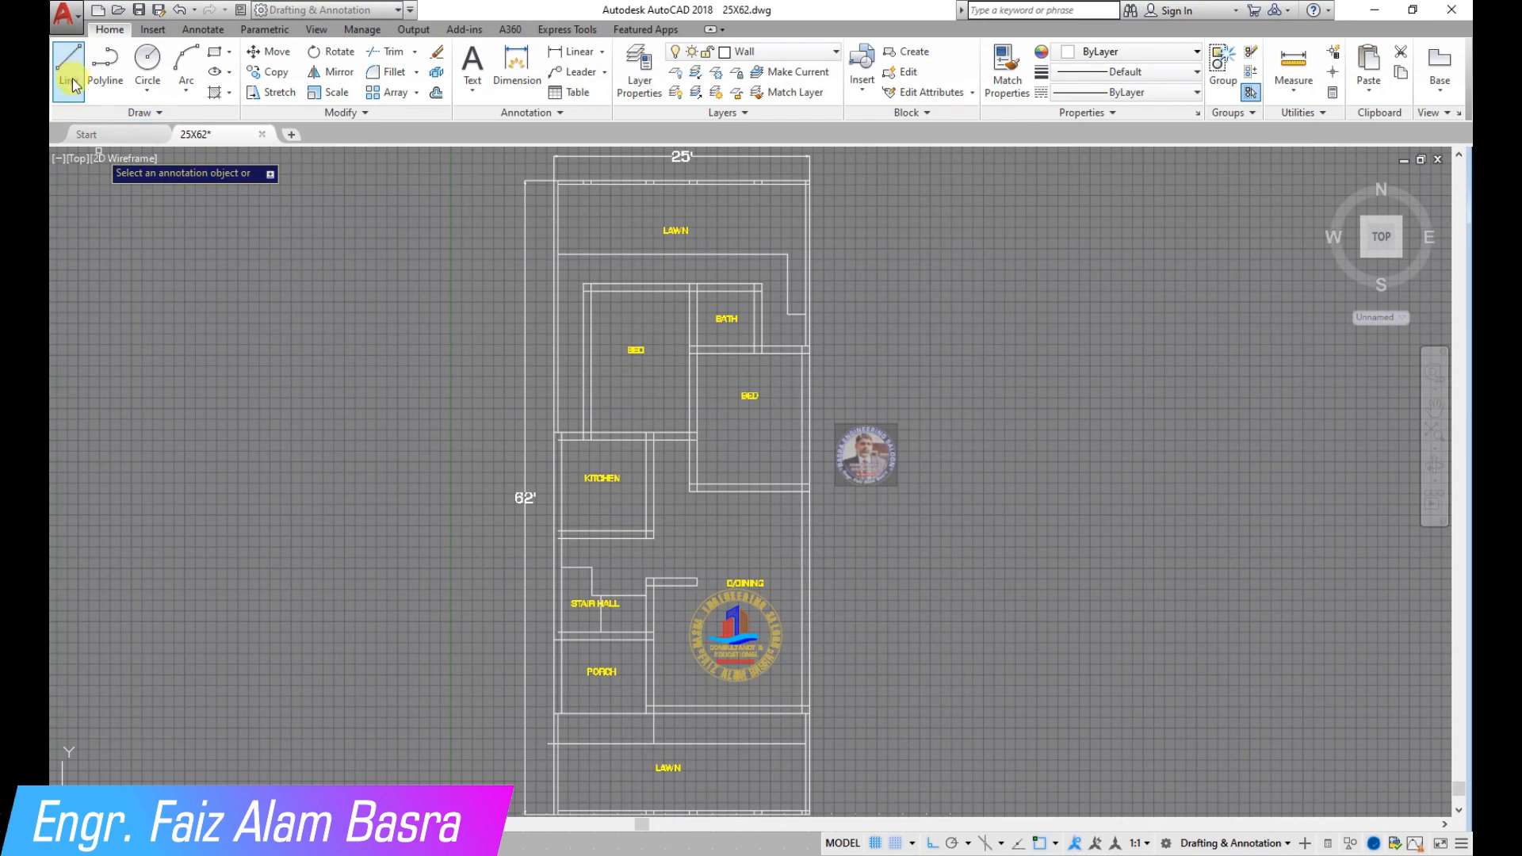
Examine the overall floor plan and the walls of the upper lawn and bedroom area.
{"action": "scroll", "coordinate": [539, 191], "scroll_direction": "up", "scroll_amount": 4}
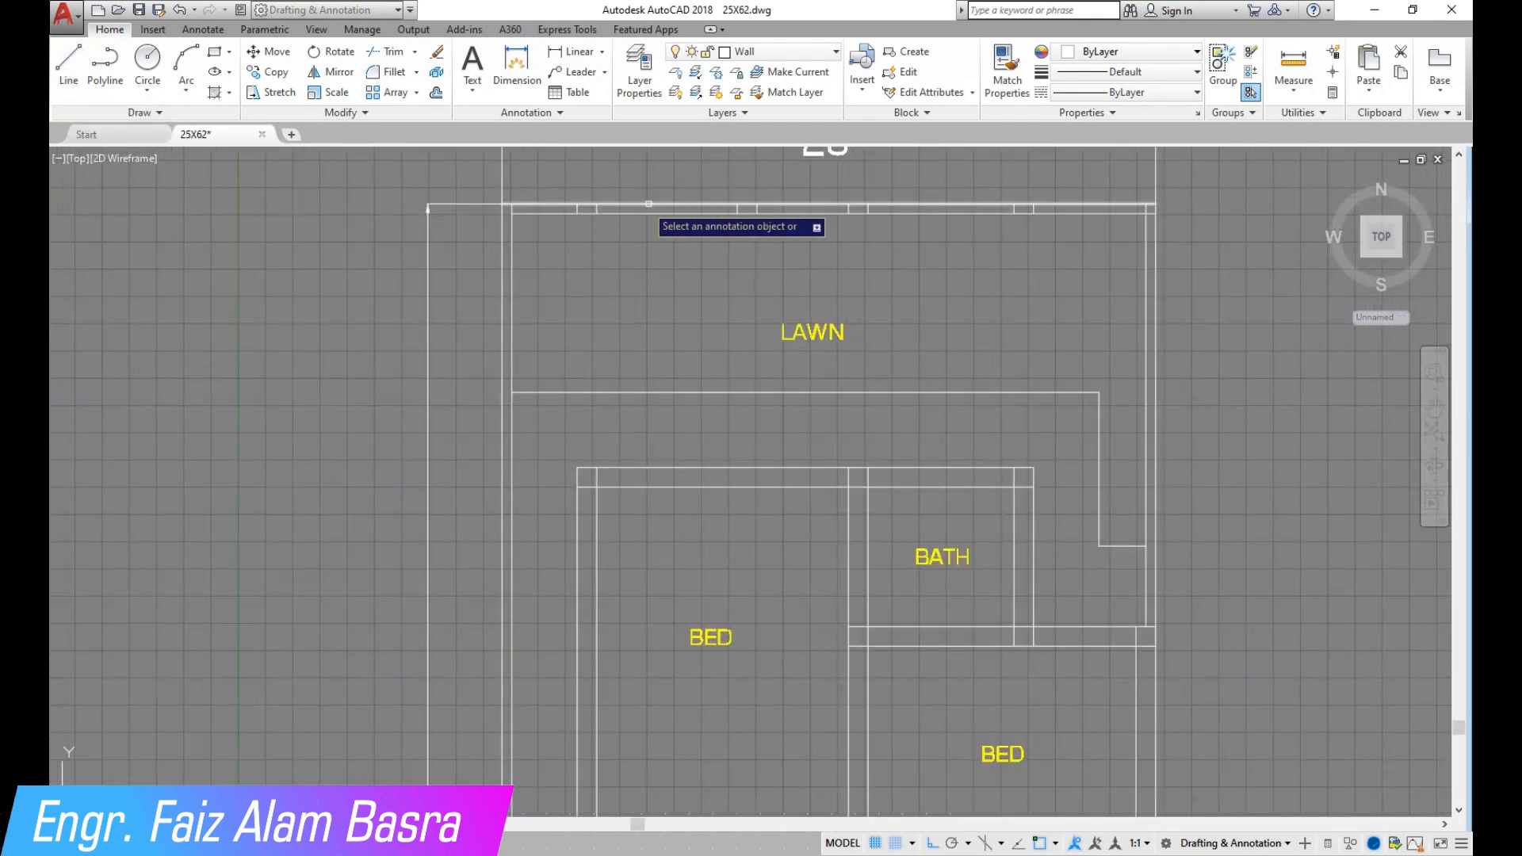
{"action": "scroll", "coordinate": [622, 262], "scroll_direction": "down", "scroll_amount": 2}
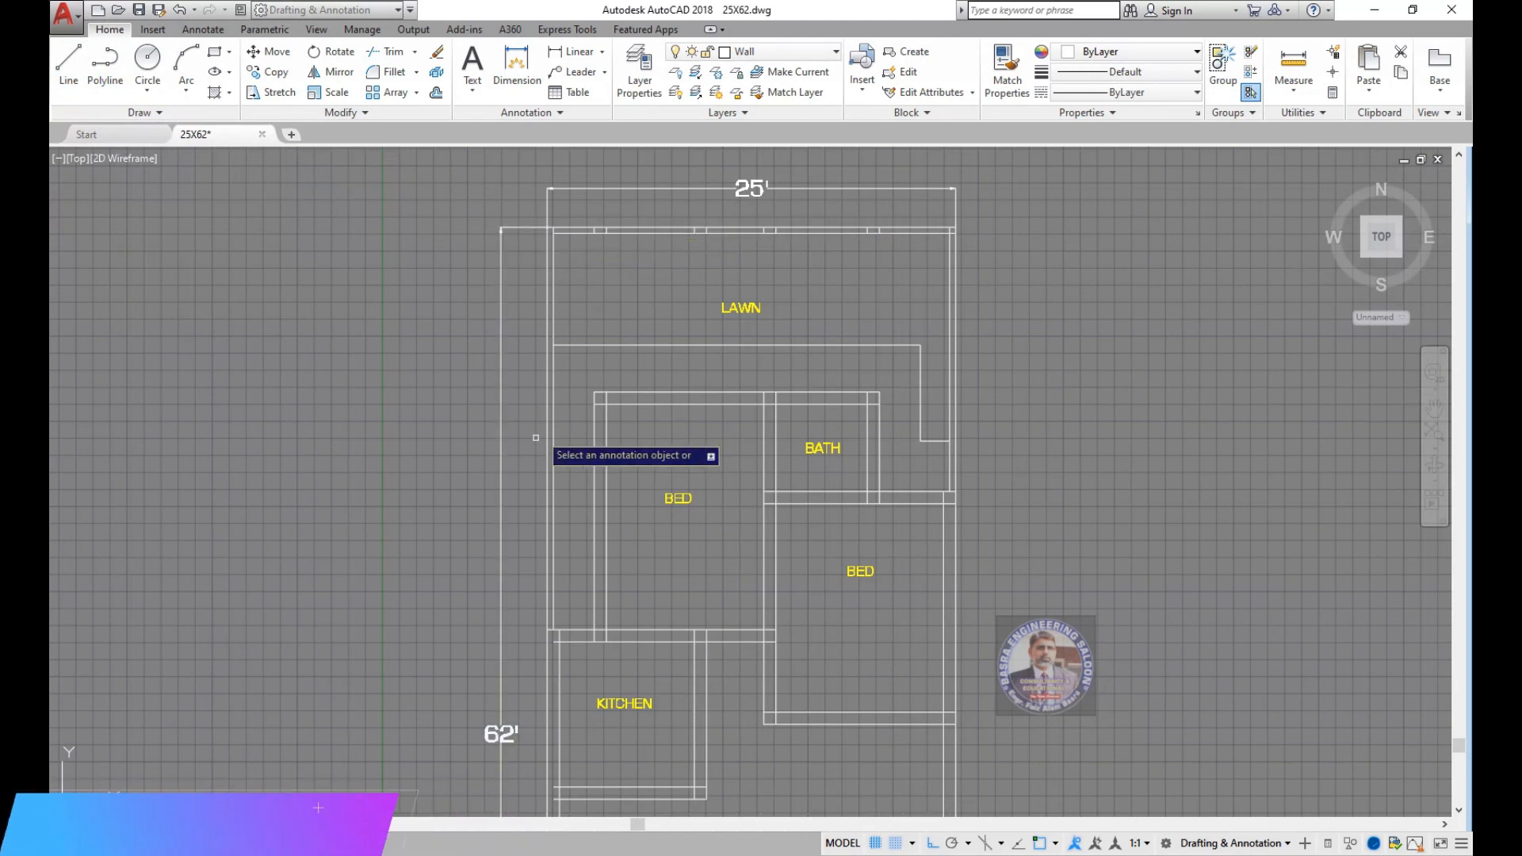
{"action": "scroll", "coordinate": [510, 507], "scroll_direction": "down", "scroll_amount": 4}
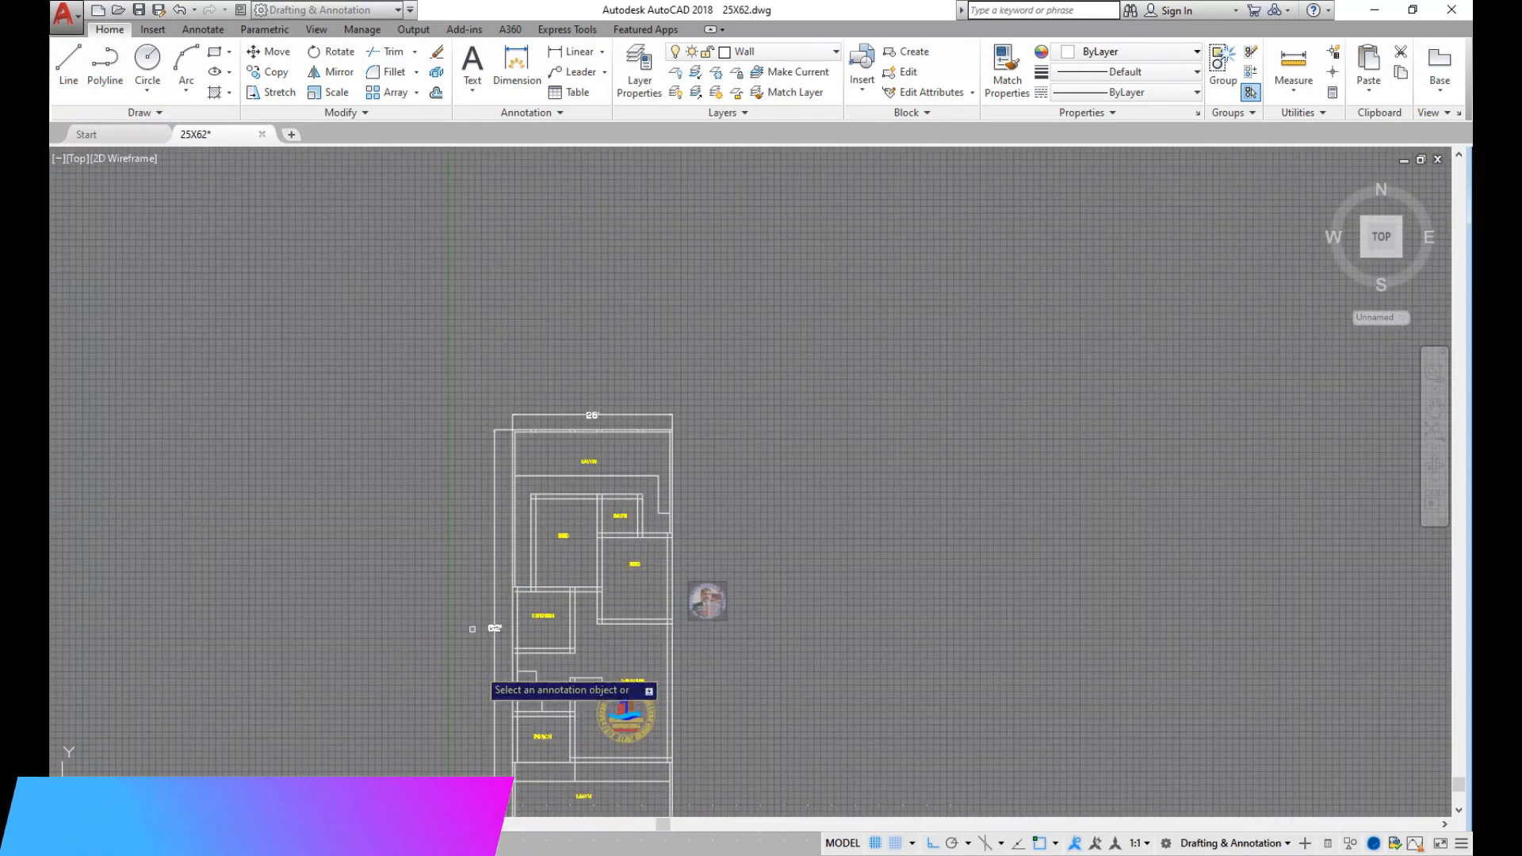
{"action": "scroll", "coordinate": [489, 705], "scroll_direction": "up", "scroll_amount": 3}
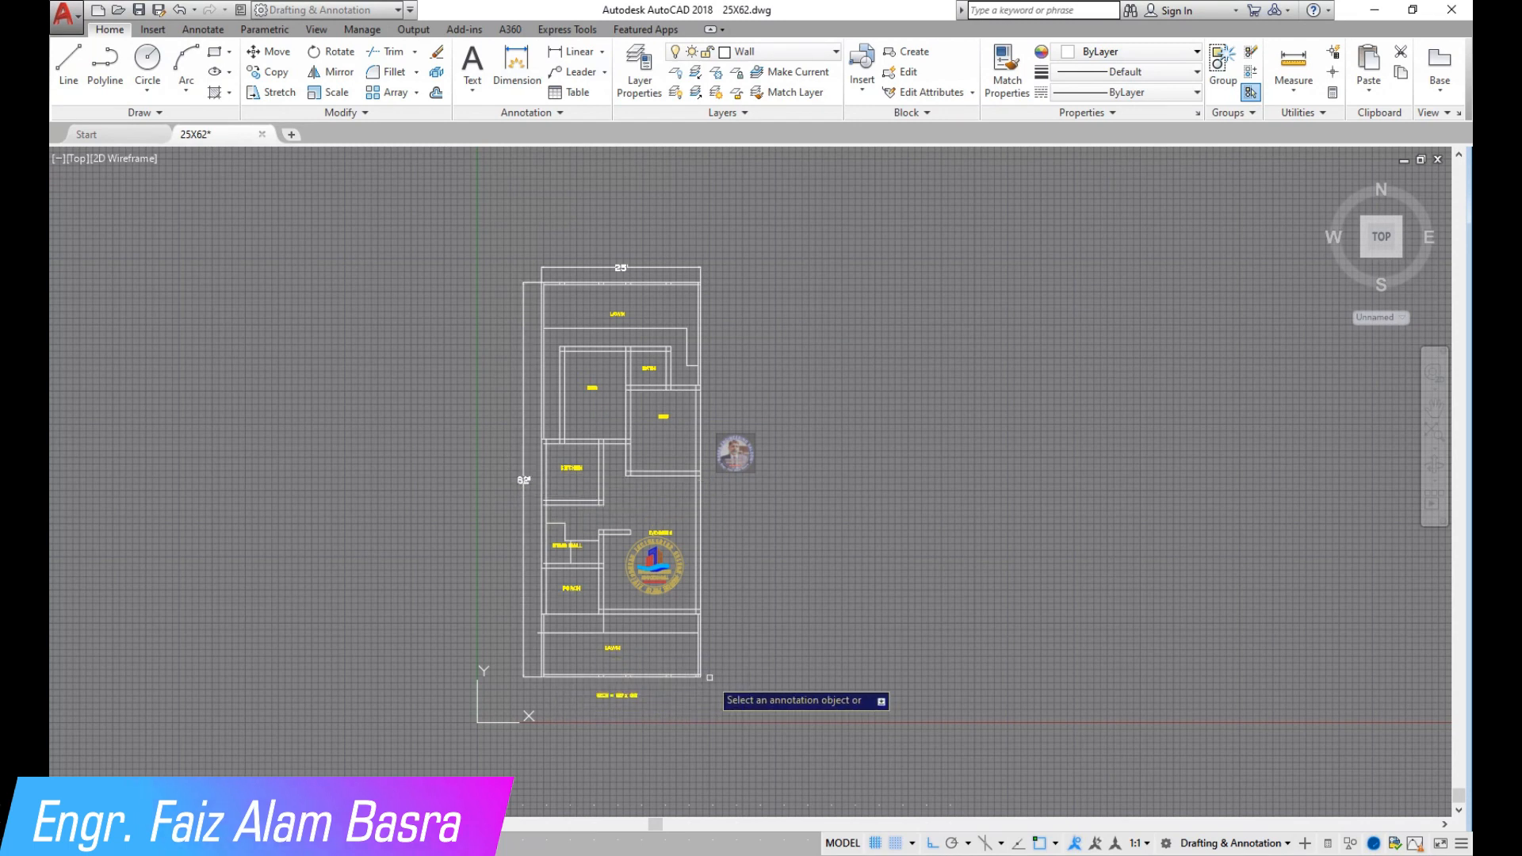
{"action": "scroll", "coordinate": [674, 261], "scroll_direction": "up", "scroll_amount": 4}
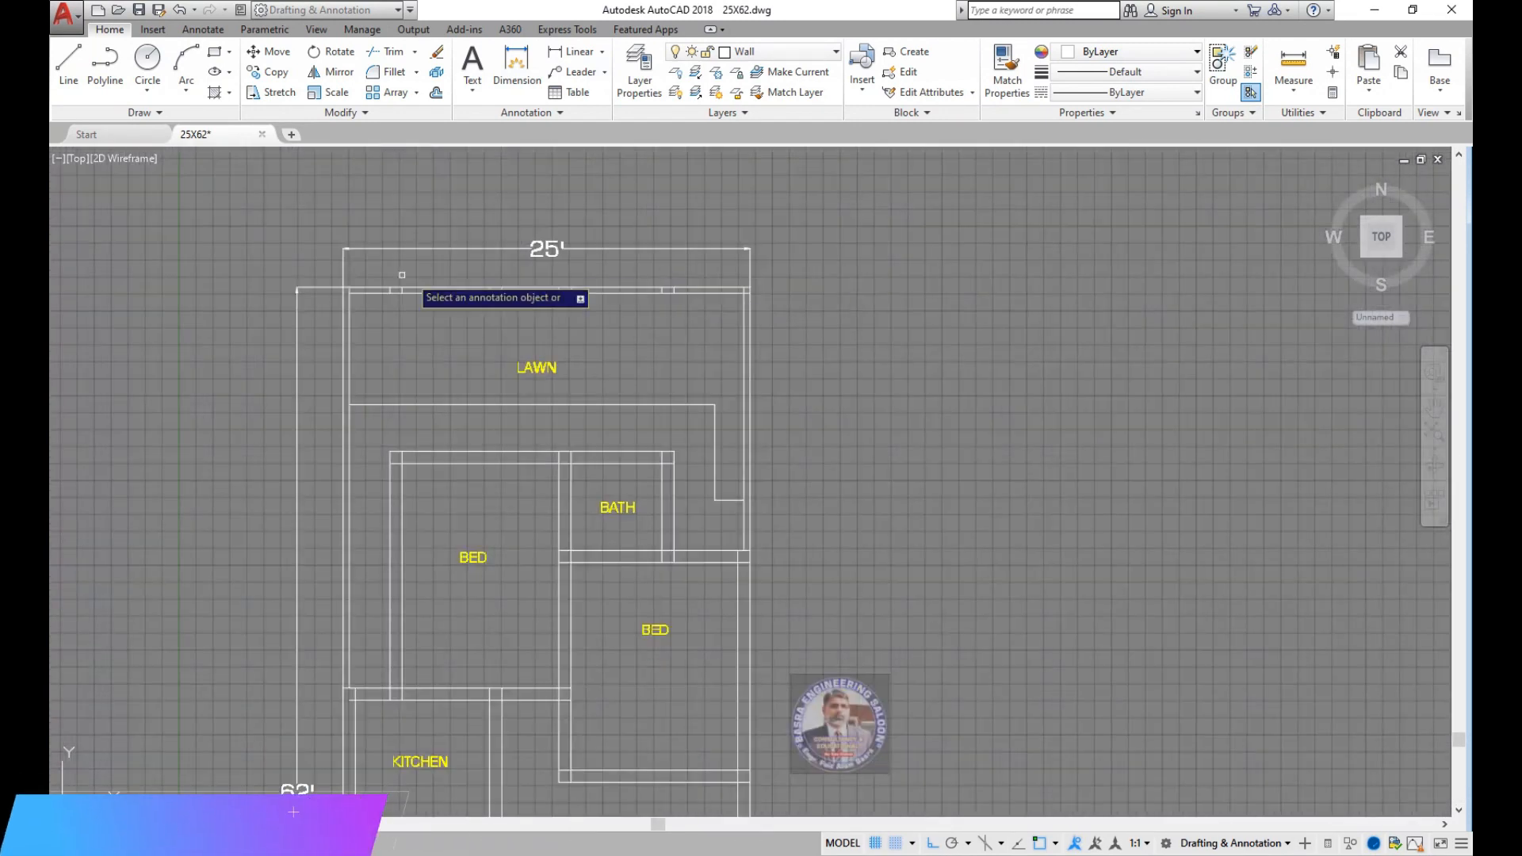
{"action": "scroll", "coordinate": [397, 278], "scroll_direction": "up", "scroll_amount": 2}
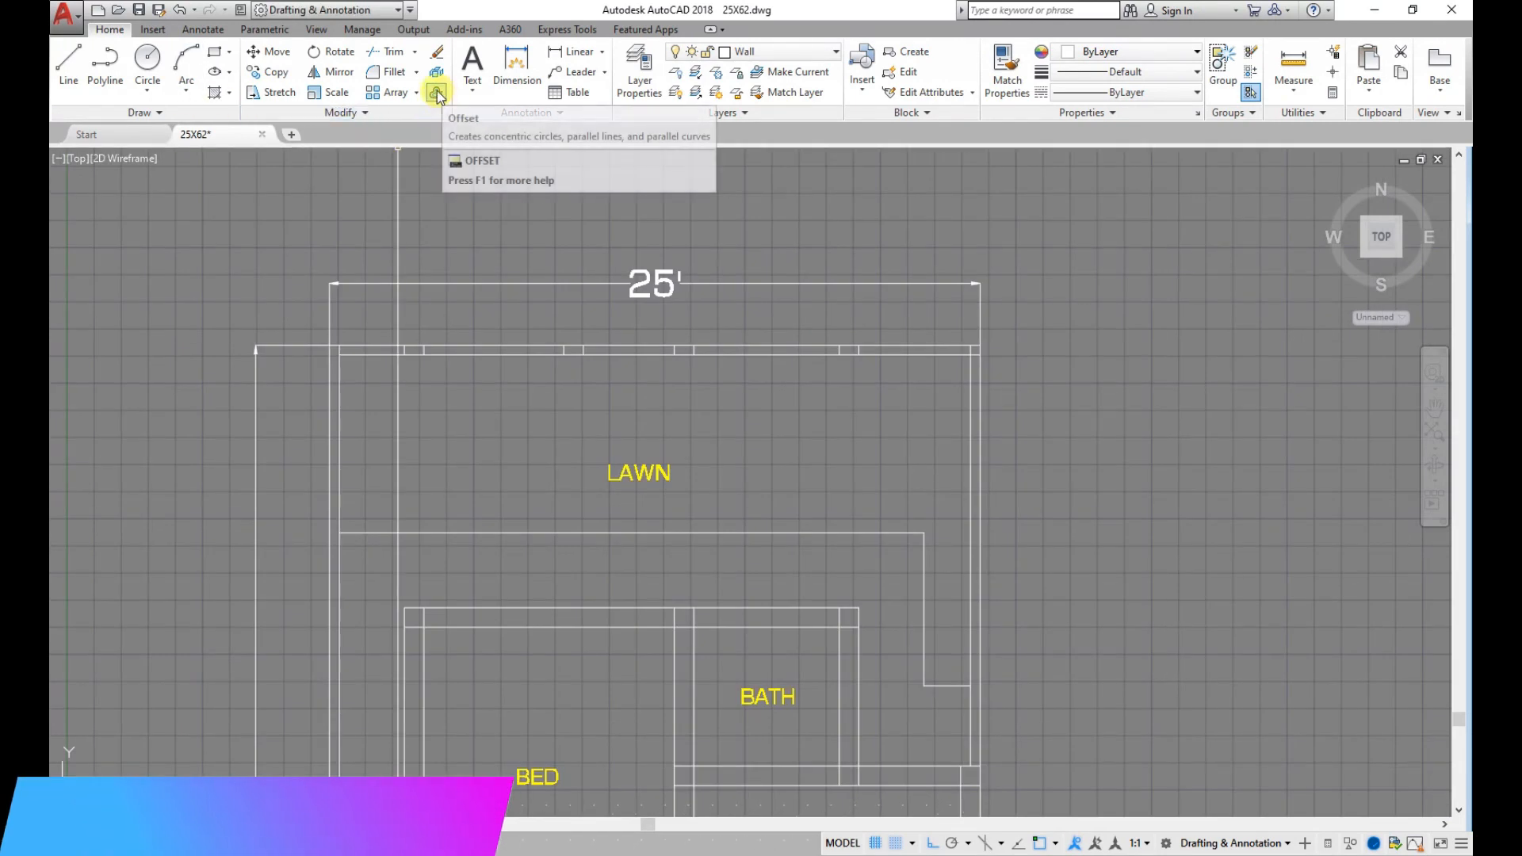
{"action": "scroll", "coordinate": [380, 372], "scroll_direction": "up", "scroll_amount": 3}
{"action": "scroll", "coordinate": [380, 371], "scroll_direction": "down", "scroll_amount": 4}
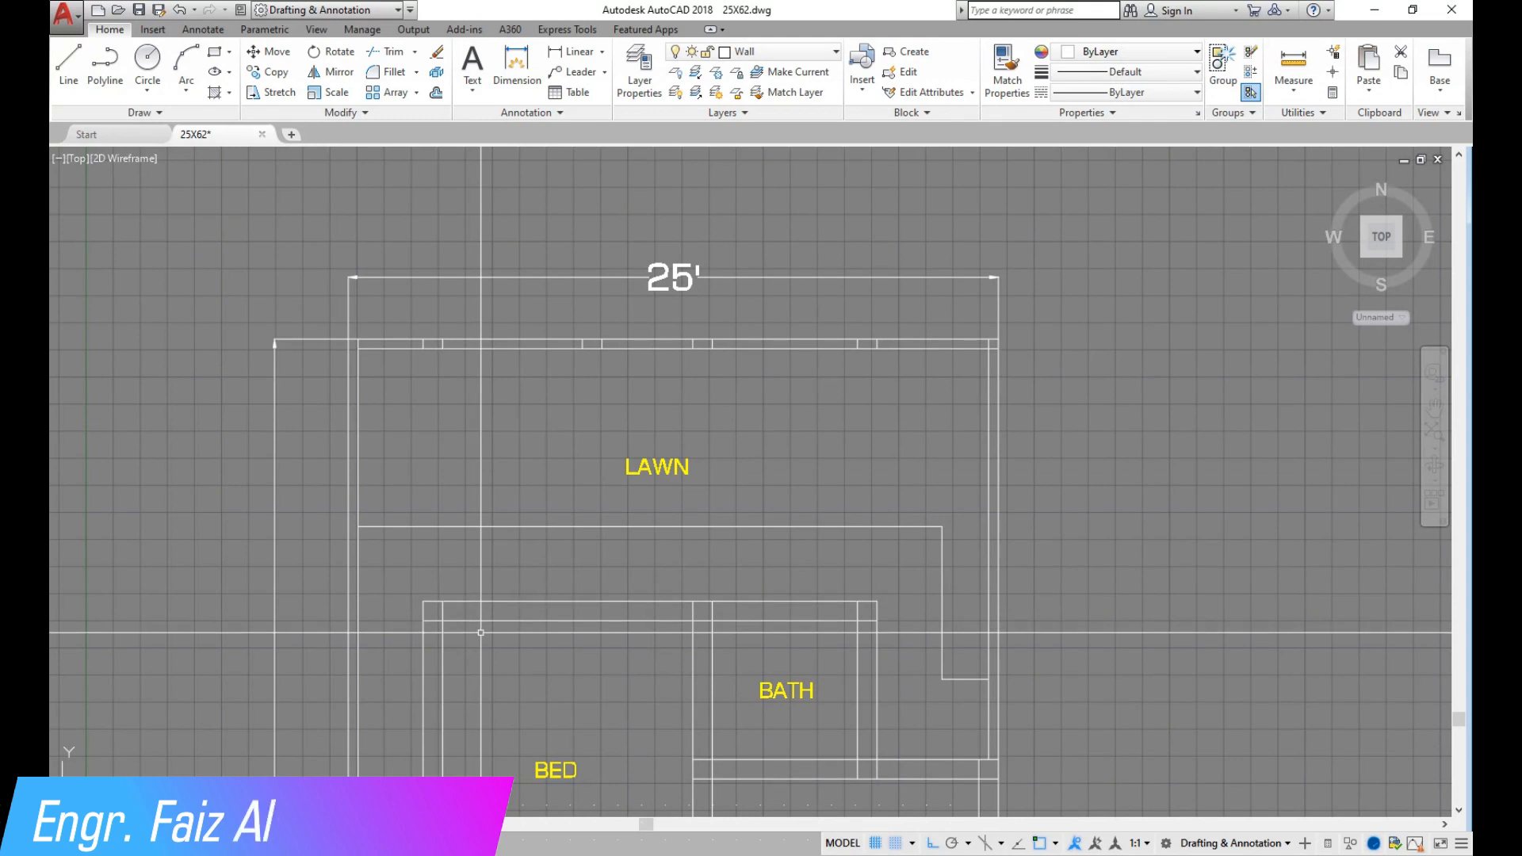
Add a linear dimension across the thickness of the left bedroom's outer wall.
{"action": "scroll", "coordinate": [473, 670], "scroll_direction": "up", "scroll_amount": 3}
{"action": "left_click", "coordinate": [553, 52]}
{"action": "left_click", "coordinate": [345, 541]}
{"action": "left_click", "coordinate": [394, 540]}
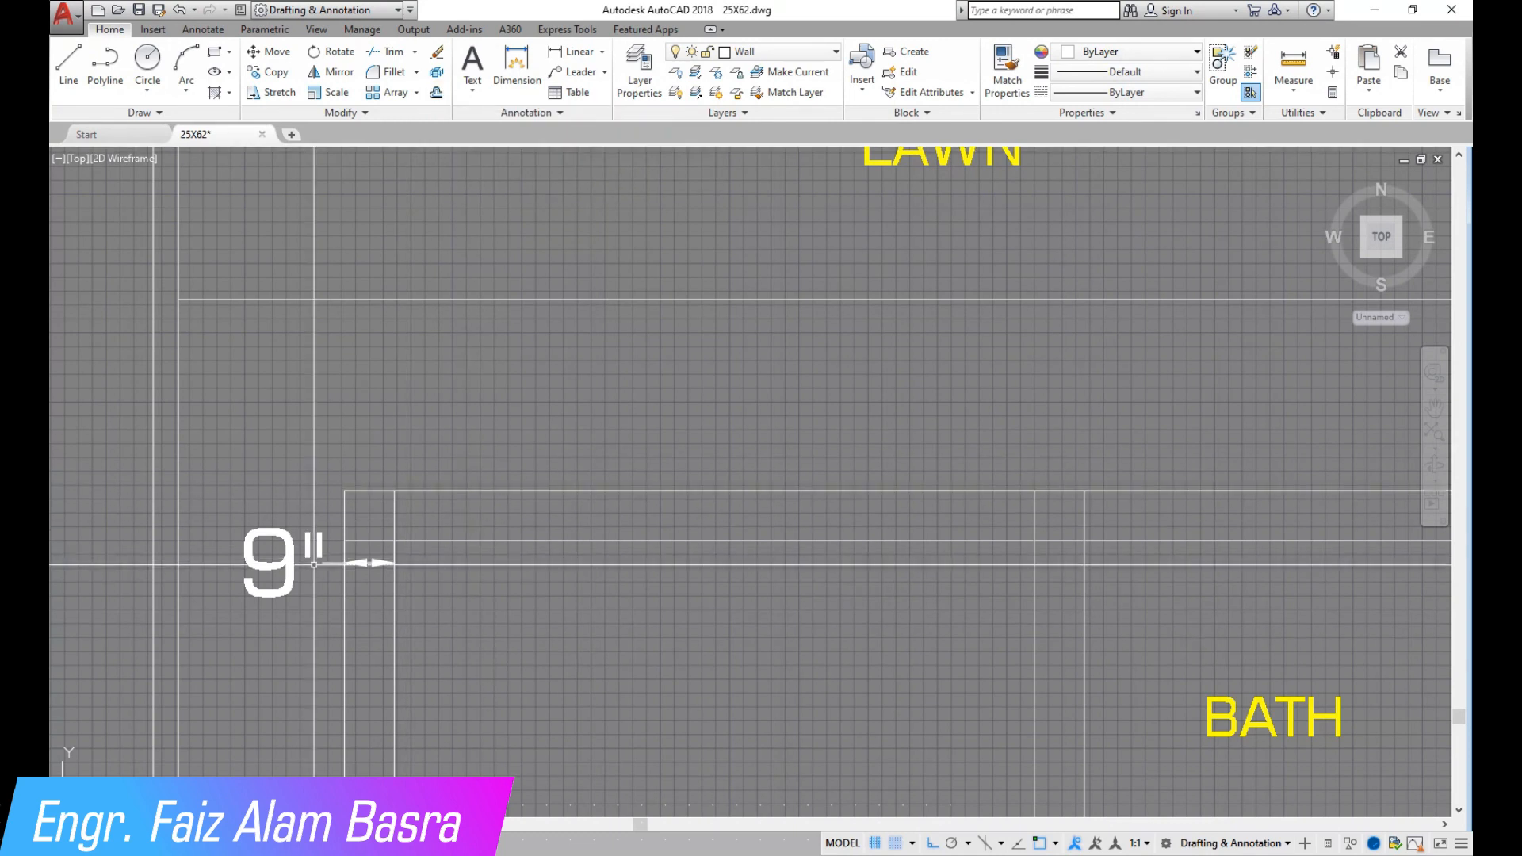
Examine the room walls from the bedrooms down to the lower lawn and back to the upper boundary.
{"action": "scroll", "coordinate": [414, 592], "scroll_direction": "down", "scroll_amount": 3}
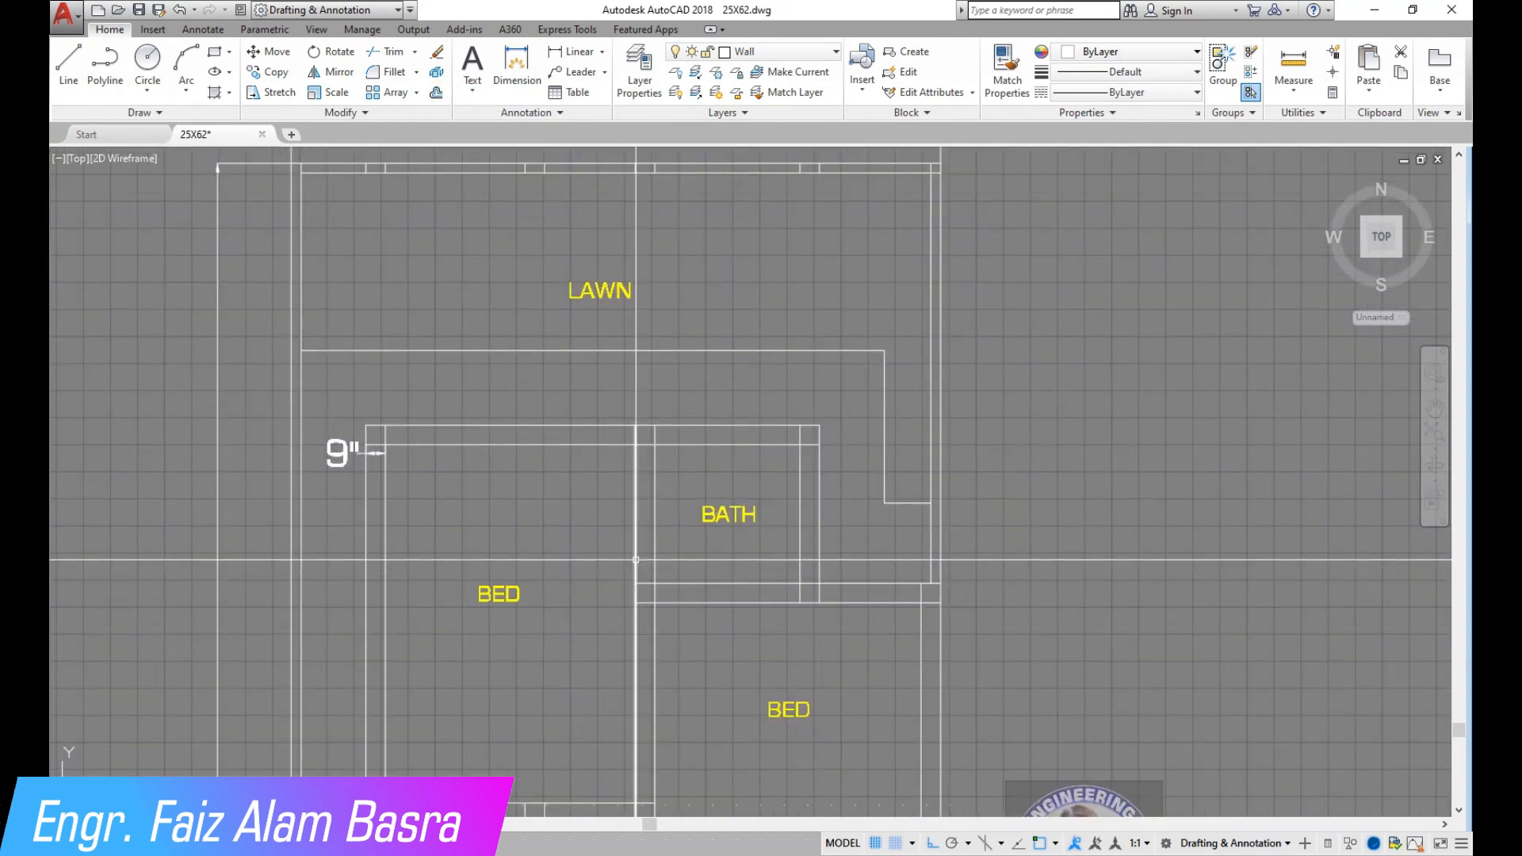
{"action": "scroll", "coordinate": [690, 387], "scroll_direction": "down", "scroll_amount": 4}
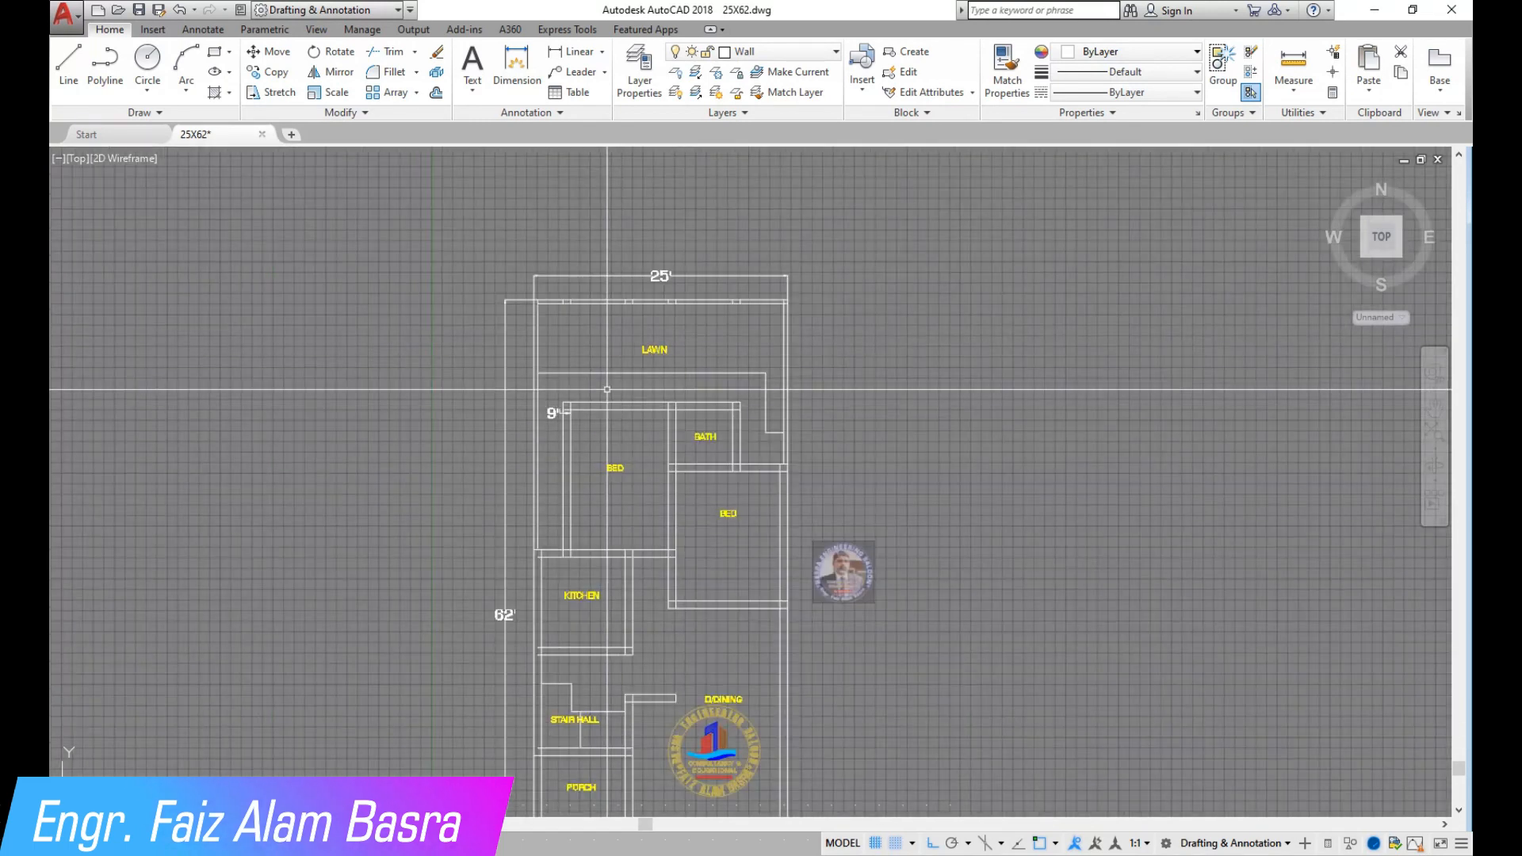
{"action": "scroll", "coordinate": [578, 718], "scroll_direction": "up", "scroll_amount": 1}
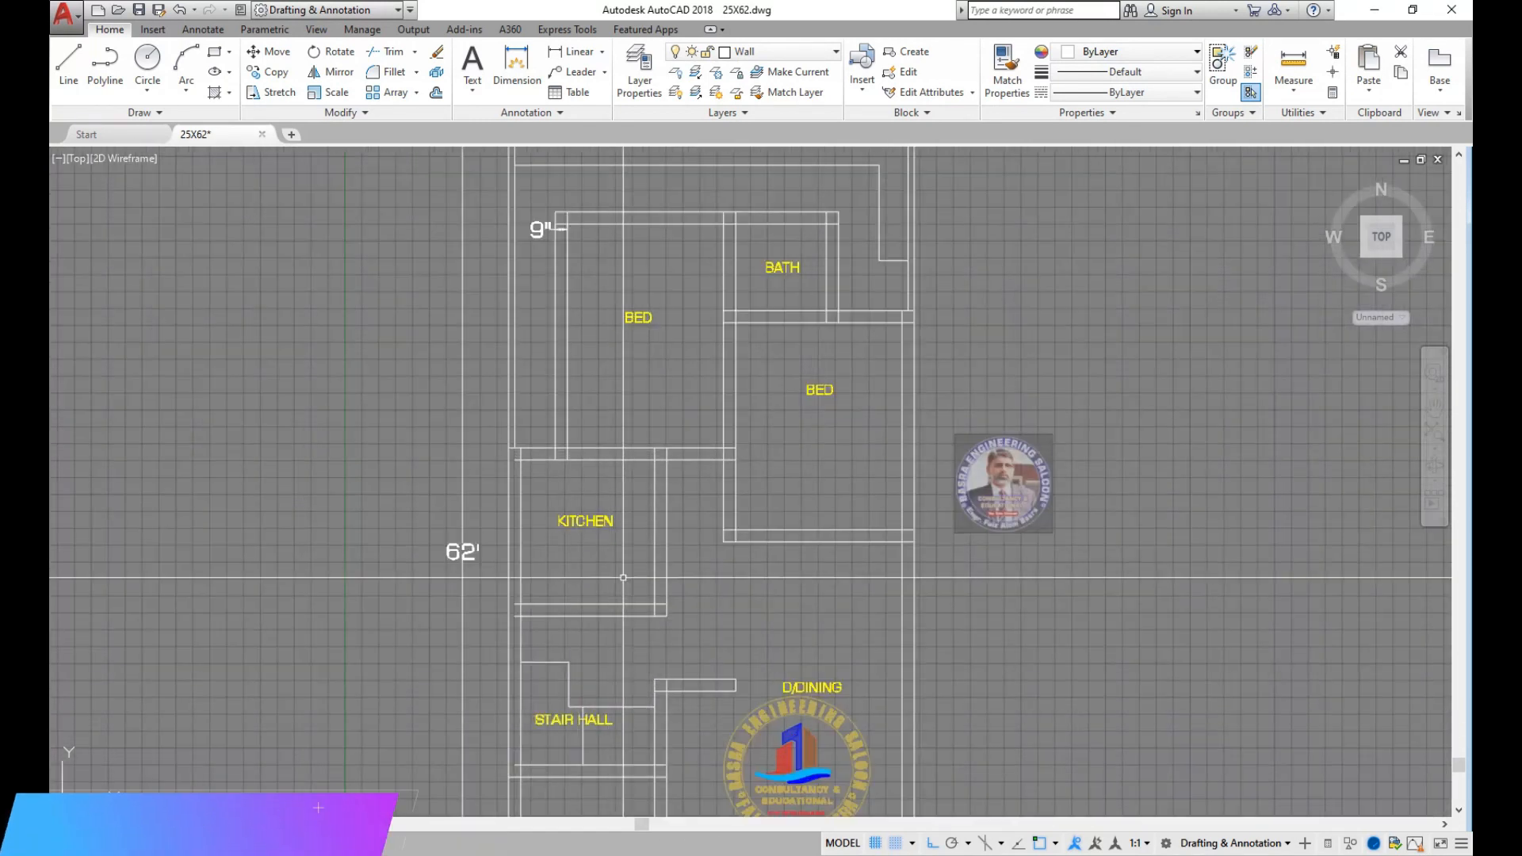
{"action": "scroll", "coordinate": [613, 396], "scroll_direction": "down", "scroll_amount": 2}
{"action": "scroll", "coordinate": [630, 587], "scroll_direction": "up", "scroll_amount": 6}
{"action": "scroll", "coordinate": [626, 526], "scroll_direction": "down", "scroll_amount": 2}
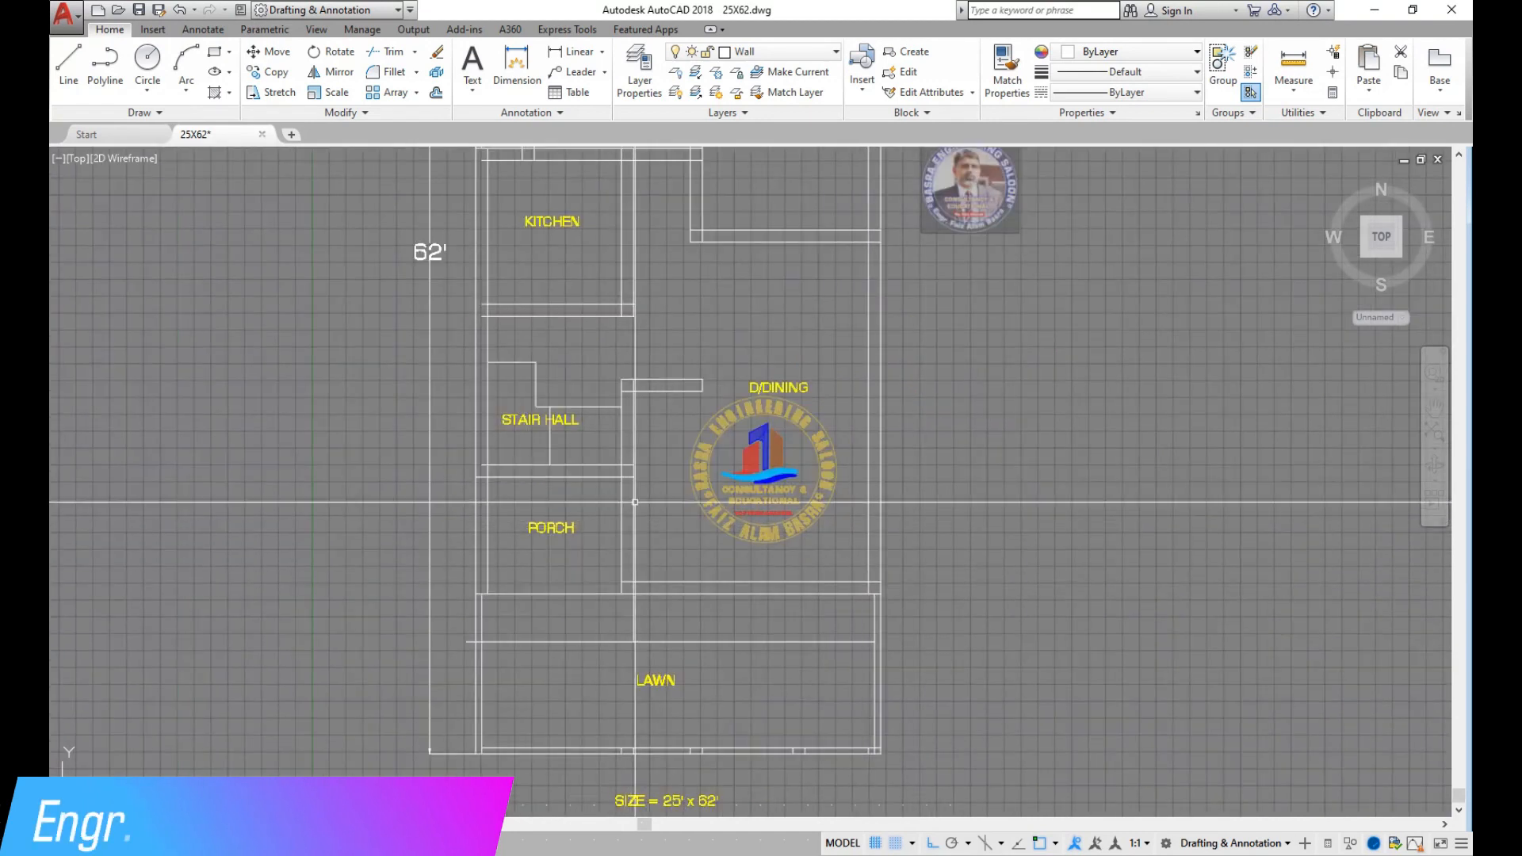
{"action": "scroll", "coordinate": [665, 616], "scroll_direction": "down", "scroll_amount": 1}
{"action": "scroll", "coordinate": [717, 190], "scroll_direction": "up", "scroll_amount": 3}
{"action": "scroll", "coordinate": [716, 452], "scroll_direction": "down", "scroll_amount": 3}
Add a linear dimension across the thickness of the upper lawn's boundary wall.
{"action": "scroll", "coordinate": [582, 270], "scroll_direction": "up", "scroll_amount": 4}
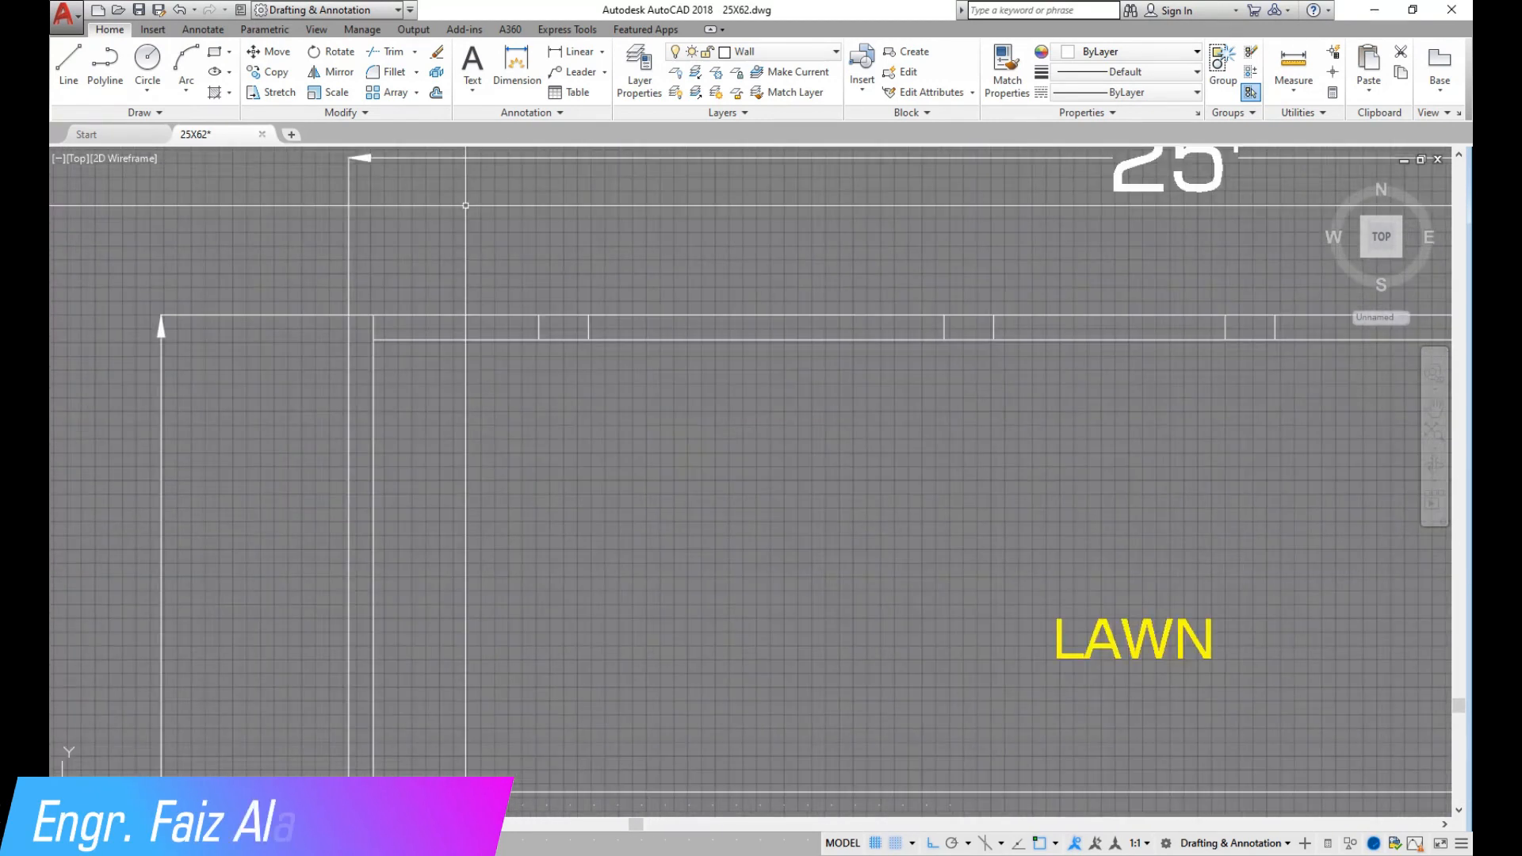
{"action": "left_click", "coordinate": [572, 55]}
{"action": "left_click", "coordinate": [372, 340]}
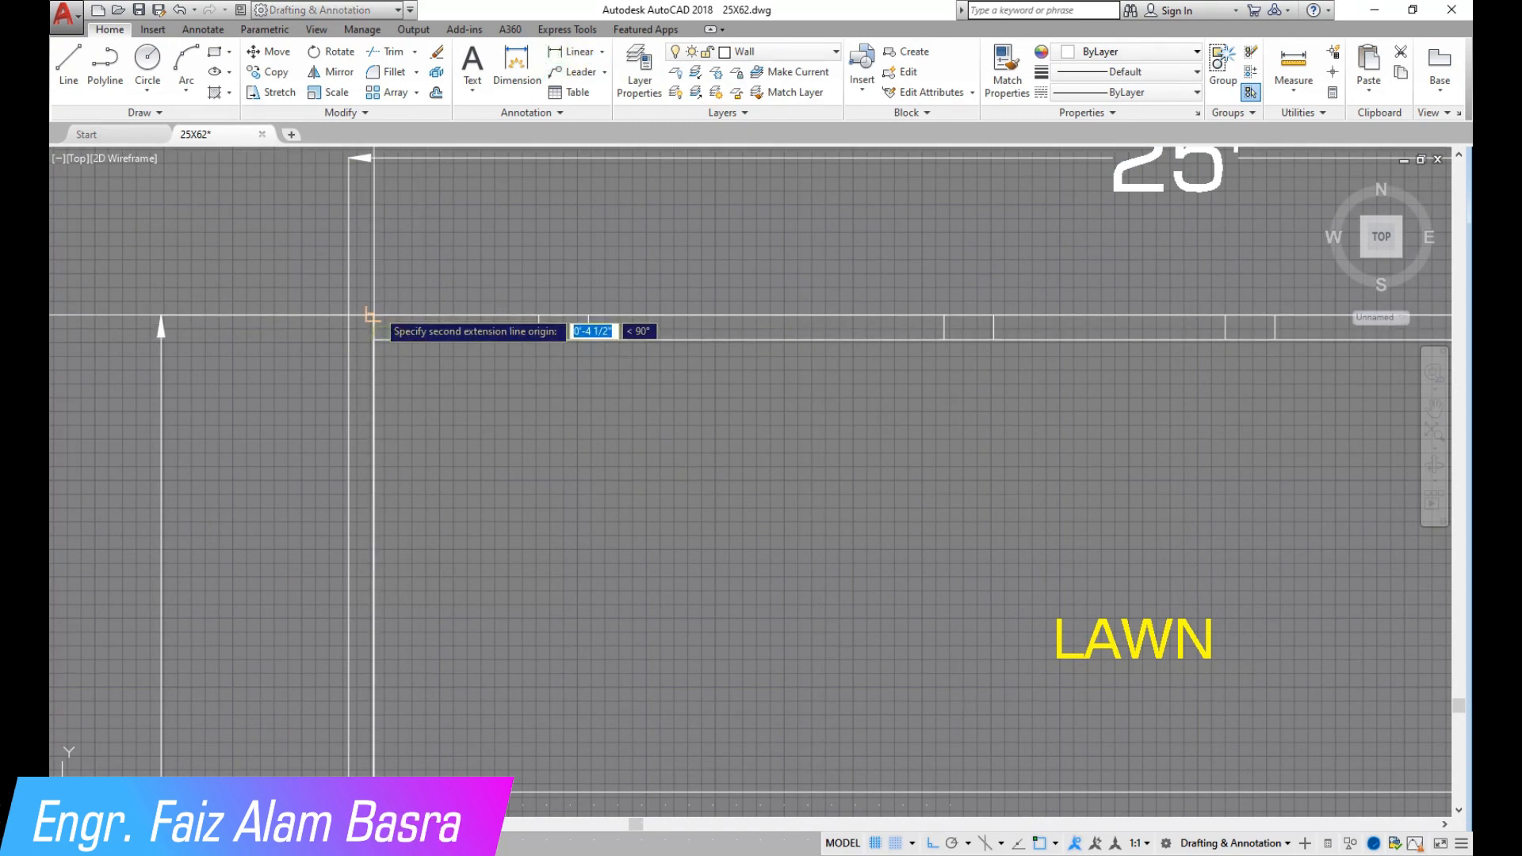
{"action": "left_click", "coordinate": [373, 315]}
{"action": "left_click", "coordinate": [487, 354]}
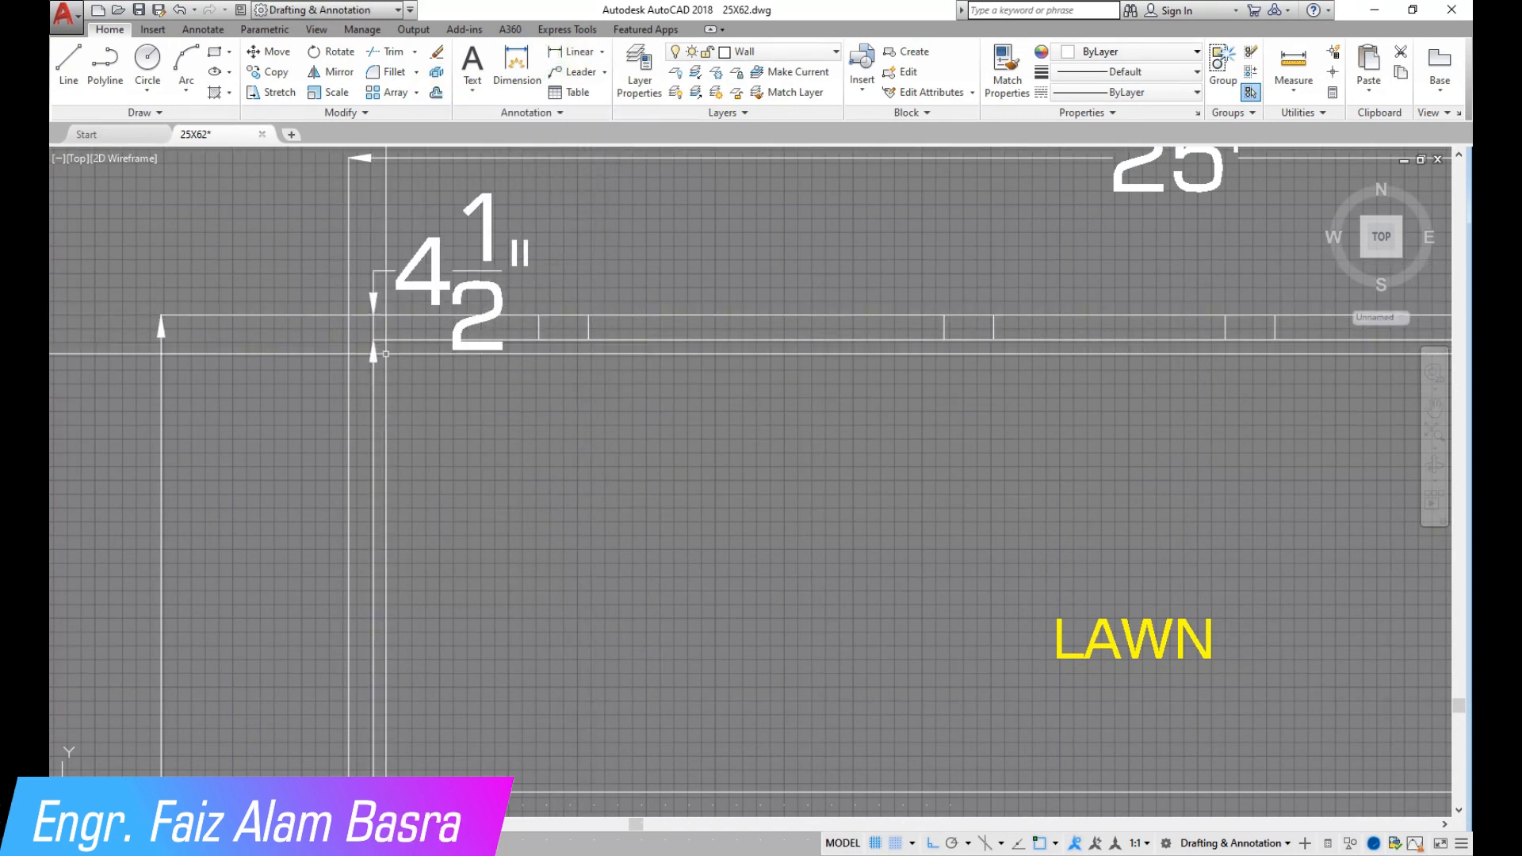
Erase the overall plot dimensions and the two wall-thickness dimensions from the plan.
{"action": "scroll", "coordinate": [371, 278], "scroll_direction": "down", "scroll_amount": 2}
{"action": "left_click", "coordinate": [426, 274]}
{"action": "left_click", "coordinate": [290, 317]}
{"action": "left_click", "coordinate": [425, 242]}
{"action": "left_click", "coordinate": [337, 210]}
{"action": "left_click", "coordinate": [413, 584]}
{"action": "left_click", "coordinate": [434, 51]}
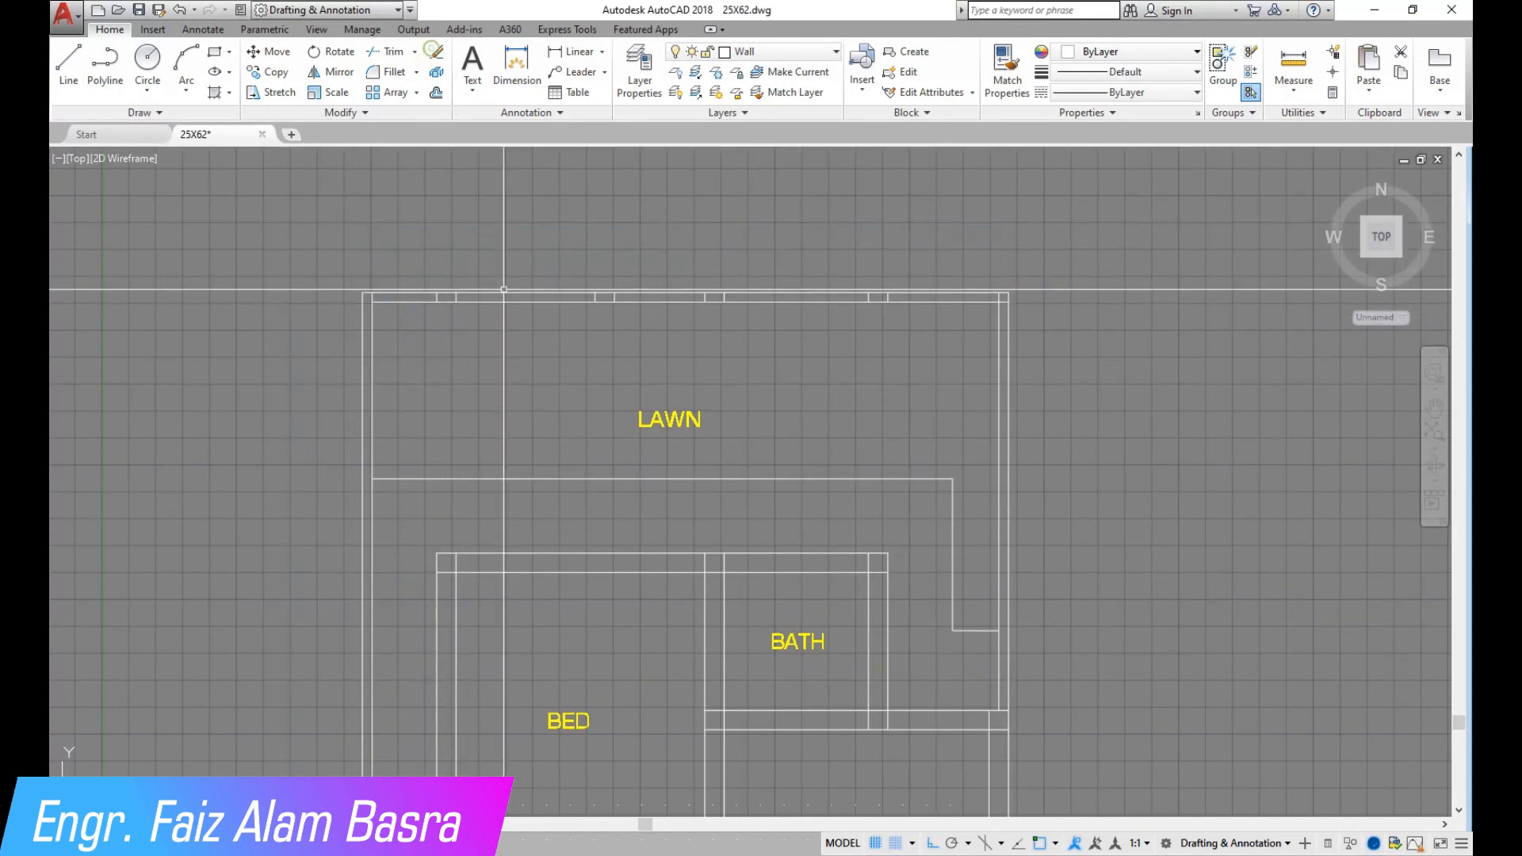
Erase the short stub lines inside the upper lawn's boundary wall.
{"action": "left_click", "coordinate": [403, 247]}
{"action": "left_click", "coordinate": [917, 330]}
{"action": "left_click", "coordinate": [436, 52]}
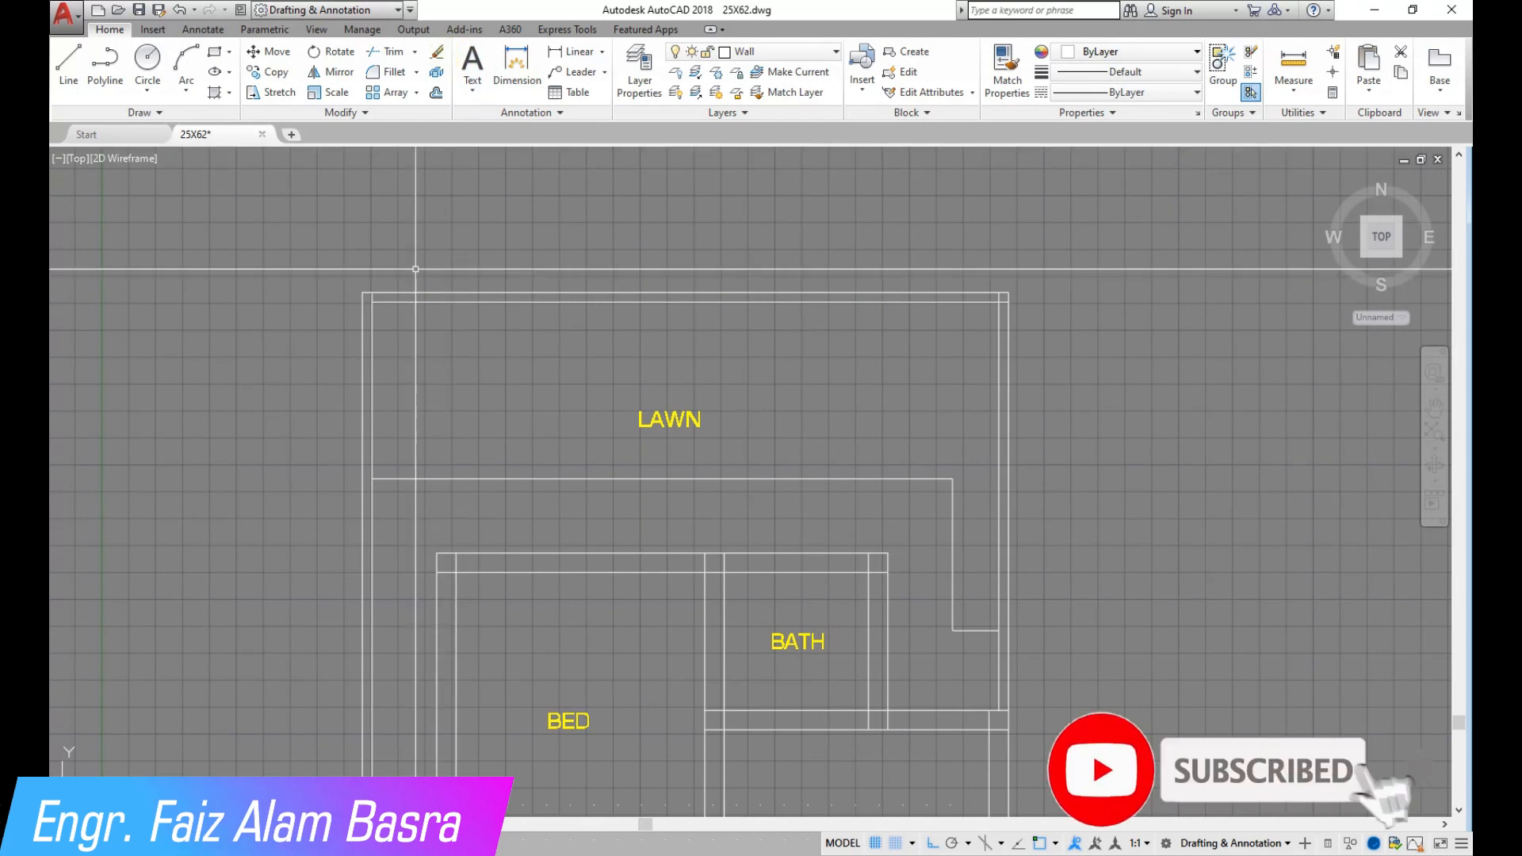
Trim the overlapping lines at the upper-left corner of the plot's boundary wall, using all objects as cutting edges.
{"action": "scroll", "coordinate": [412, 268], "scroll_direction": "up", "scroll_amount": 1}
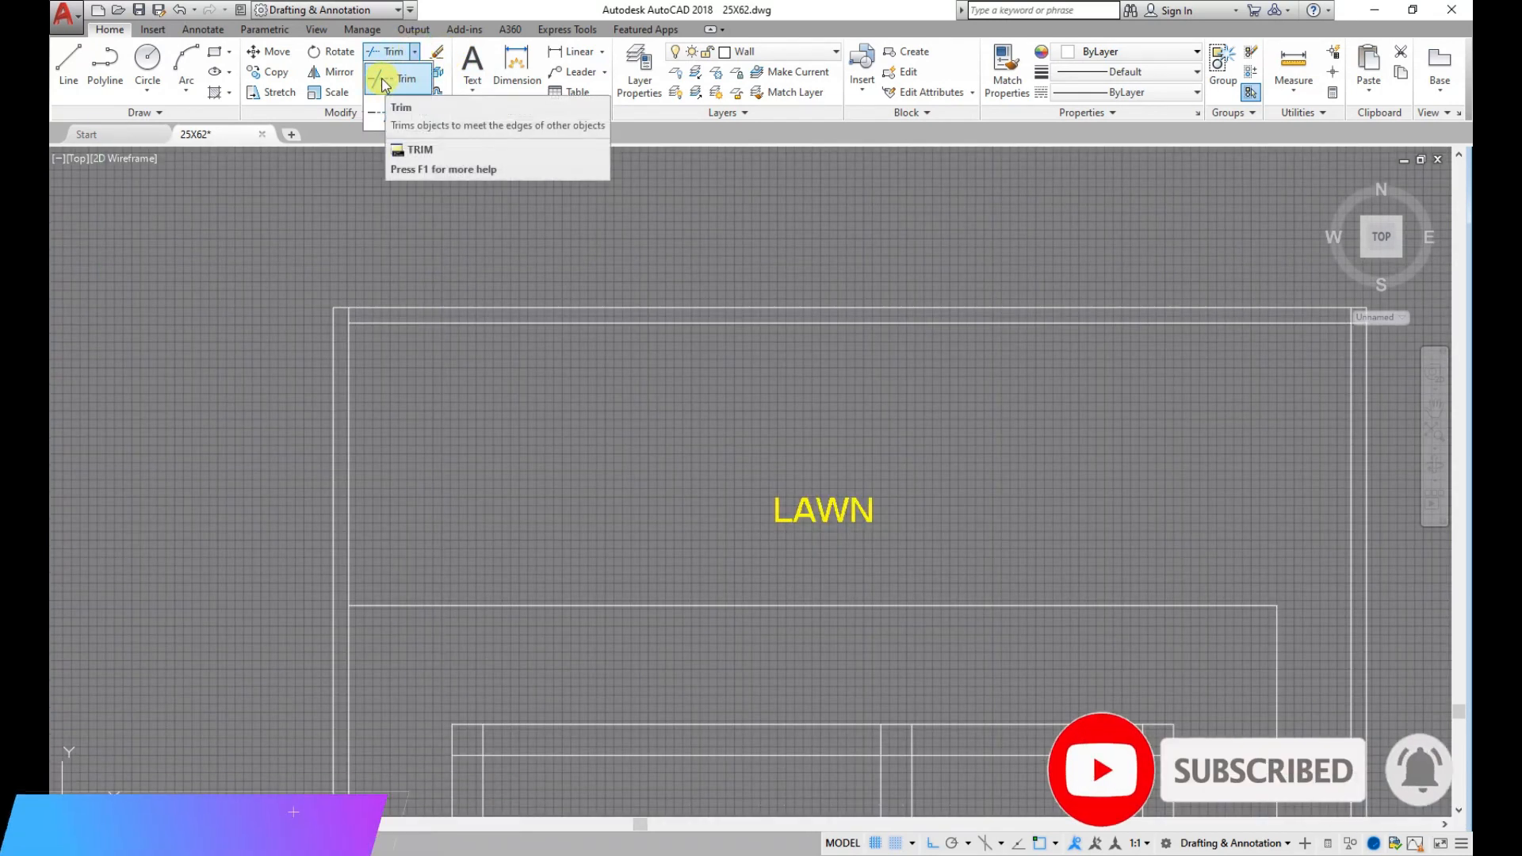
{"action": "left_click", "coordinate": [383, 82]}
{"action": "key", "text": "Return"}
{"action": "scroll", "coordinate": [360, 361], "scroll_direction": "up", "scroll_amount": 8}
{"action": "scroll", "coordinate": [519, 516], "scroll_direction": "down", "scroll_amount": 3}
{"action": "scroll", "coordinate": [403, 315], "scroll_direction": "up", "scroll_amount": 4}
{"action": "scroll", "coordinate": [186, 347], "scroll_direction": "down", "scroll_amount": 10}
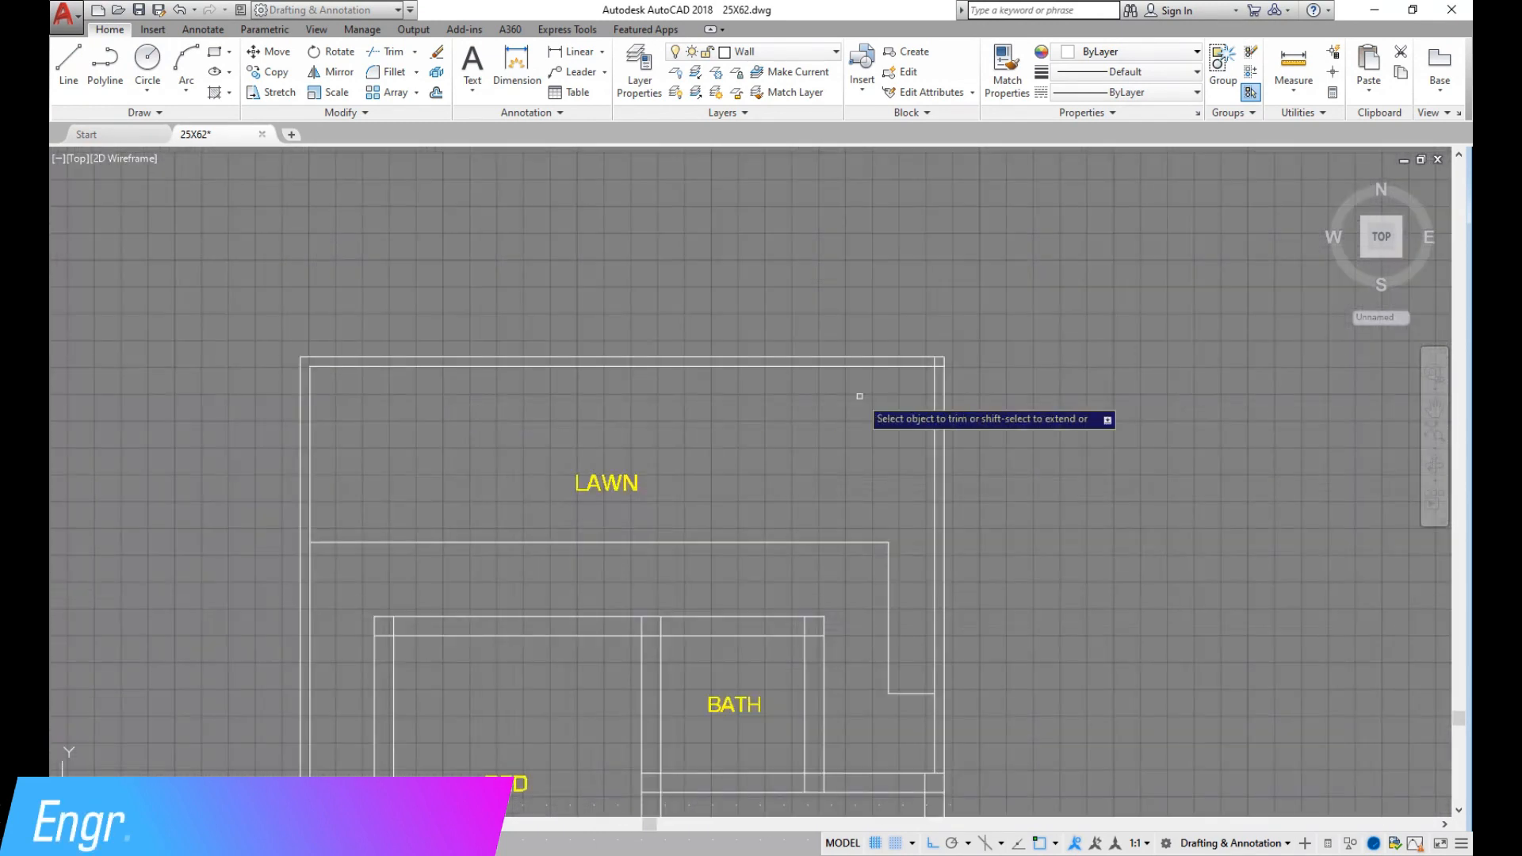
Trim the overlapping wall lines around the bath and at the junction of the left bedroom and the kitchen.
{"action": "scroll", "coordinate": [909, 373], "scroll_direction": "up", "scroll_amount": 6}
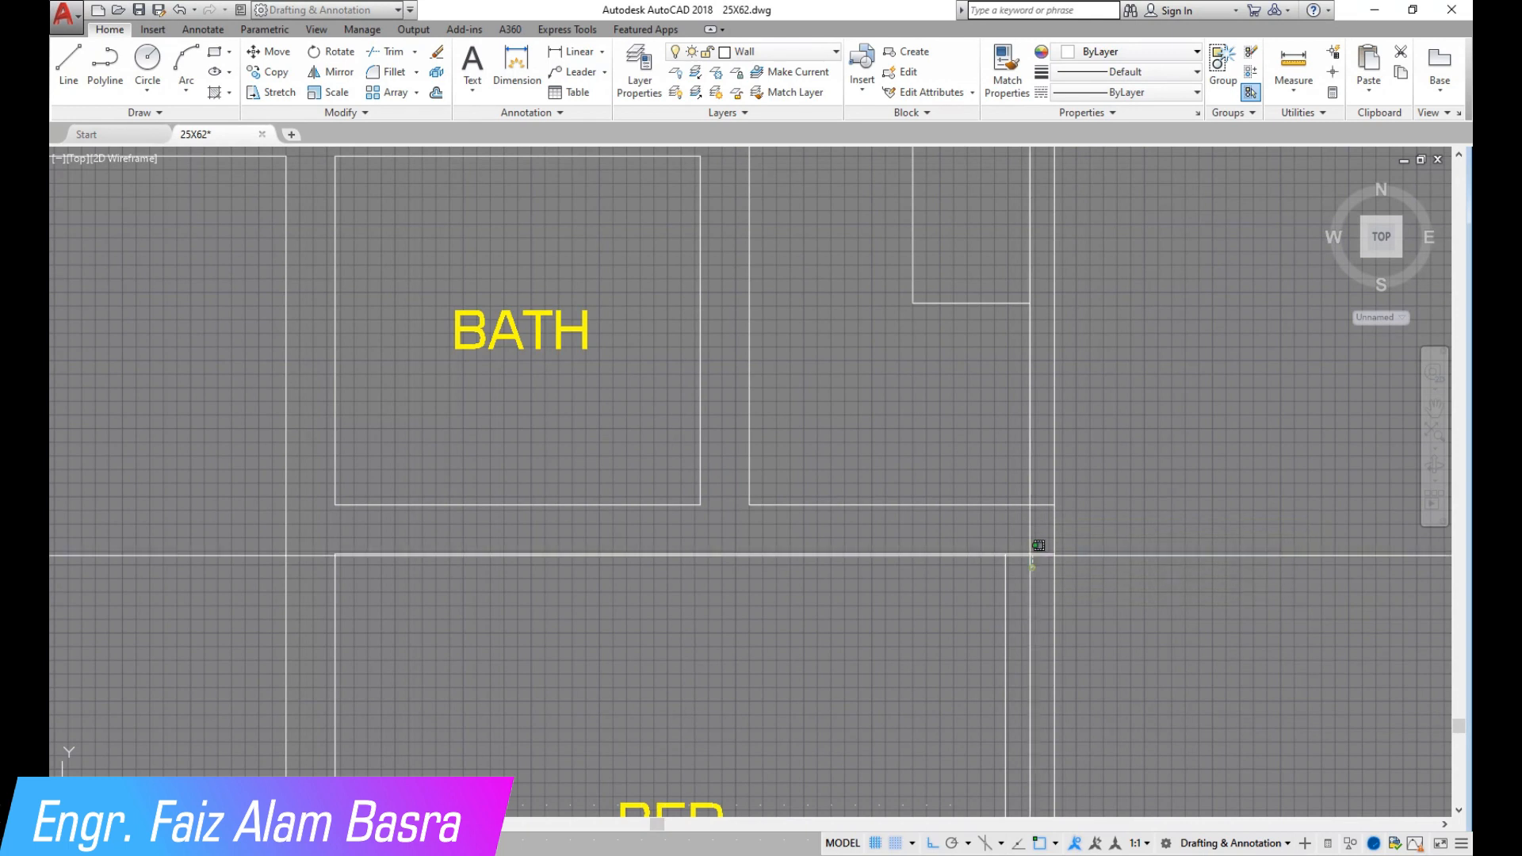
{"action": "scroll", "coordinate": [991, 492], "scroll_direction": "down", "scroll_amount": 5}
{"action": "scroll", "coordinate": [816, 580], "scroll_direction": "up", "scroll_amount": 5}
{"action": "left_click", "coordinate": [855, 567]}
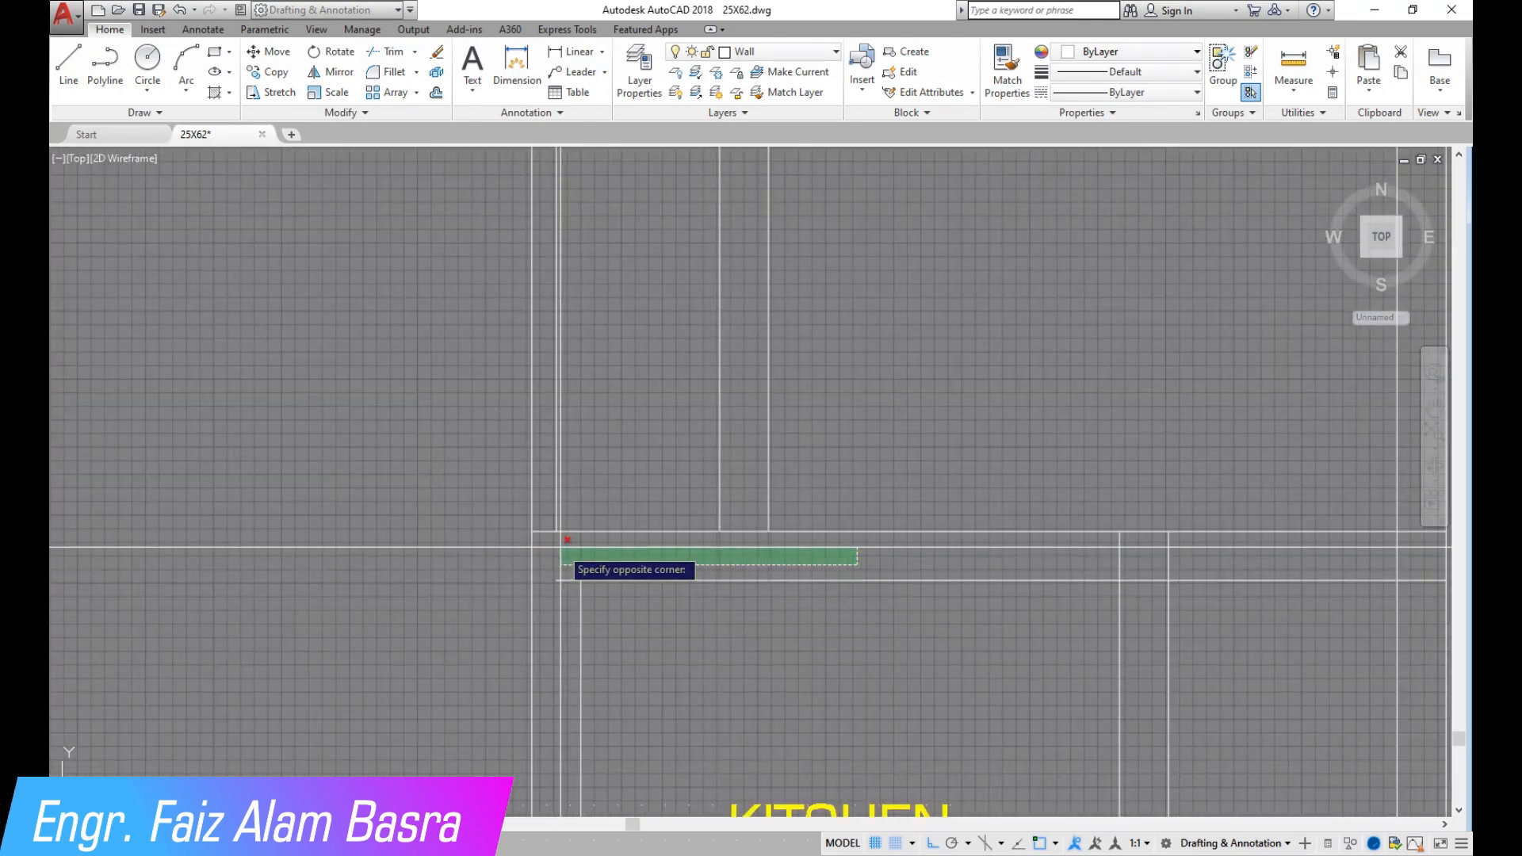
{"action": "left_click", "coordinate": [562, 565]}
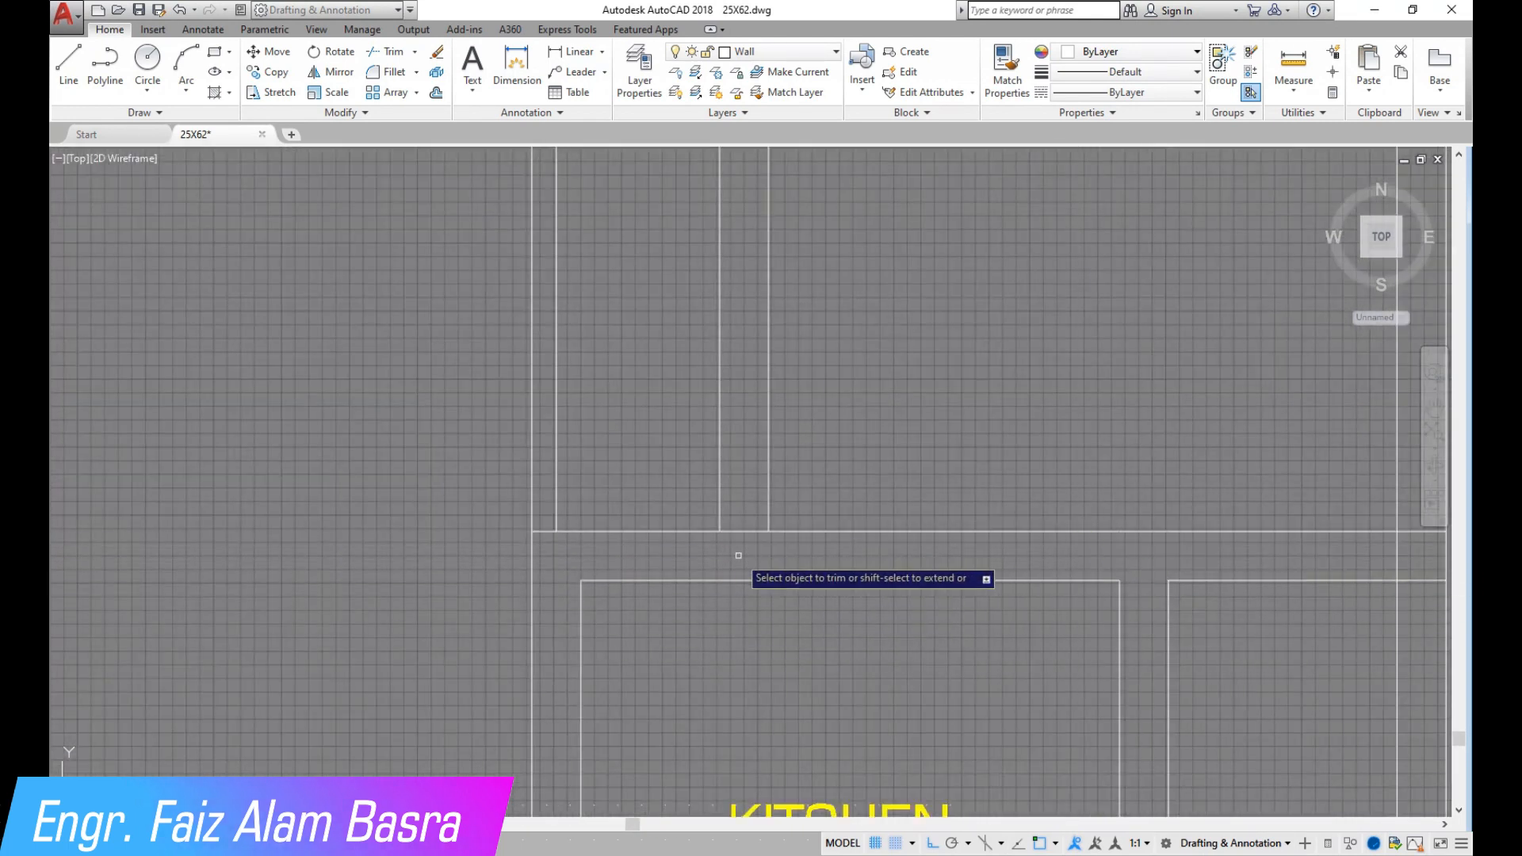
Trim the wall junction between the two bedrooms and the overlapping lines at the kitchen's lower corners.
{"action": "scroll", "coordinate": [605, 502], "scroll_direction": "down", "scroll_amount": 5}
{"action": "scroll", "coordinate": [731, 476], "scroll_direction": "up", "scroll_amount": 5}
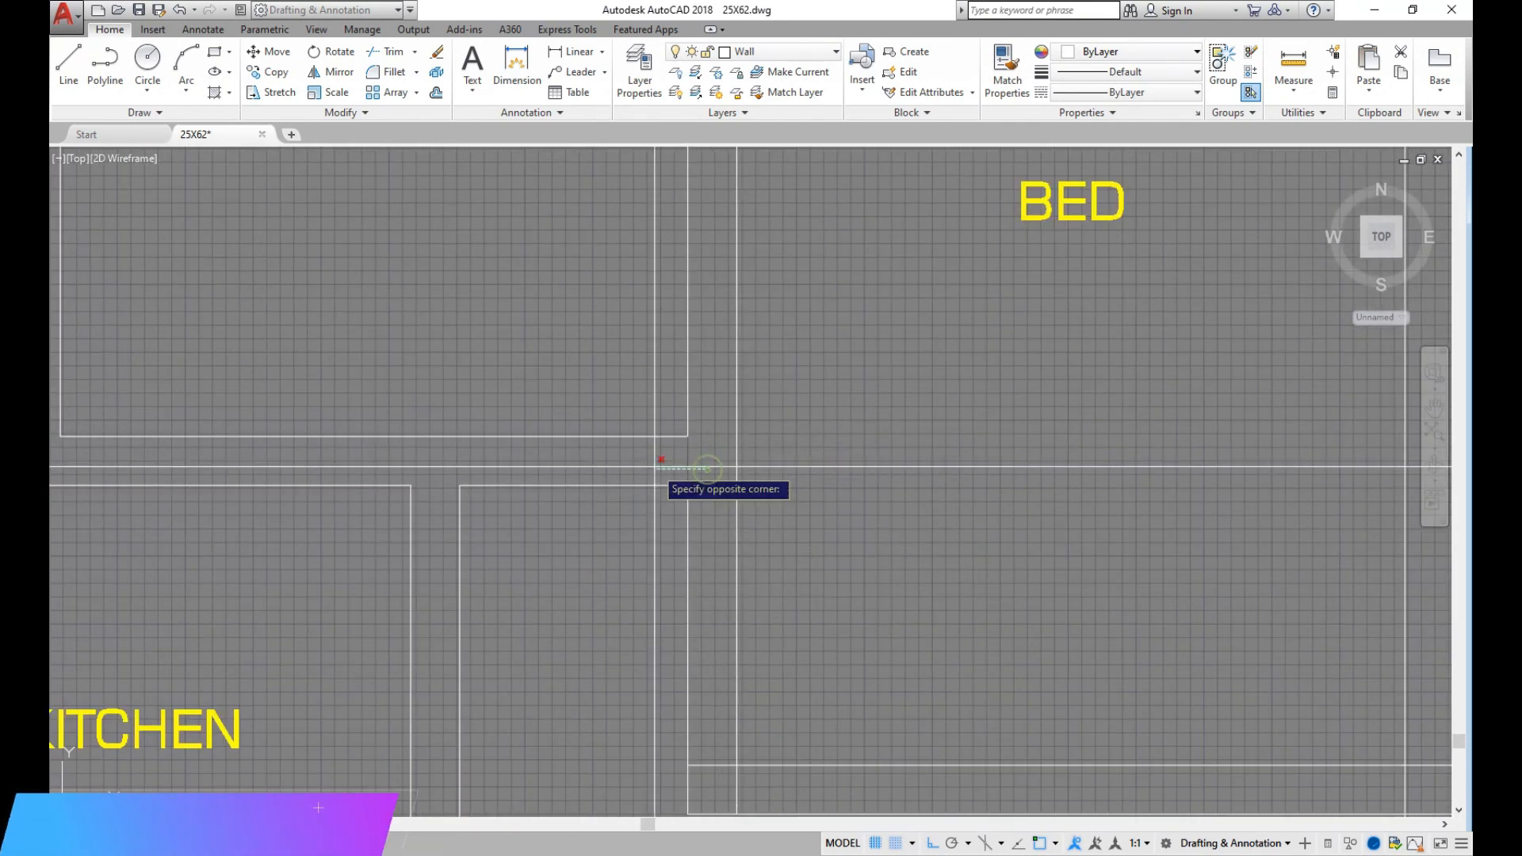
{"action": "scroll", "coordinate": [820, 436], "scroll_direction": "down", "scroll_amount": 2}
{"action": "scroll", "coordinate": [622, 676], "scroll_direction": "up", "scroll_amount": 2}
{"action": "left_click", "coordinate": [765, 687]}
{"action": "left_click", "coordinate": [333, 683]}
{"action": "left_click", "coordinate": [200, 727]}
{"action": "left_click", "coordinate": [199, 652]}
{"action": "scroll", "coordinate": [683, 561], "scroll_direction": "down", "scroll_amount": 3}
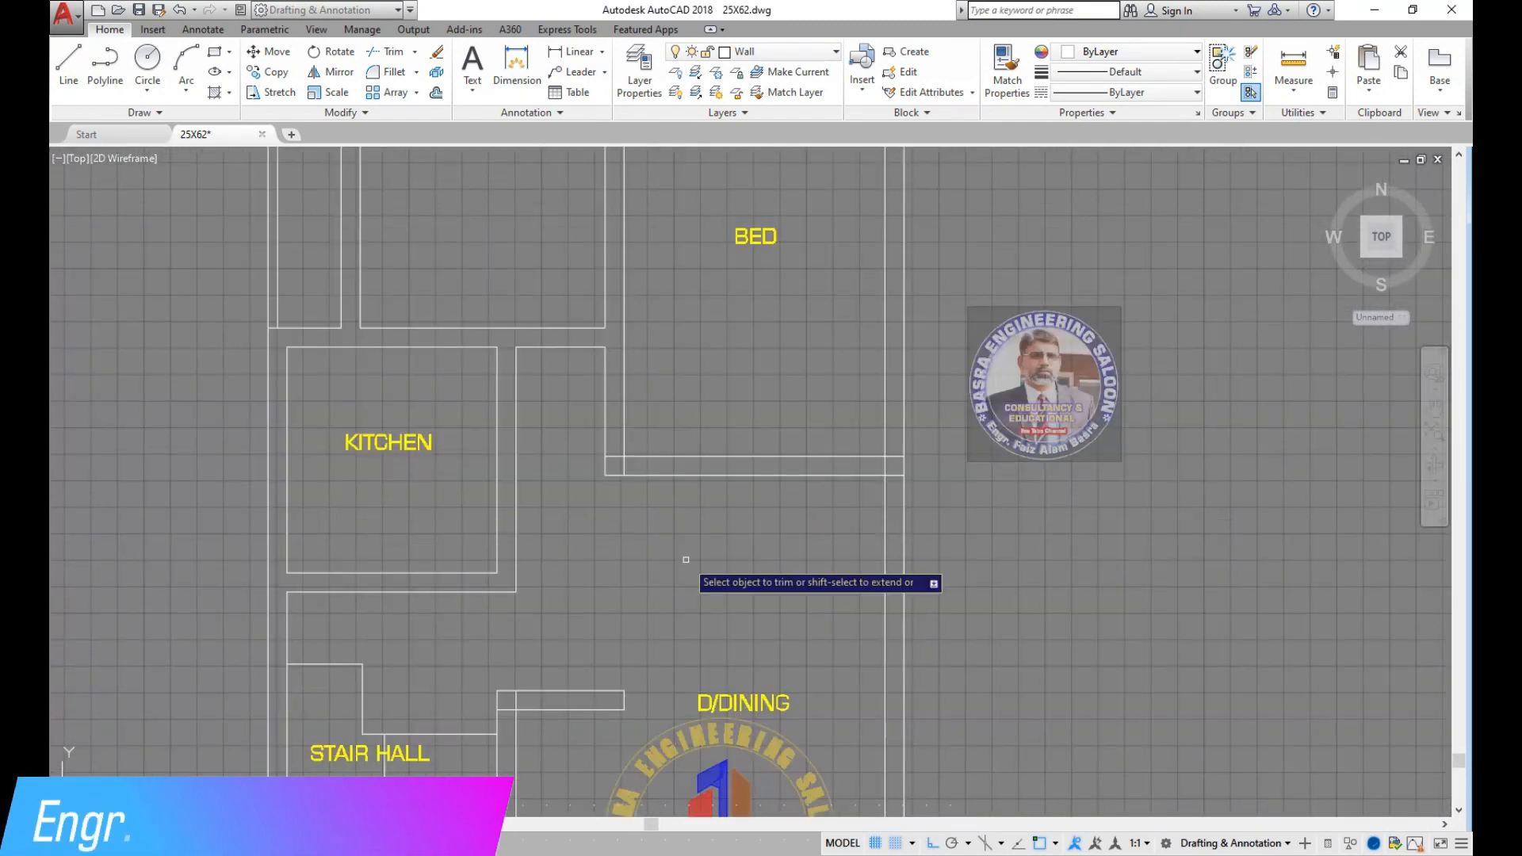
Trim the wall junctions below the right bedroom, at the short dining partition and along the stair hall's lower wall.
{"action": "scroll", "coordinate": [629, 466], "scroll_direction": "up", "scroll_amount": 3}
{"action": "scroll", "coordinate": [1105, 452], "scroll_direction": "down", "scroll_amount": 5}
{"action": "scroll", "coordinate": [568, 561], "scroll_direction": "up", "scroll_amount": 2}
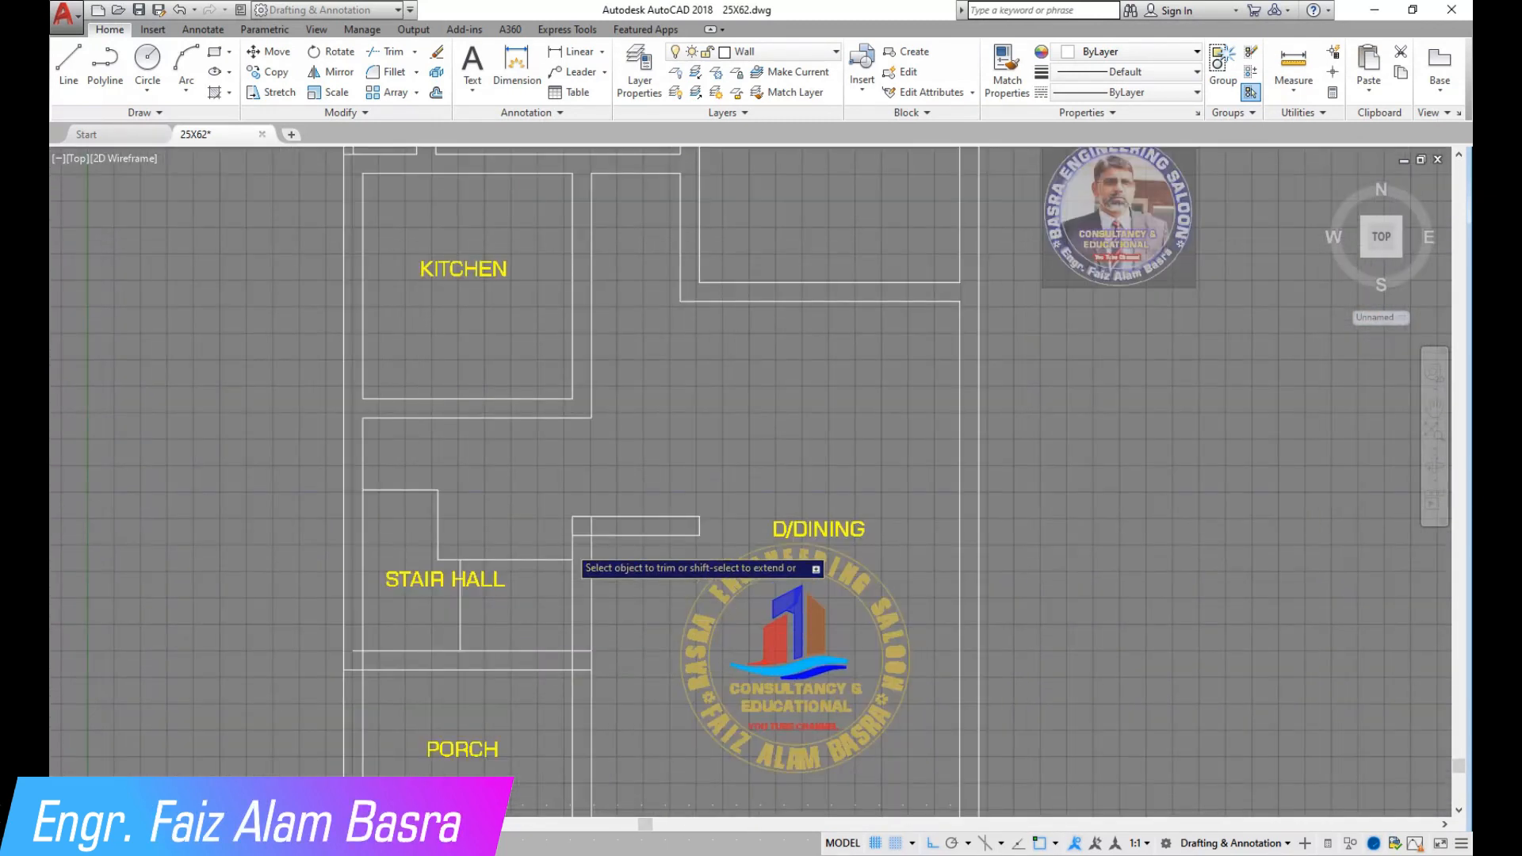
{"action": "scroll", "coordinate": [568, 561], "scroll_direction": "up", "scroll_amount": 2}
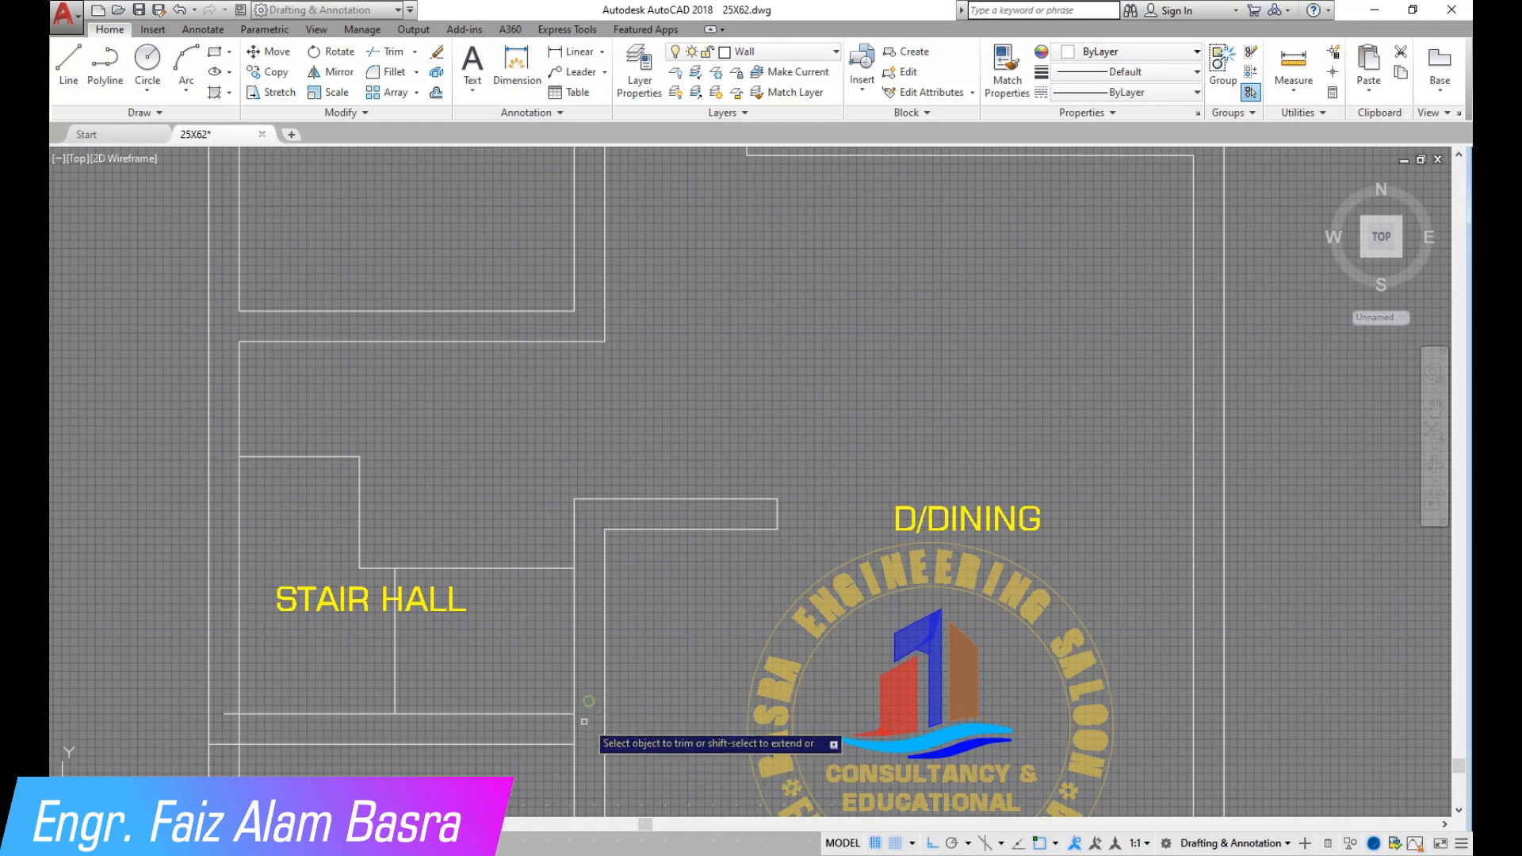
{"action": "left_click", "coordinate": [246, 722]}
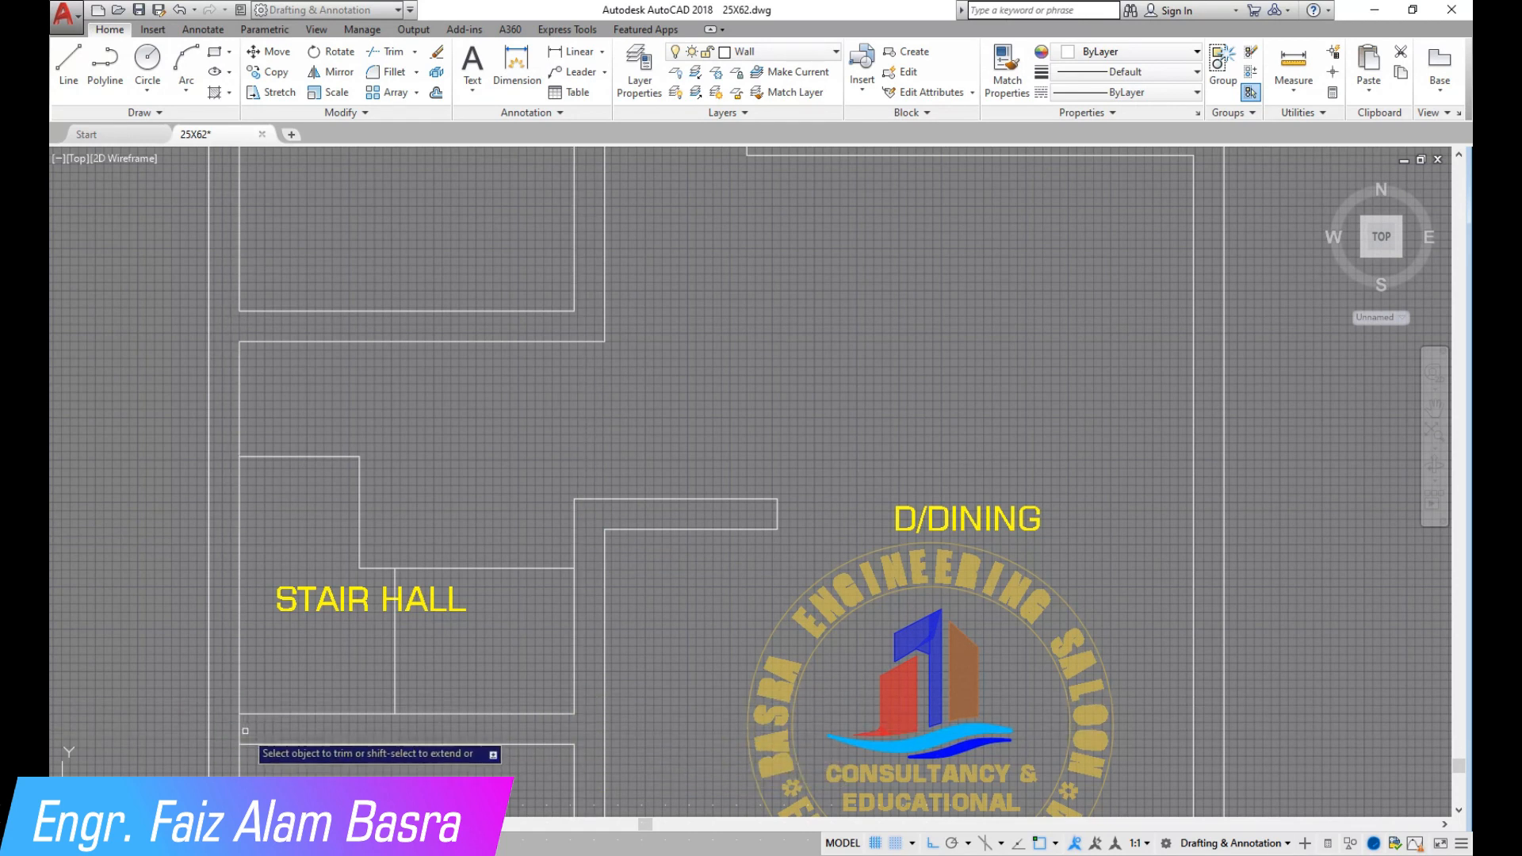
Trim the overlapping wall lines at the lower corners of the porch and the dining room.
{"action": "scroll", "coordinate": [296, 484], "scroll_direction": "down", "scroll_amount": 4}
{"action": "scroll", "coordinate": [451, 678], "scroll_direction": "up", "scroll_amount": 5}
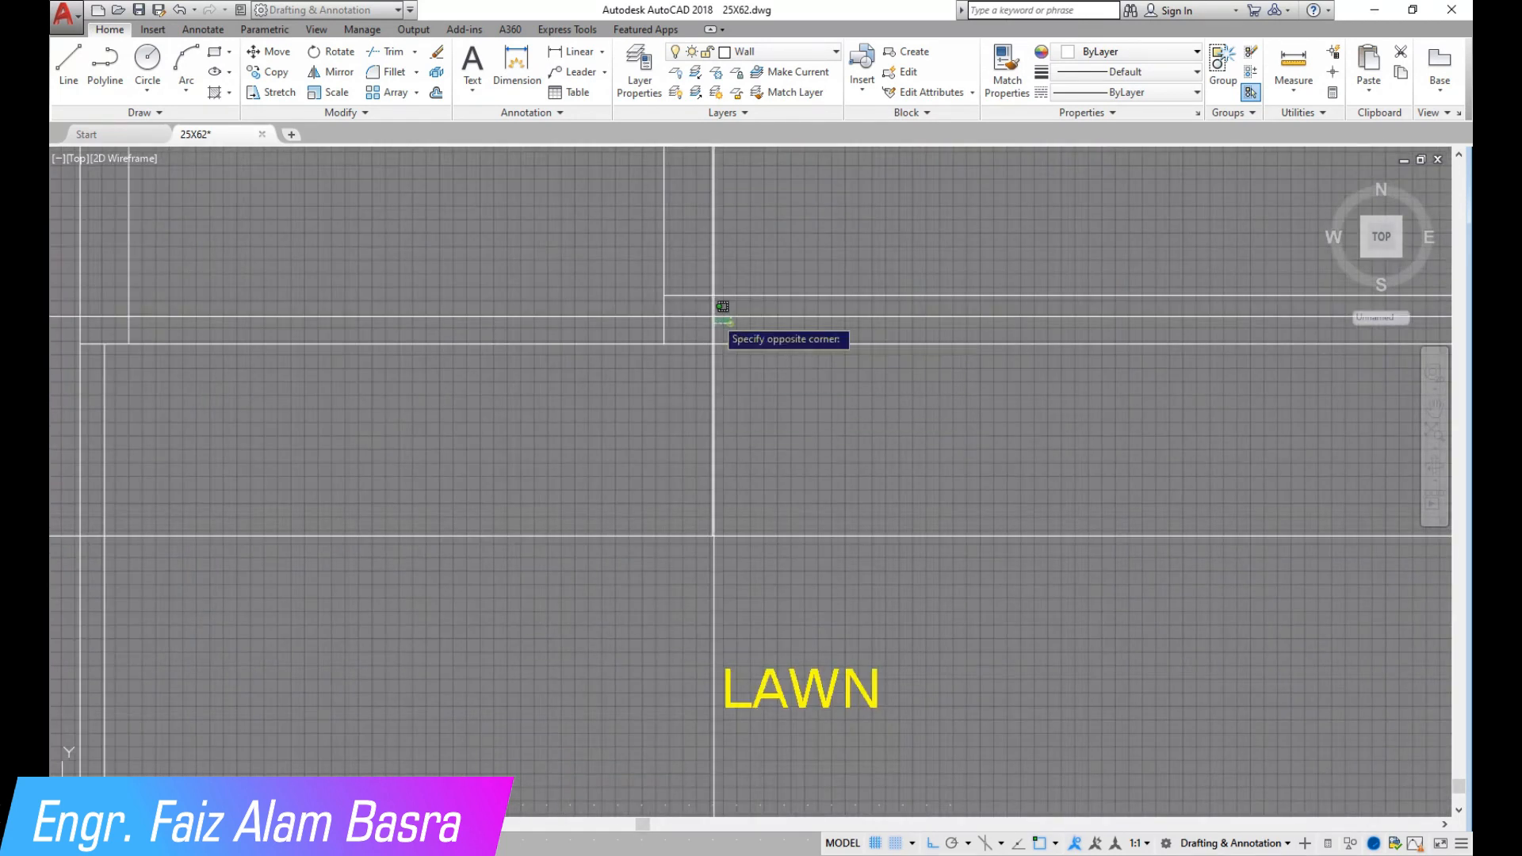
{"action": "scroll", "coordinate": [705, 315], "scroll_direction": "down", "scroll_amount": 4}
{"action": "scroll", "coordinate": [965, 437], "scroll_direction": "up", "scroll_amount": 5}
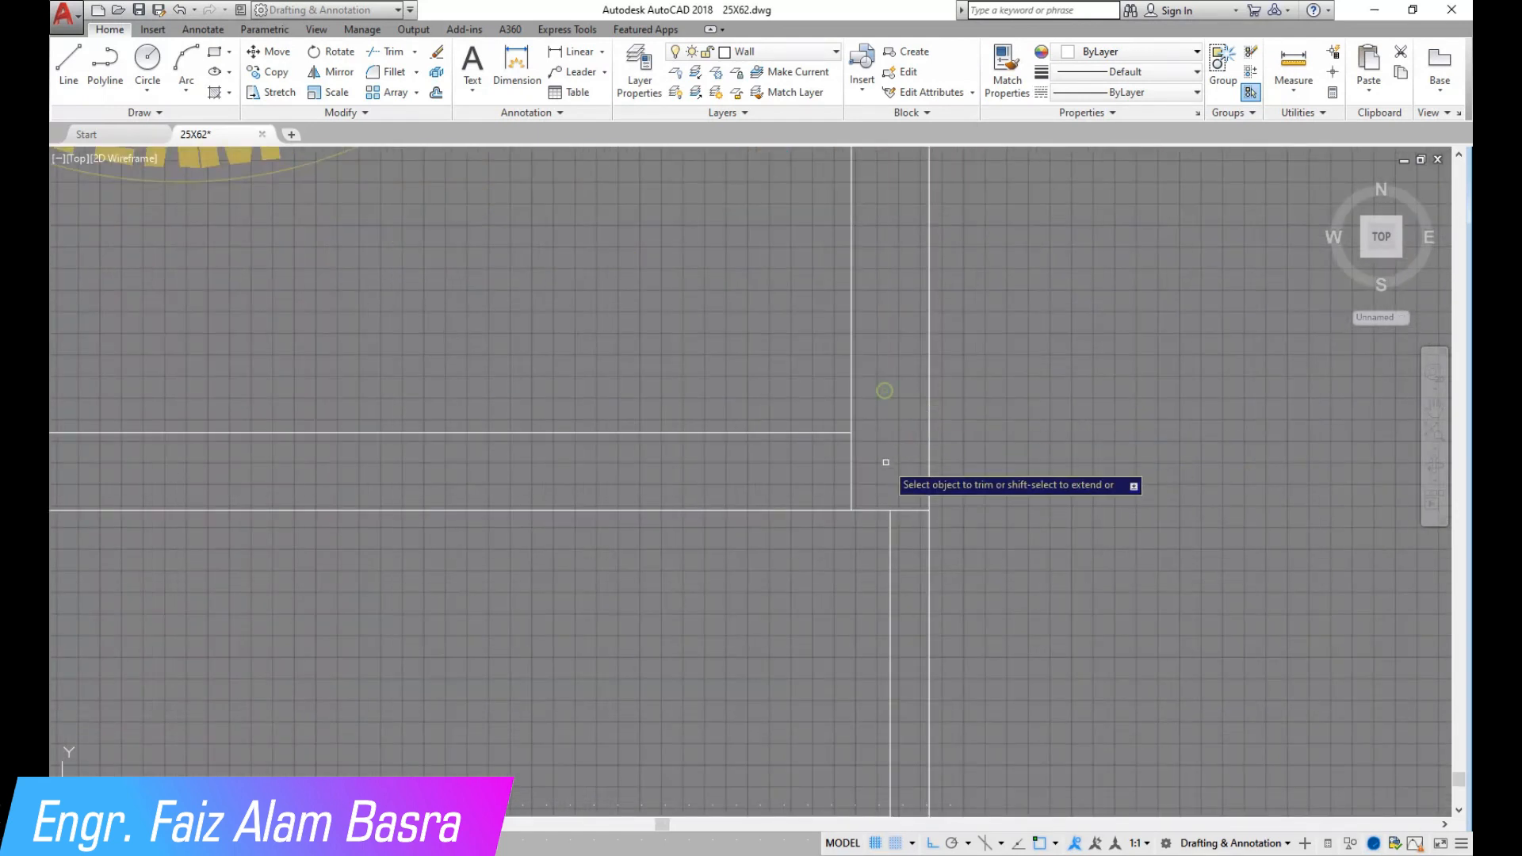
{"action": "scroll", "coordinate": [887, 549], "scroll_direction": "down", "scroll_amount": 5}
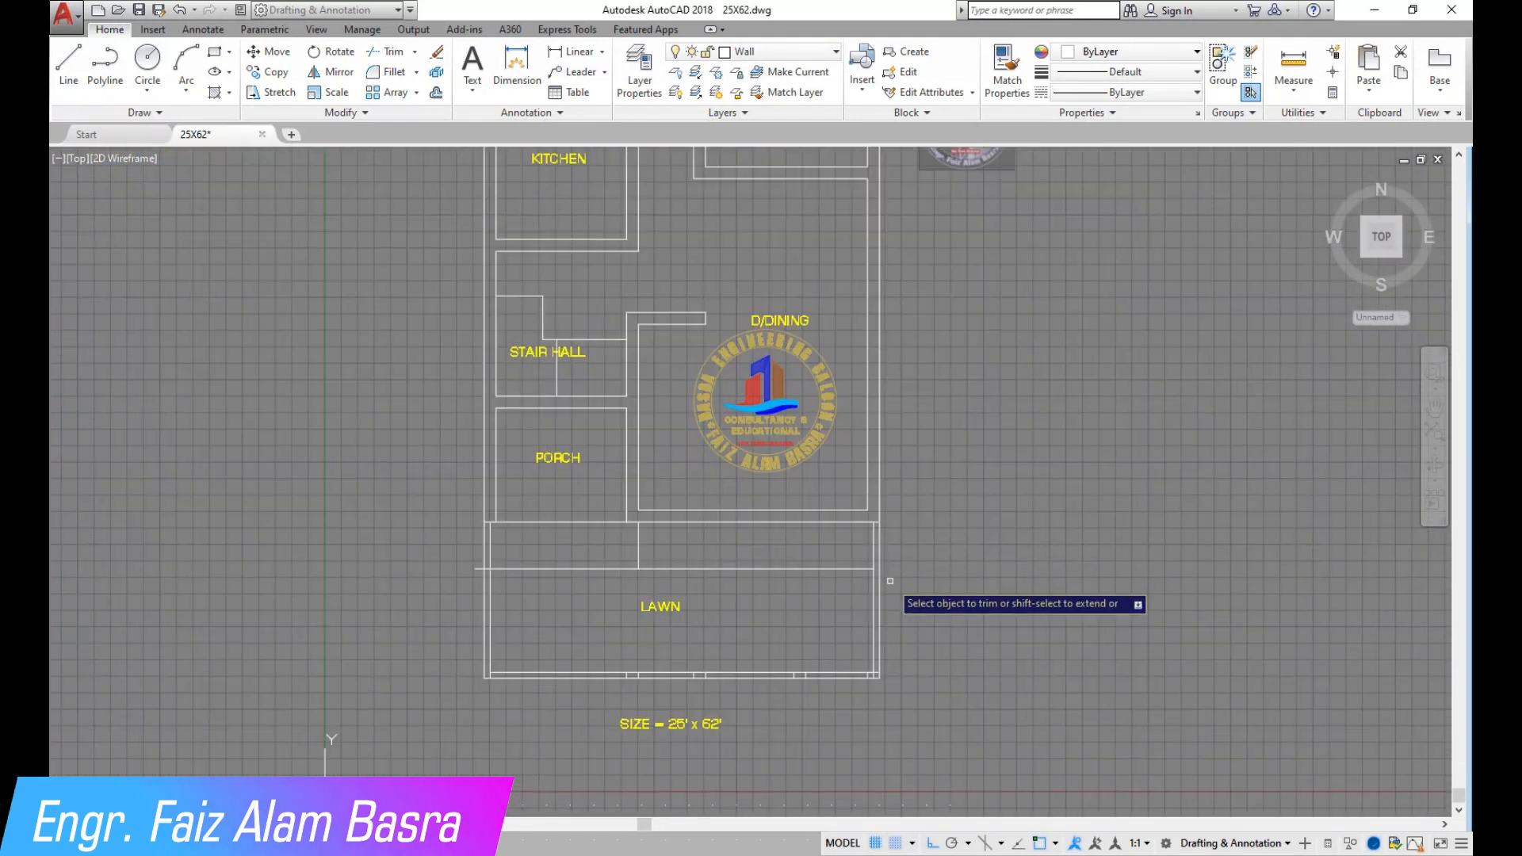
Trim the overlapping lines at the corners of the lower lawn's boundary wall.
{"action": "scroll", "coordinate": [879, 678], "scroll_direction": "up", "scroll_amount": 5}
{"action": "scroll", "coordinate": [837, 658], "scroll_direction": "down", "scroll_amount": 2}
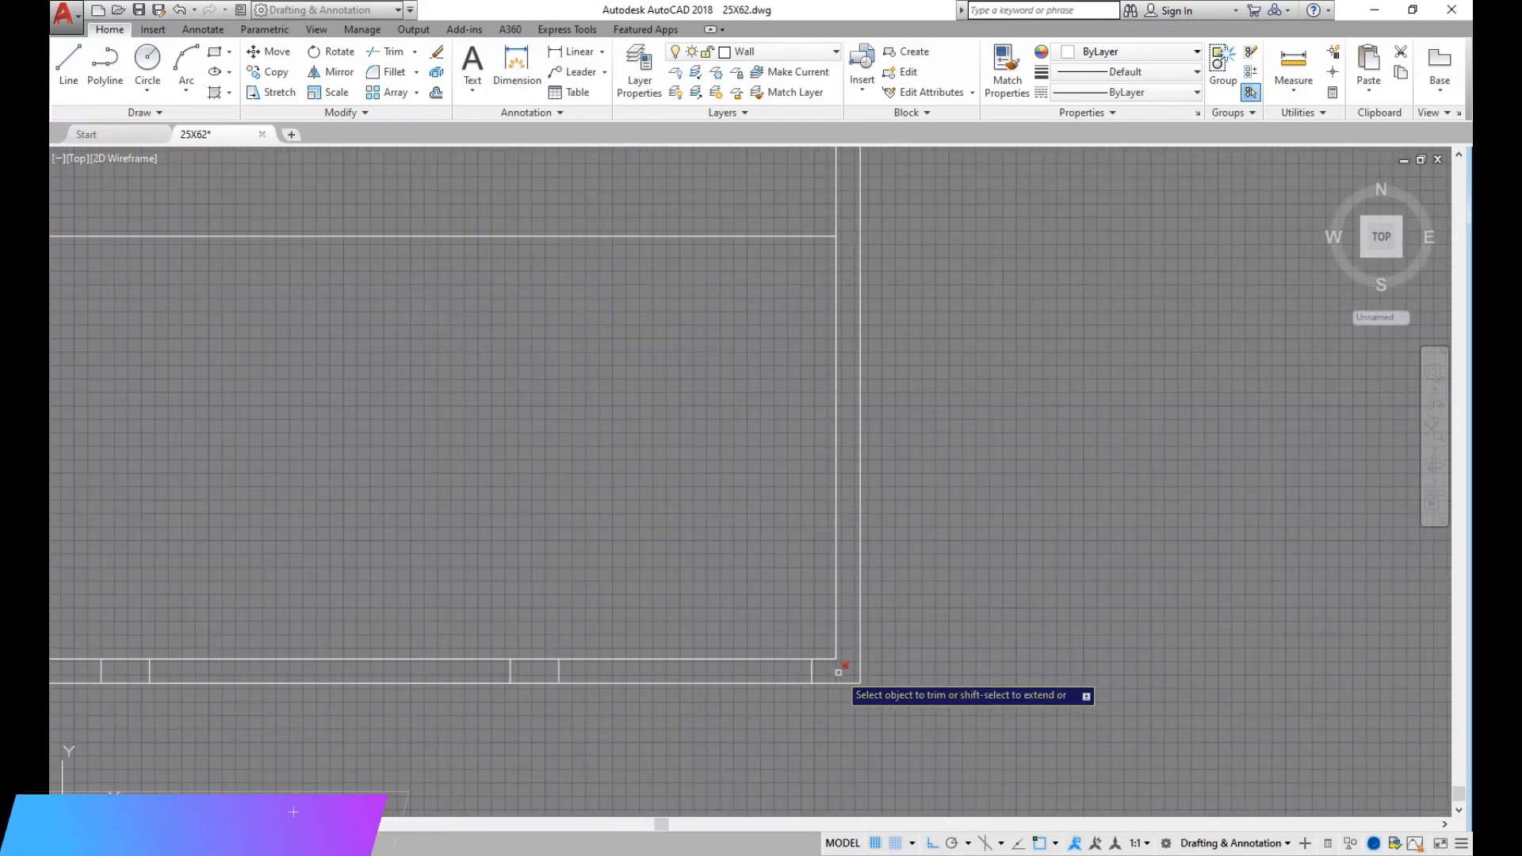
{"action": "left_click", "coordinate": [835, 661]}
{"action": "left_click", "coordinate": [826, 672]}
{"action": "scroll", "coordinate": [959, 644], "scroll_direction": "down", "scroll_amount": 5}
{"action": "scroll", "coordinate": [798, 676], "scroll_direction": "up", "scroll_amount": 4}
{"action": "scroll", "coordinate": [340, 645], "scroll_direction": "down", "scroll_amount": 3}
{"action": "scroll", "coordinate": [267, 647], "scroll_direction": "up", "scroll_amount": 5}
{"action": "scroll", "coordinate": [268, 645], "scroll_direction": "down", "scroll_amount": 5}
Erase the short stub lines inside the lower lawn's boundary wall.
{"action": "left_click", "coordinate": [533, 585]}
{"action": "left_click", "coordinate": [1121, 669]}
{"action": "left_click", "coordinate": [1160, 606]}
{"action": "left_click", "coordinate": [1206, 641]}
{"action": "left_click", "coordinate": [437, 52]}
Trim the lower lawn's horizontal line where it crosses the left boundary wall and select the leftover piece outside.
{"action": "left_click", "coordinate": [373, 63]}
{"action": "scroll", "coordinate": [302, 318], "scroll_direction": "up", "scroll_amount": 5}
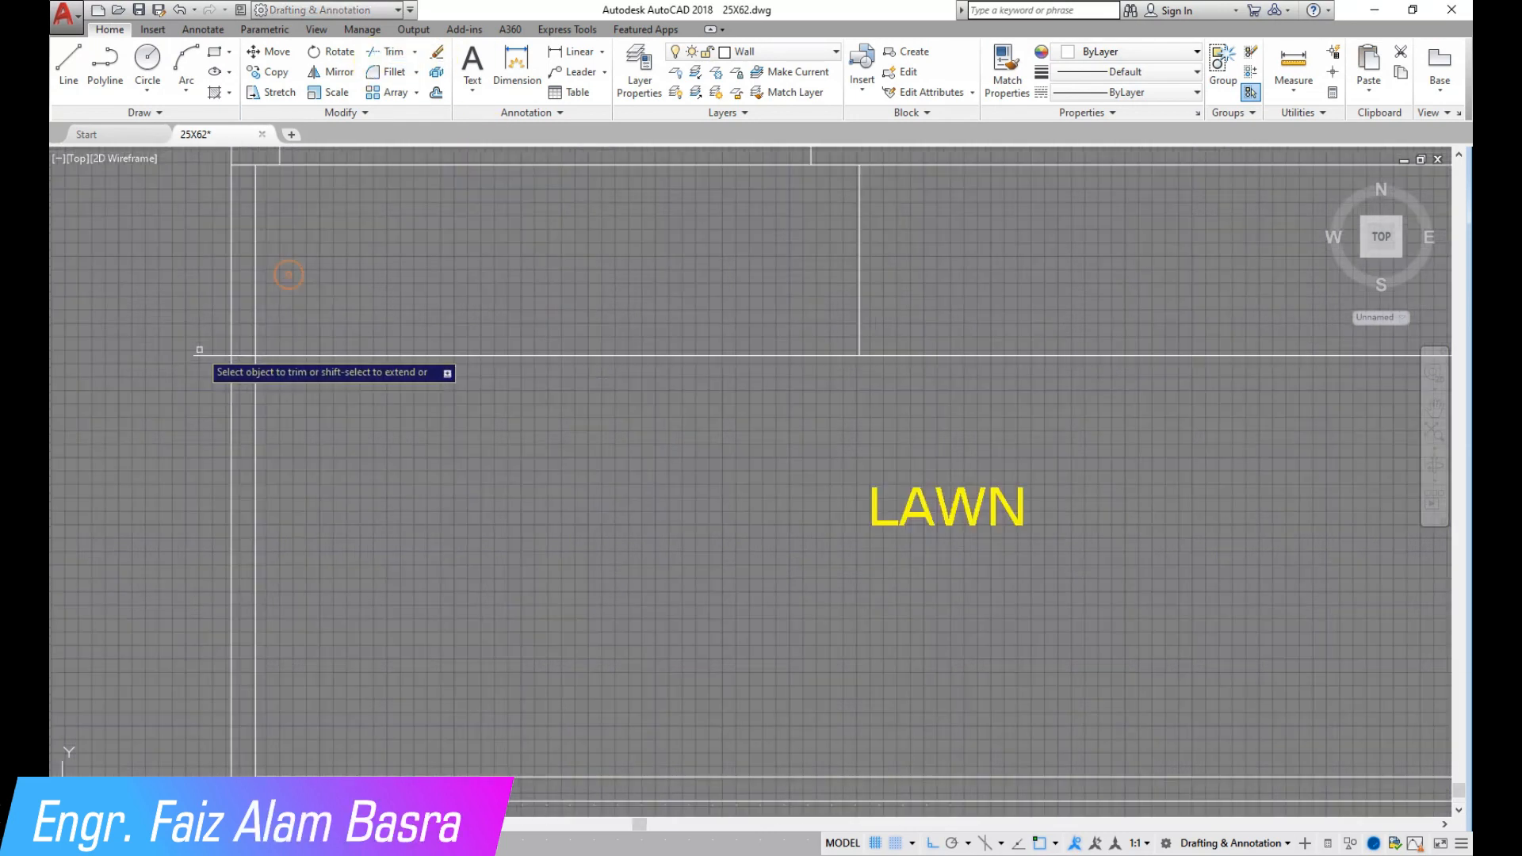
{"action": "right_click", "coordinate": [321, 373]}
{"action": "left_click", "coordinate": [375, 386]}
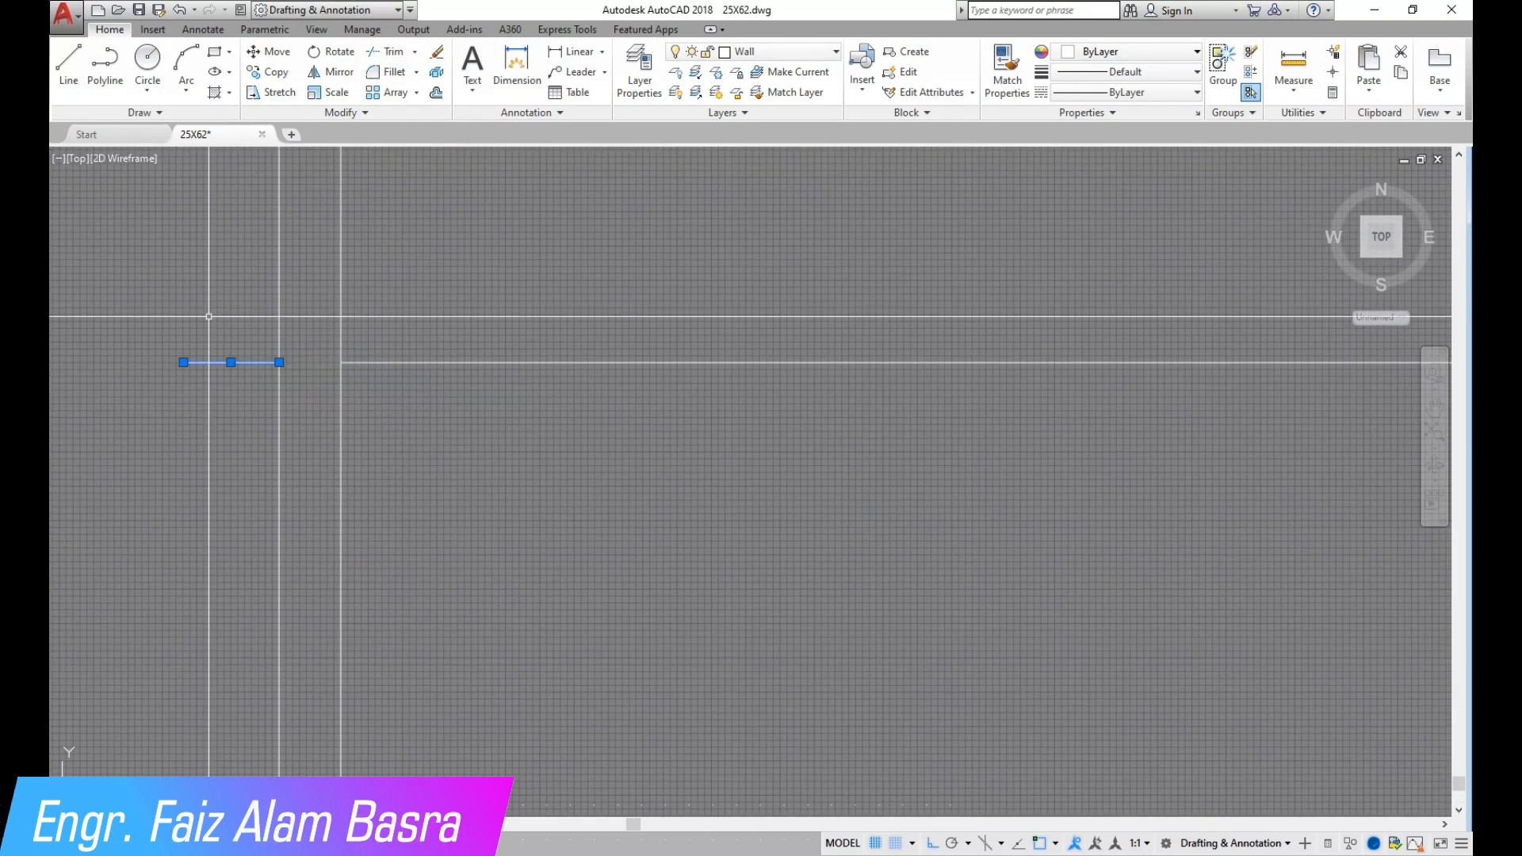
{"action": "scroll", "coordinate": [380, 597], "scroll_direction": "down", "scroll_amount": 5}
{"action": "scroll", "coordinate": [380, 475], "scroll_direction": "down", "scroll_amount": 4}
{"action": "scroll", "coordinate": [658, 434], "scroll_direction": "up", "scroll_amount": 7}
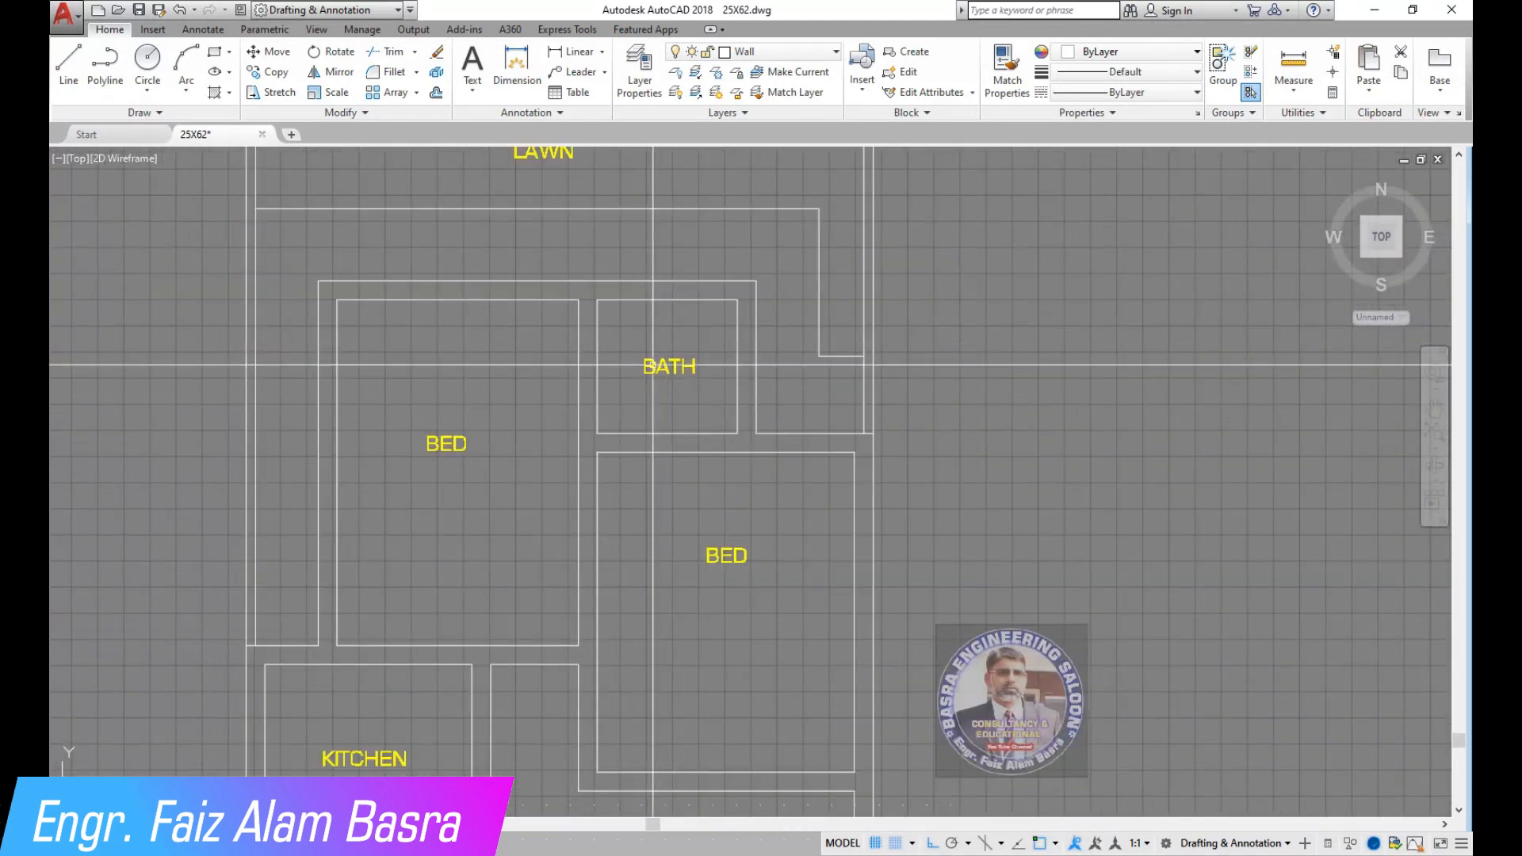
{"action": "scroll", "coordinate": [653, 365], "scroll_direction": "down", "scroll_amount": 2}
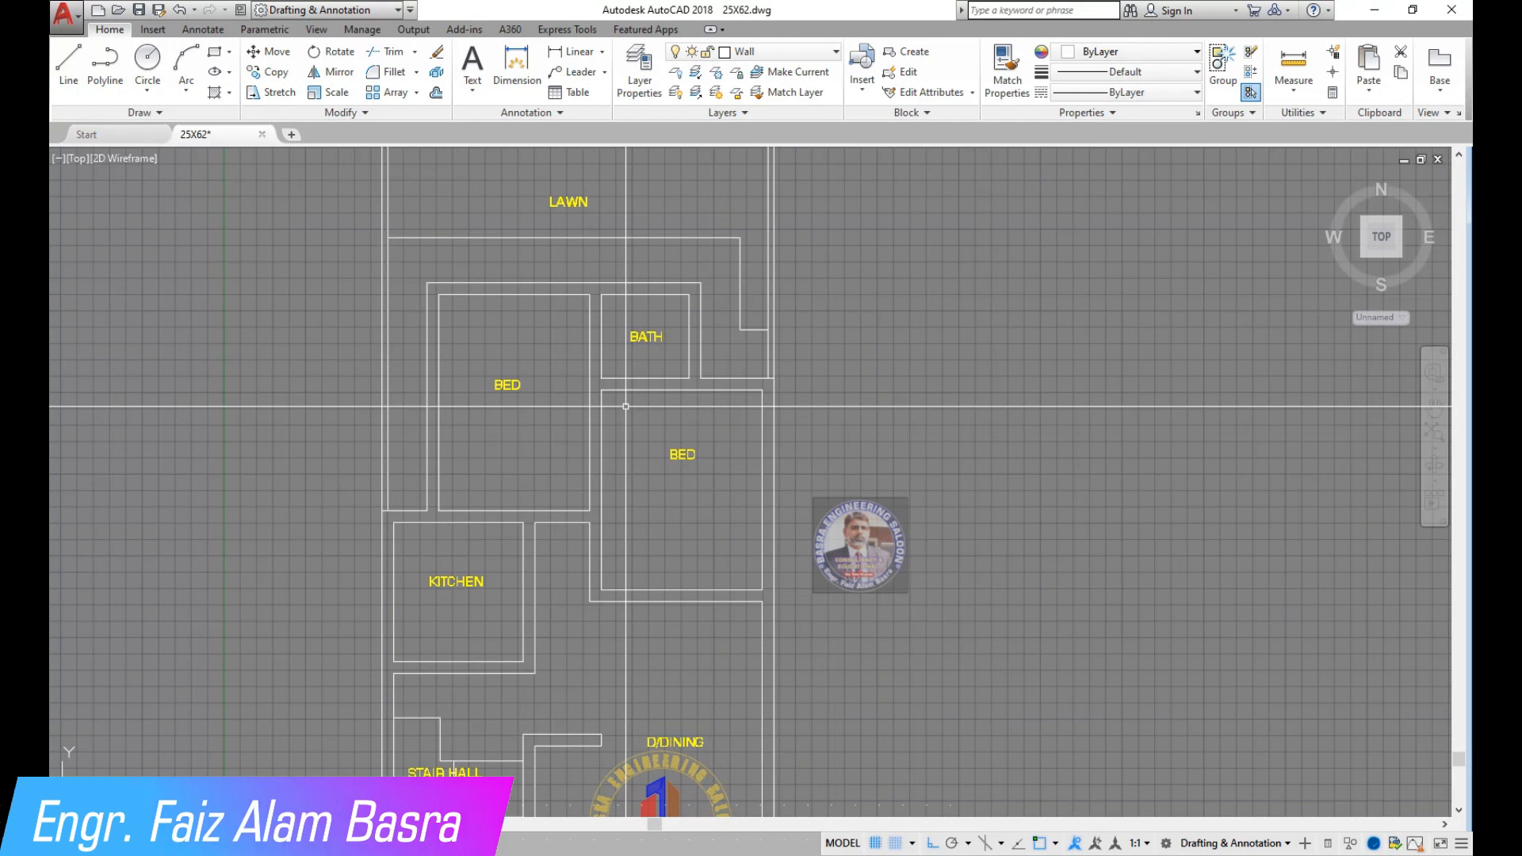
Measure the length of the bath's right inner wall with a linear dimension, without placing it.
{"action": "scroll", "coordinate": [626, 333], "scroll_direction": "down", "scroll_amount": 2}
{"action": "scroll", "coordinate": [638, 274], "scroll_direction": "up", "scroll_amount": 6}
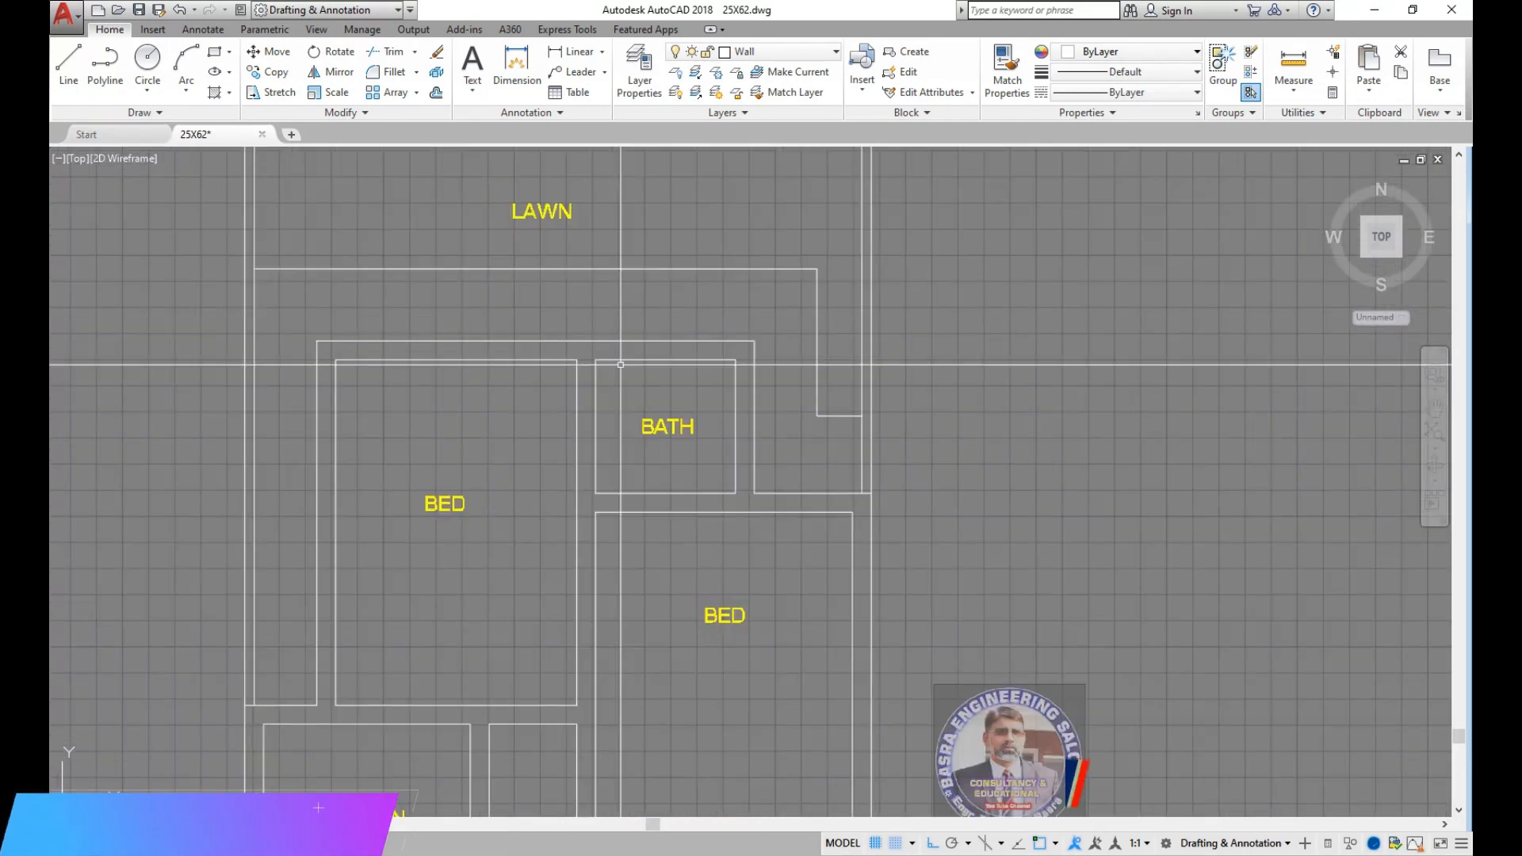
{"action": "left_click", "coordinate": [575, 51]}
{"action": "key", "text": "Return"}
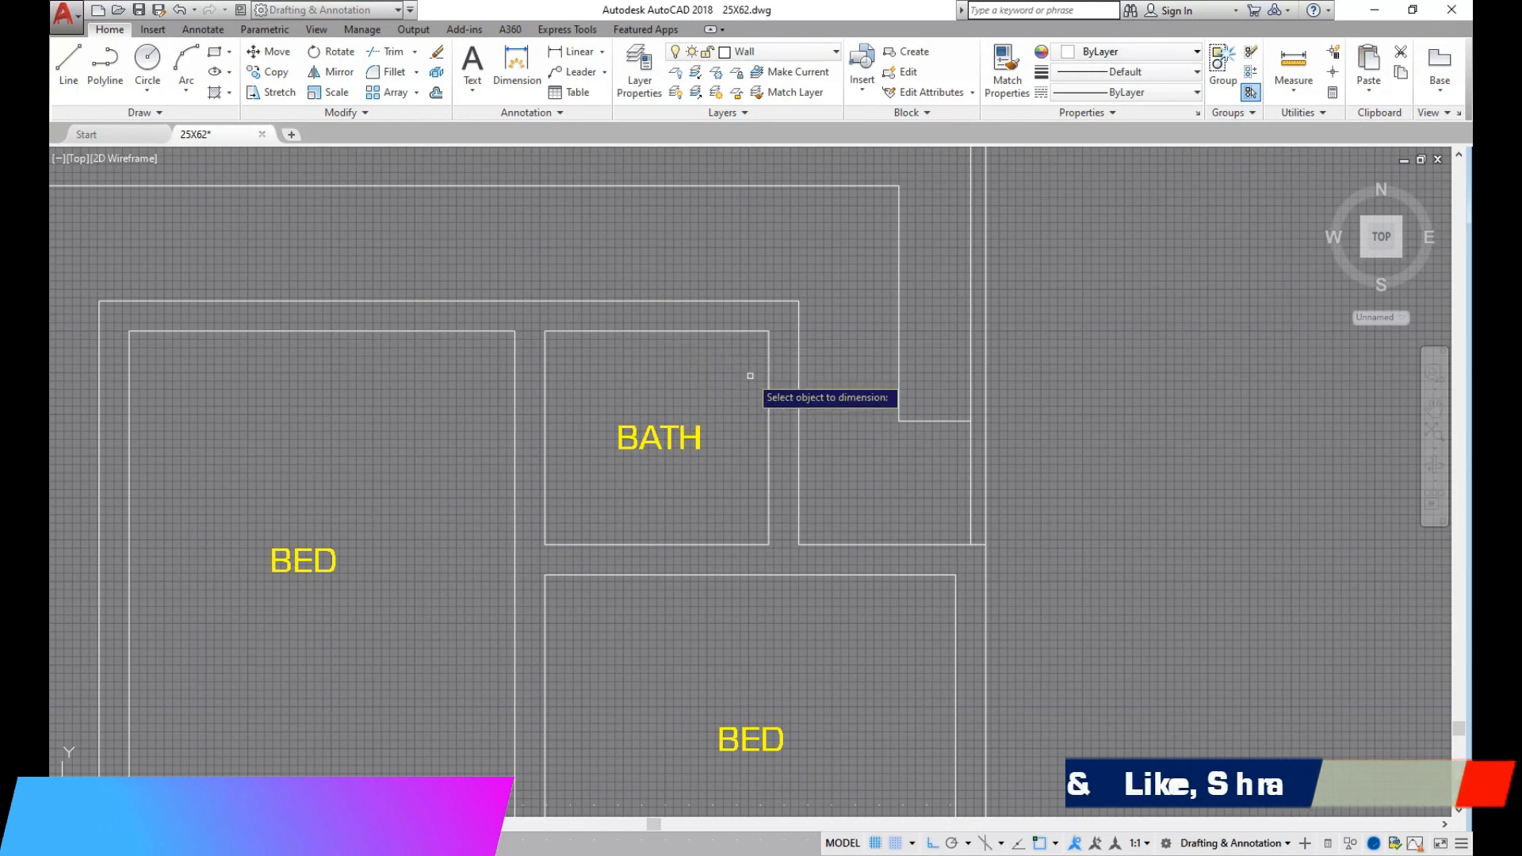
{"action": "left_click", "coordinate": [768, 401]}
{"action": "key", "text": "Escape"}
{"action": "scroll", "coordinate": [621, 287], "scroll_direction": "down", "scroll_amount": 2}
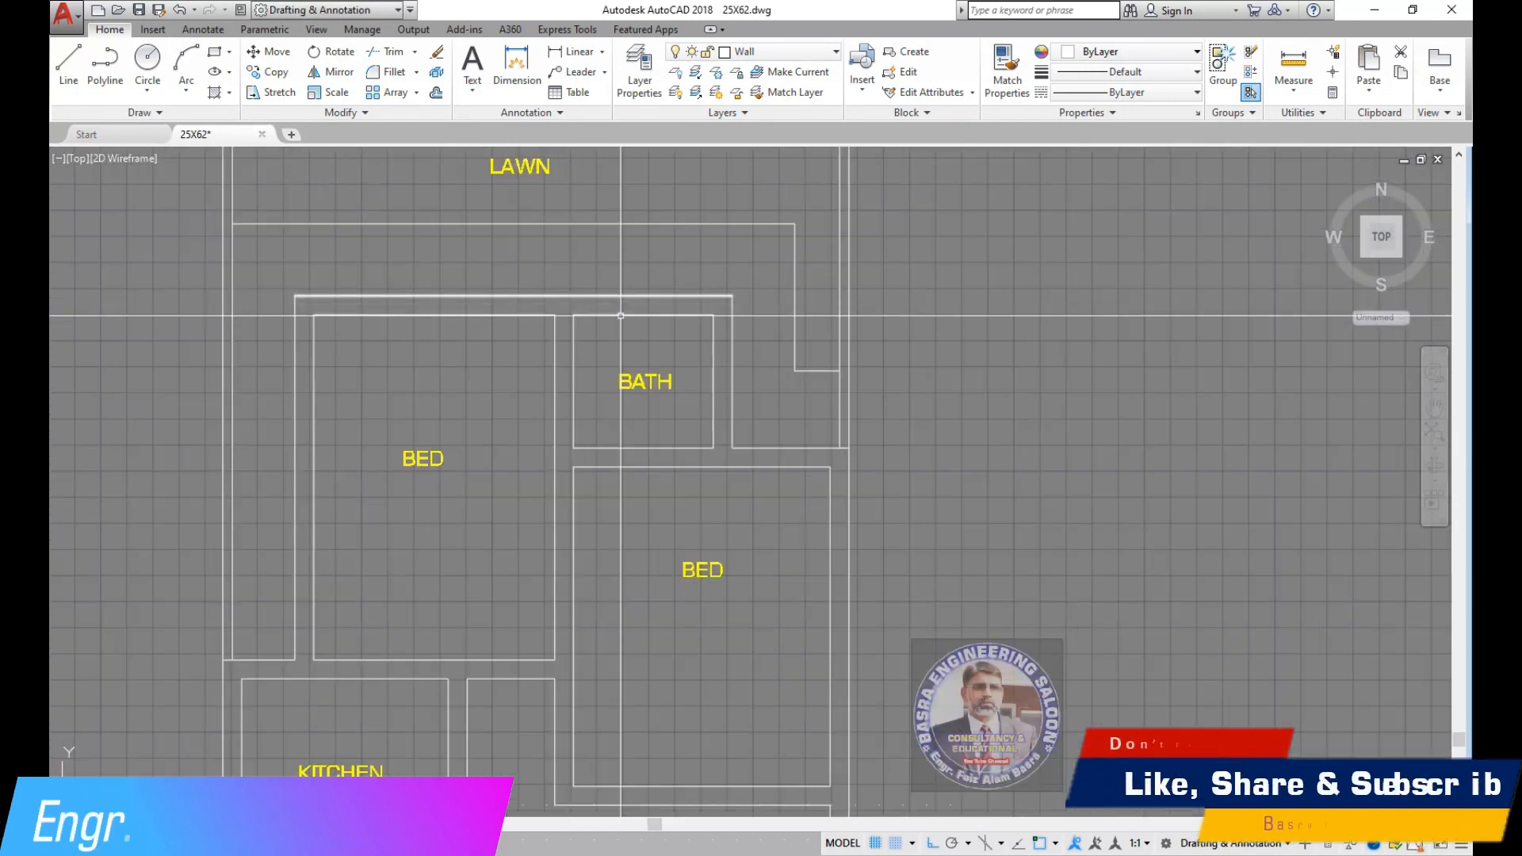
Dimension the left inner wall of the upper-left bedroom, placing the dimension line just inside the room.
{"action": "scroll", "coordinate": [530, 343], "scroll_direction": "down", "scroll_amount": 2}
{"action": "scroll", "coordinate": [447, 302], "scroll_direction": "up", "scroll_amount": 2}
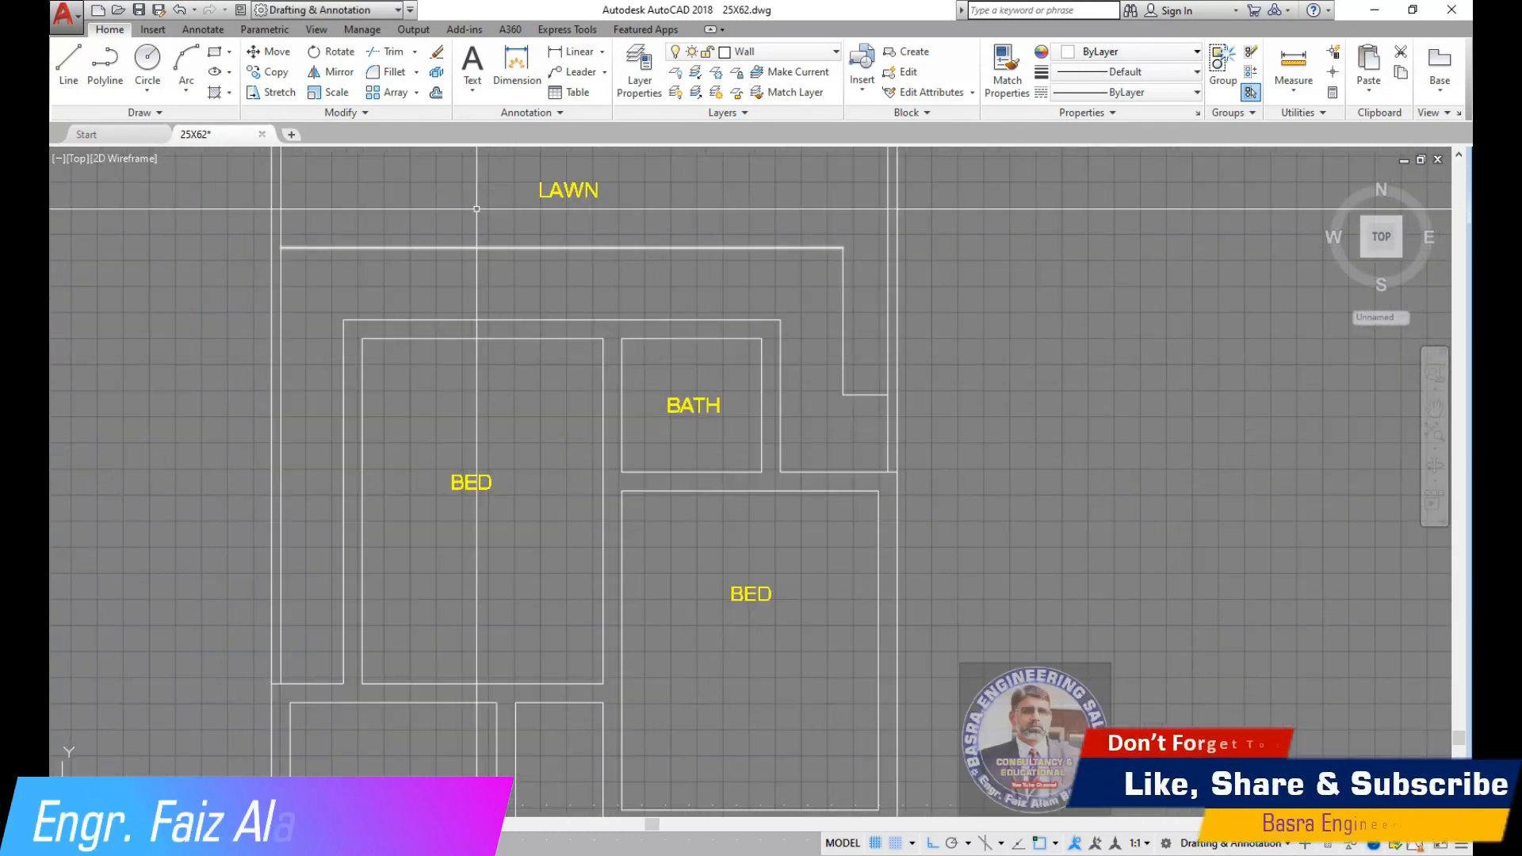
{"action": "left_click", "coordinate": [575, 50]}
{"action": "key", "text": "Return"}
{"action": "left_click", "coordinate": [364, 563]}
{"action": "left_click", "coordinate": [382, 587]}
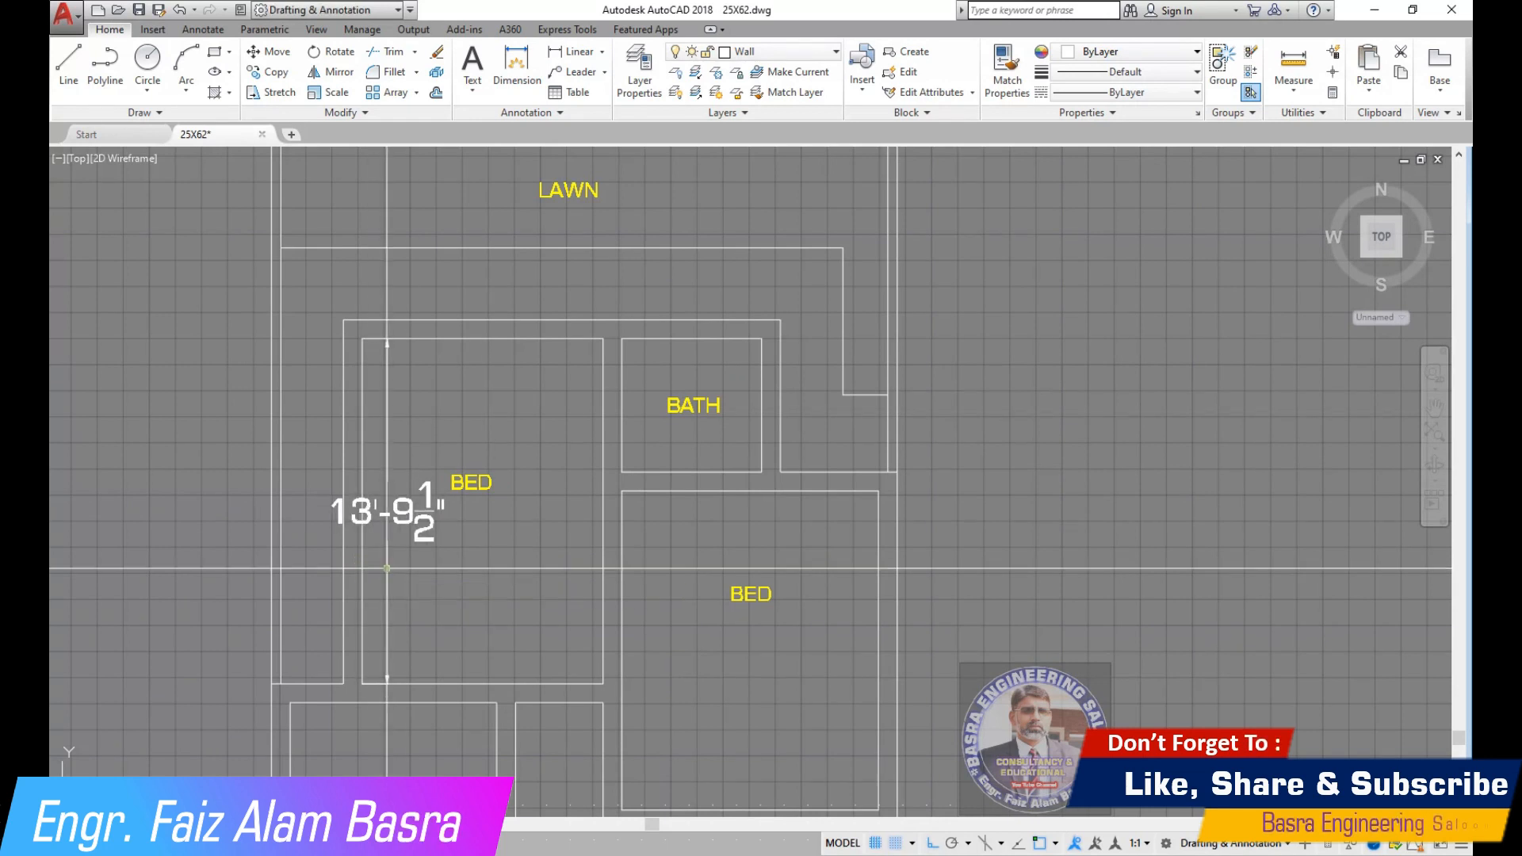
Stretch the top walls of the upper-left bedroom and bath upward by 2 1/2", then erase the bedroom's dimension.
{"action": "scroll", "coordinate": [485, 384], "scroll_direction": "down", "scroll_amount": 2}
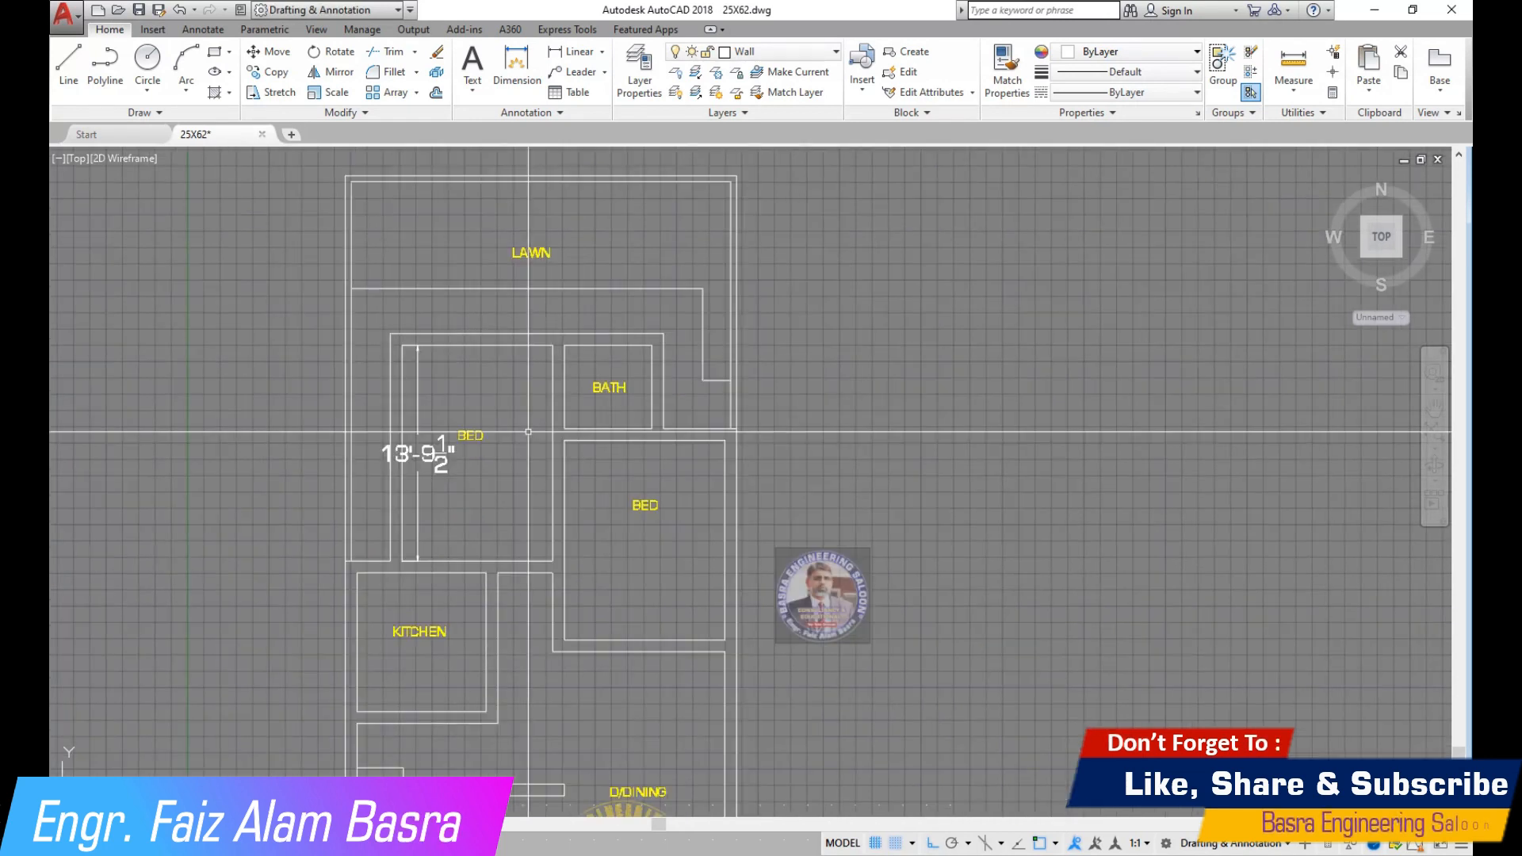
{"action": "left_click", "coordinate": [277, 92]}
{"action": "scroll", "coordinate": [470, 522], "scroll_direction": "up", "scroll_amount": 2}
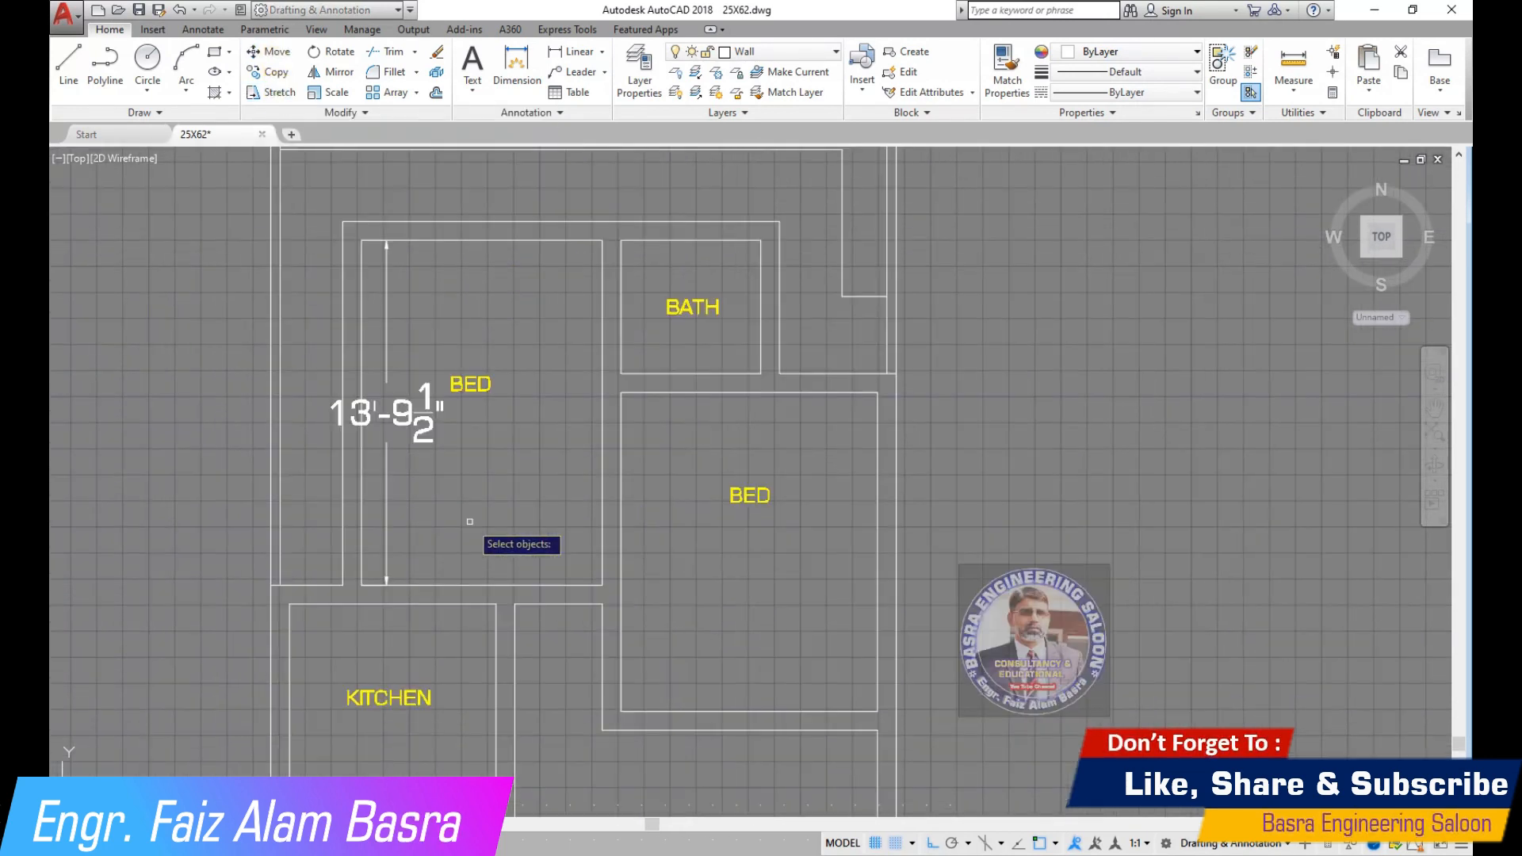
{"action": "scroll", "coordinate": [736, 475], "scroll_direction": "down", "scroll_amount": 1}
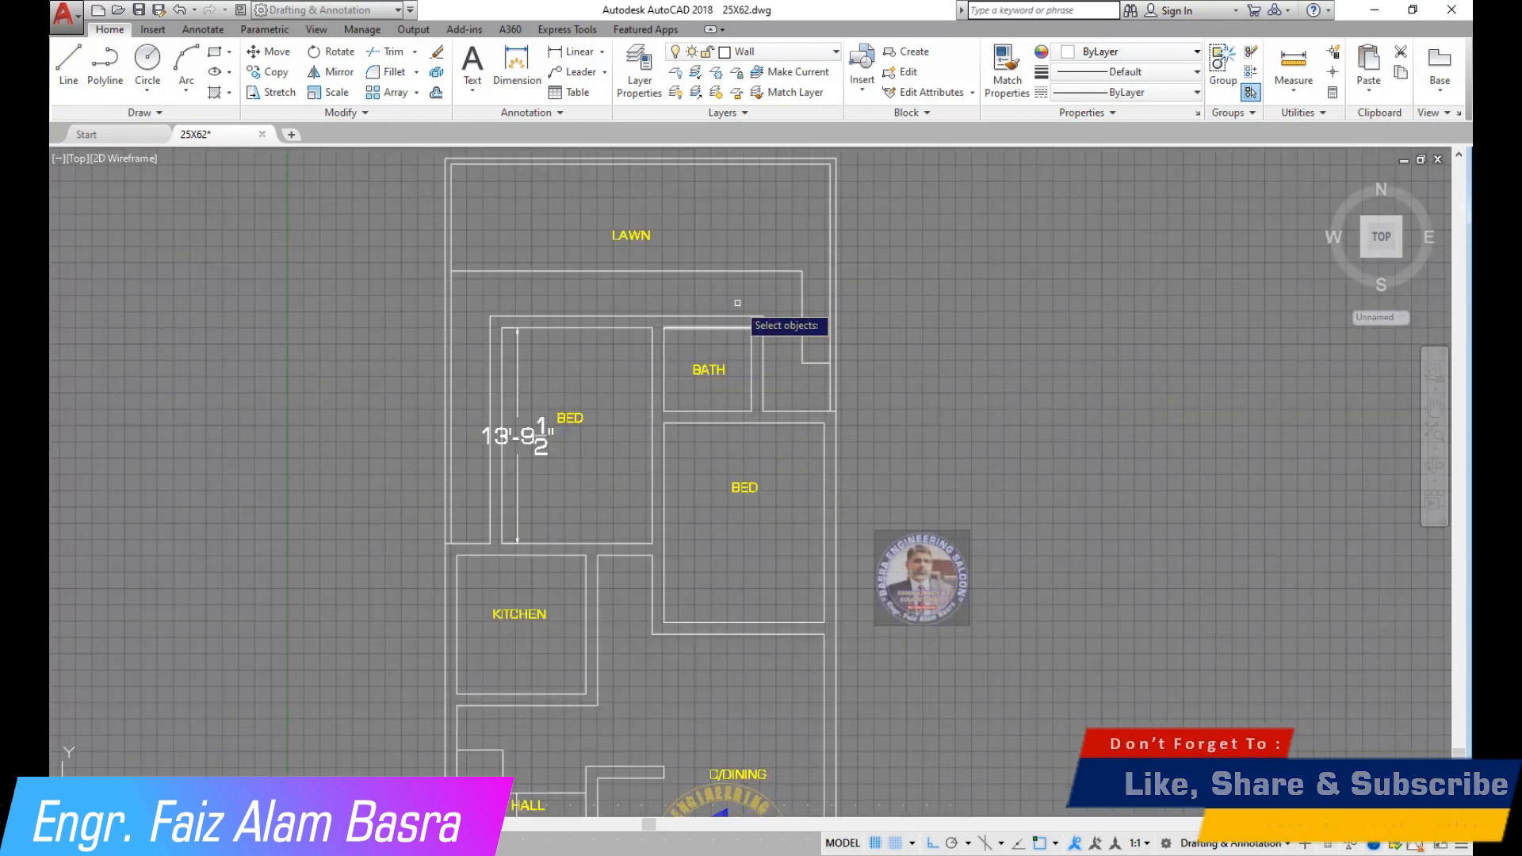
{"action": "scroll", "coordinate": [736, 309], "scroll_direction": "up", "scroll_amount": 1}
{"action": "left_click", "coordinate": [785, 364]}
{"action": "left_click", "coordinate": [316, 275]}
{"action": "key", "text": "Return"}
{"action": "left_click", "coordinate": [486, 398]}
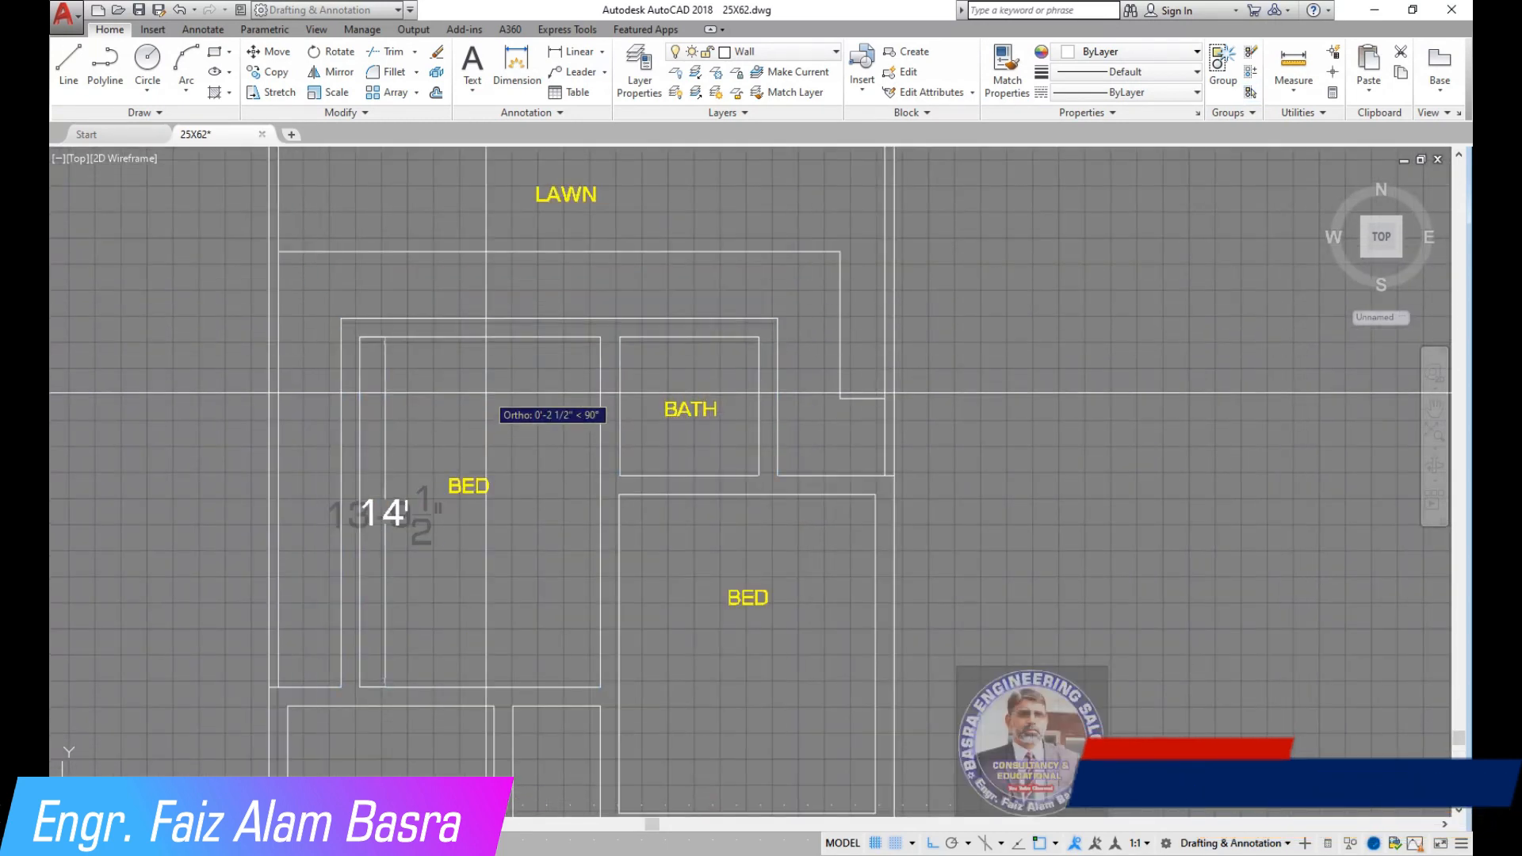
{"action": "left_click", "coordinate": [486, 390]}
{"action": "left_click", "coordinate": [405, 434]}
{"action": "left_click", "coordinate": [379, 414]}
{"action": "scroll", "coordinate": [476, 396], "scroll_direction": "down", "scroll_amount": 5}
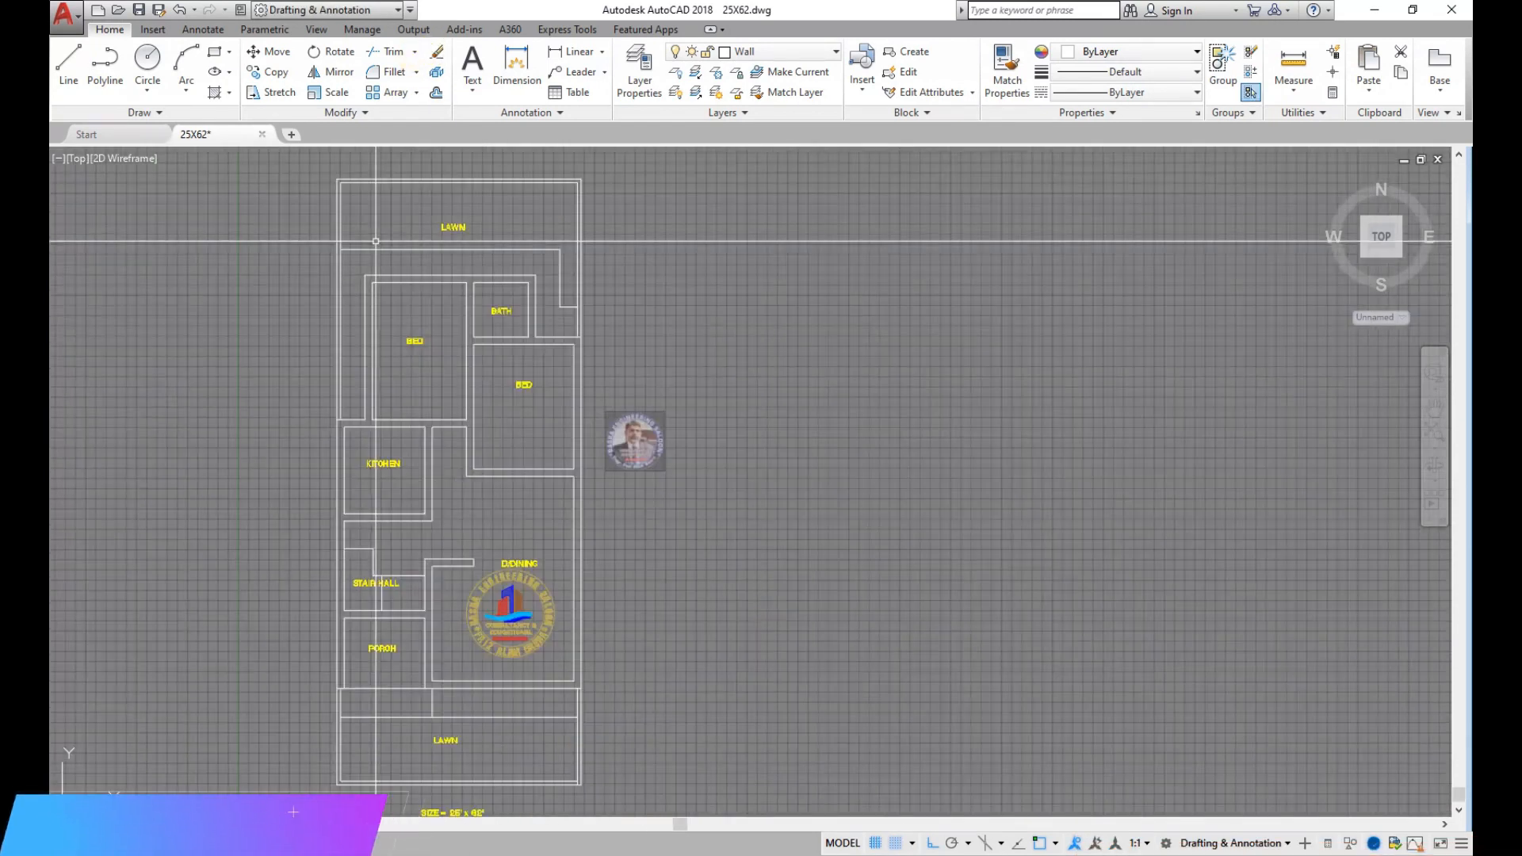
Dimension the width of the passage's upper end, between the kitchen wall and the right bedroom wall.
{"action": "scroll", "coordinate": [313, 393], "scroll_direction": "up", "scroll_amount": 8}
{"action": "left_click", "coordinate": [566, 59]}
{"action": "key", "text": "Return"}
{"action": "left_click", "coordinate": [484, 413]}
{"action": "scroll", "coordinate": [486, 495], "scroll_direction": "down", "scroll_amount": 2}
{"action": "scroll", "coordinate": [485, 495], "scroll_direction": "down", "scroll_amount": 2}
{"action": "scroll", "coordinate": [364, 495], "scroll_direction": "up", "scroll_amount": 2}
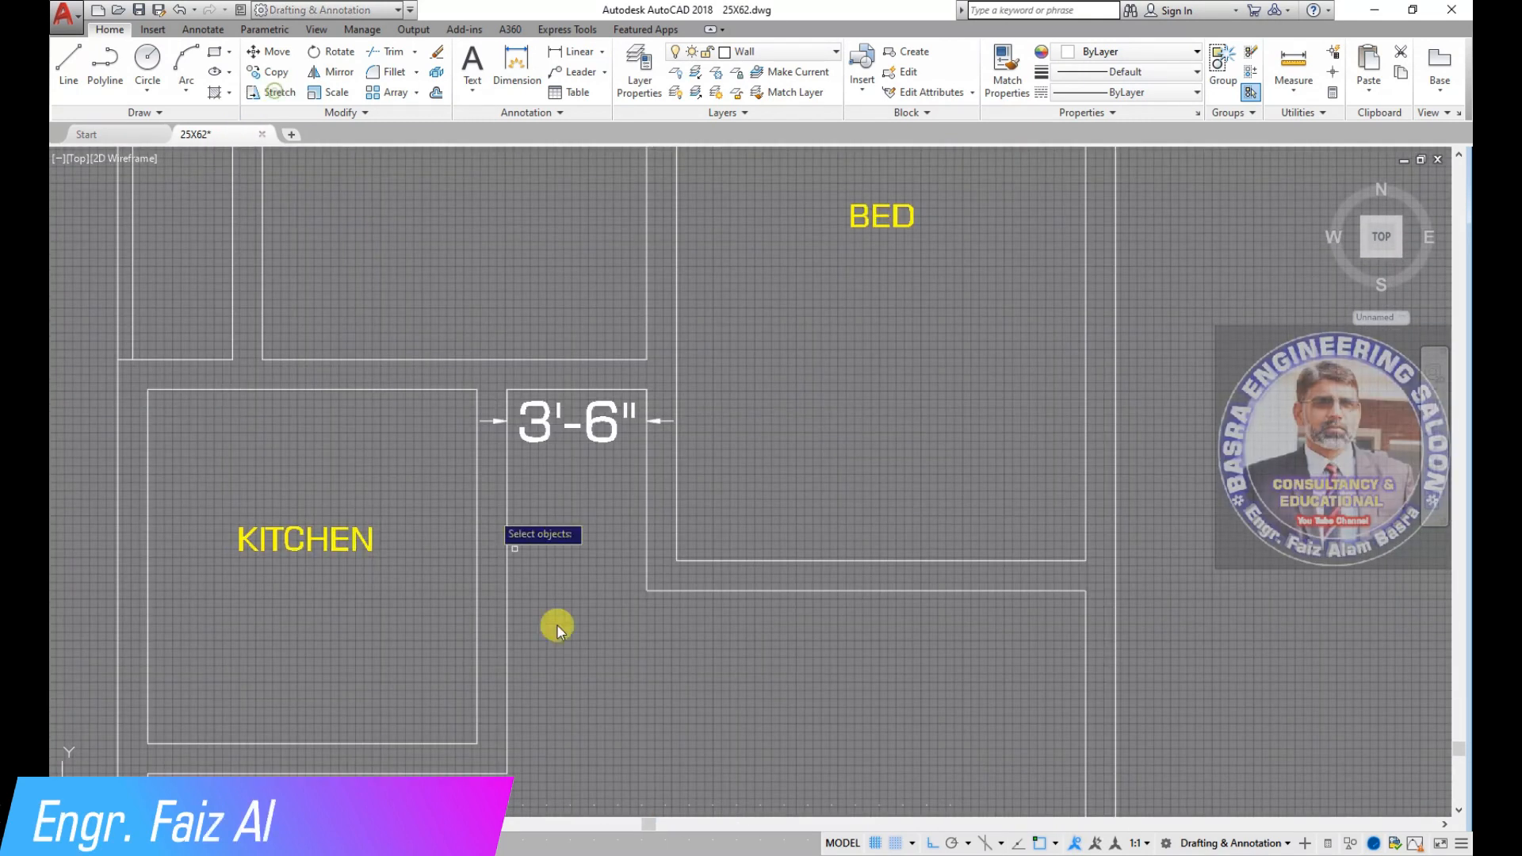
Stretch the passage's kitchen-side wall line 4.5" toward the kitchen.
{"action": "left_click", "coordinate": [582, 787]}
{"action": "left_click", "coordinate": [493, 317]}
{"action": "right_click", "coordinate": [550, 294]}
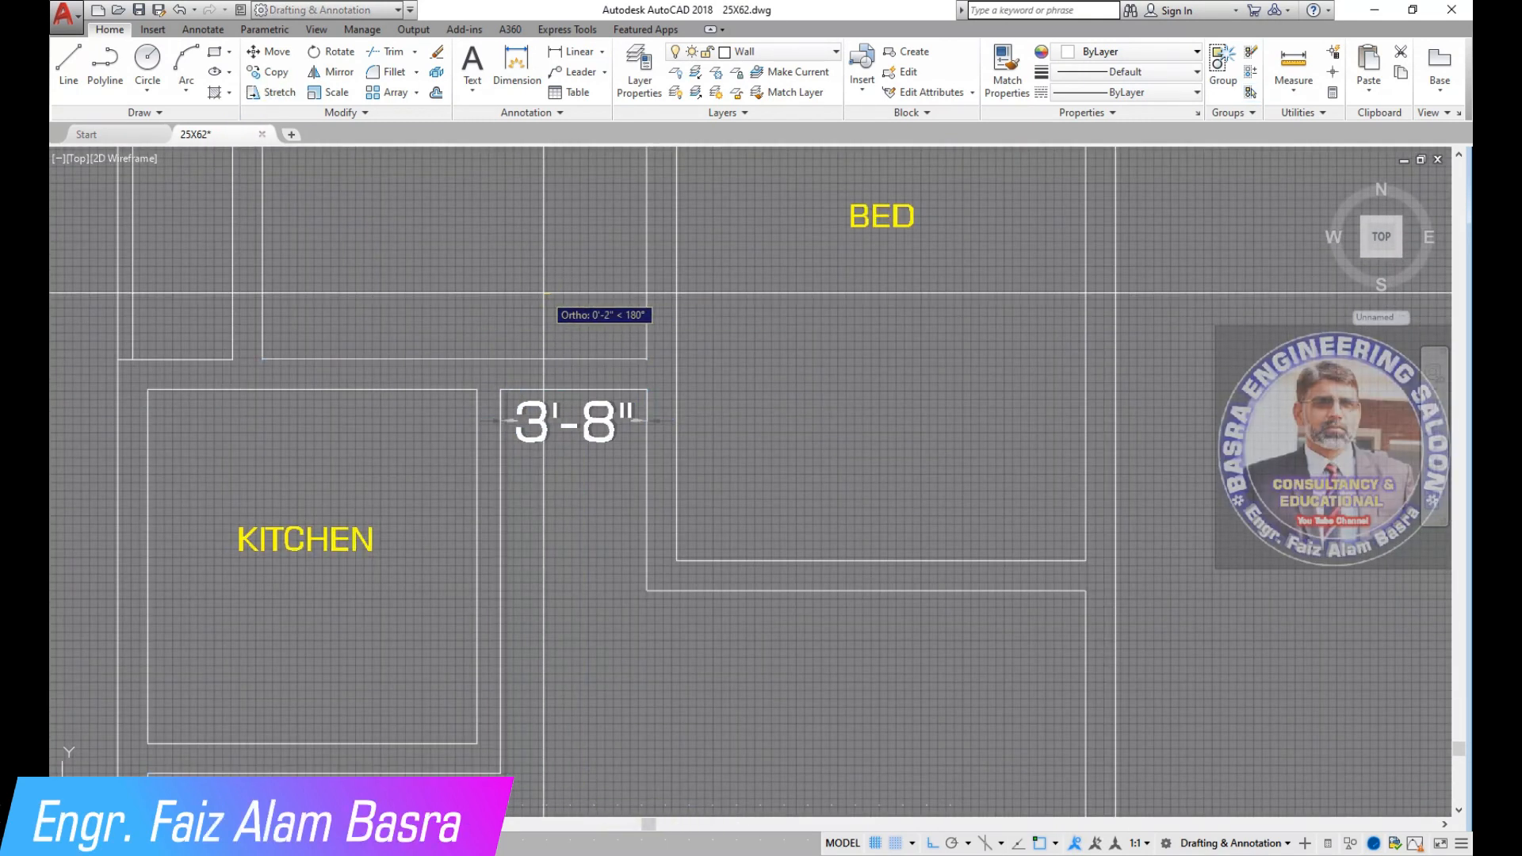
{"action": "type", "text": "4.5"}
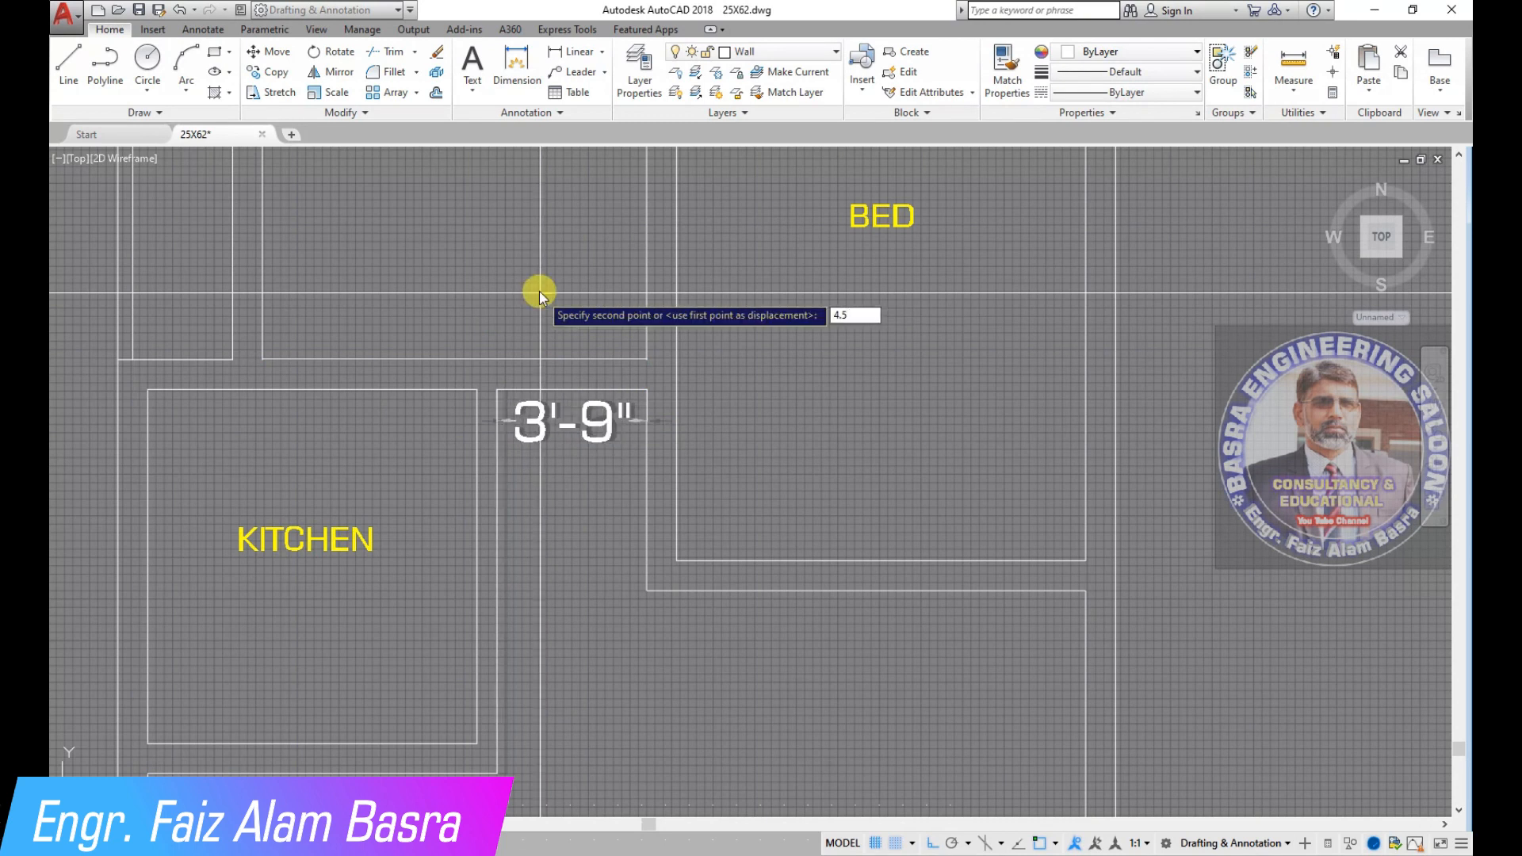
{"action": "key", "text": "Return"}
Stretch both lines of the wall between the kitchen and the passage 4.5" toward the kitchen.
{"action": "scroll", "coordinate": [542, 410], "scroll_direction": "down", "scroll_amount": 2}
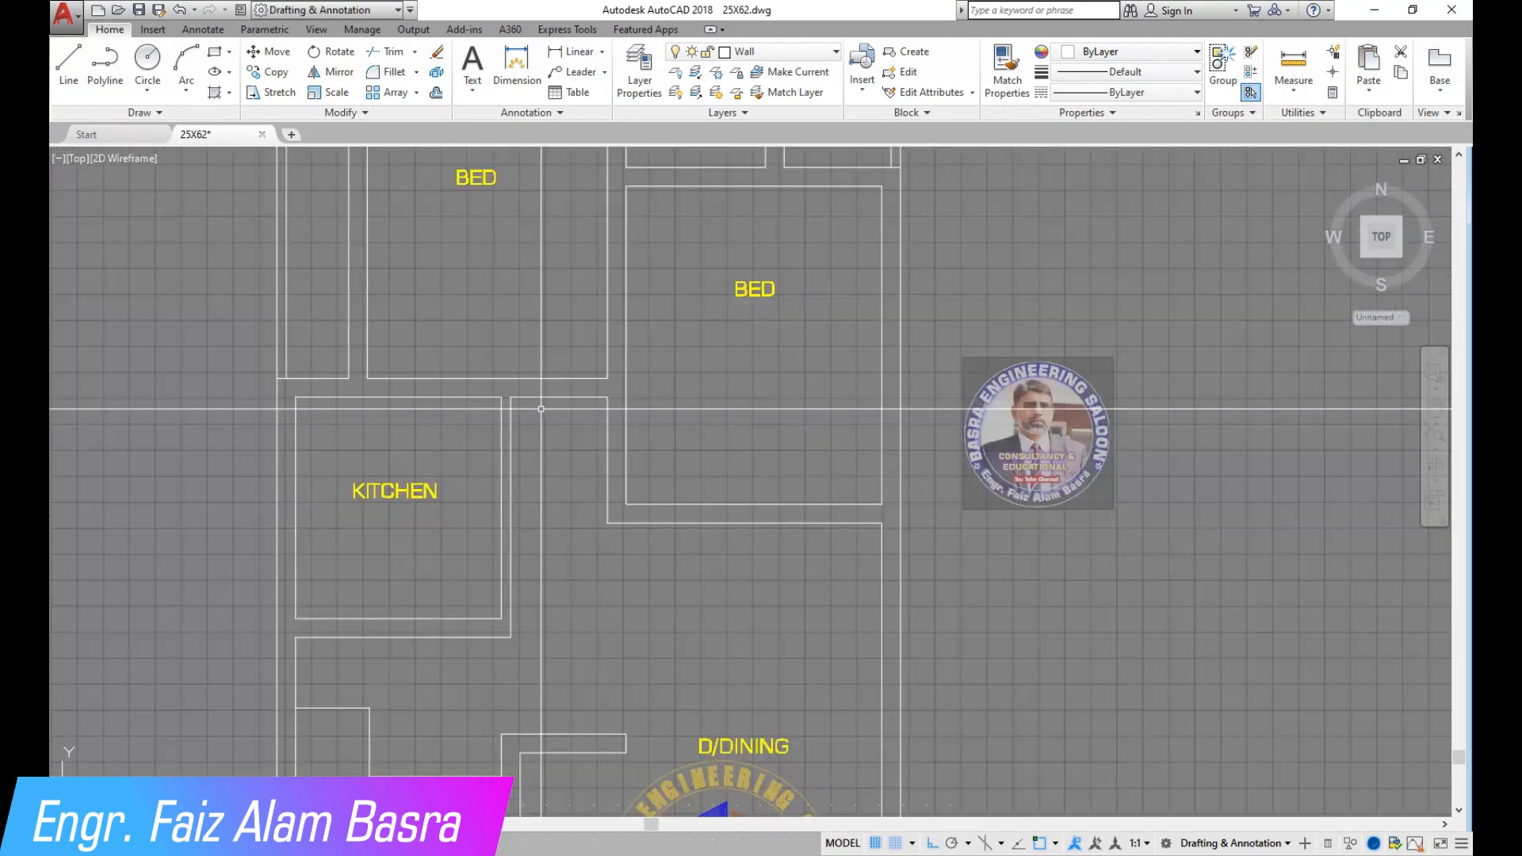
{"action": "left_click", "coordinate": [555, 672]}
{"action": "left_click", "coordinate": [453, 306]}
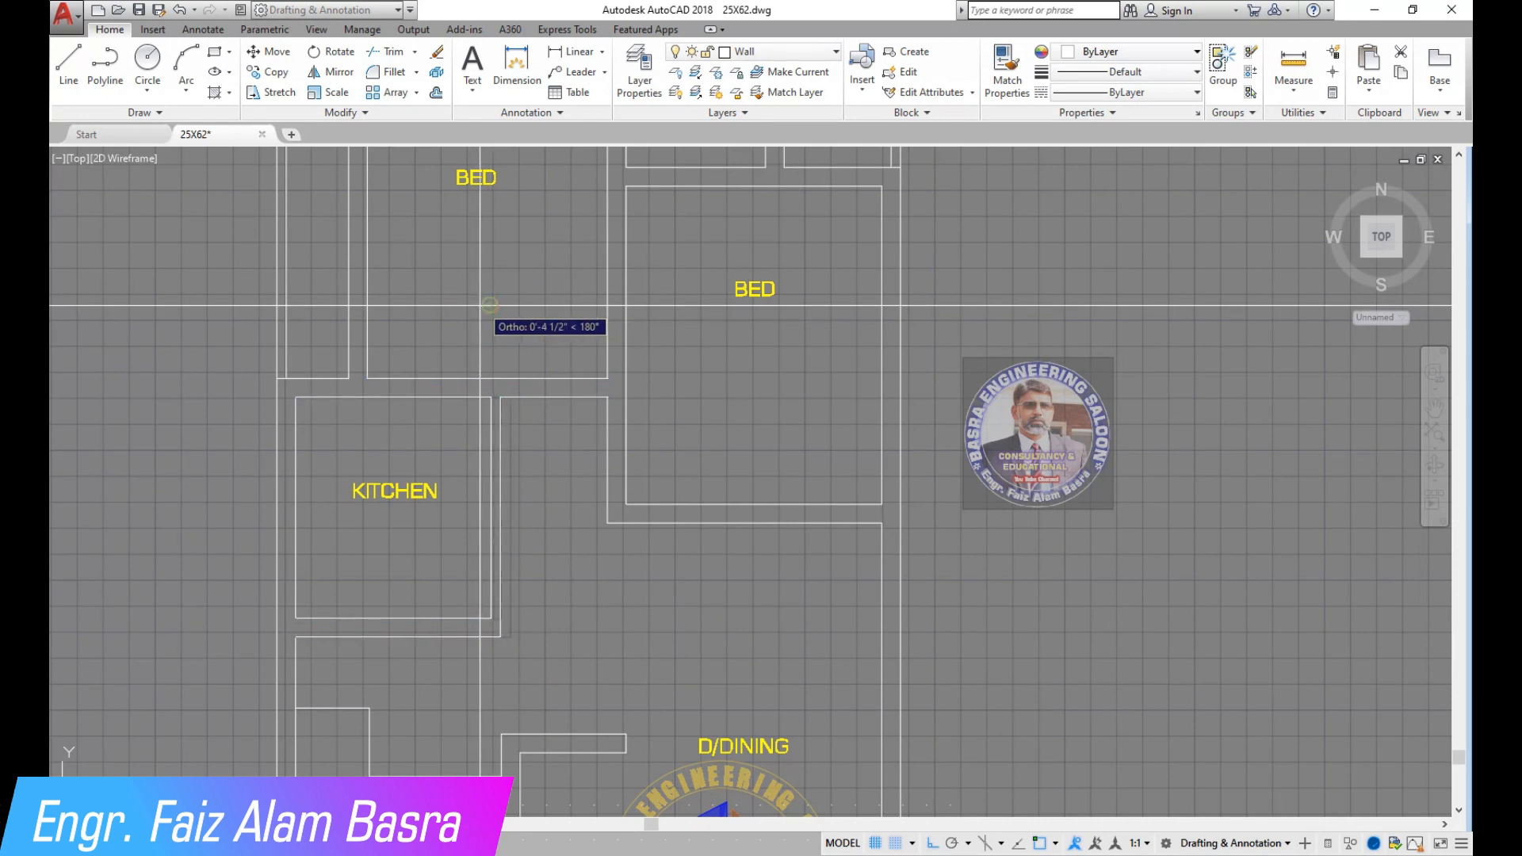
{"action": "type", "text": "4.5"}
{"action": "key", "text": "Return"}
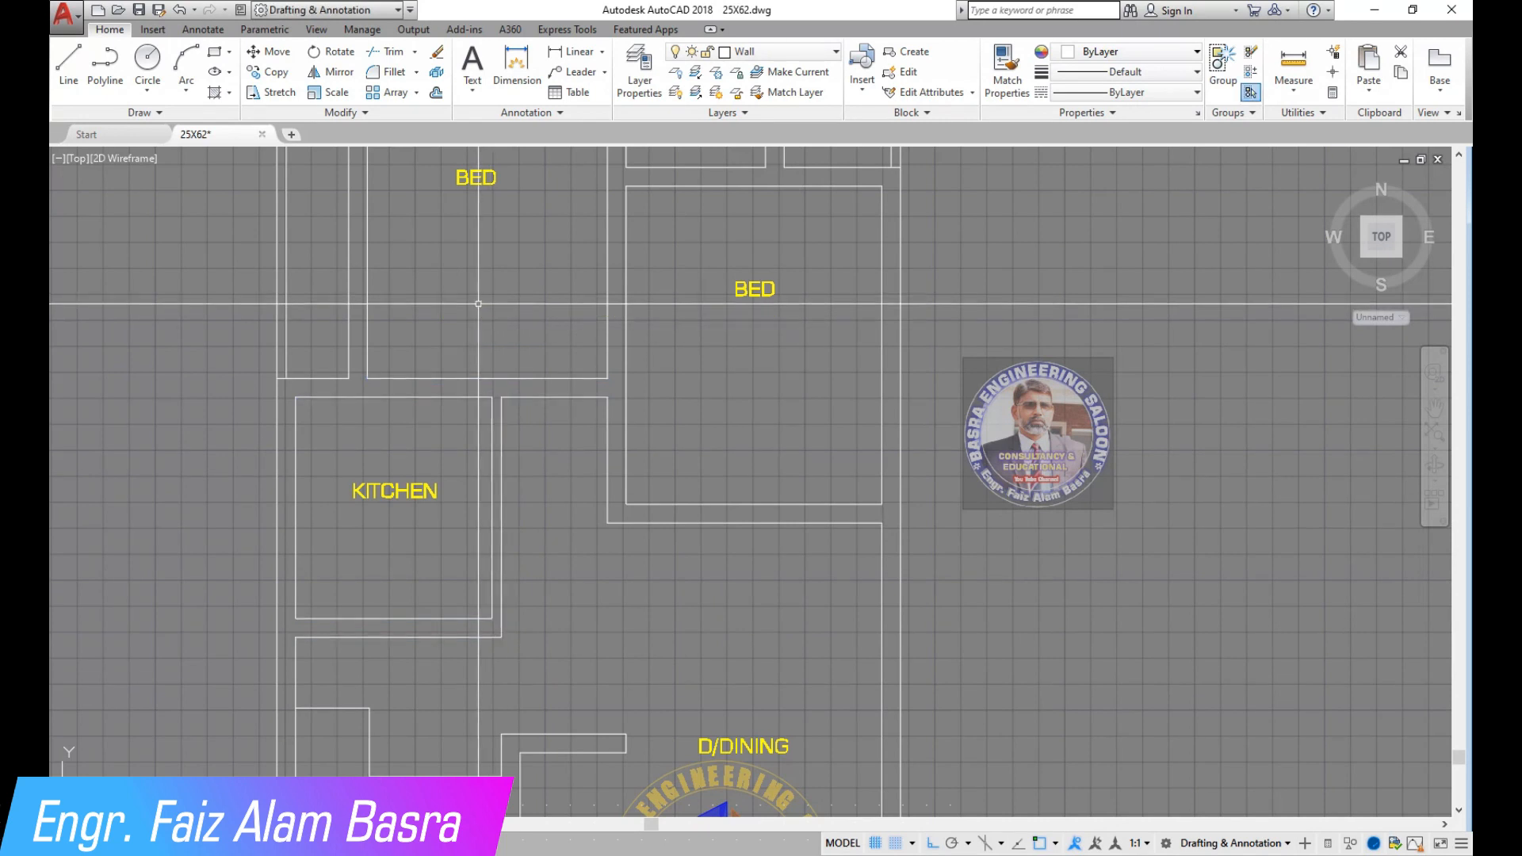
{"action": "scroll", "coordinate": [487, 424], "scroll_direction": "up", "scroll_amount": 1}
{"action": "scroll", "coordinate": [558, 436], "scroll_direction": "down", "scroll_amount": 1}
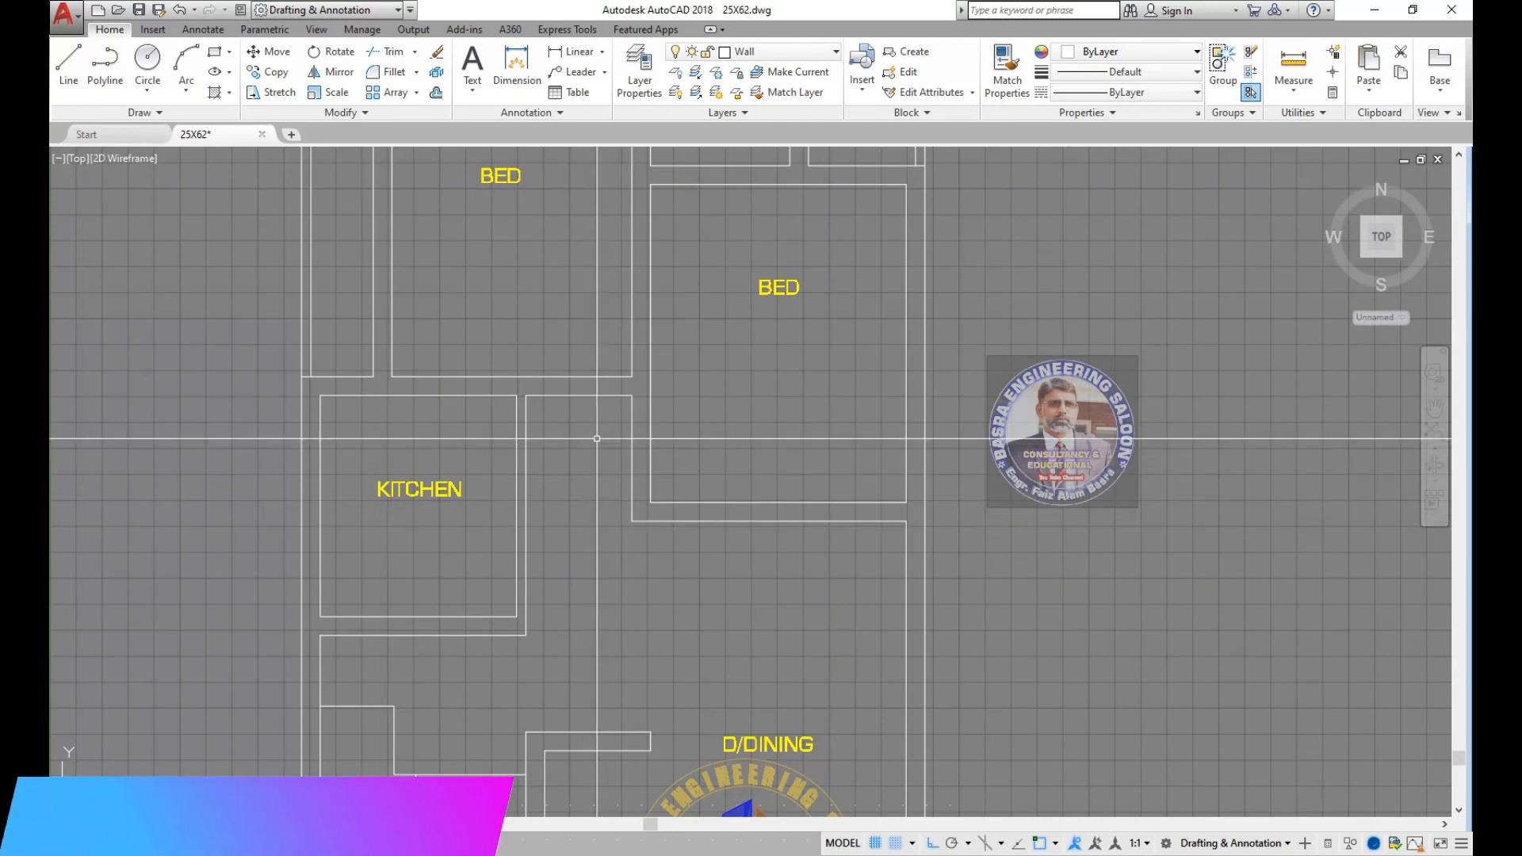
Stretch the passage's bedroom-side wall line toward the right bedroom to thin the wall between them.
{"action": "scroll", "coordinate": [602, 514], "scroll_direction": "down", "scroll_amount": 2}
{"action": "scroll", "coordinate": [624, 429], "scroll_direction": "up", "scroll_amount": 2}
{"action": "scroll", "coordinate": [623, 429], "scroll_direction": "up", "scroll_amount": 2}
{"action": "scroll", "coordinate": [618, 442], "scroll_direction": "down", "scroll_amount": 2}
{"action": "scroll", "coordinate": [618, 447], "scroll_direction": "up", "scroll_amount": 2}
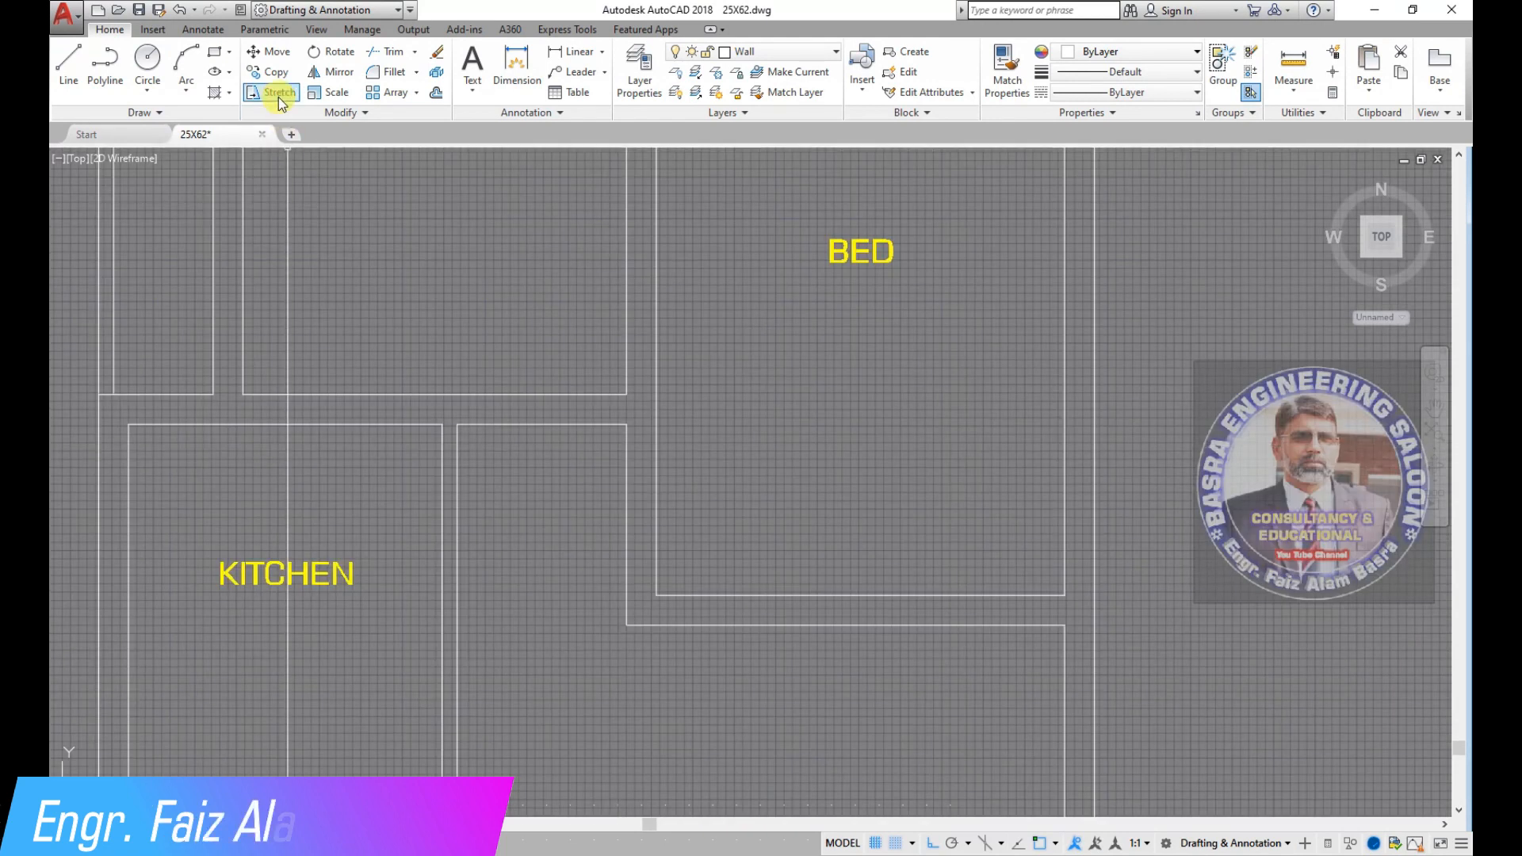
{"action": "left_click", "coordinate": [647, 665]}
{"action": "left_click", "coordinate": [599, 441]}
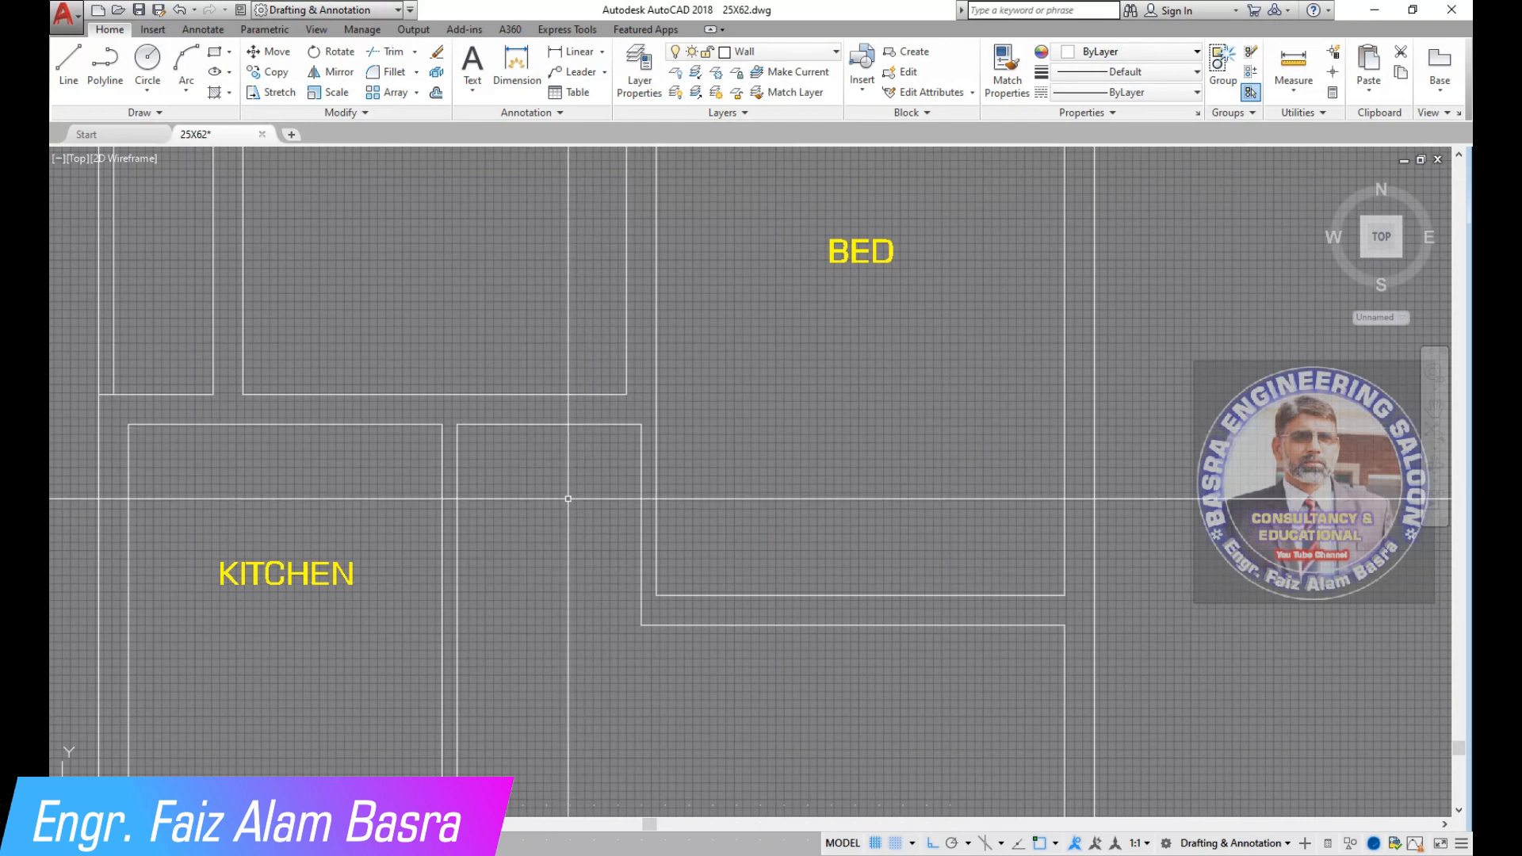
{"action": "scroll", "coordinate": [558, 520], "scroll_direction": "down", "scroll_amount": 2}
{"action": "scroll", "coordinate": [558, 520], "scroll_direction": "down", "scroll_amount": 2}
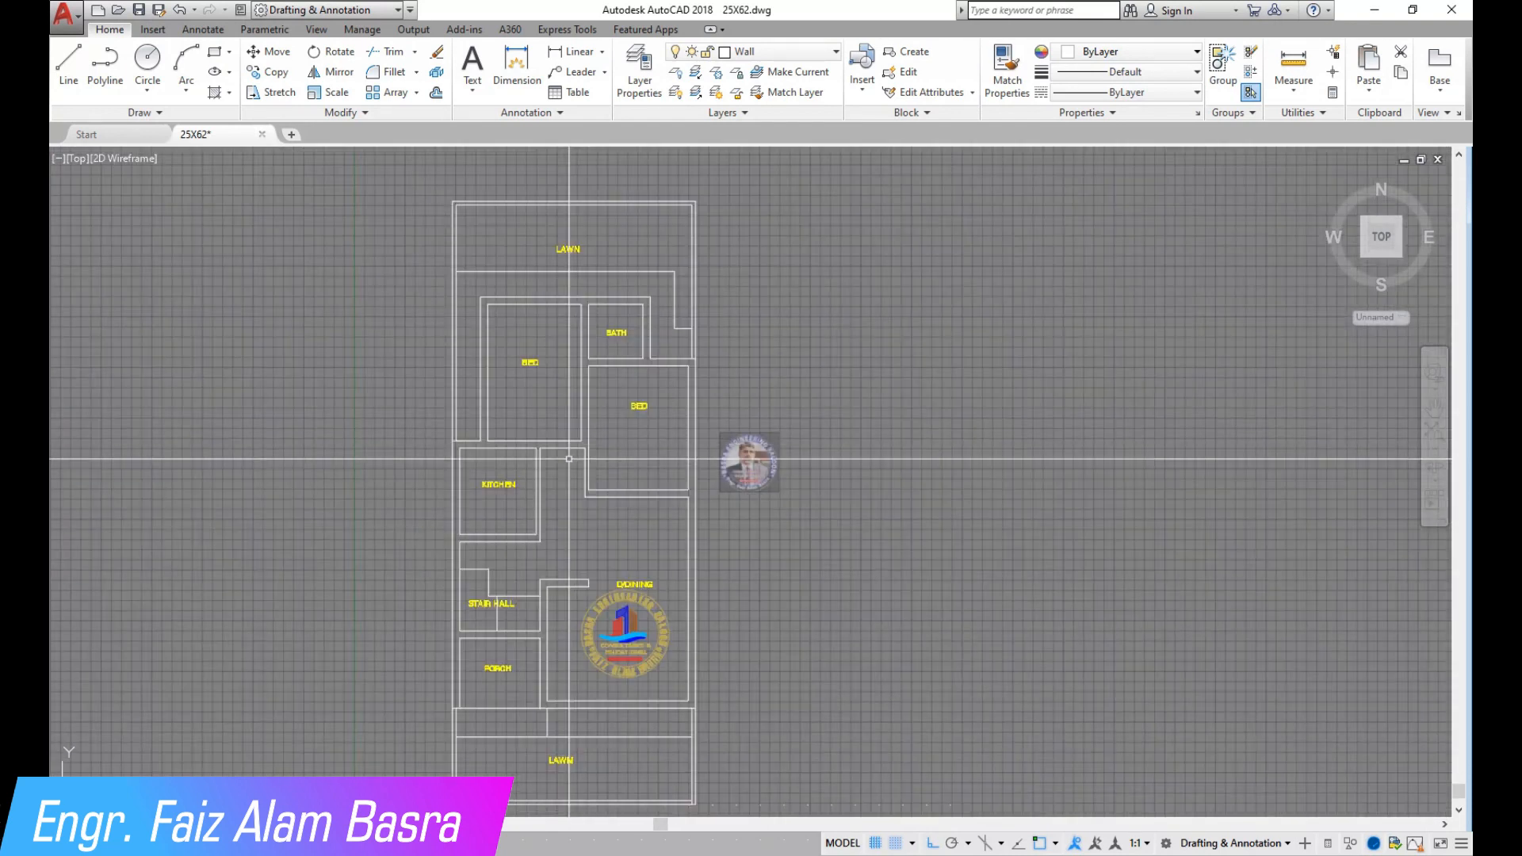
Trim away the wall line closing the porch's front side toward the lower lawn.
{"action": "scroll", "coordinate": [417, 632], "scroll_direction": "up", "scroll_amount": 3}
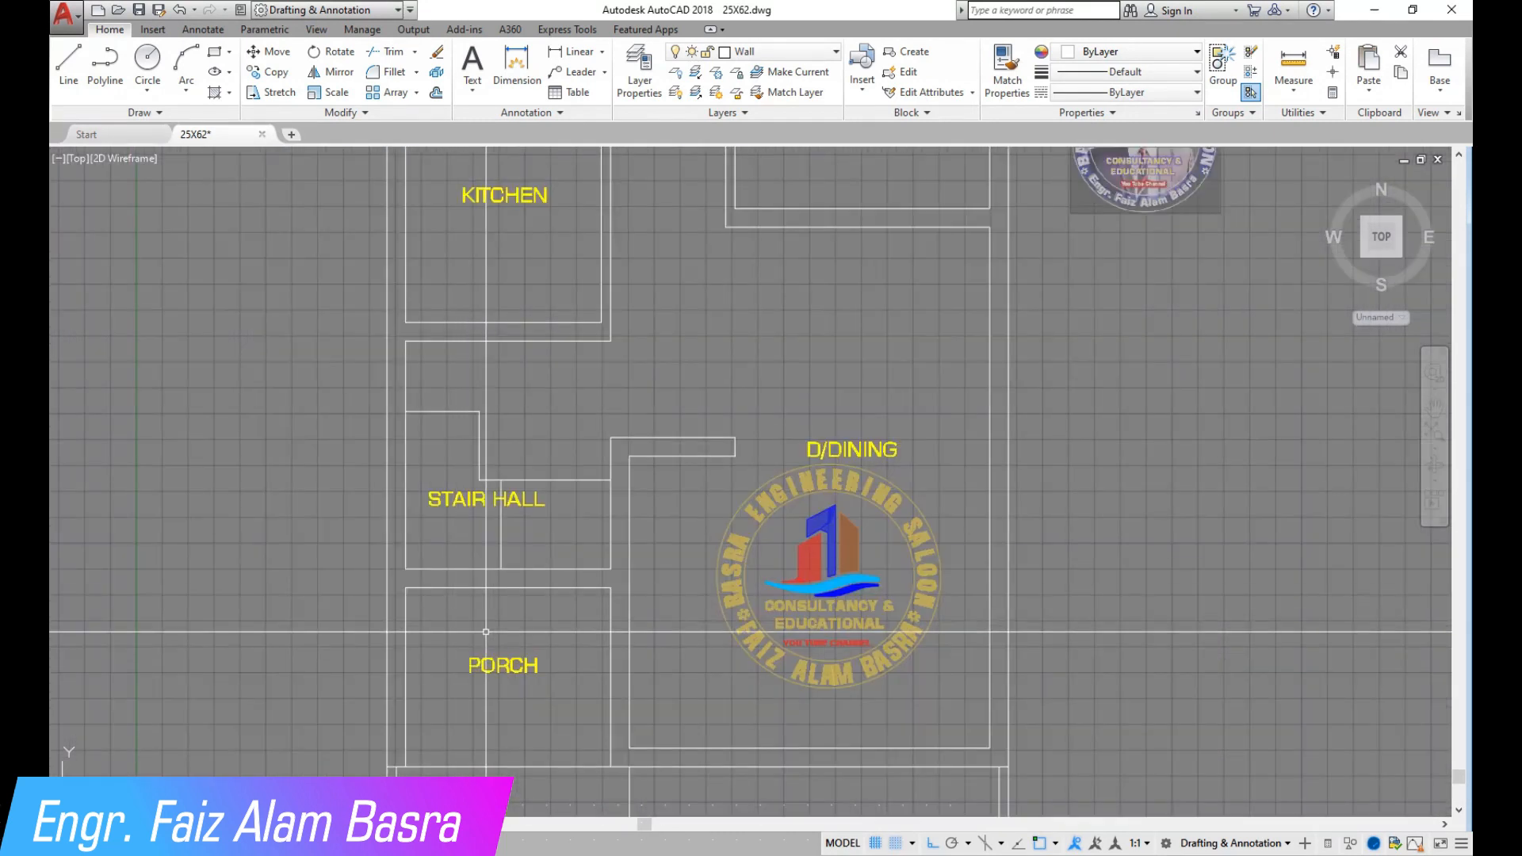
{"action": "scroll", "coordinate": [495, 618], "scroll_direction": "up", "scroll_amount": 2}
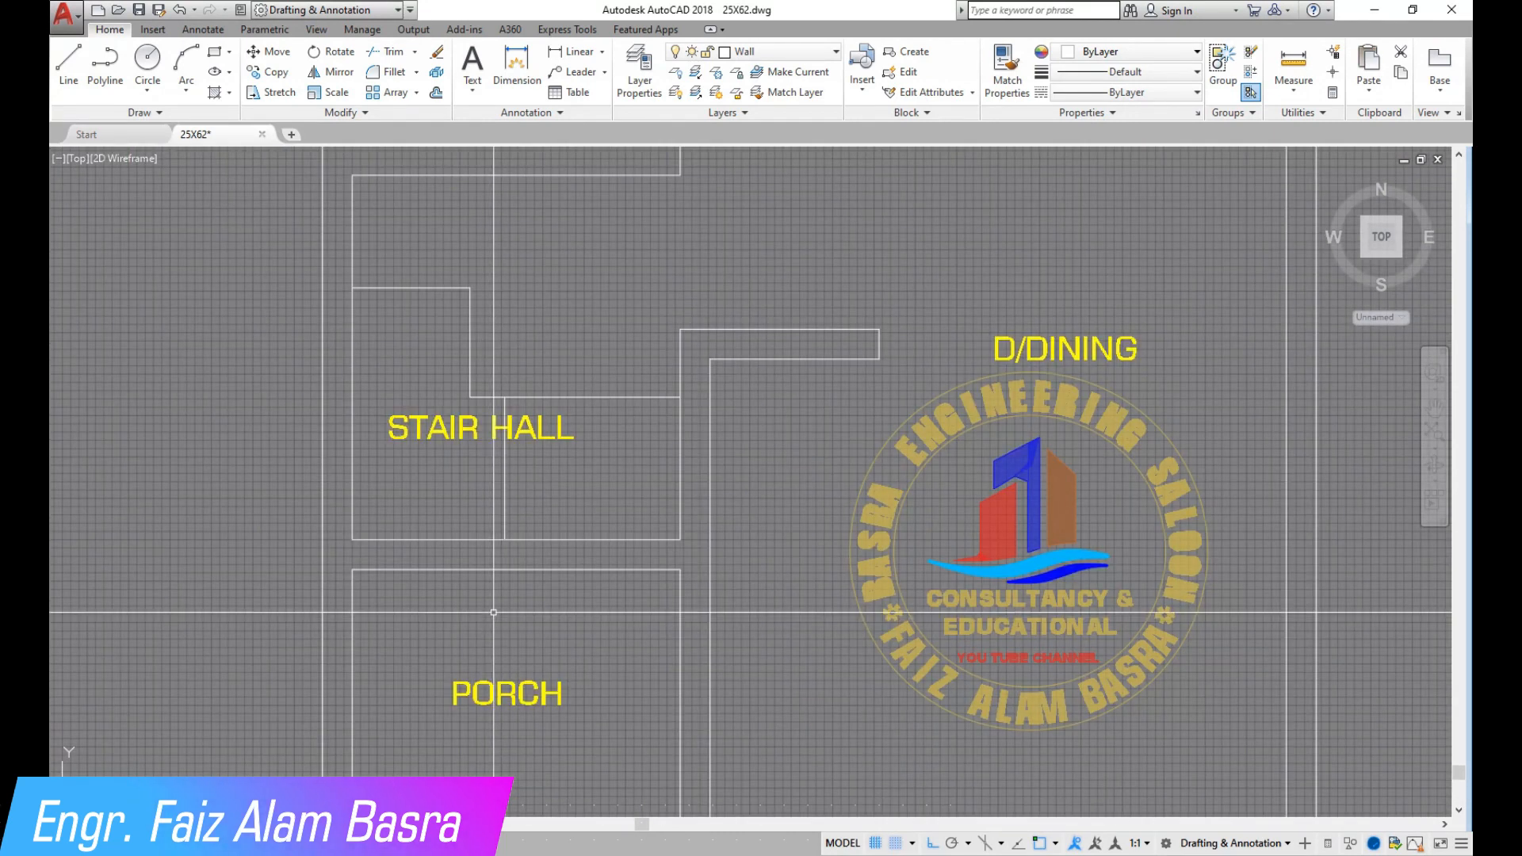
{"action": "scroll", "coordinate": [439, 484], "scroll_direction": "down", "scroll_amount": 2}
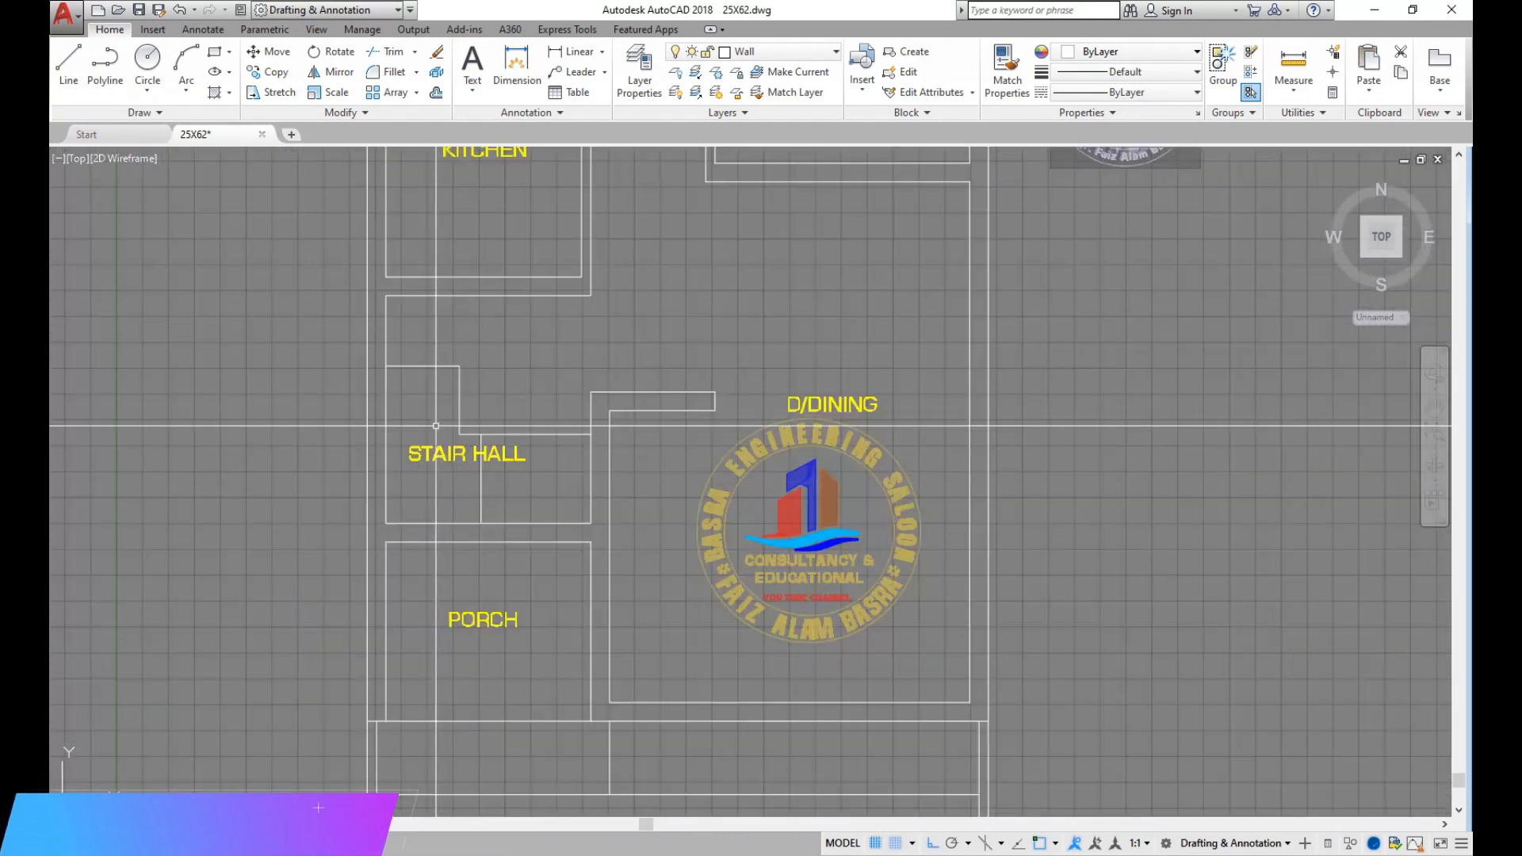
{"action": "scroll", "coordinate": [476, 648], "scroll_direction": "up", "scroll_amount": 2}
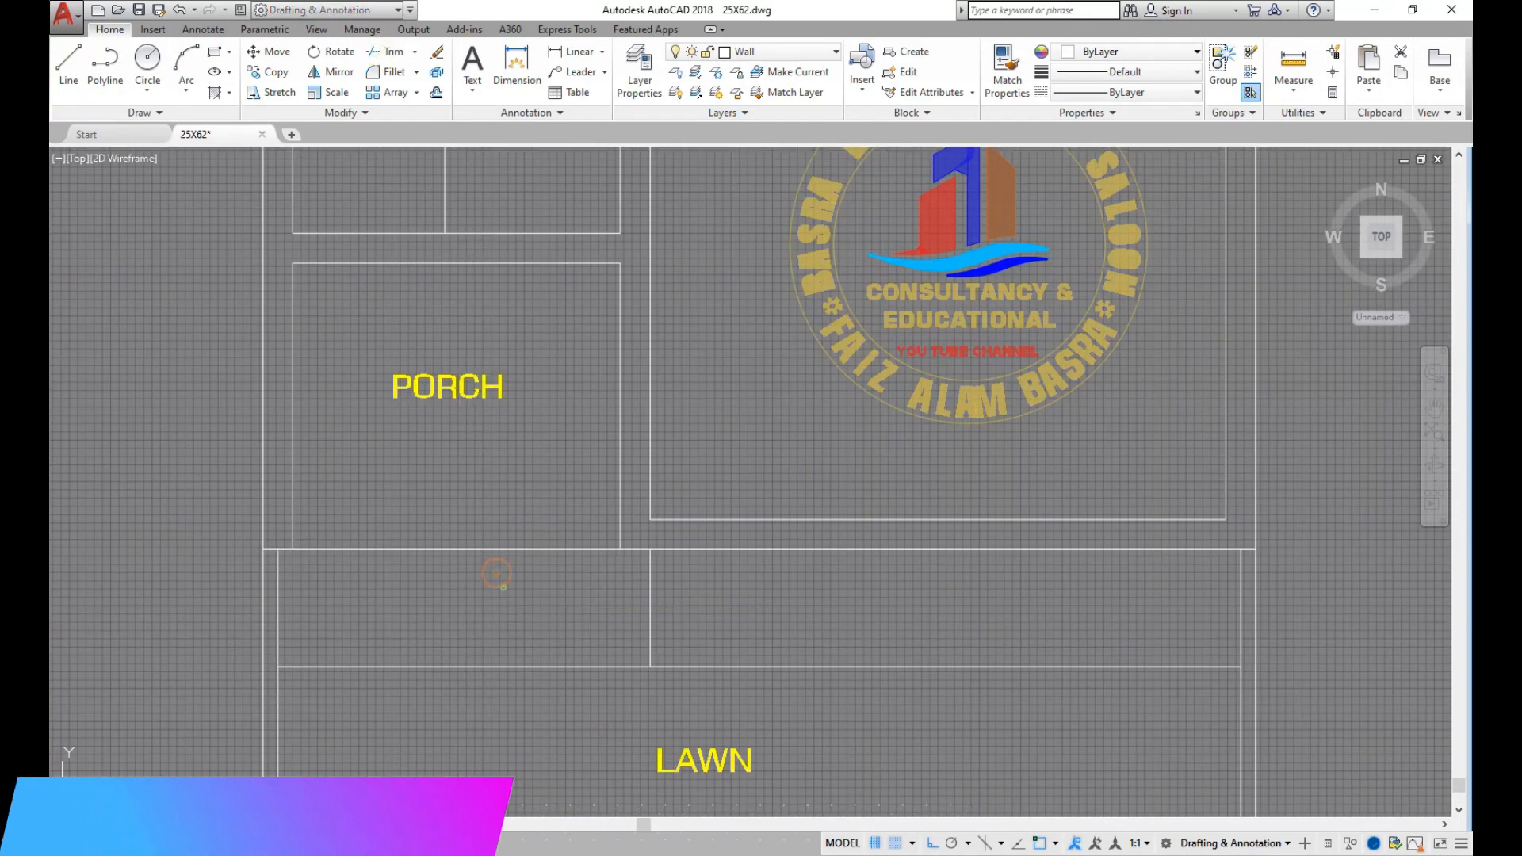
{"action": "scroll", "coordinate": [420, 569], "scroll_direction": "down", "scroll_amount": 2}
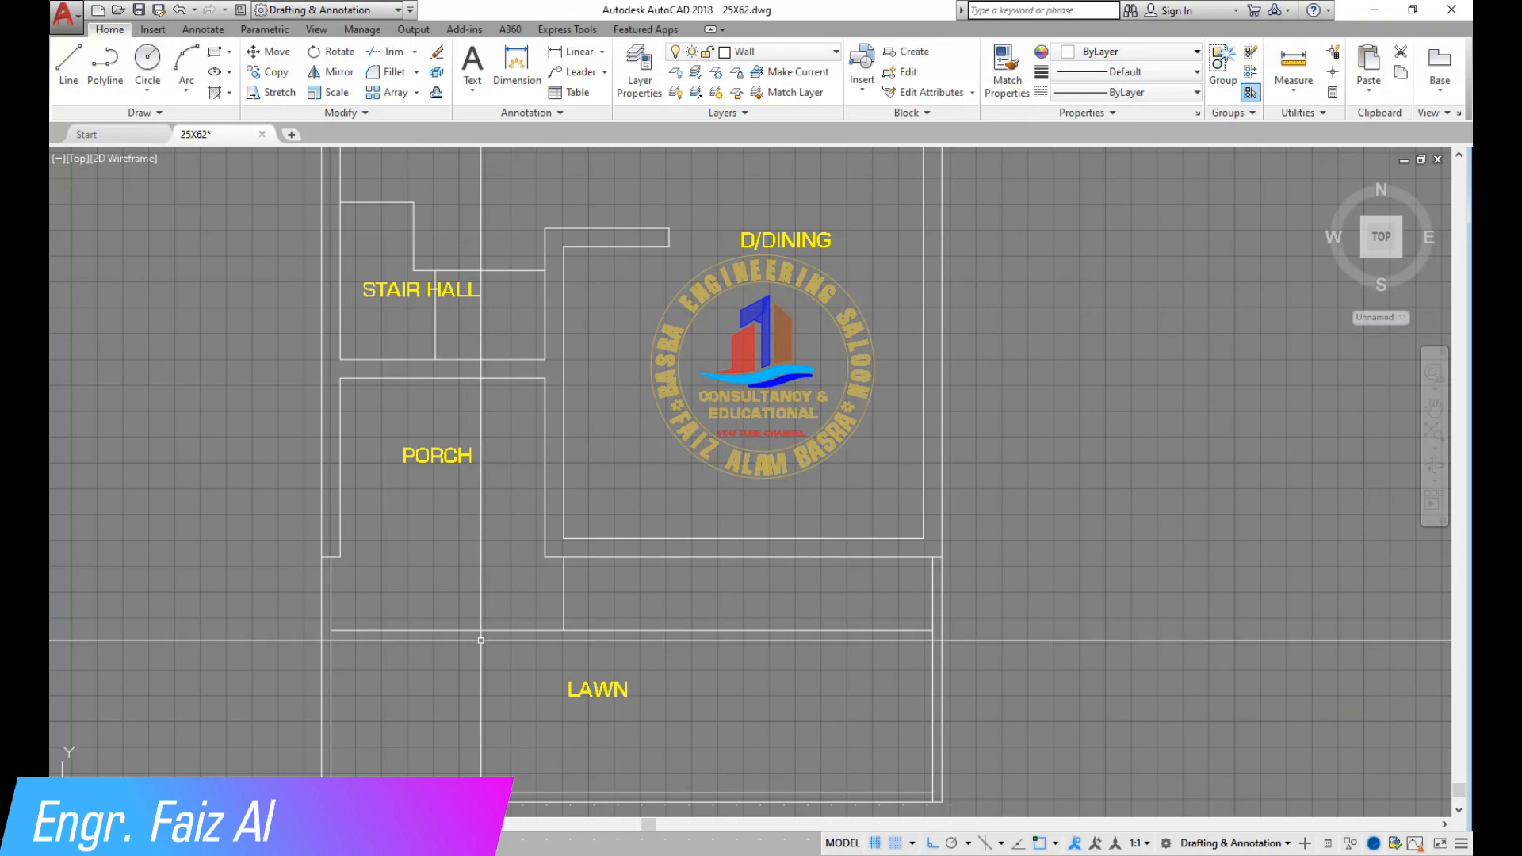
Offset the wall lines of the bedrooms, bath and kitchen to lay out their door openings.
{"action": "scroll", "coordinate": [480, 640], "scroll_direction": "down", "scroll_amount": 2}
{"action": "scroll", "coordinate": [457, 153], "scroll_direction": "up", "scroll_amount": 5}
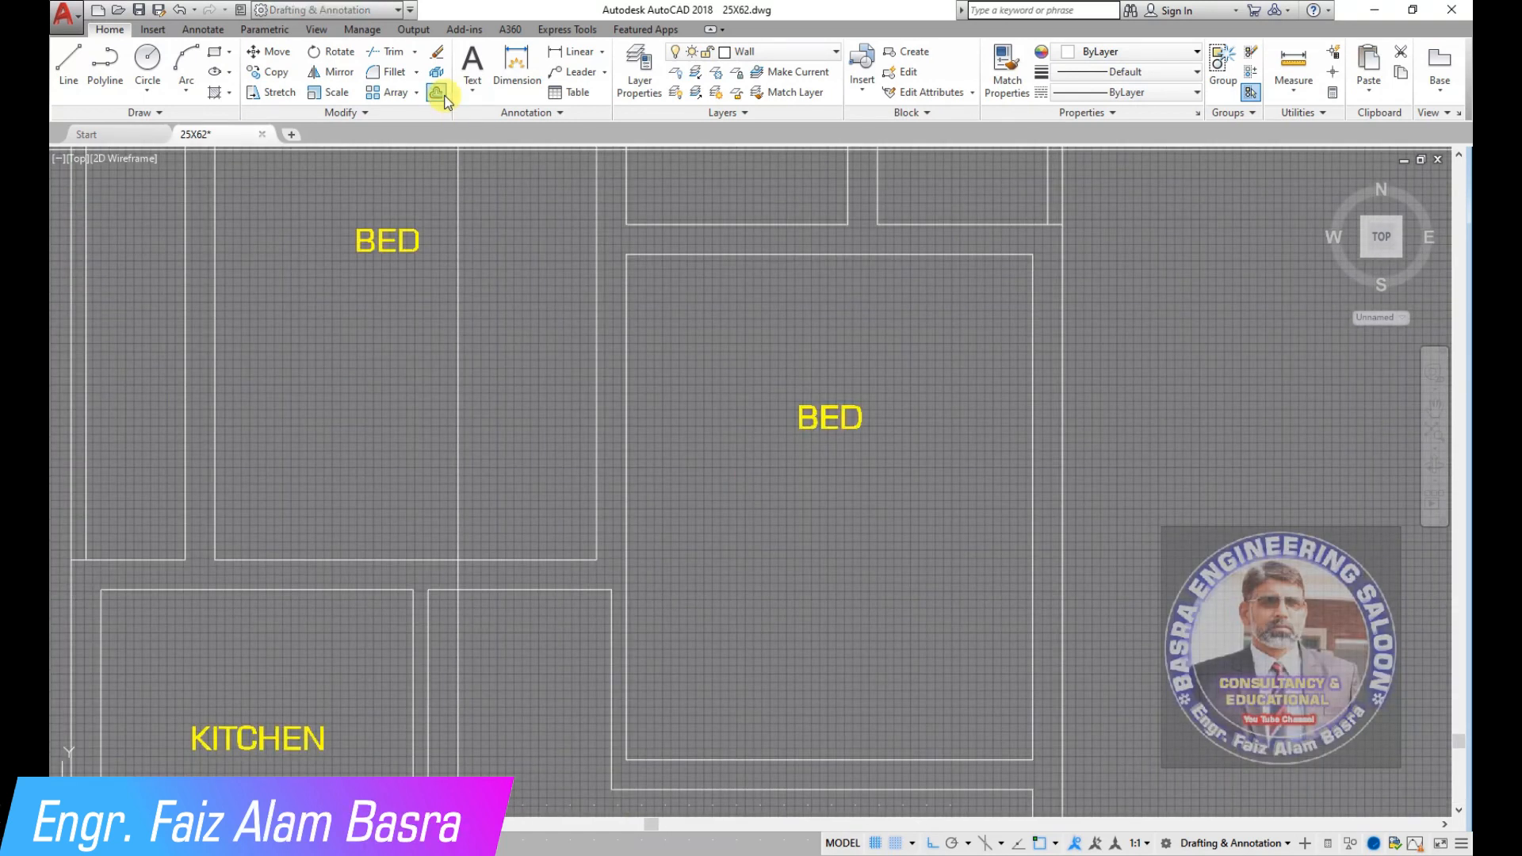
{"action": "left_click", "coordinate": [319, 30]}
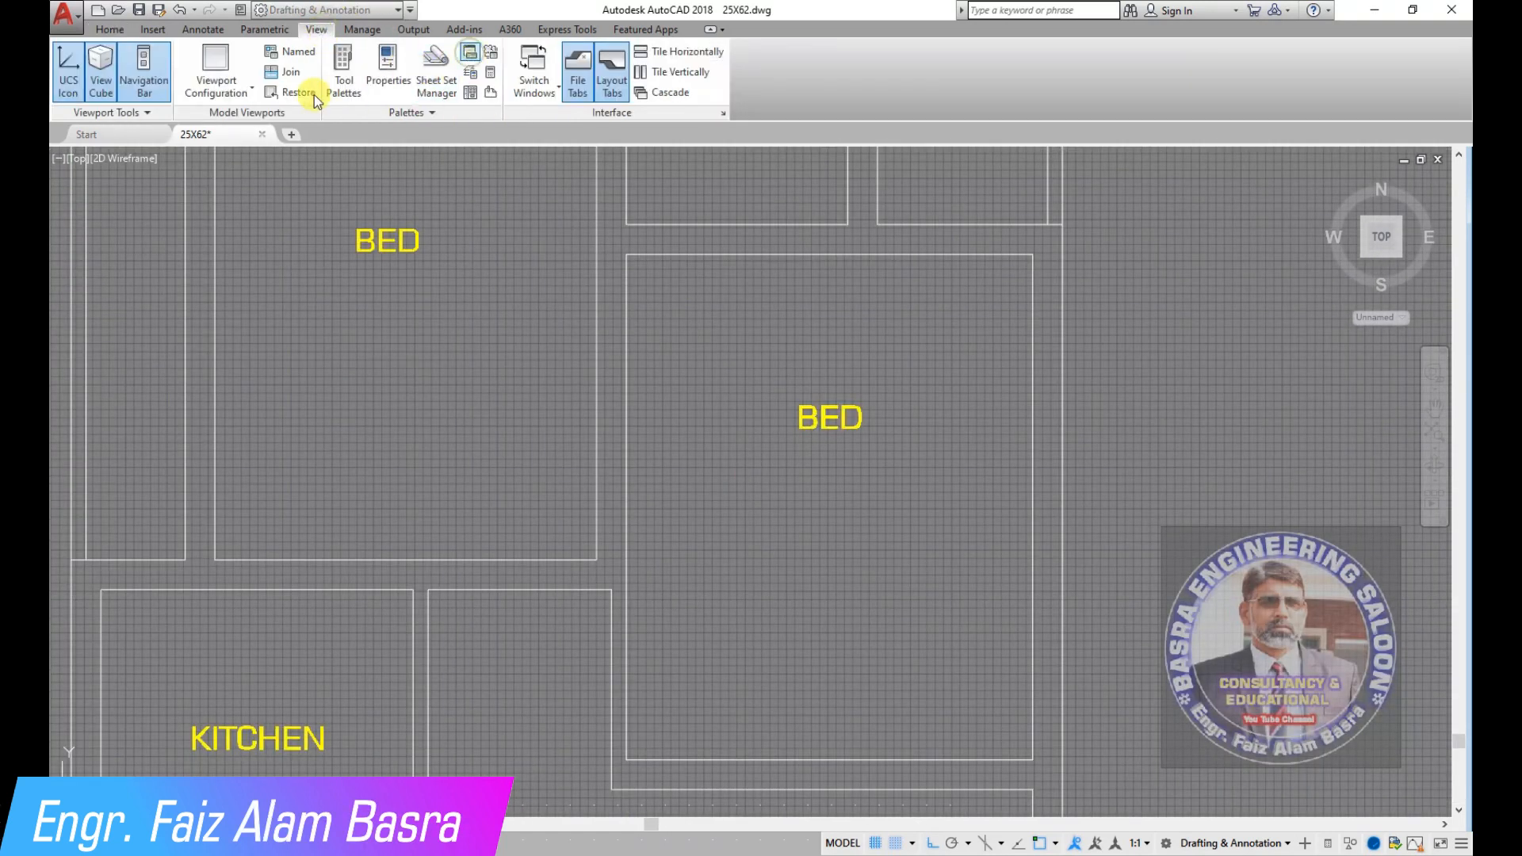
{"action": "left_click", "coordinate": [118, 30]}
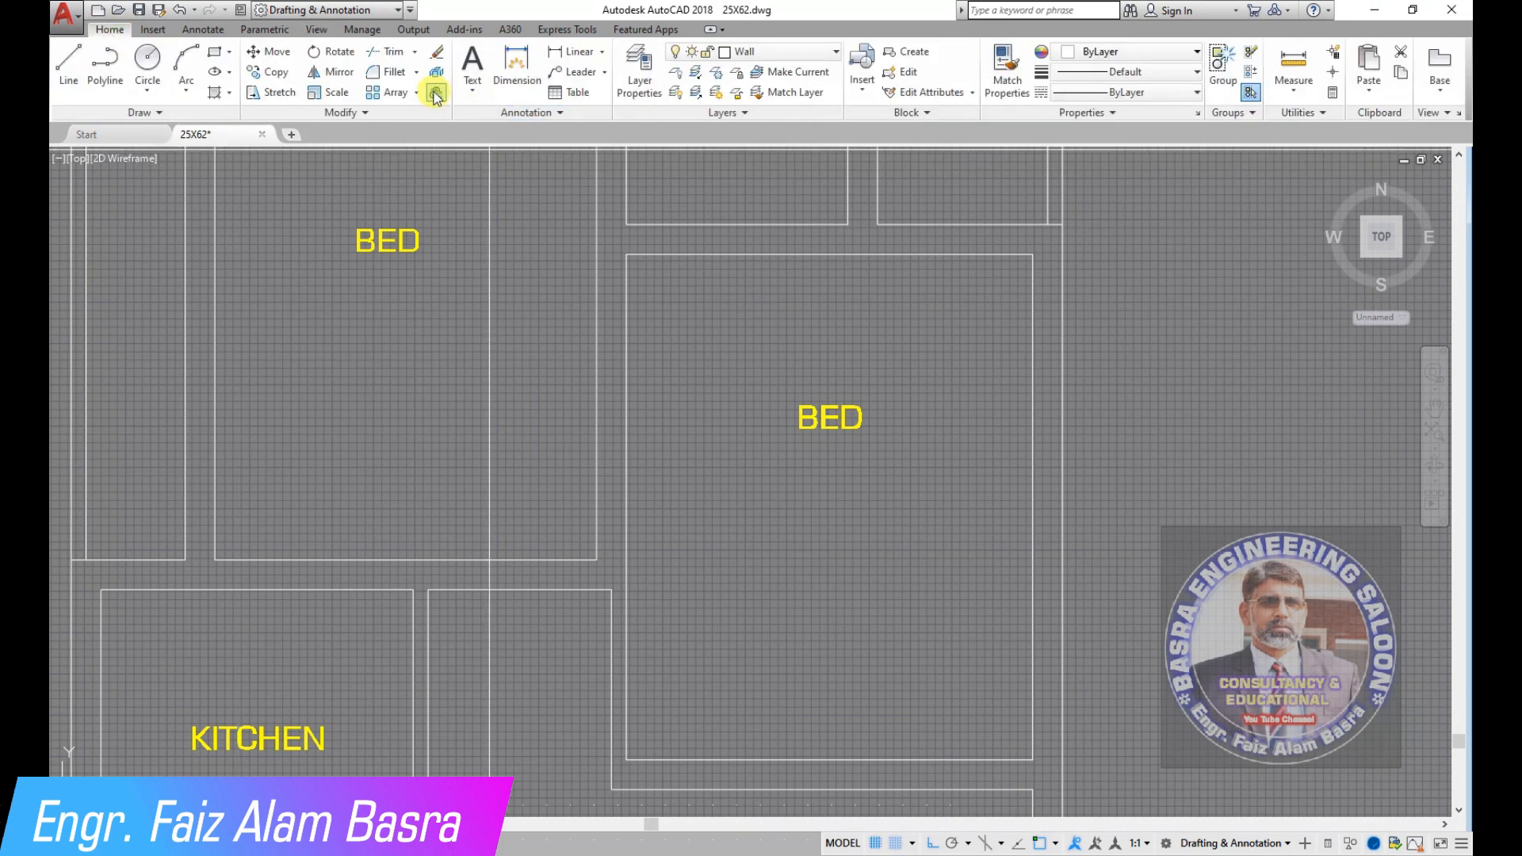
{"action": "scroll", "coordinate": [613, 404], "scroll_direction": "up", "scroll_amount": 2}
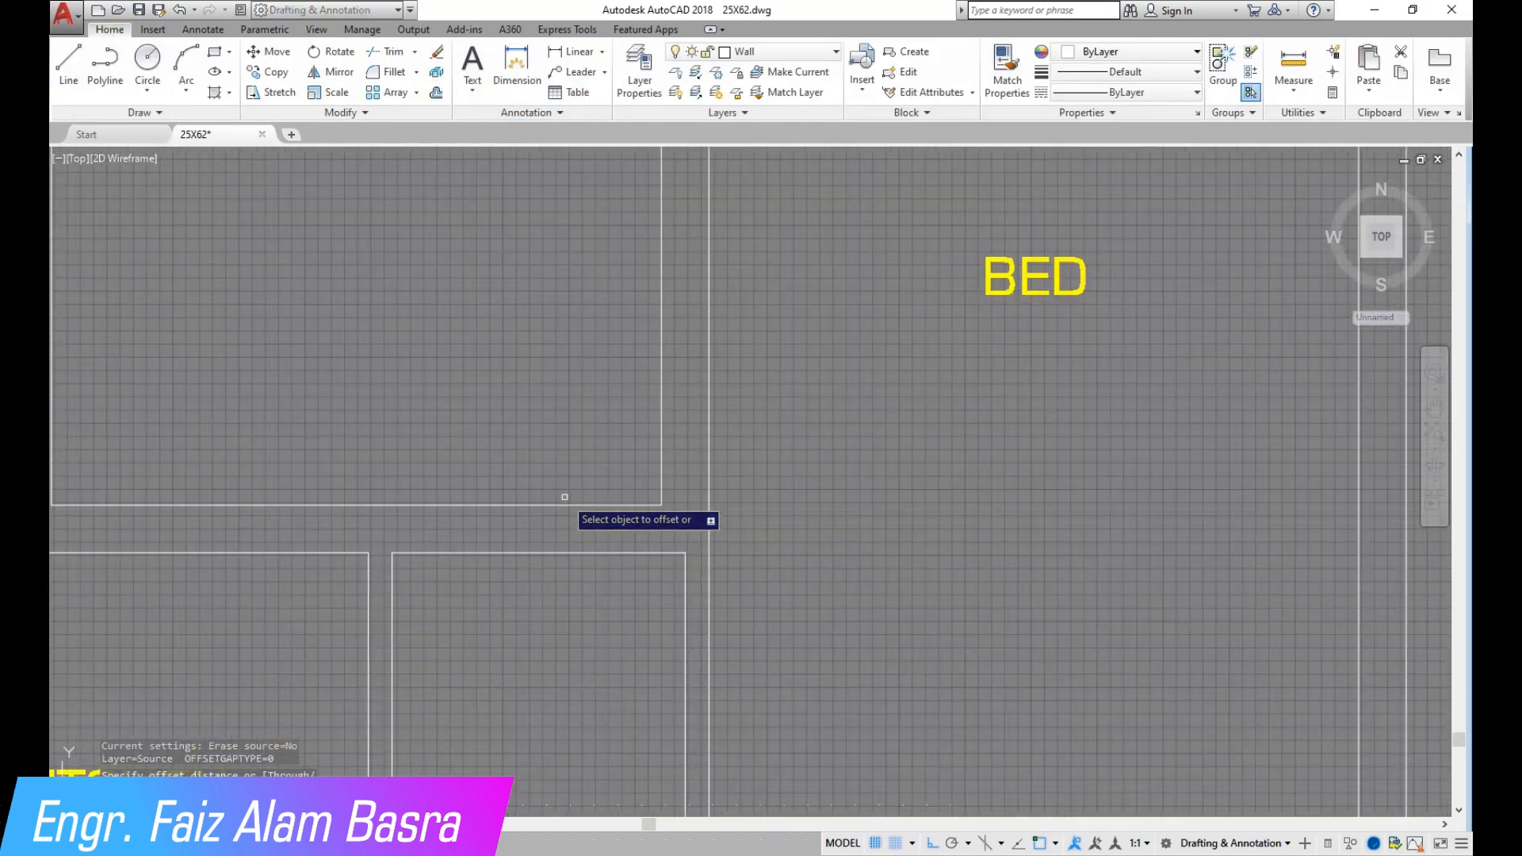
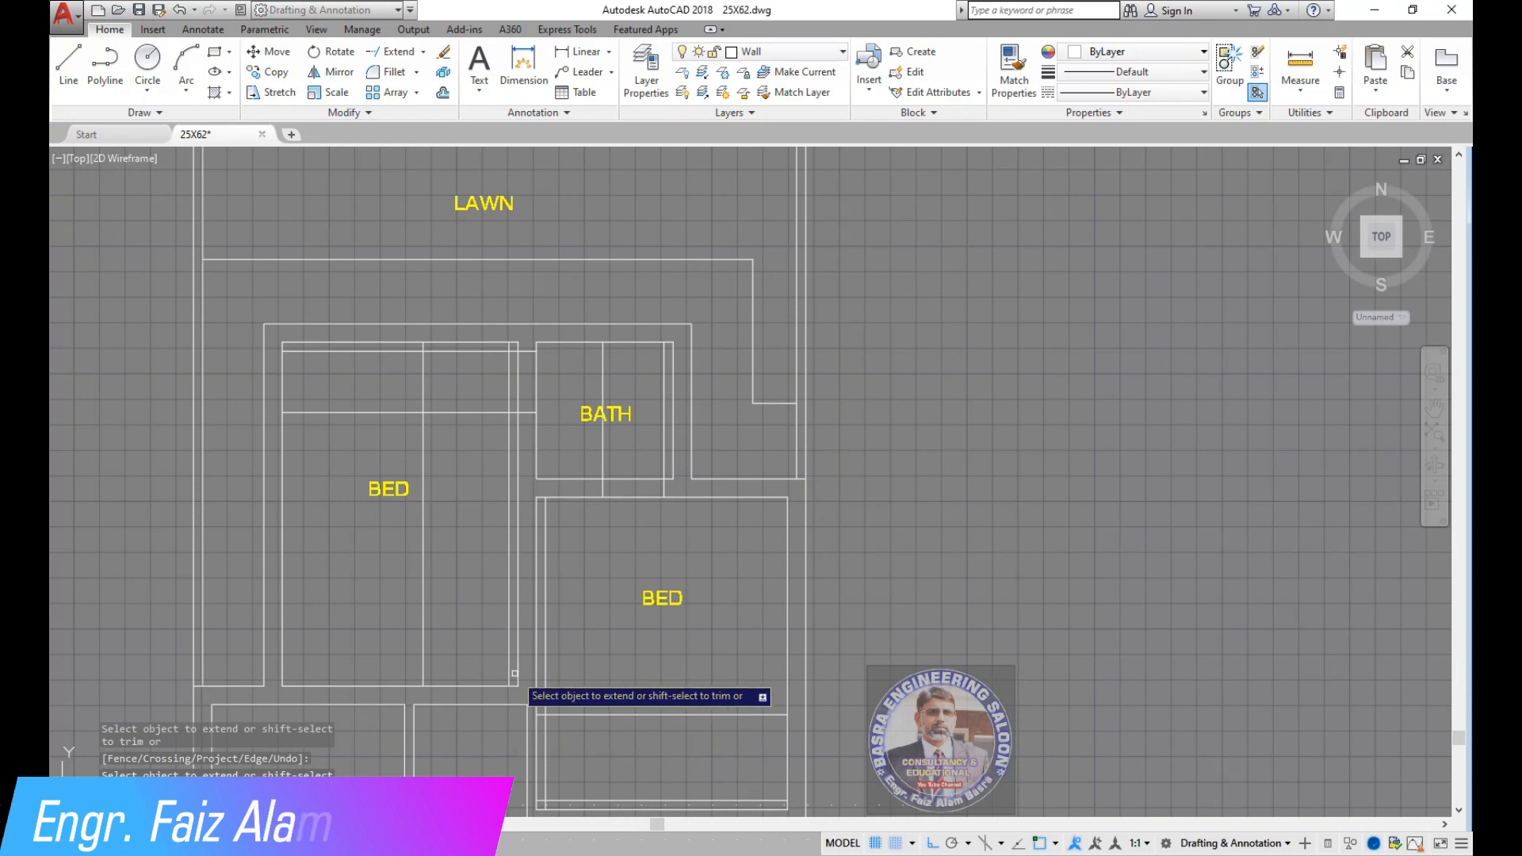
Extend the door-opening guide lines through the walls of the bedrooms and the kitchen.
{"action": "scroll", "coordinate": [581, 714], "scroll_direction": "down", "scroll_amount": 3}
{"action": "scroll", "coordinate": [566, 557], "scroll_direction": "up", "scroll_amount": 5}
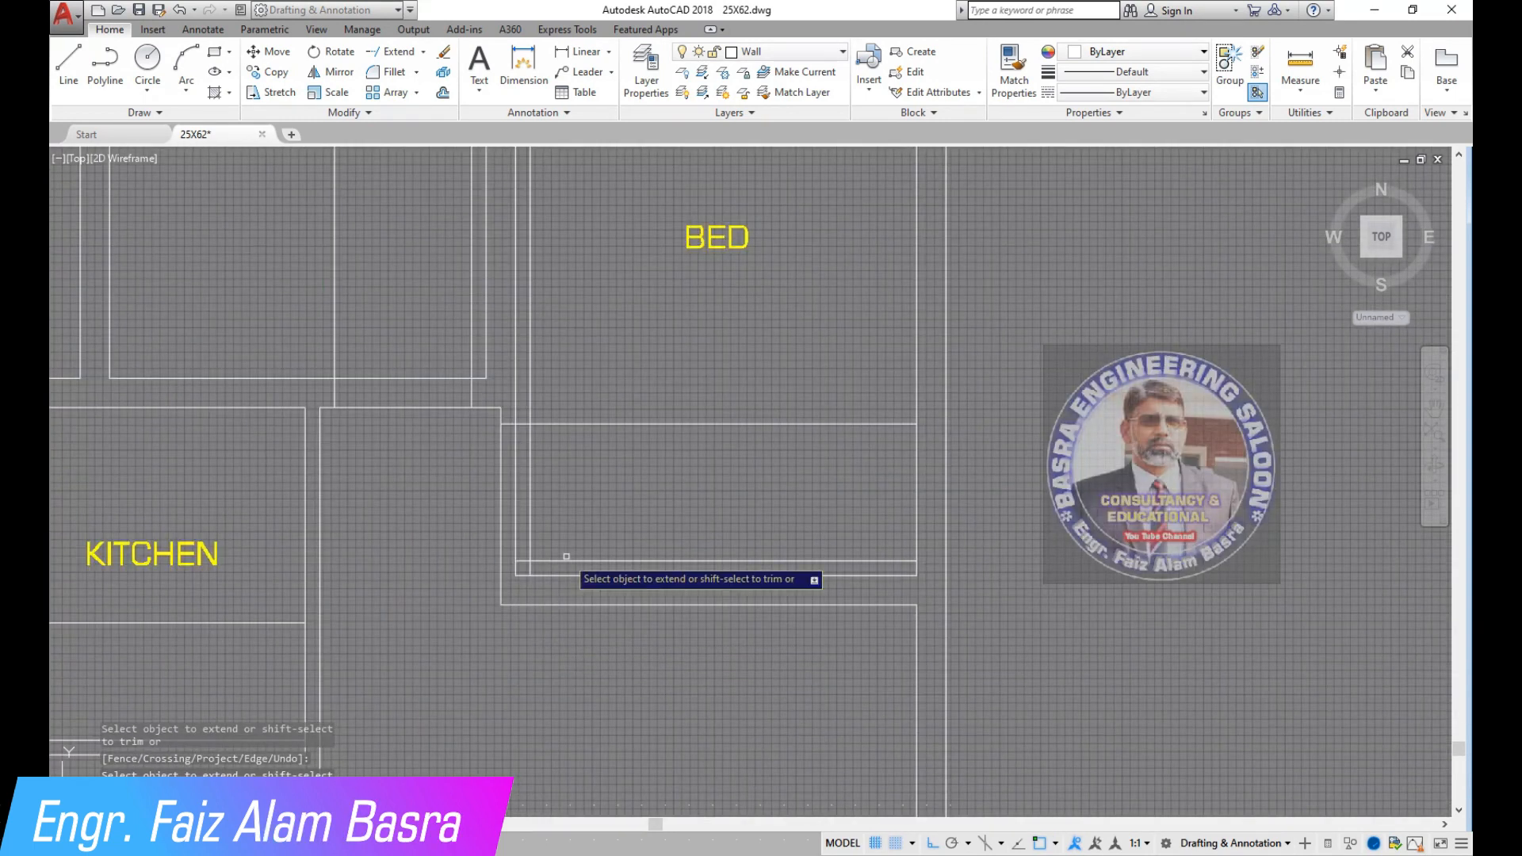
{"action": "scroll", "coordinate": [354, 491], "scroll_direction": "down", "scroll_amount": 2}
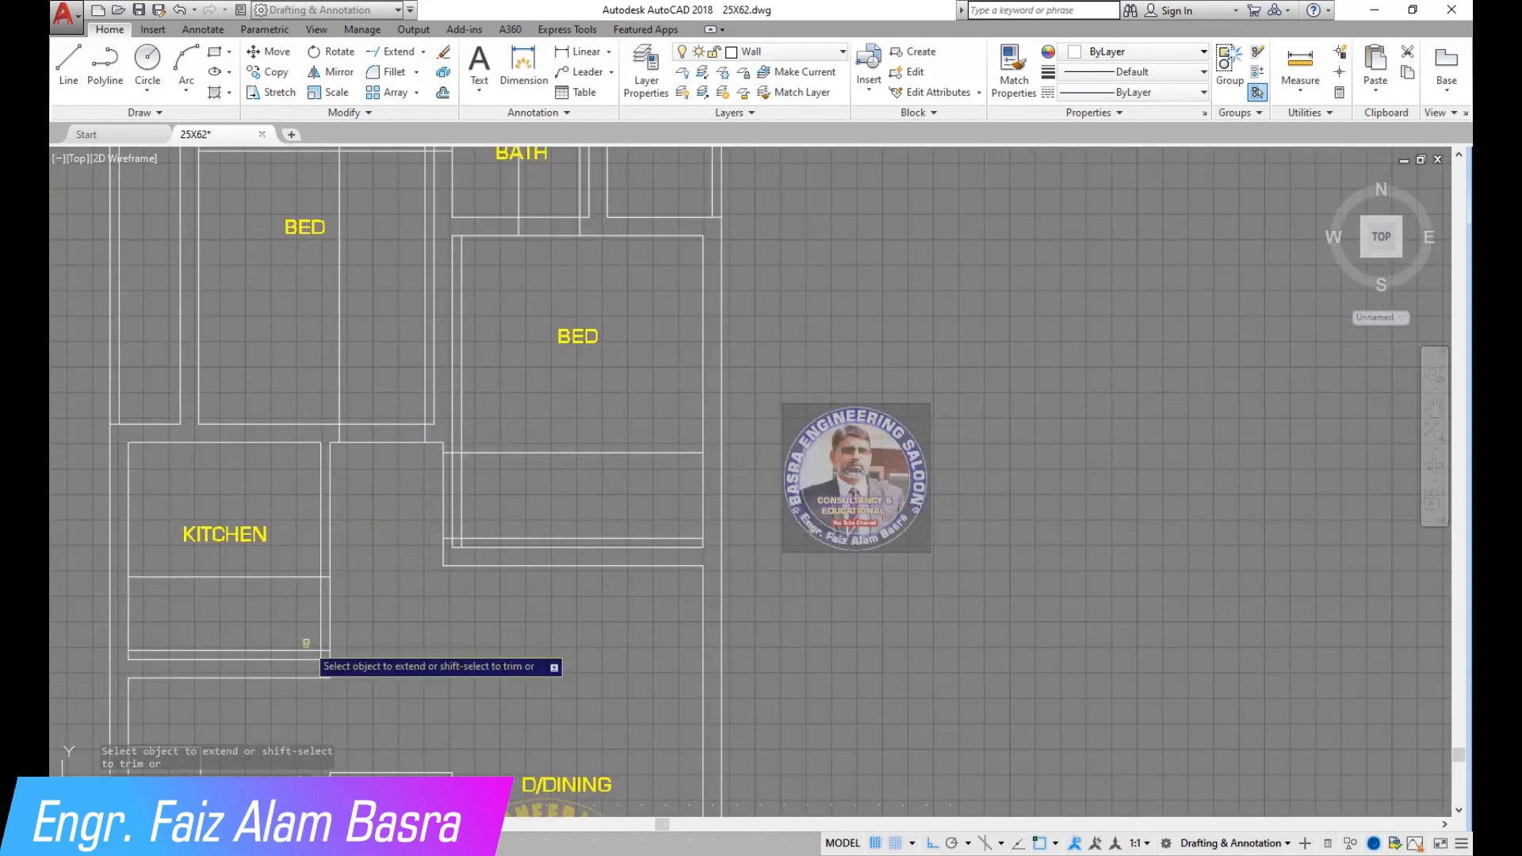
{"action": "scroll", "coordinate": [448, 690], "scroll_direction": "down", "scroll_amount": 3}
{"action": "scroll", "coordinate": [555, 482], "scroll_direction": "up", "scroll_amount": 5}
{"action": "scroll", "coordinate": [554, 481], "scroll_direction": "down", "scroll_amount": 2}
{"action": "scroll", "coordinate": [479, 618], "scroll_direction": "up", "scroll_amount": 2}
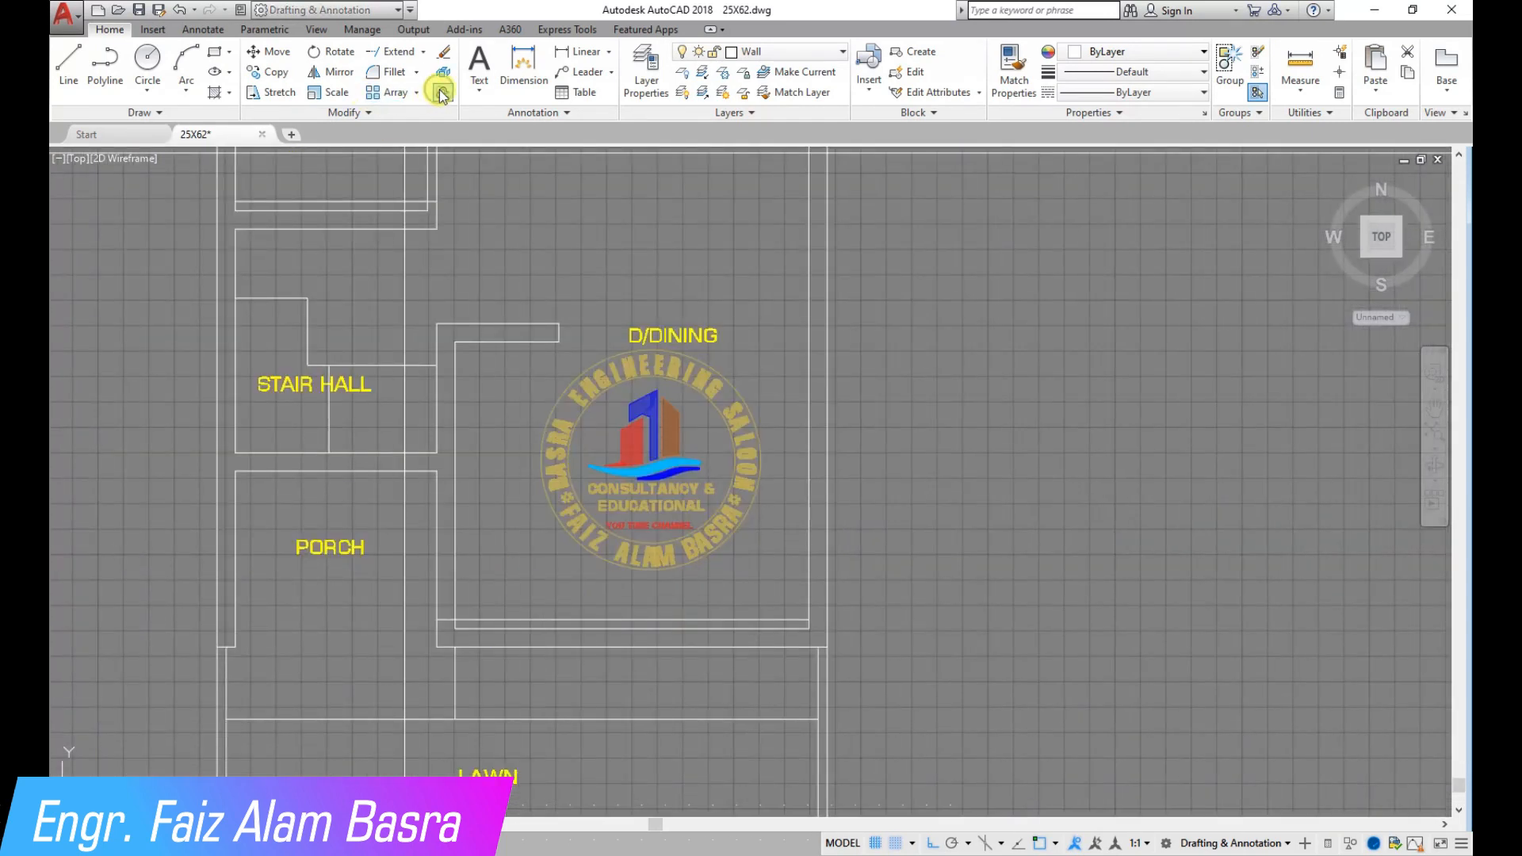
Offset the dining room's lower guide line upward to mark the other edge of the doorway to the porch.
{"action": "left_click", "coordinate": [488, 620]}
{"action": "left_click", "coordinate": [488, 542]}
{"action": "right_click", "coordinate": [488, 543]}
{"action": "left_click", "coordinate": [507, 559]}
Trim the wall lines between the two guide lines to open a doorway between the porch and the dining room.
{"action": "left_click", "coordinate": [401, 71]}
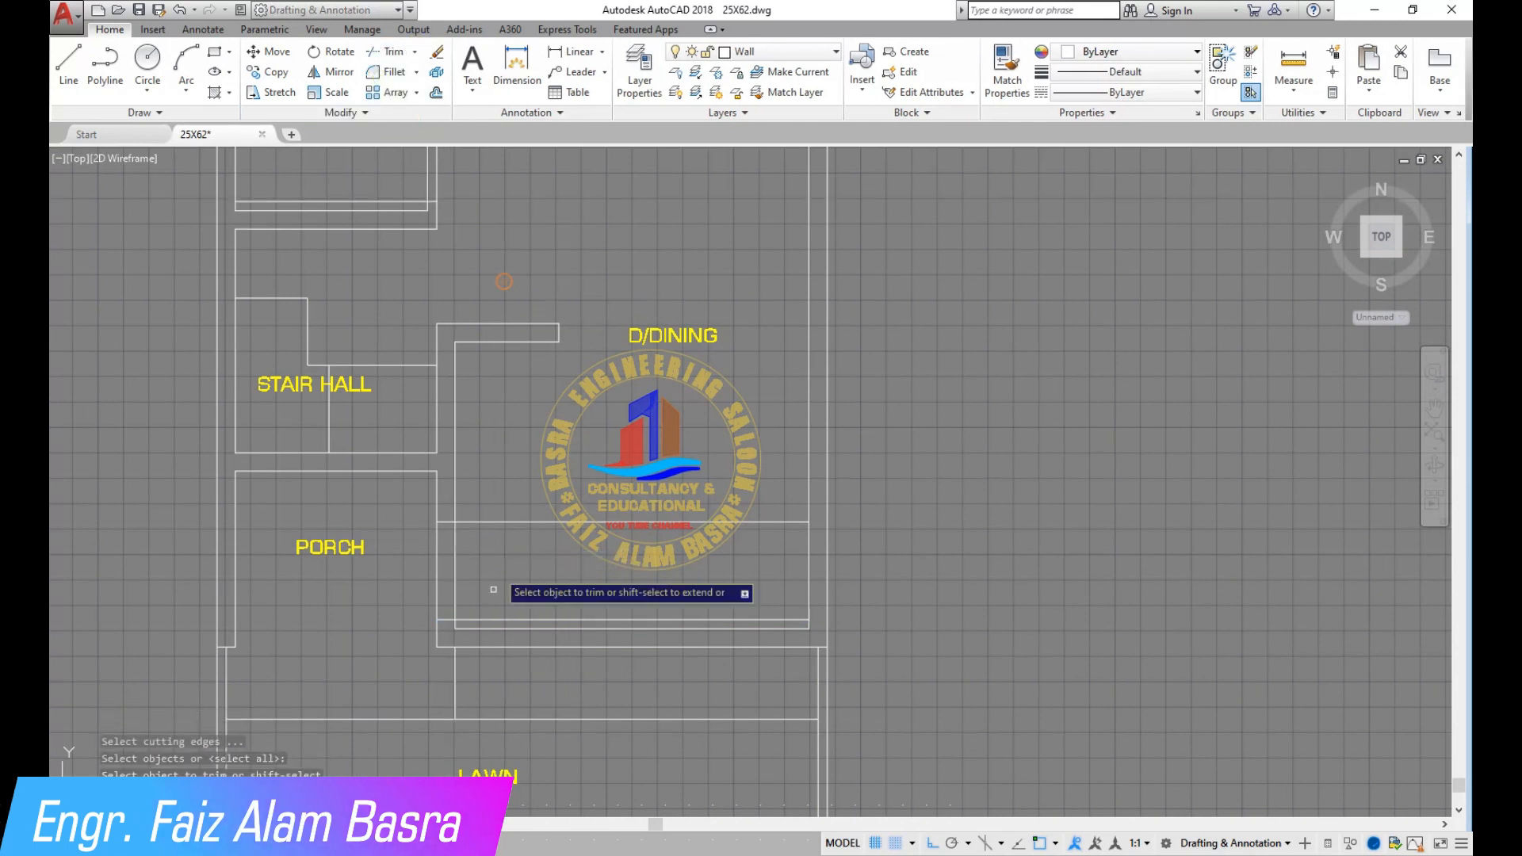
{"action": "left_click", "coordinate": [482, 568]}
{"action": "scroll", "coordinate": [437, 547], "scroll_direction": "down", "scroll_amount": 2}
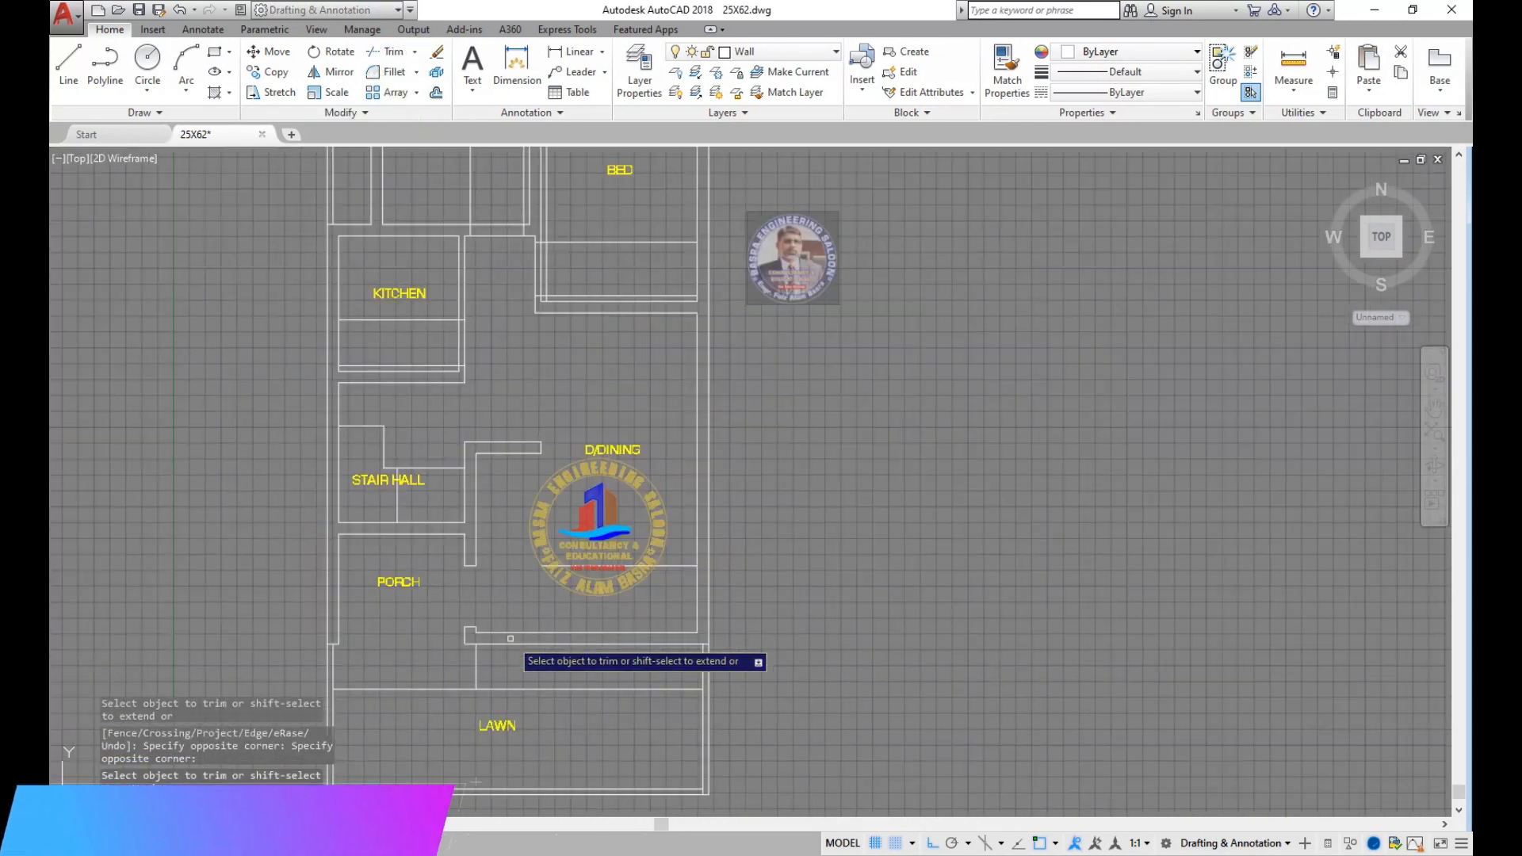
Trim the wall lines between the guide lines to open the doorways of the kitchen and the right-hand bedroom.
{"action": "scroll", "coordinate": [476, 380], "scroll_direction": "up", "scroll_amount": 4}
{"action": "left_click", "coordinate": [431, 296]}
{"action": "scroll", "coordinate": [571, 482], "scroll_direction": "down", "scroll_amount": 2}
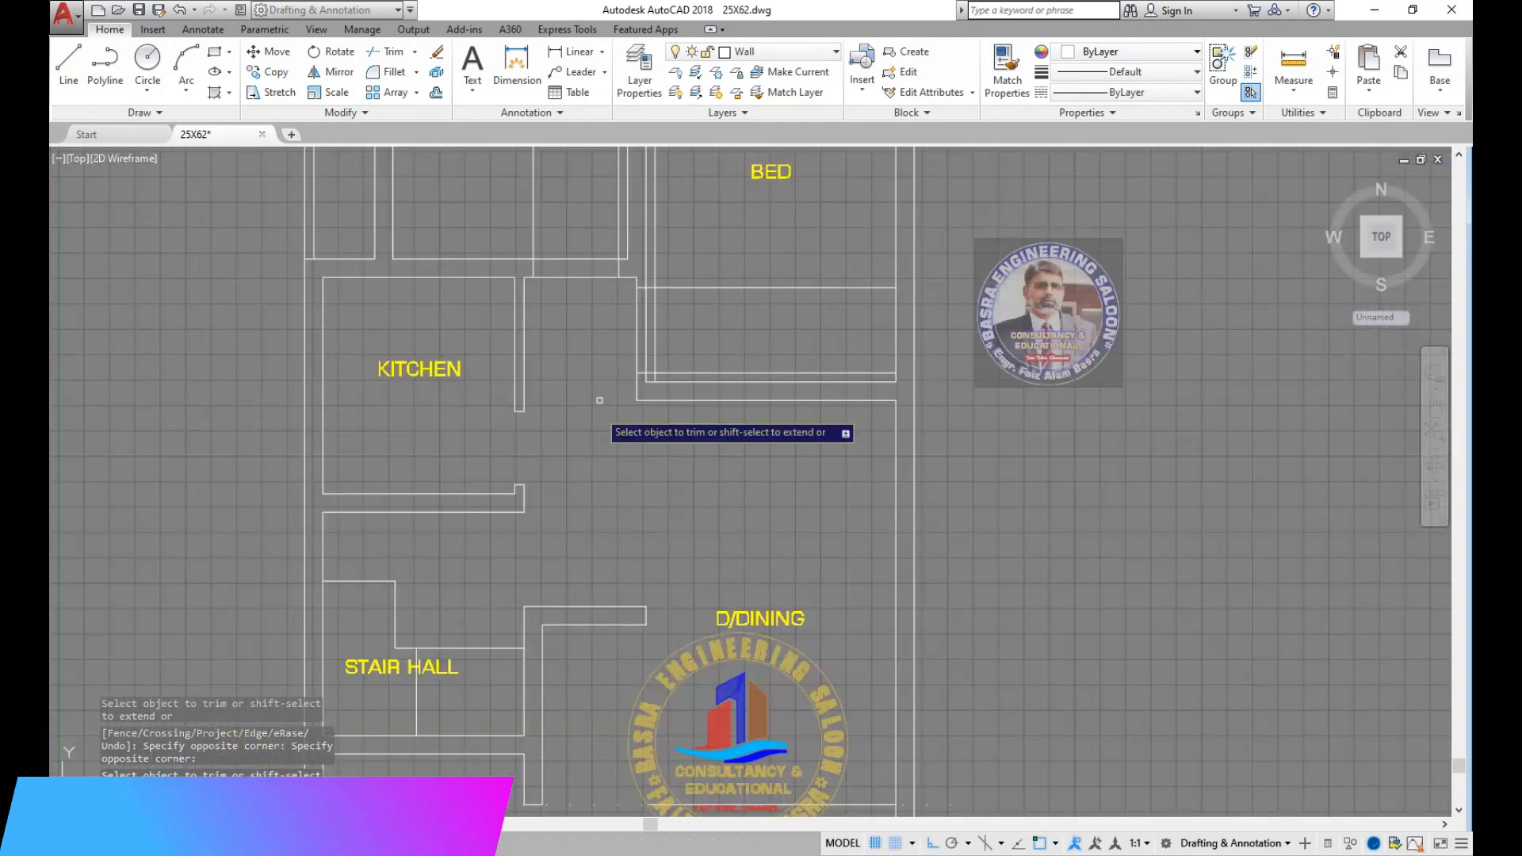
{"action": "scroll", "coordinate": [650, 348], "scroll_direction": "up", "scroll_amount": 4}
{"action": "left_click", "coordinate": [719, 478]}
{"action": "scroll", "coordinate": [676, 301], "scroll_direction": "down", "scroll_amount": 4}
{"action": "left_click", "coordinate": [658, 368]}
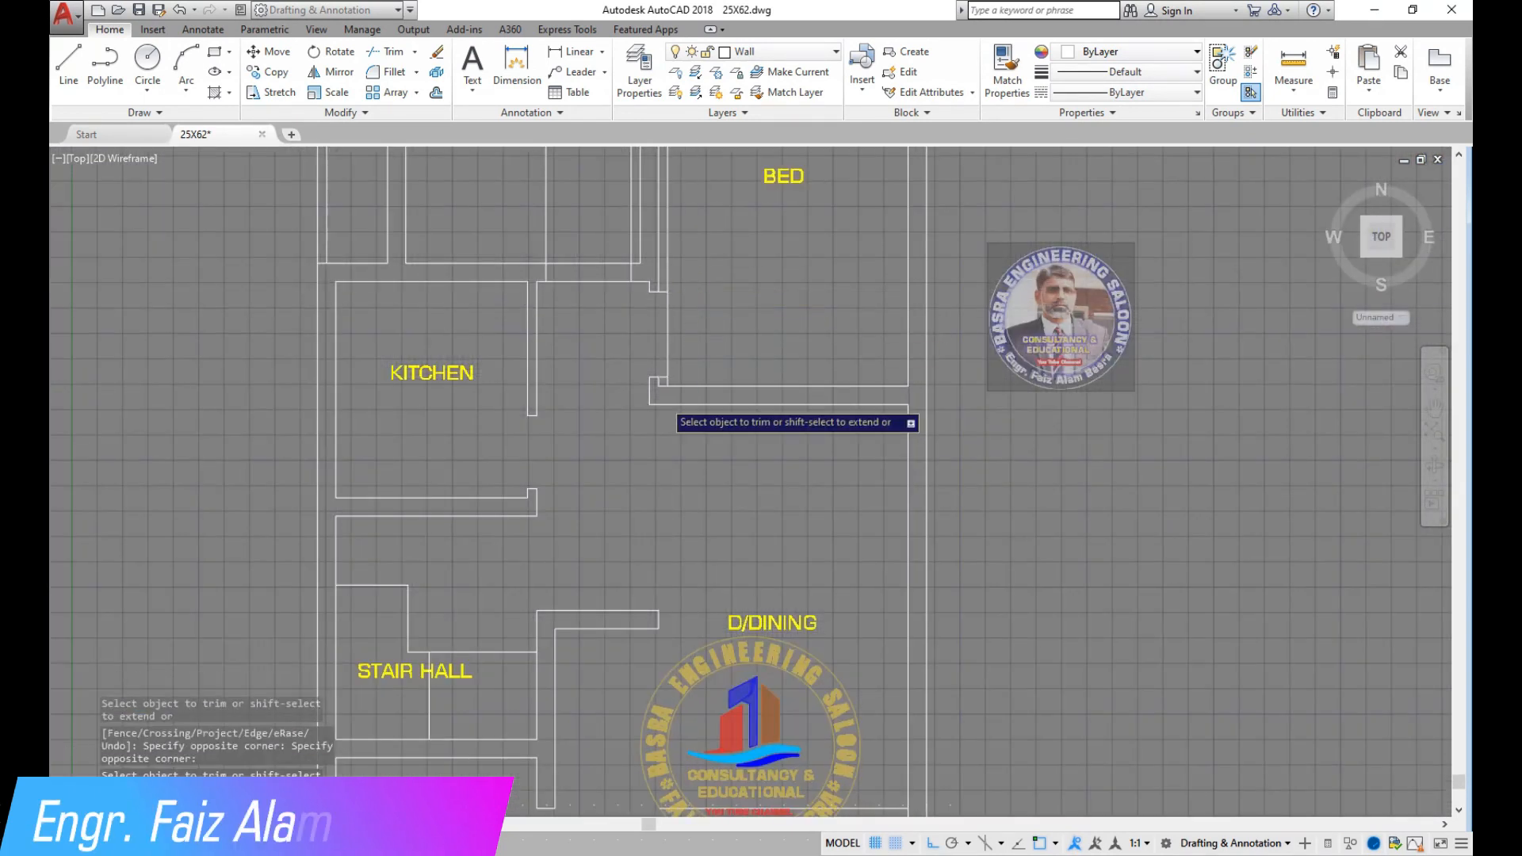
Trim the wall and guide lines to open the left bedroom's doorway beside the kitchen.
{"action": "scroll", "coordinate": [658, 369], "scroll_direction": "down", "scroll_amount": 2}
{"action": "scroll", "coordinate": [664, 380], "scroll_direction": "up", "scroll_amount": 5}
{"action": "scroll", "coordinate": [662, 361], "scroll_direction": "up", "scroll_amount": 3}
{"action": "left_click", "coordinate": [740, 394]}
{"action": "left_click", "coordinate": [645, 317]}
{"action": "scroll", "coordinate": [712, 456], "scroll_direction": "down", "scroll_amount": 4}
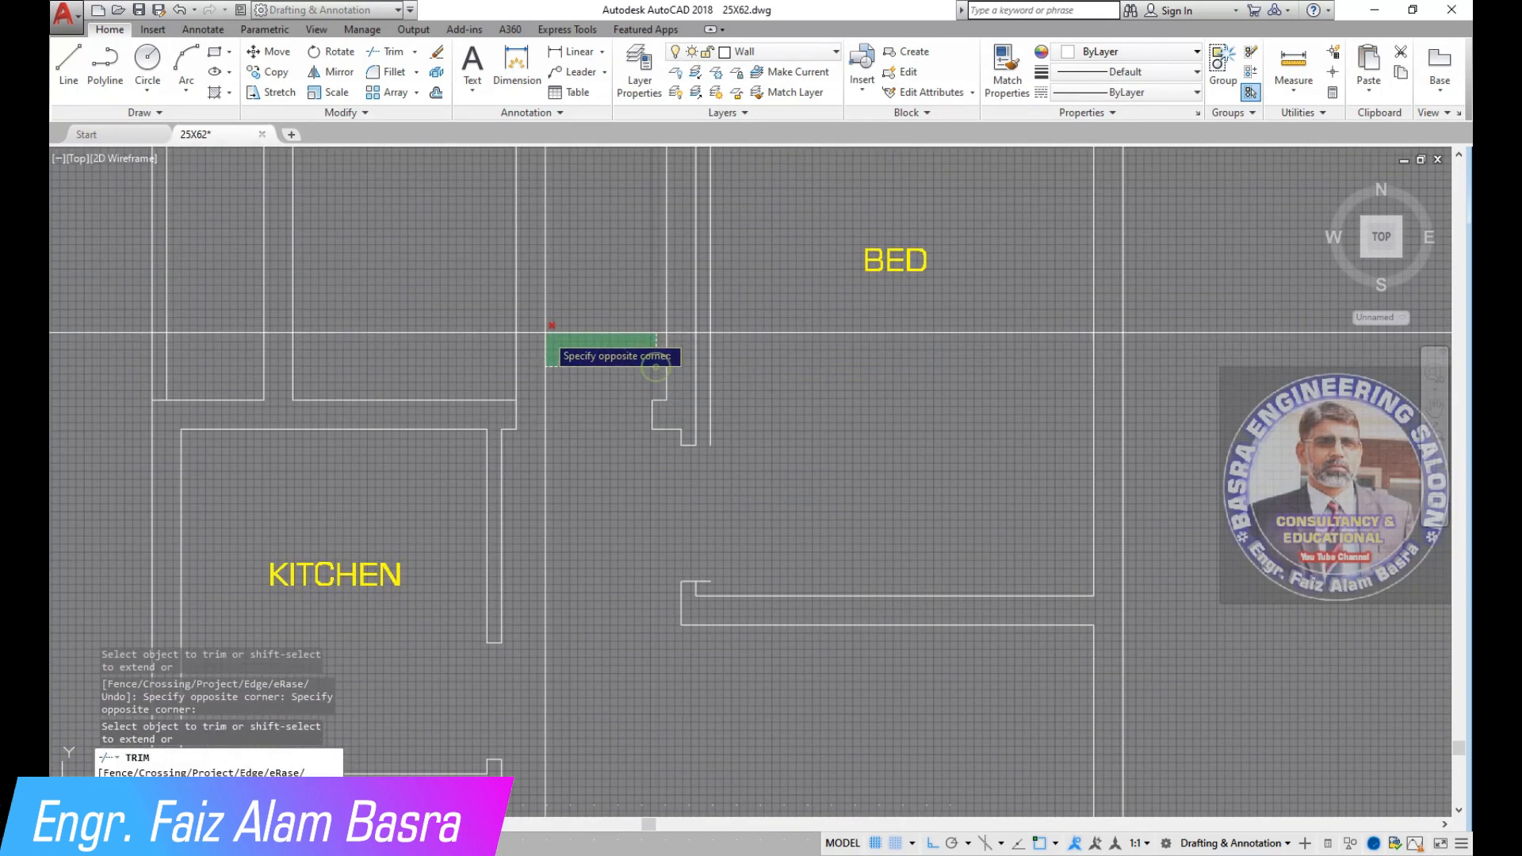
Trim the wall and guide lines to open the bath's doorways to both bedrooms.
{"action": "scroll", "coordinate": [564, 554], "scroll_direction": "down", "scroll_amount": 3}
{"action": "scroll", "coordinate": [619, 359], "scroll_direction": "up", "scroll_amount": 3}
{"action": "left_click", "coordinate": [515, 455]}
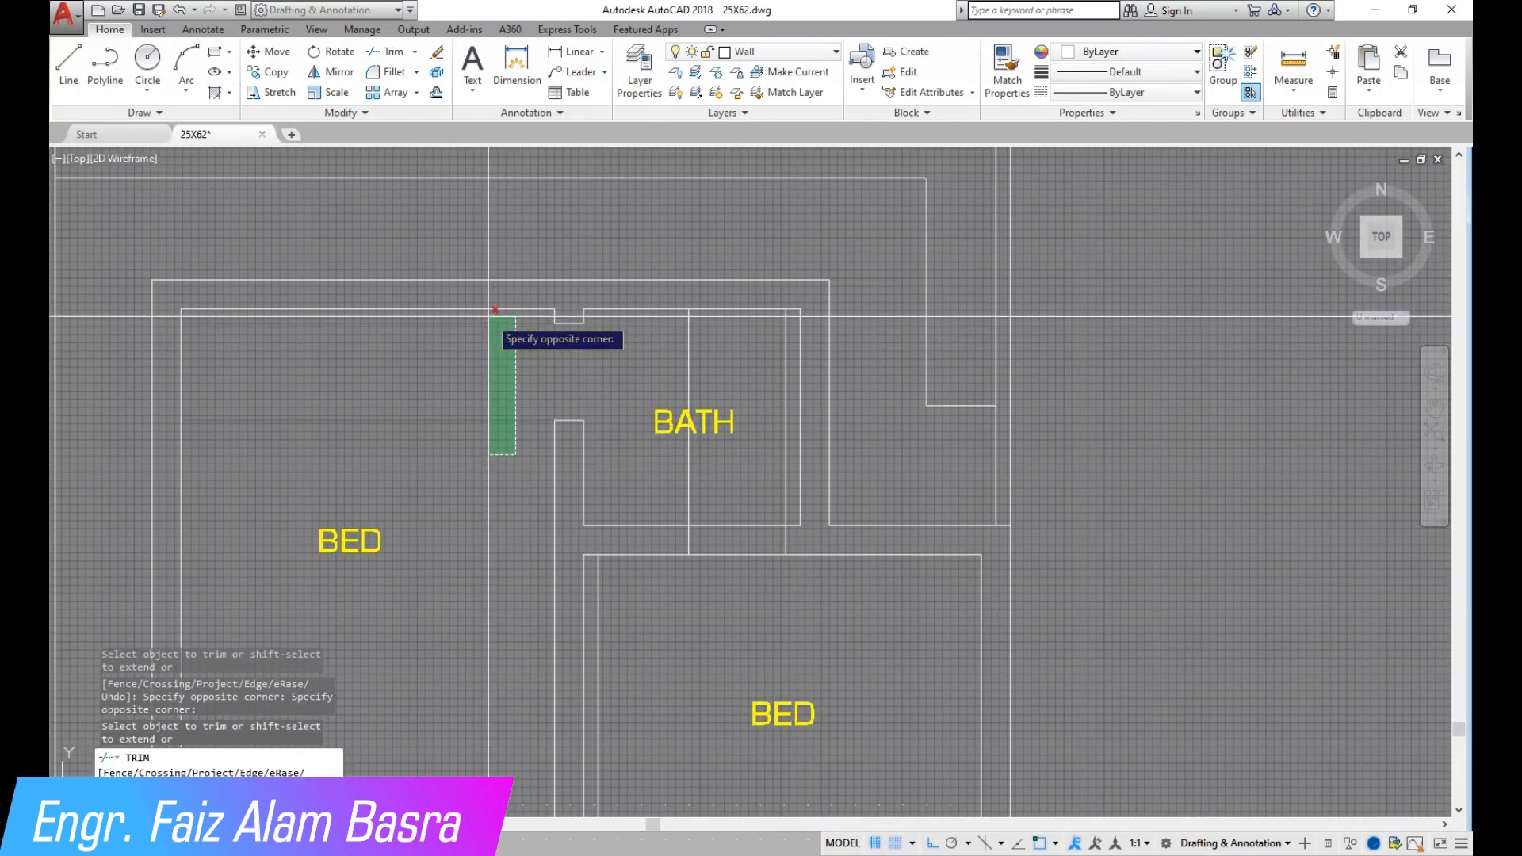
{"action": "left_click", "coordinate": [491, 314]}
{"action": "left_click", "coordinate": [789, 503]}
{"action": "left_click", "coordinate": [673, 486]}
{"action": "right_click", "coordinate": [744, 374]}
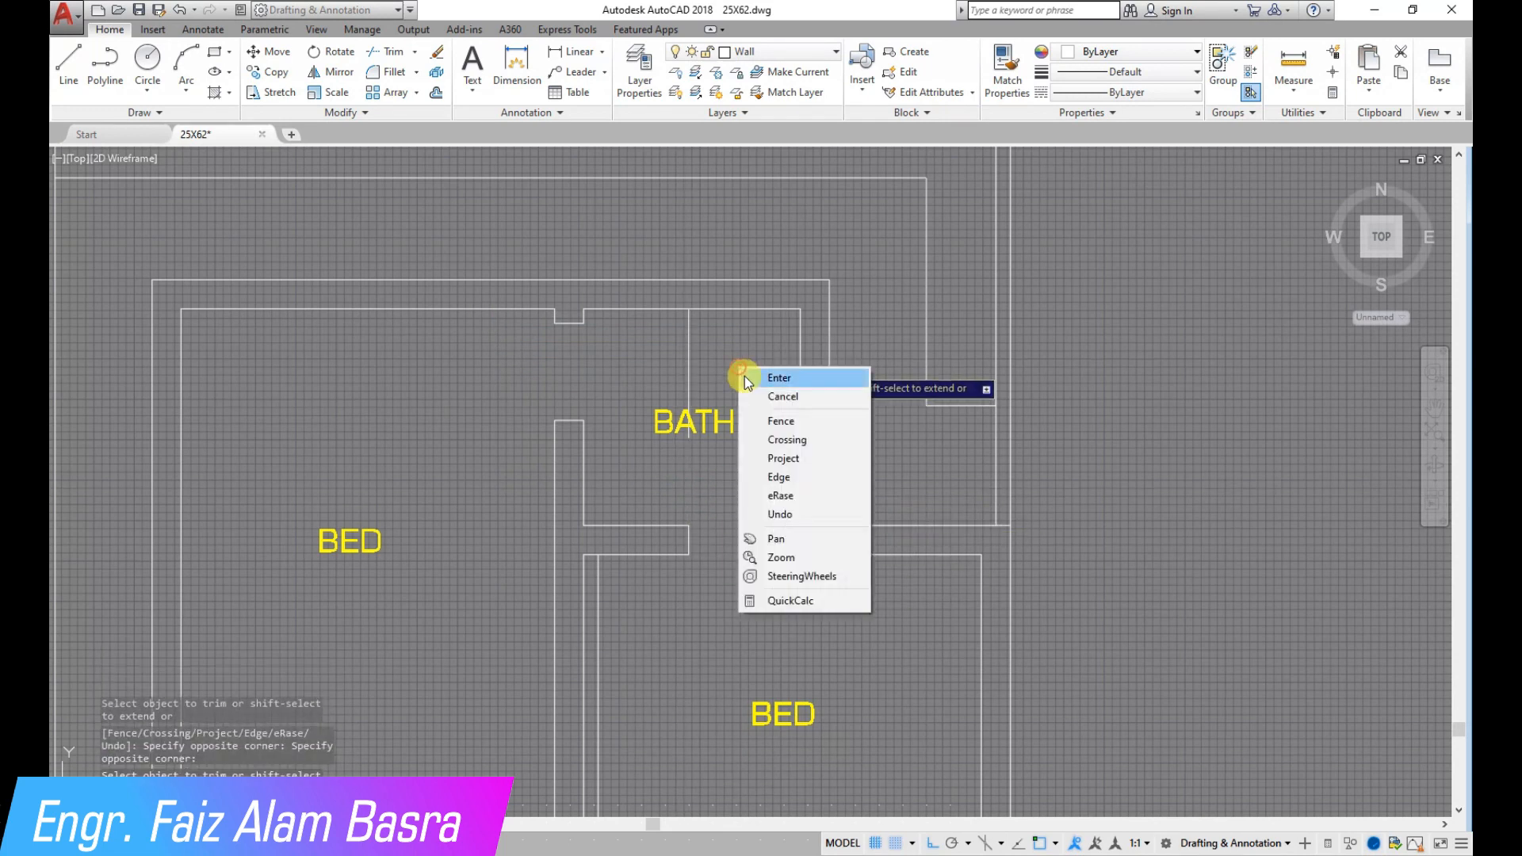
{"action": "left_click", "coordinate": [771, 377]}
Erase the leftover guide lines in the bath and along the right bedroom's left wall.
{"action": "left_click", "coordinate": [689, 334]}
{"action": "left_click", "coordinate": [614, 610]}
{"action": "left_click", "coordinate": [596, 572]}
{"action": "left_click", "coordinate": [436, 52]}
Stretch the bath side of the wall between the bath and the right bedroom to make that wall thinner.
{"action": "scroll", "coordinate": [516, 281], "scroll_direction": "down", "scroll_amount": 2}
{"action": "scroll", "coordinate": [606, 449], "scroll_direction": "up", "scroll_amount": 2}
{"action": "scroll", "coordinate": [606, 449], "scroll_direction": "up", "scroll_amount": 1}
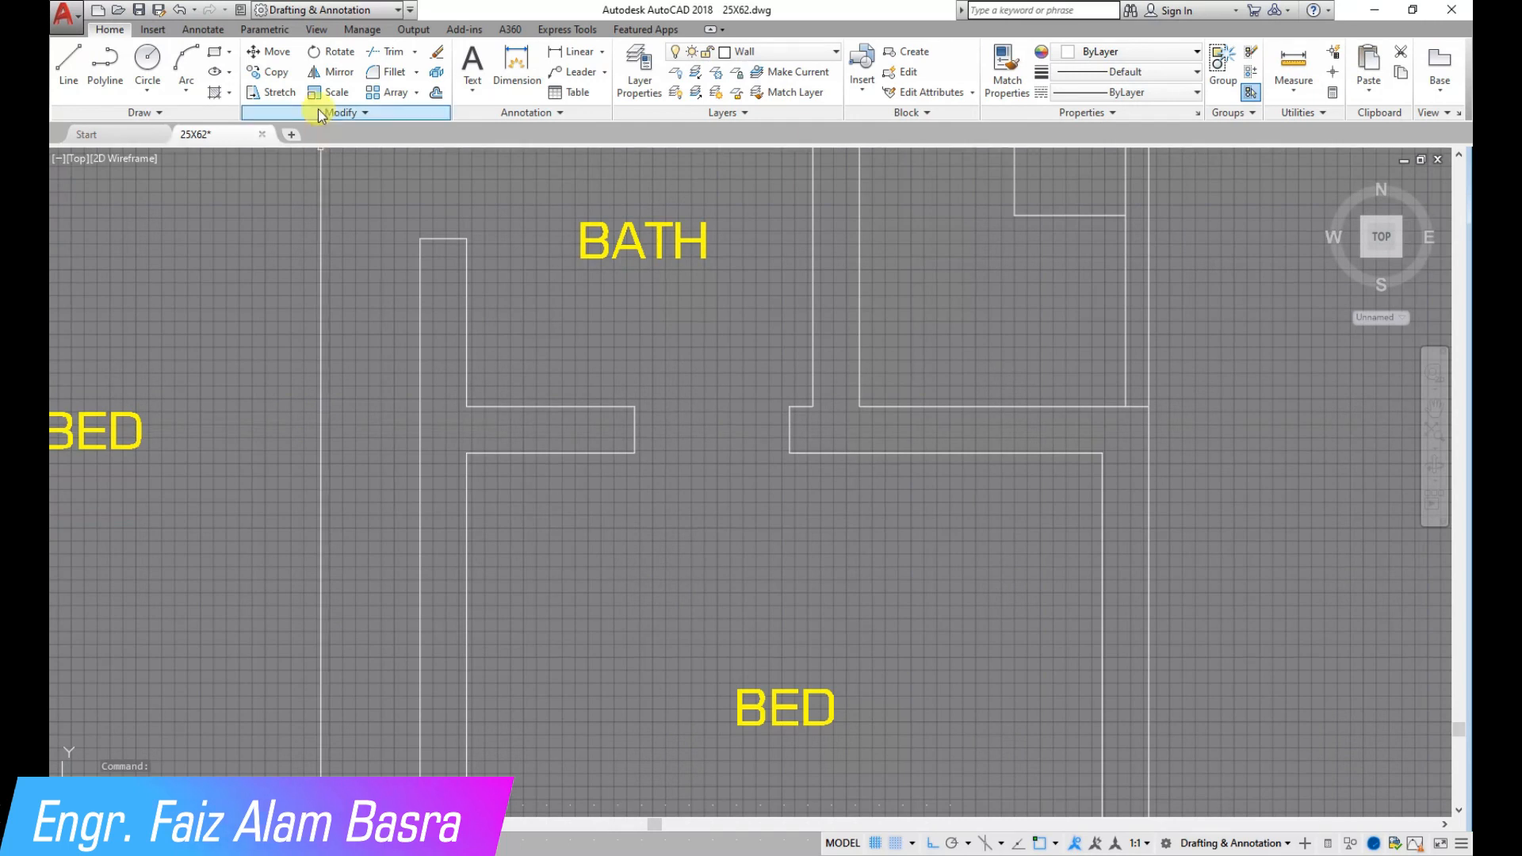
{"action": "scroll", "coordinate": [571, 397], "scroll_direction": "down", "scroll_amount": 2}
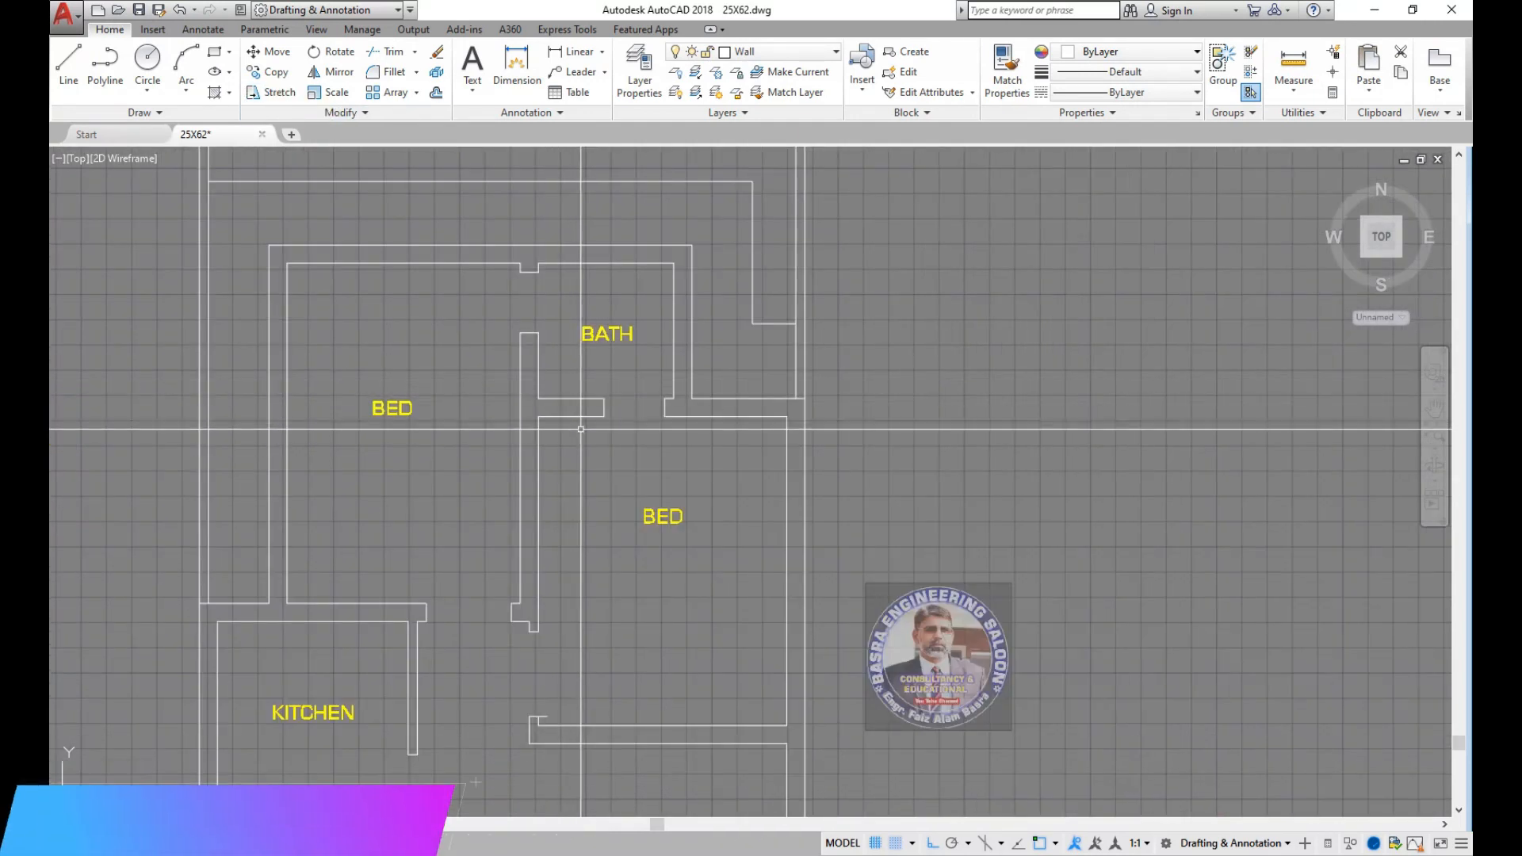
{"action": "scroll", "coordinate": [614, 411], "scroll_direction": "up", "scroll_amount": 2}
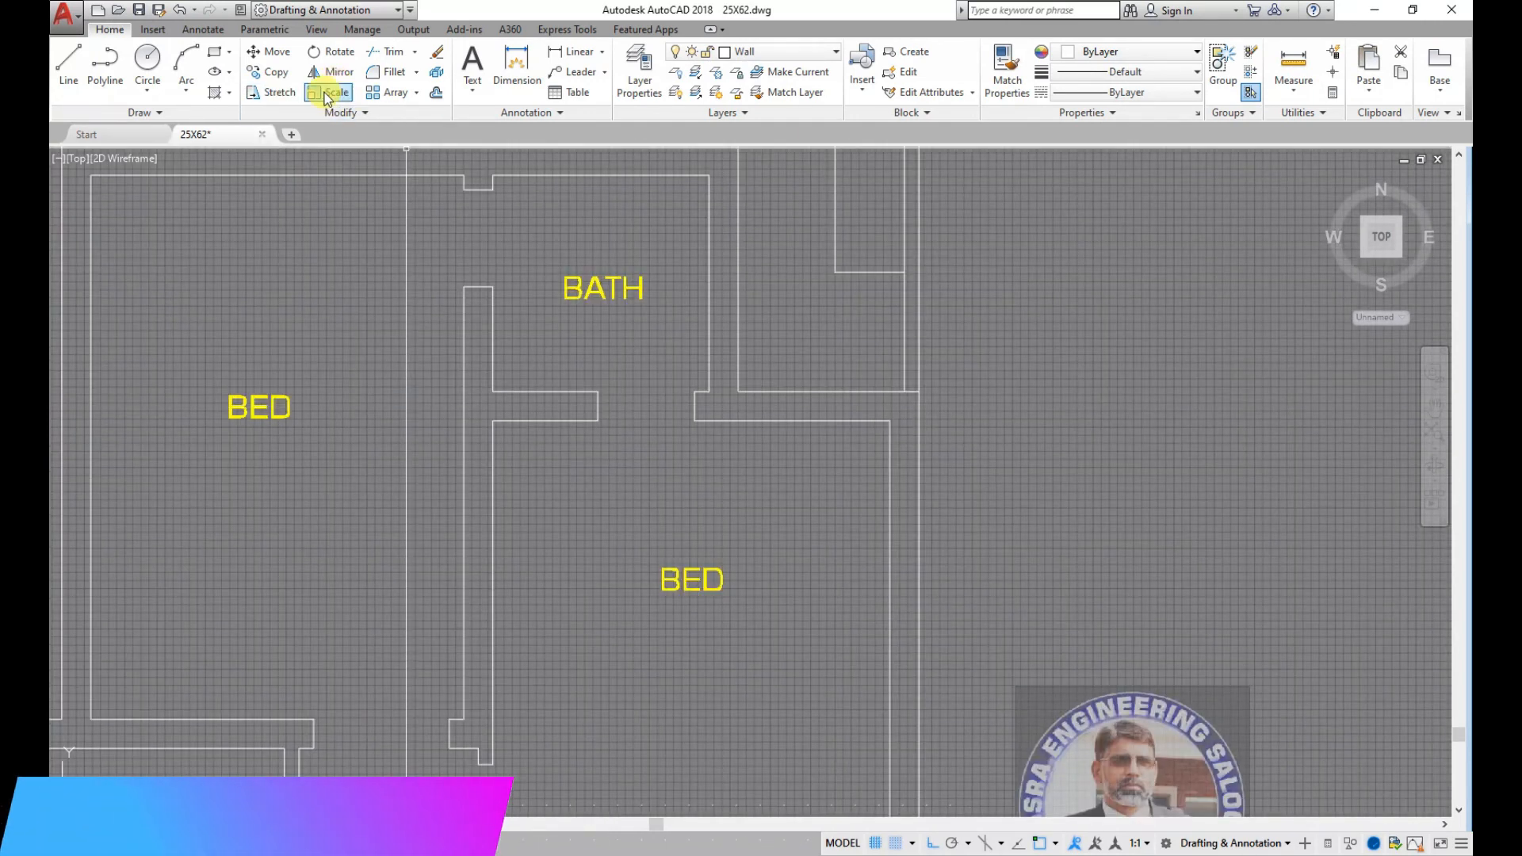
{"action": "scroll", "coordinate": [686, 400], "scroll_direction": "up", "scroll_amount": 2}
{"action": "left_click", "coordinate": [738, 403]}
{"action": "left_click", "coordinate": [364, 356]}
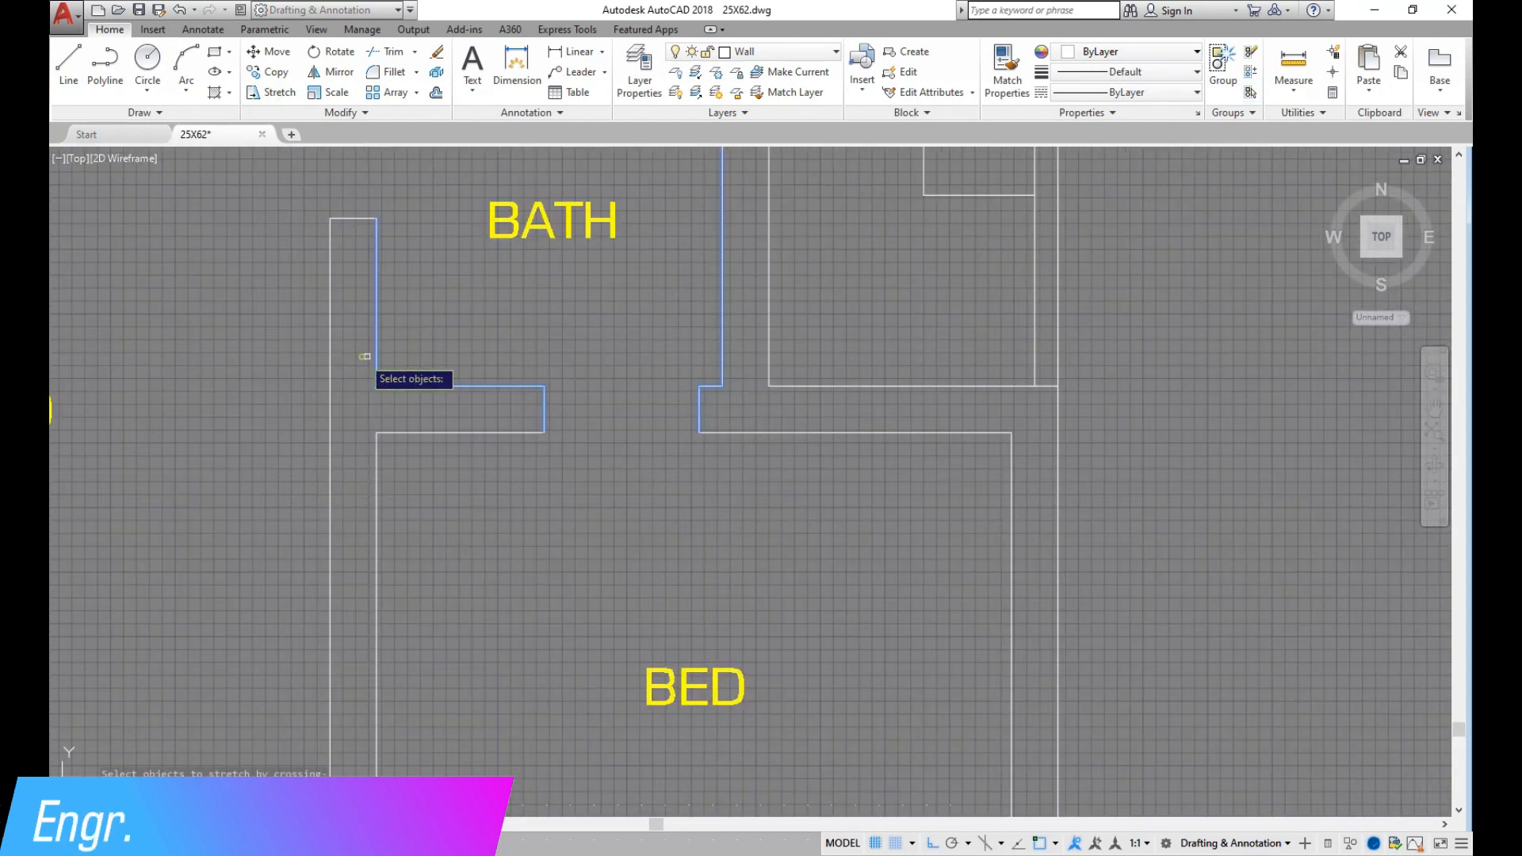
{"action": "key", "text": "Return"}
{"action": "left_click", "coordinate": [505, 305]}
{"action": "type", "text": "3"}
{"action": "key", "text": "Return"}
{"action": "scroll", "coordinate": [665, 573], "scroll_direction": "down", "scroll_amount": 2}
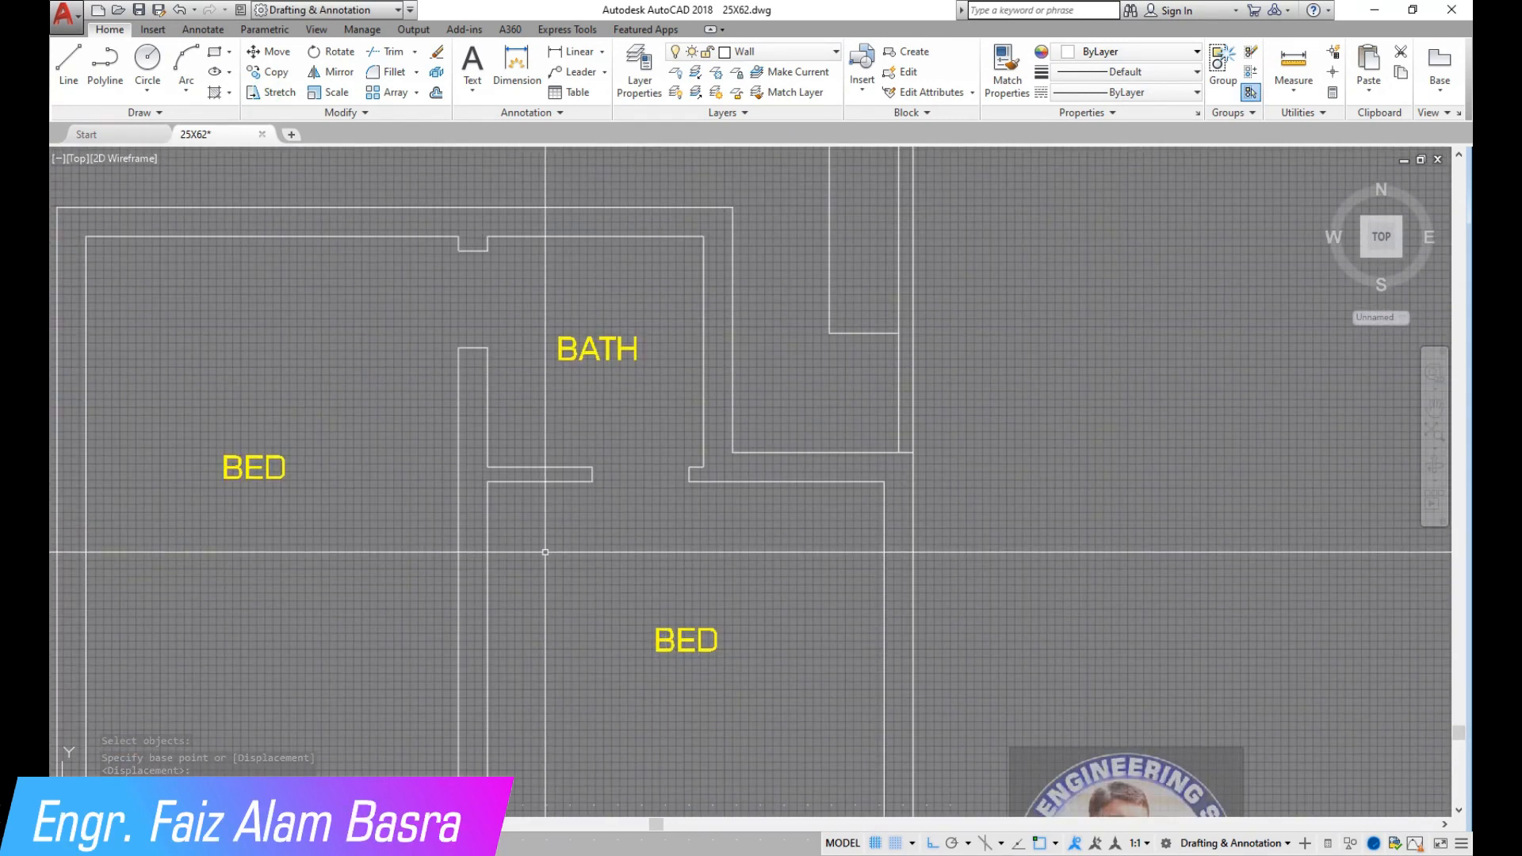
Measure the left bedroom's lower wall line with a linear dimension.
{"action": "scroll", "coordinate": [519, 381], "scroll_direction": "down", "scroll_amount": 2}
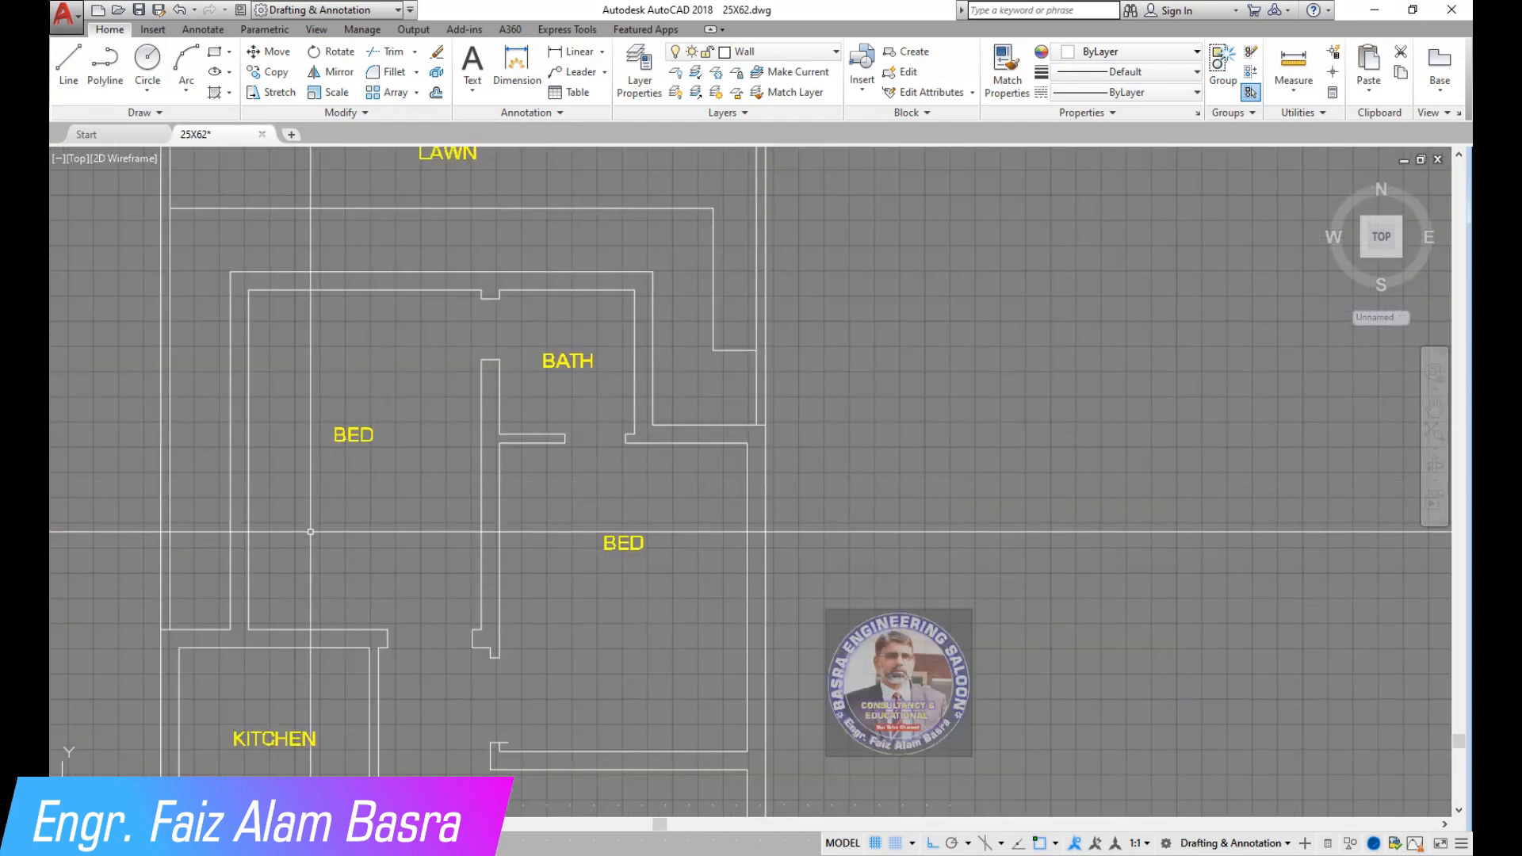
{"action": "scroll", "coordinate": [432, 464], "scroll_direction": "down", "scroll_amount": 2}
{"action": "scroll", "coordinate": [365, 471], "scroll_direction": "up", "scroll_amount": 2}
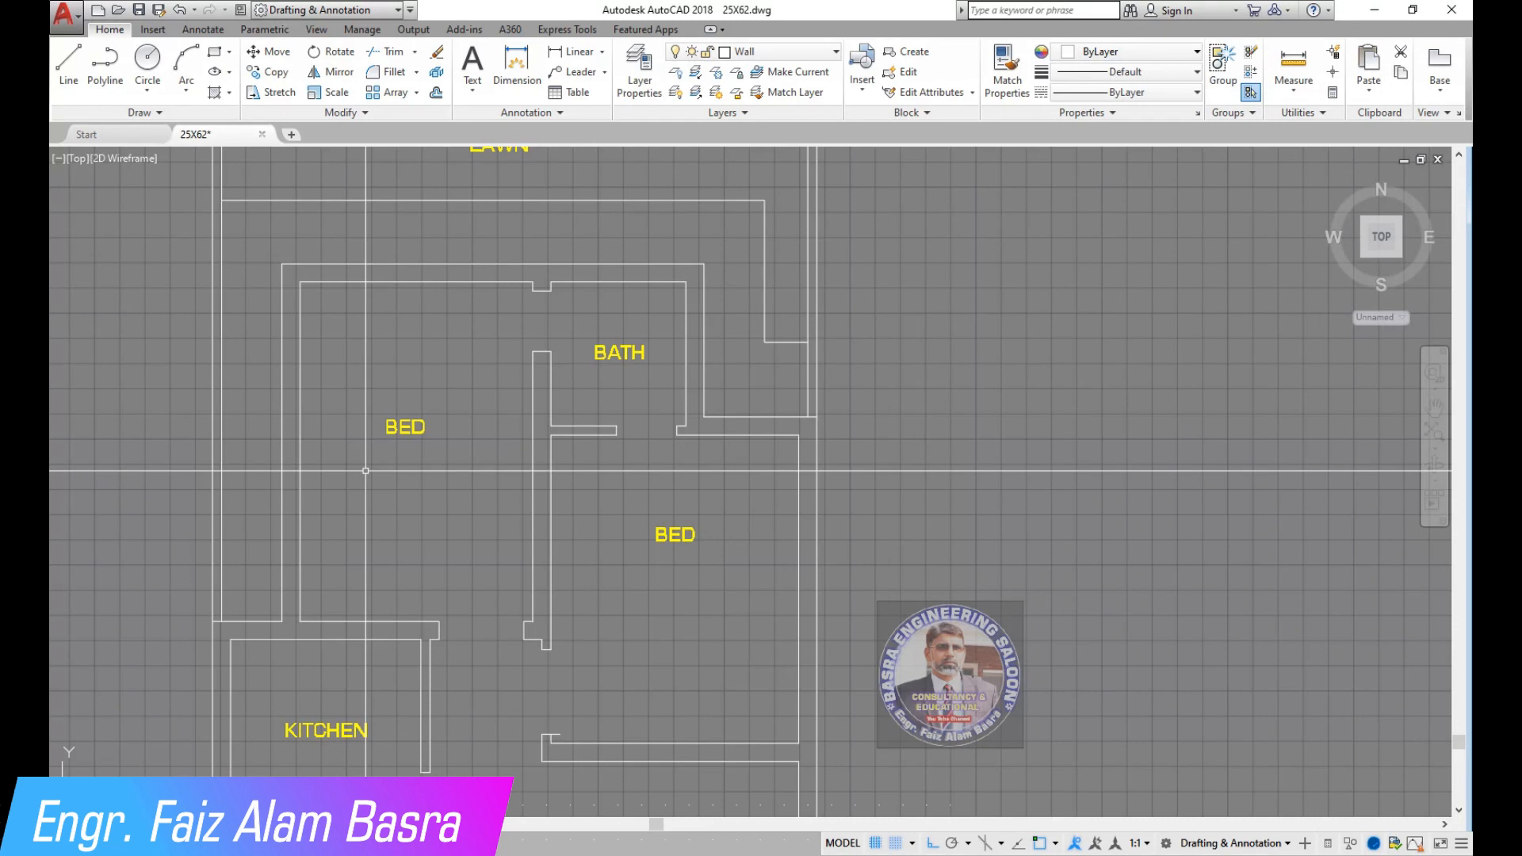
{"action": "scroll", "coordinate": [354, 634], "scroll_direction": "up", "scroll_amount": 4}
{"action": "left_click", "coordinate": [573, 51]}
{"action": "key", "text": "Return"}
{"action": "left_click", "coordinate": [380, 603]}
{"action": "key", "text": "Escape"}
{"action": "scroll", "coordinate": [581, 534], "scroll_direction": "down", "scroll_amount": 2}
{"action": "scroll", "coordinate": [581, 534], "scroll_direction": "up", "scroll_amount": 2}
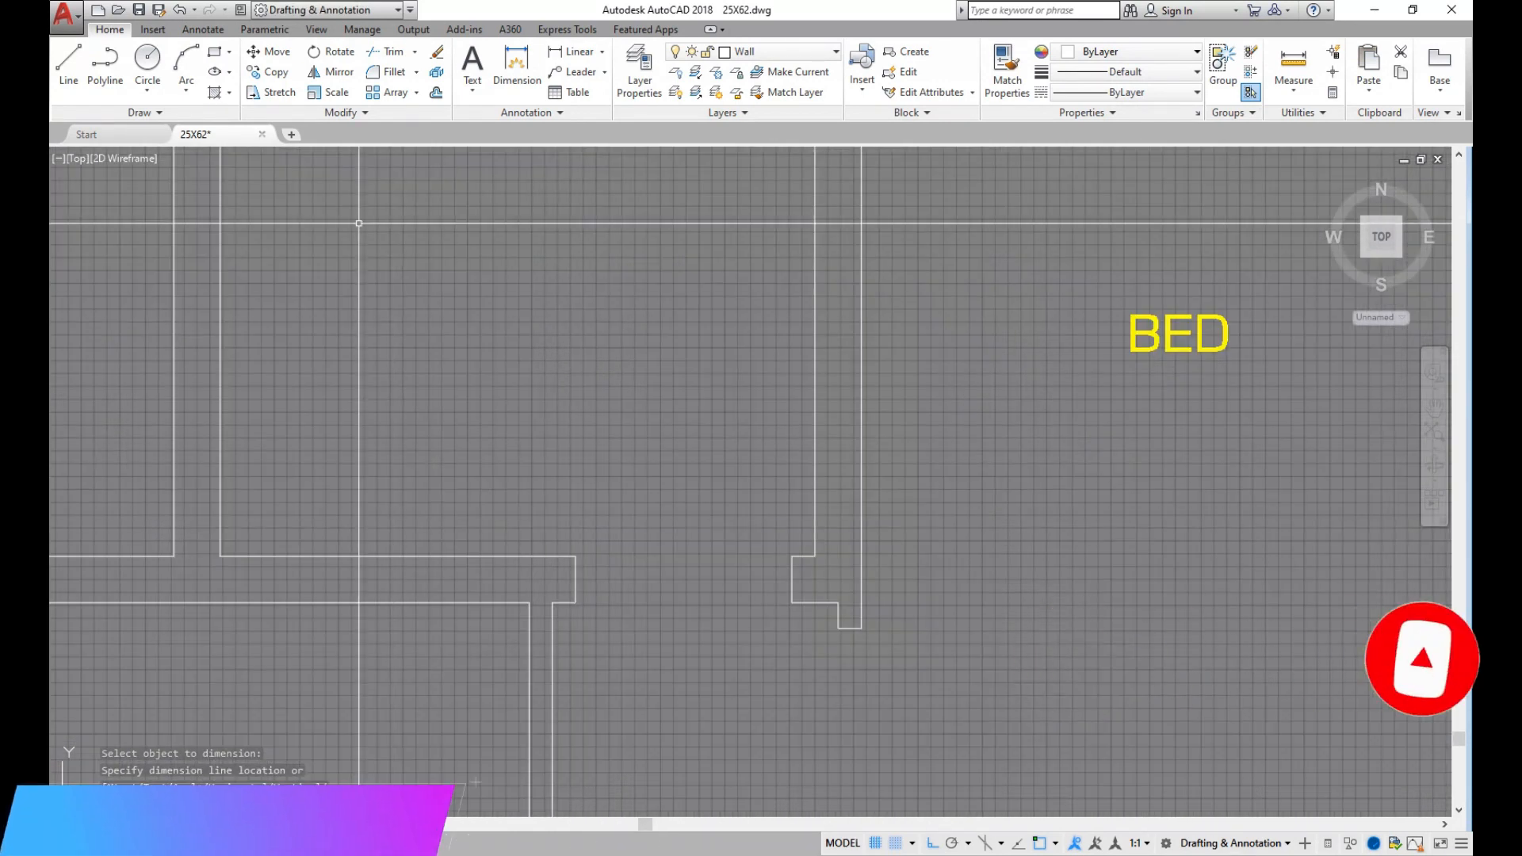
Draw a vertical line up from the left bedroom's door jamb and offset its lower wall line 24 inches upward.
{"action": "left_click", "coordinate": [69, 67]}
{"action": "left_click", "coordinate": [576, 557]}
{"action": "left_click", "coordinate": [575, 398]}
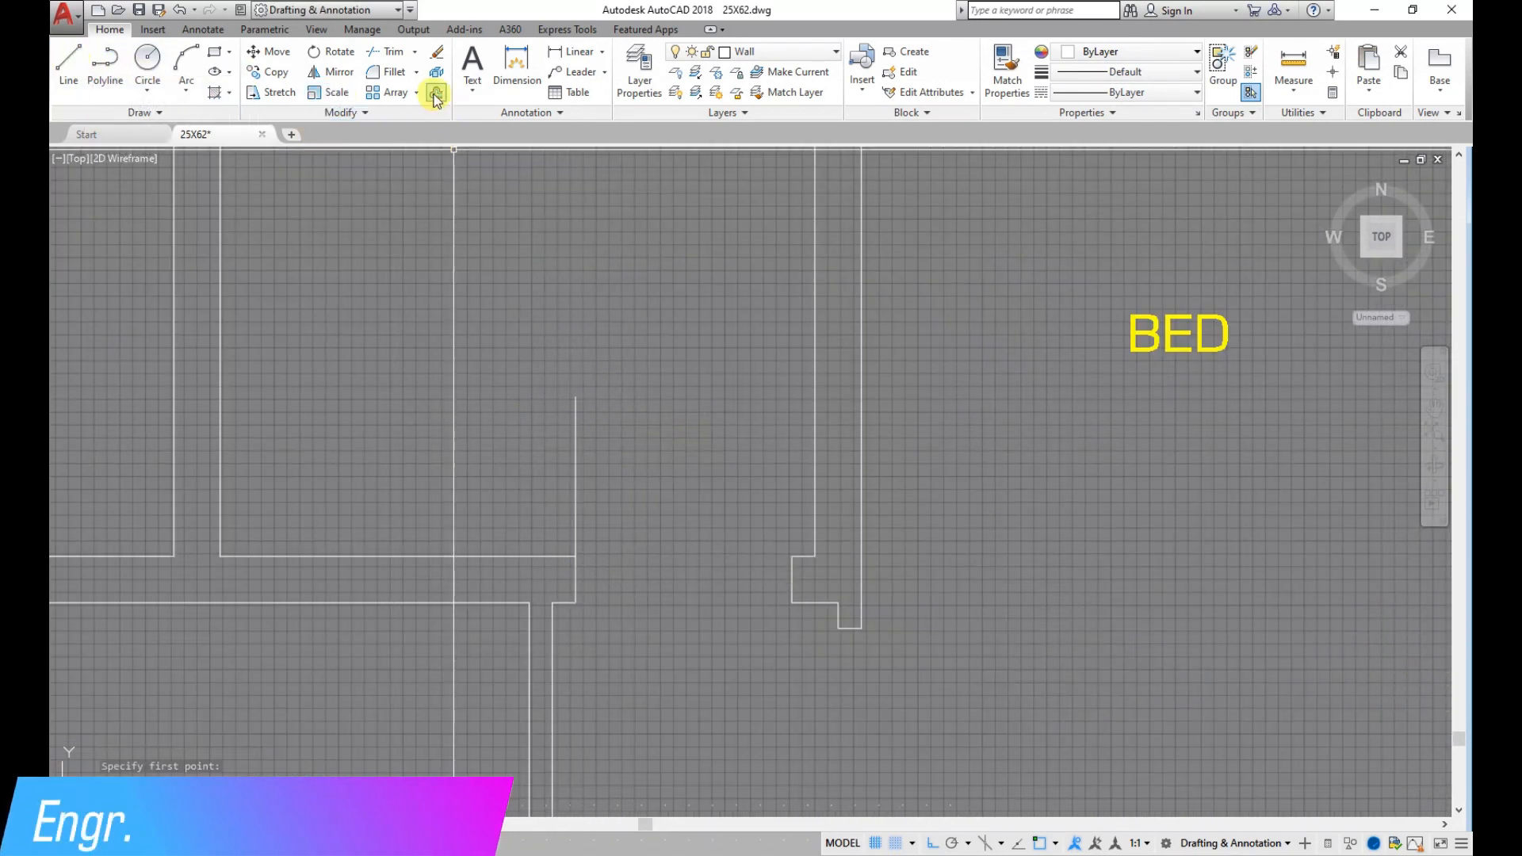
{"action": "left_click", "coordinate": [441, 555]}
{"action": "left_click", "coordinate": [431, 445]}
Offset the right bedroom's lower wall line 24 inches upward to mark the cupboard's front.
{"action": "scroll", "coordinate": [479, 476], "scroll_direction": "down", "scroll_amount": 4}
{"action": "scroll", "coordinate": [509, 428], "scroll_direction": "up", "scroll_amount": 2}
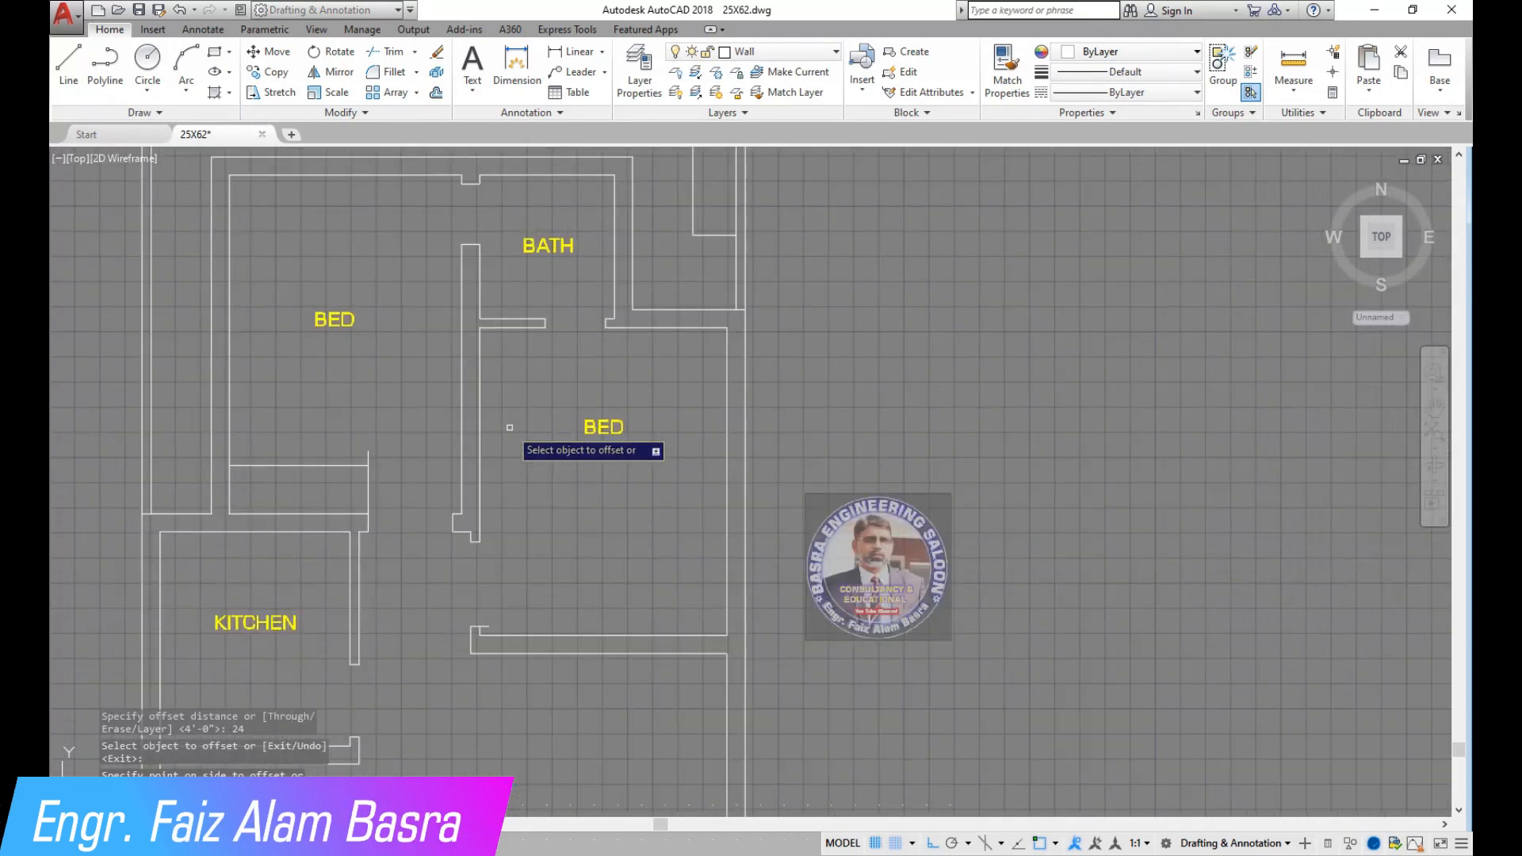
{"action": "scroll", "coordinate": [520, 646], "scroll_direction": "up", "scroll_amount": 2}
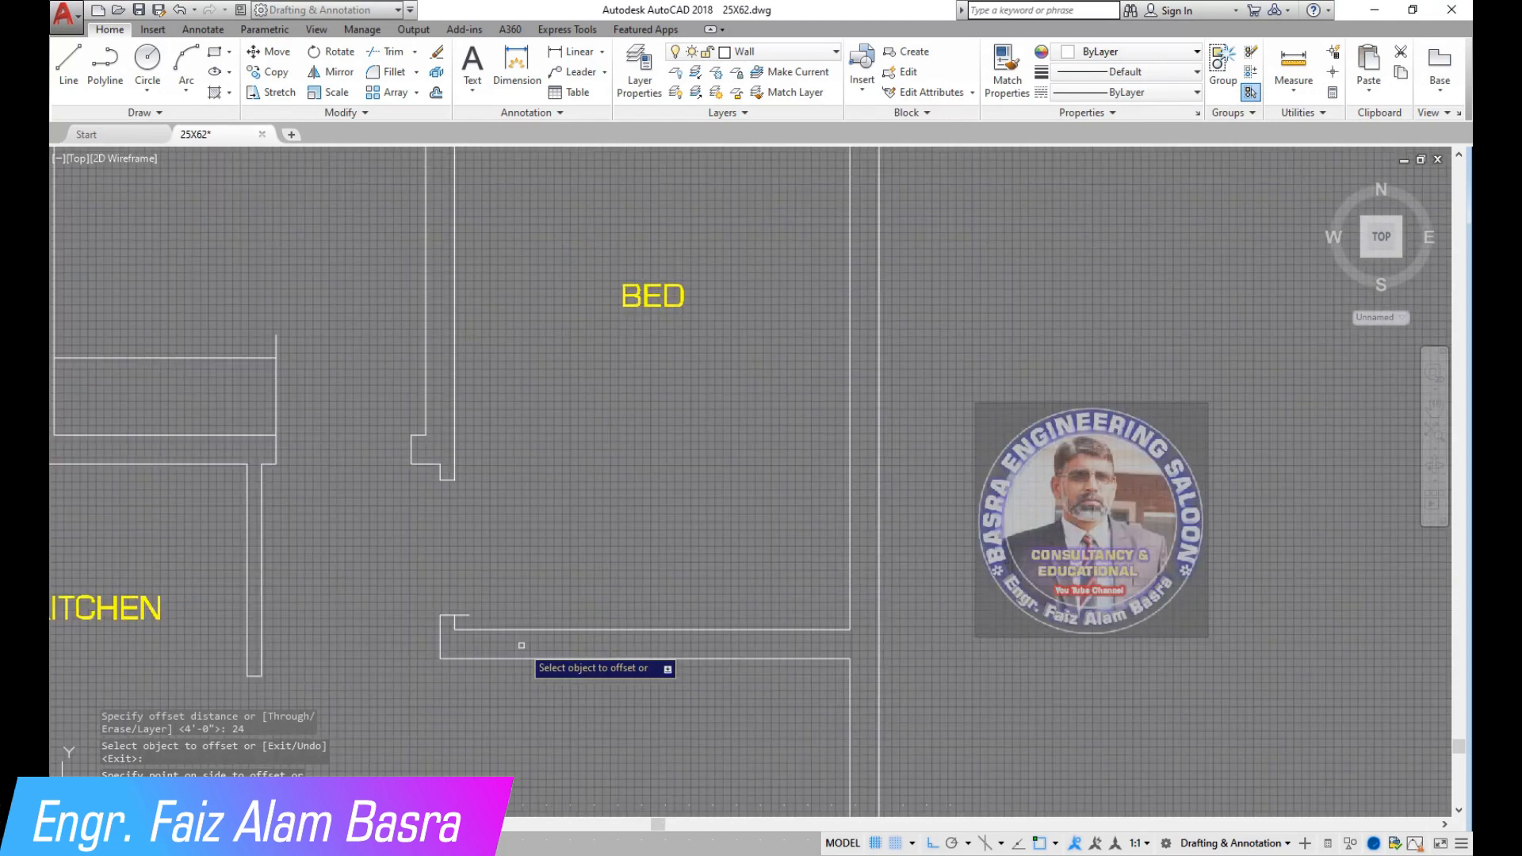
{"action": "scroll", "coordinate": [685, 630], "scroll_direction": "down", "scroll_amount": 4}
{"action": "scroll", "coordinate": [690, 558], "scroll_direction": "up", "scroll_amount": 2}
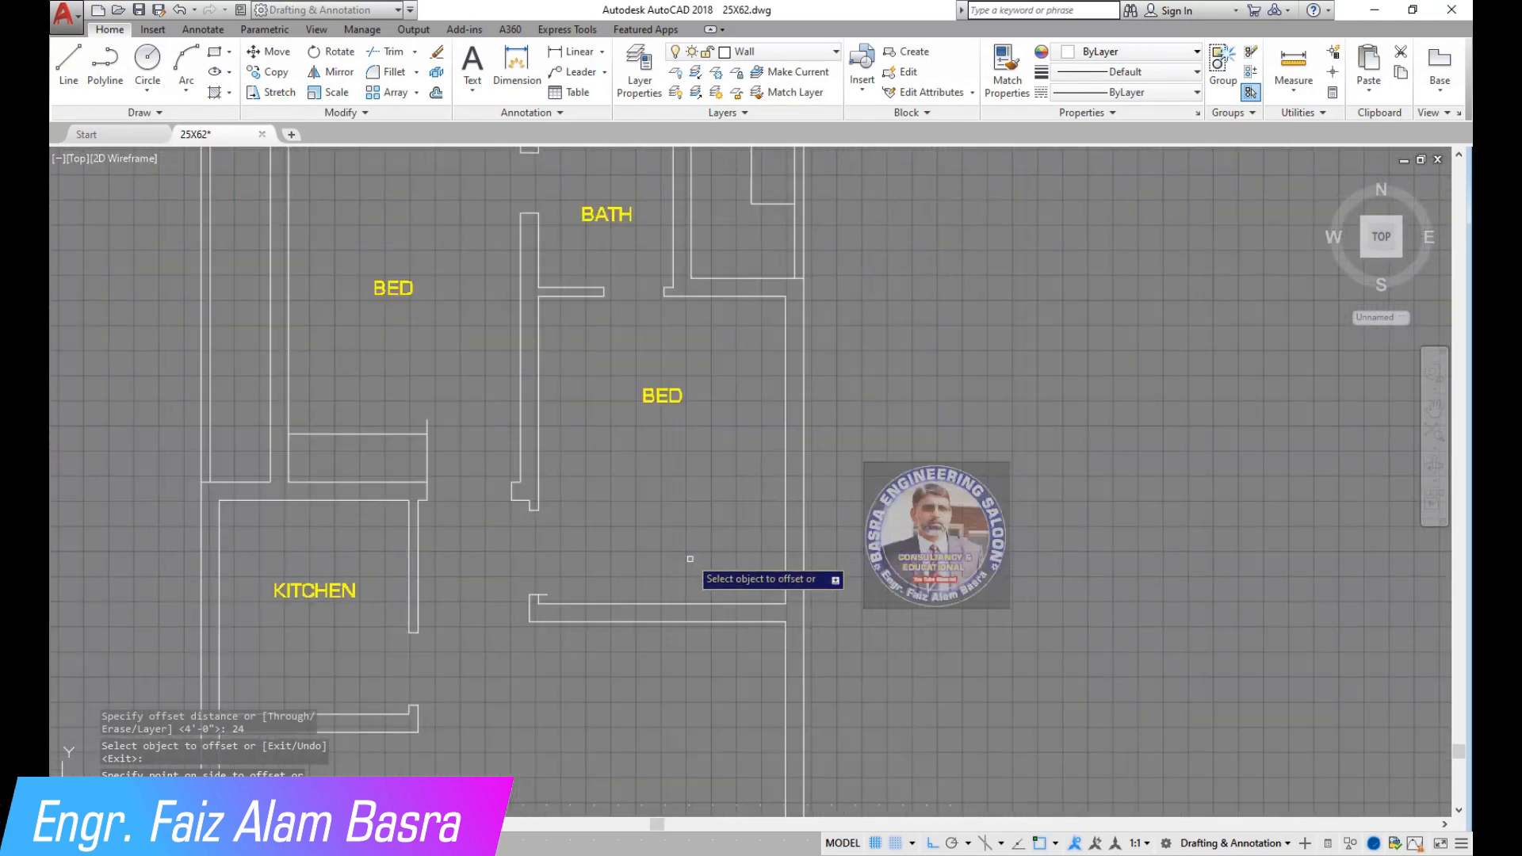
{"action": "left_click", "coordinate": [708, 604]}
{"action": "left_click", "coordinate": [697, 506]}
Offset the right bedroom's short jamb line 24 inches to the right twice and extend the outer copy to the cupboard's front line.
{"action": "scroll", "coordinate": [741, 578], "scroll_direction": "down", "scroll_amount": 2}
{"action": "scroll", "coordinate": [622, 458], "scroll_direction": "up", "scroll_amount": 2}
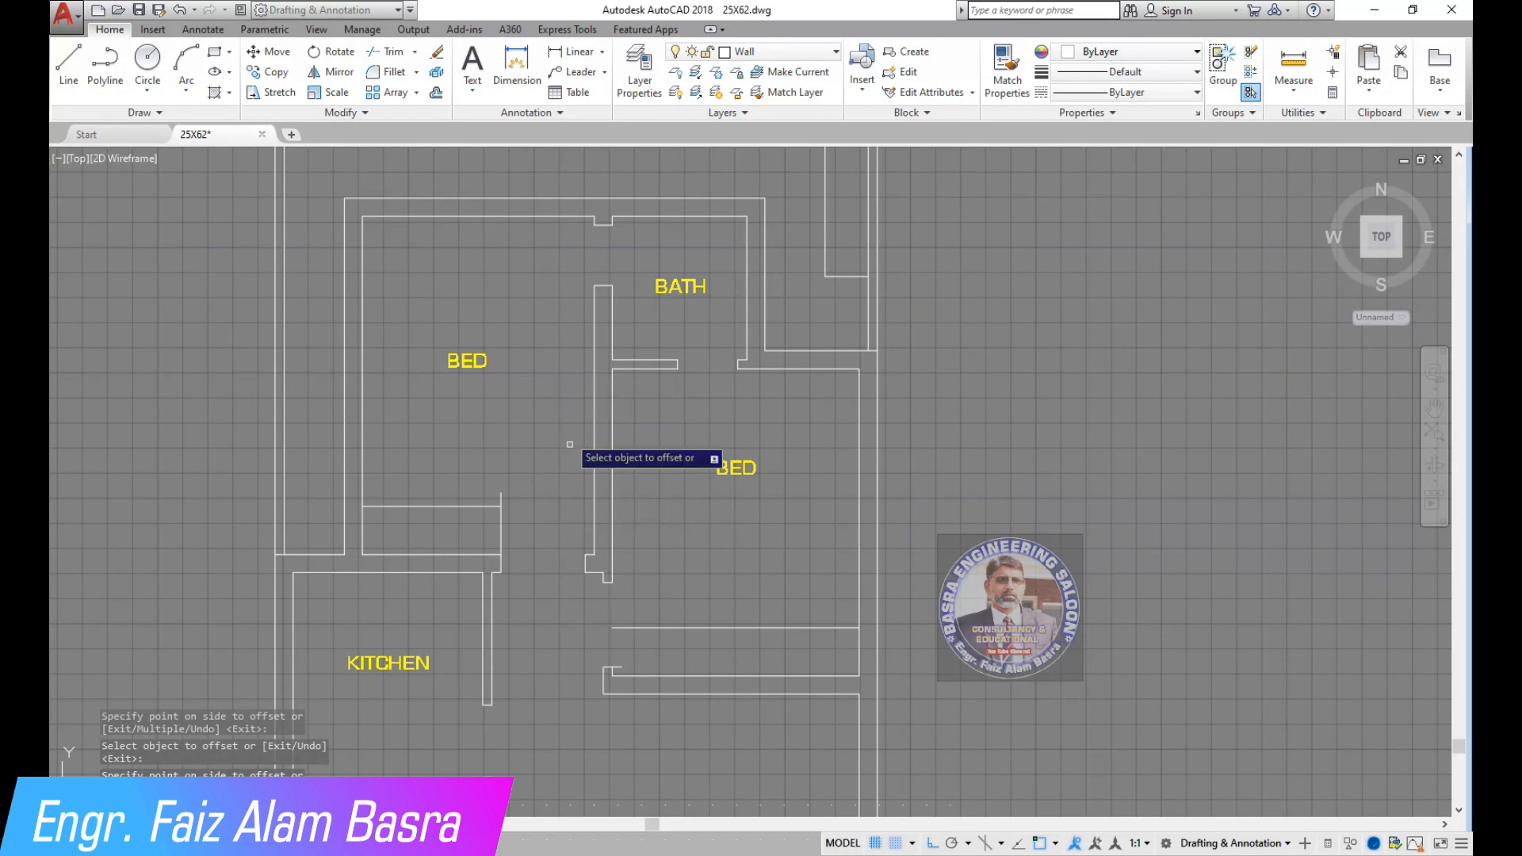
{"action": "scroll", "coordinate": [627, 673], "scroll_direction": "up", "scroll_amount": 5}
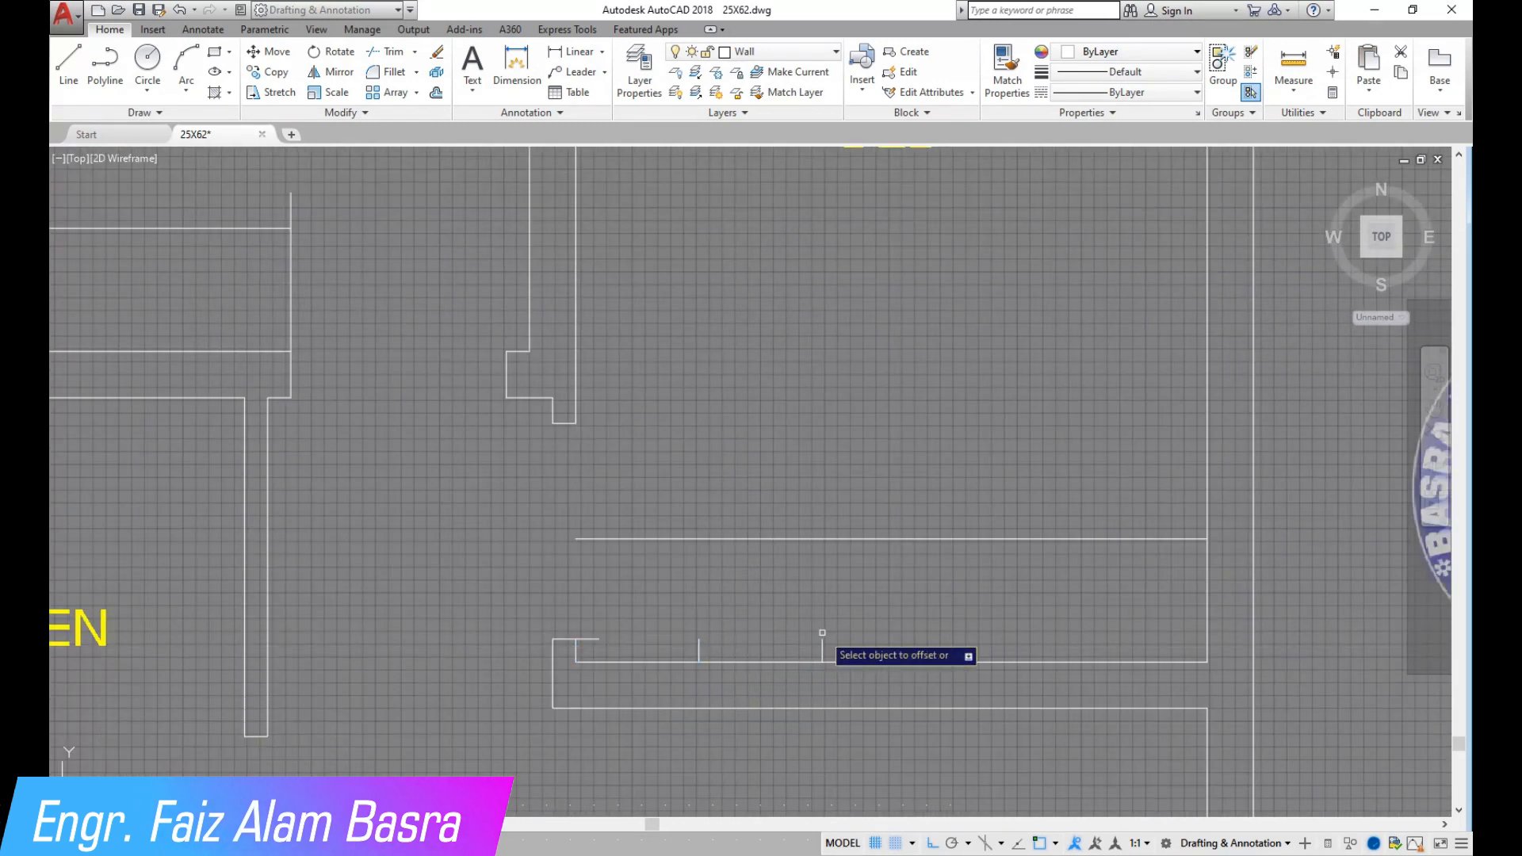
{"action": "scroll", "coordinate": [764, 569], "scroll_direction": "down", "scroll_amount": 2}
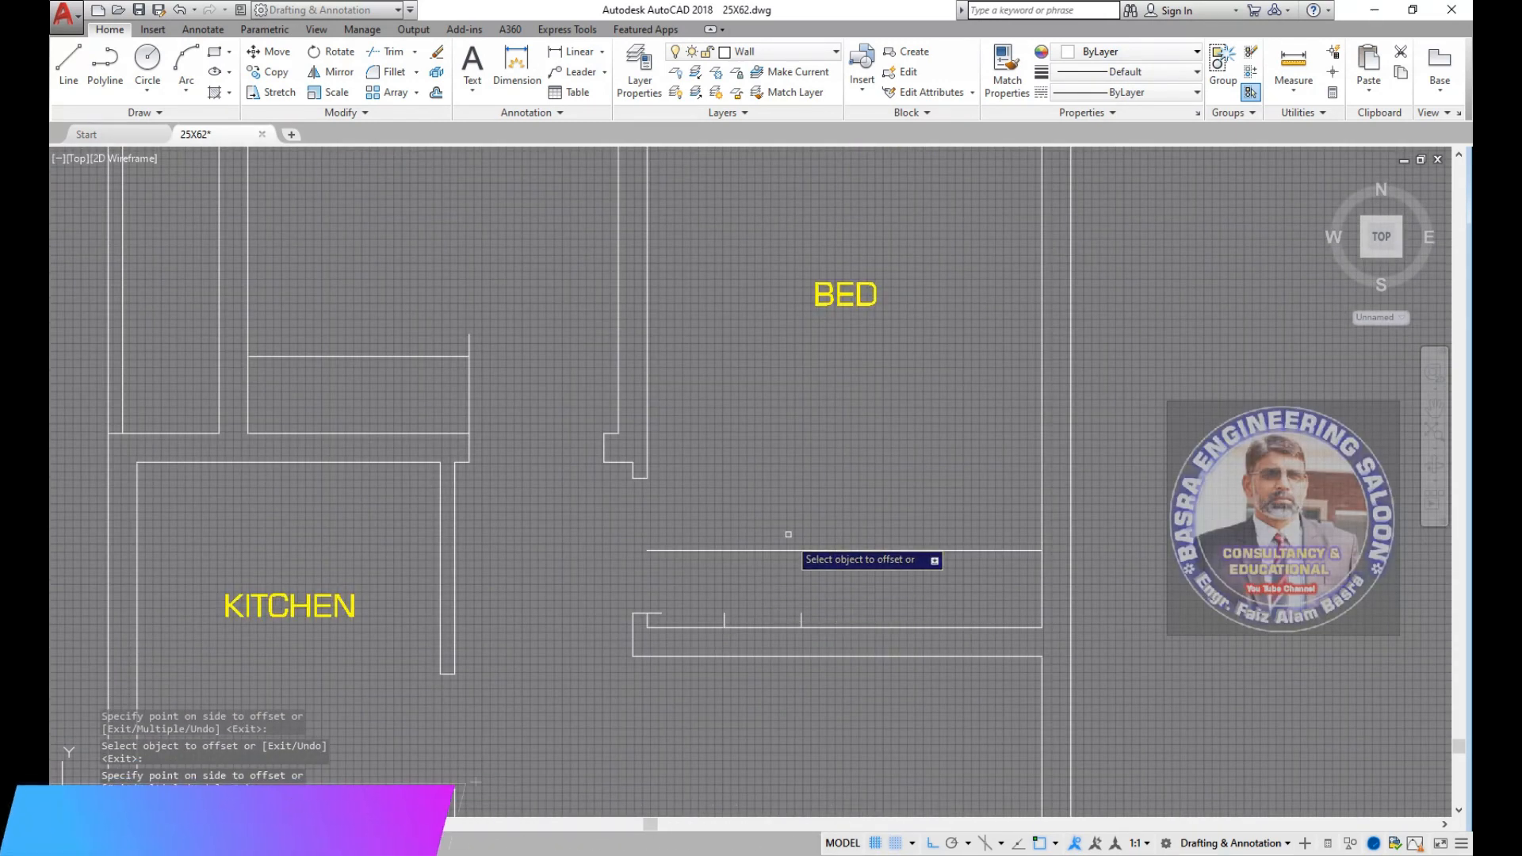
{"action": "left_click", "coordinate": [405, 111]}
{"action": "left_click", "coordinate": [799, 610]}
{"action": "right_click", "coordinate": [580, 539]}
{"action": "left_click", "coordinate": [593, 549]}
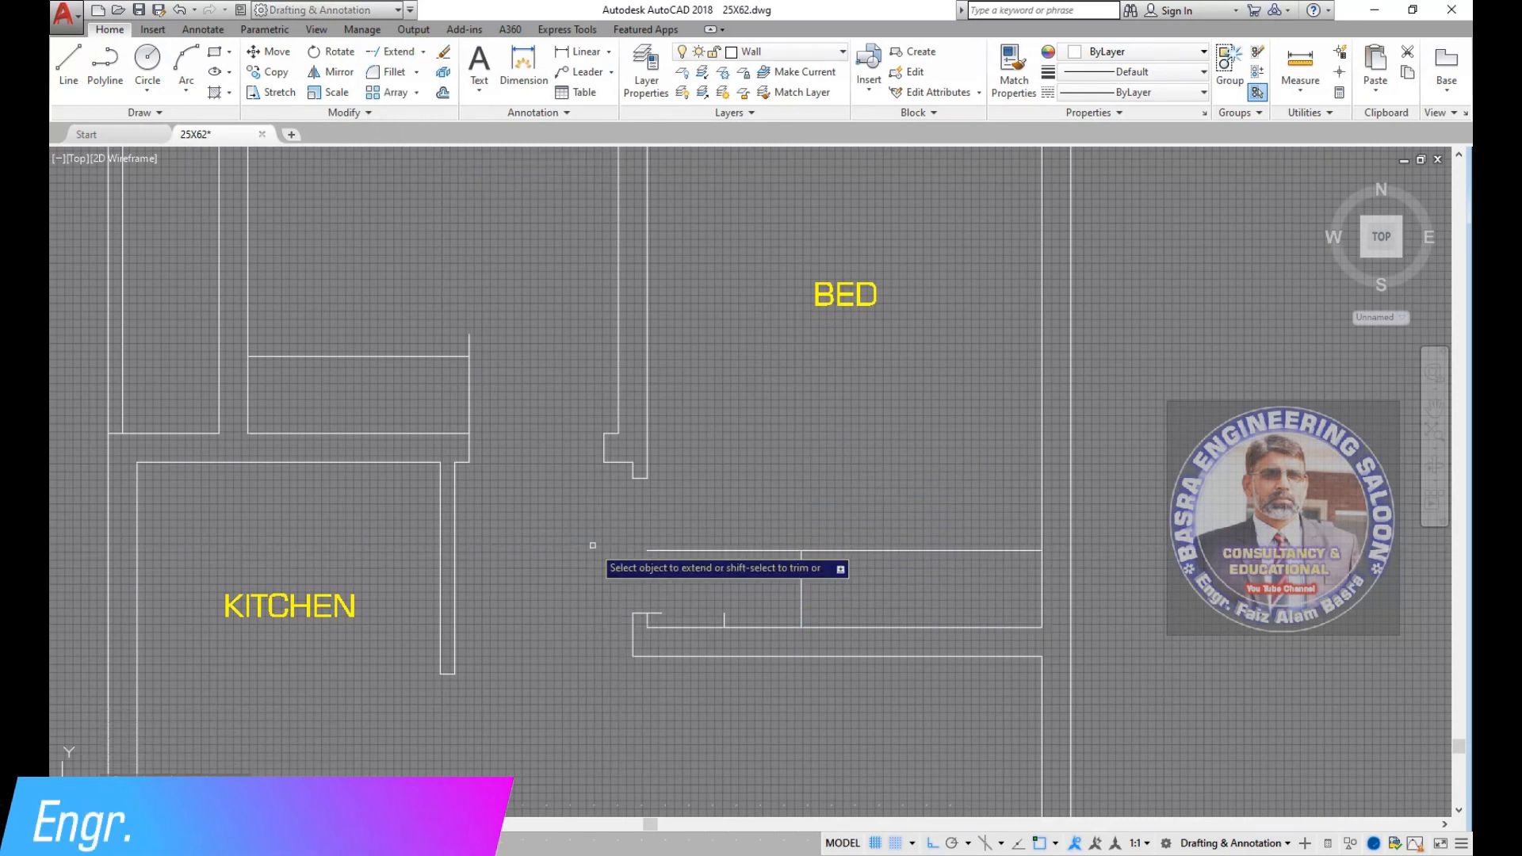
Offset the end lines of both bedroom cupboards by 4.5 inches to form their side walls.
{"action": "left_click", "coordinate": [441, 93]}
{"action": "key", "text": "Return"}
{"action": "left_click", "coordinate": [470, 407]}
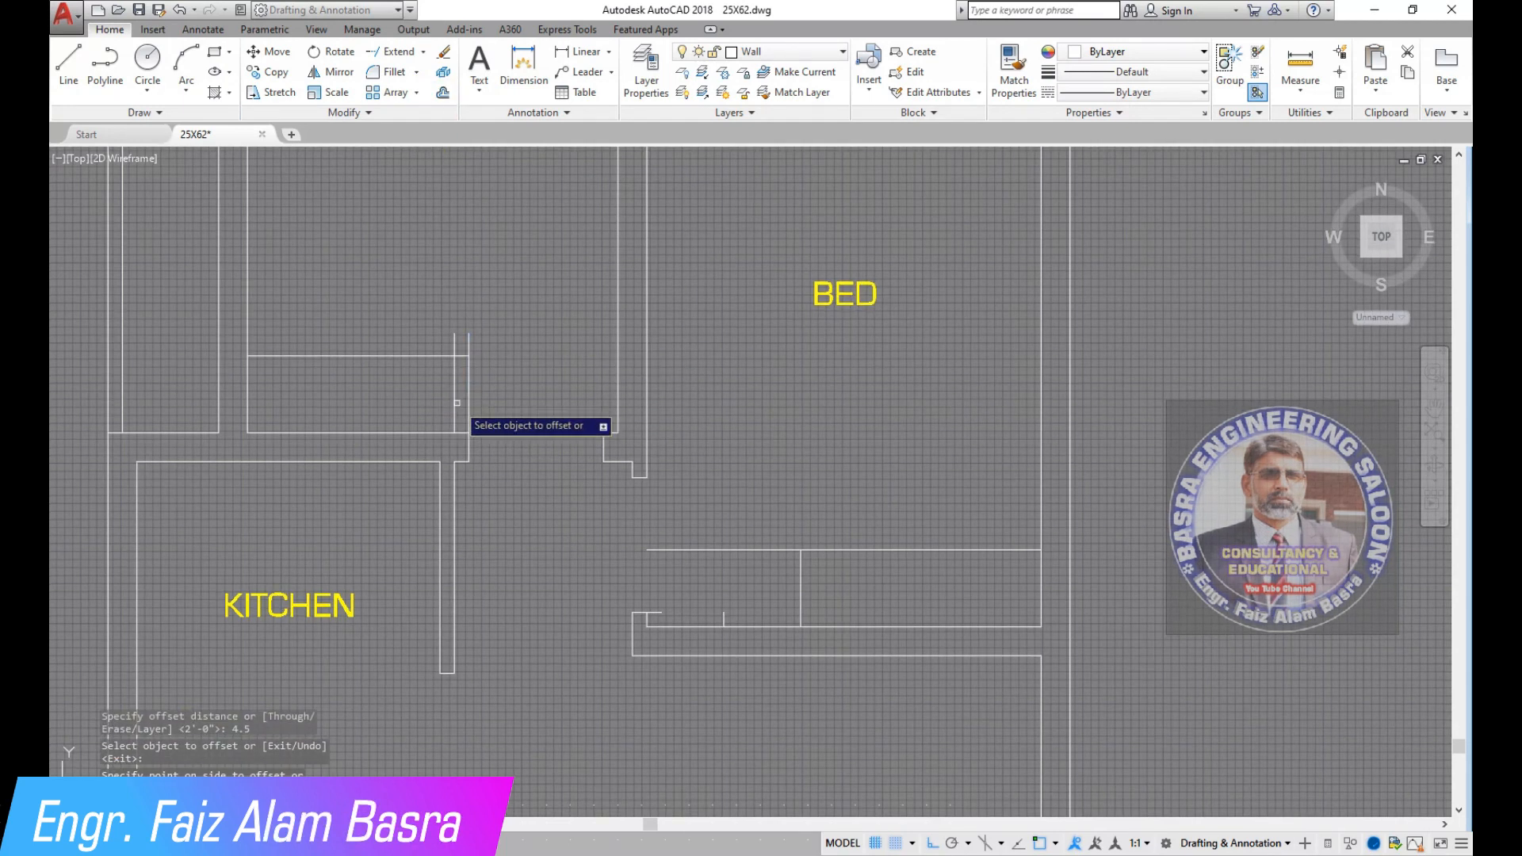
{"action": "left_click", "coordinate": [800, 610]}
{"action": "left_click", "coordinate": [821, 575]}
{"action": "right_click", "coordinate": [756, 423]}
{"action": "left_click", "coordinate": [793, 442]}
Trim the overhanging lines at the front corner of the left bedroom's cupboard.
{"action": "left_click", "coordinate": [422, 52]}
{"action": "left_click", "coordinate": [386, 72]}
{"action": "right_click", "coordinate": [499, 321]}
{"action": "scroll", "coordinate": [469, 355], "scroll_direction": "up", "scroll_amount": 3}
{"action": "left_click", "coordinate": [516, 346]}
{"action": "left_click", "coordinate": [381, 266]}
{"action": "left_click", "coordinate": [455, 347]}
{"action": "left_click", "coordinate": [450, 365]}
Trim the overhanging lines around the right bedroom's cupboard and remove the short leftover lines beside its doorway.
{"action": "scroll", "coordinate": [442, 321], "scroll_direction": "down", "scroll_amount": 1}
{"action": "scroll", "coordinate": [557, 438], "scroll_direction": "down", "scroll_amount": 2}
{"action": "scroll", "coordinate": [822, 658], "scroll_direction": "up", "scroll_amount": 5}
{"action": "left_click", "coordinate": [847, 661]}
{"action": "left_click", "coordinate": [833, 469]}
{"action": "left_click", "coordinate": [556, 665]}
{"action": "left_click", "coordinate": [522, 583]}
{"action": "right_click", "coordinate": [608, 572]}
{"action": "left_click", "coordinate": [654, 589]}
{"action": "left_click", "coordinate": [714, 663]}
{"action": "left_click", "coordinate": [614, 578]}
Measure the inner width of the right bedroom's cupboard with a linear dimension.
{"action": "left_click", "coordinate": [561, 52]}
{"action": "scroll", "coordinate": [514, 373], "scroll_direction": "down", "scroll_amount": 2}
{"action": "left_click", "coordinate": [772, 448]}
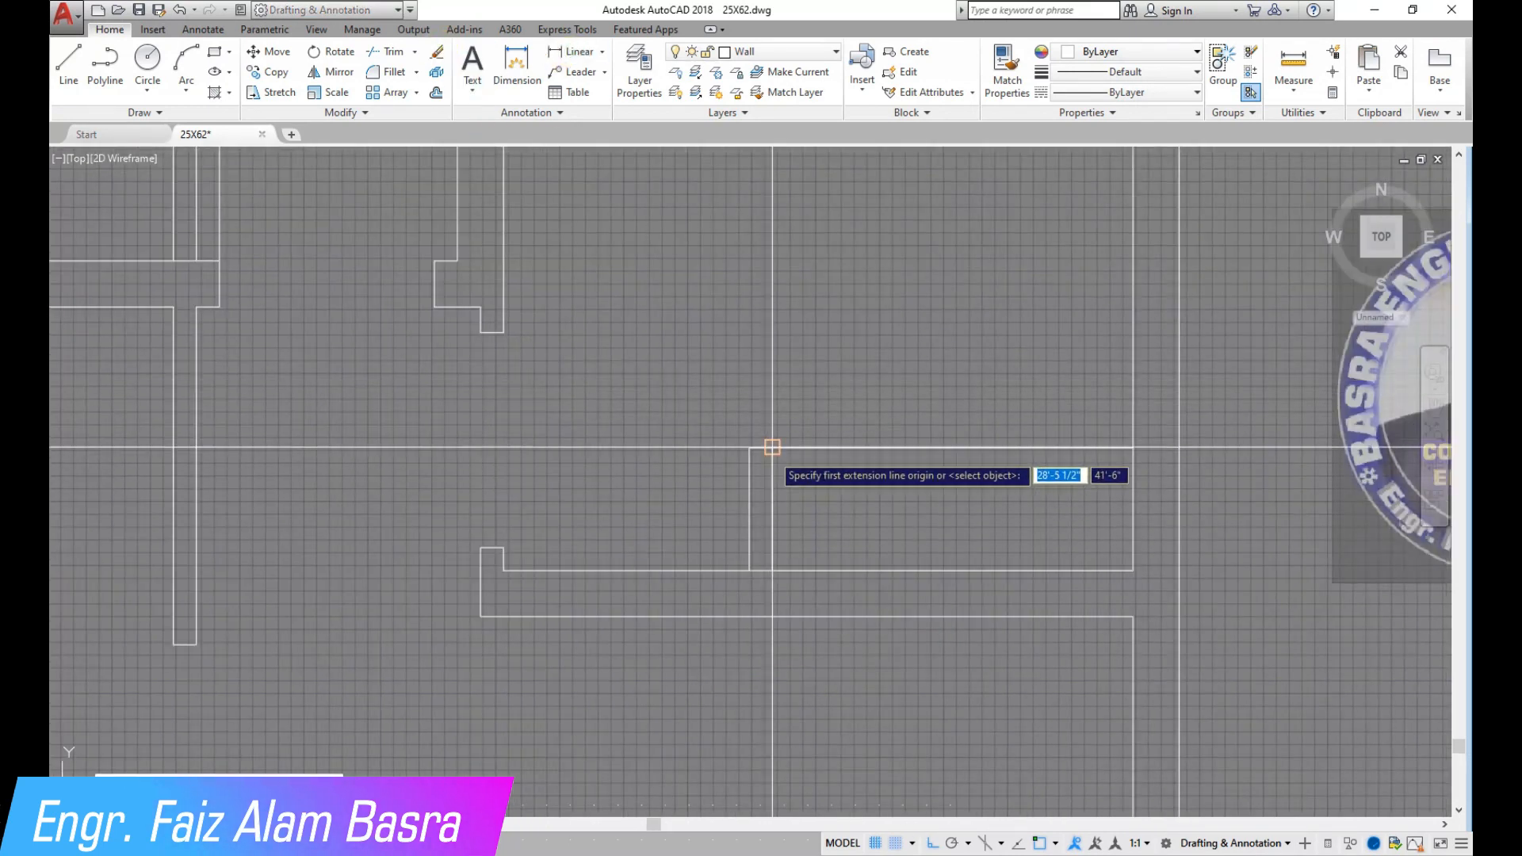
{"action": "left_click", "coordinate": [1134, 448]}
{"action": "key", "text": "Escape"}
{"action": "scroll", "coordinate": [1205, 476], "scroll_direction": "down", "scroll_amount": 2}
Erase the leftover vertical line above the left bedroom's door jamb beside the cupboard.
{"action": "middle_click_drag", "start_coordinate": [836, 327], "coordinate": [1033, 382]}
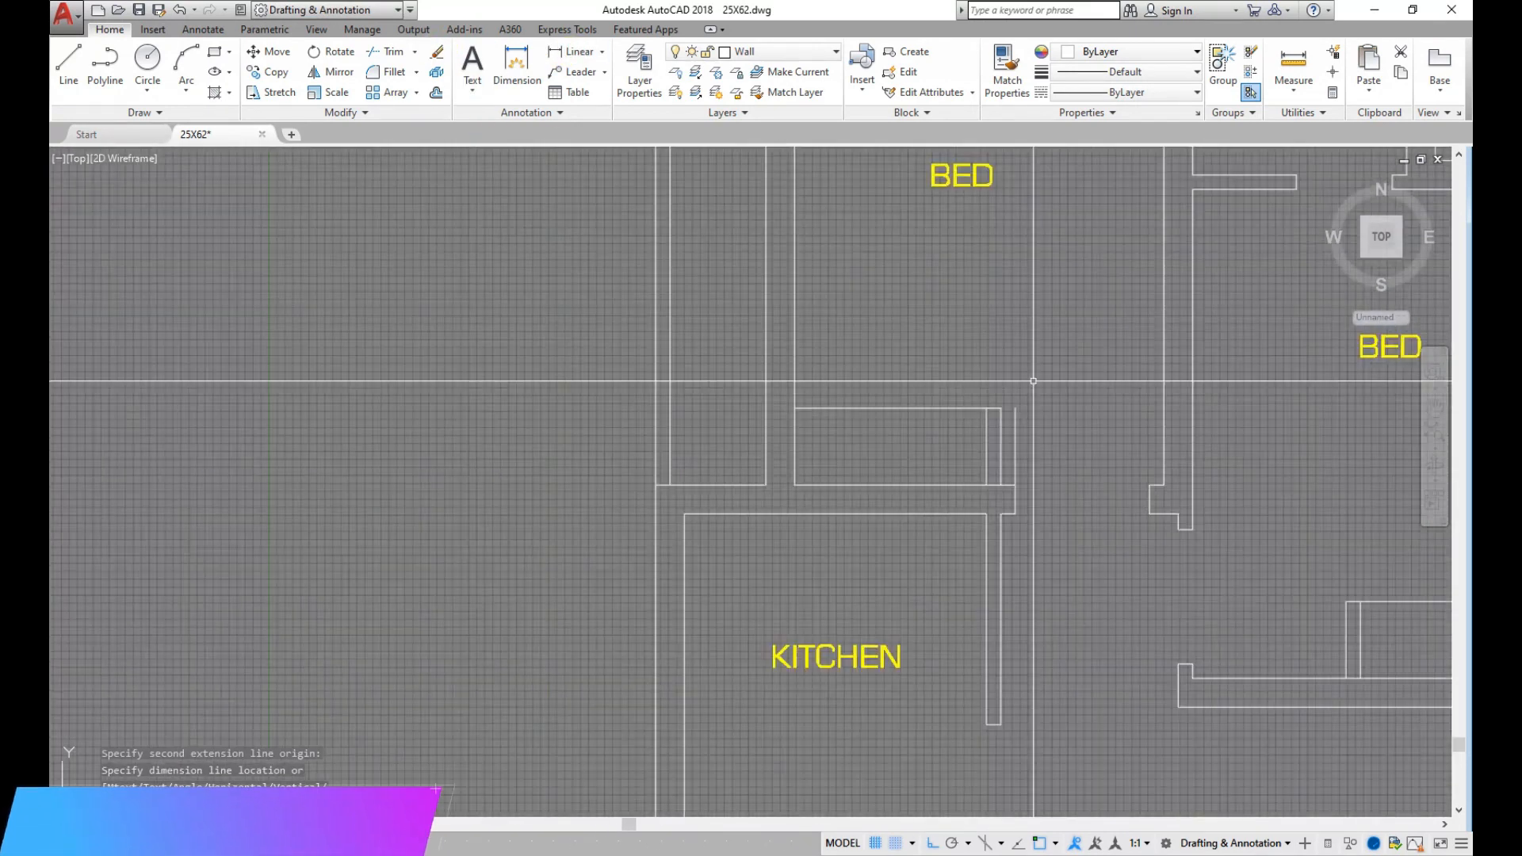
{"action": "scroll", "coordinate": [1033, 382], "scroll_direction": "up", "scroll_amount": 2}
{"action": "left_click", "coordinate": [1015, 397]}
{"action": "left_click", "coordinate": [995, 452]}
Dimension the inner width of the left bedroom's cupboard, then erase that dimension.
{"action": "left_click", "coordinate": [575, 52]}
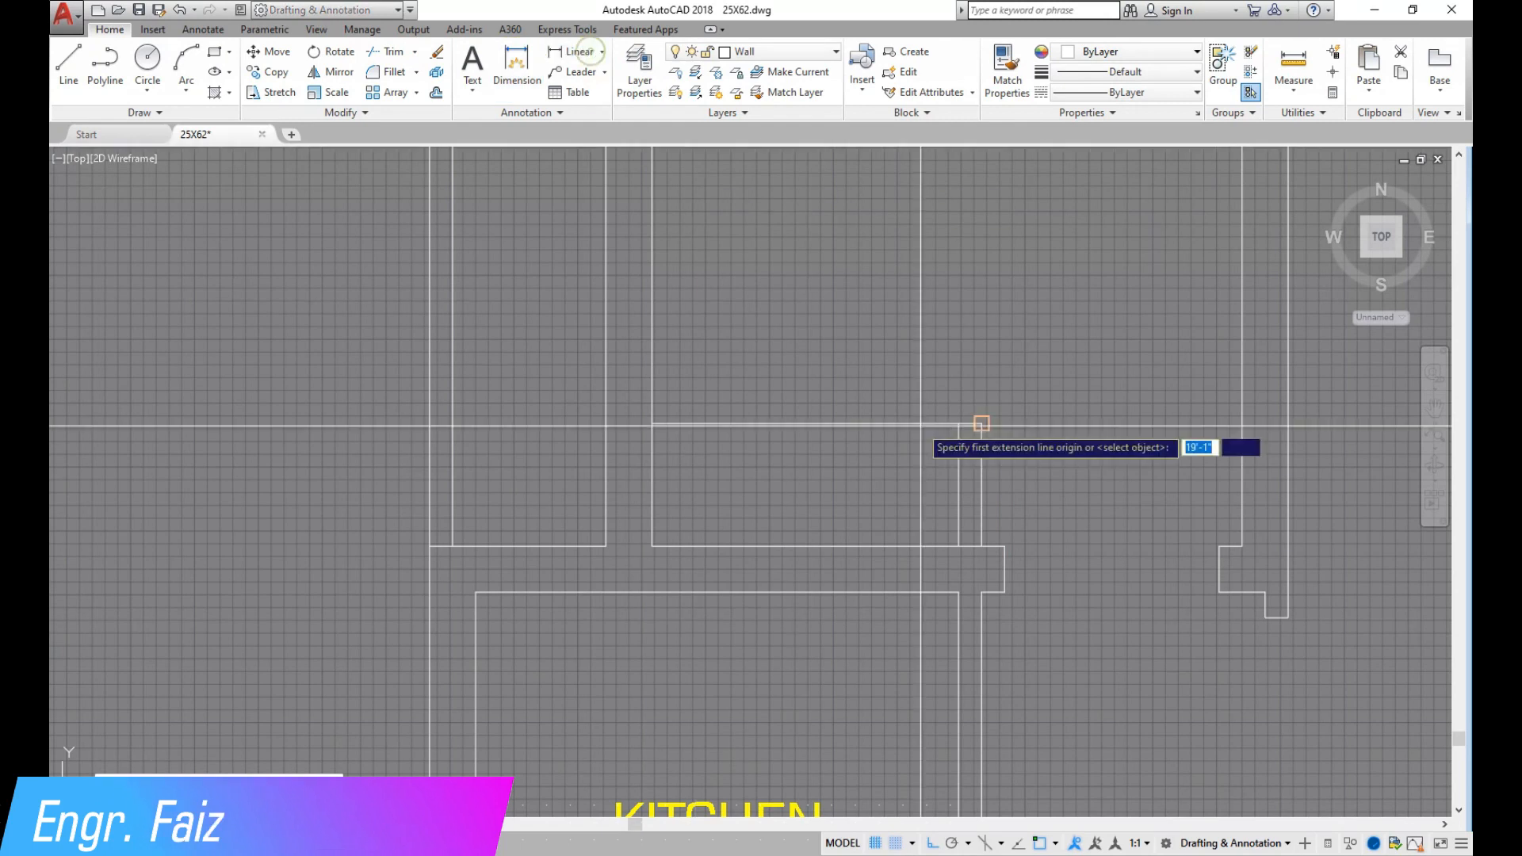
{"action": "left_click", "coordinate": [958, 425]}
{"action": "left_click", "coordinate": [653, 424]}
{"action": "left_click", "coordinate": [669, 375]}
{"action": "scroll", "coordinate": [445, 503], "scroll_direction": "down", "scroll_amount": 3}
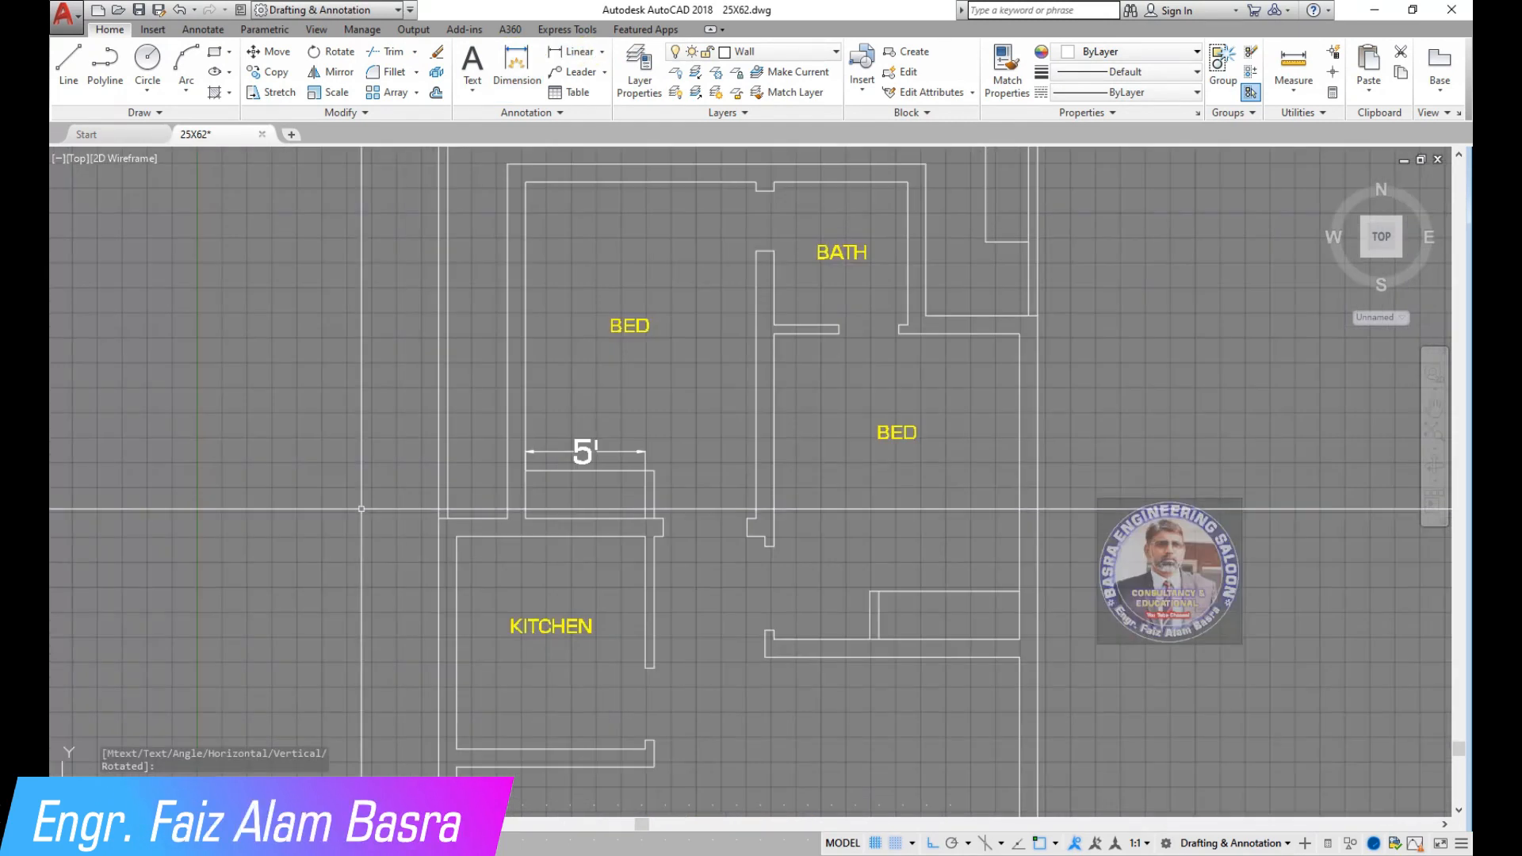
{"action": "scroll", "coordinate": [651, 509], "scroll_direction": "up", "scroll_amount": 1}
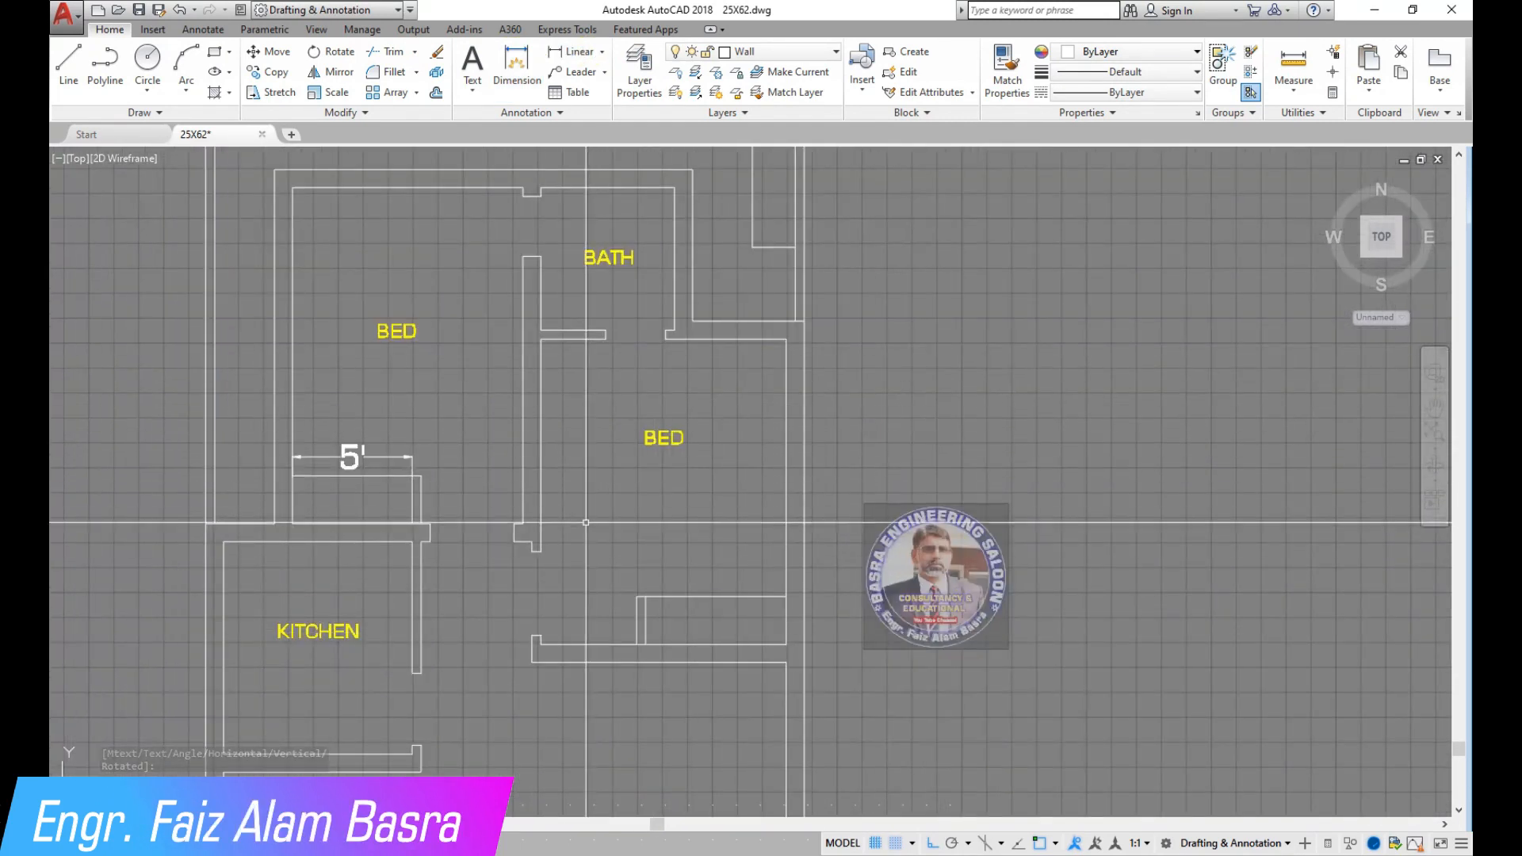
{"action": "scroll", "coordinate": [365, 487], "scroll_direction": "up", "scroll_amount": 2}
{"action": "left_click", "coordinate": [404, 421]}
{"action": "left_click", "coordinate": [367, 367]}
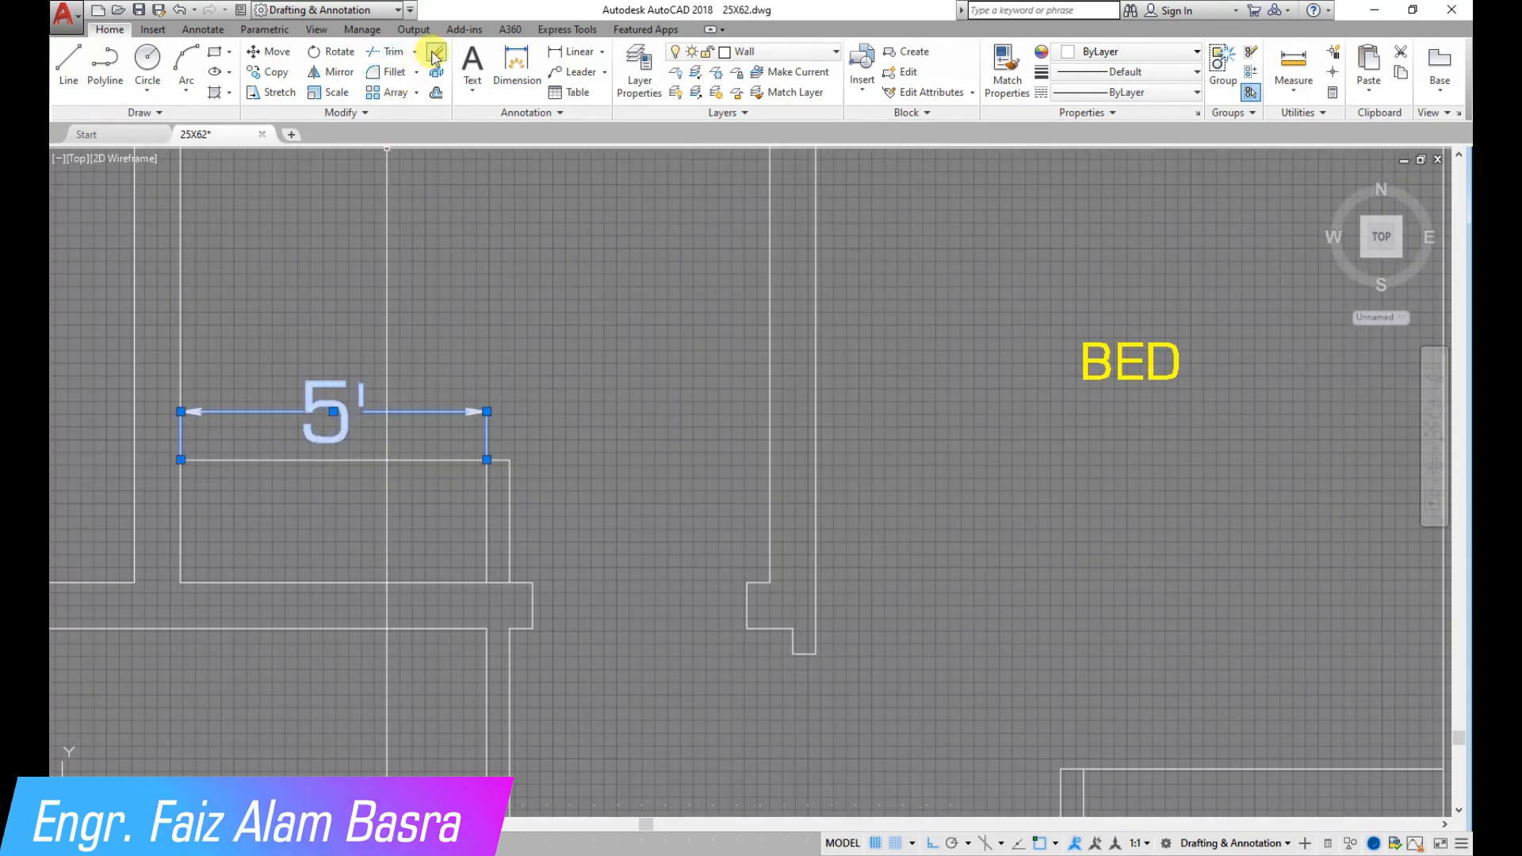
Draw a diagonal across the left bedroom's cupboard and trim the wall lines crossing the base of both cupboards' side walls.
{"action": "left_click", "coordinate": [66, 69]}
{"action": "left_click", "coordinate": [181, 460]}
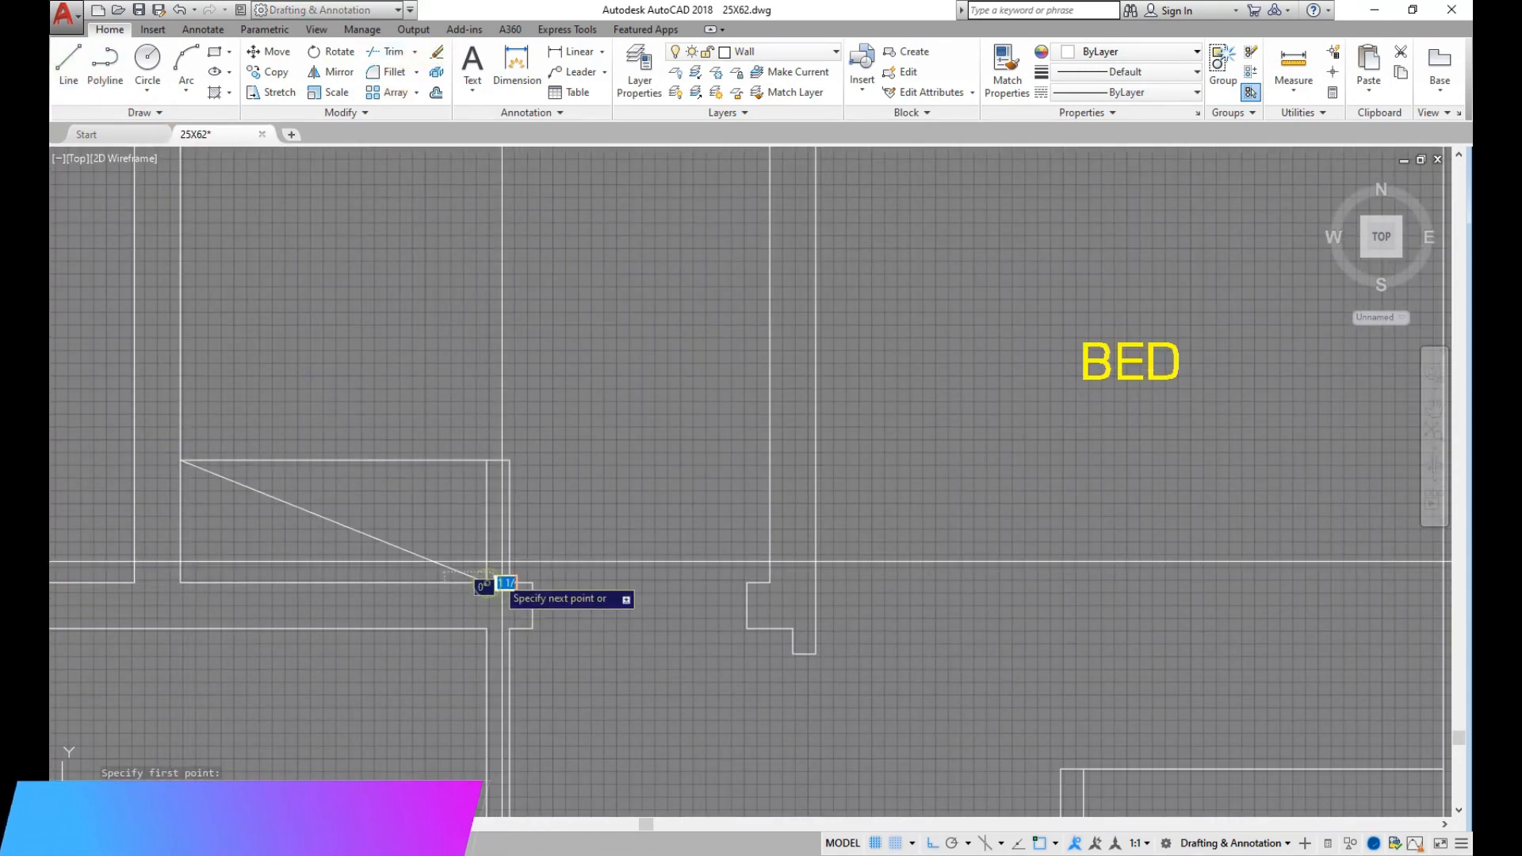
{"action": "left_click", "coordinate": [486, 582]}
{"action": "scroll", "coordinate": [508, 595], "scroll_direction": "down", "scroll_amount": 4}
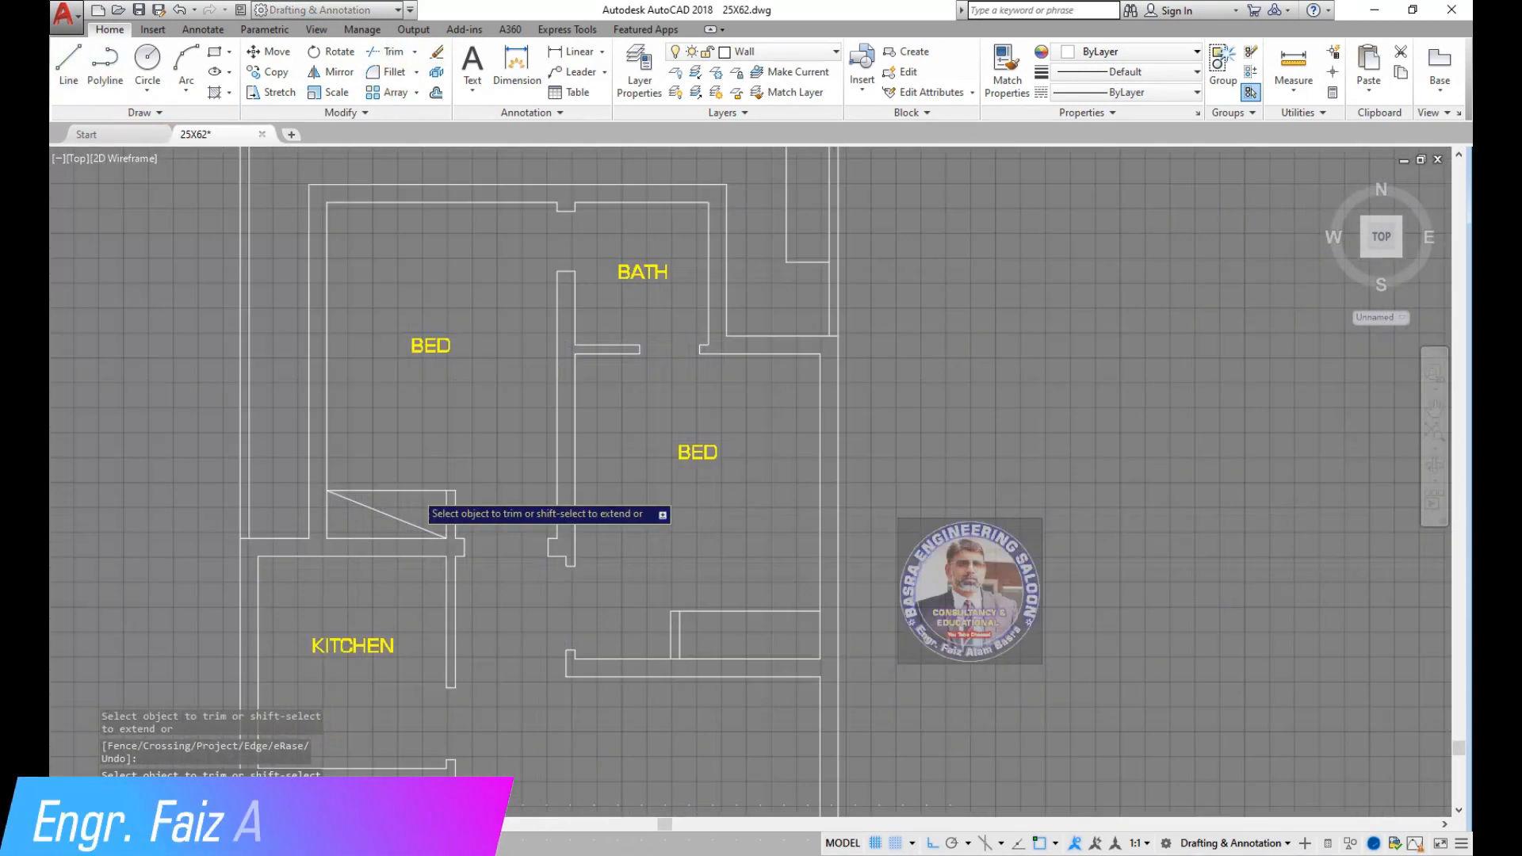
{"action": "scroll", "coordinate": [444, 516], "scroll_direction": "up", "scroll_amount": 6}
Draw a diagonal across the right bedroom's cupboard from its lower inner corner to the opposite upper corner.
{"action": "left_click", "coordinate": [68, 63]}
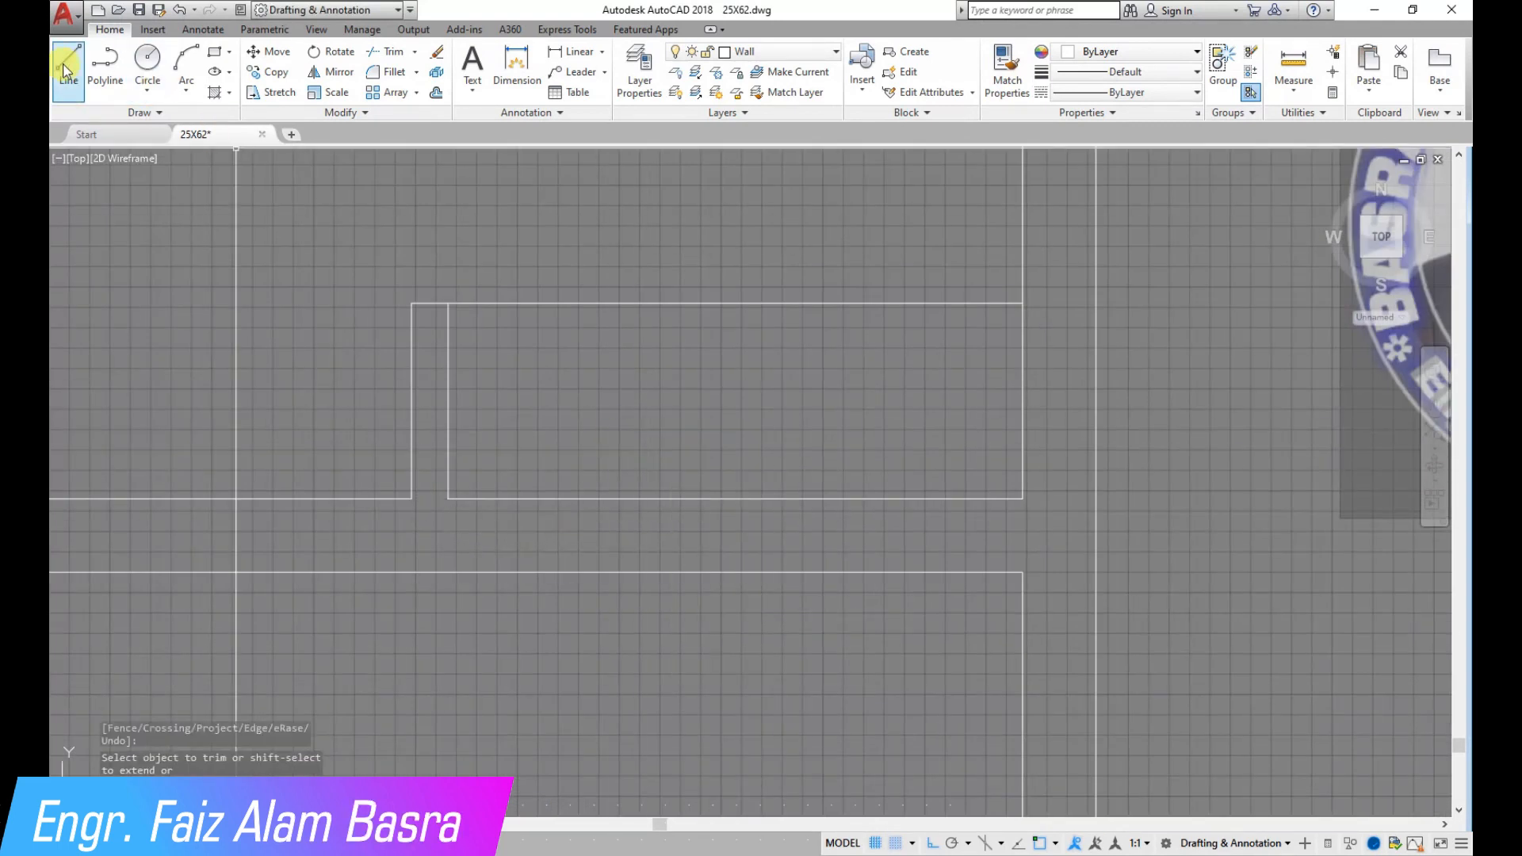
{"action": "left_click", "coordinate": [448, 498]}
{"action": "left_click", "coordinate": [1023, 303]}
{"action": "scroll", "coordinate": [906, 524], "scroll_direction": "down", "scroll_amount": 4}
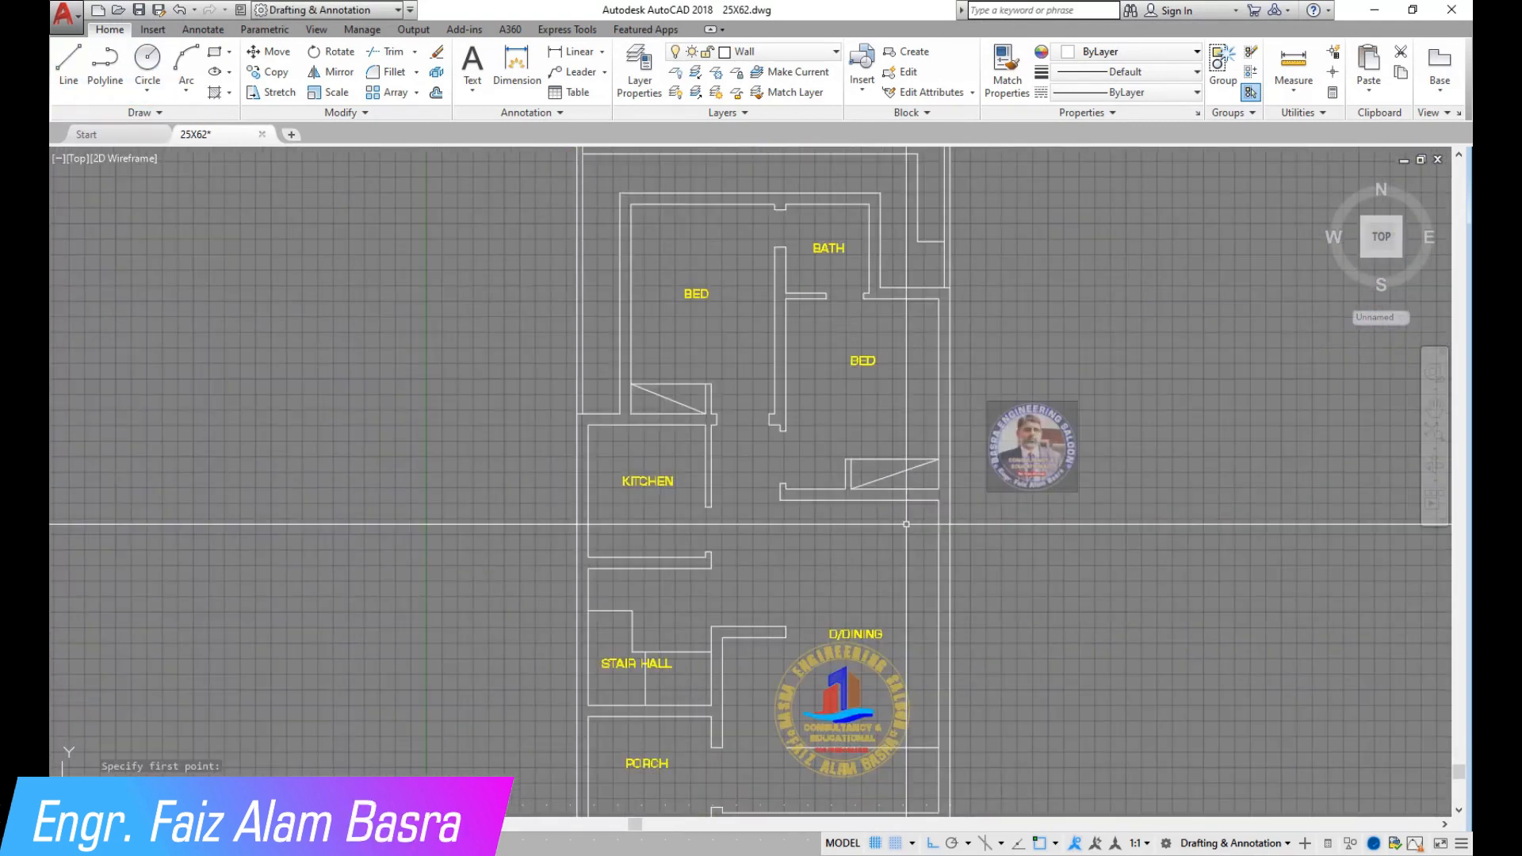
Extend the bath's outer wall line down to the right bedroom's wall and the left bedroom's outer wall line down to the kitchen.
{"action": "scroll", "coordinate": [929, 399], "scroll_direction": "up", "scroll_amount": 2}
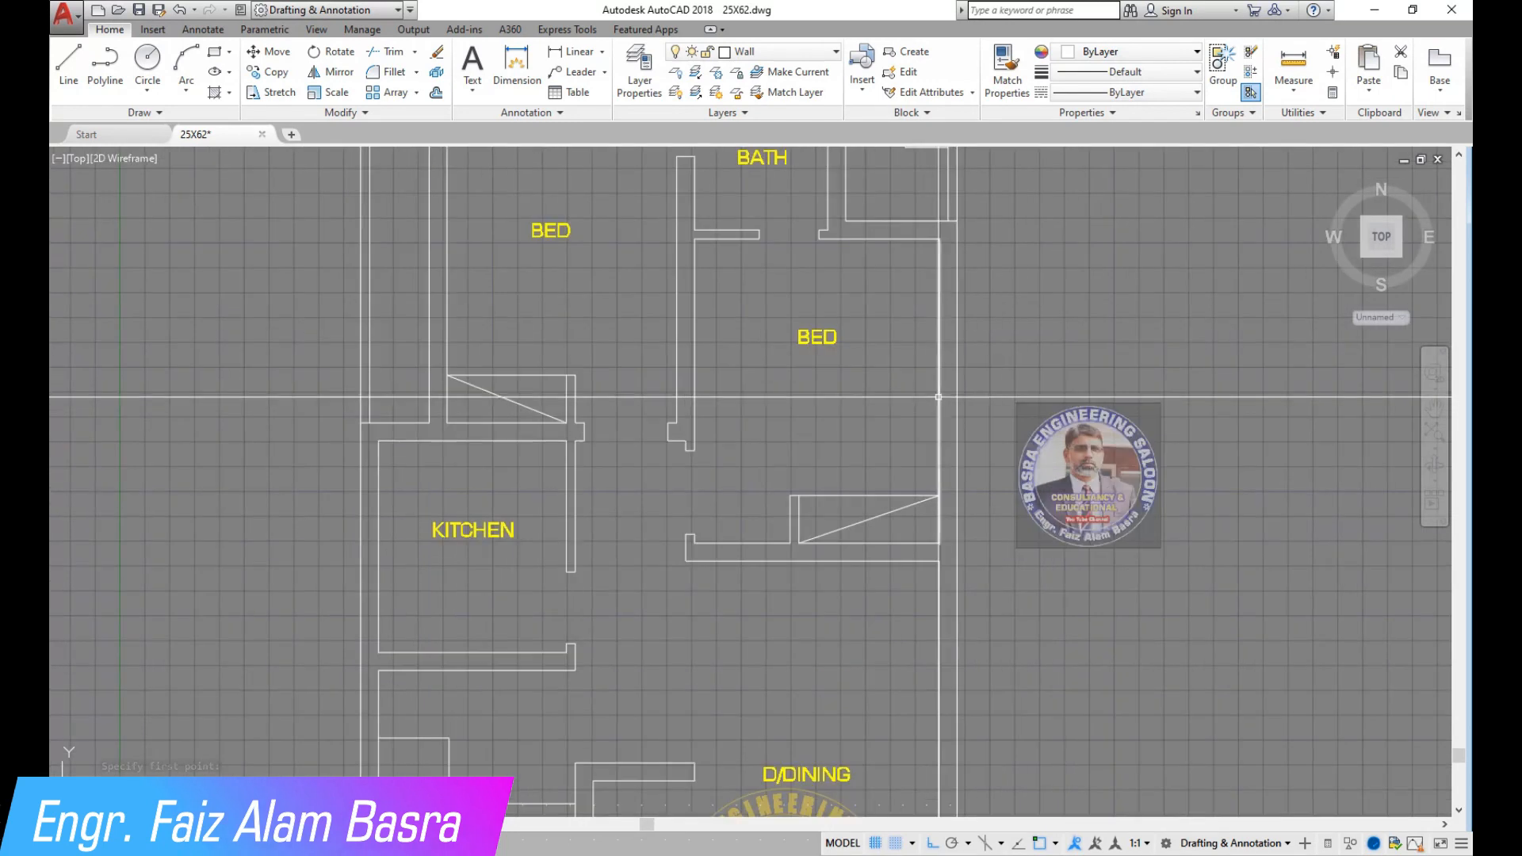
{"action": "scroll", "coordinate": [911, 159], "scroll_direction": "up", "scroll_amount": 2}
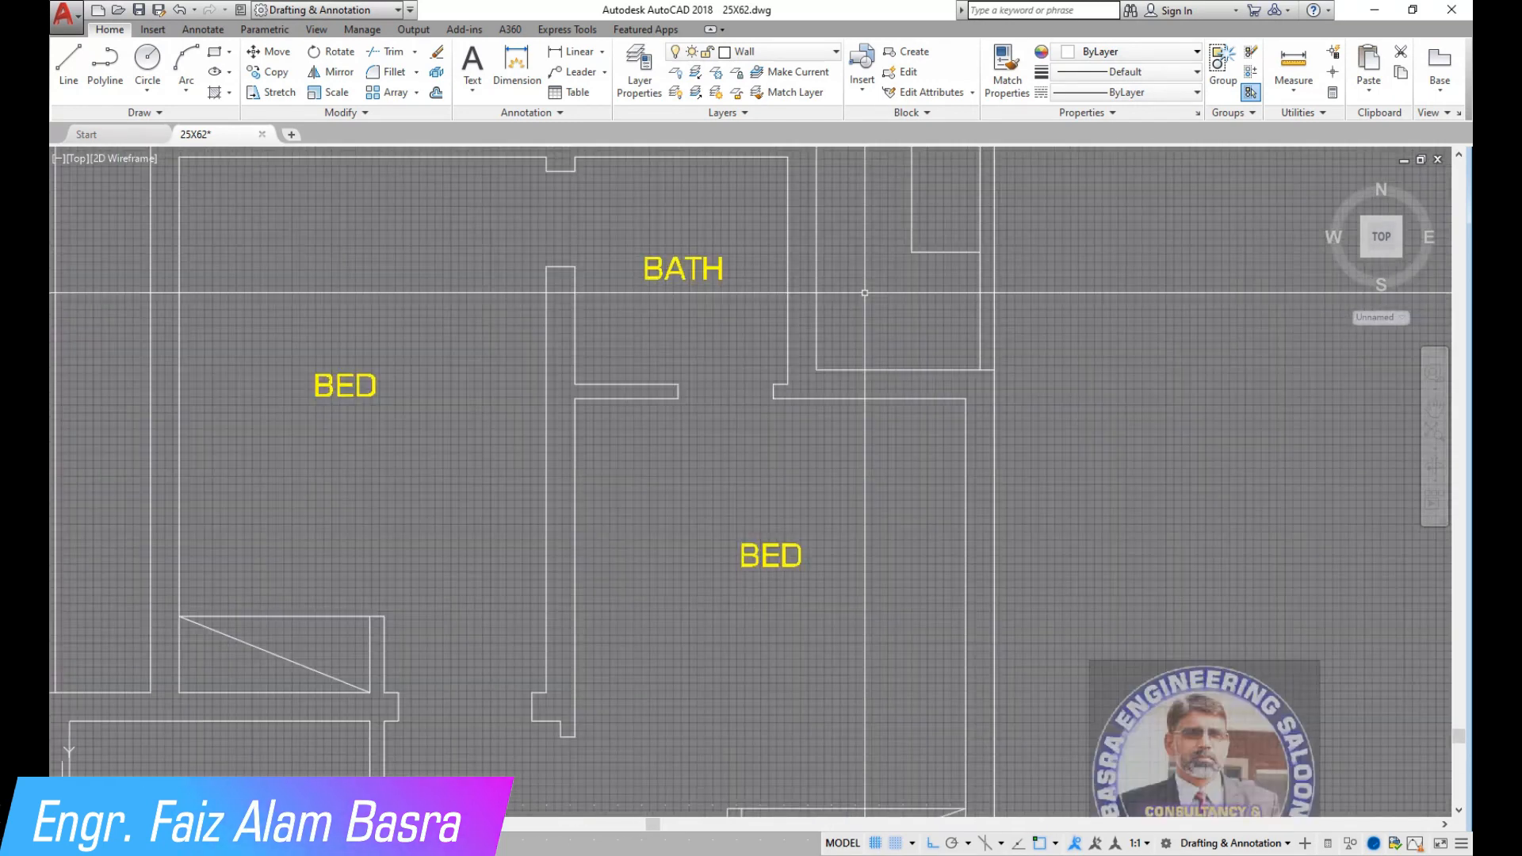
{"action": "left_click", "coordinate": [415, 53]}
{"action": "left_click", "coordinate": [399, 97]}
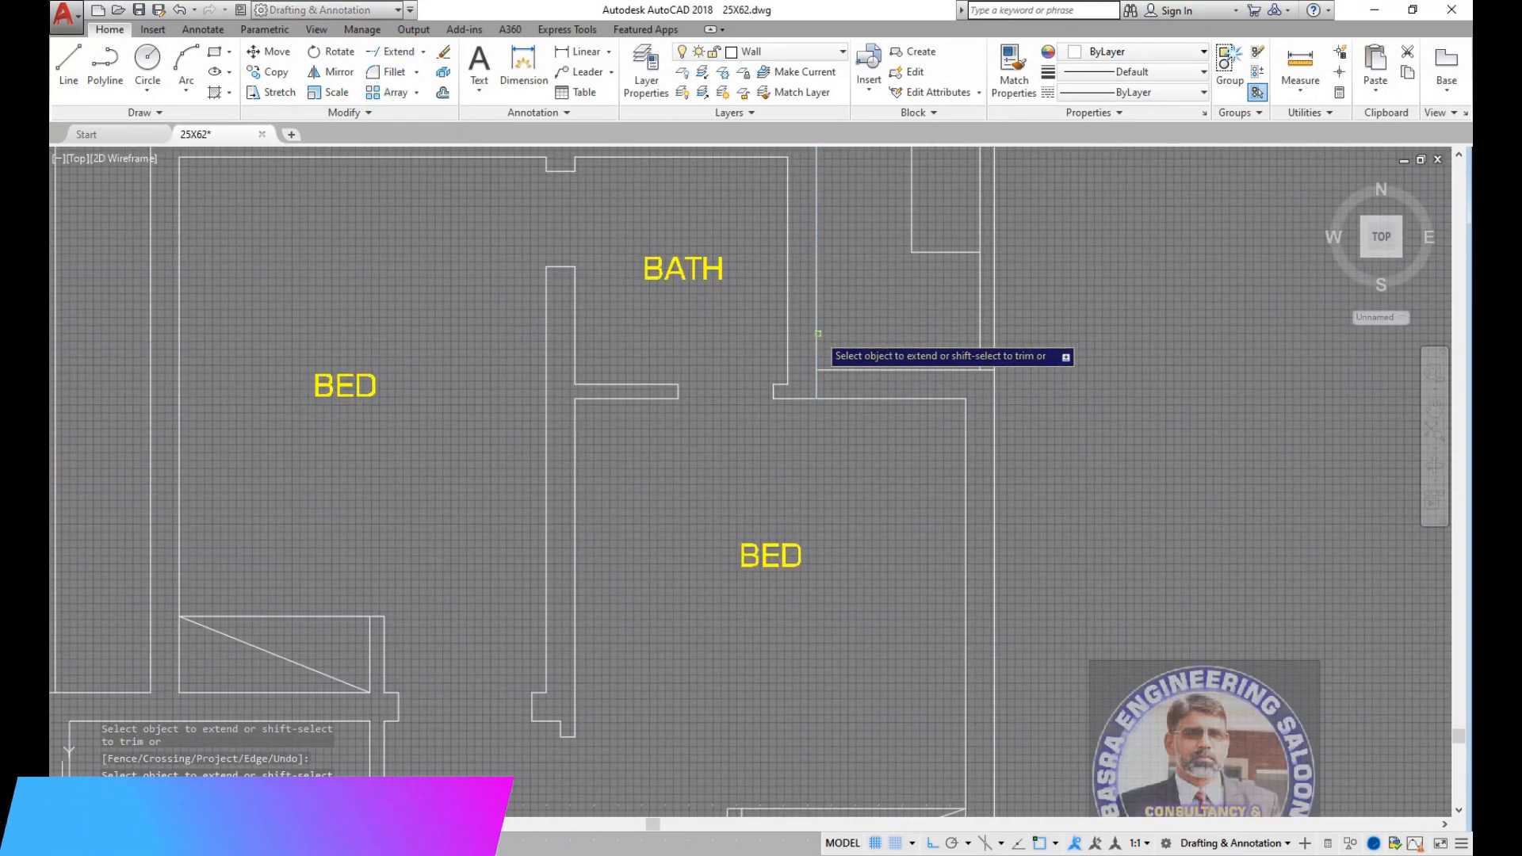
{"action": "scroll", "coordinate": [817, 334], "scroll_direction": "down", "scroll_amount": 2}
{"action": "scroll", "coordinate": [386, 546], "scroll_direction": "up", "scroll_amount": 4}
{"action": "scroll", "coordinate": [401, 429], "scroll_direction": "down", "scroll_amount": 2}
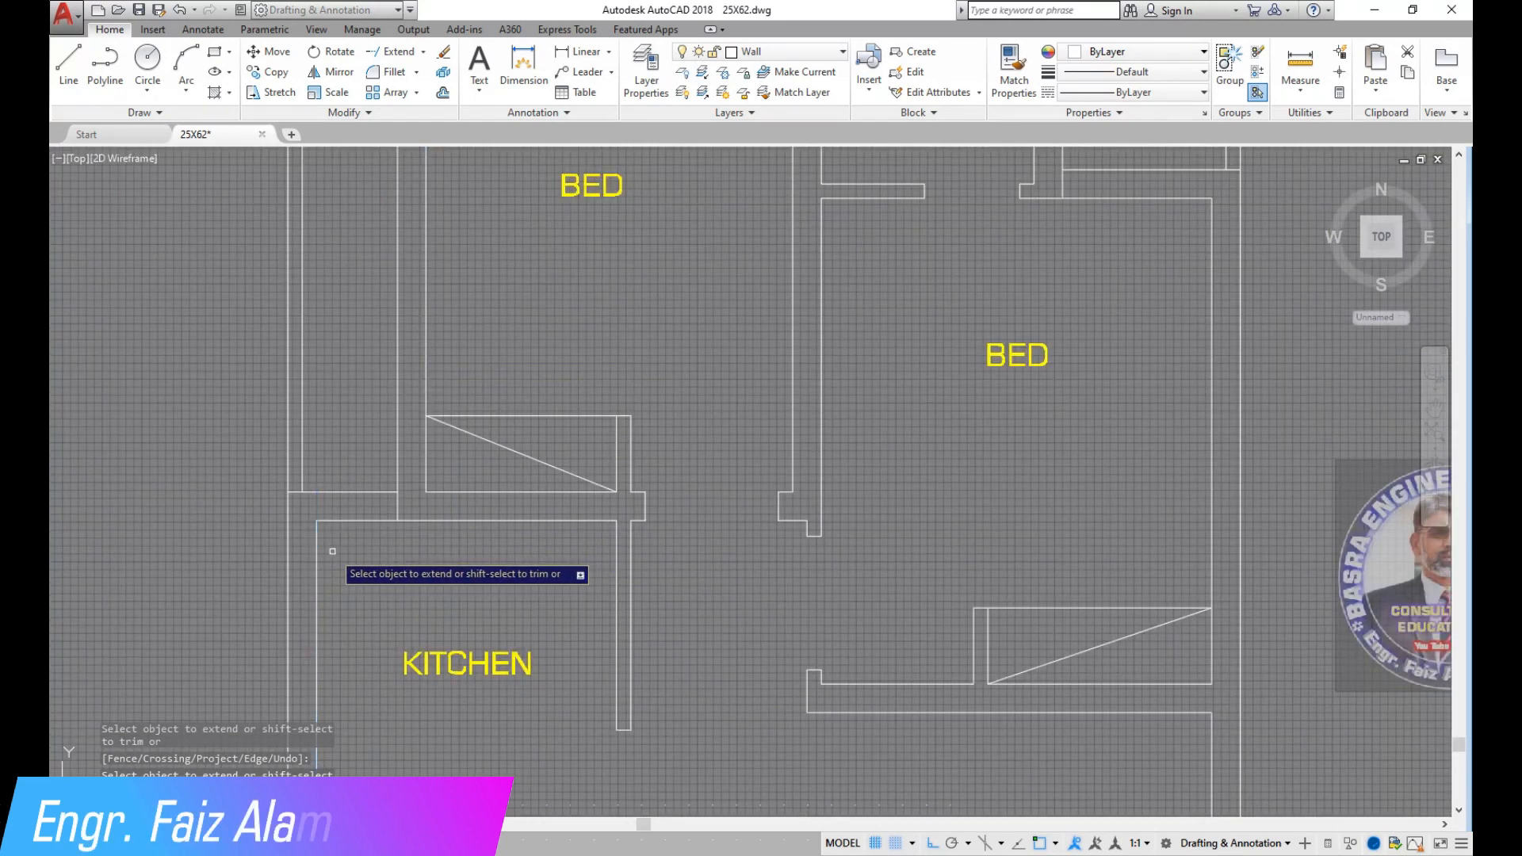
Extend the right bedroom's inner side-wall line up to the exterior wall and the kitchen's inner side-wall line up to the passage edge.
{"action": "scroll", "coordinate": [356, 493], "scroll_direction": "down", "scroll_amount": 3}
{"action": "scroll", "coordinate": [309, 496], "scroll_direction": "up", "scroll_amount": 3}
{"action": "scroll", "coordinate": [316, 500], "scroll_direction": "down", "scroll_amount": 2}
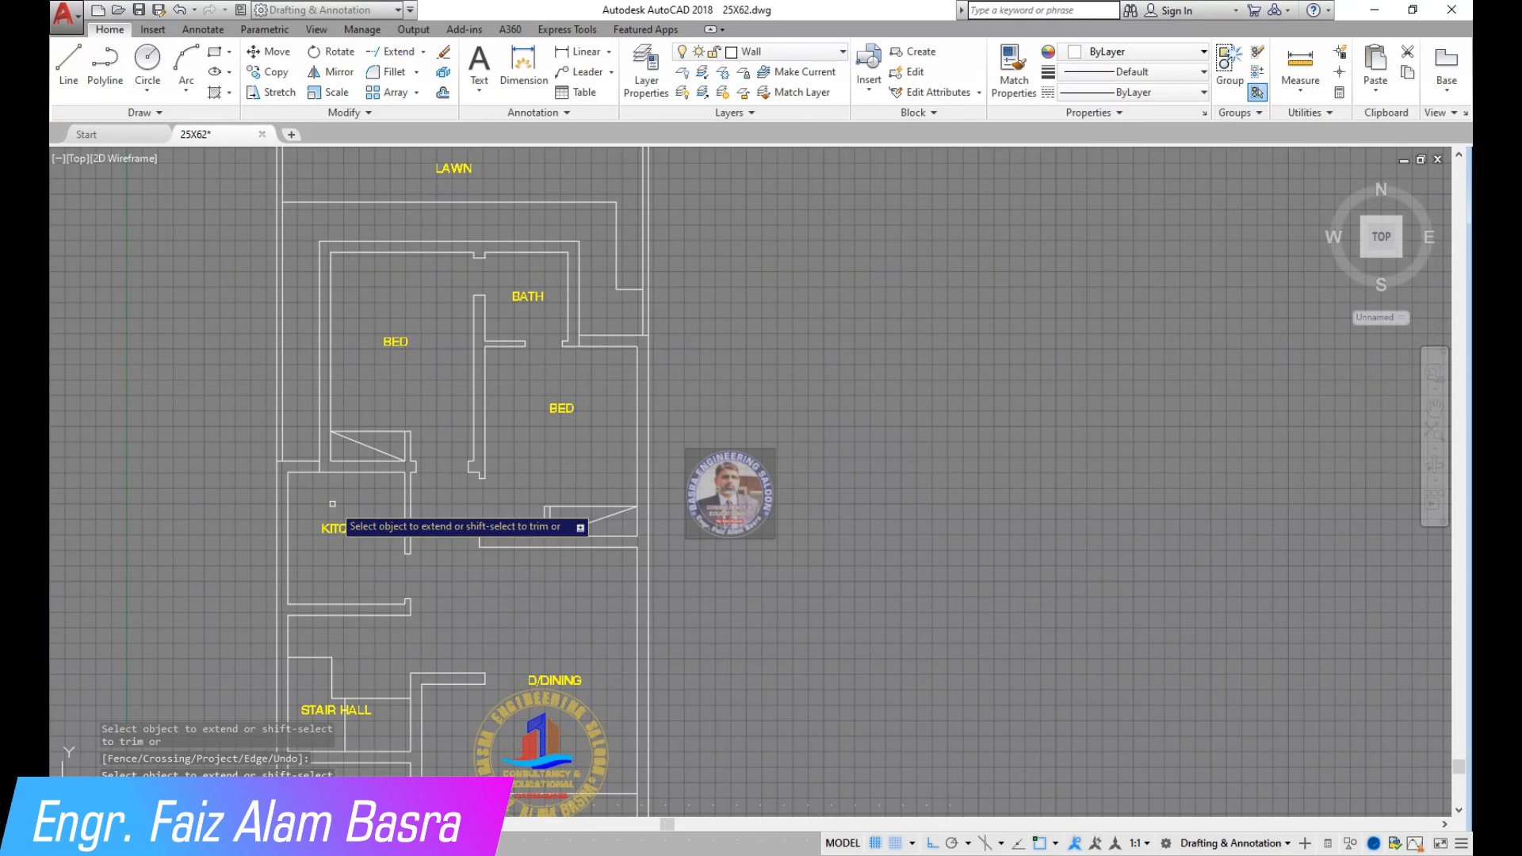
{"action": "scroll", "coordinate": [710, 312], "scroll_direction": "up", "scroll_amount": 4}
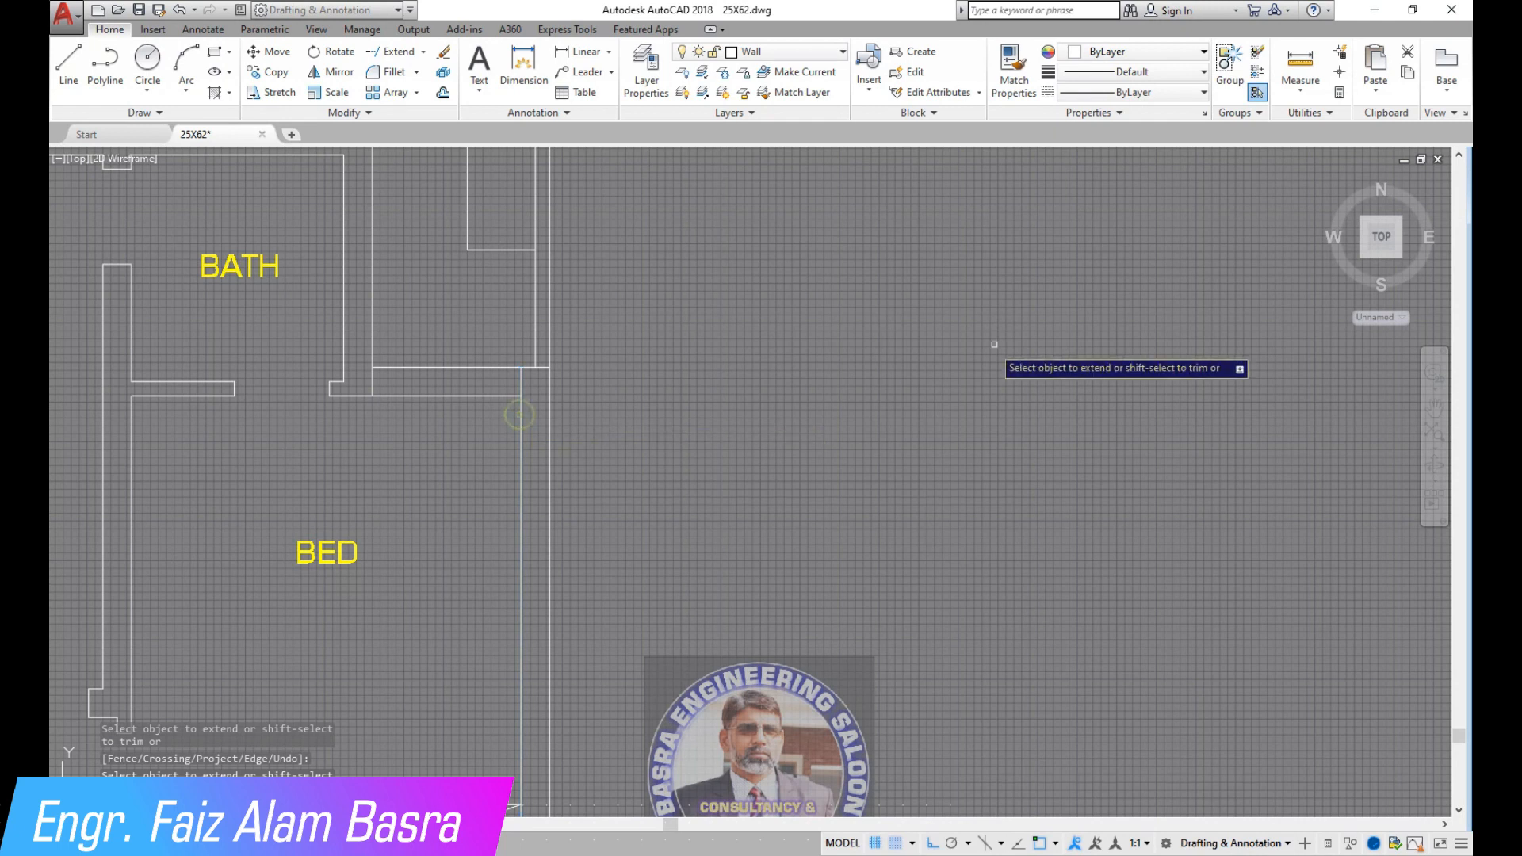
{"action": "scroll", "coordinate": [493, 499], "scroll_direction": "down", "scroll_amount": 5}
{"action": "scroll", "coordinate": [444, 442], "scroll_direction": "up", "scroll_amount": 2}
{"action": "scroll", "coordinate": [383, 454], "scroll_direction": "down", "scroll_amount": 2}
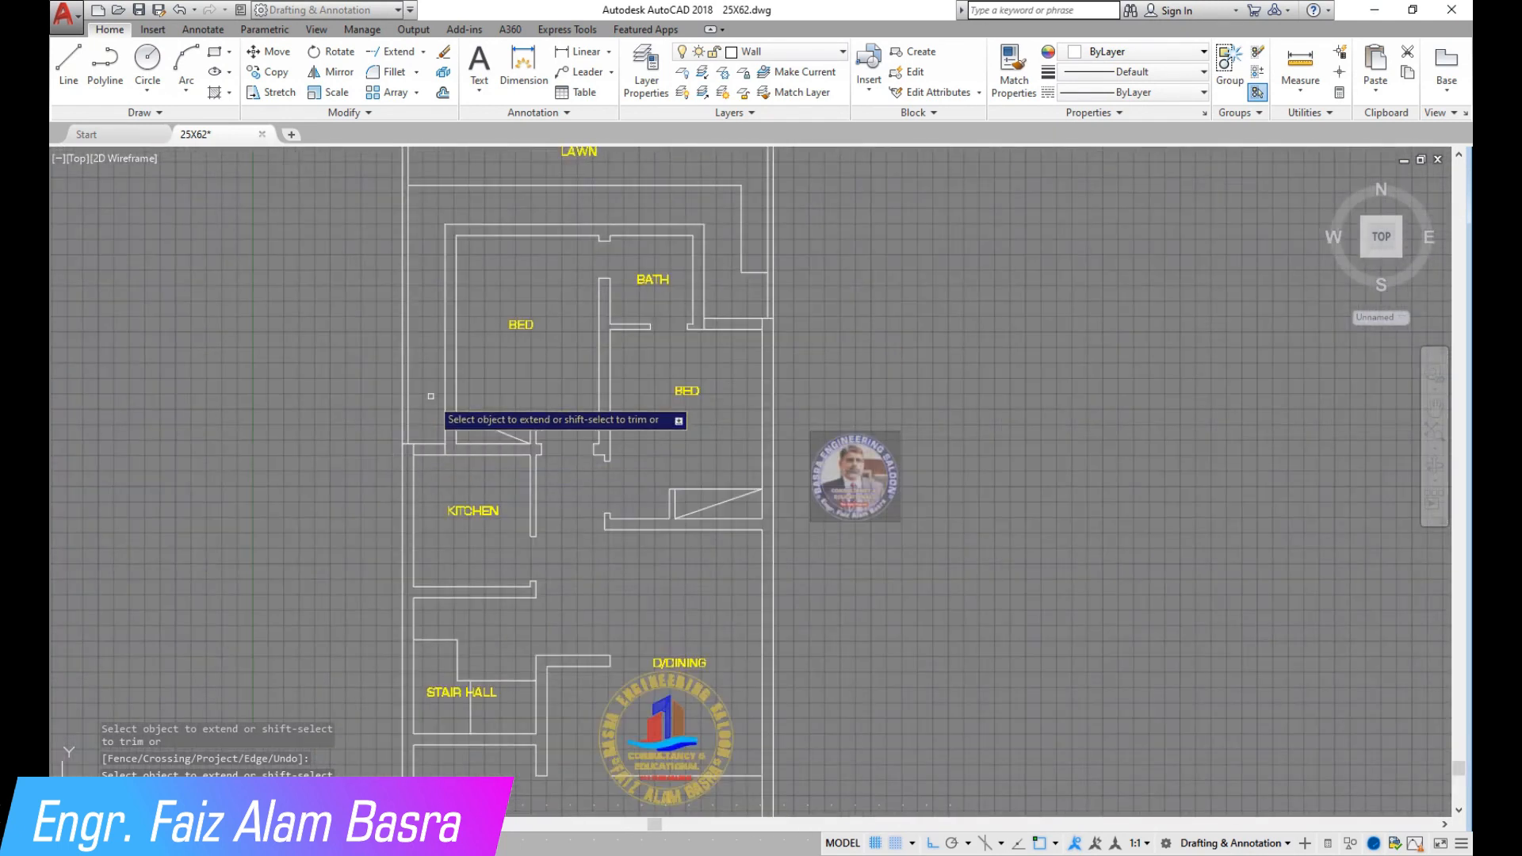
Dimension the left bedroom's inner width from the cupboard's upper corner to the opposite wall, then erase that dimension.
{"action": "scroll", "coordinate": [430, 409], "scroll_direction": "up", "scroll_amount": 2}
{"action": "left_click", "coordinate": [581, 50]}
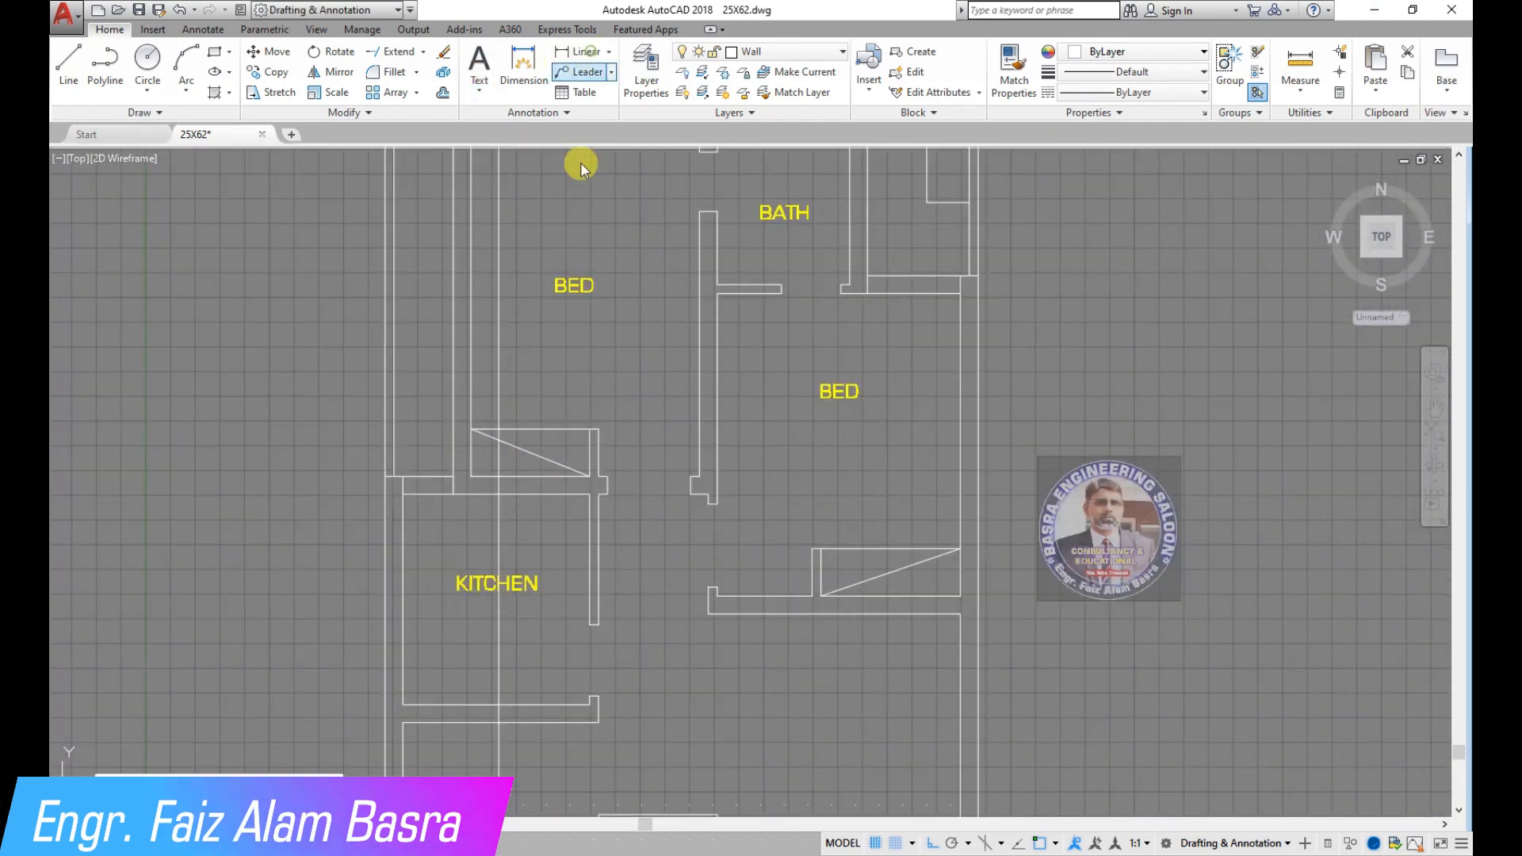
{"action": "left_click", "coordinate": [471, 428]}
{"action": "left_click", "coordinate": [700, 429]}
{"action": "scroll", "coordinate": [484, 413], "scroll_direction": "down", "scroll_amount": 2}
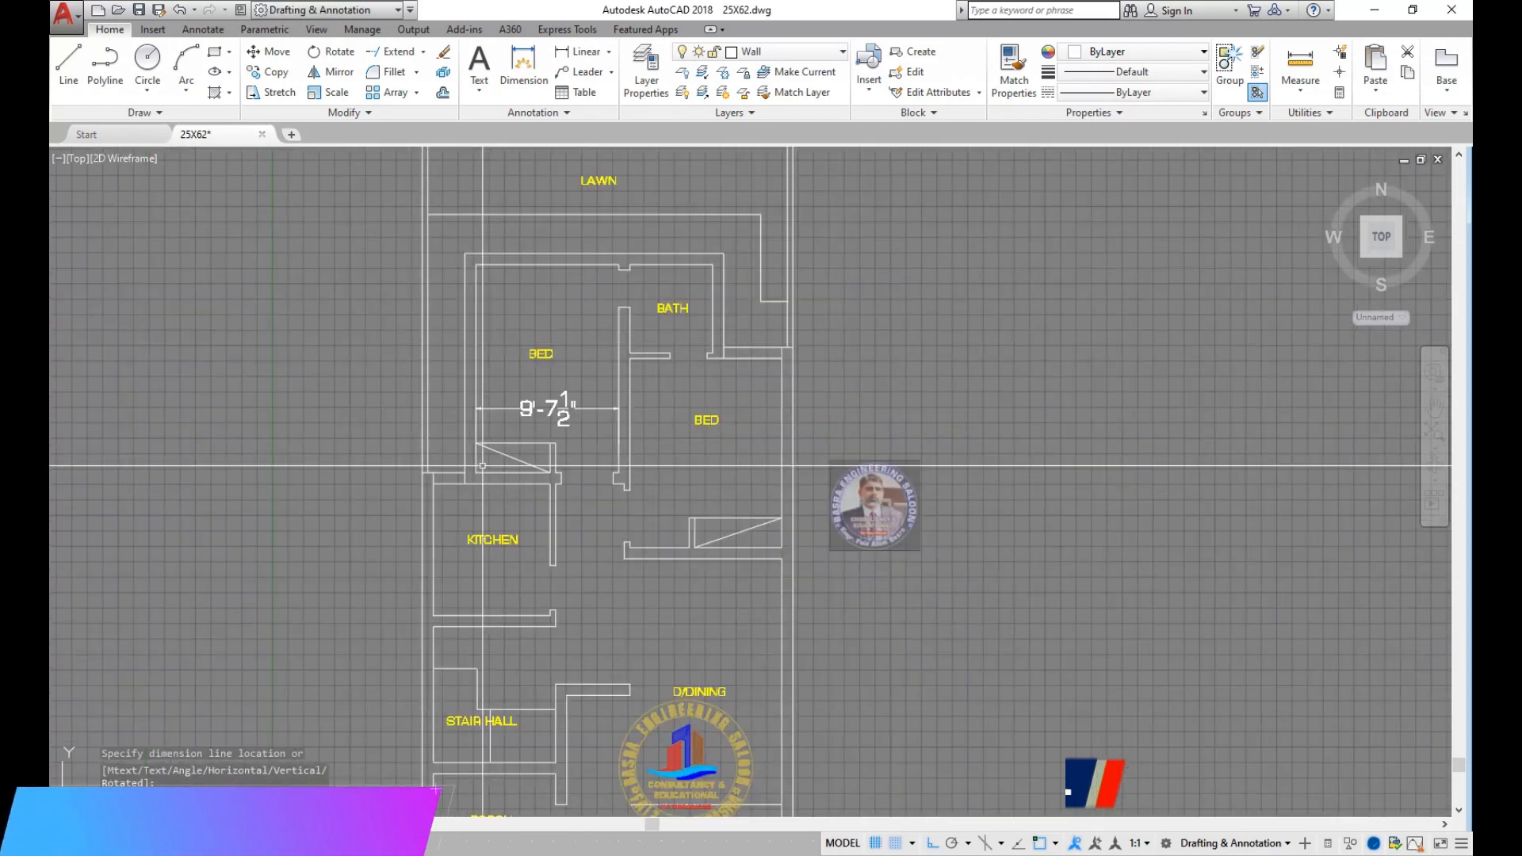
{"action": "scroll", "coordinate": [488, 403], "scroll_direction": "up", "scroll_amount": 2}
{"action": "left_click", "coordinate": [516, 411]}
{"action": "left_click", "coordinate": [525, 406]}
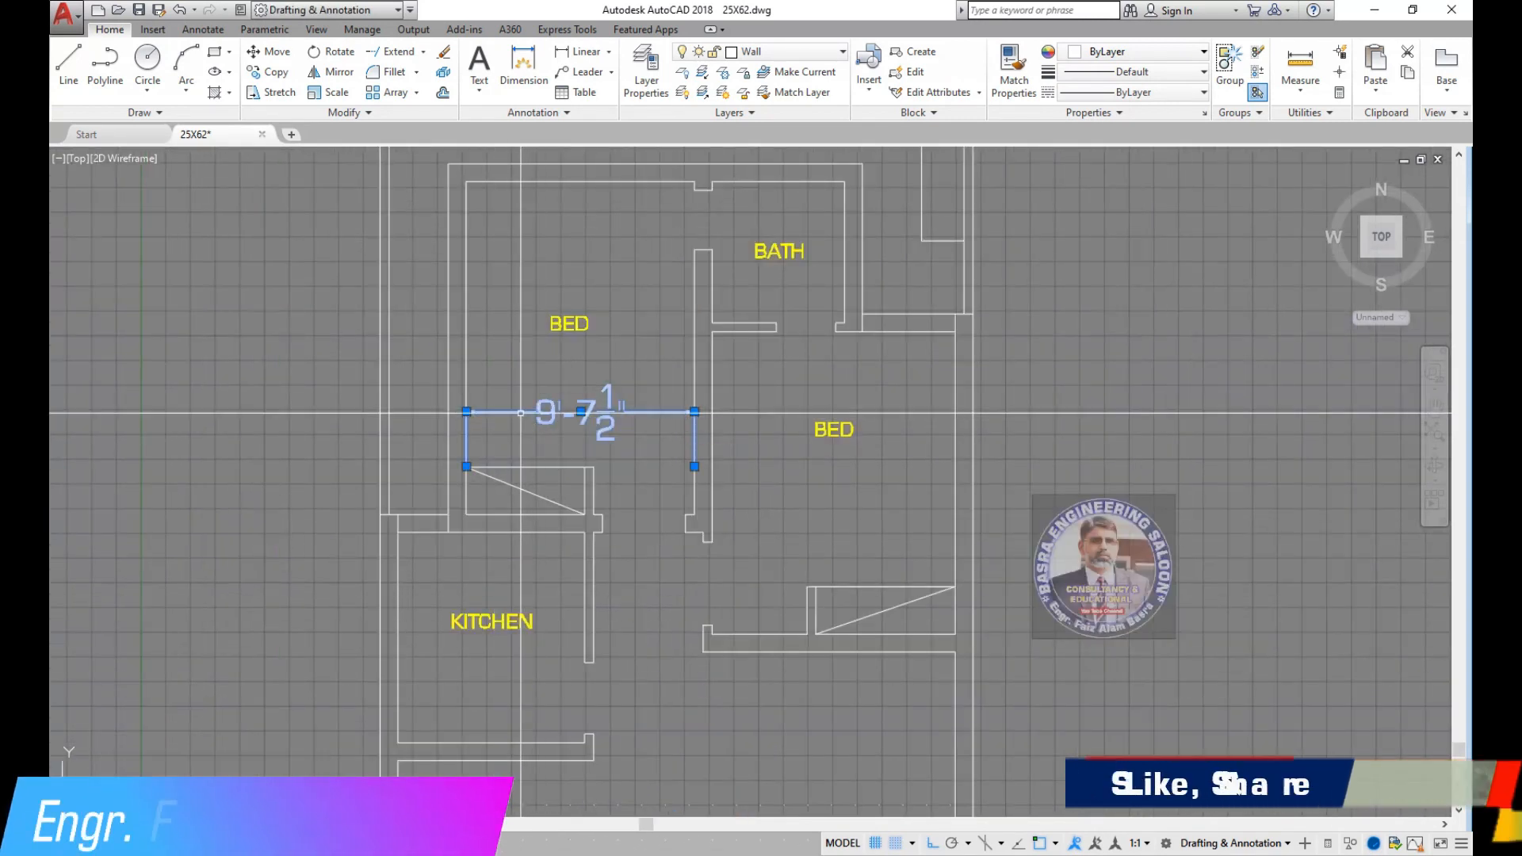
{"action": "left_click", "coordinate": [443, 51]}
Check the width of the open passage beside the left bedroom with a temporary linear dimension.
{"action": "scroll", "coordinate": [434, 536], "scroll_direction": "up", "scroll_amount": 2}
{"action": "scroll", "coordinate": [412, 305], "scroll_direction": "down", "scroll_amount": 2}
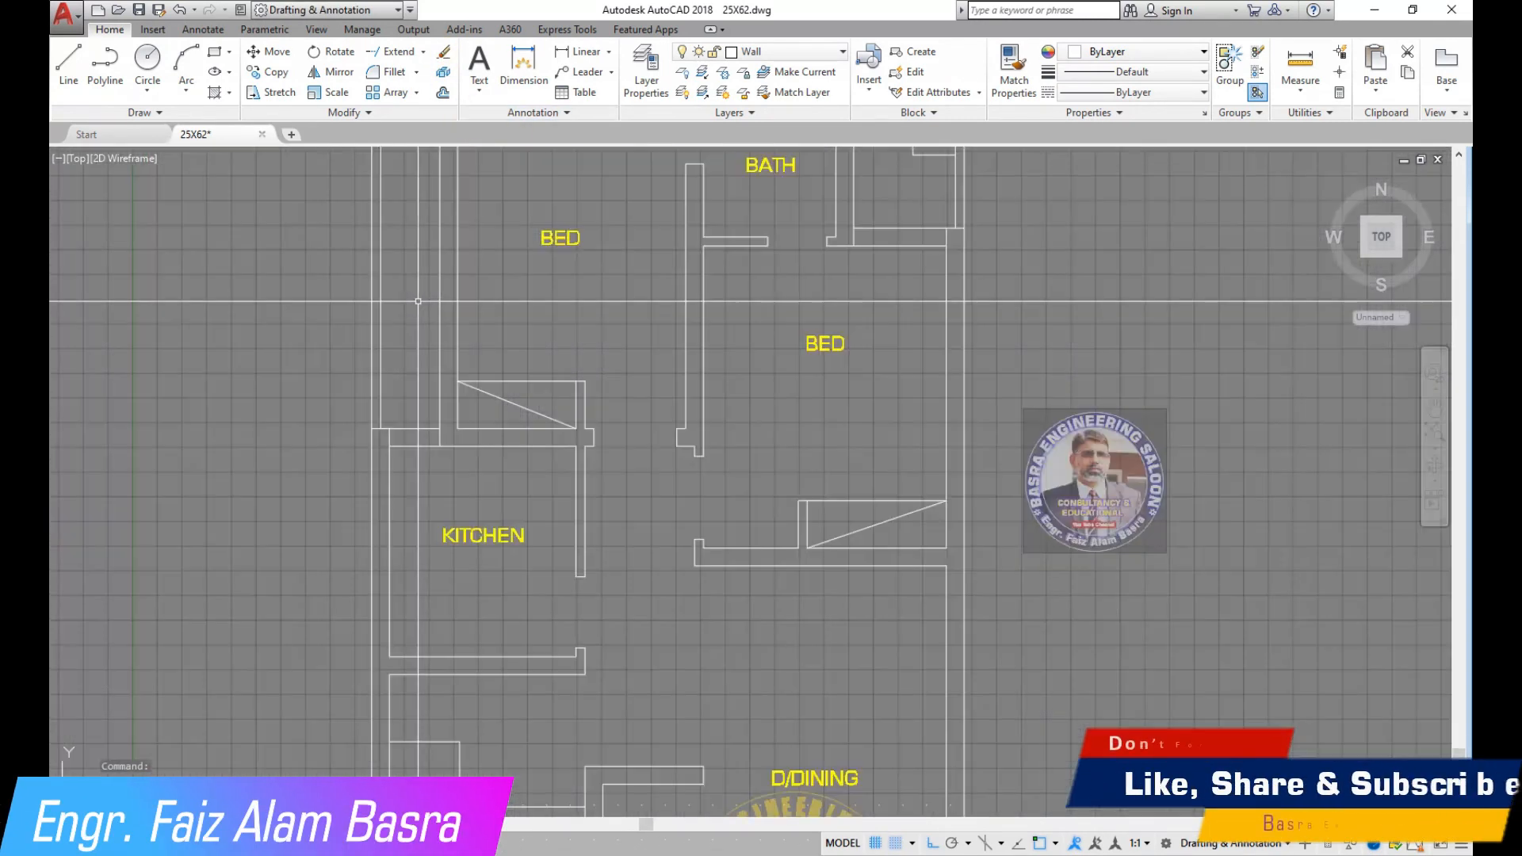
{"action": "scroll", "coordinate": [397, 436], "scroll_direction": "up", "scroll_amount": 5}
{"action": "left_click", "coordinate": [581, 51]}
{"action": "left_click", "coordinate": [316, 347]}
{"action": "left_click", "coordinate": [521, 347]}
{"action": "scroll", "coordinate": [371, 417], "scroll_direction": "down", "scroll_amount": 6}
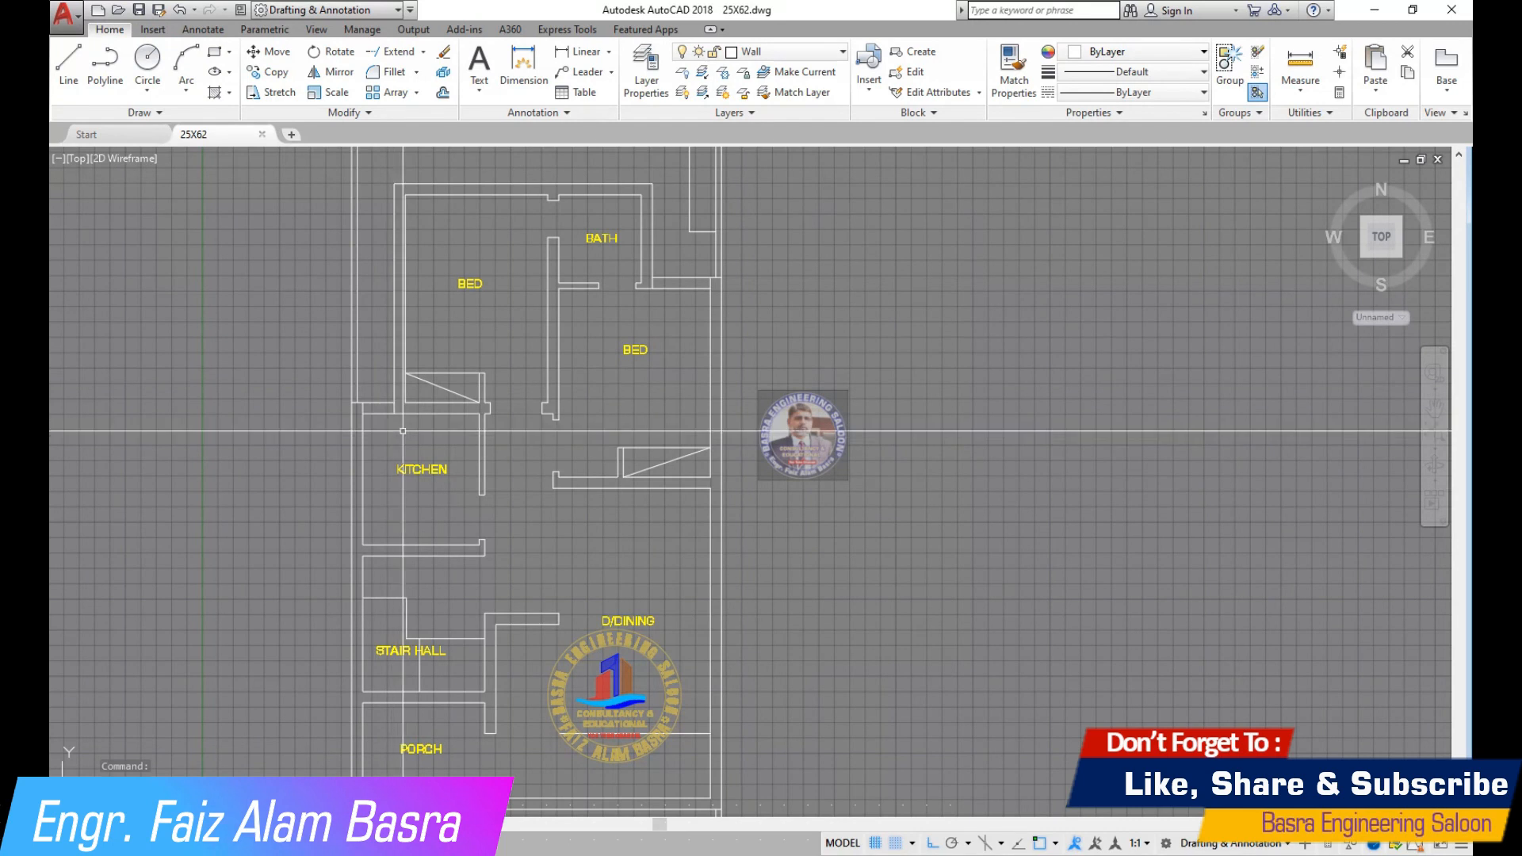
Erase the leftover horizontal line crossing the lower part of the D/DINING room.
{"action": "scroll", "coordinate": [373, 362], "scroll_direction": "down", "scroll_amount": 1}
{"action": "scroll", "coordinate": [491, 505], "scroll_direction": "up", "scroll_amount": 2}
{"action": "scroll", "coordinate": [492, 430], "scroll_direction": "down", "scroll_amount": 2}
{"action": "scroll", "coordinate": [460, 560], "scroll_direction": "up", "scroll_amount": 4}
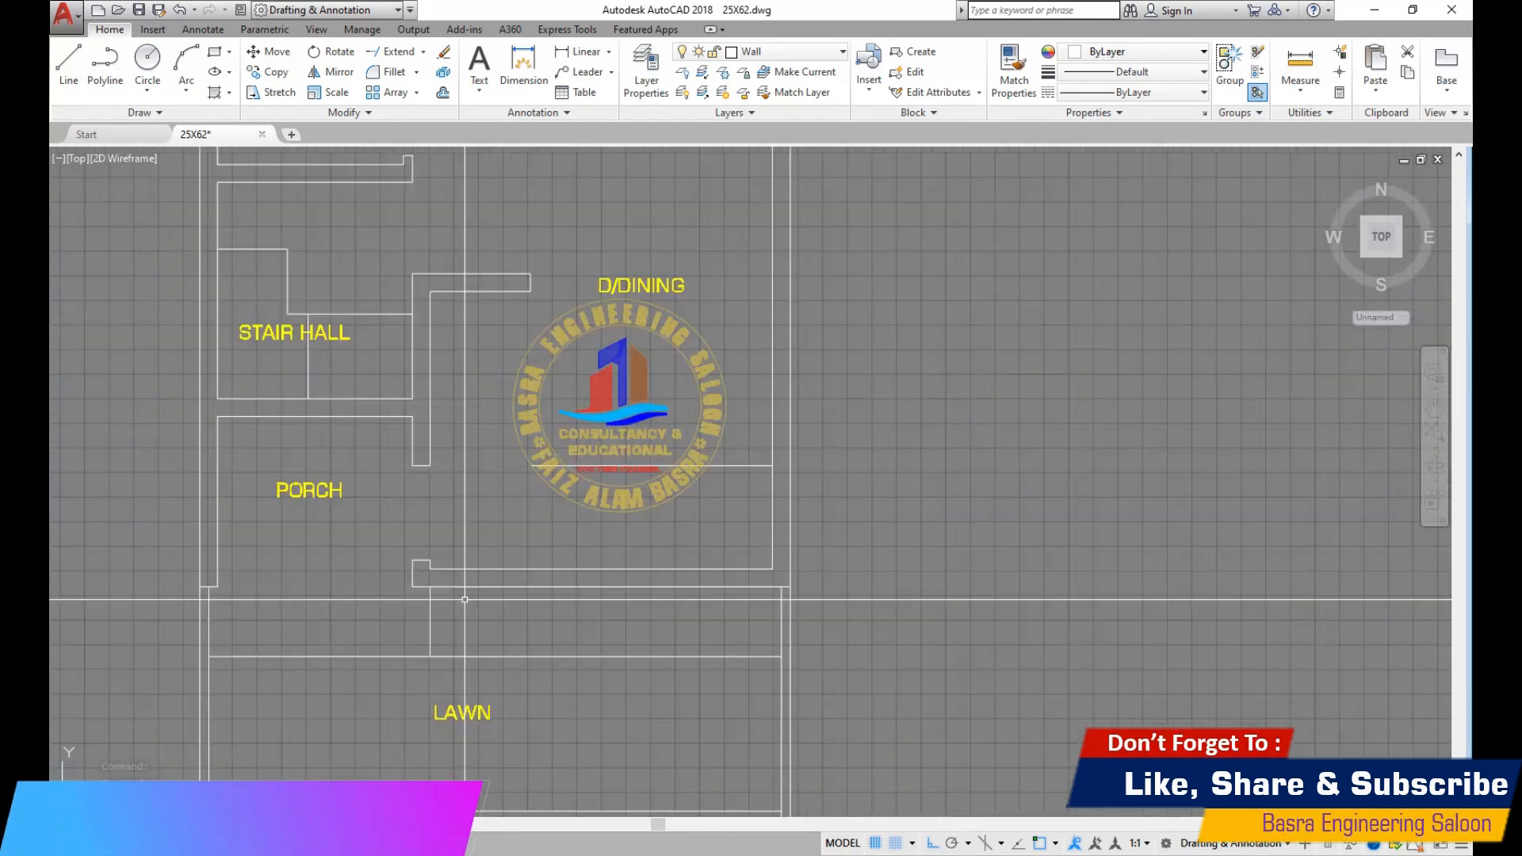
{"action": "left_click", "coordinate": [769, 467]}
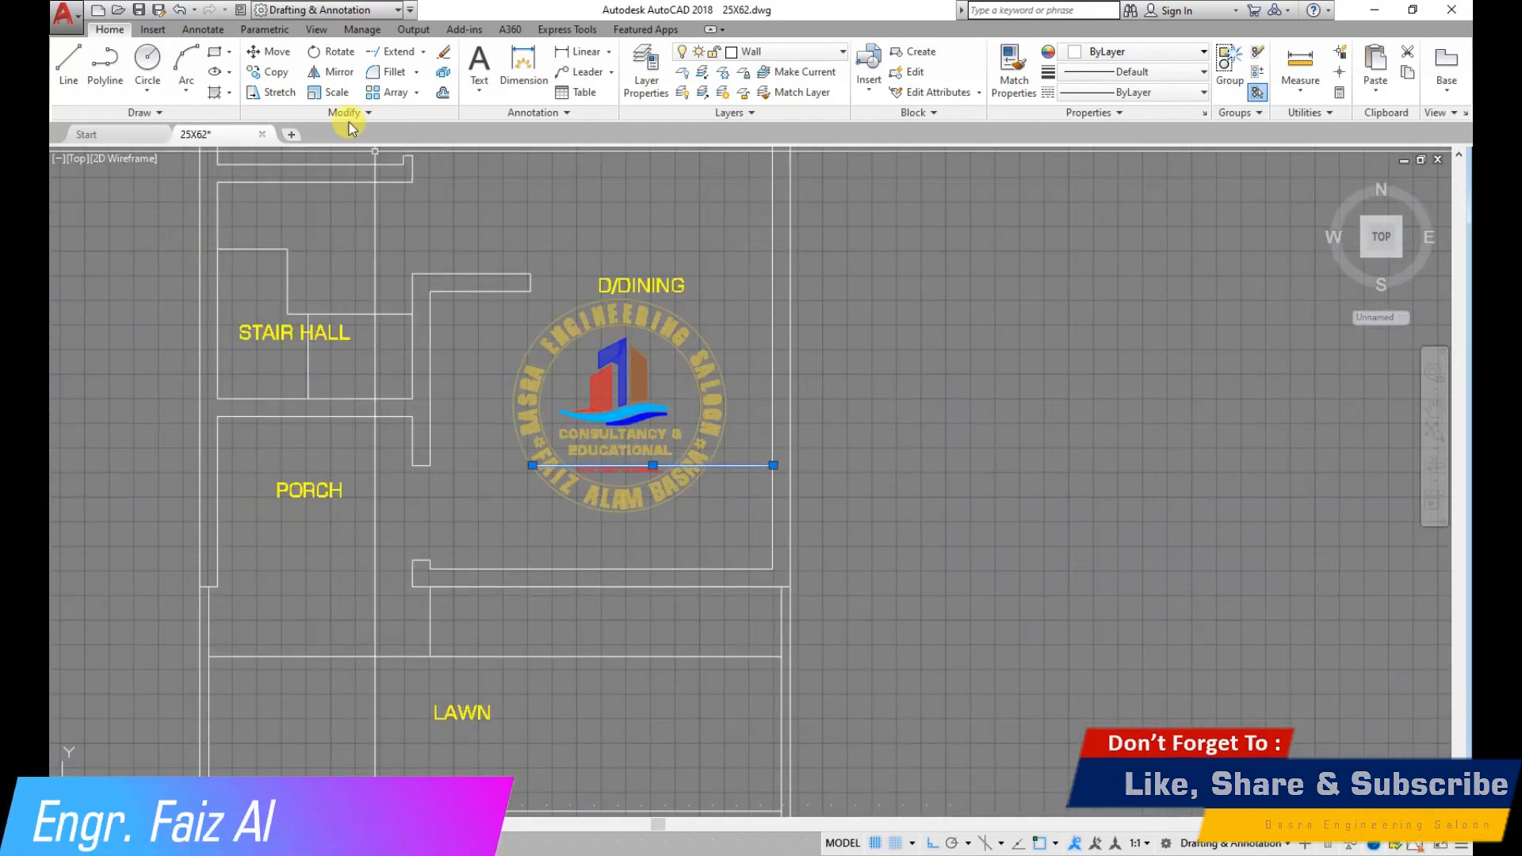
{"action": "left_click", "coordinate": [443, 52]}
Offset the inner line of the front boundary wall inward by one wall thickness, toward the lawn.
{"action": "scroll", "coordinate": [321, 357], "scroll_direction": "down", "scroll_amount": 4}
{"action": "scroll", "coordinate": [264, 525], "scroll_direction": "up", "scroll_amount": 4}
{"action": "scroll", "coordinate": [301, 547], "scroll_direction": "up", "scroll_amount": 4}
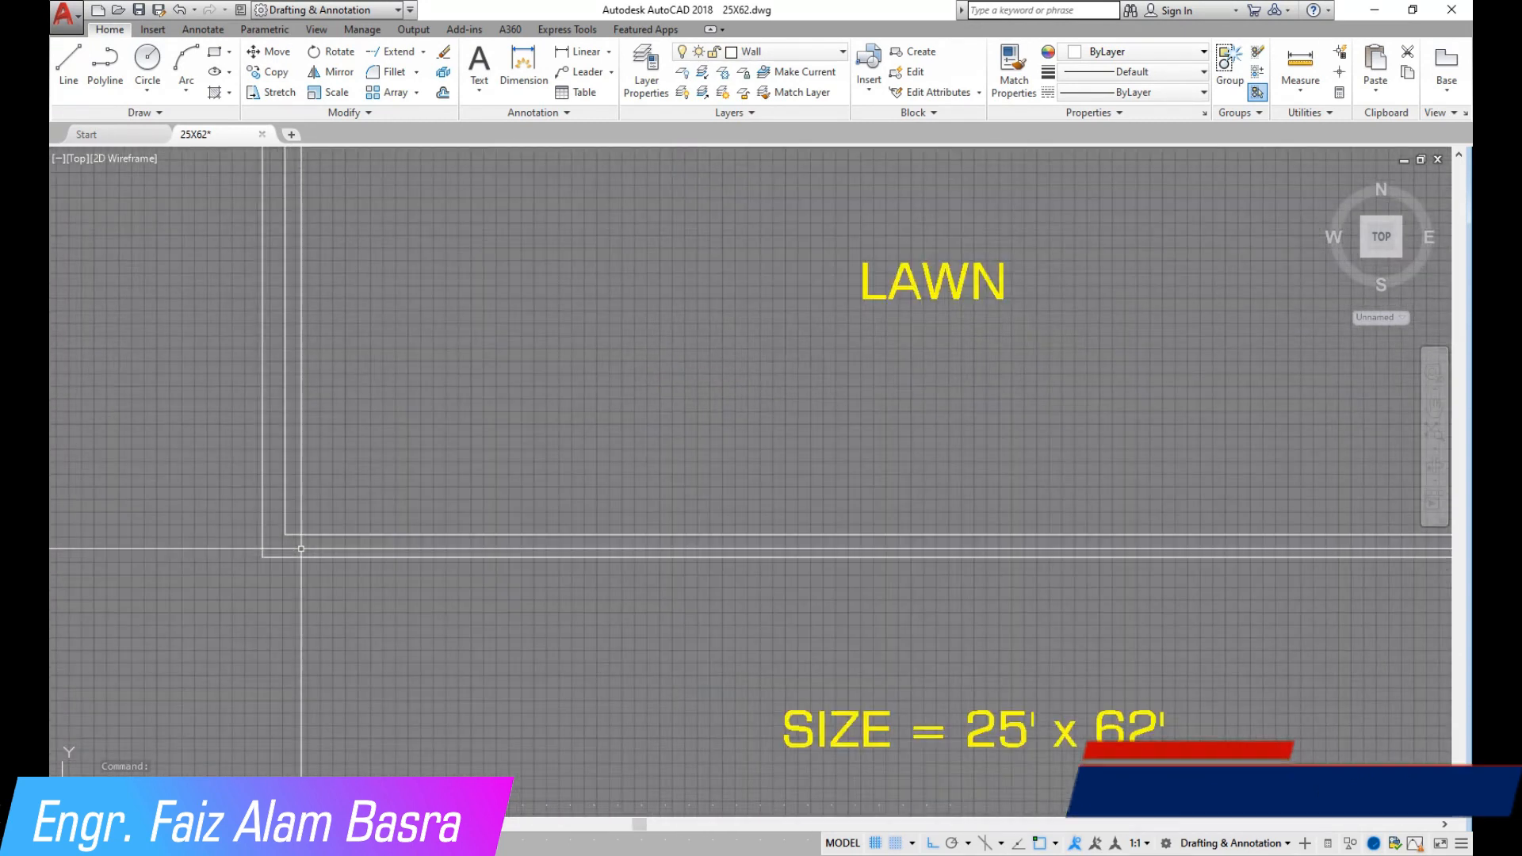
{"action": "left_click", "coordinate": [443, 92]}
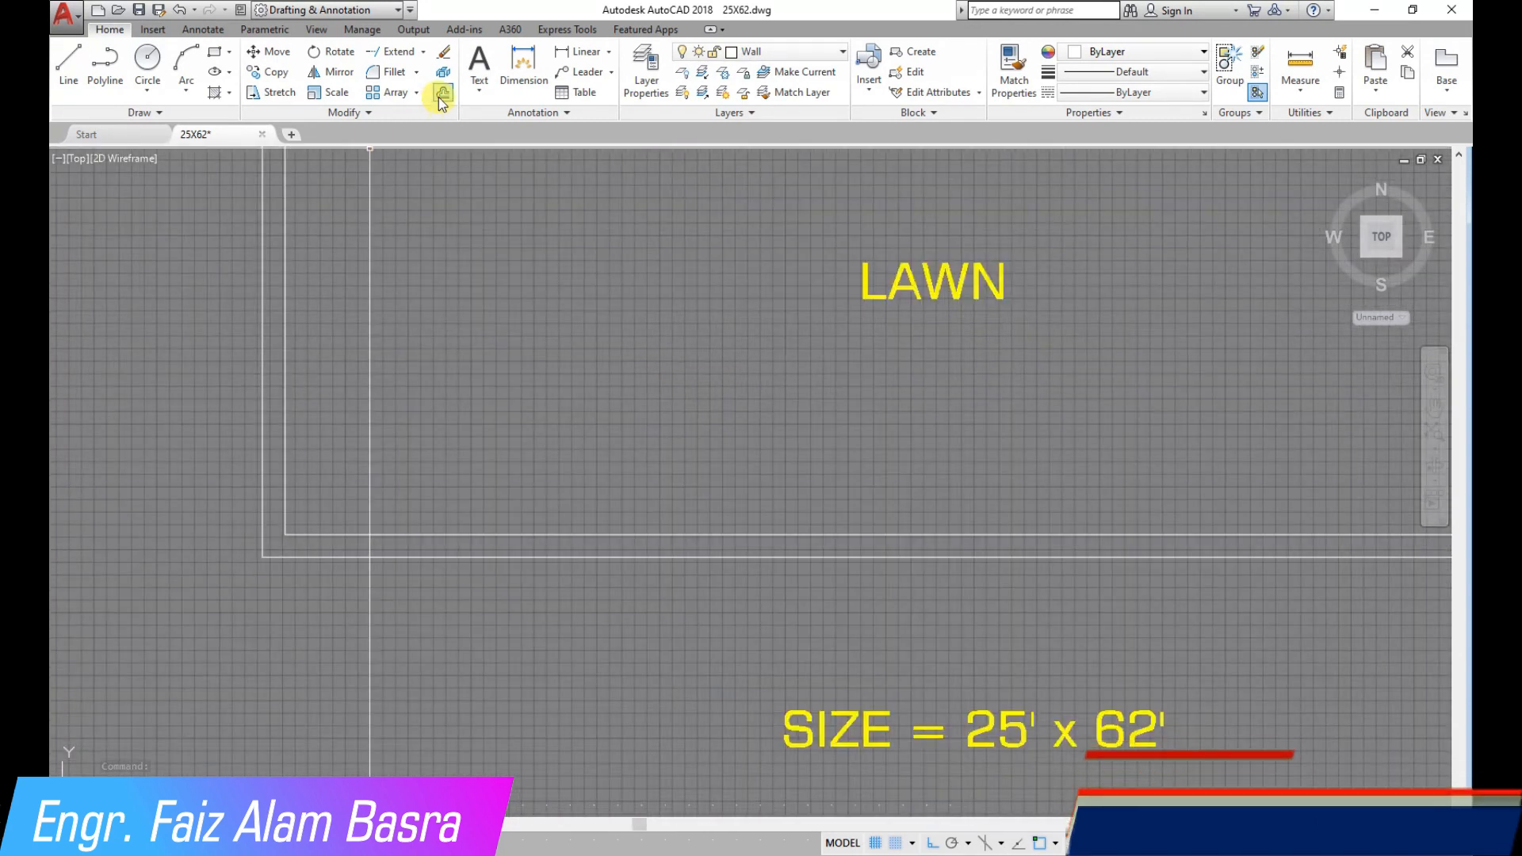
{"action": "left_click", "coordinate": [307, 534]}
{"action": "left_click", "coordinate": [351, 516]}
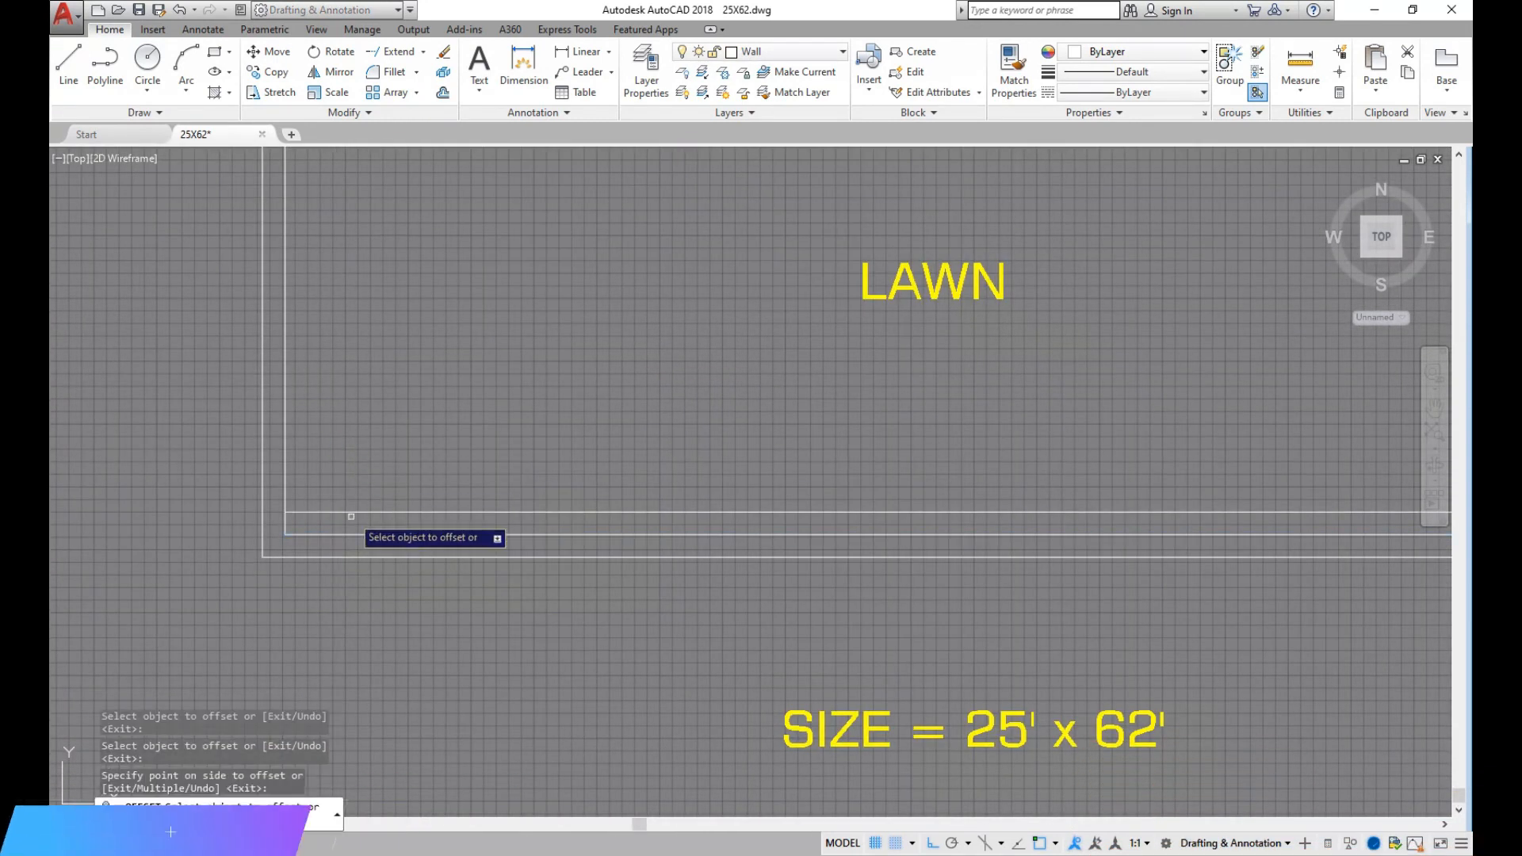
Offset the left boundary wall's inner line inward twice and the front boundary wall's outer line outward once.
{"action": "left_click", "coordinate": [284, 494]}
{"action": "left_click", "coordinate": [391, 492]}
{"action": "left_click", "coordinate": [307, 496]}
{"action": "left_click", "coordinate": [379, 490]}
{"action": "left_click", "coordinate": [332, 558]}
{"action": "left_click", "coordinate": [440, 581]}
{"action": "right_click", "coordinate": [400, 471]}
{"action": "left_click", "coordinate": [413, 477]}
Extend the offset lines to the outer left edge and trim the crossing wall lines to form a square pillar at the lower-left corner.
{"action": "left_click", "coordinate": [392, 50]}
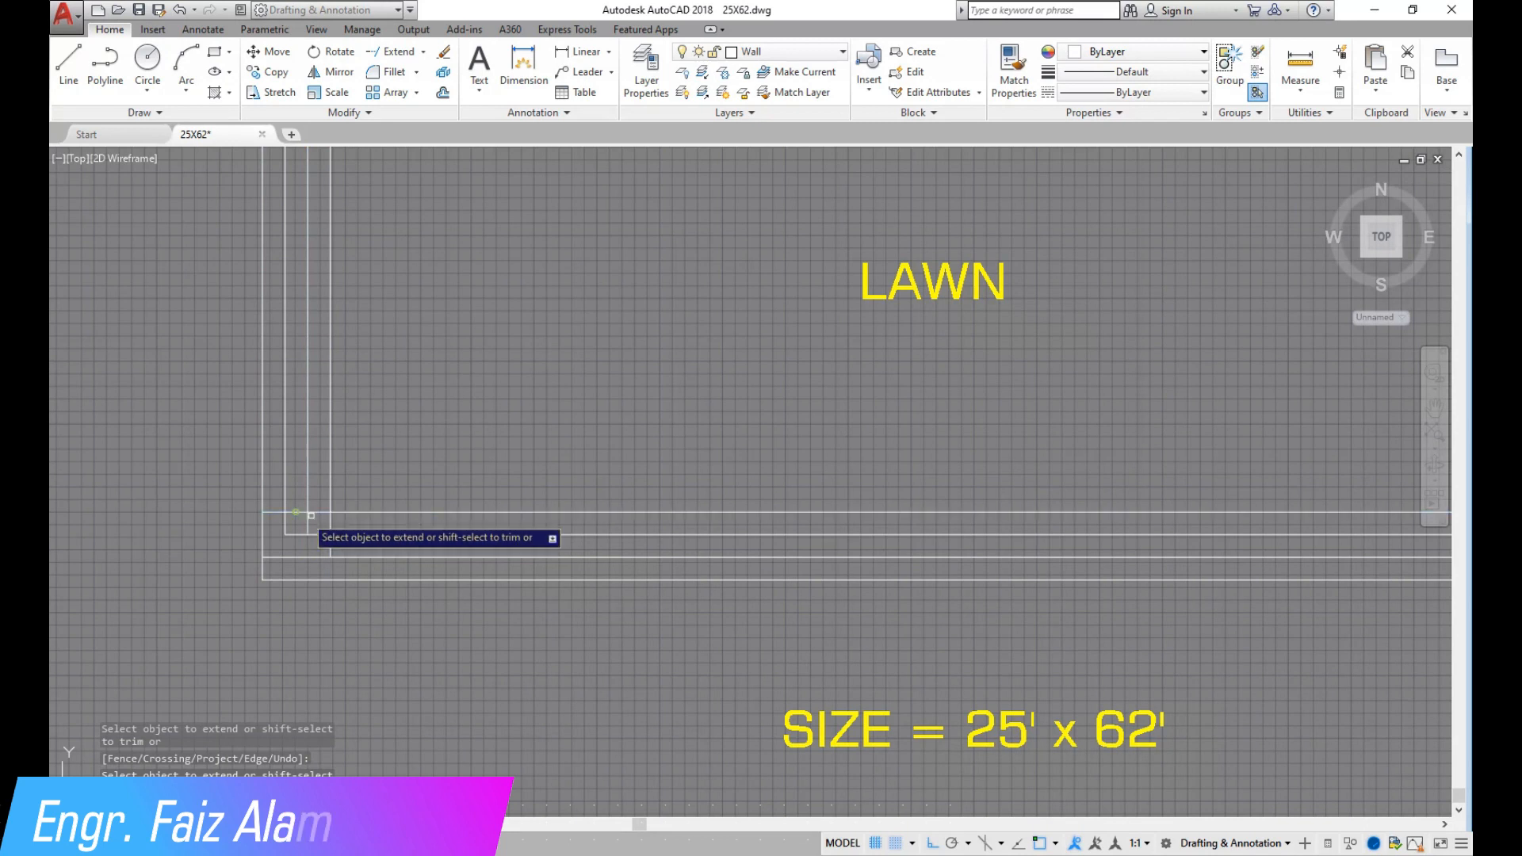
{"action": "left_click", "coordinate": [423, 52]}
{"action": "left_click", "coordinate": [393, 72]}
{"action": "scroll", "coordinate": [299, 488], "scroll_direction": "up", "scroll_amount": 4}
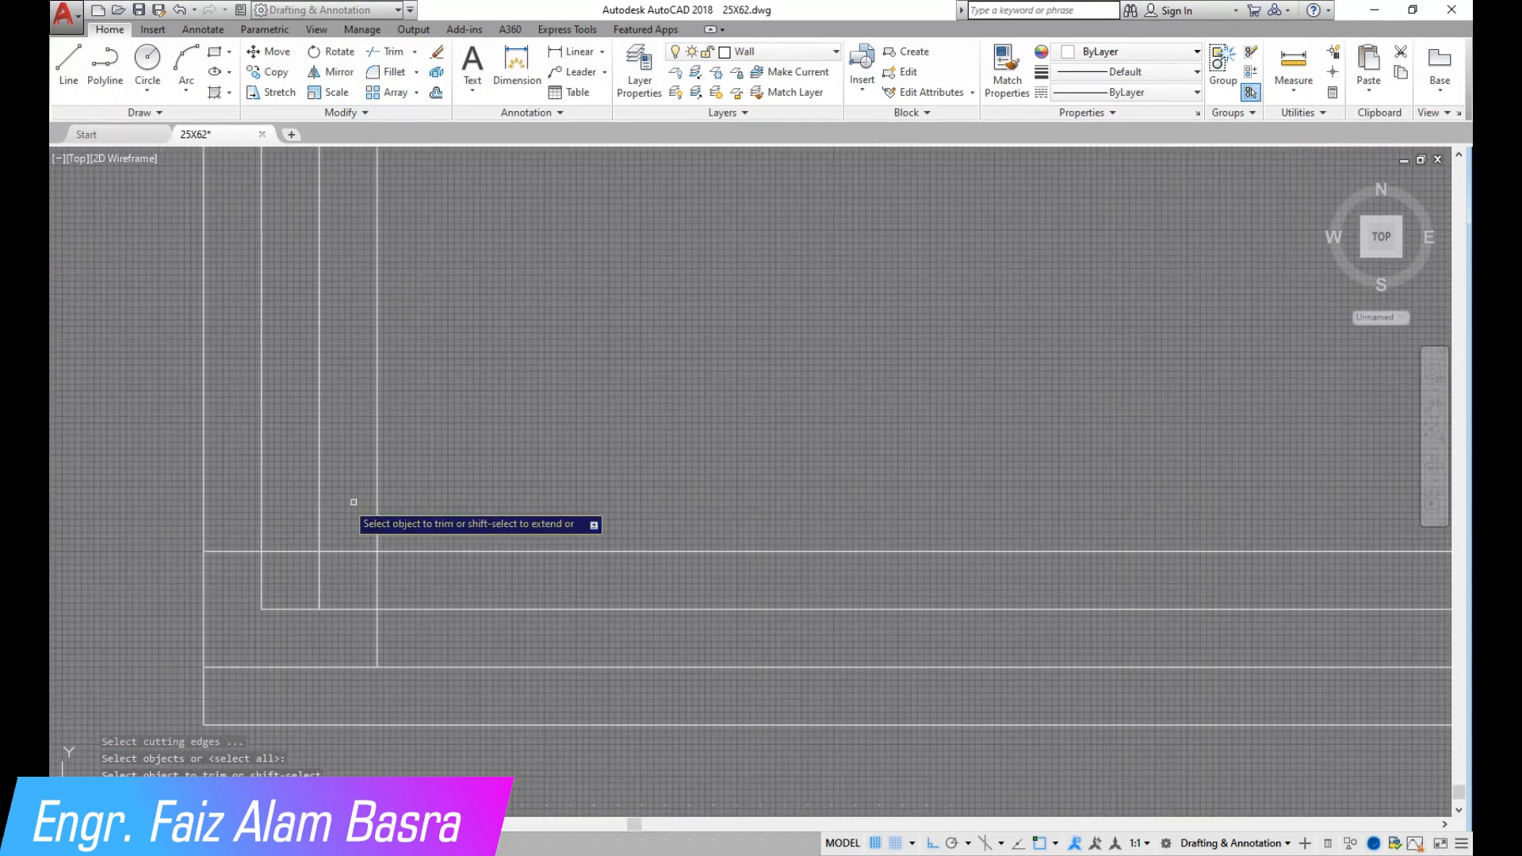
{"action": "left_click", "coordinate": [396, 508]}
{"action": "left_click", "coordinate": [298, 455]}
{"action": "scroll", "coordinate": [504, 348], "scroll_direction": "down", "scroll_amount": 1}
{"action": "left_click", "coordinate": [413, 557]}
{"action": "left_click", "coordinate": [333, 486]}
{"action": "right_click", "coordinate": [428, 367]}
{"action": "left_click", "coordinate": [447, 375]}
Erase the leftover wall pieces inside the corner pillar and extend its right edge down to the front outline.
{"action": "left_click", "coordinate": [396, 522]}
{"action": "left_click", "coordinate": [357, 494]}
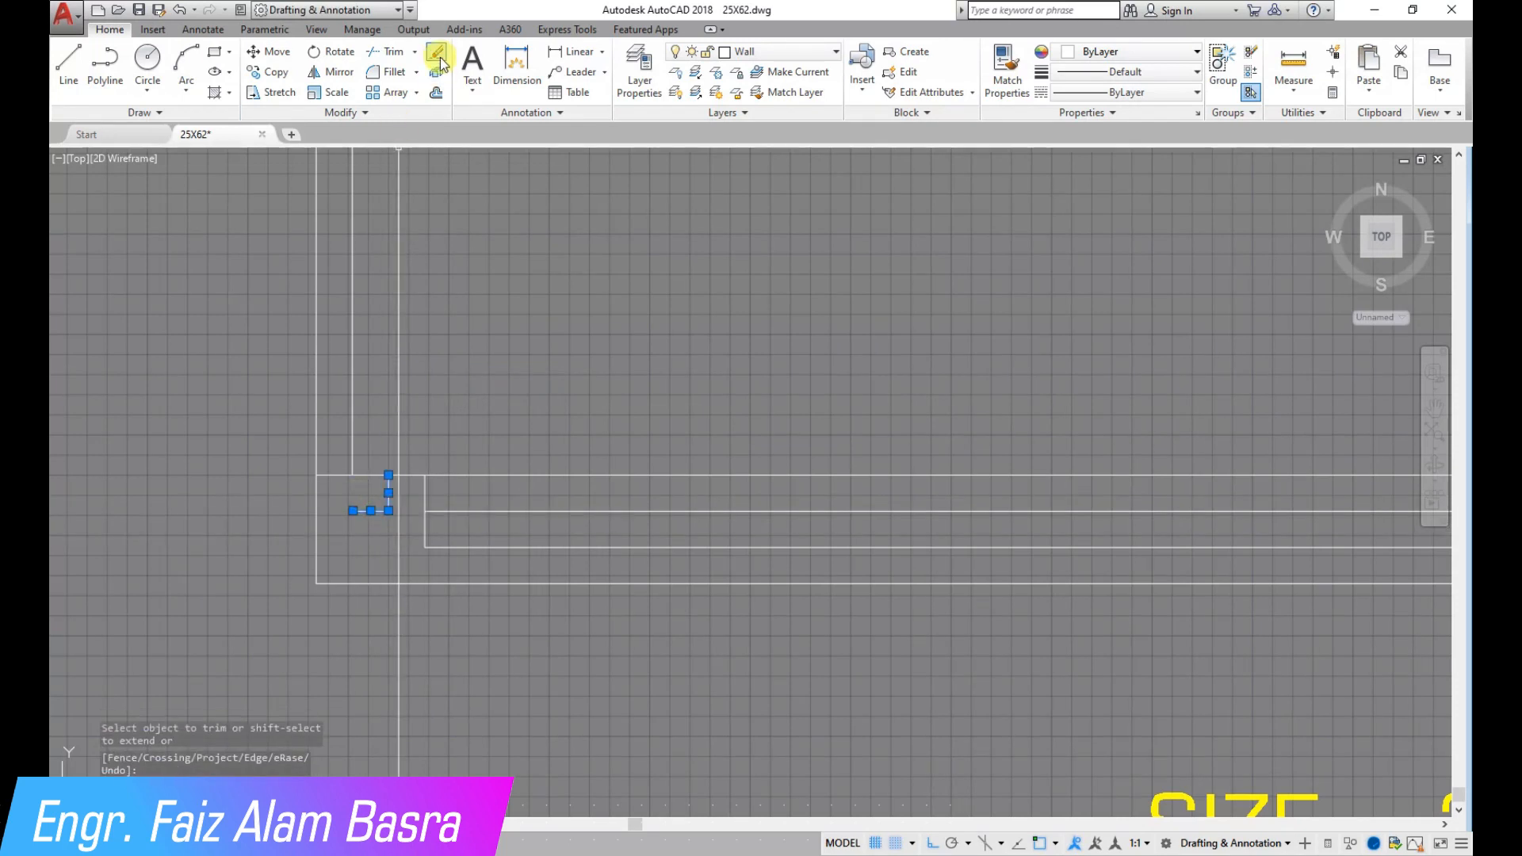
{"action": "left_click", "coordinate": [404, 113]}
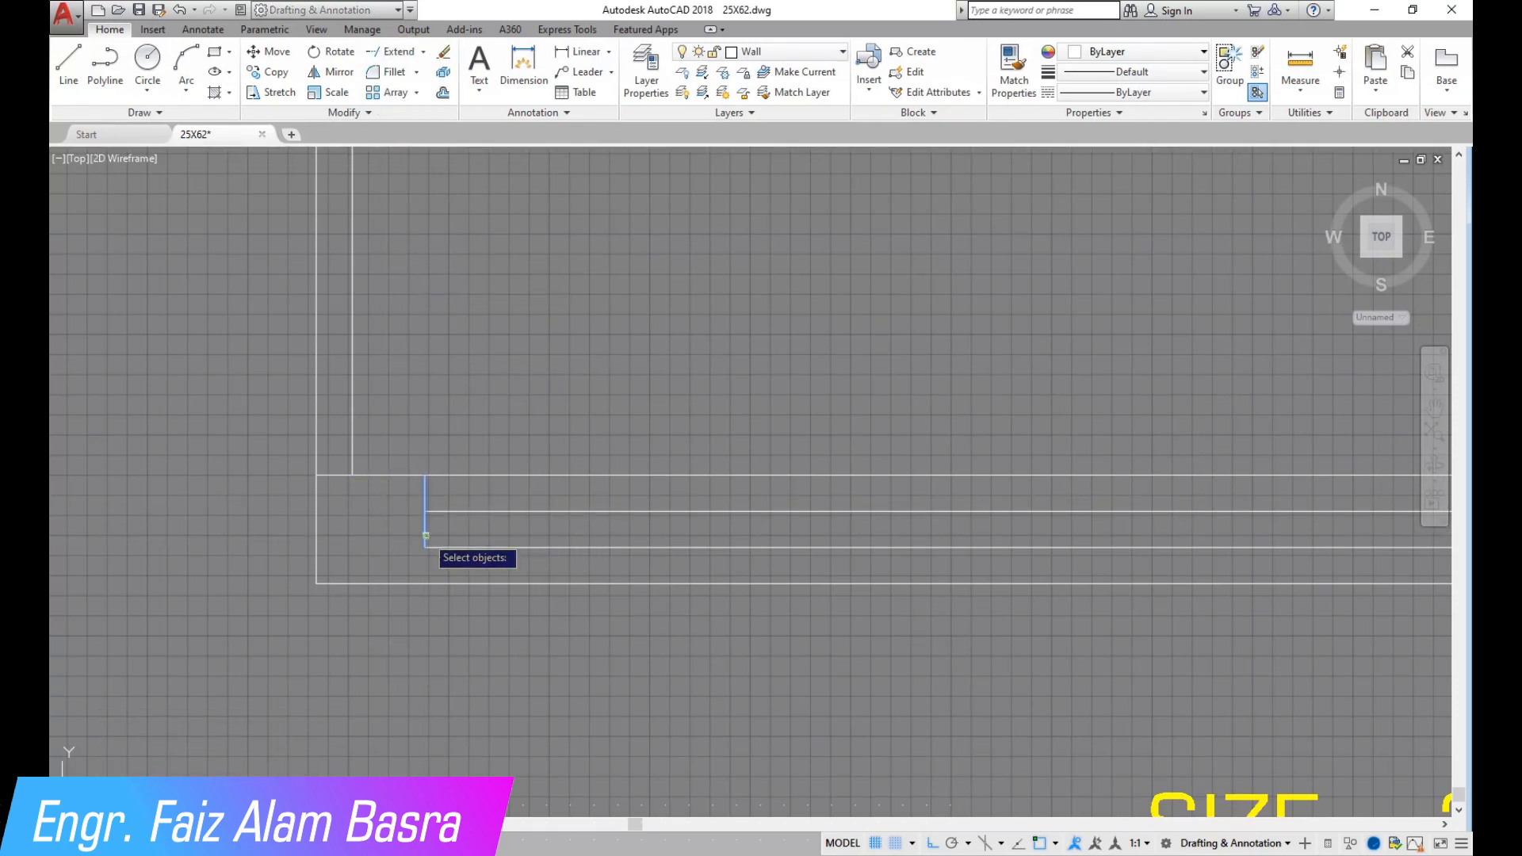
{"action": "left_click", "coordinate": [424, 538]}
{"action": "key", "text": "Escape"}
{"action": "left_click", "coordinate": [413, 77]}
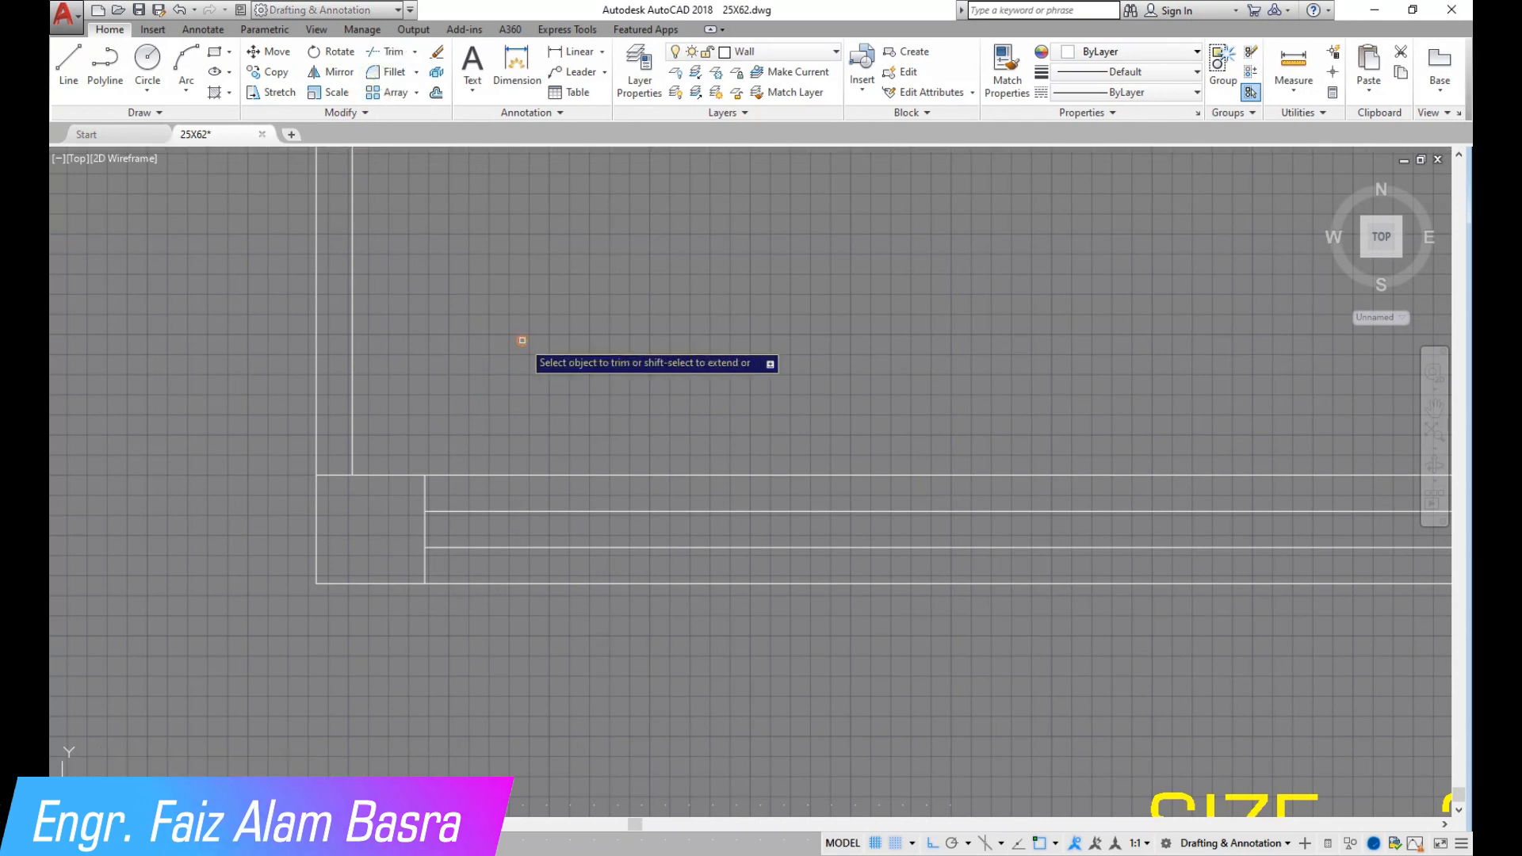
{"action": "key", "text": "Return"}
{"action": "scroll", "coordinate": [250, 467], "scroll_direction": "down", "scroll_amount": 4}
{"action": "right_click", "coordinate": [344, 557]}
{"action": "left_click", "coordinate": [366, 555]}
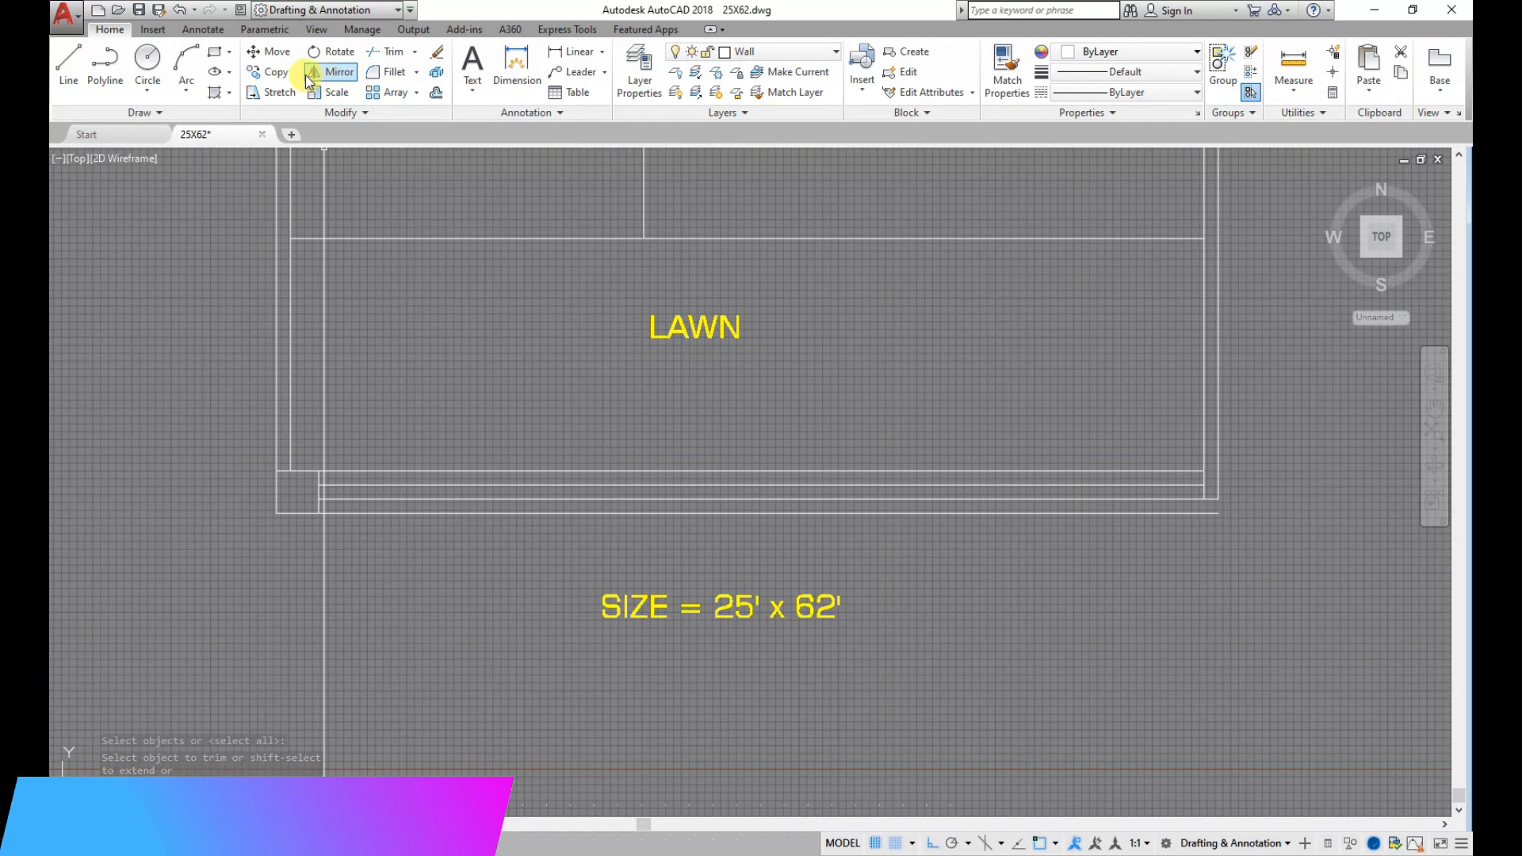
Draw a vertical guide line from the porch wall's left face down past the front boundary wall.
{"action": "left_click", "coordinate": [435, 93]}
{"action": "scroll", "coordinate": [698, 483], "scroll_direction": "down", "scroll_amount": 3}
{"action": "left_click", "coordinate": [608, 293]}
{"action": "left_click", "coordinate": [608, 559]}
{"action": "key", "text": "Return"}
{"action": "scroll", "coordinate": [534, 561], "scroll_direction": "up", "scroll_amount": 1}
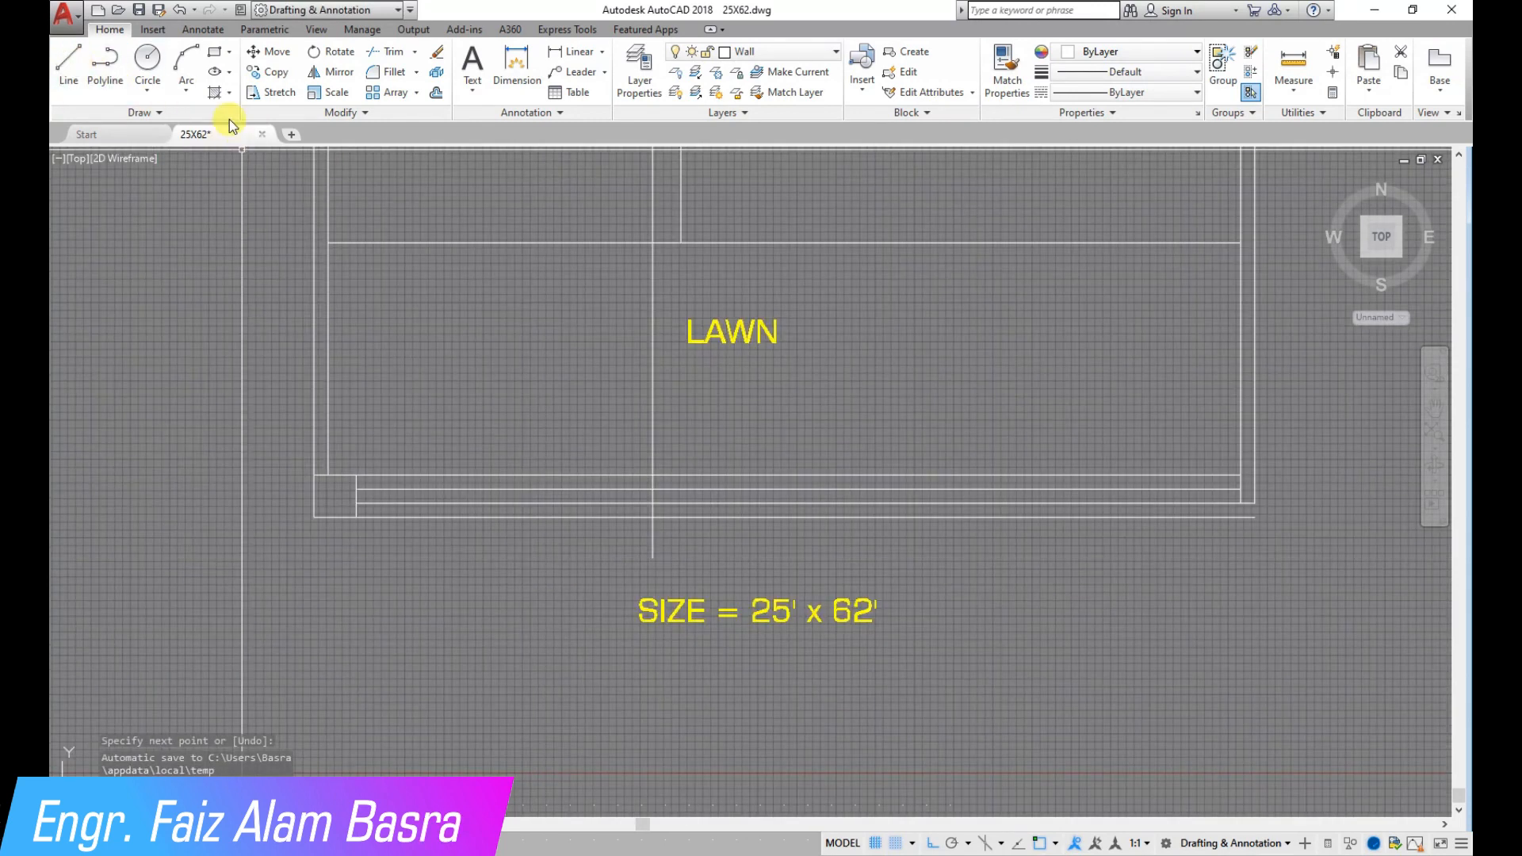
Copy the corner pillar from its upper-left corner to the guide line's intersection with the pillar's top line.
{"action": "left_click", "coordinate": [274, 79]}
{"action": "left_click", "coordinate": [279, 462]}
{"action": "left_click", "coordinate": [396, 516]}
{"action": "key", "text": "Return"}
{"action": "left_click", "coordinate": [315, 474]}
{"action": "left_click", "coordinate": [653, 475]}
{"action": "key", "text": "Return"}
Trim the guide line above and below the copied pillar.
{"action": "left_click", "coordinate": [394, 52]}
{"action": "right_click", "coordinate": [421, 204]}
{"action": "left_click", "coordinate": [671, 450]}
{"action": "left_click", "coordinate": [561, 401]}
{"action": "left_click", "coordinate": [713, 547]}
{"action": "left_click", "coordinate": [578, 527]}
{"action": "right_click", "coordinate": [637, 391]}
{"action": "left_click", "coordinate": [655, 407]}
Trim the extra offset lines beyond the two pillars and the wall lines running through the middle pillar.
{"action": "scroll", "coordinate": [616, 505], "scroll_direction": "up", "scroll_amount": 3}
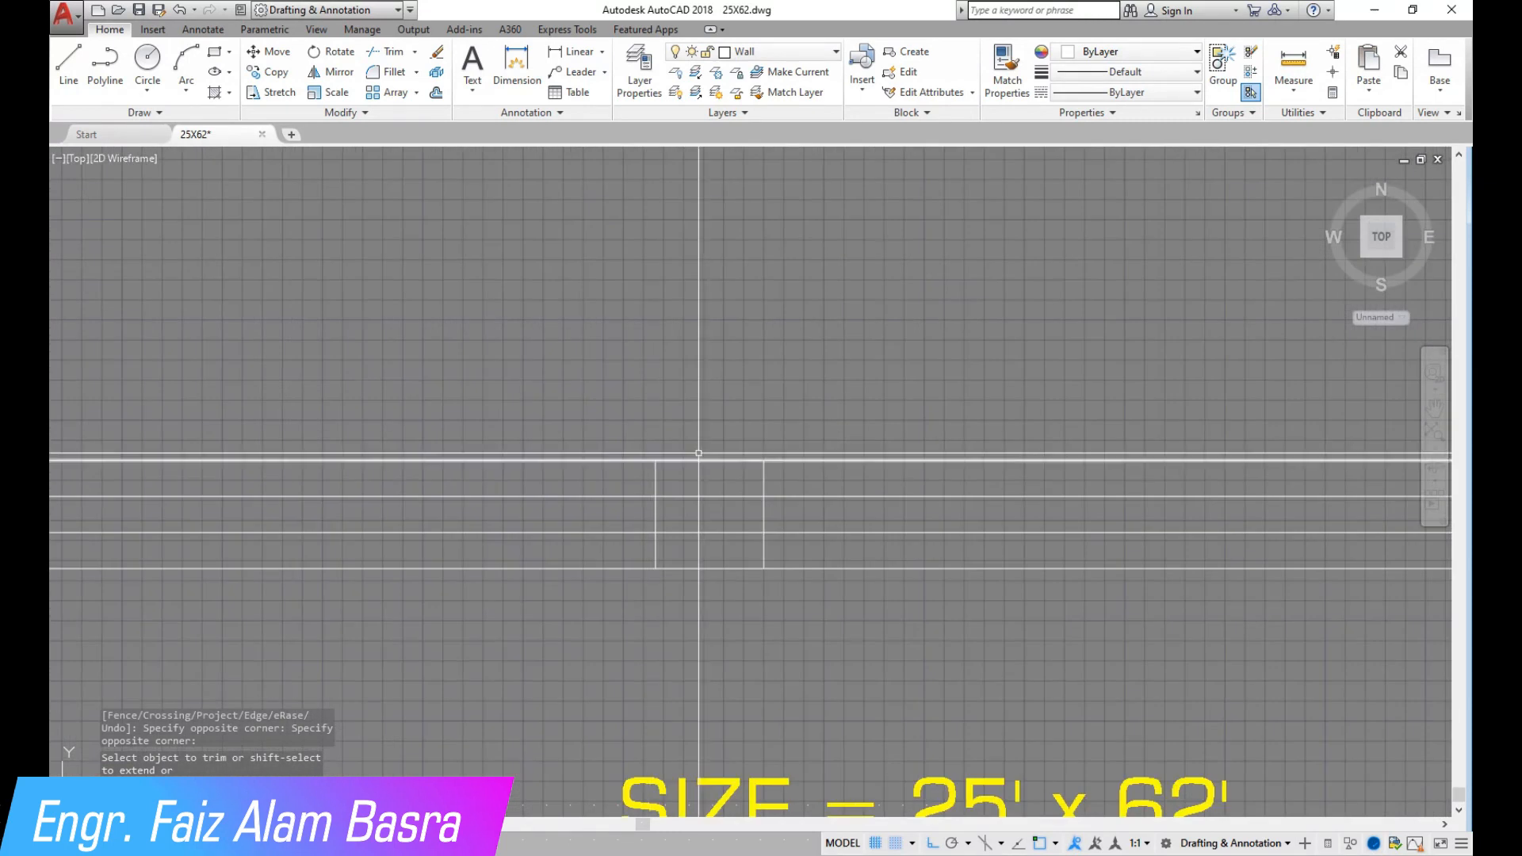
{"action": "left_click", "coordinate": [503, 461]}
{"action": "left_click", "coordinate": [491, 412]}
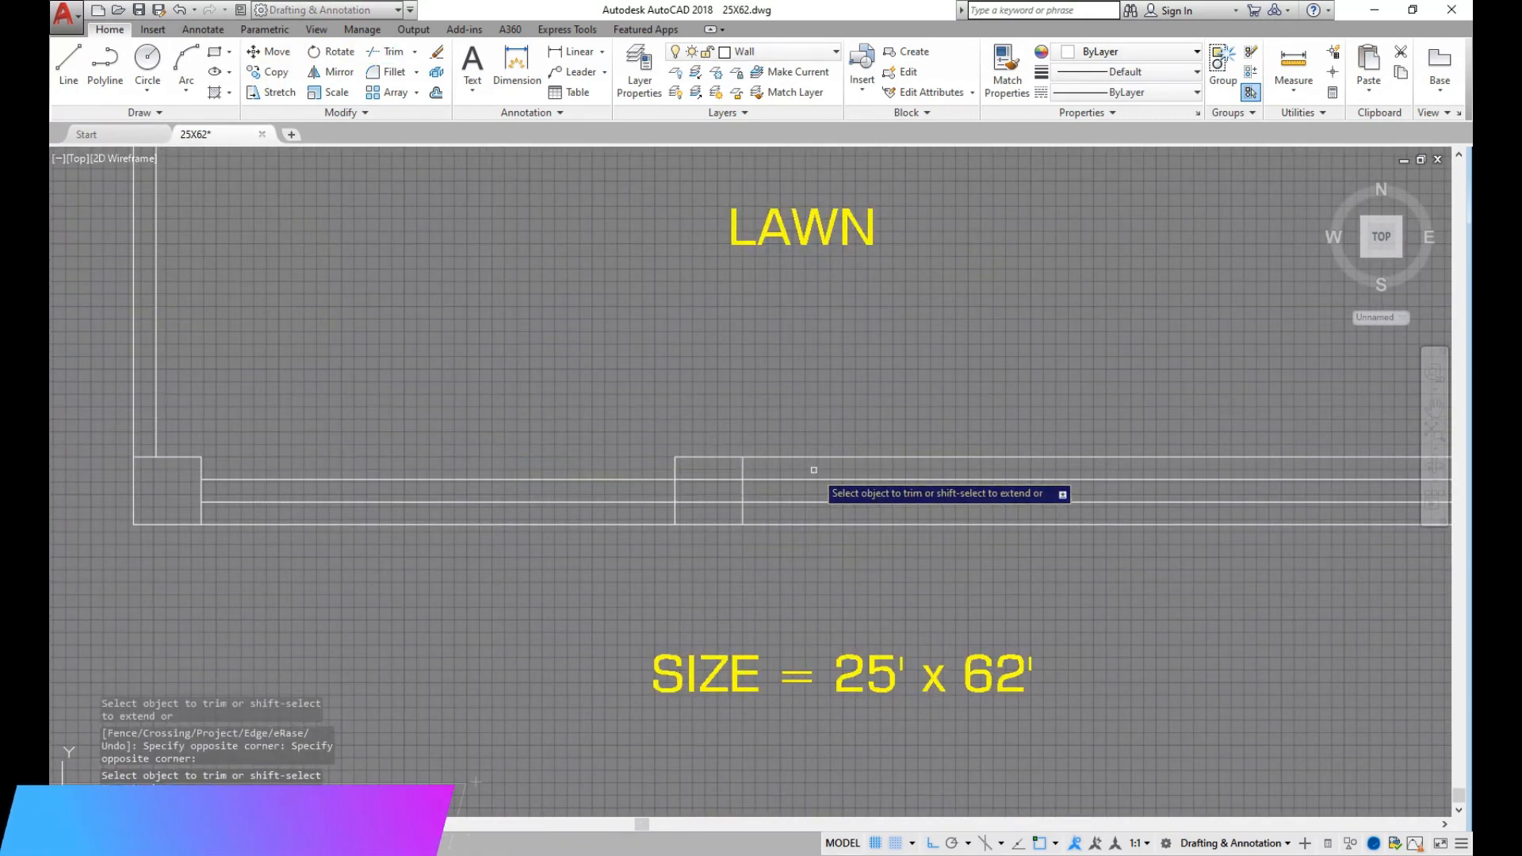
{"action": "left_click", "coordinate": [698, 481]}
{"action": "left_click", "coordinate": [580, 555]}
{"action": "scroll", "coordinate": [502, 523], "scroll_direction": "down", "scroll_amount": 2}
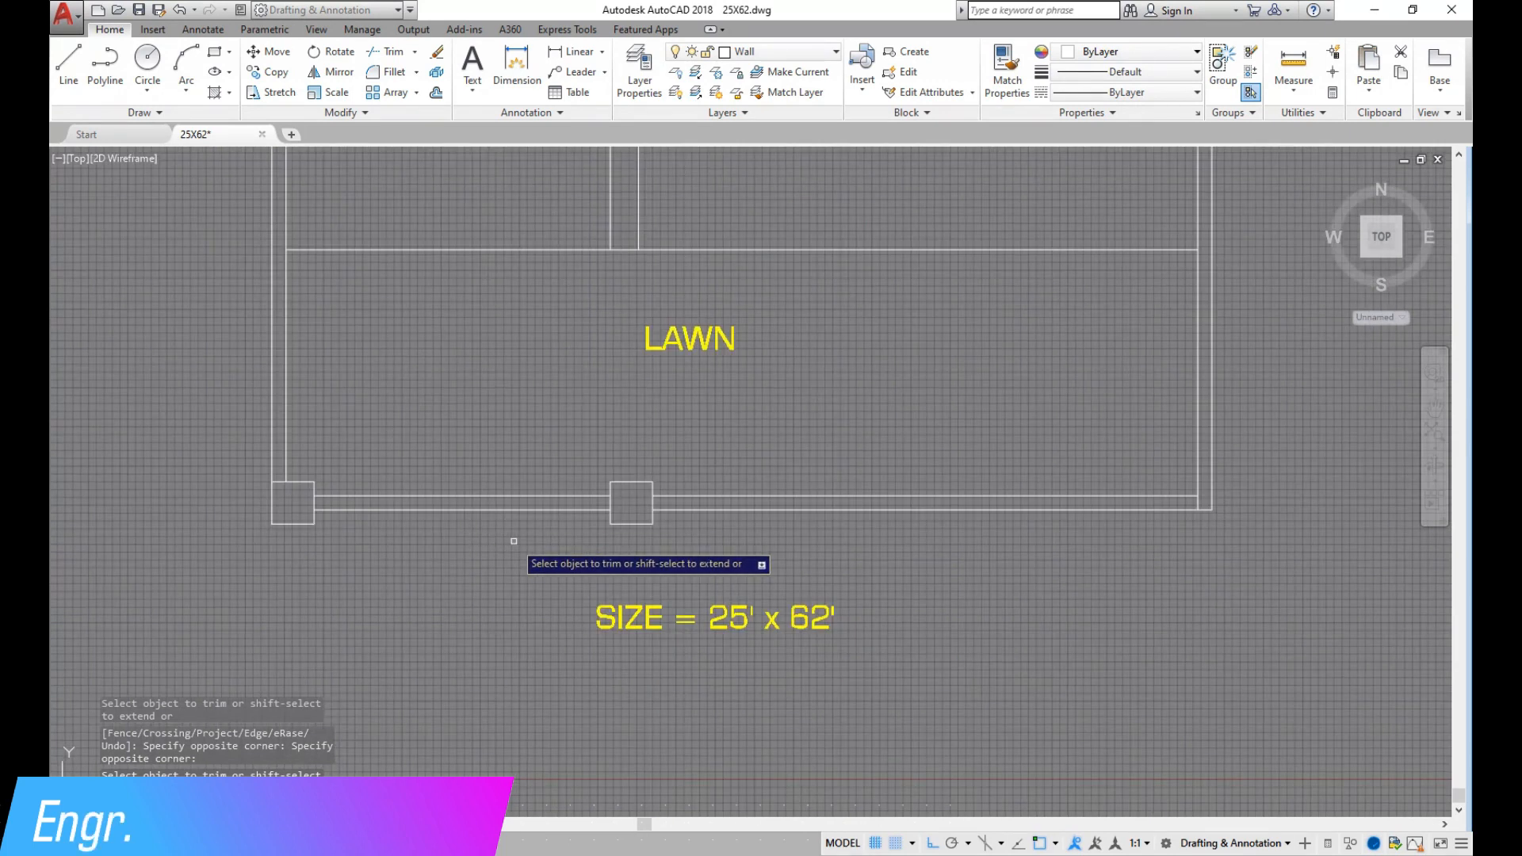
Trim the inner wall line overrunning the boundary wall's lower-right corner.
{"action": "scroll", "coordinate": [1247, 497], "scroll_direction": "up", "scroll_amount": 4}
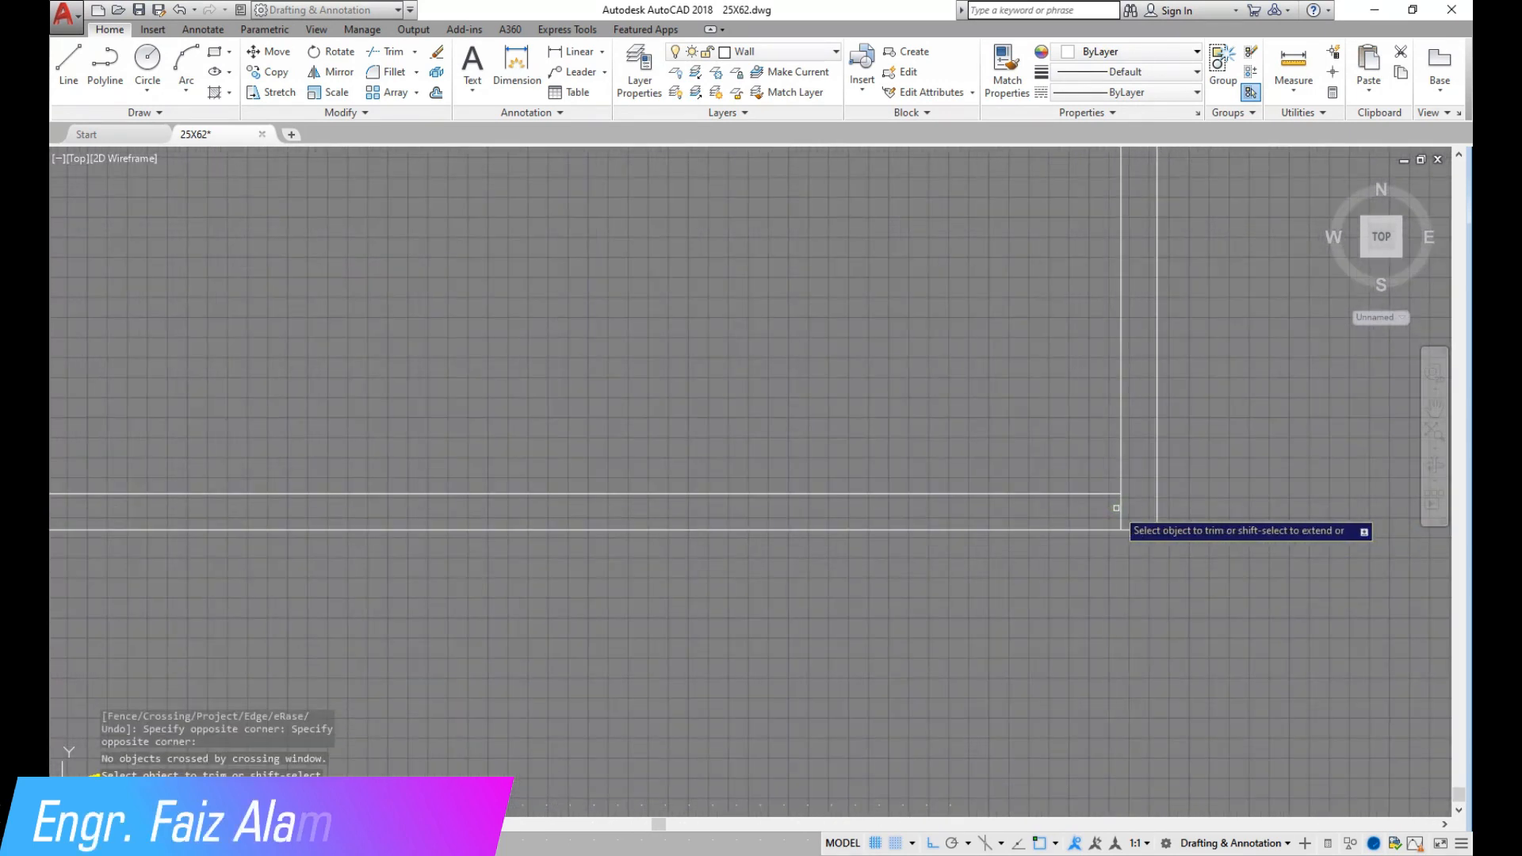
{"action": "scroll", "coordinate": [1220, 514], "scroll_direction": "down", "scroll_amount": 2}
{"action": "right_click", "coordinate": [690, 547]}
{"action": "left_click", "coordinate": [734, 560]}
Erase both wall lines between the two front pillars, then undo the erasure.
{"action": "scroll", "coordinate": [456, 544], "scroll_direction": "up", "scroll_amount": 1}
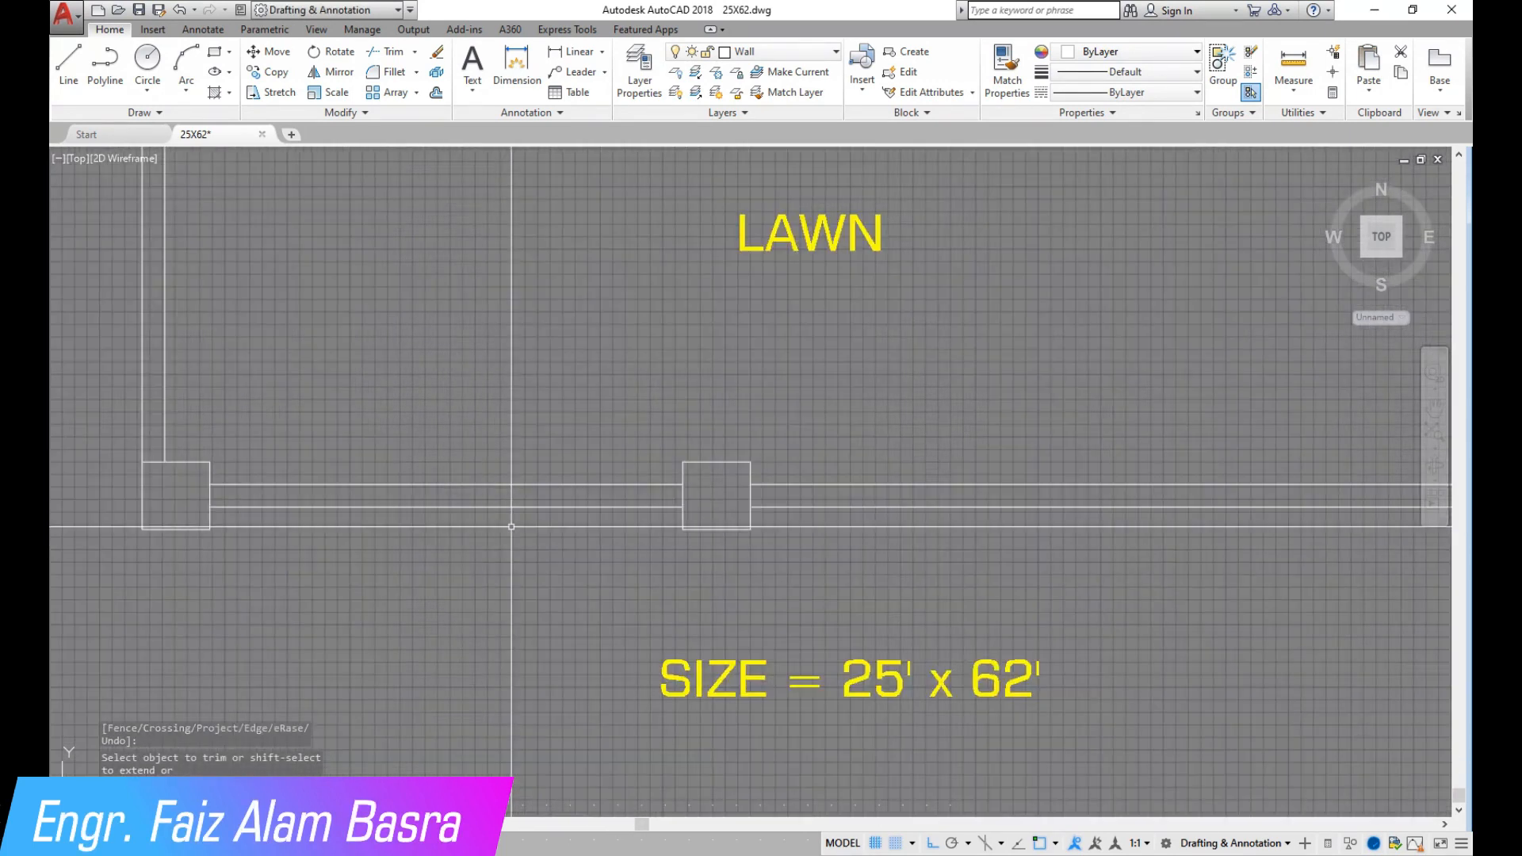
{"action": "left_click", "coordinate": [496, 566]}
{"action": "left_click", "coordinate": [399, 448]}
{"action": "left_click", "coordinate": [441, 54]}
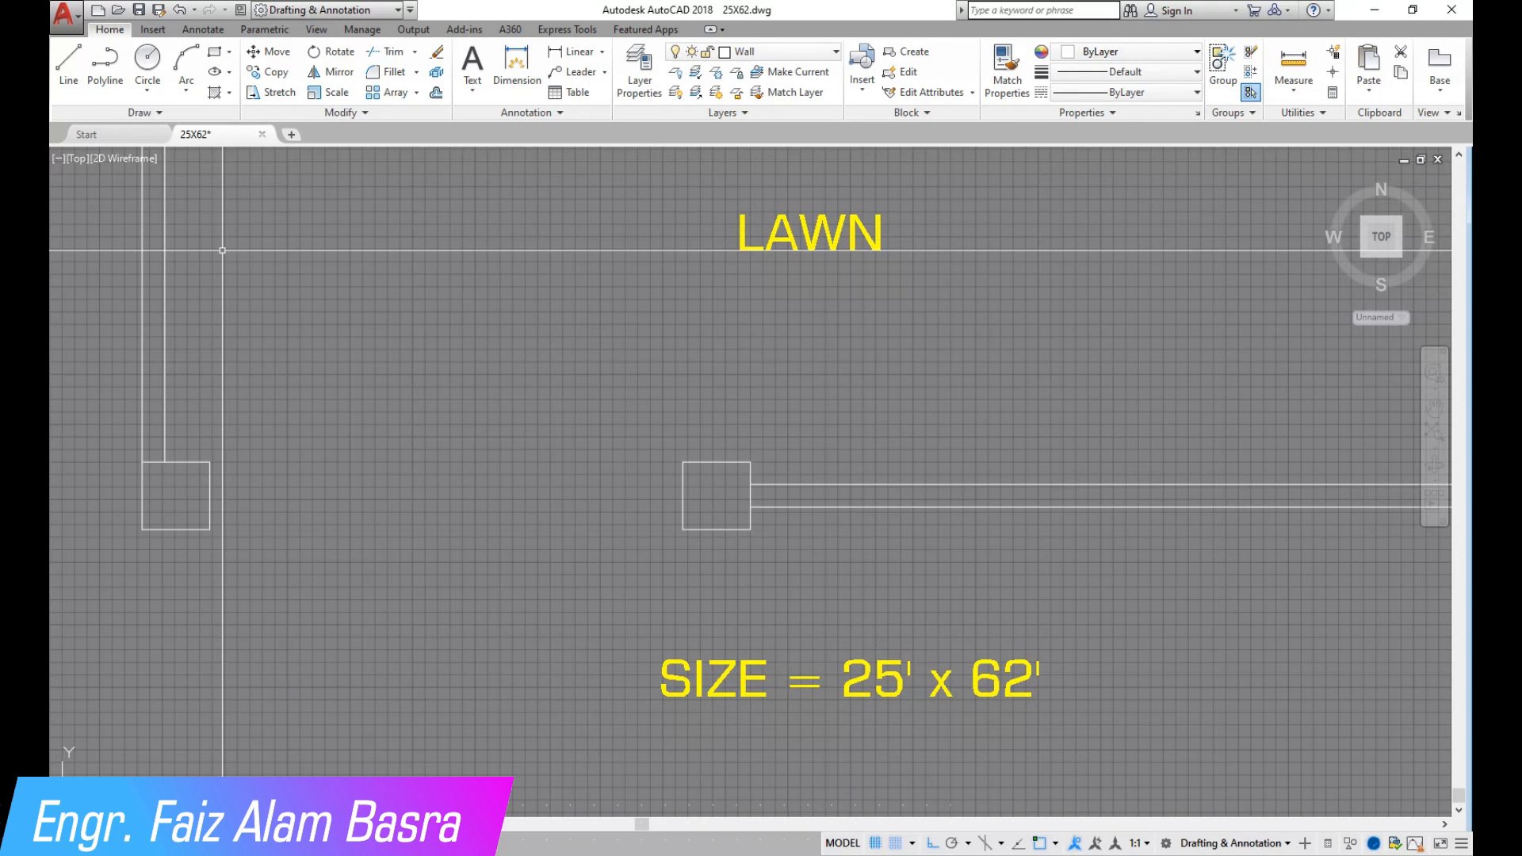
{"action": "left_click", "coordinate": [179, 9]}
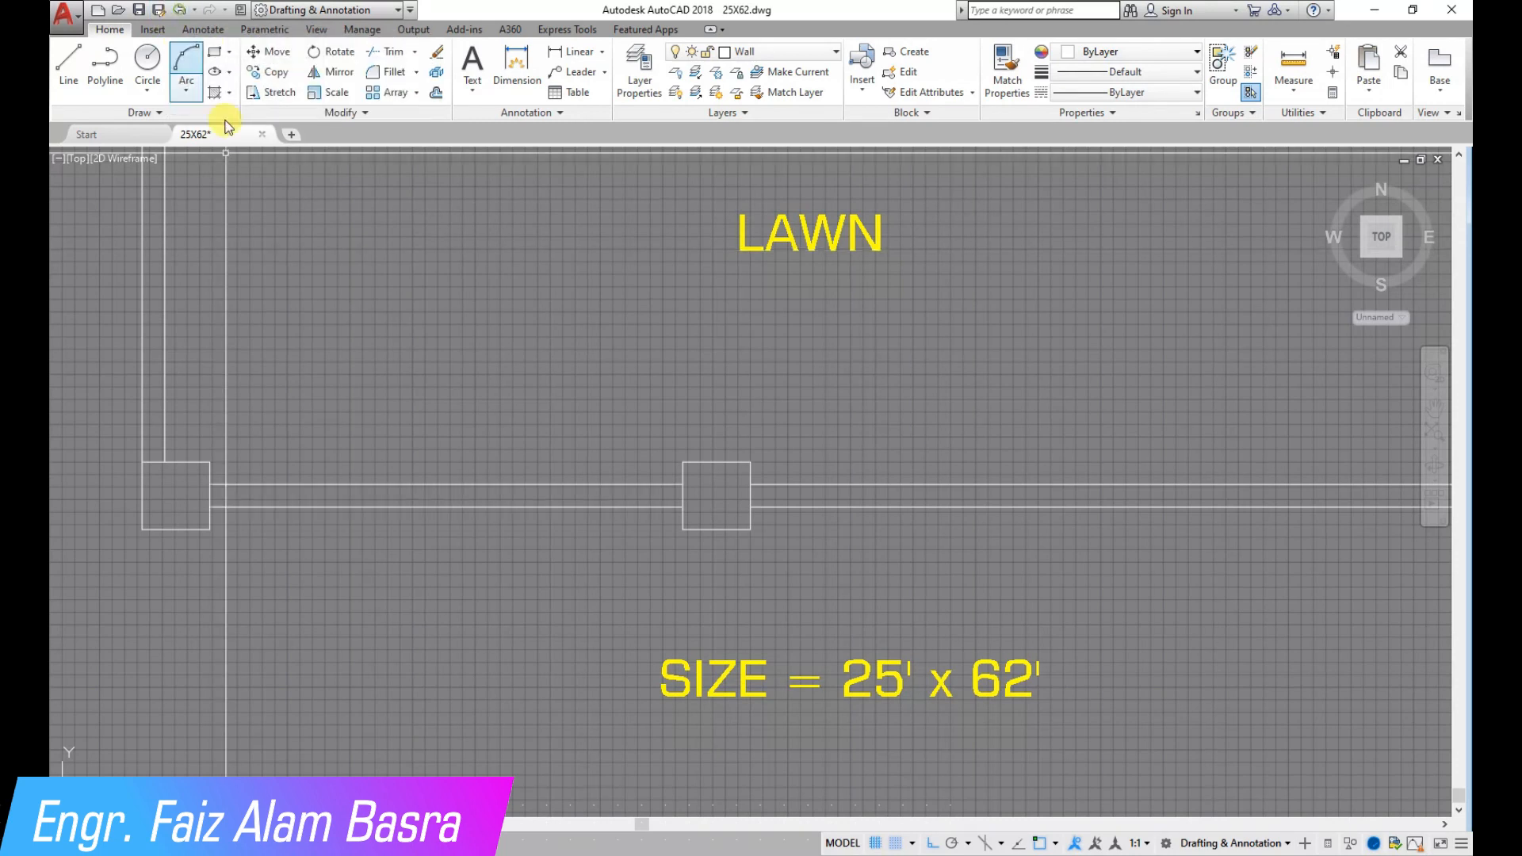
Erase the upper wall line between the two front pillars and dimension the clear gap between them.
{"action": "left_click", "coordinate": [476, 485]}
{"action": "key", "text": "Delete"}
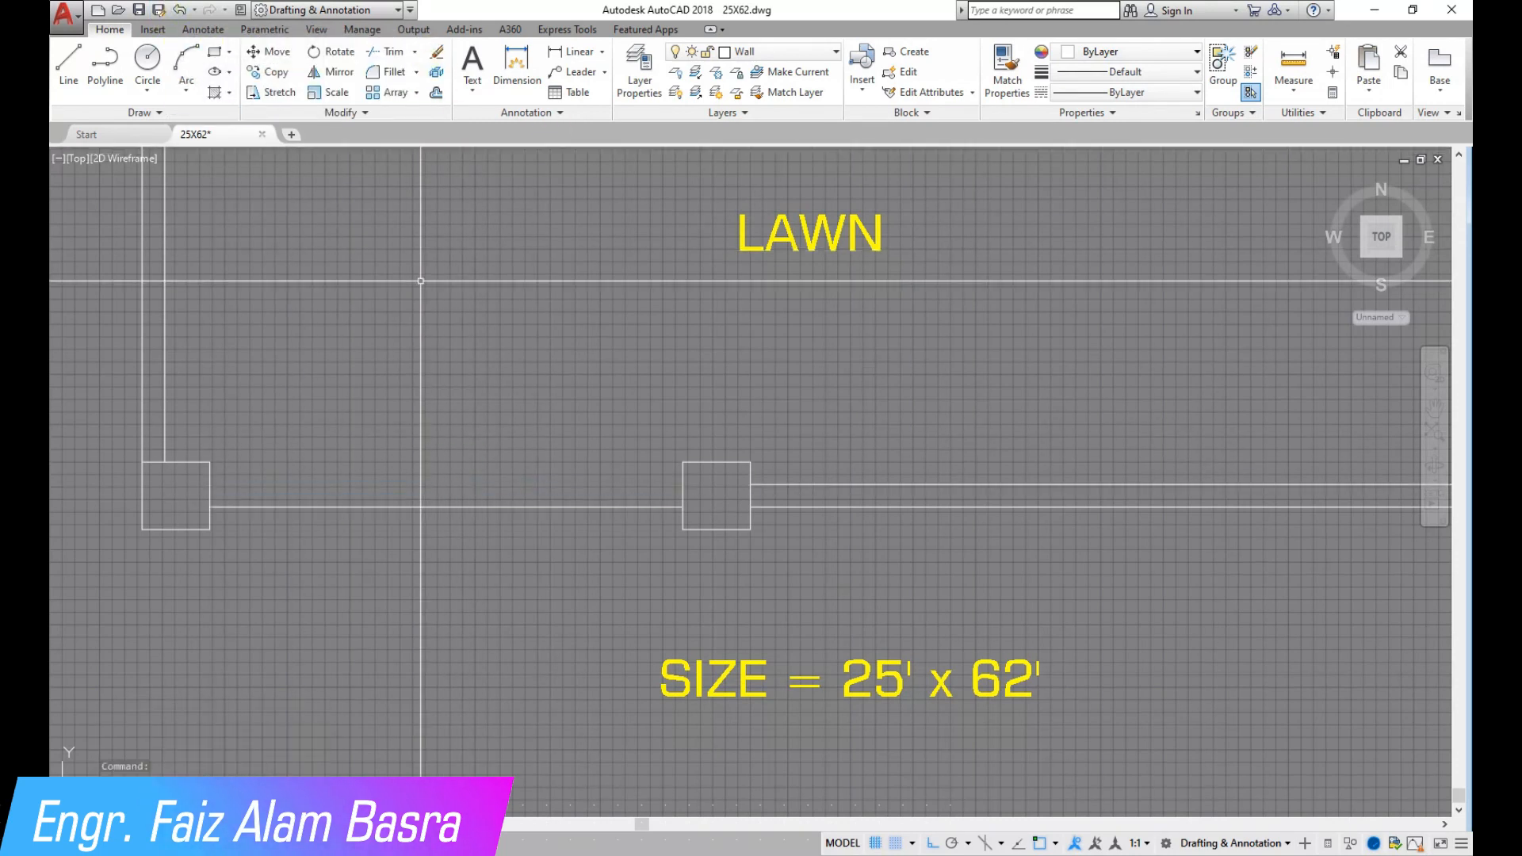
{"action": "left_click", "coordinate": [577, 52]}
{"action": "left_click", "coordinate": [209, 462]}
{"action": "left_click", "coordinate": [683, 461]}
{"action": "left_click", "coordinate": [666, 390]}
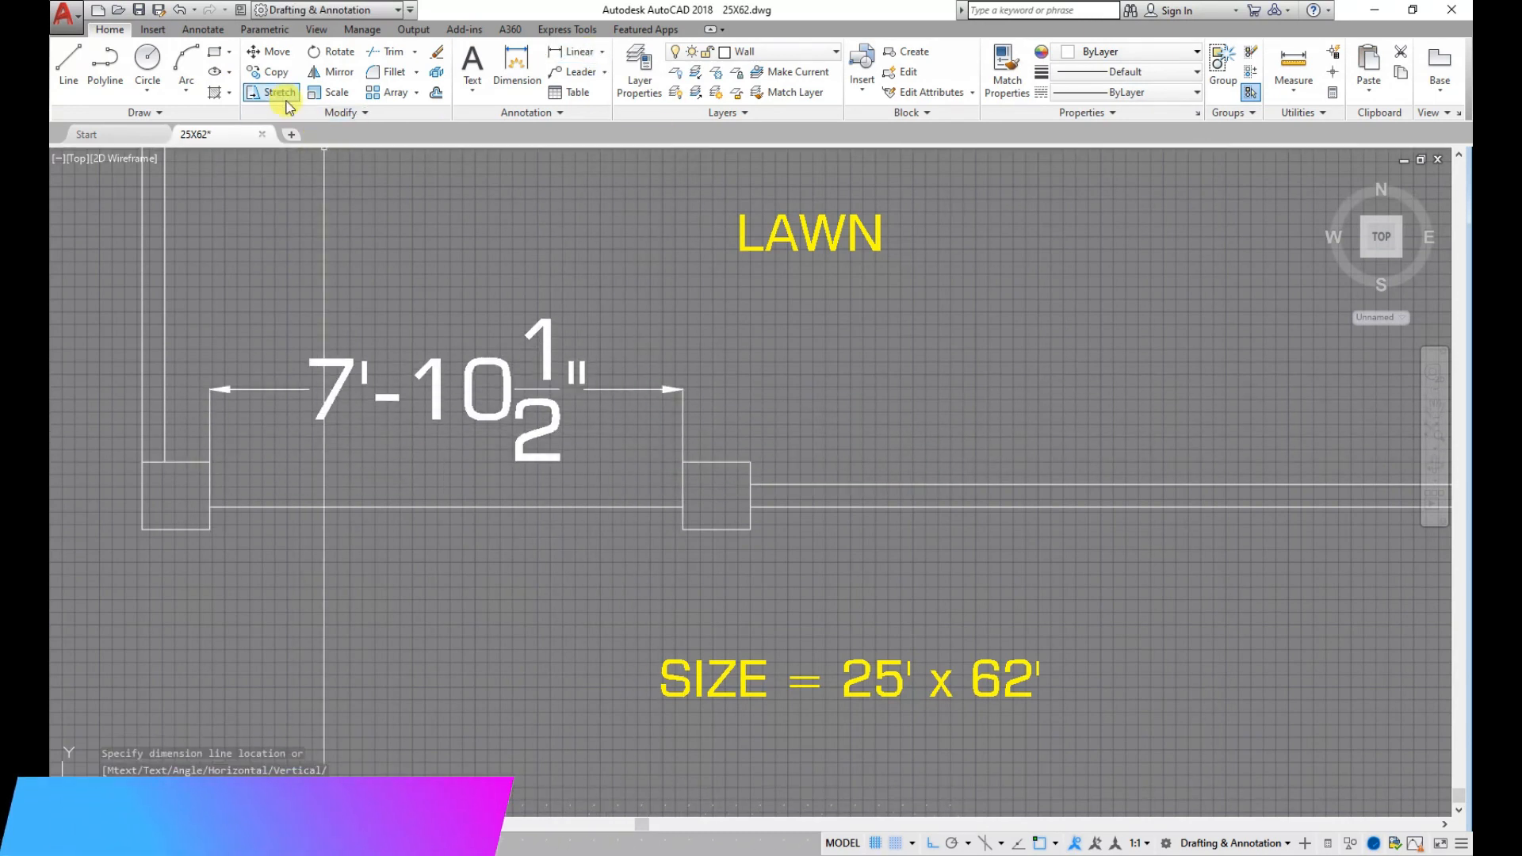
Stretch the middle front pillar and its adjoining wall lines horizontally to make the gate opening 8'-6" wide.
{"action": "left_click", "coordinate": [806, 593]}
{"action": "left_click", "coordinate": [627, 329]}
{"action": "key", "text": "Return"}
{"action": "left_click", "coordinate": [793, 402]}
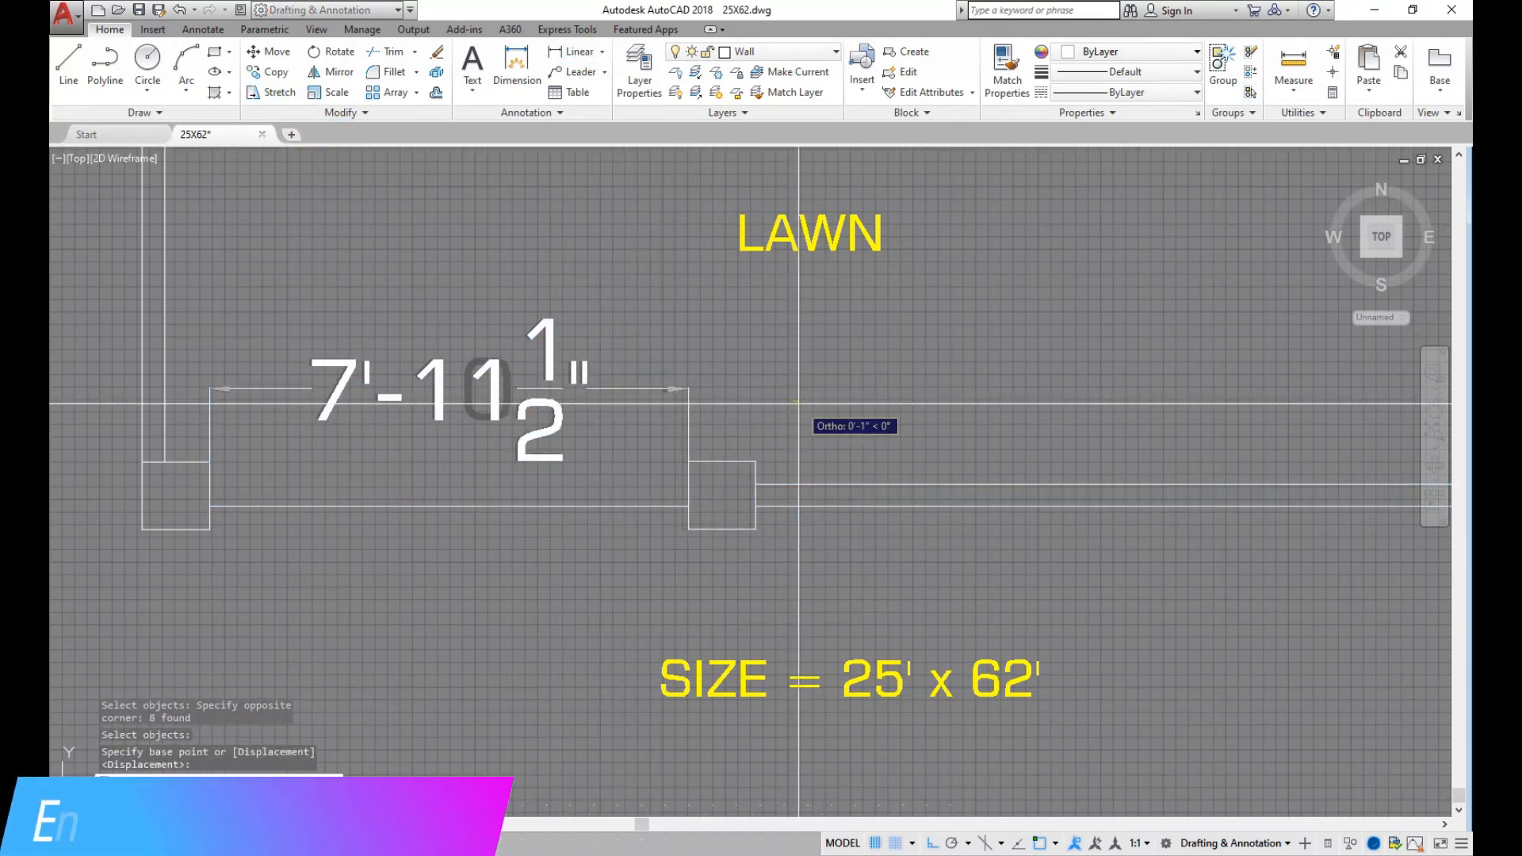
{"action": "scroll", "coordinate": [799, 404], "scroll_direction": "down", "scroll_amount": 2}
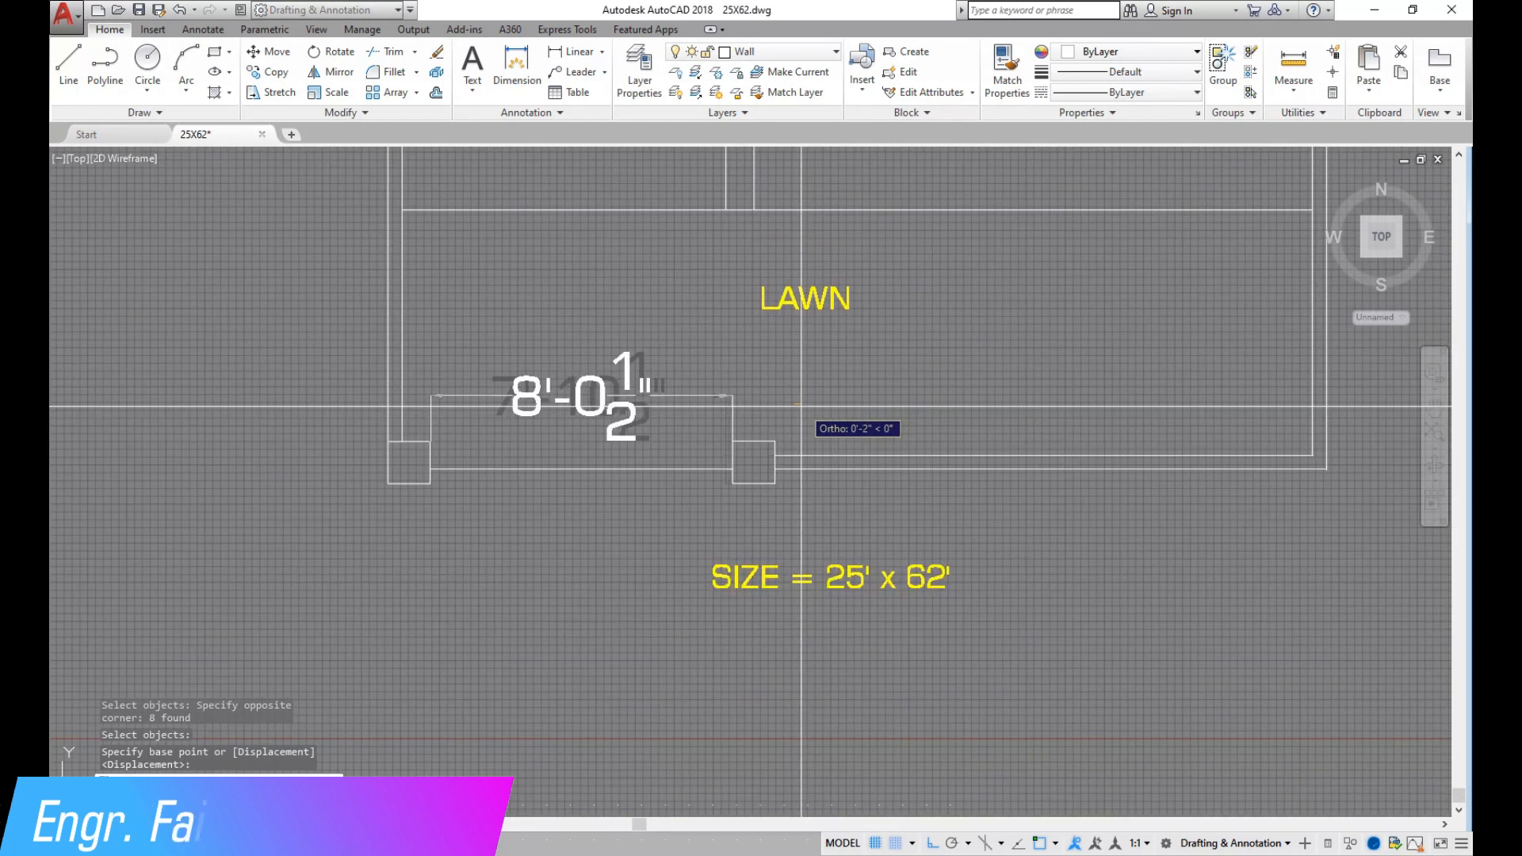
{"action": "scroll", "coordinate": [801, 406], "scroll_direction": "up", "scroll_amount": 2}
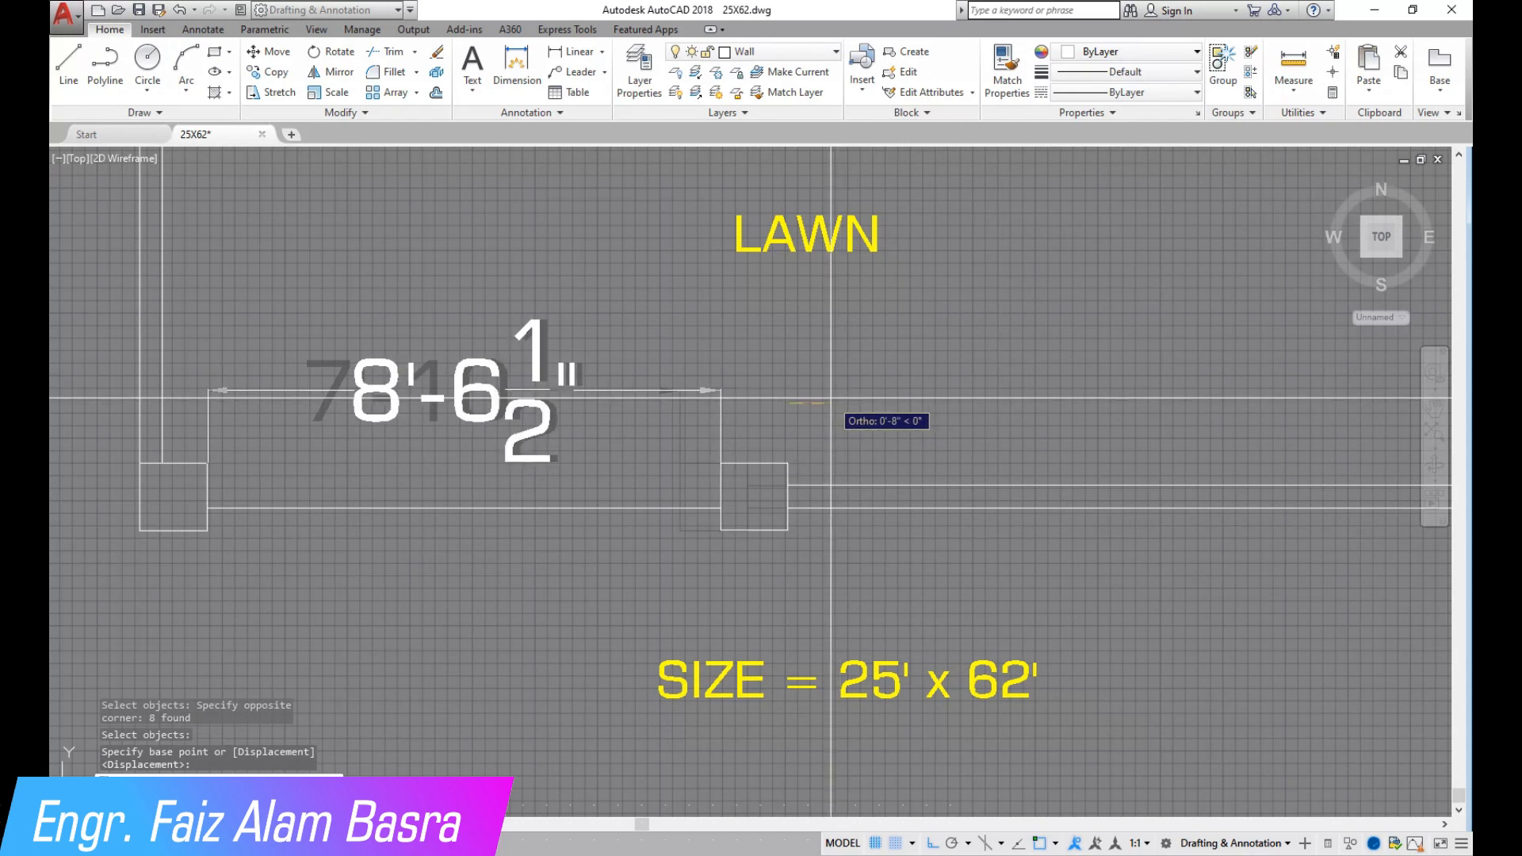
{"action": "left_click", "coordinate": [828, 398]}
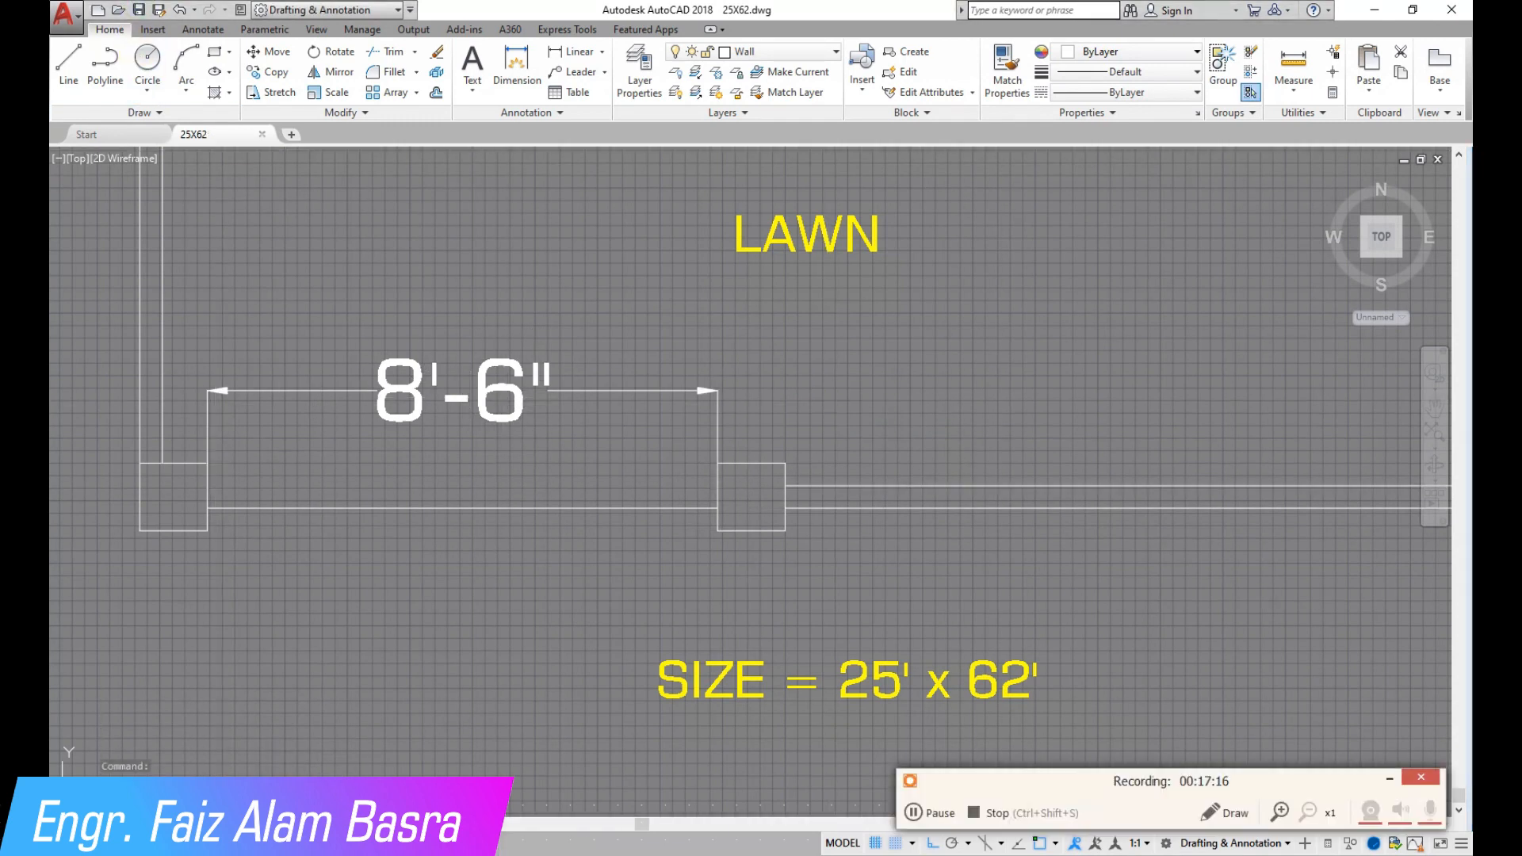
{"action": "left_click", "coordinate": [916, 814]}
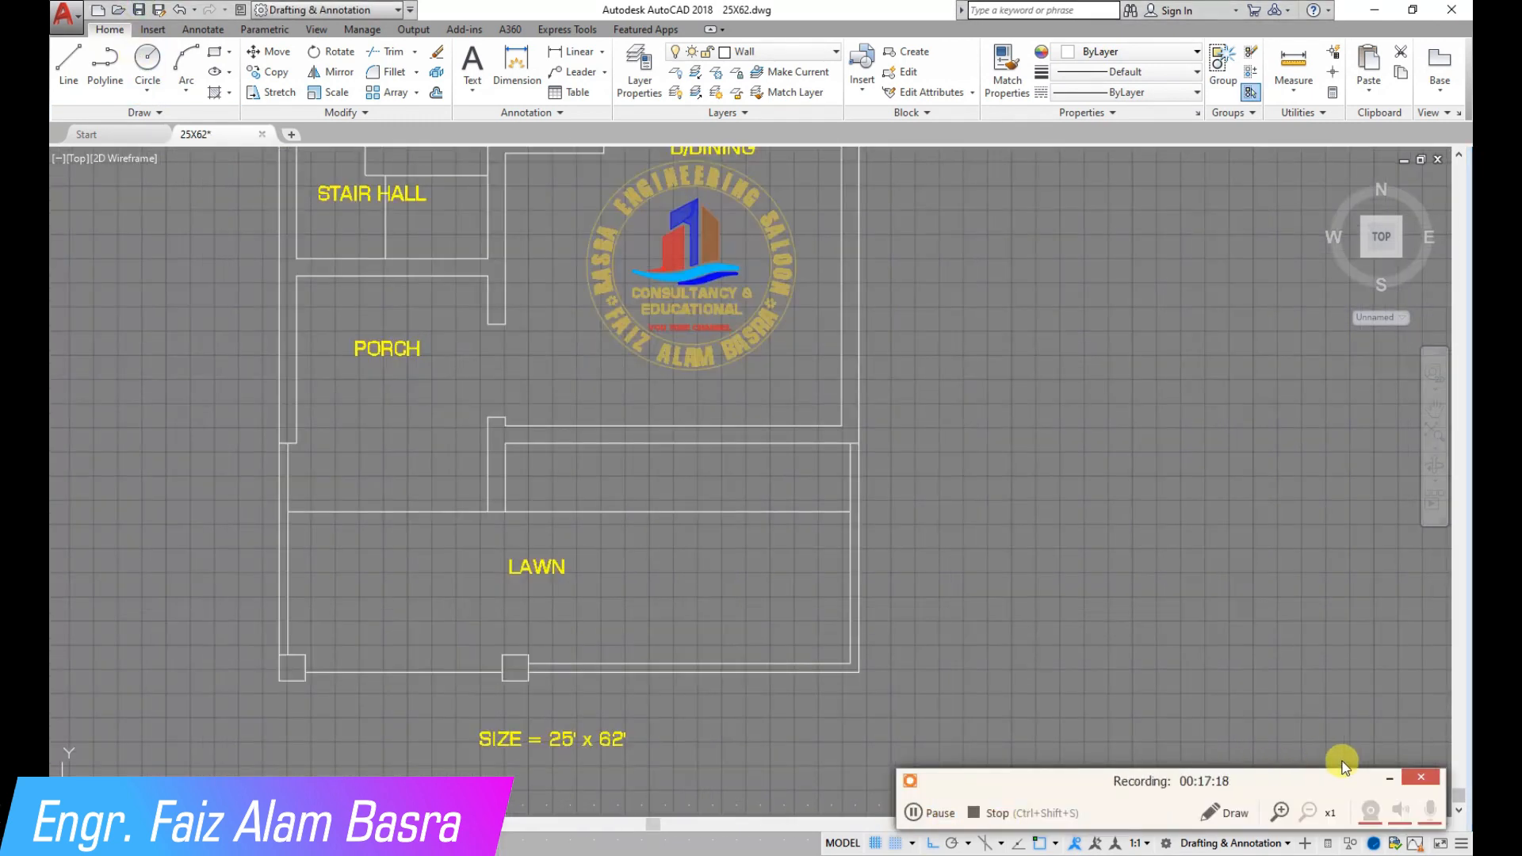
{"action": "left_click", "coordinate": [1391, 778]}
{"action": "scroll", "coordinate": [608, 706], "scroll_direction": "down", "scroll_amount": 2}
{"action": "scroll", "coordinate": [578, 413], "scroll_direction": "up", "scroll_amount": 2}
{"action": "scroll", "coordinate": [531, 360], "scroll_direction": "down", "scroll_amount": 1}
{"action": "scroll", "coordinate": [570, 325], "scroll_direction": "down", "scroll_amount": 4}
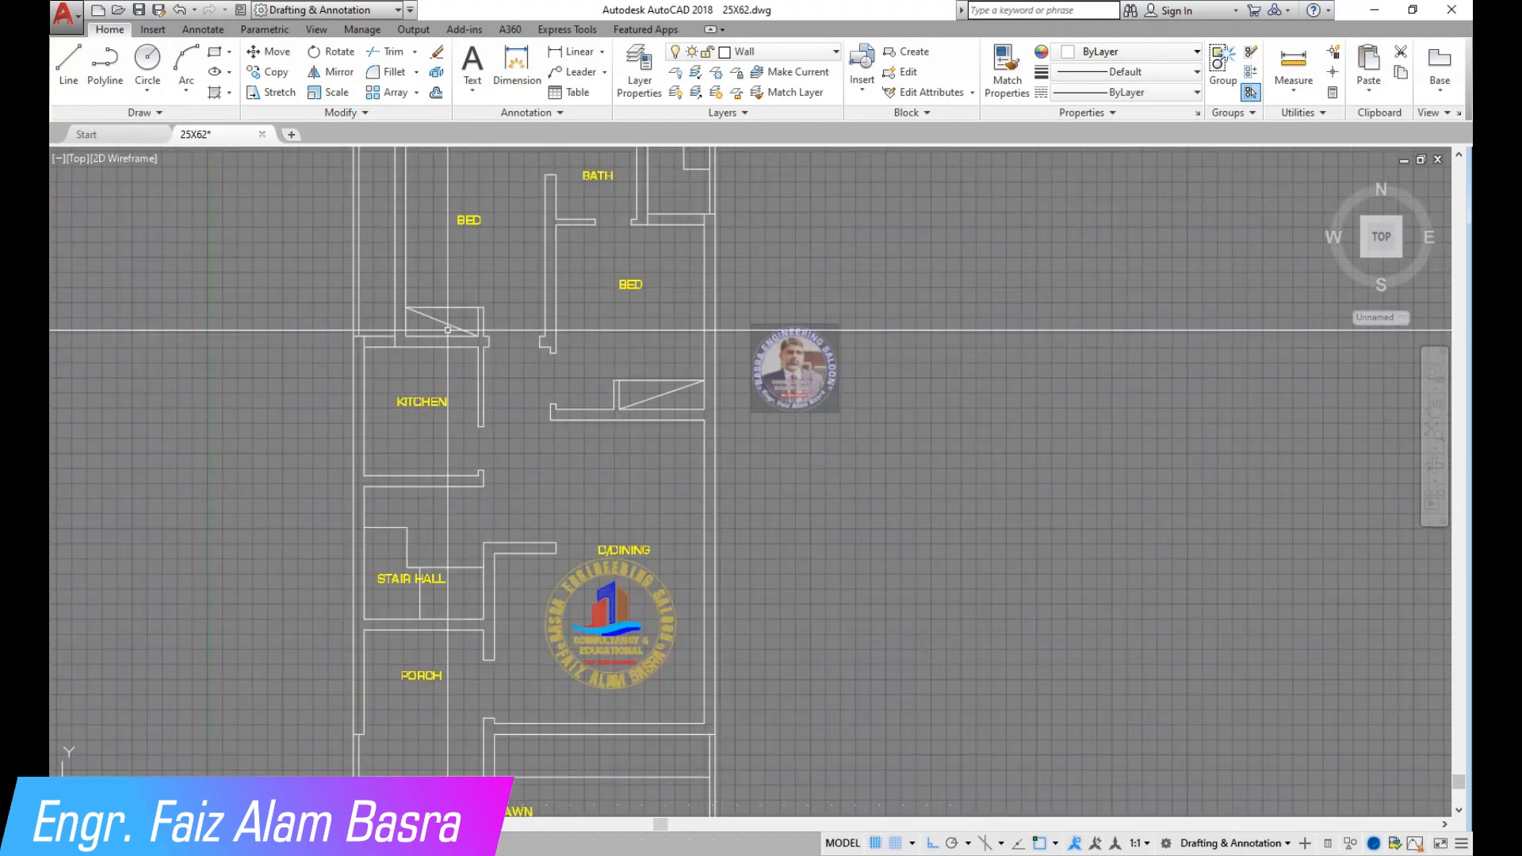
{"action": "scroll", "coordinate": [494, 266], "scroll_direction": "up", "scroll_amount": 6}
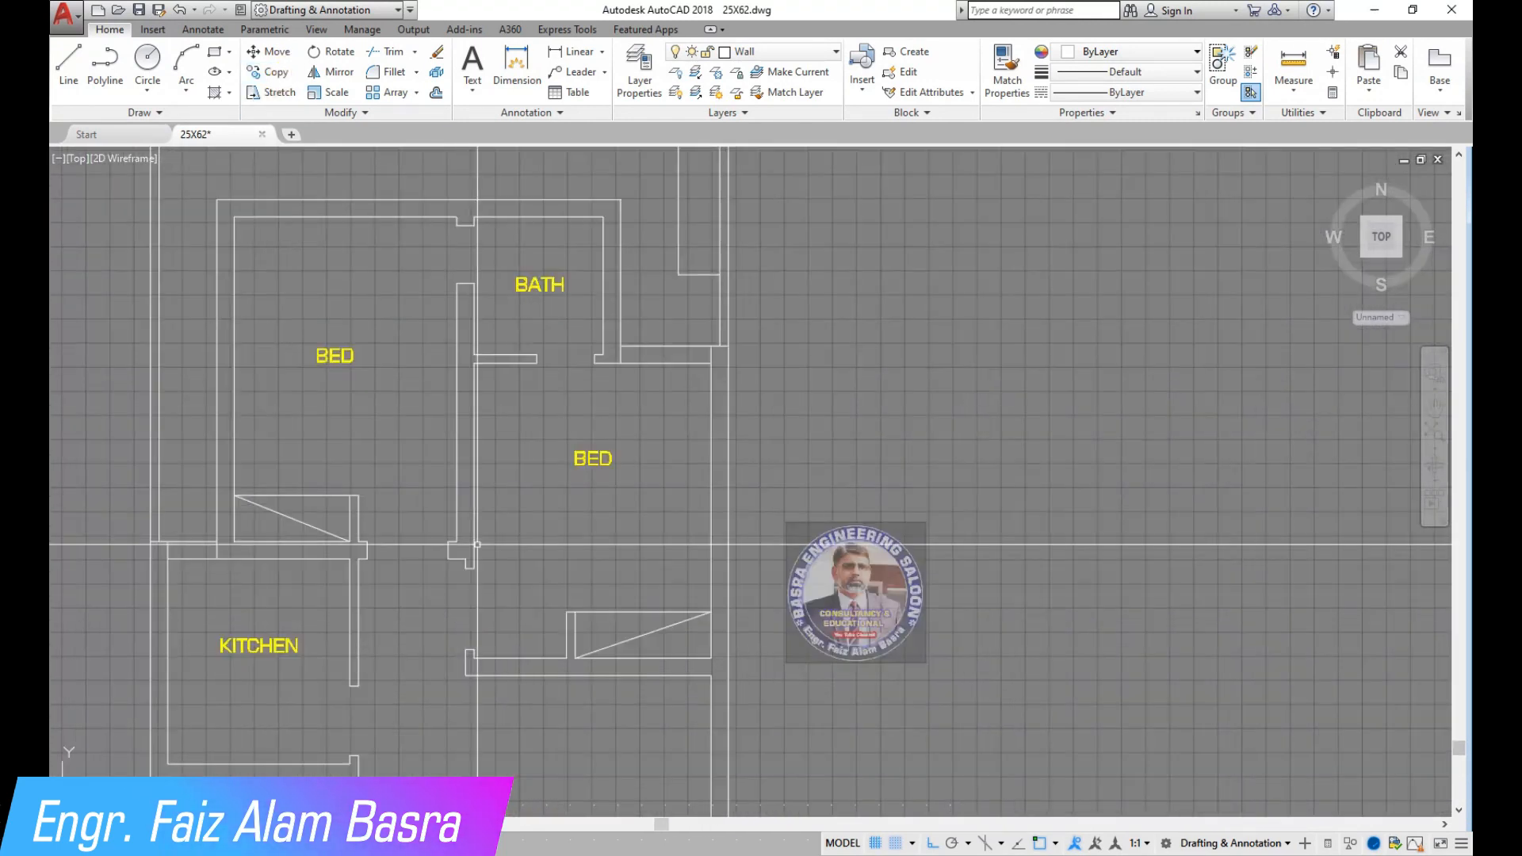
{"action": "scroll", "coordinate": [405, 524], "scroll_direction": "down", "scroll_amount": 2}
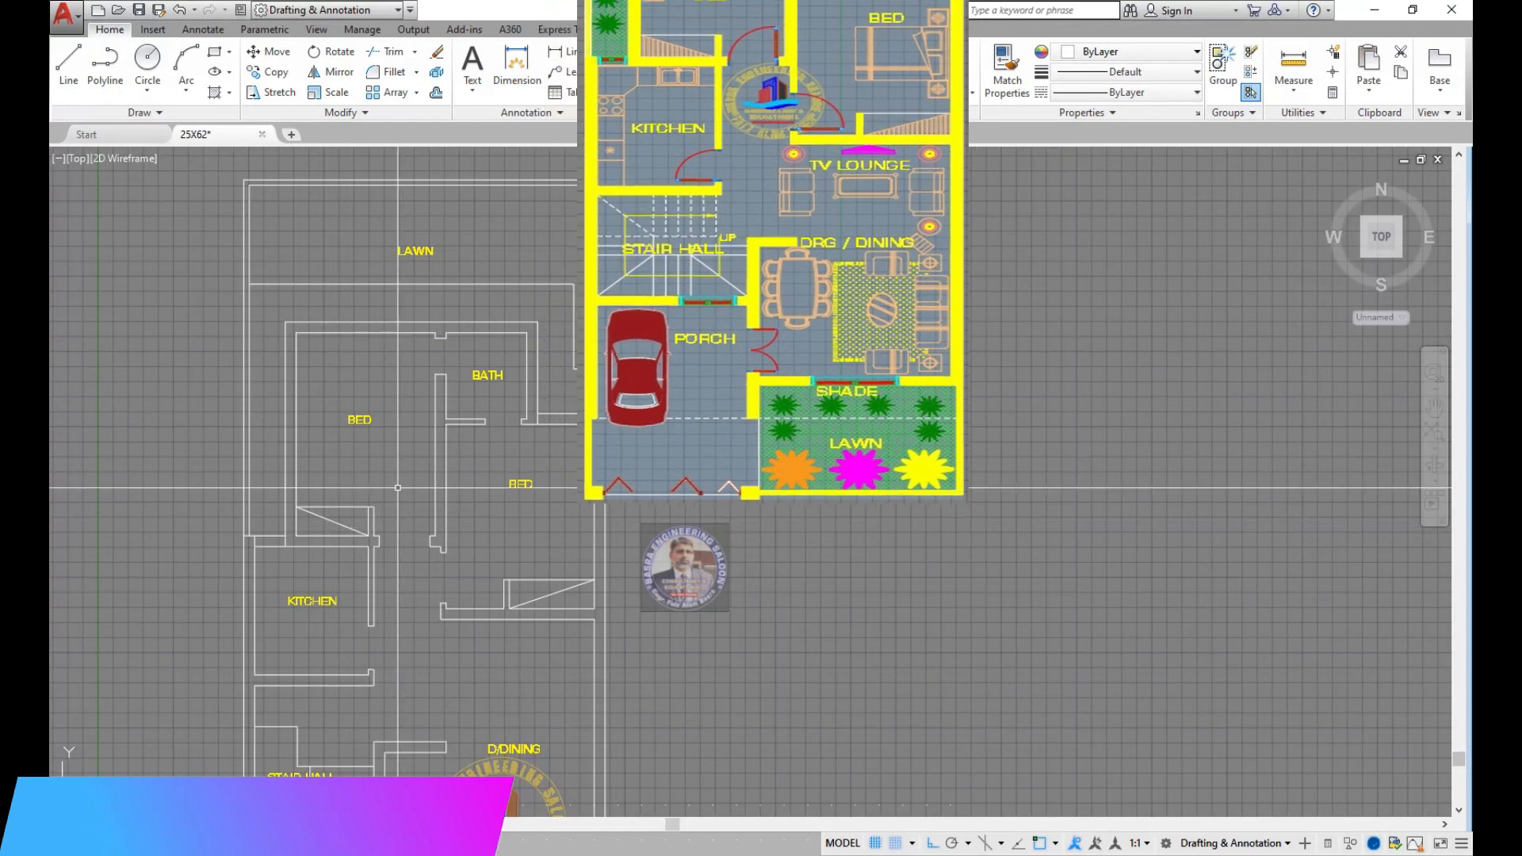
Copy single-leaf doors from the door library beside the drawing into the two bedroom doorways.
{"action": "left_click", "coordinate": [276, 73]}
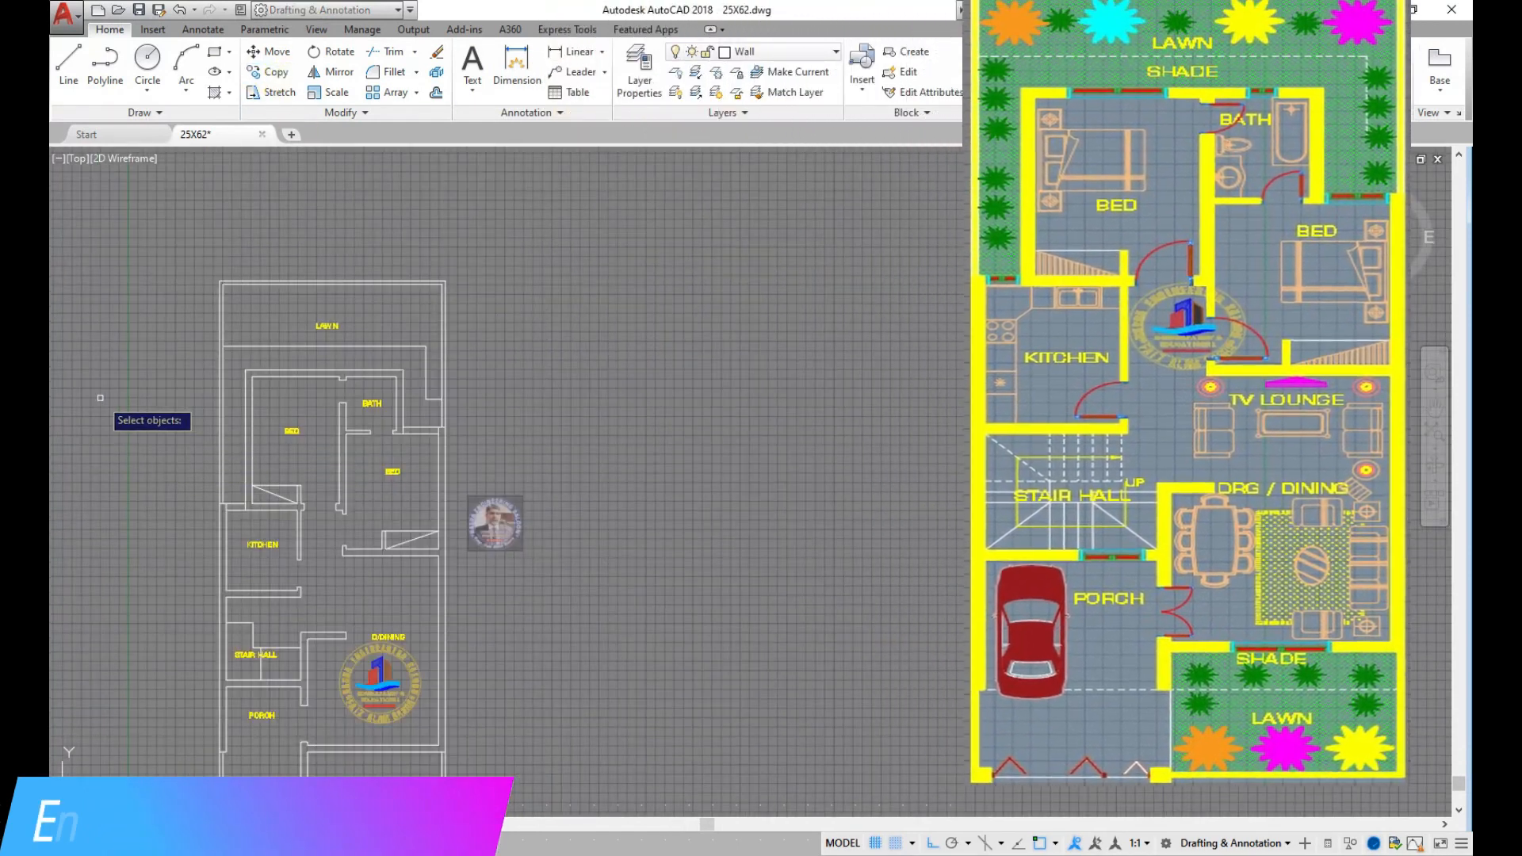
{"action": "scroll", "coordinate": [119, 397], "scroll_direction": "down", "scroll_amount": 2}
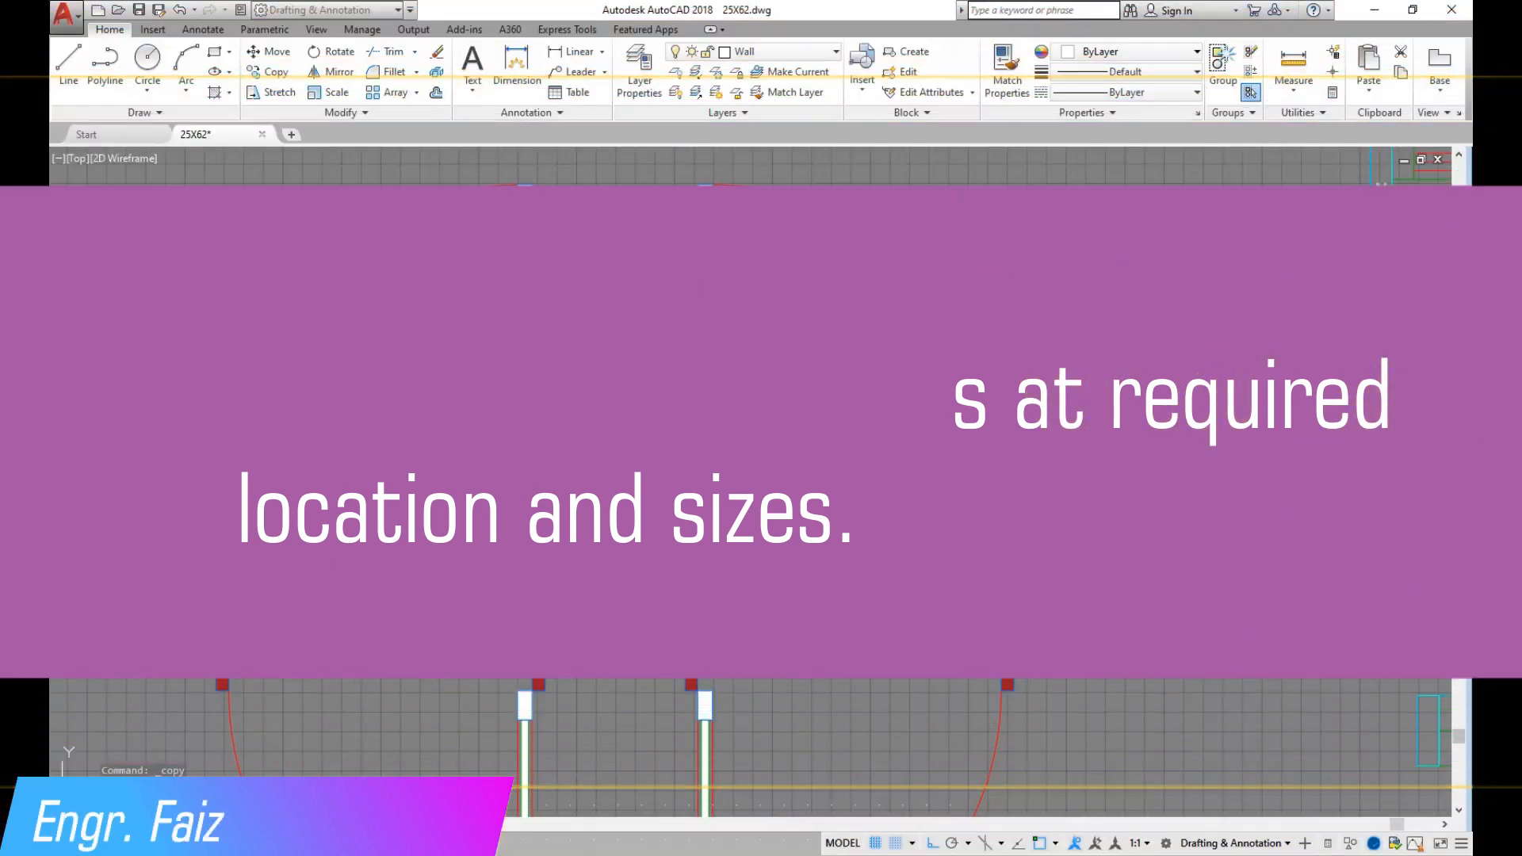
{"action": "left_click", "coordinate": [645, 571]}
{"action": "scroll", "coordinate": [456, 482], "scroll_direction": "down", "scroll_amount": 2}
{"action": "left_click", "coordinate": [262, 231]}
{"action": "key", "text": "Return"}
{"action": "left_click", "coordinate": [511, 528]}
{"action": "scroll", "coordinate": [726, 547], "scroll_direction": "down", "scroll_amount": 6}
{"action": "scroll", "coordinate": [713, 537], "scroll_direction": "down", "scroll_amount": 4}
{"action": "scroll", "coordinate": [280, 530], "scroll_direction": "up", "scroll_amount": 8}
{"action": "scroll", "coordinate": [629, 445], "scroll_direction": "down", "scroll_amount": 4}
{"action": "scroll", "coordinate": [496, 498], "scroll_direction": "up", "scroll_amount": 6}
{"action": "scroll", "coordinate": [669, 466], "scroll_direction": "down", "scroll_amount": 5}
{"action": "scroll", "coordinate": [299, 428], "scroll_direction": "up", "scroll_amount": 5}
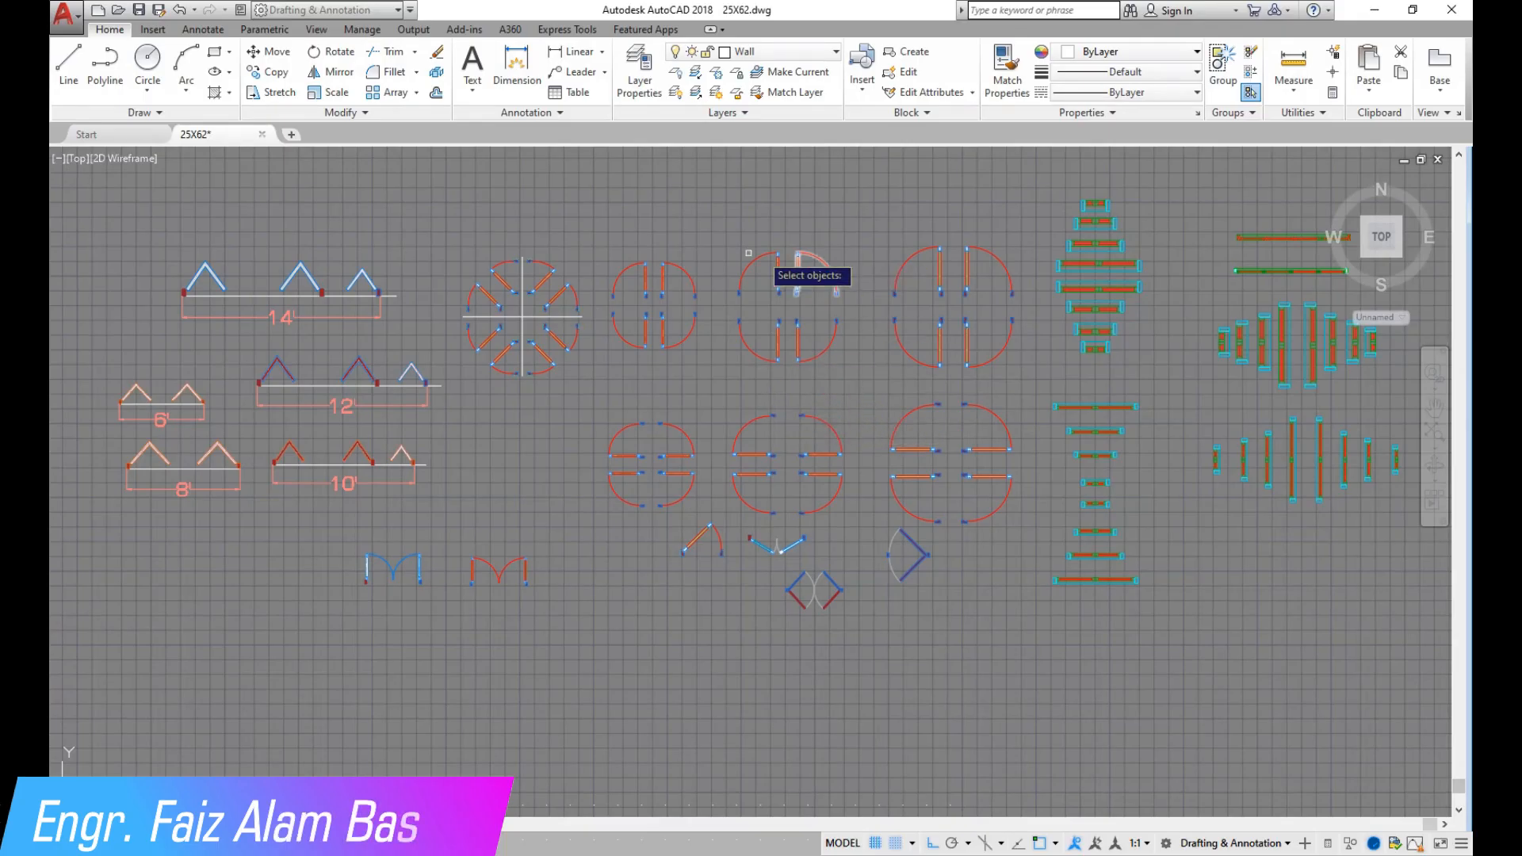
Copy two small single-leaf doors from the library together, fitting one into the doorway between the left bedroom and the bath.
{"action": "scroll", "coordinate": [680, 251], "scroll_direction": "up", "scroll_amount": 2}
{"action": "scroll", "coordinate": [662, 292], "scroll_direction": "down", "scroll_amount": 2}
{"action": "scroll", "coordinate": [663, 292], "scroll_direction": "up", "scroll_amount": 2}
{"action": "left_click", "coordinate": [695, 331]}
{"action": "scroll", "coordinate": [655, 333], "scroll_direction": "down", "scroll_amount": 1}
{"action": "scroll", "coordinate": [650, 619], "scroll_direction": "up", "scroll_amount": 3}
{"action": "scroll", "coordinate": [538, 555], "scroll_direction": "down", "scroll_amount": 2}
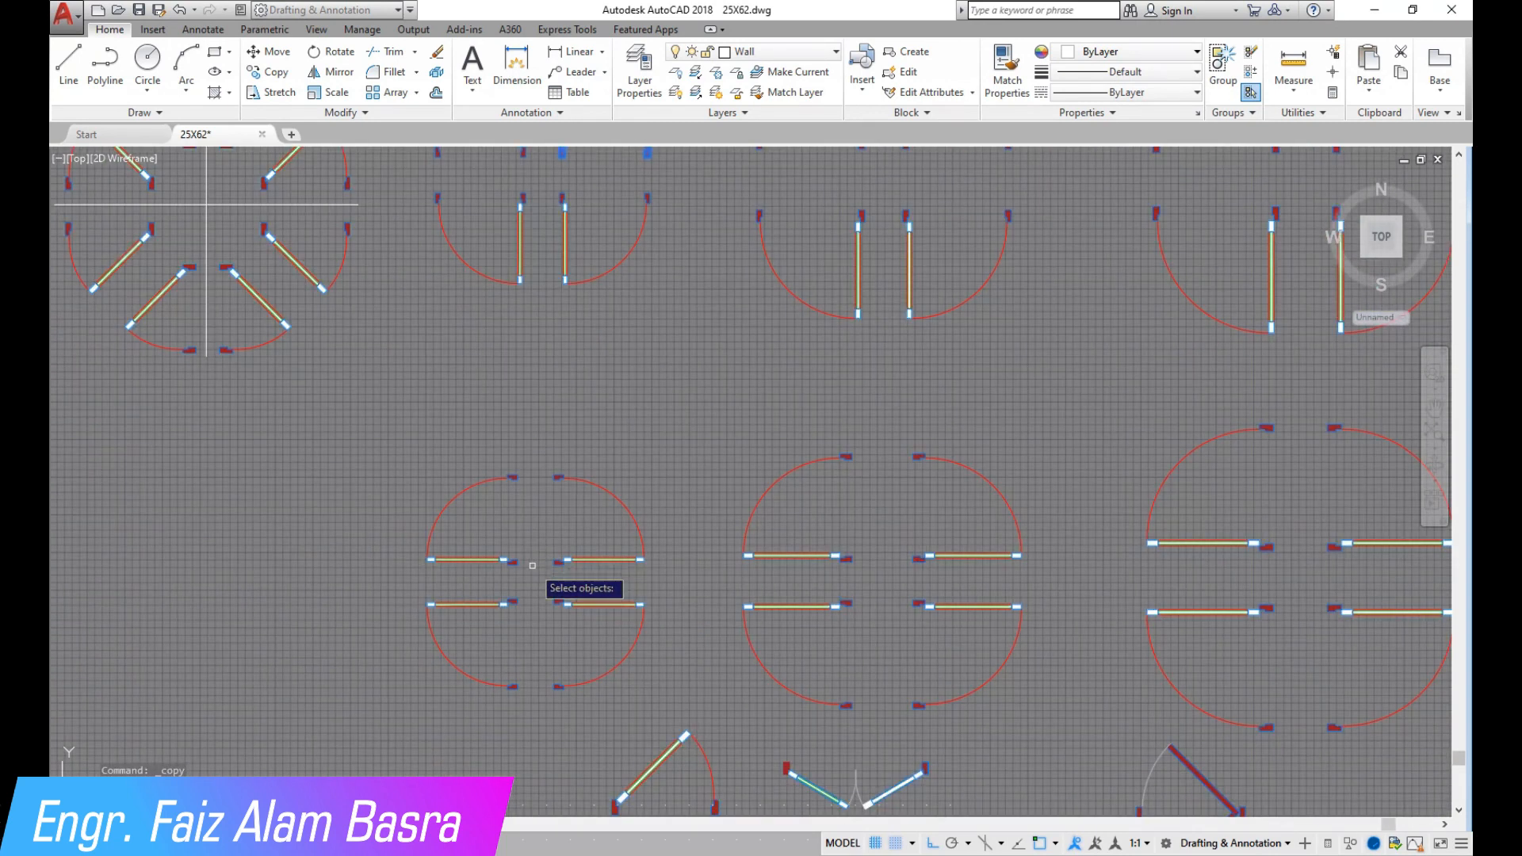
{"action": "scroll", "coordinate": [533, 622], "scroll_direction": "up", "scroll_amount": 2}
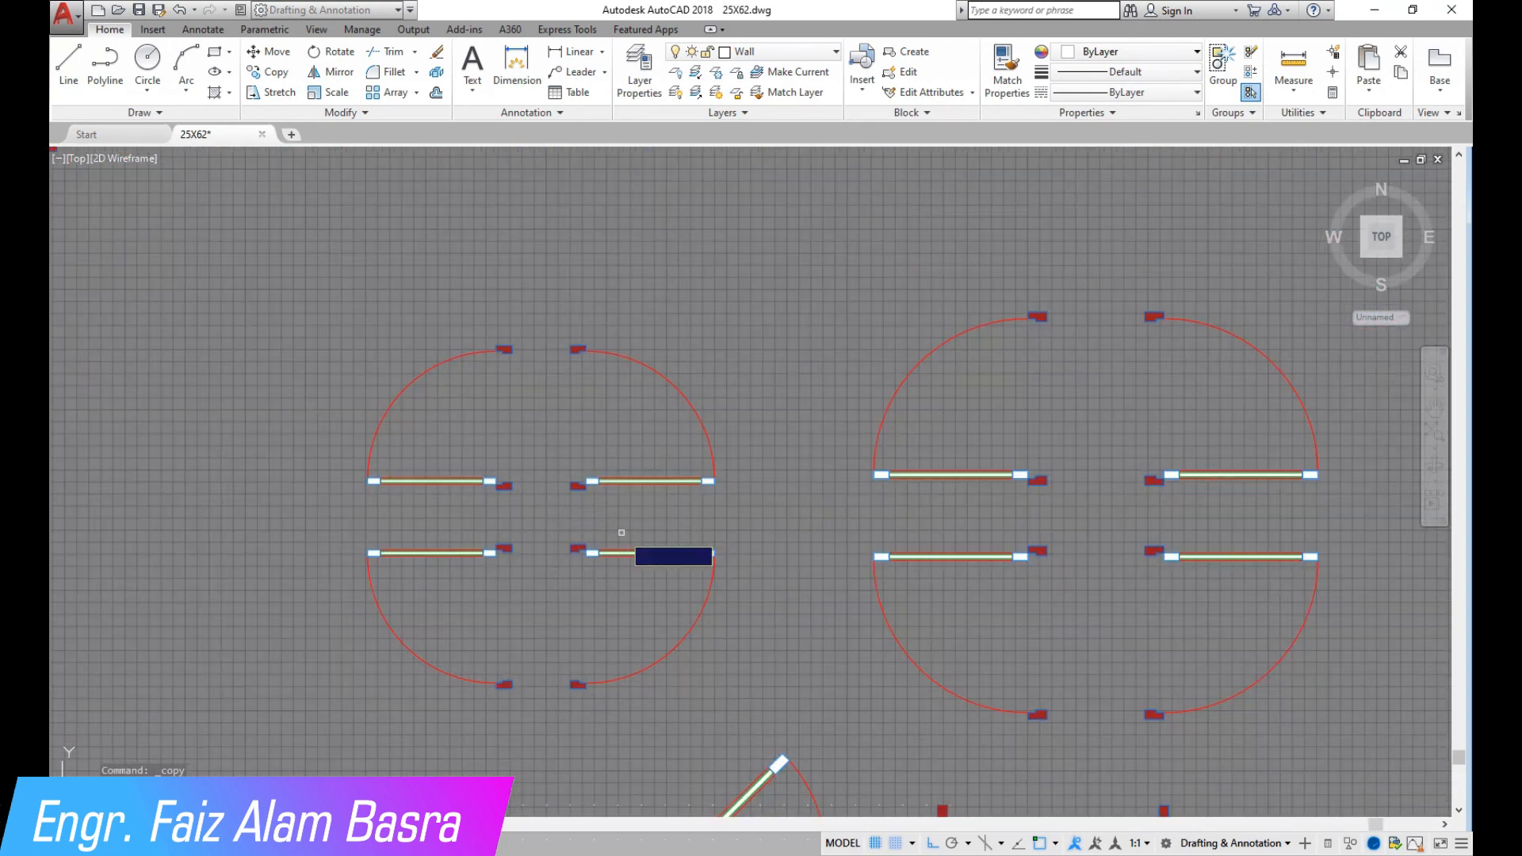
{"action": "left_click", "coordinate": [735, 709]}
{"action": "left_click", "coordinate": [552, 525]}
{"action": "key", "text": "Return"}
{"action": "scroll", "coordinate": [555, 536], "scroll_direction": "up", "scroll_amount": 3}
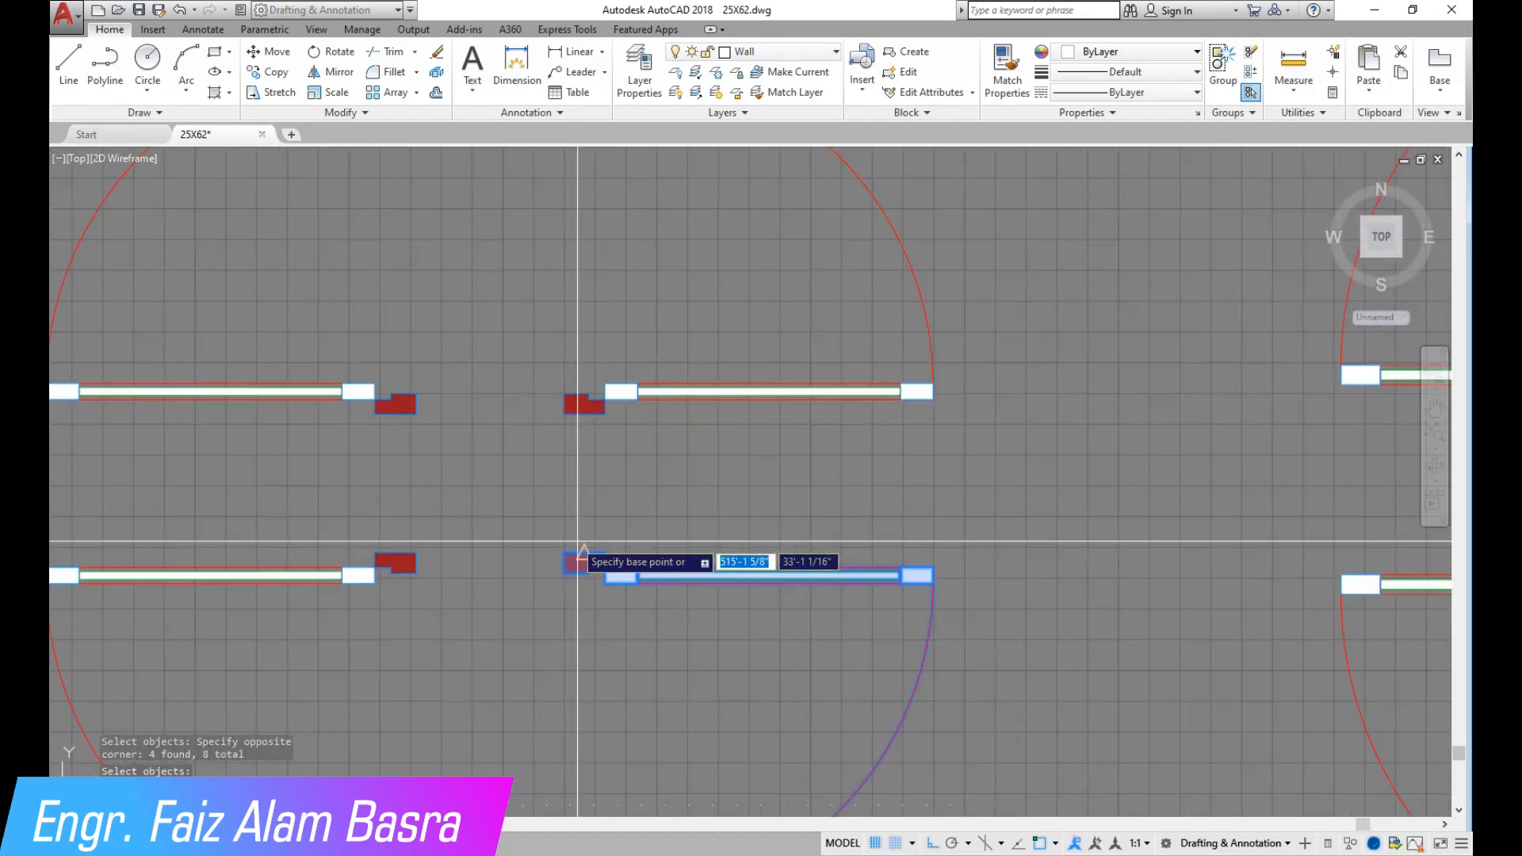
{"action": "scroll", "coordinate": [587, 579], "scroll_direction": "down", "scroll_amount": 5}
{"action": "scroll", "coordinate": [170, 539], "scroll_direction": "down", "scroll_amount": 2}
{"action": "scroll", "coordinate": [423, 503], "scroll_direction": "up", "scroll_amount": 6}
{"action": "scroll", "coordinate": [921, 312], "scroll_direction": "down", "scroll_amount": 6}
{"action": "scroll", "coordinate": [407, 360], "scroll_direction": "up", "scroll_amount": 6}
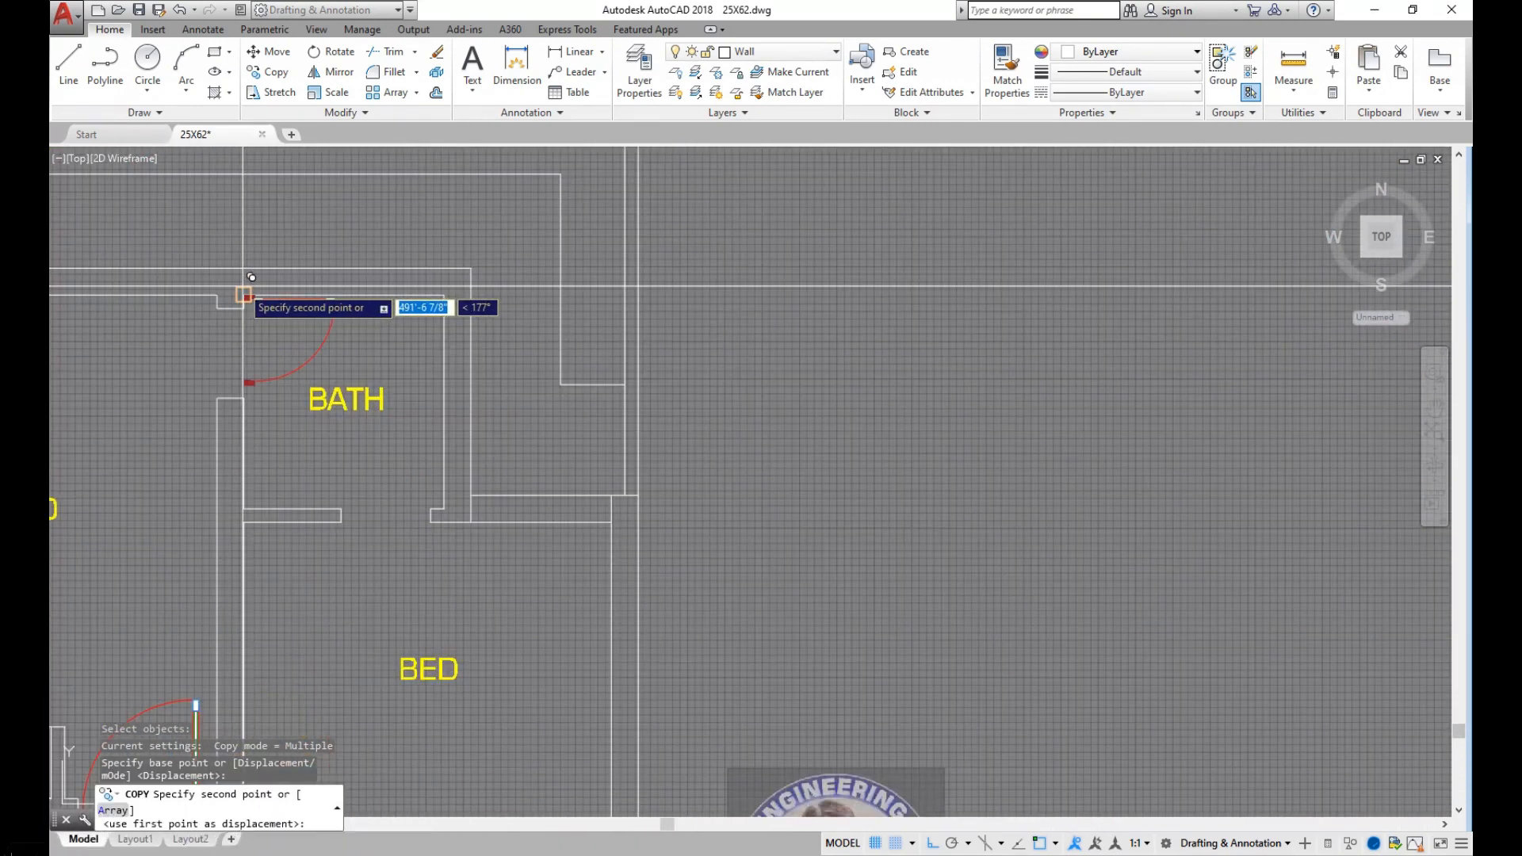
{"action": "left_click", "coordinate": [217, 308]}
{"action": "right_click", "coordinate": [391, 354]}
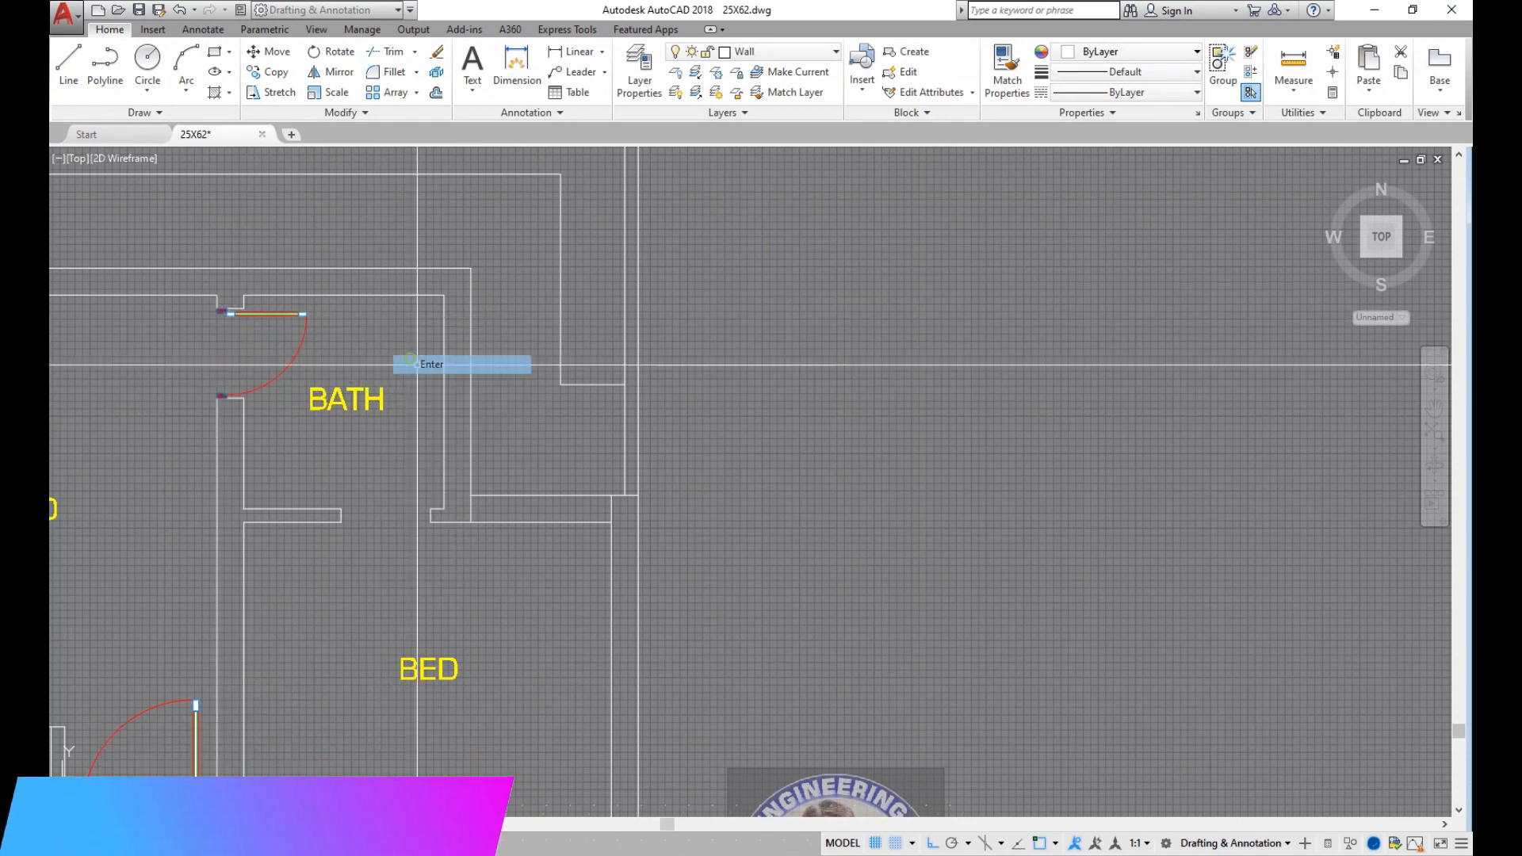
{"action": "left_click", "coordinate": [415, 363]}
{"action": "scroll", "coordinate": [449, 317], "scroll_direction": "down", "scroll_amount": 2}
{"action": "middle_click_drag", "start_coordinate": [410, 402], "coordinate": [435, 595]}
{"action": "scroll", "coordinate": [404, 273], "scroll_direction": "up", "scroll_amount": 2}
{"action": "left_click", "coordinate": [274, 51]}
{"action": "left_click", "coordinate": [500, 442]}
{"action": "left_click", "coordinate": [299, 272]}
{"action": "scroll", "coordinate": [493, 329], "scroll_direction": "down", "scroll_amount": 4}
{"action": "key", "text": "Return"}
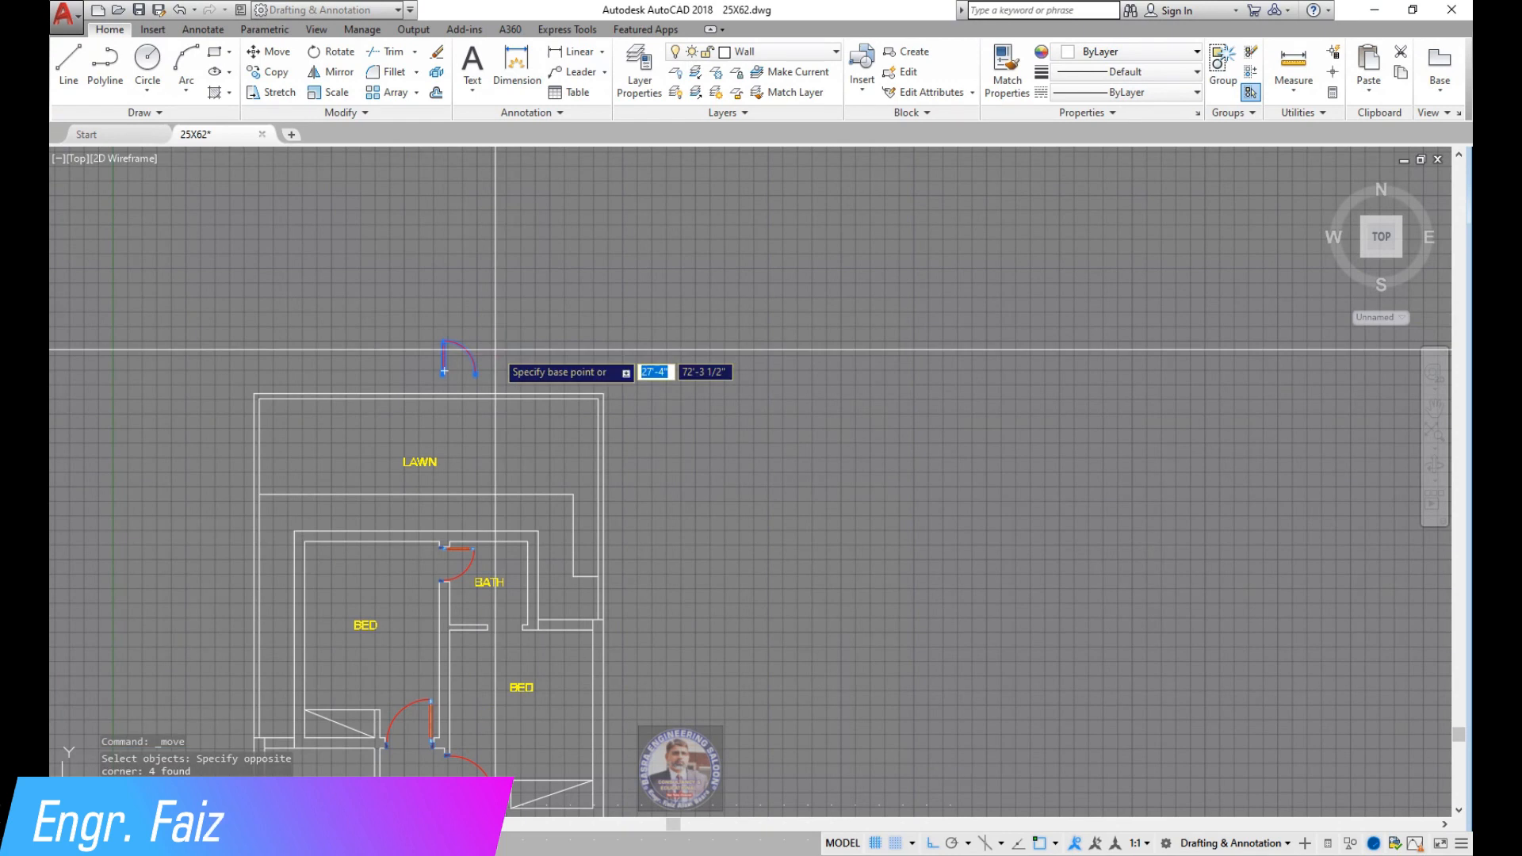
{"action": "scroll", "coordinate": [472, 353], "scroll_direction": "up", "scroll_amount": 5}
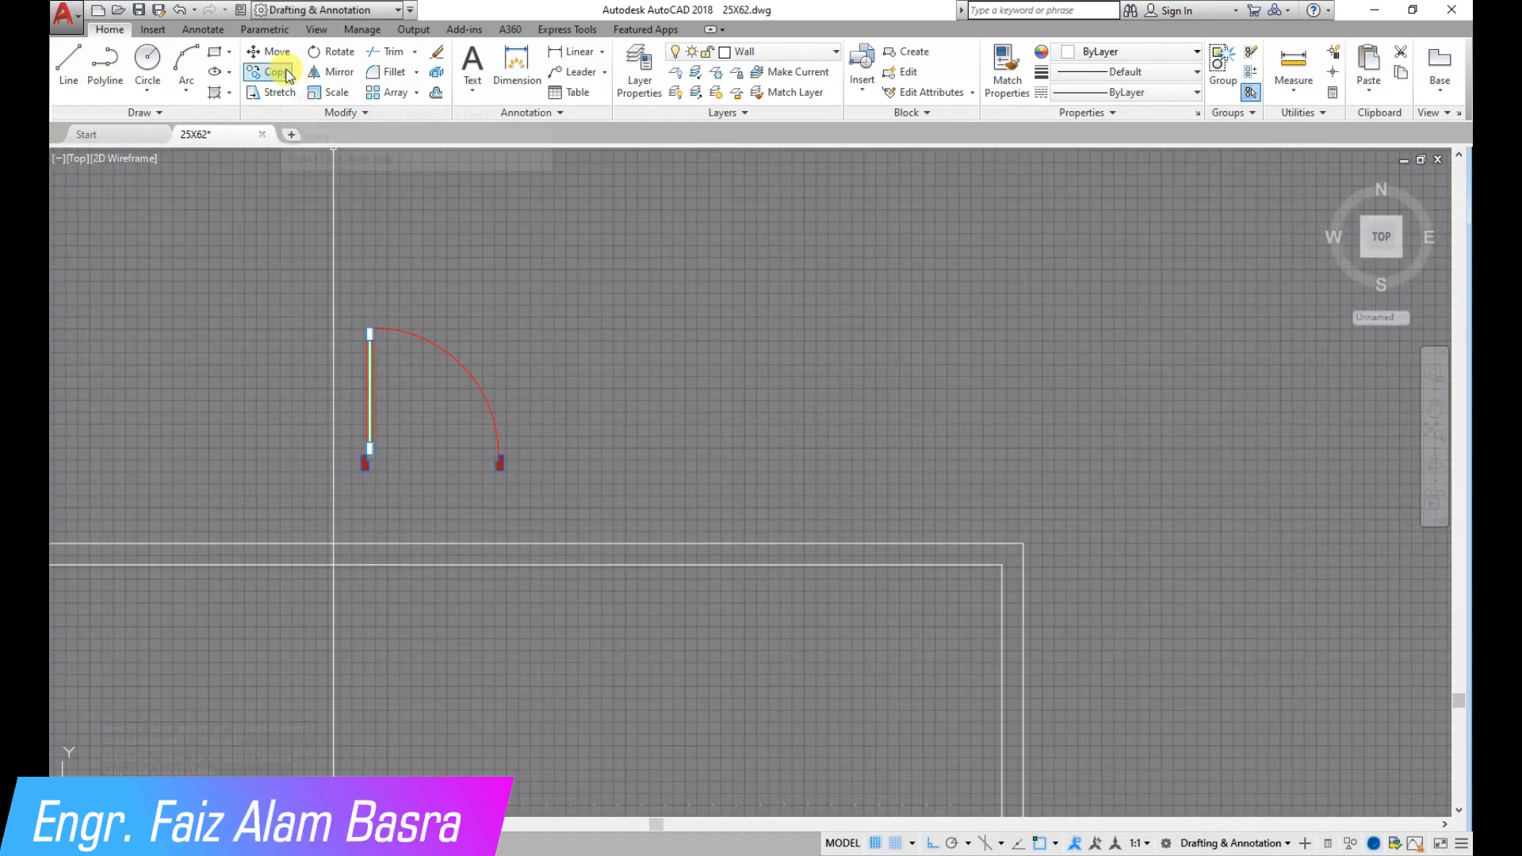
Mirror the loose door above the rear lawn about a vertical line and erase the original.
{"action": "left_click", "coordinate": [576, 520]}
{"action": "left_click", "coordinate": [285, 265]}
{"action": "key", "text": "Return"}
{"action": "left_click", "coordinate": [527, 486]}
{"action": "left_click", "coordinate": [508, 262]}
{"action": "left_click", "coordinate": [537, 298]}
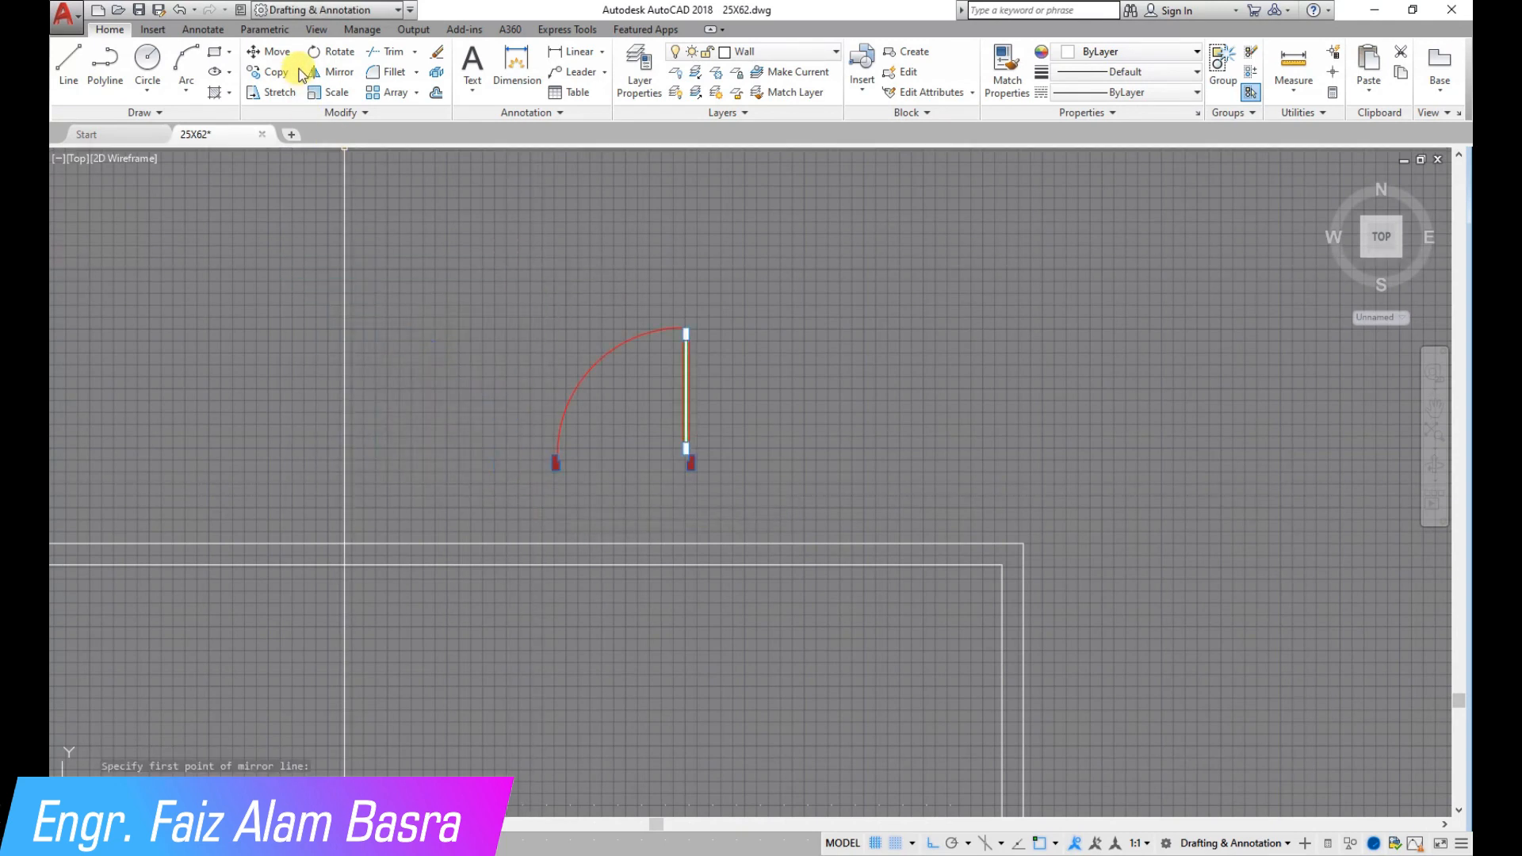
Move the mirrored door into the doorway between the bath and the right bedroom.
{"action": "left_click", "coordinate": [539, 435]}
{"action": "key", "text": "Return"}
{"action": "left_click", "coordinate": [694, 470]}
{"action": "scroll", "coordinate": [555, 224], "scroll_direction": "down", "scroll_amount": 2}
{"action": "scroll", "coordinate": [577, 773], "scroll_direction": "up", "scroll_amount": 4}
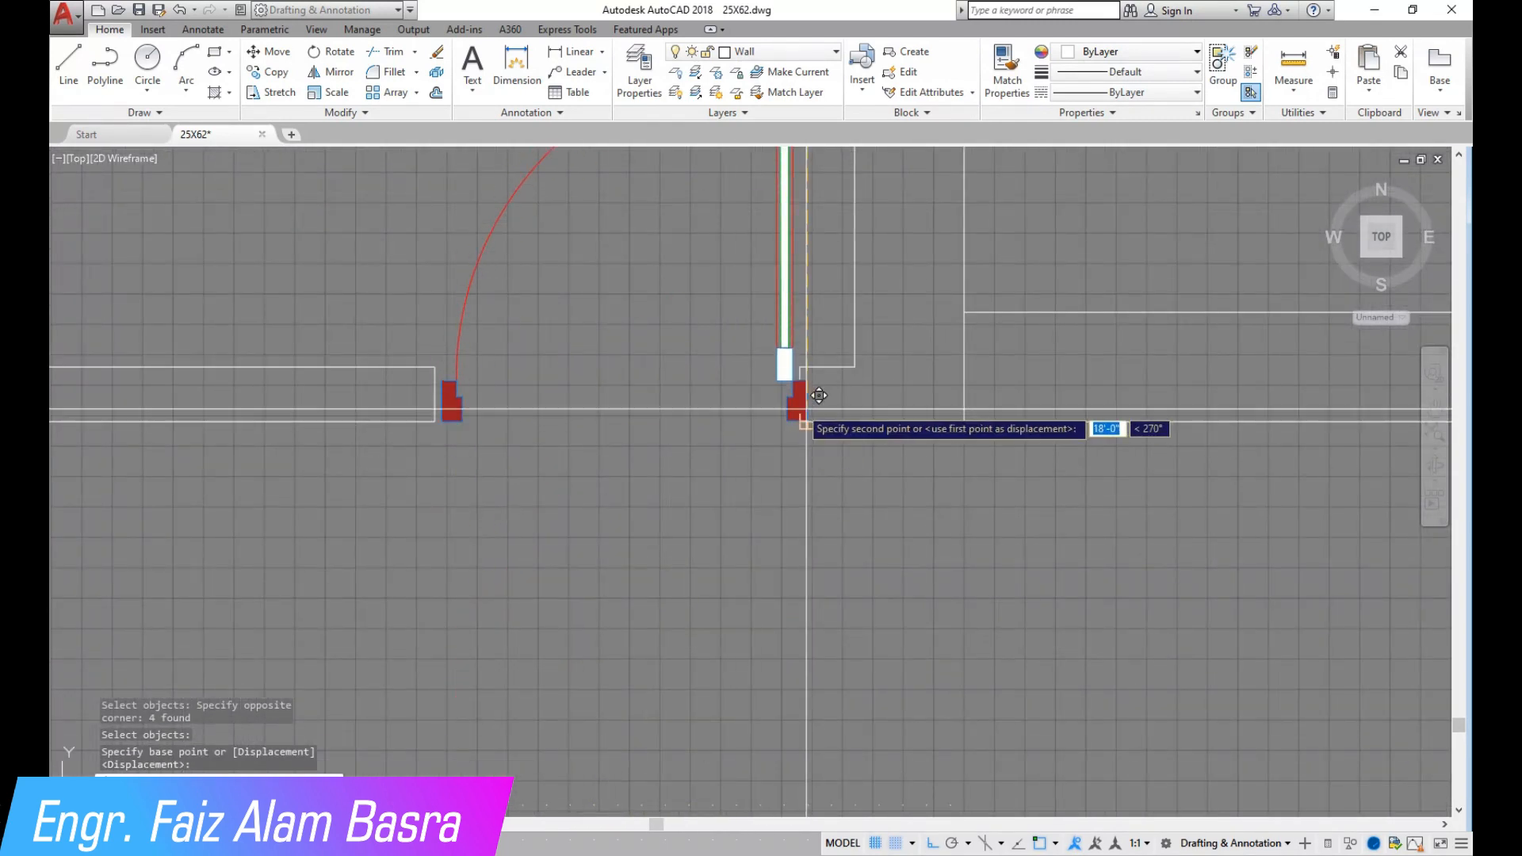
{"action": "left_click", "coordinate": [801, 414]}
Dimension the width of the doorway between the bath and the right bedroom, then delete that dimension.
{"action": "scroll", "coordinate": [539, 424], "scroll_direction": "down", "scroll_amount": 5}
{"action": "scroll", "coordinate": [560, 421], "scroll_direction": "up", "scroll_amount": 6}
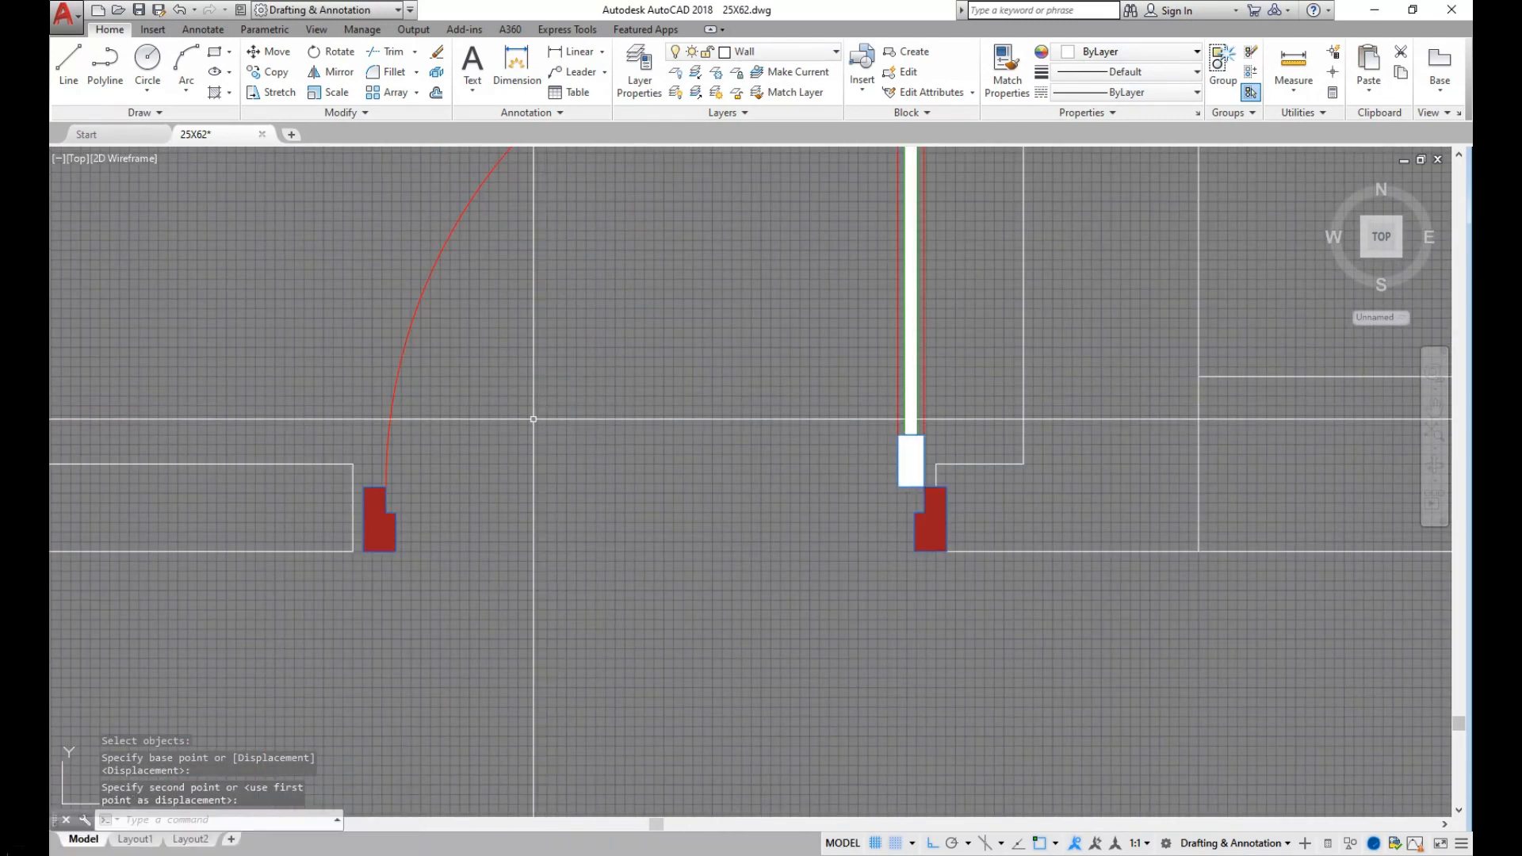
{"action": "left_click", "coordinate": [554, 54]}
{"action": "left_click", "coordinate": [353, 464]}
{"action": "left_click", "coordinate": [935, 464]}
{"action": "scroll", "coordinate": [528, 445], "scroll_direction": "down", "scroll_amount": 3}
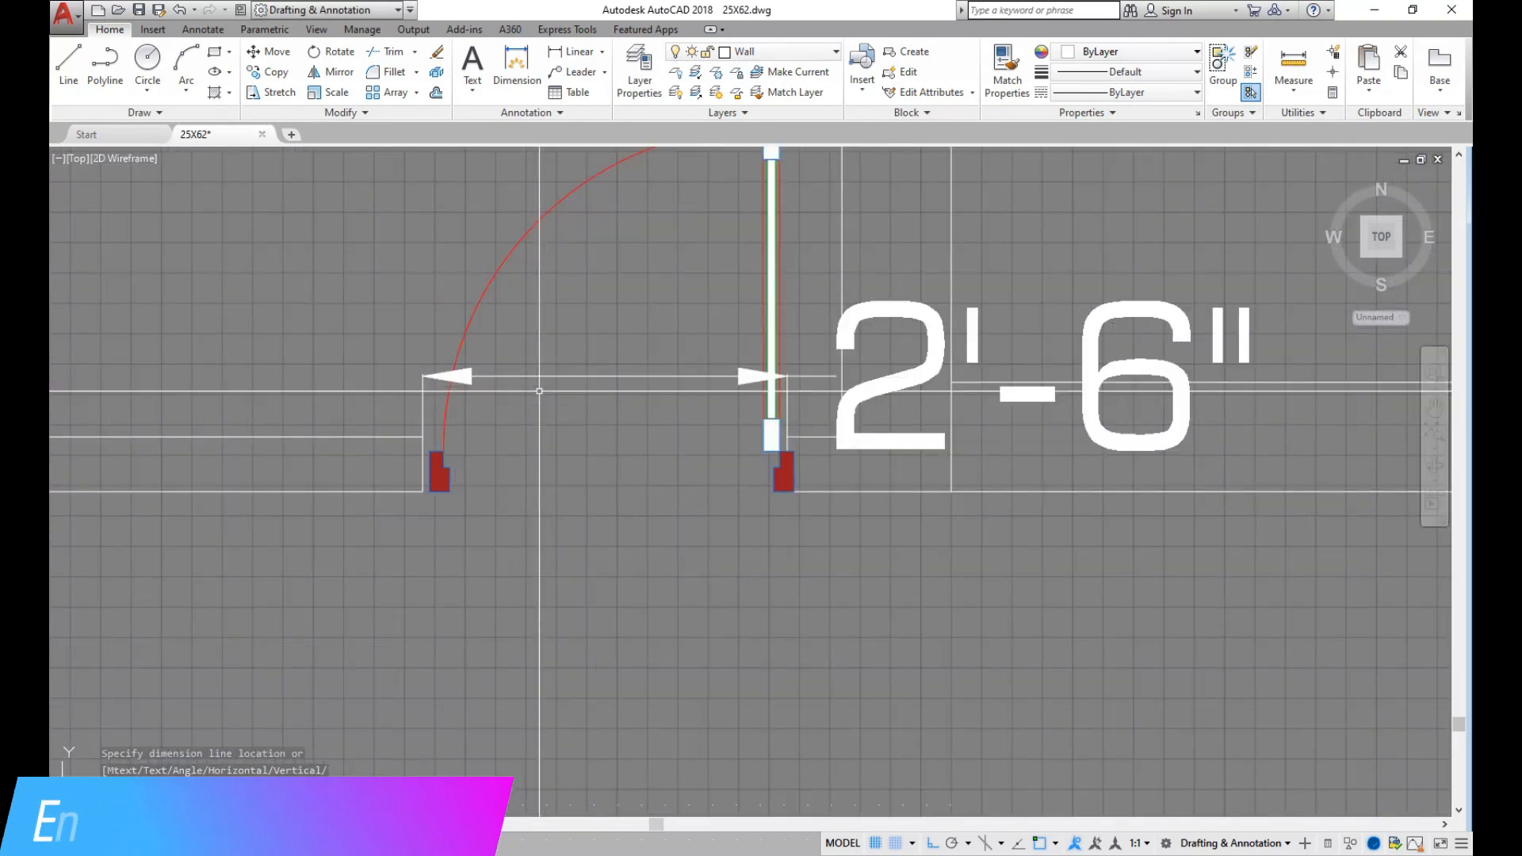
{"action": "key", "text": "Escape"}
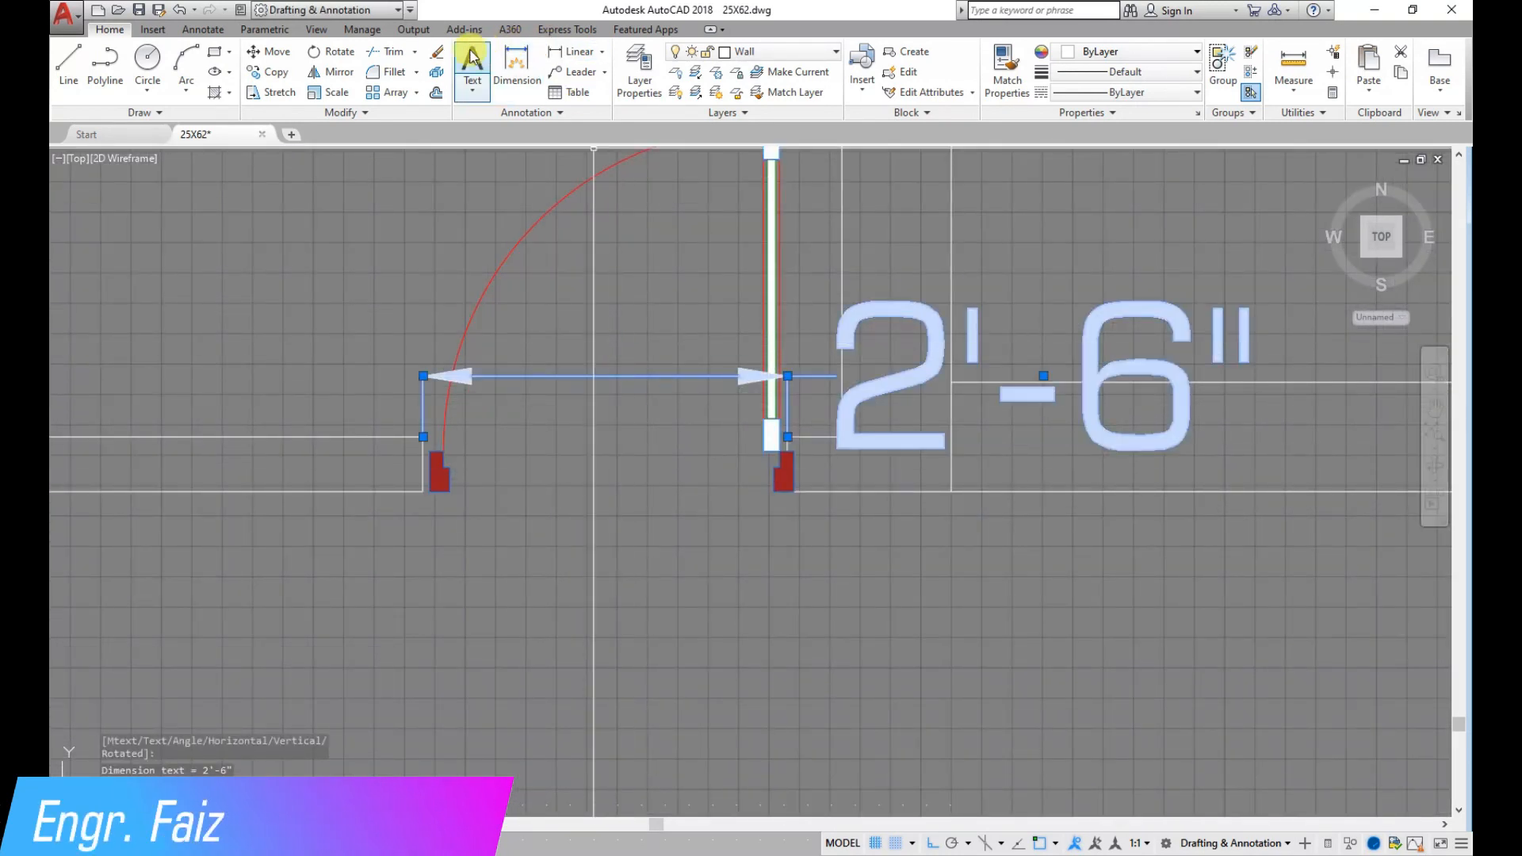
Align the frame of the door between the bath and the right bedroom with the wall ends of its opening.
{"action": "scroll", "coordinate": [684, 477], "scroll_direction": "up", "scroll_amount": 2}
{"action": "left_click", "coordinate": [937, 533]}
{"action": "left_click", "coordinate": [867, 394]}
{"action": "scroll", "coordinate": [888, 453], "scroll_direction": "down", "scroll_amount": 1}
{"action": "scroll", "coordinate": [349, 507], "scroll_direction": "up", "scroll_amount": 3}
{"action": "key", "text": "Return"}
{"action": "scroll", "coordinate": [301, 497], "scroll_direction": "up", "scroll_amount": 1}
{"action": "scroll", "coordinate": [317, 501], "scroll_direction": "down", "scroll_amount": 3}
{"action": "scroll", "coordinate": [328, 504], "scroll_direction": "down", "scroll_amount": 2}
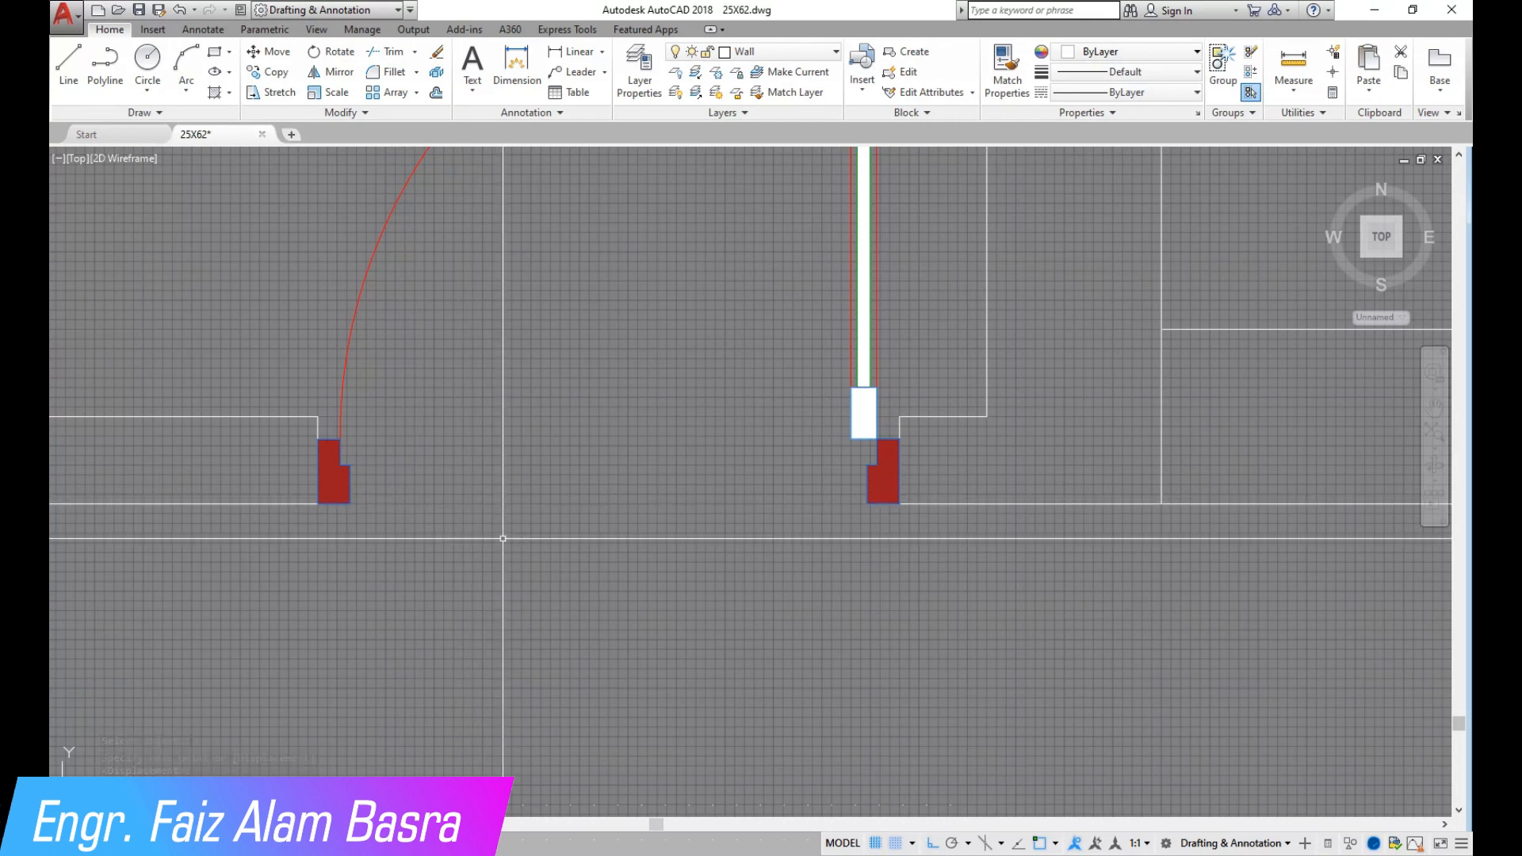
{"action": "scroll", "coordinate": [503, 538], "scroll_direction": "down", "scroll_amount": 6}
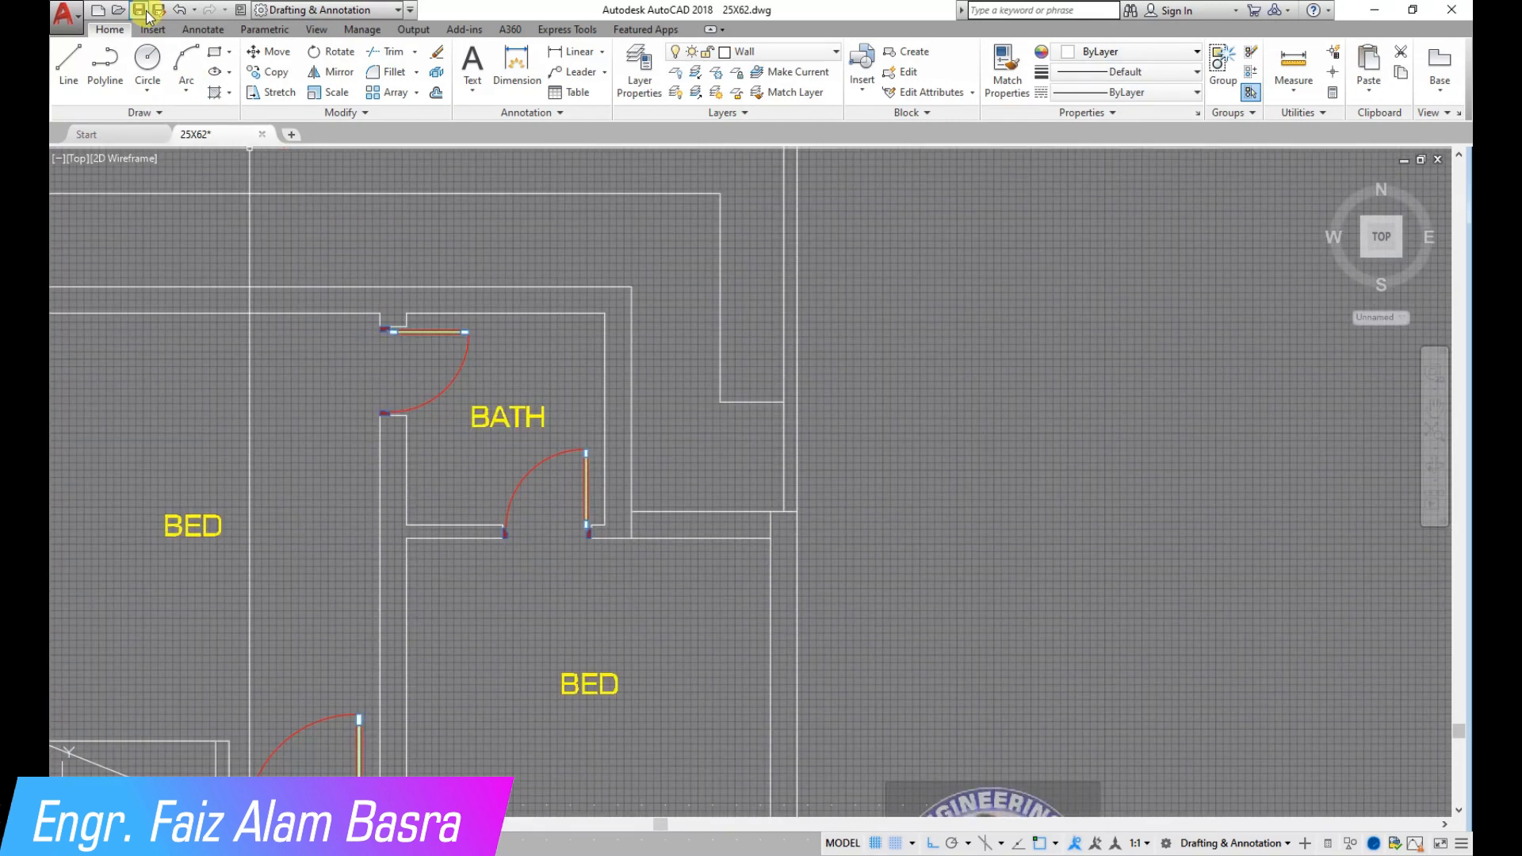
Copy a double door and a single-leaf door from the door library to the empty space beside the floor plan.
{"action": "scroll", "coordinate": [524, 158], "scroll_direction": "down", "scroll_amount": 4}
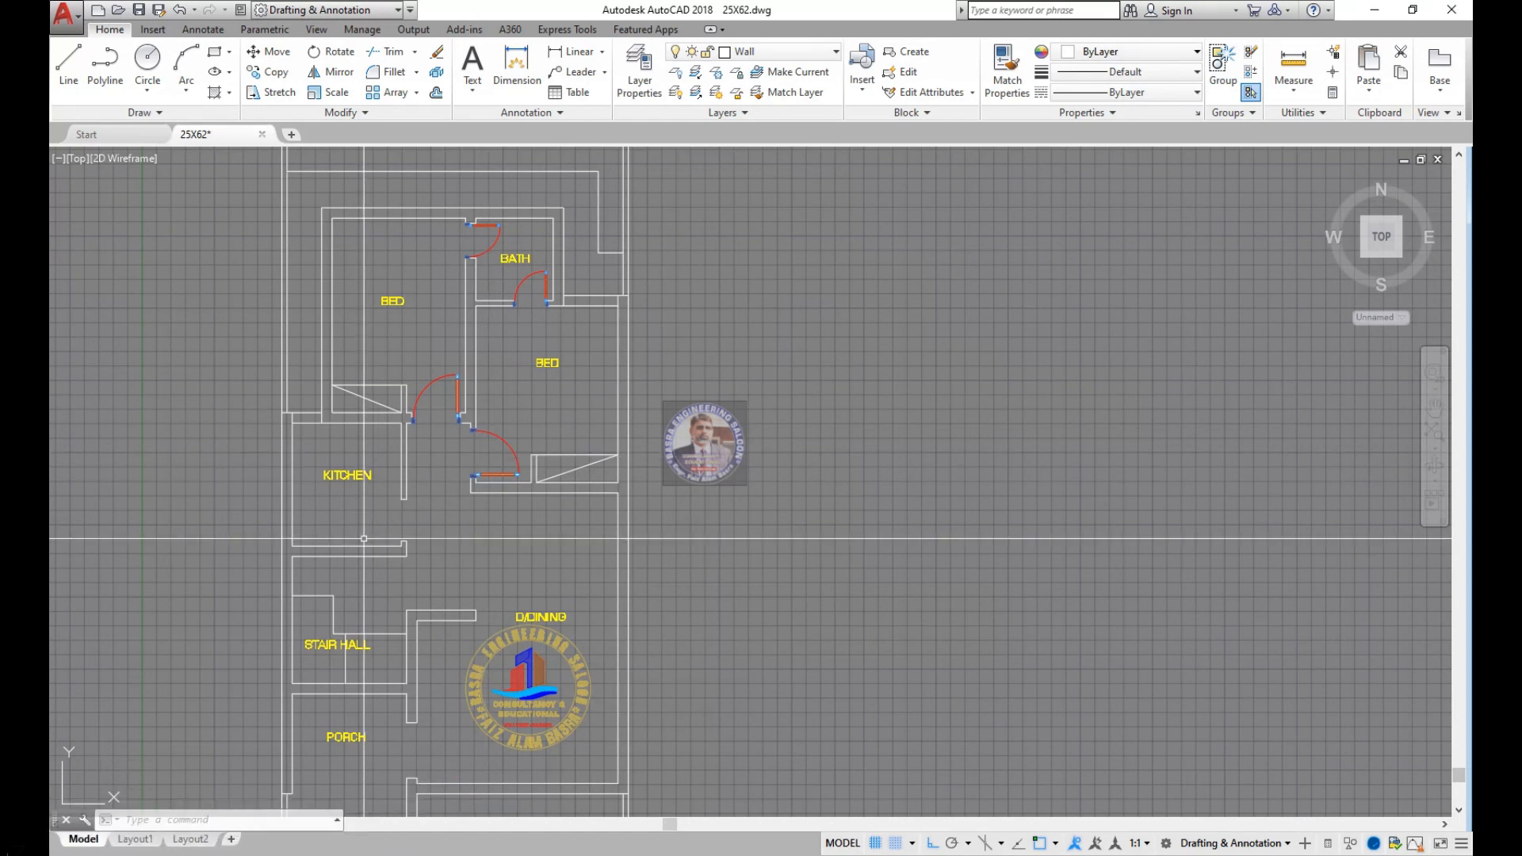
{"action": "scroll", "coordinate": [420, 490], "scroll_direction": "up", "scroll_amount": 4}
{"action": "left_click", "coordinate": [276, 72]}
{"action": "scroll", "coordinate": [414, 320], "scroll_direction": "down", "scroll_amount": 4}
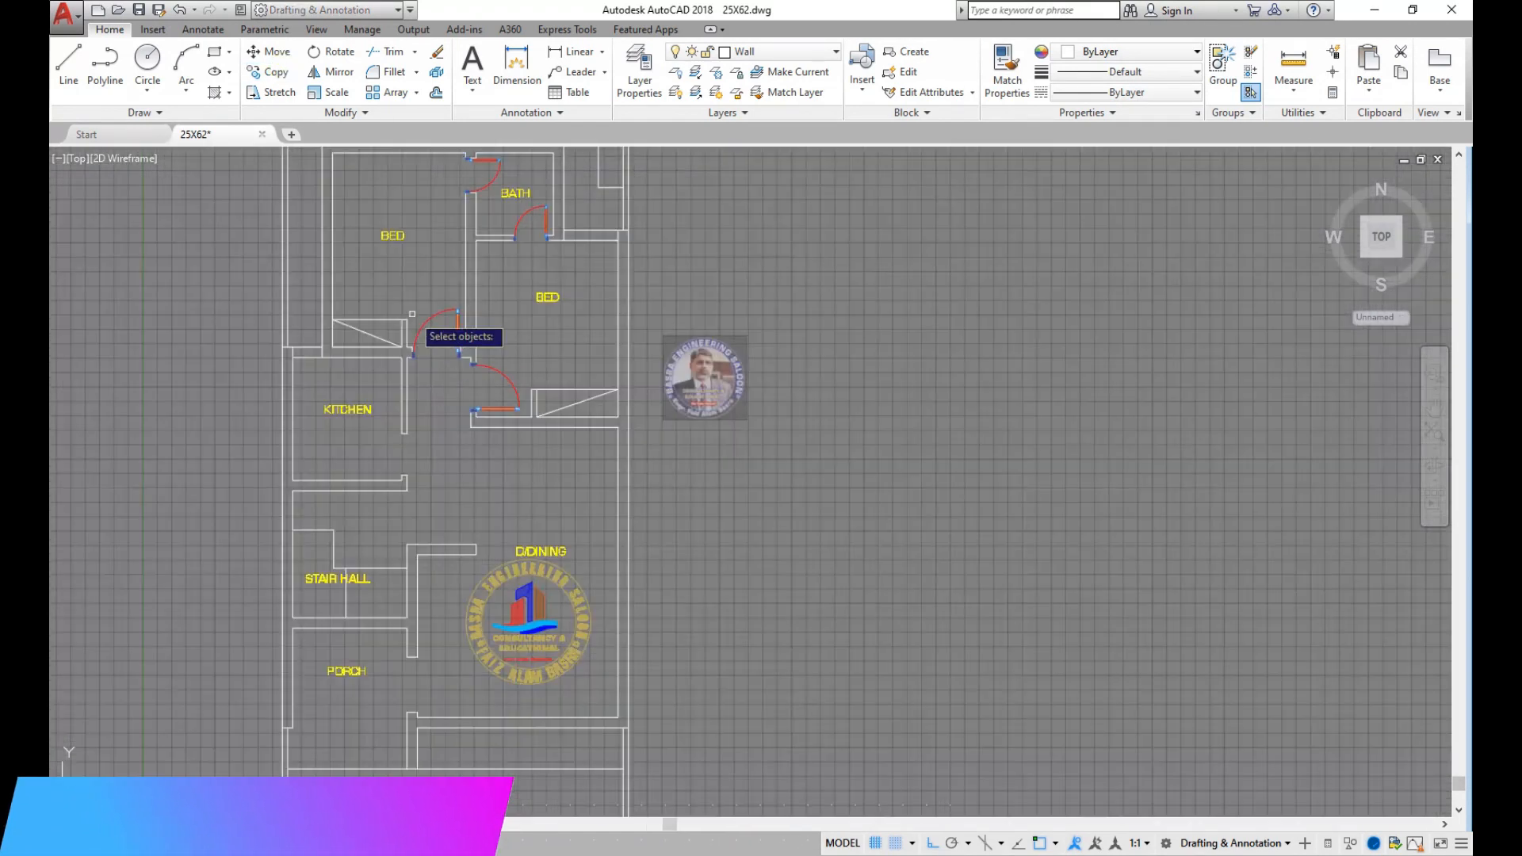
{"action": "scroll", "coordinate": [384, 587], "scroll_direction": "down", "scroll_amount": 10}
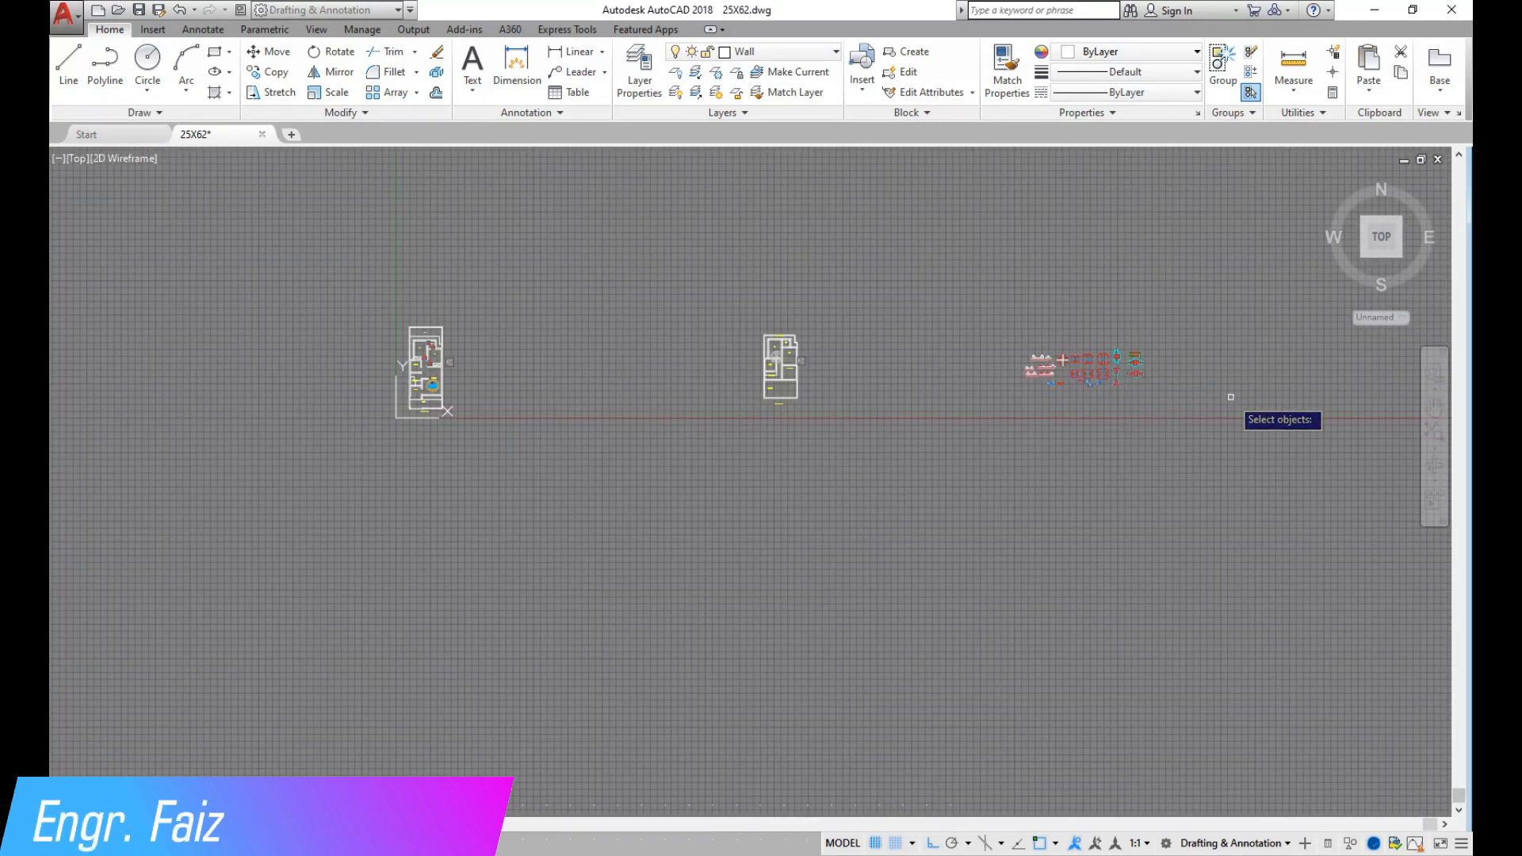
{"action": "scroll", "coordinate": [1150, 378], "scroll_direction": "up", "scroll_amount": 15}
{"action": "scroll", "coordinate": [717, 567], "scroll_direction": "down", "scroll_amount": 4}
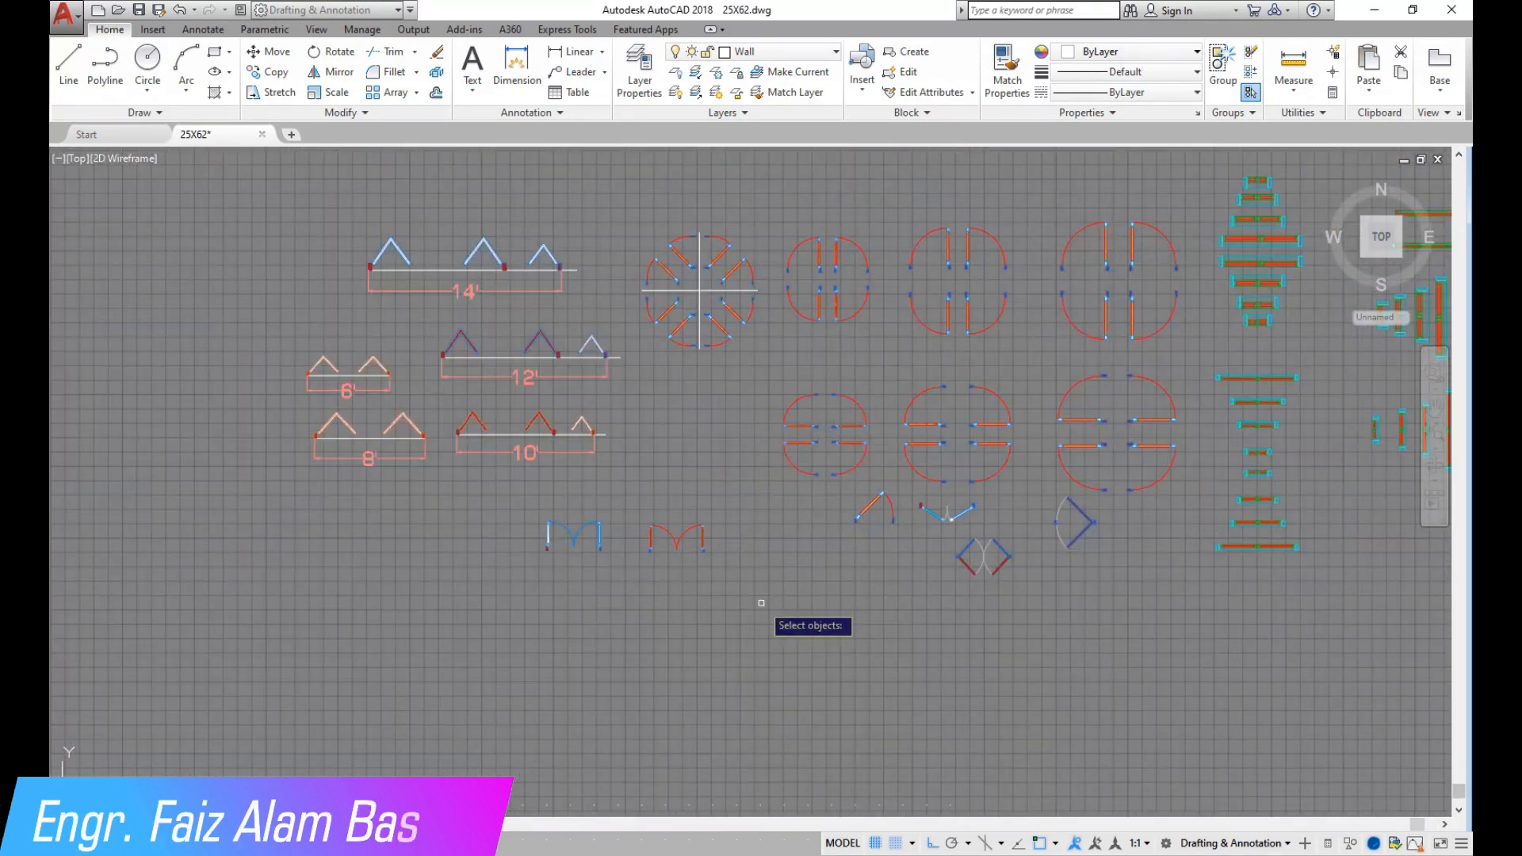
{"action": "scroll", "coordinate": [857, 490], "scroll_direction": "down", "scroll_amount": 2}
{"action": "scroll", "coordinate": [828, 517], "scroll_direction": "up", "scroll_amount": 5}
{"action": "scroll", "coordinate": [591, 486], "scroll_direction": "down", "scroll_amount": 3}
{"action": "scroll", "coordinate": [590, 486], "scroll_direction": "up", "scroll_amount": 3}
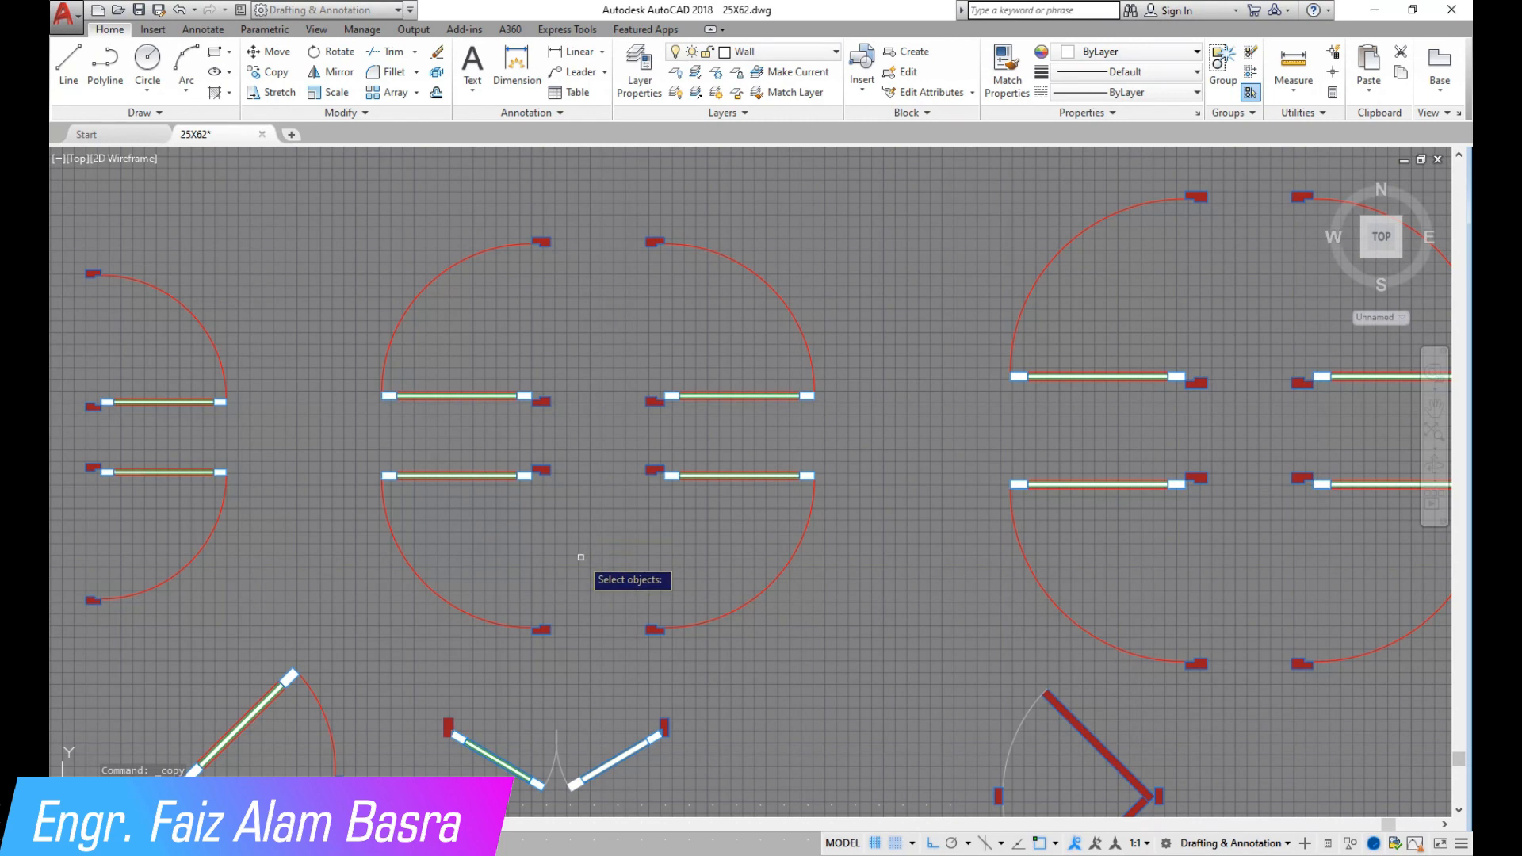
{"action": "scroll", "coordinate": [580, 557], "scroll_direction": "down", "scroll_amount": 3}
{"action": "scroll", "coordinate": [555, 617], "scroll_direction": "up", "scroll_amount": 3}
{"action": "left_click", "coordinate": [584, 603]}
{"action": "left_click", "coordinate": [371, 413]}
{"action": "key", "text": "Return"}
{"action": "left_click", "coordinate": [562, 424]}
{"action": "scroll", "coordinate": [957, 505], "scroll_direction": "down", "scroll_amount": 5}
{"action": "scroll", "coordinate": [970, 492], "scroll_direction": "down", "scroll_amount": 3}
{"action": "scroll", "coordinate": [448, 330], "scroll_direction": "up", "scroll_amount": 4}
{"action": "scroll", "coordinate": [934, 504], "scroll_direction": "down", "scroll_amount": 4}
{"action": "scroll", "coordinate": [285, 483], "scroll_direction": "up", "scroll_amount": 4}
{"action": "scroll", "coordinate": [286, 484], "scroll_direction": "up", "scroll_amount": 5}
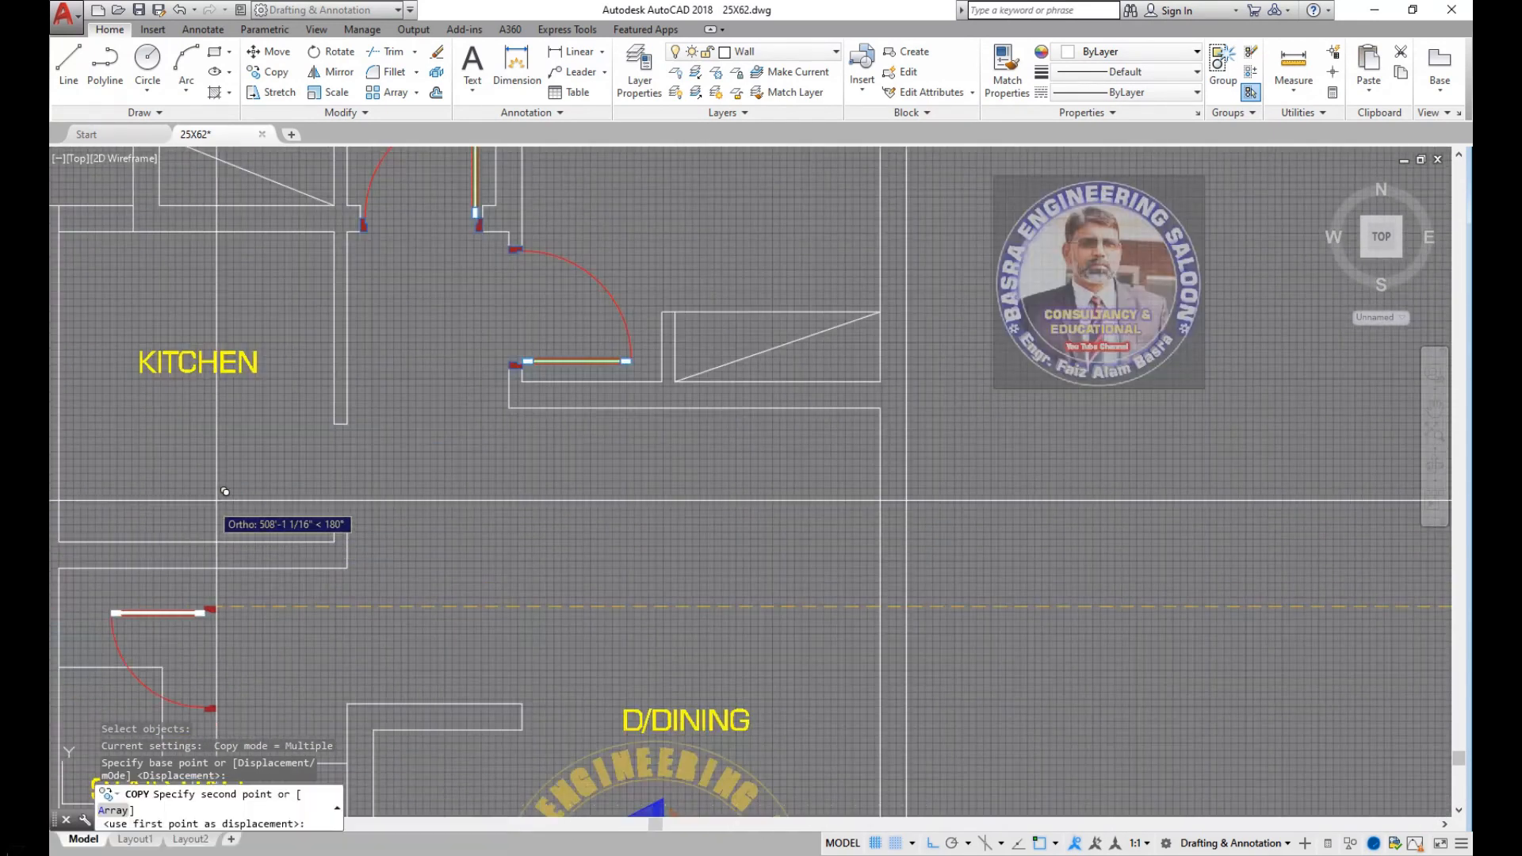
{"action": "scroll", "coordinate": [924, 401], "scroll_direction": "down", "scroll_amount": 3}
{"action": "right_click", "coordinate": [357, 439]}
{"action": "left_click", "coordinate": [378, 452]}
Rotate the copied double door beside the plan by a quarter turn so its leaves lie horizontally.
{"action": "scroll", "coordinate": [419, 381], "scroll_direction": "down", "scroll_amount": 3}
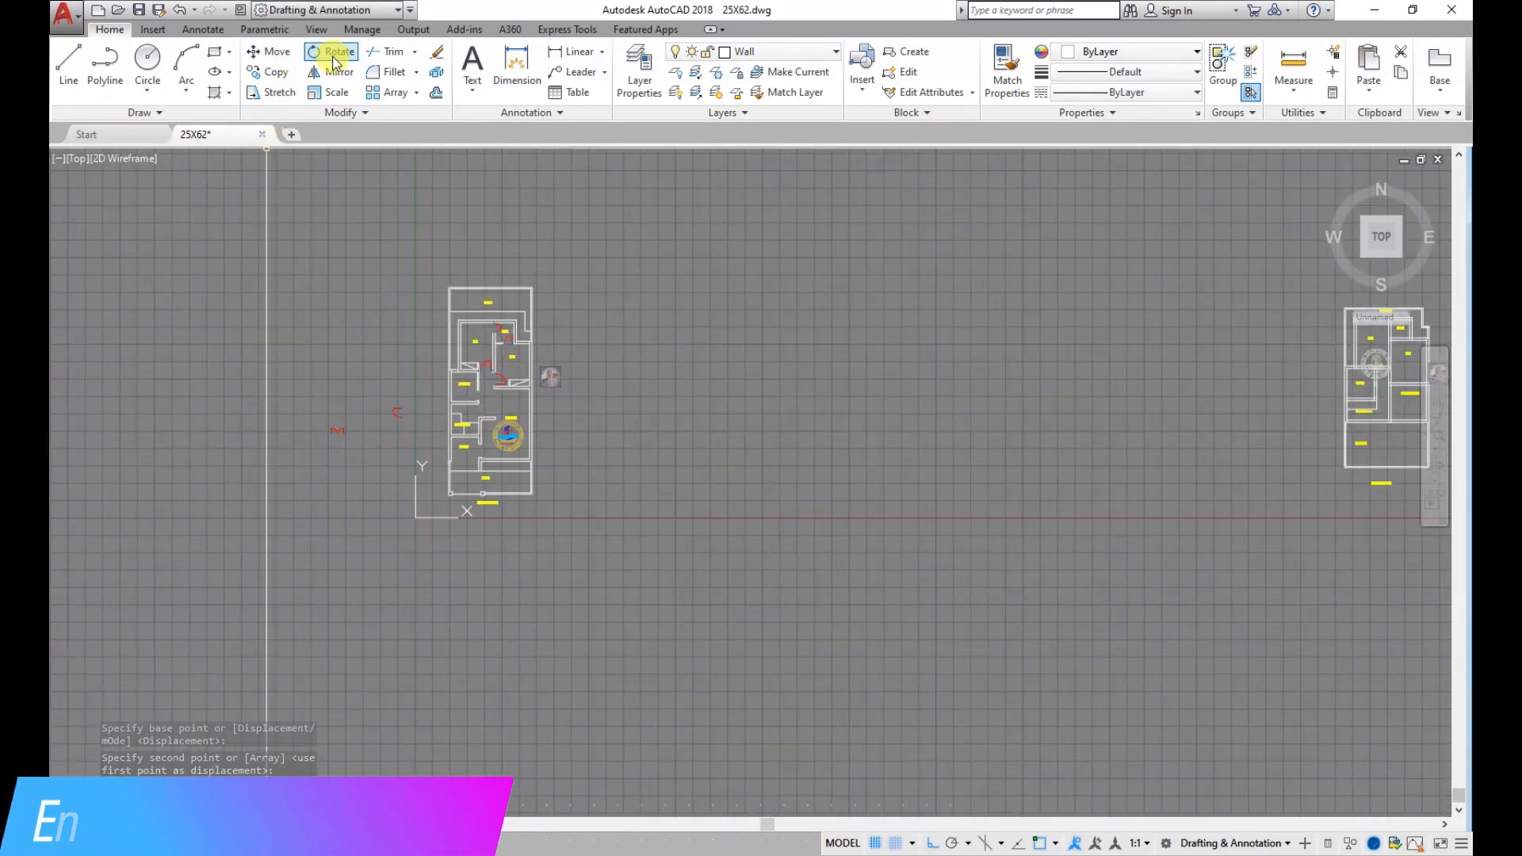
{"action": "scroll", "coordinate": [324, 426], "scroll_direction": "up", "scroll_amount": 6}
{"action": "left_click", "coordinate": [670, 588]}
{"action": "left_click", "coordinate": [258, 310]}
{"action": "key", "text": "Return"}
{"action": "left_click", "coordinate": [577, 527]}
{"action": "scroll", "coordinate": [289, 585], "scroll_direction": "down", "scroll_amount": 4}
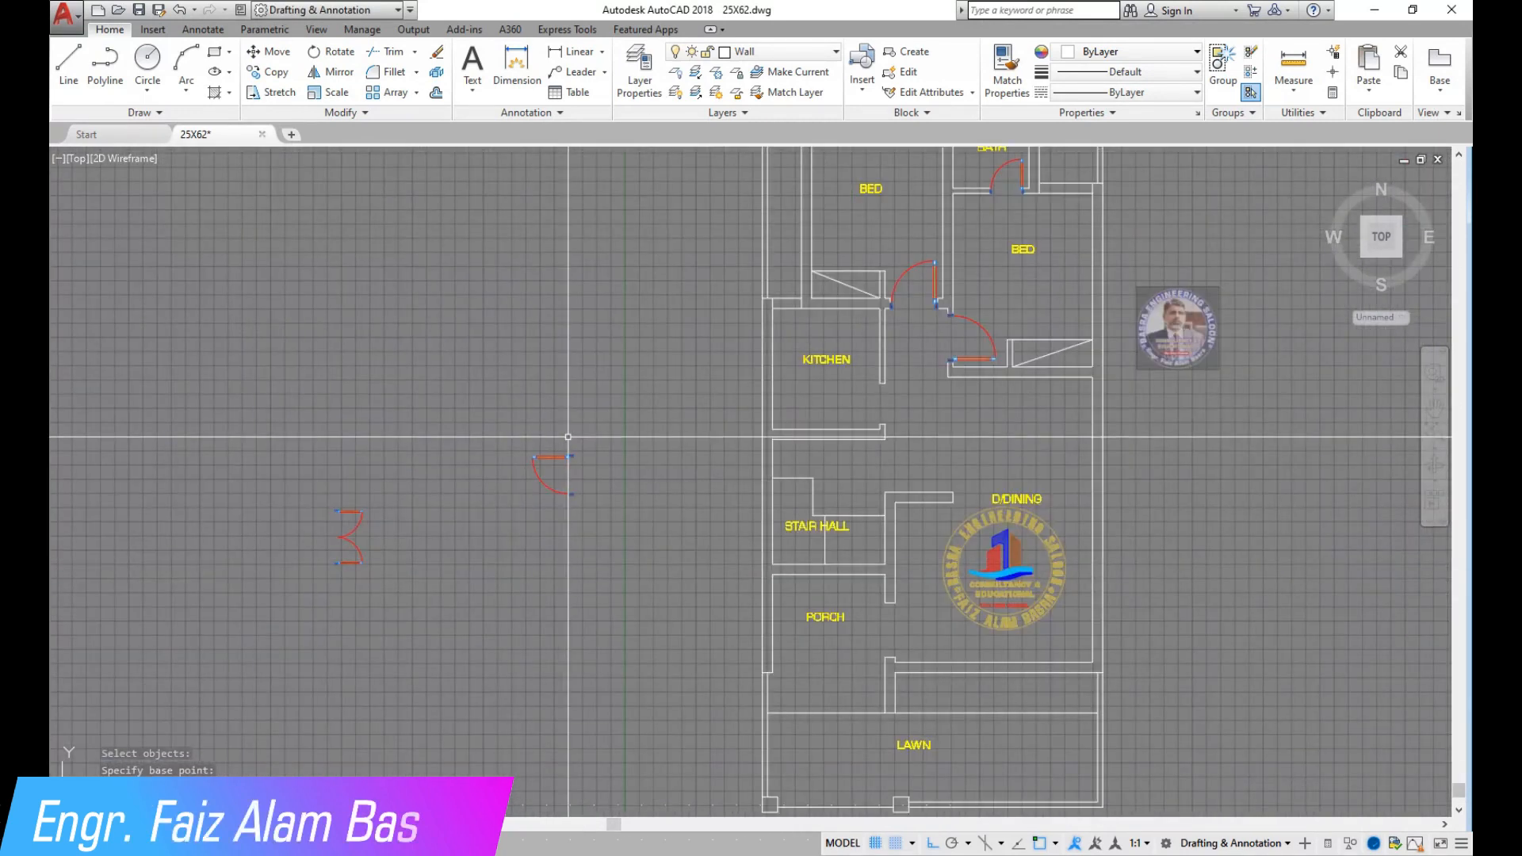
{"action": "scroll", "coordinate": [568, 436], "scroll_direction": "up", "scroll_amount": 2}
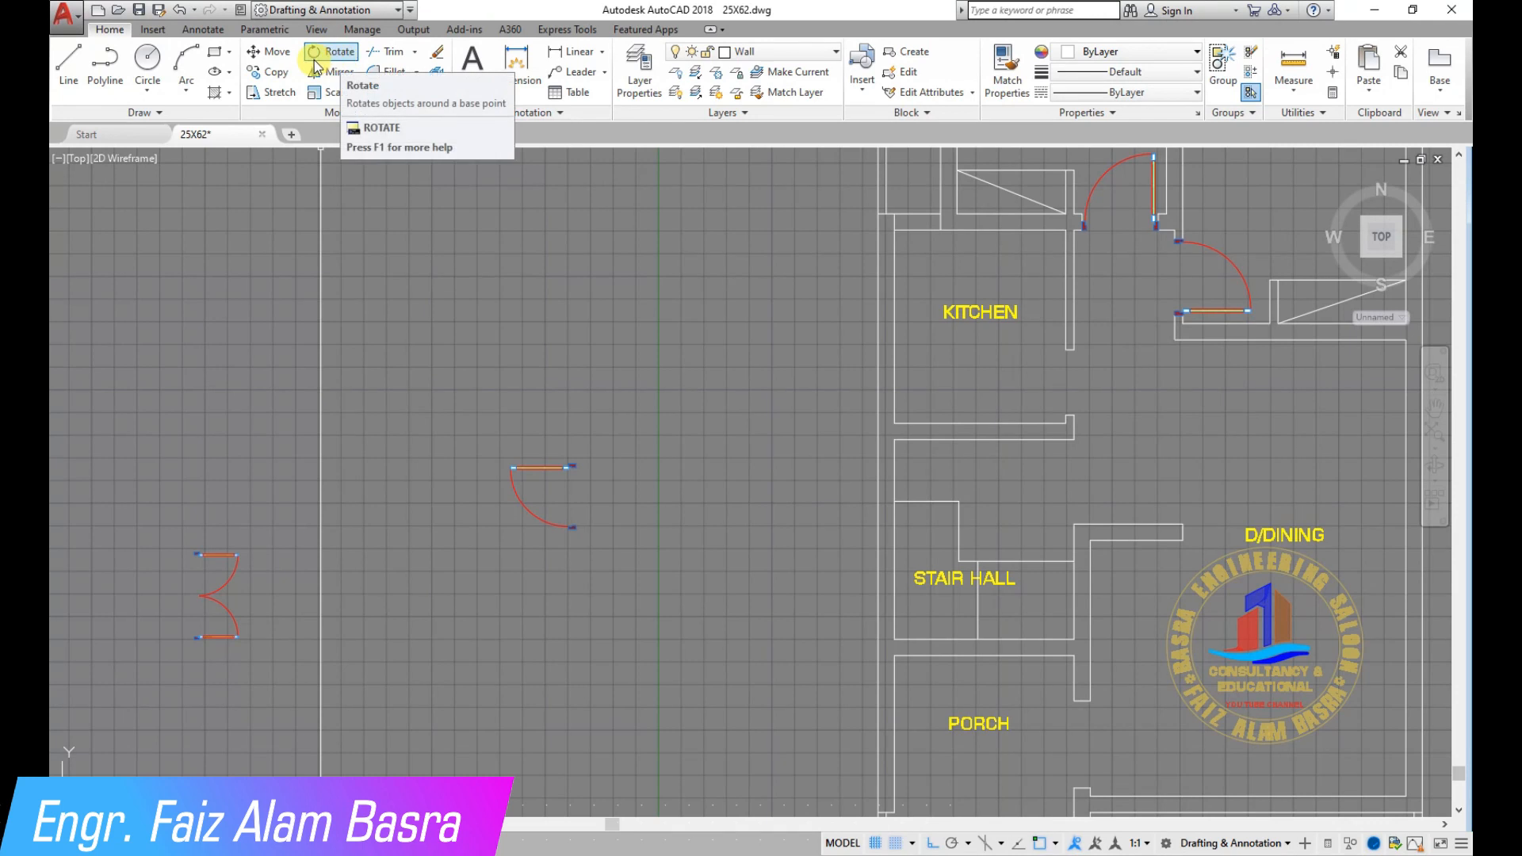
{"action": "scroll", "coordinate": [267, 311], "scroll_direction": "down", "scroll_amount": 1}
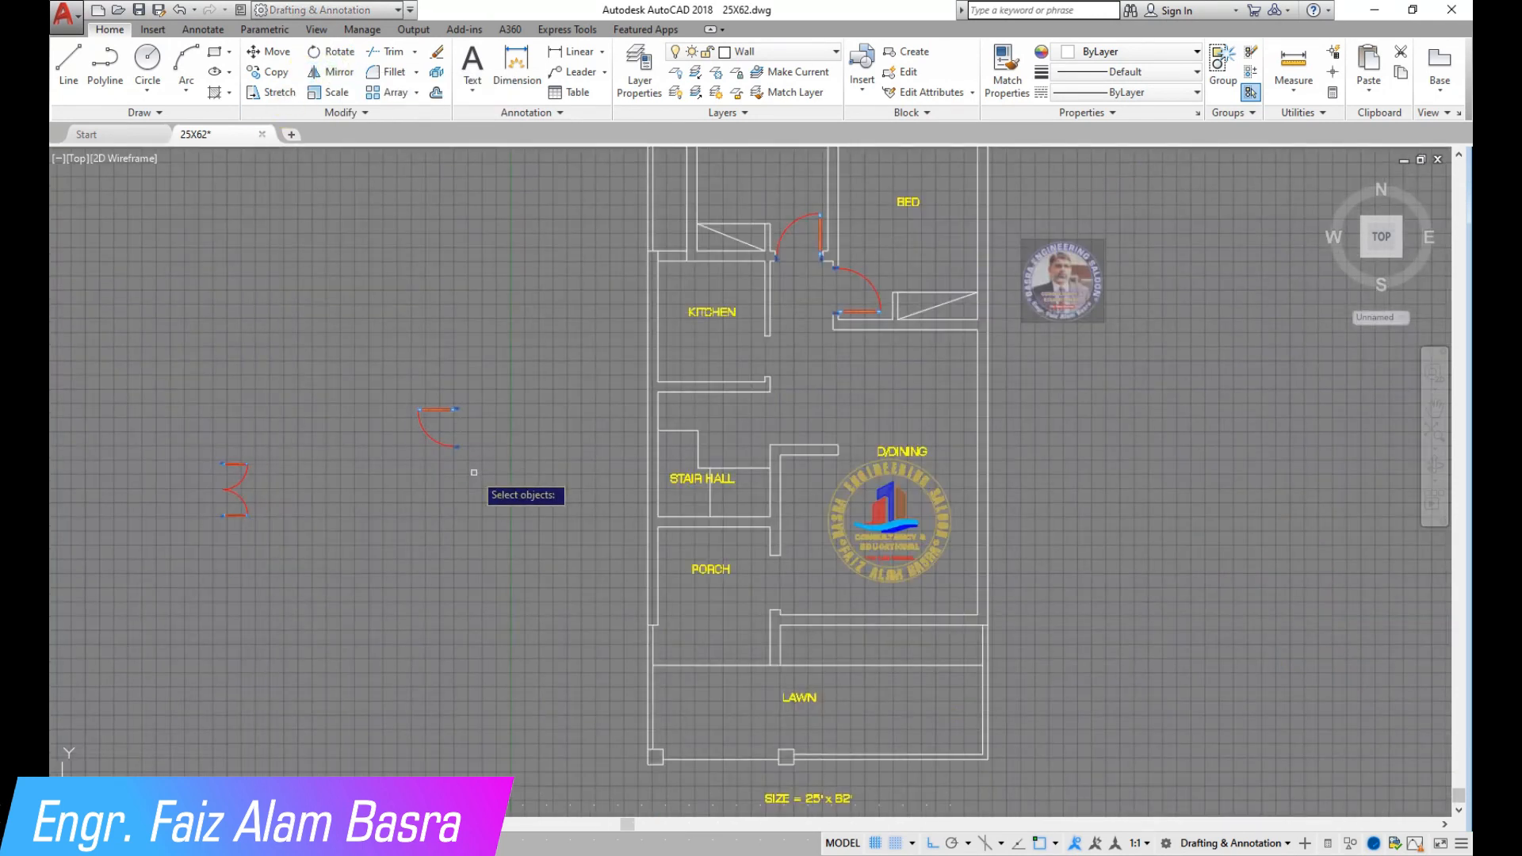
Mirror the copied single-leaf door beside the plan about a horizontal axis and erase the source door.
{"action": "left_click", "coordinate": [560, 476]}
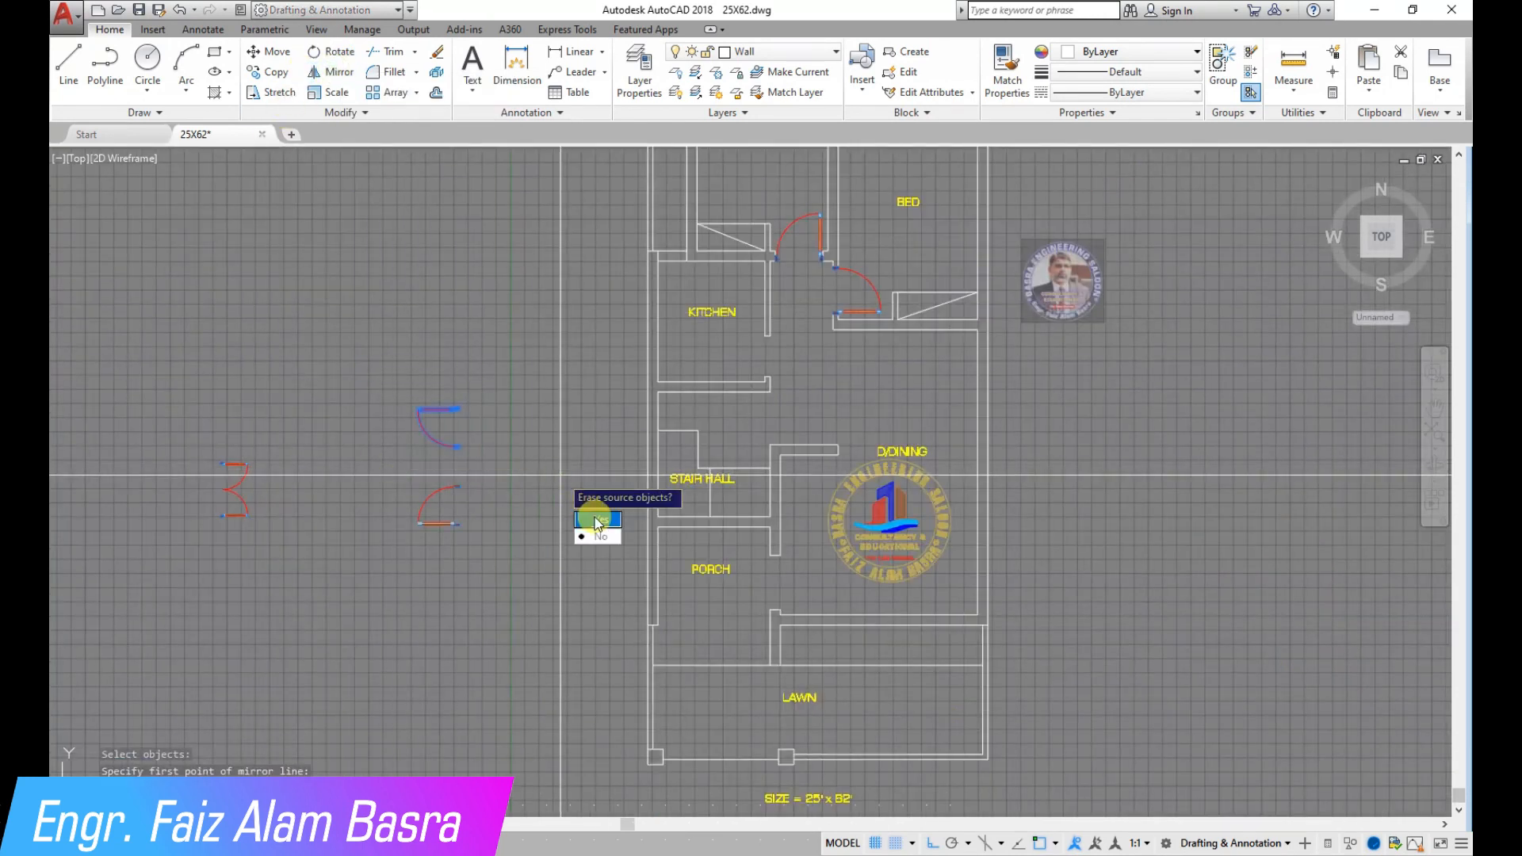
{"action": "type", "text": "Y"}
{"action": "key", "text": "Return"}
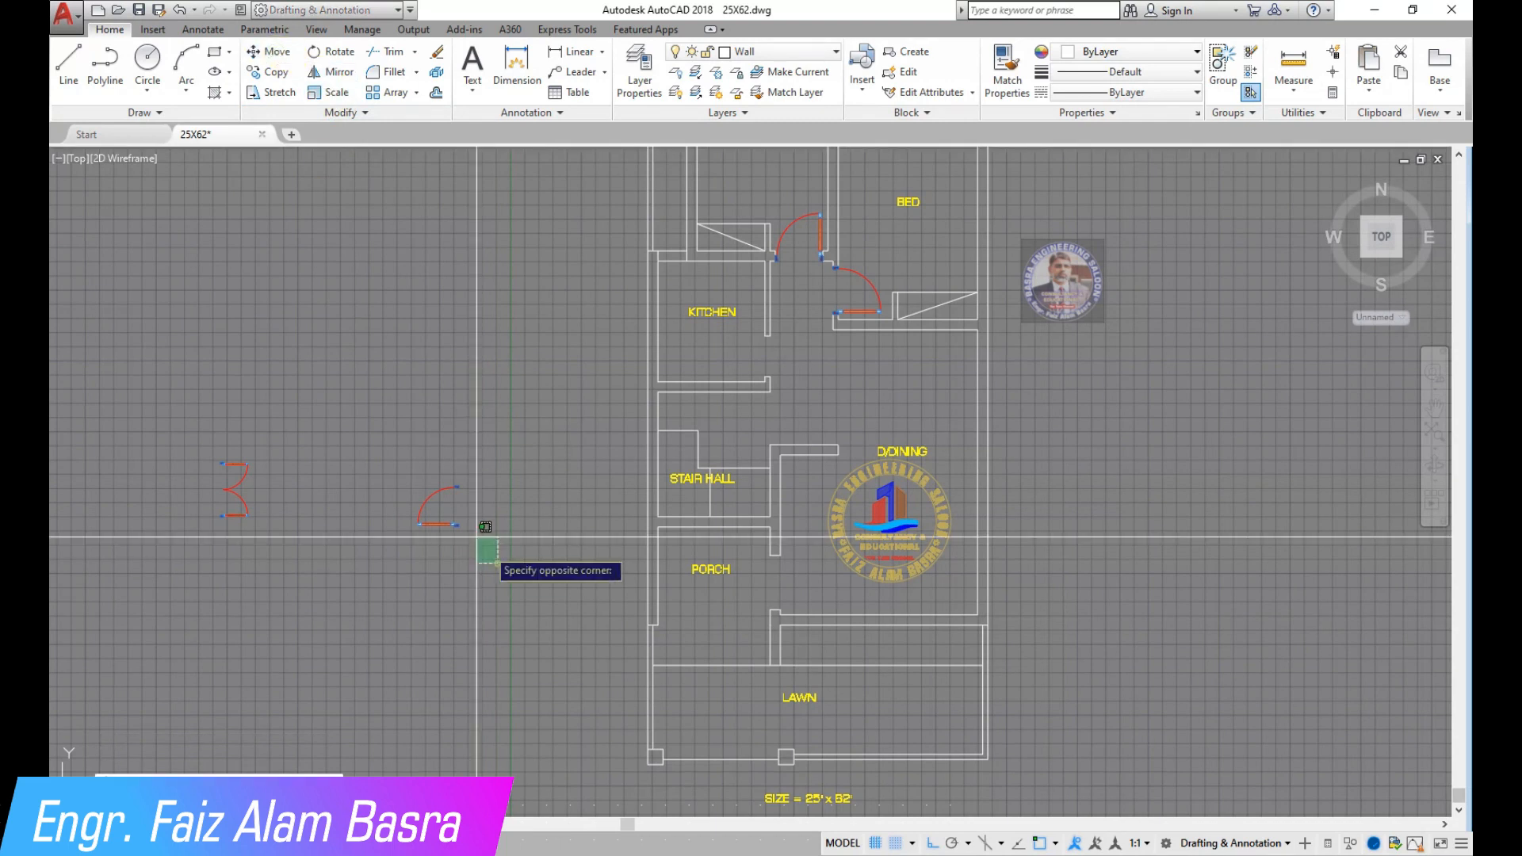
Move the mirrored single-leaf door from beside the plan into the kitchen doorway, fitting its frame to the wall end.
{"action": "scroll", "coordinate": [469, 535], "scroll_direction": "up", "scroll_amount": 6}
{"action": "left_click", "coordinate": [287, 383]}
{"action": "scroll", "coordinate": [290, 503], "scroll_direction": "down", "scroll_amount": 4}
{"action": "scroll", "coordinate": [195, 507], "scroll_direction": "down", "scroll_amount": 2}
{"action": "scroll", "coordinate": [575, 296], "scroll_direction": "up", "scroll_amount": 2}
{"action": "scroll", "coordinate": [575, 296], "scroll_direction": "up", "scroll_amount": 2}
{"action": "left_click", "coordinate": [438, 511]}
Move the double door by the outer corner of its lower frame into the opening between the porch and the dining room.
{"action": "scroll", "coordinate": [688, 463], "scroll_direction": "down", "scroll_amount": 10}
{"action": "scroll", "coordinate": [482, 500], "scroll_direction": "up", "scroll_amount": 8}
{"action": "left_click", "coordinate": [274, 52]}
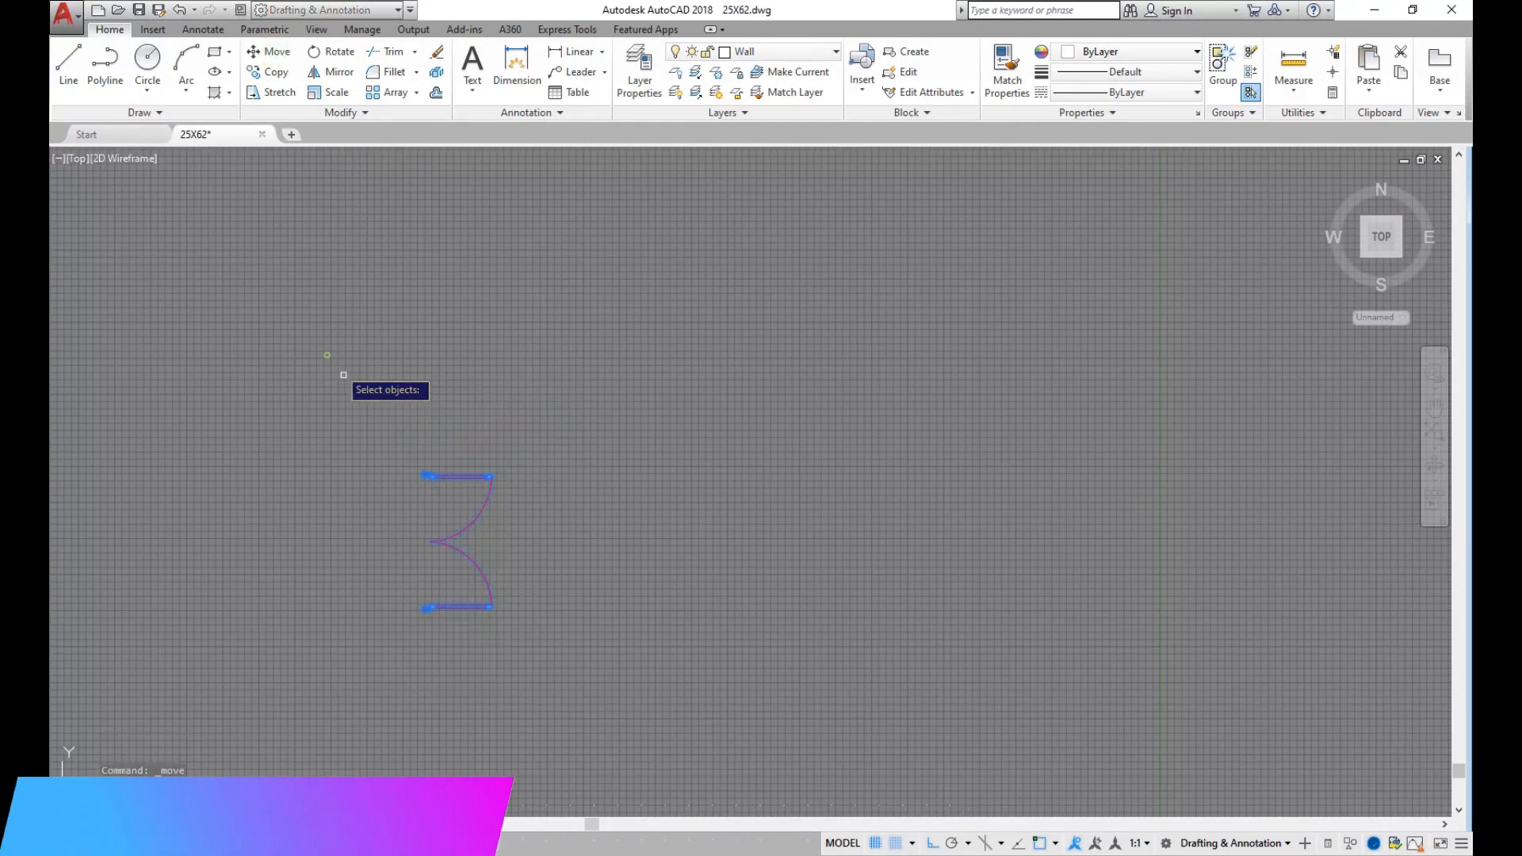
{"action": "key", "text": "Return"}
{"action": "scroll", "coordinate": [397, 643], "scroll_direction": "up", "scroll_amount": 6}
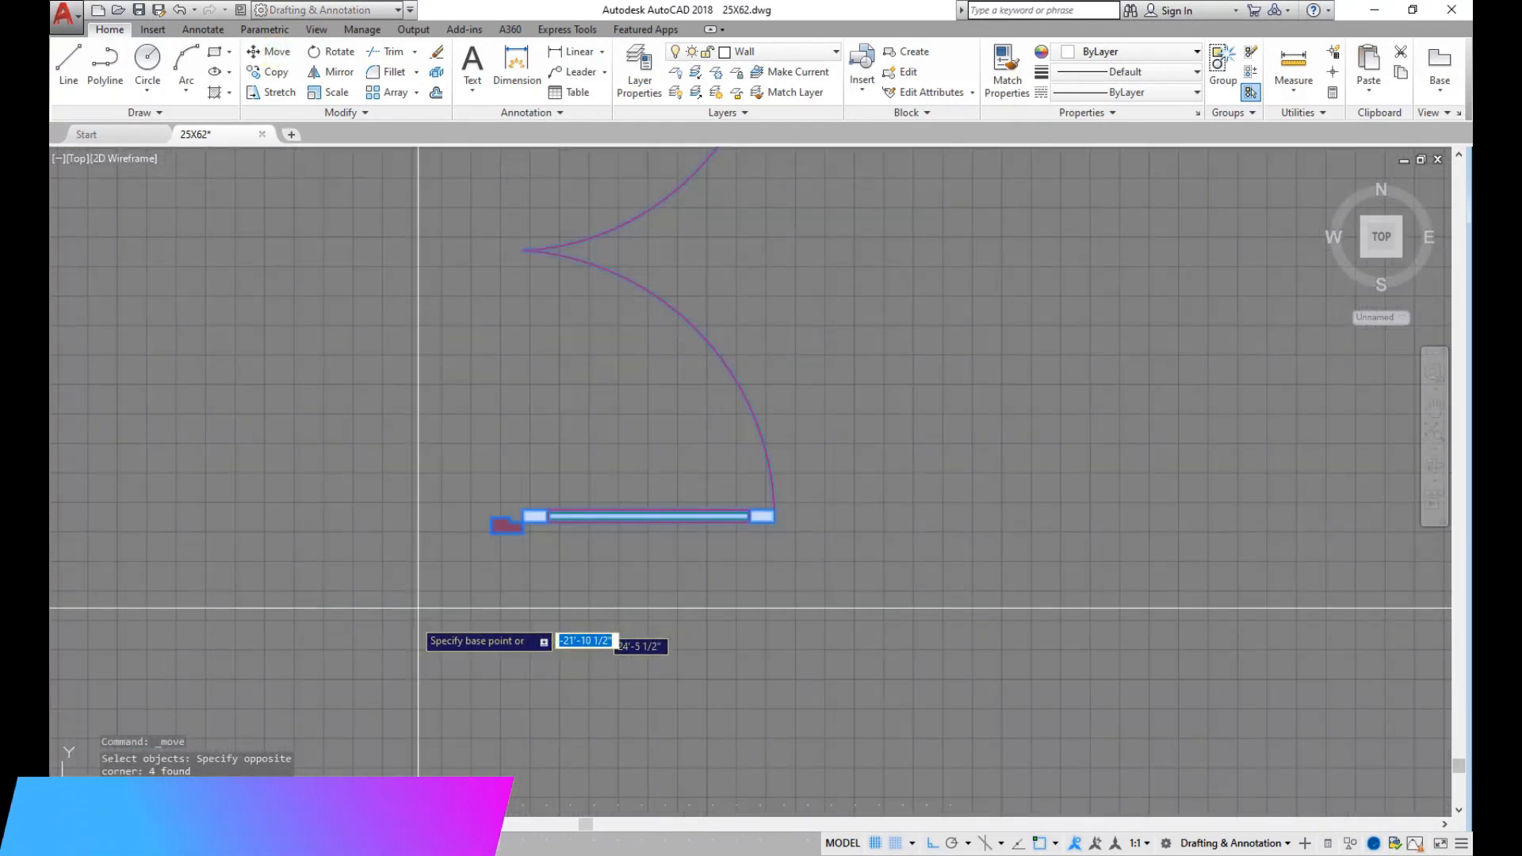
{"action": "left_click", "coordinate": [493, 526]}
{"action": "scroll", "coordinate": [166, 416], "scroll_direction": "down", "scroll_amount": 6}
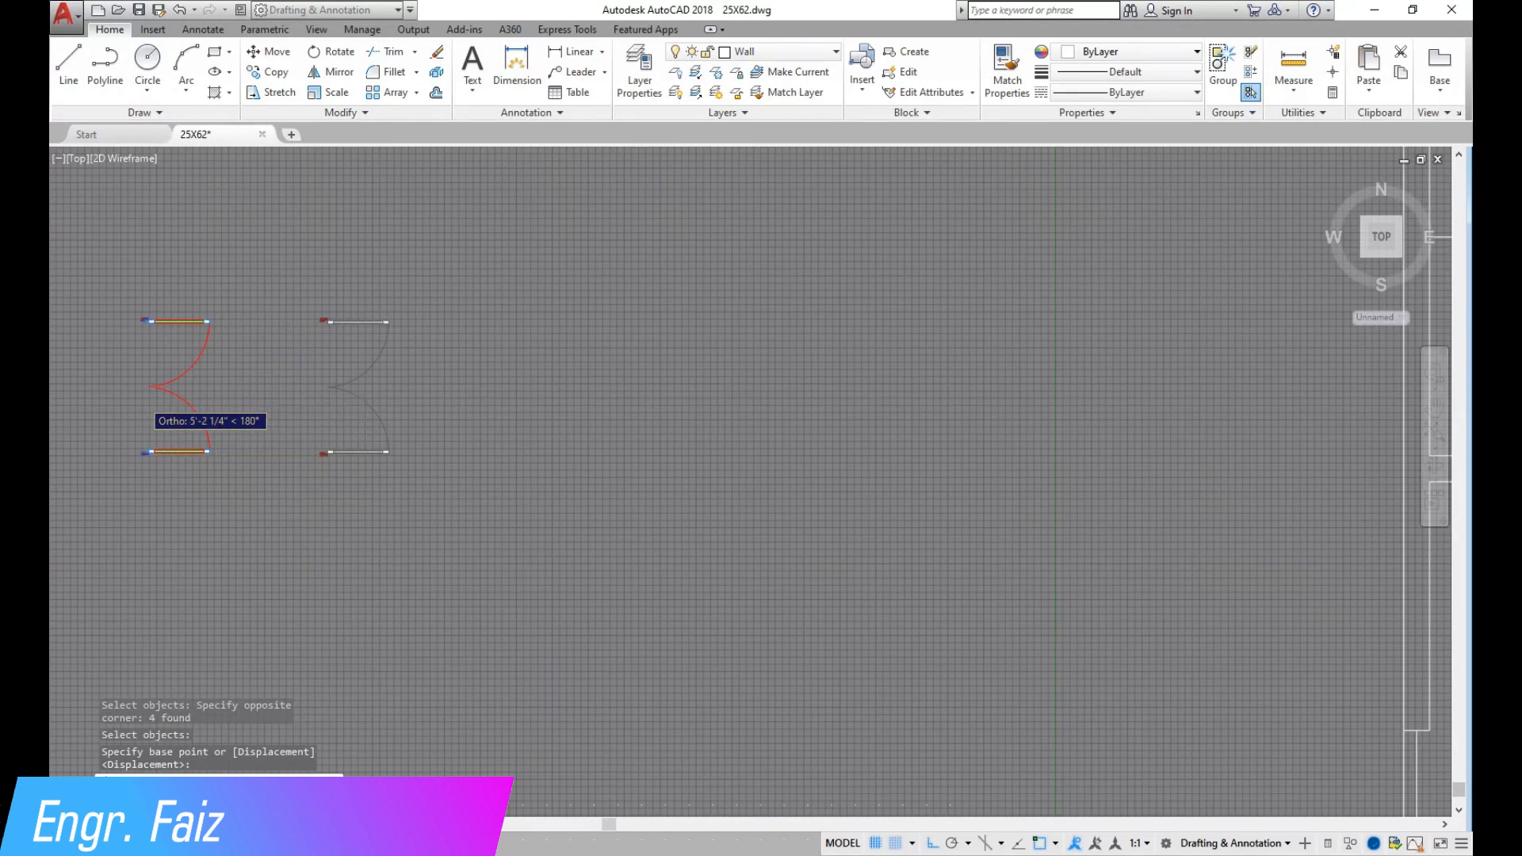
{"action": "scroll", "coordinate": [472, 398], "scroll_direction": "up", "scroll_amount": 8}
{"action": "scroll", "coordinate": [472, 412], "scroll_direction": "up", "scroll_amount": 2}
{"action": "left_click", "coordinate": [692, 350]}
{"action": "scroll", "coordinate": [380, 450], "scroll_direction": "down", "scroll_amount": 8}
{"action": "scroll", "coordinate": [262, 468], "scroll_direction": "up", "scroll_amount": 2}
{"action": "scroll", "coordinate": [258, 463], "scroll_direction": "down", "scroll_amount": 2}
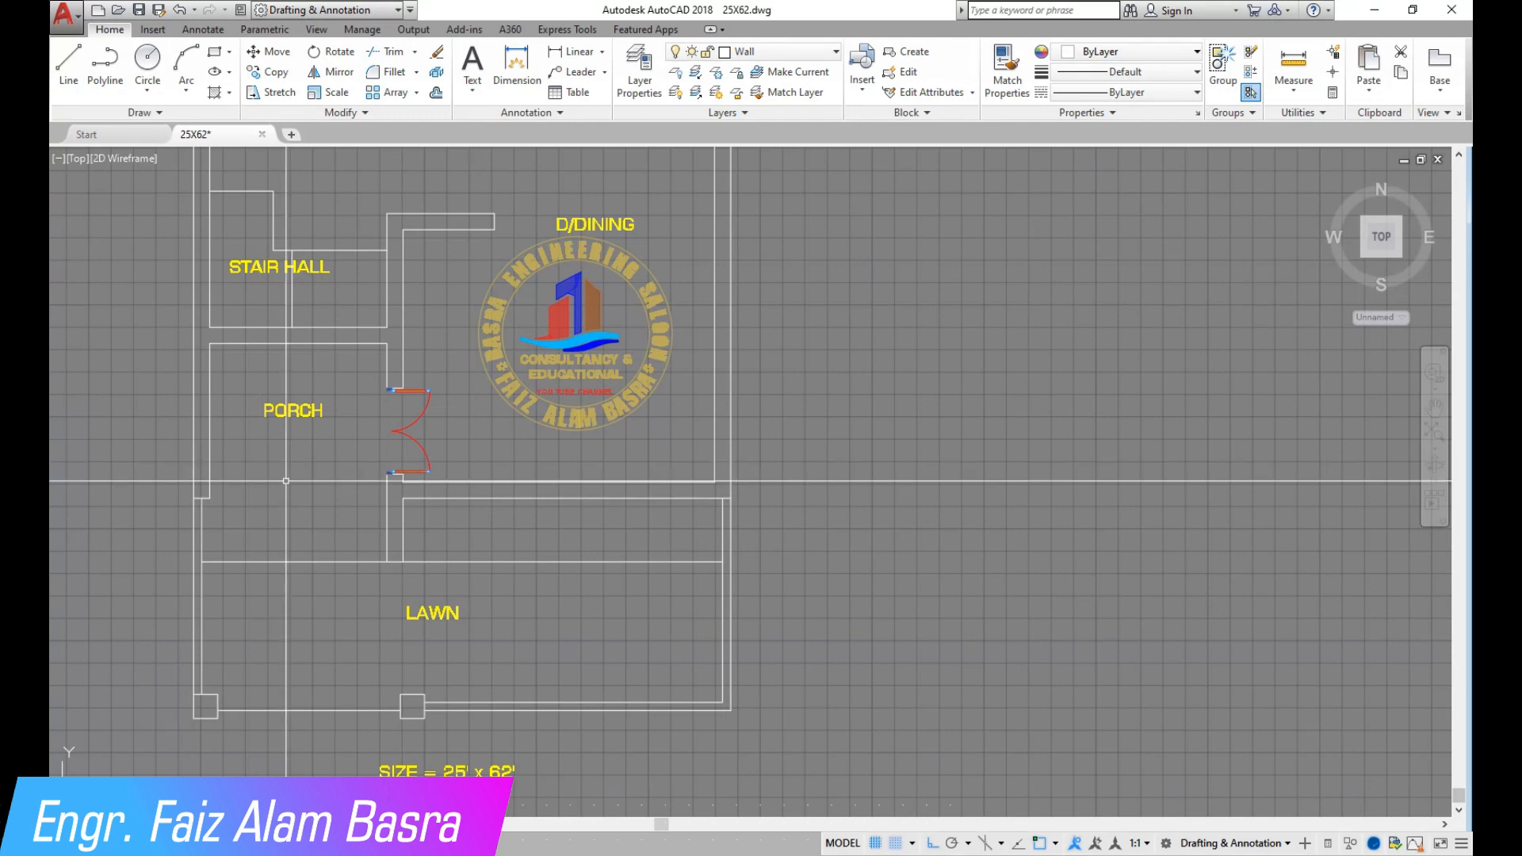
Inspect the fit of the double door's frames against both wall ends of the porch opening.
{"action": "scroll", "coordinate": [339, 449], "scroll_direction": "up", "scroll_amount": 4}
{"action": "scroll", "coordinate": [380, 522], "scroll_direction": "up", "scroll_amount": 2}
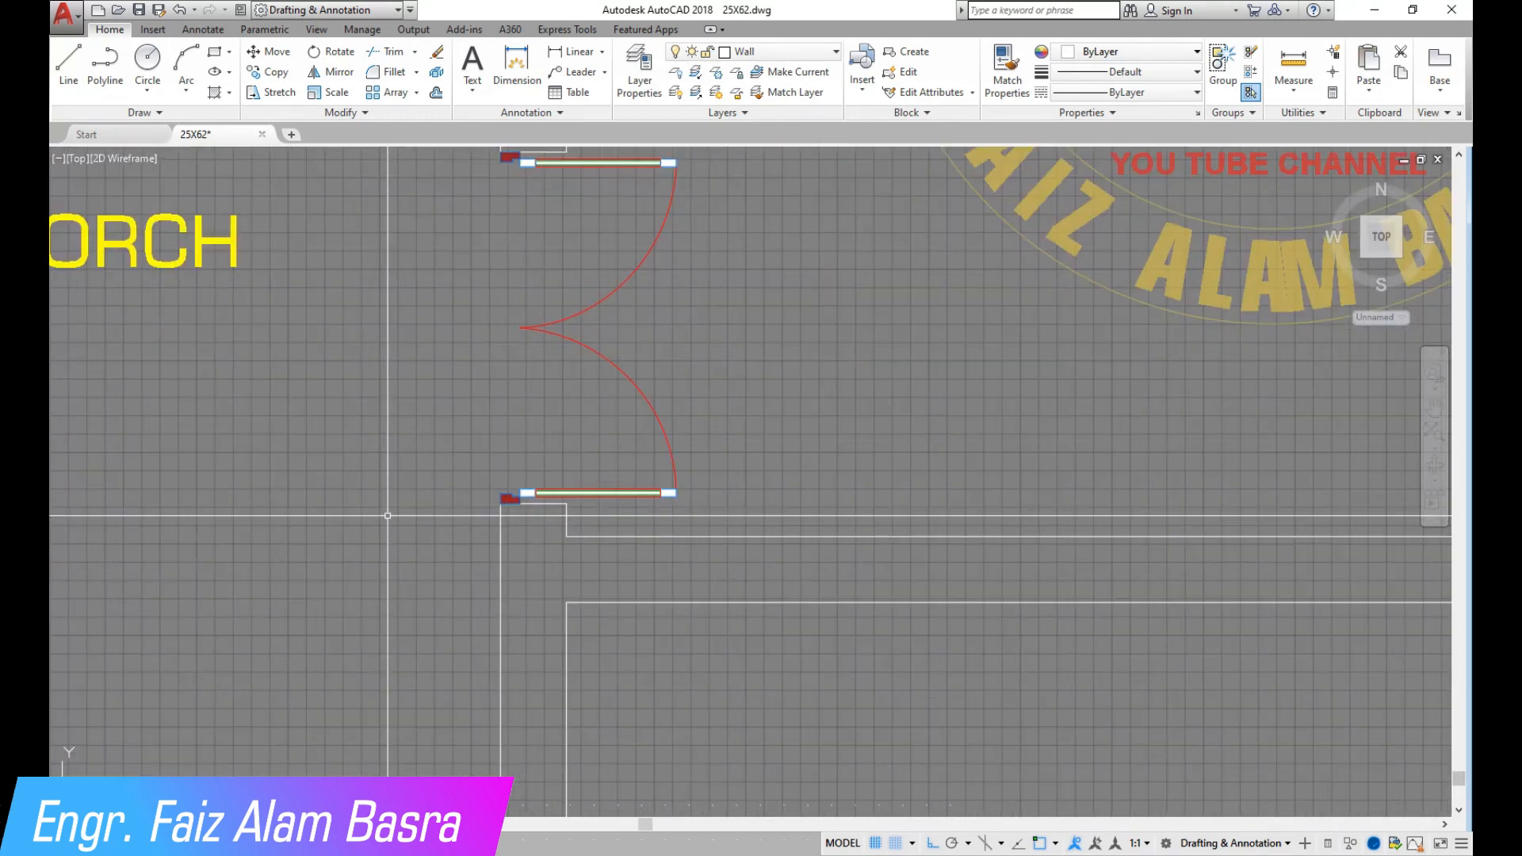
{"action": "middle_click_drag", "start_coordinate": [524, 180], "coordinate": [493, 435]}
{"action": "scroll", "coordinate": [484, 435], "scroll_direction": "up", "scroll_amount": 4}
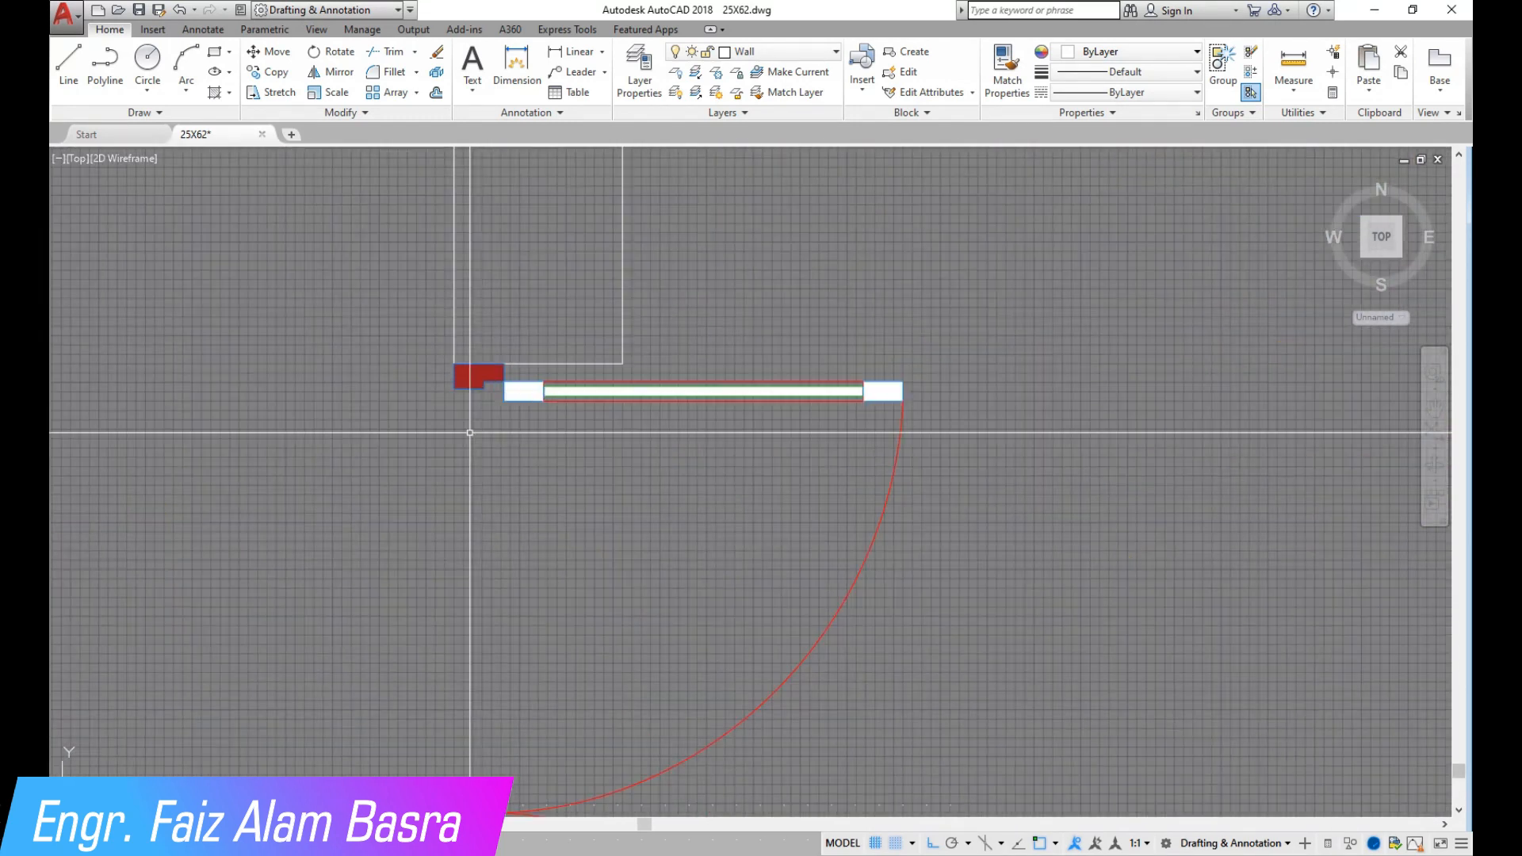
{"action": "scroll", "coordinate": [648, 504], "scroll_direction": "down", "scroll_amount": 2}
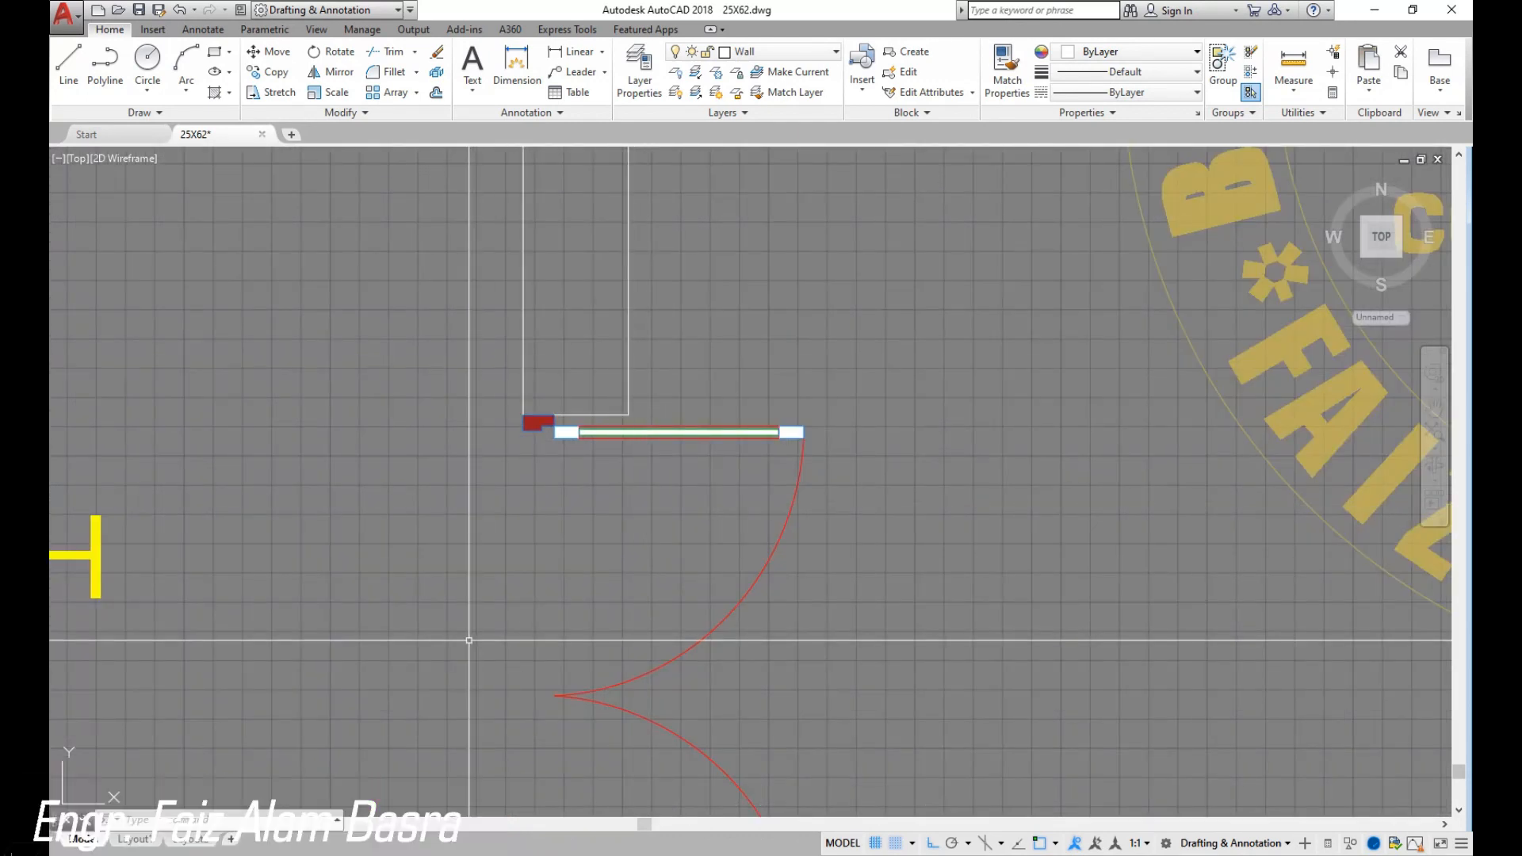
{"action": "scroll", "coordinate": [445, 669], "scroll_direction": "down", "scroll_amount": 5}
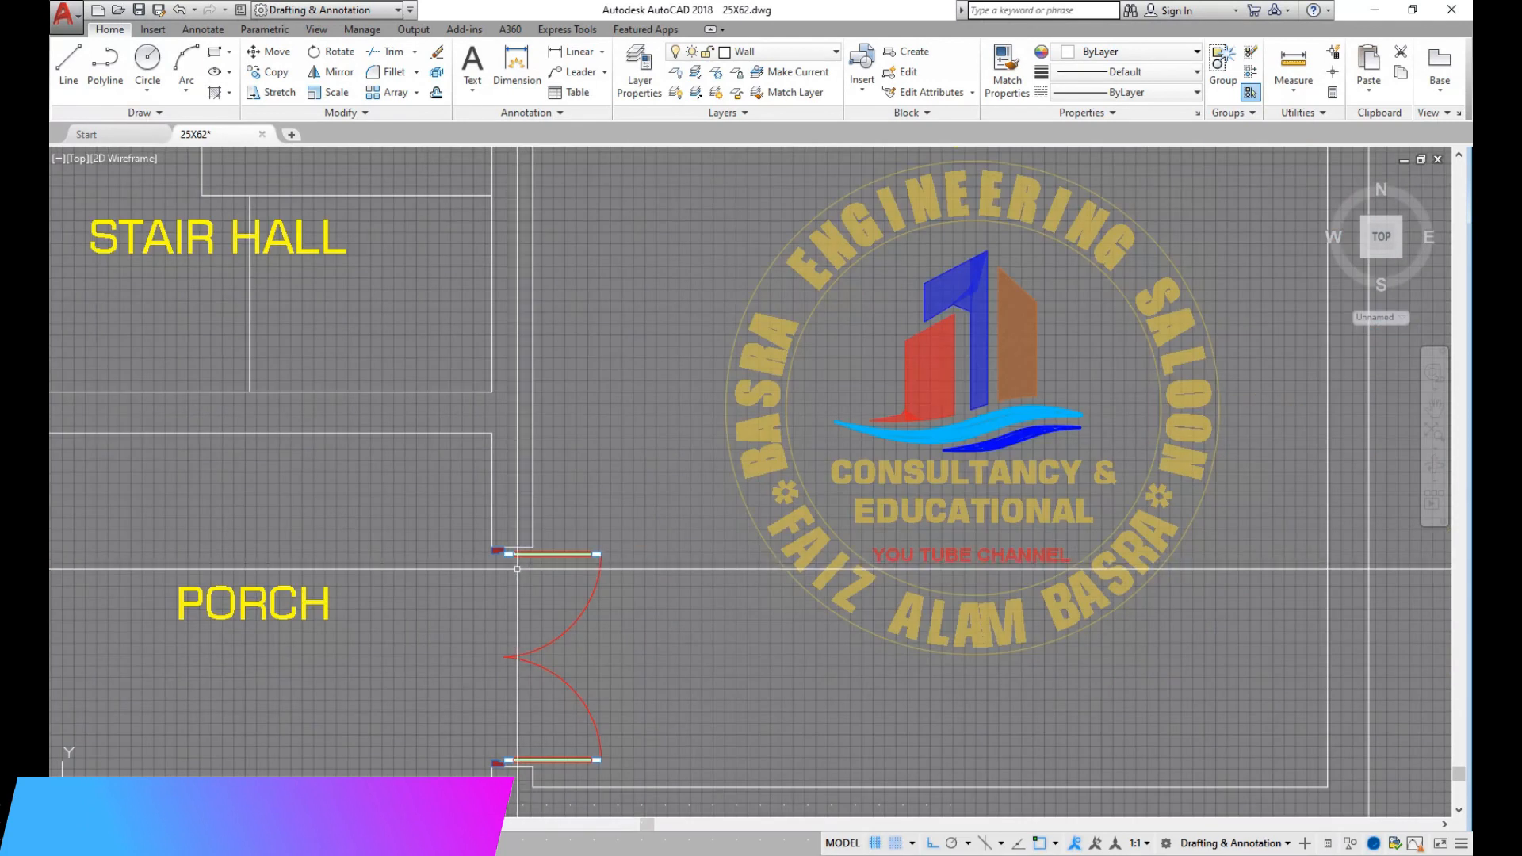
{"action": "scroll", "coordinate": [289, 415], "scroll_direction": "up", "scroll_amount": 4}
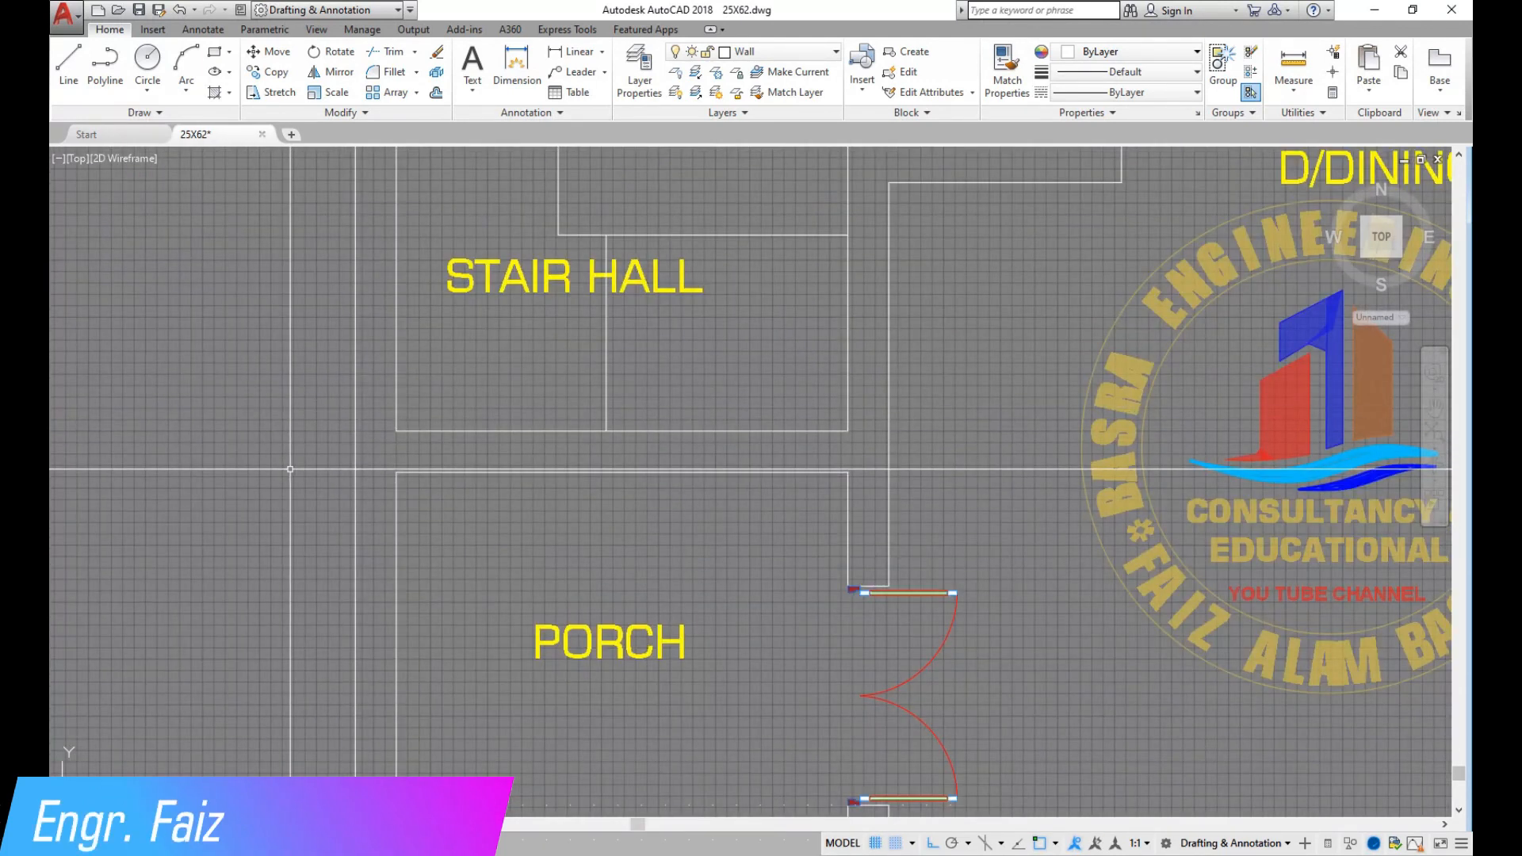
{"action": "scroll", "coordinate": [290, 469], "scroll_direction": "down", "scroll_amount": 5}
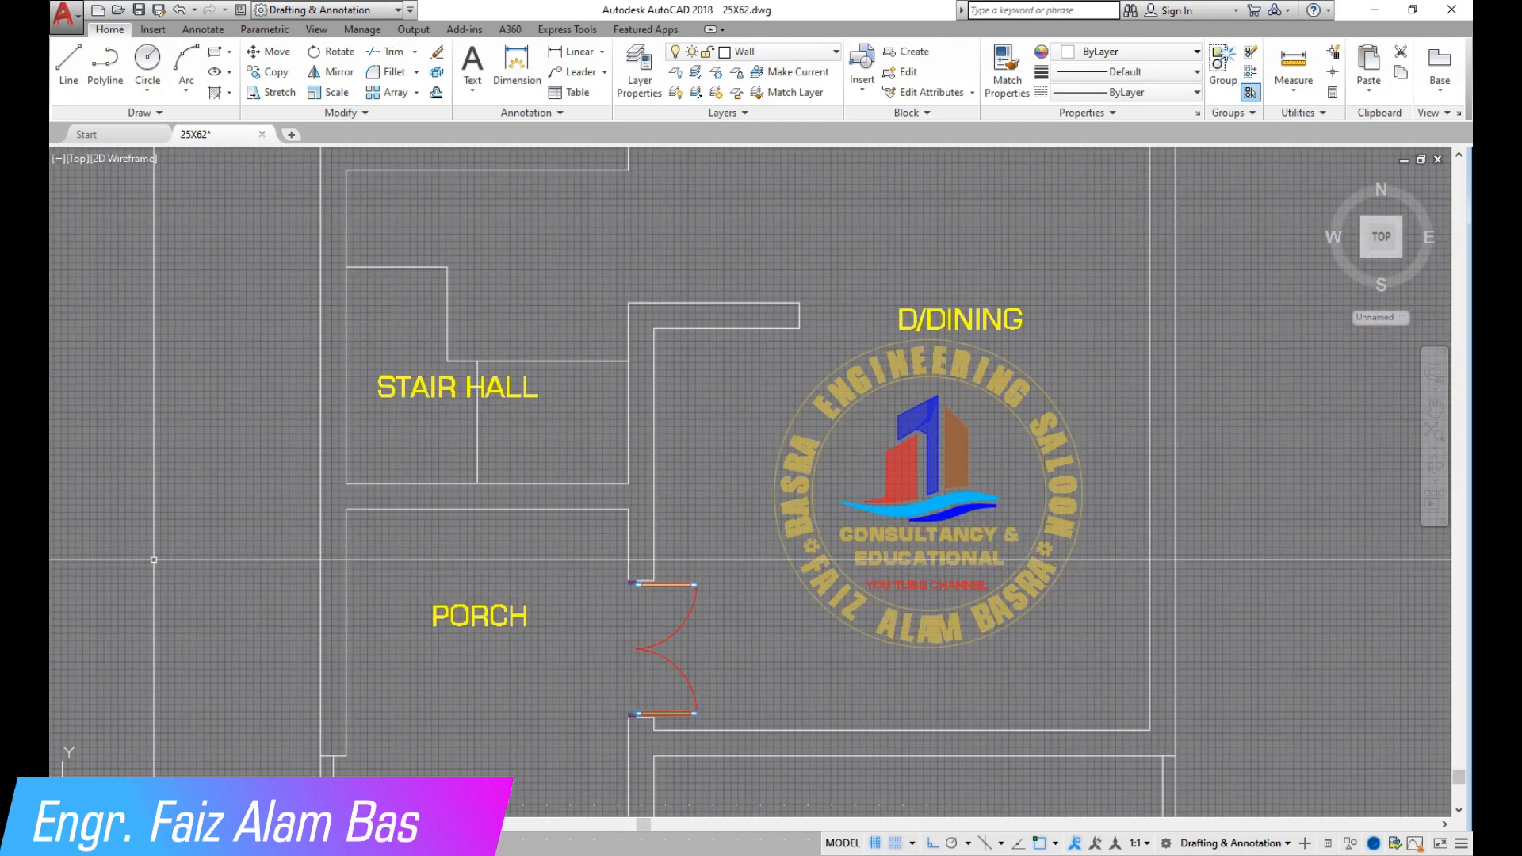
{"action": "scroll", "coordinate": [292, 463], "scroll_direction": "down", "scroll_amount": 5}
{"action": "scroll", "coordinate": [264, 561], "scroll_direction": "up", "scroll_amount": 10}
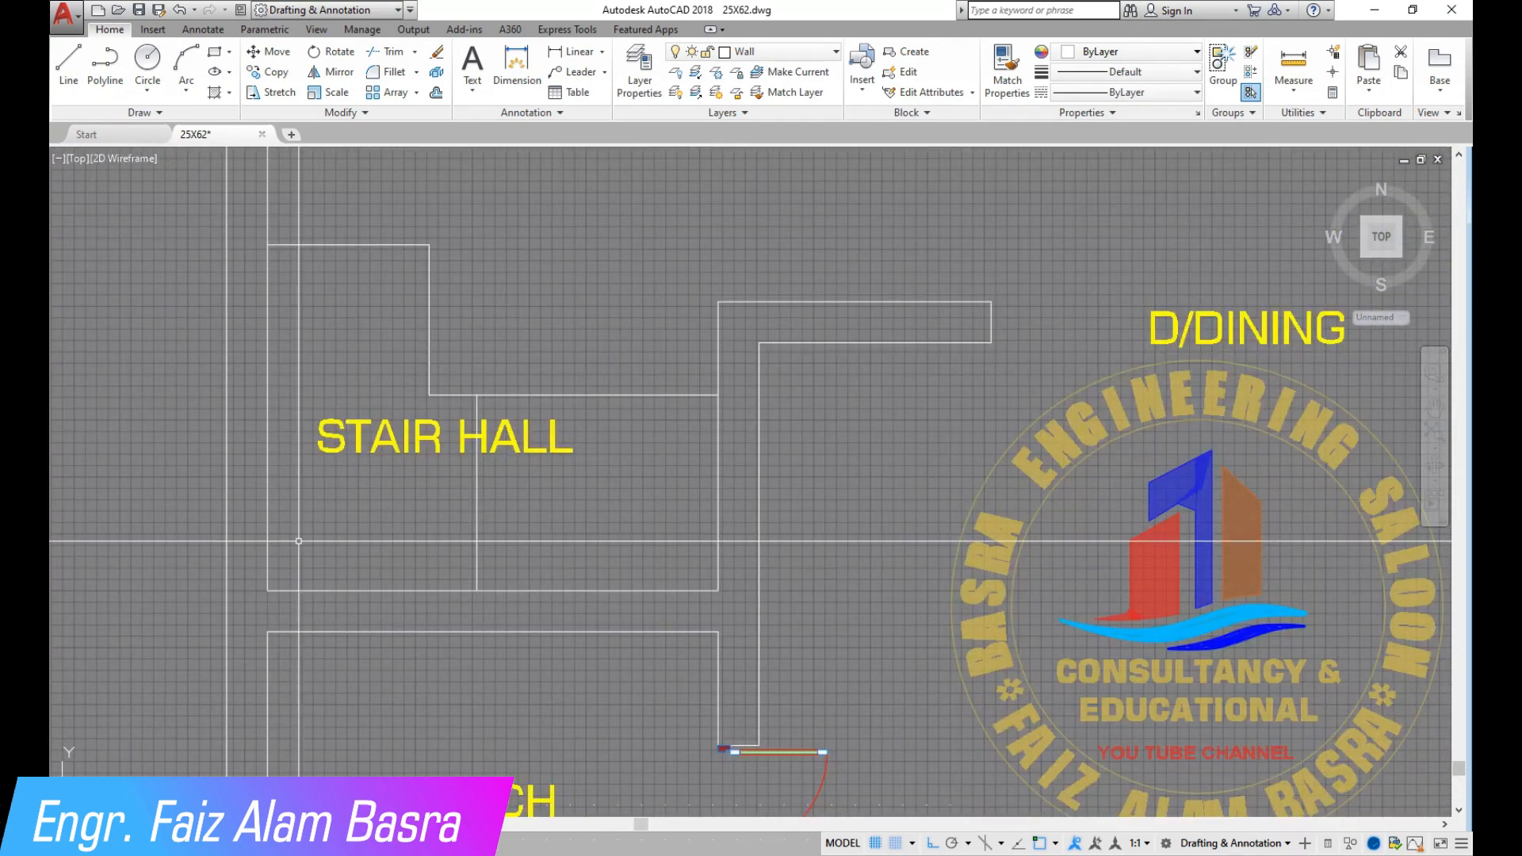
{"action": "scroll", "coordinate": [264, 560], "scroll_direction": "down", "scroll_amount": 5}
{"action": "scroll", "coordinate": [705, 632], "scroll_direction": "up", "scroll_amount": 6}
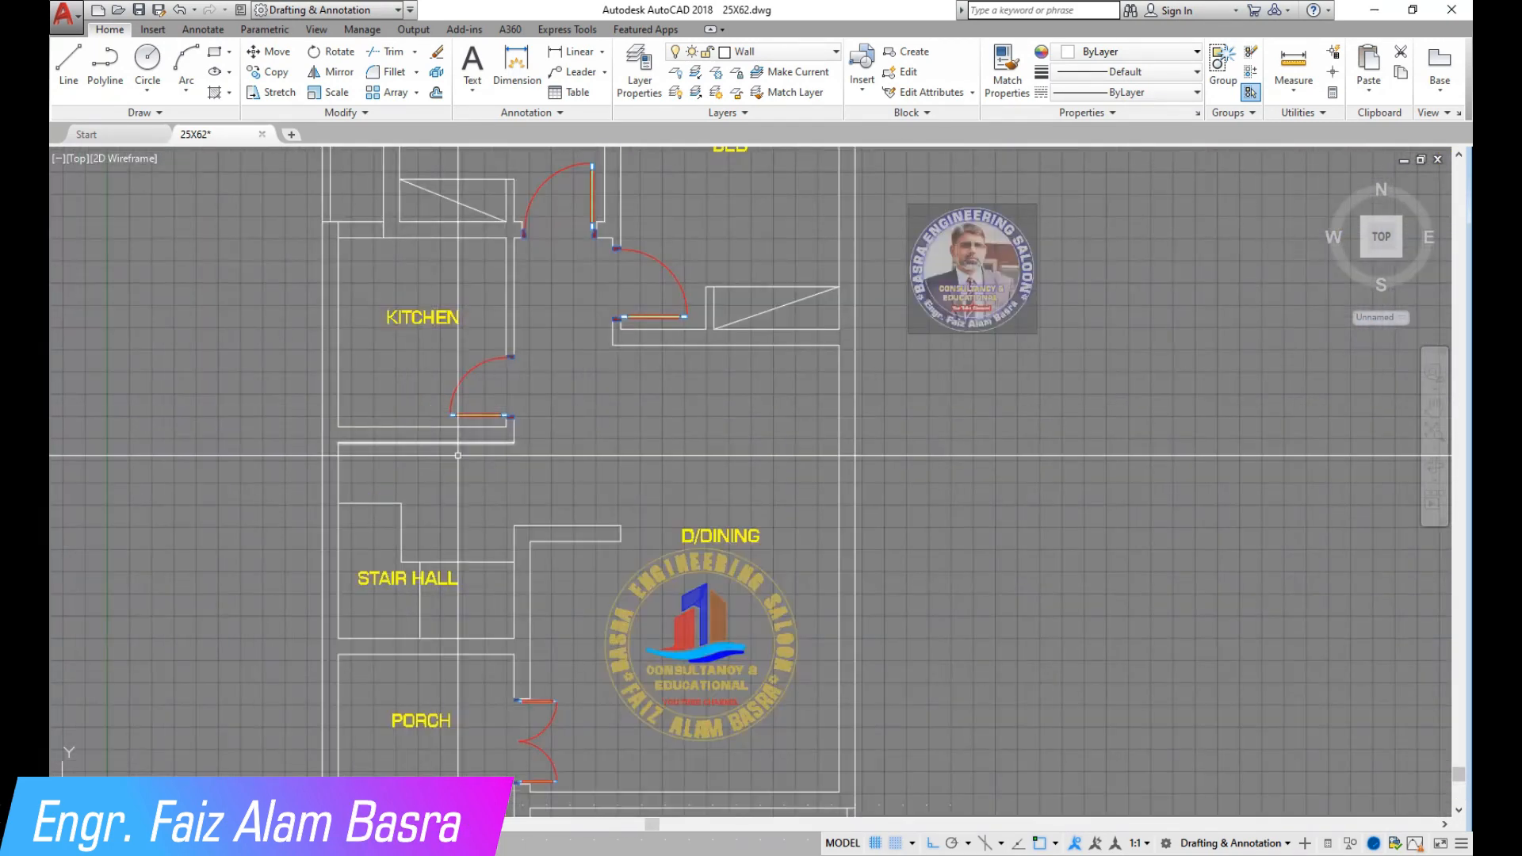
{"action": "scroll", "coordinate": [436, 452], "scroll_direction": "down", "scroll_amount": 5}
{"action": "scroll", "coordinate": [389, 432], "scroll_direction": "up", "scroll_amount": 5}
{"action": "scroll", "coordinate": [385, 428], "scroll_direction": "down", "scroll_amount": 4}
{"action": "scroll", "coordinate": [382, 428], "scroll_direction": "up", "scroll_amount": 3}
{"action": "scroll", "coordinate": [382, 428], "scroll_direction": "up", "scroll_amount": 2}
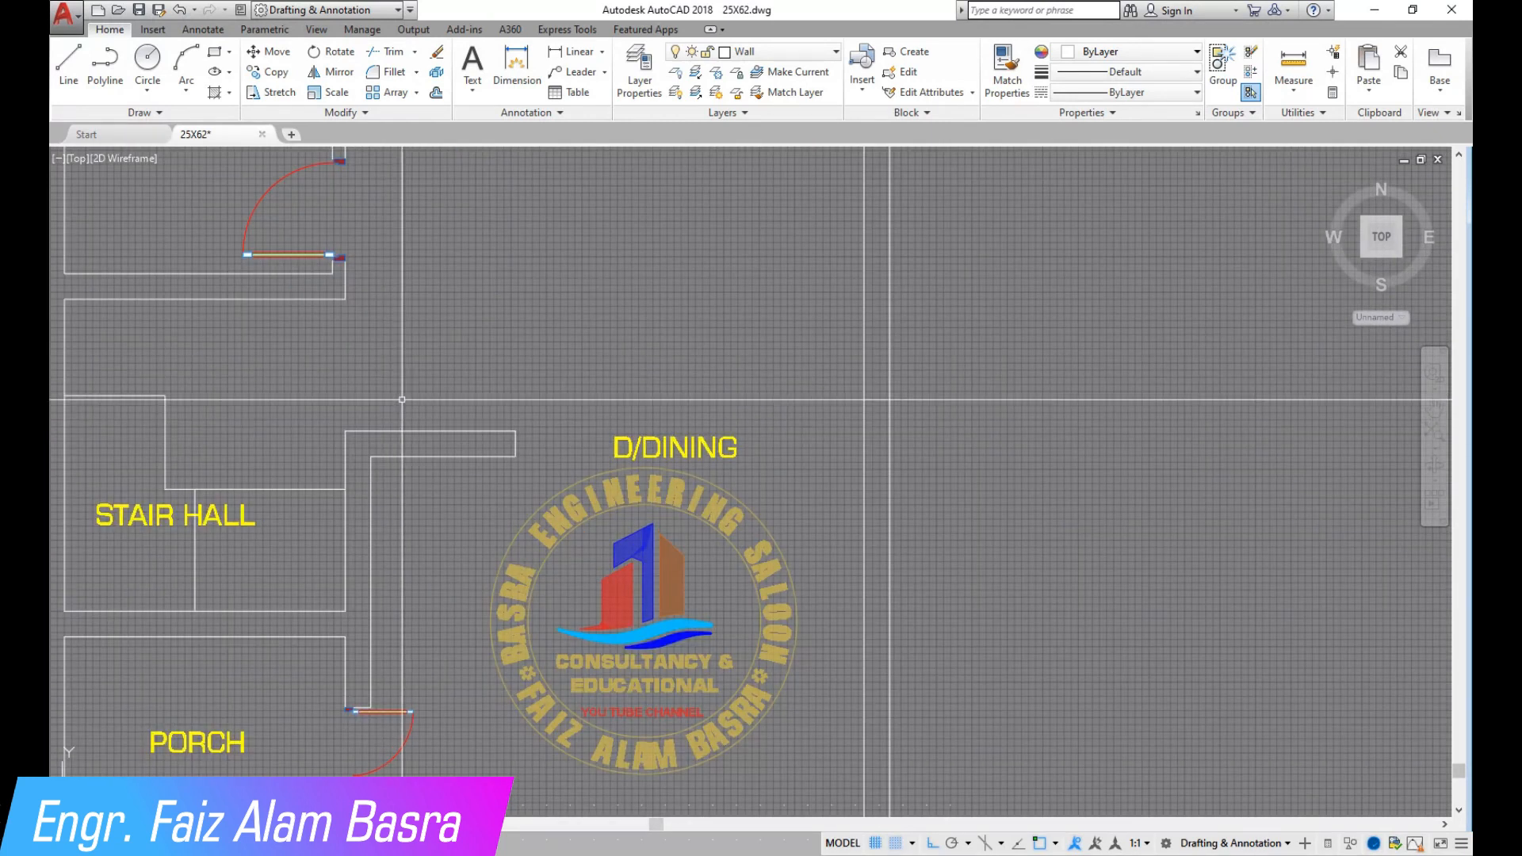
{"action": "scroll", "coordinate": [397, 435], "scroll_direction": "down", "scroll_amount": 4}
{"action": "scroll", "coordinate": [398, 435], "scroll_direction": "up", "scroll_amount": 4}
{"action": "scroll", "coordinate": [398, 432], "scroll_direction": "down", "scroll_amount": 4}
{"action": "scroll", "coordinate": [398, 420], "scroll_direction": "up", "scroll_amount": 6}
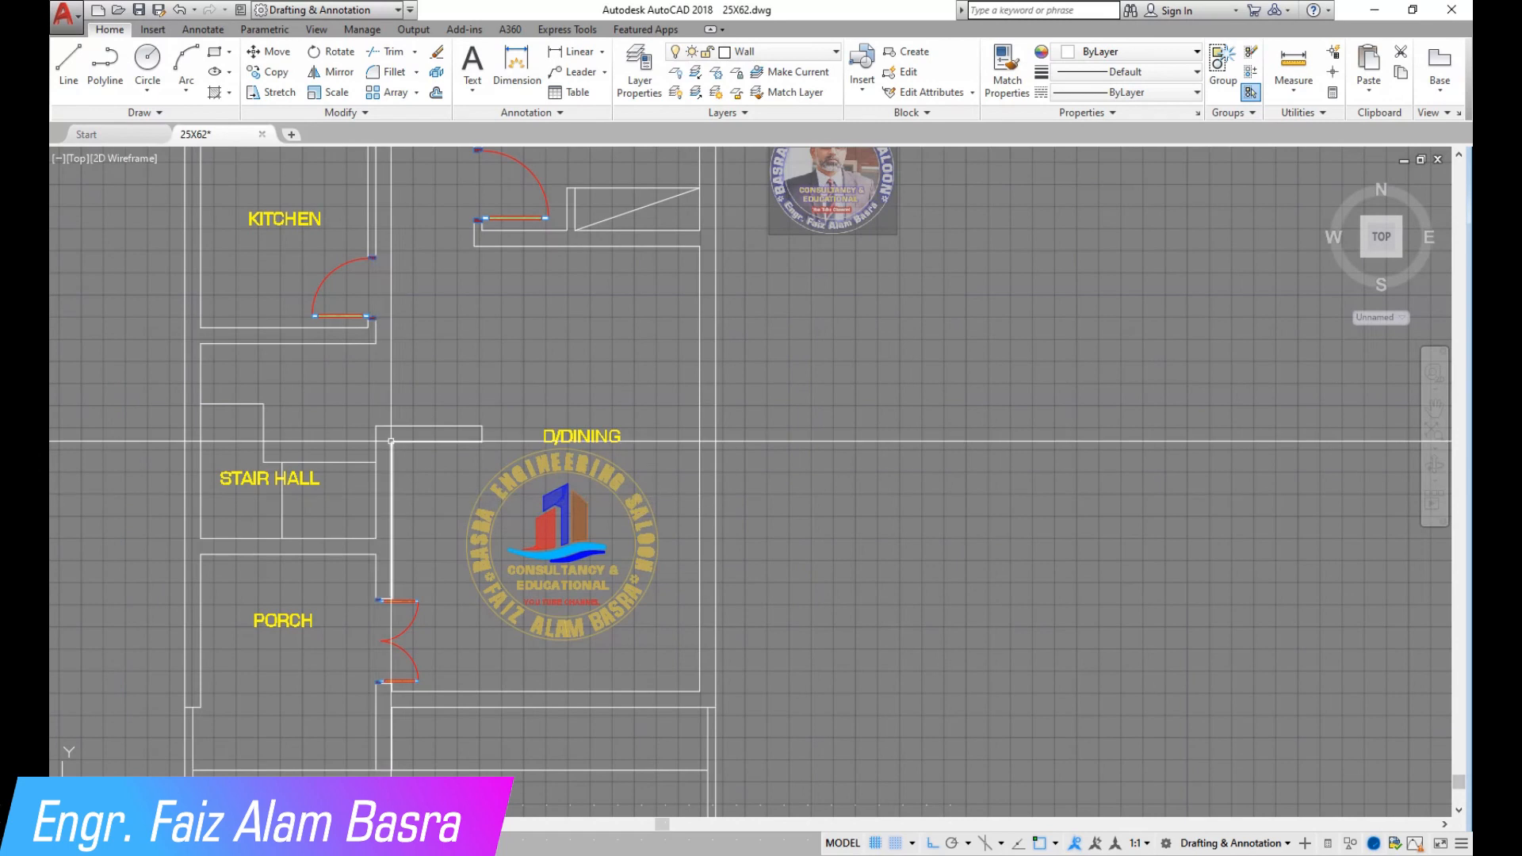
{"action": "scroll", "coordinate": [397, 412], "scroll_direction": "down", "scroll_amount": 6}
{"action": "scroll", "coordinate": [389, 420], "scroll_direction": "up", "scroll_amount": 6}
{"action": "scroll", "coordinate": [381, 476], "scroll_direction": "down", "scroll_amount": 6}
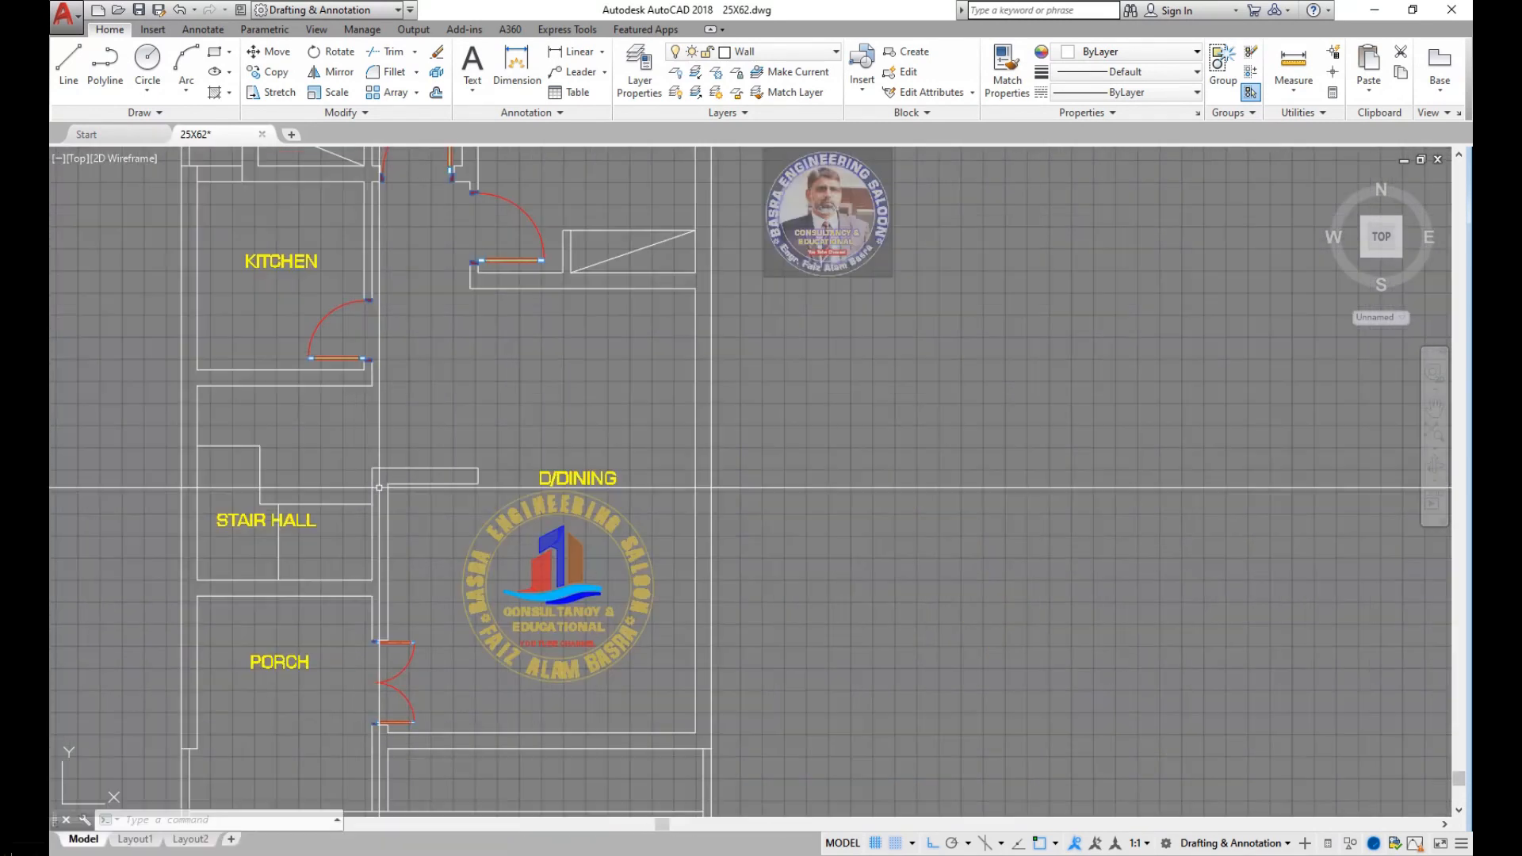
{"action": "scroll", "coordinate": [379, 484], "scroll_direction": "down", "scroll_amount": 6}
{"action": "scroll", "coordinate": [341, 492], "scroll_direction": "up", "scroll_amount": 5}
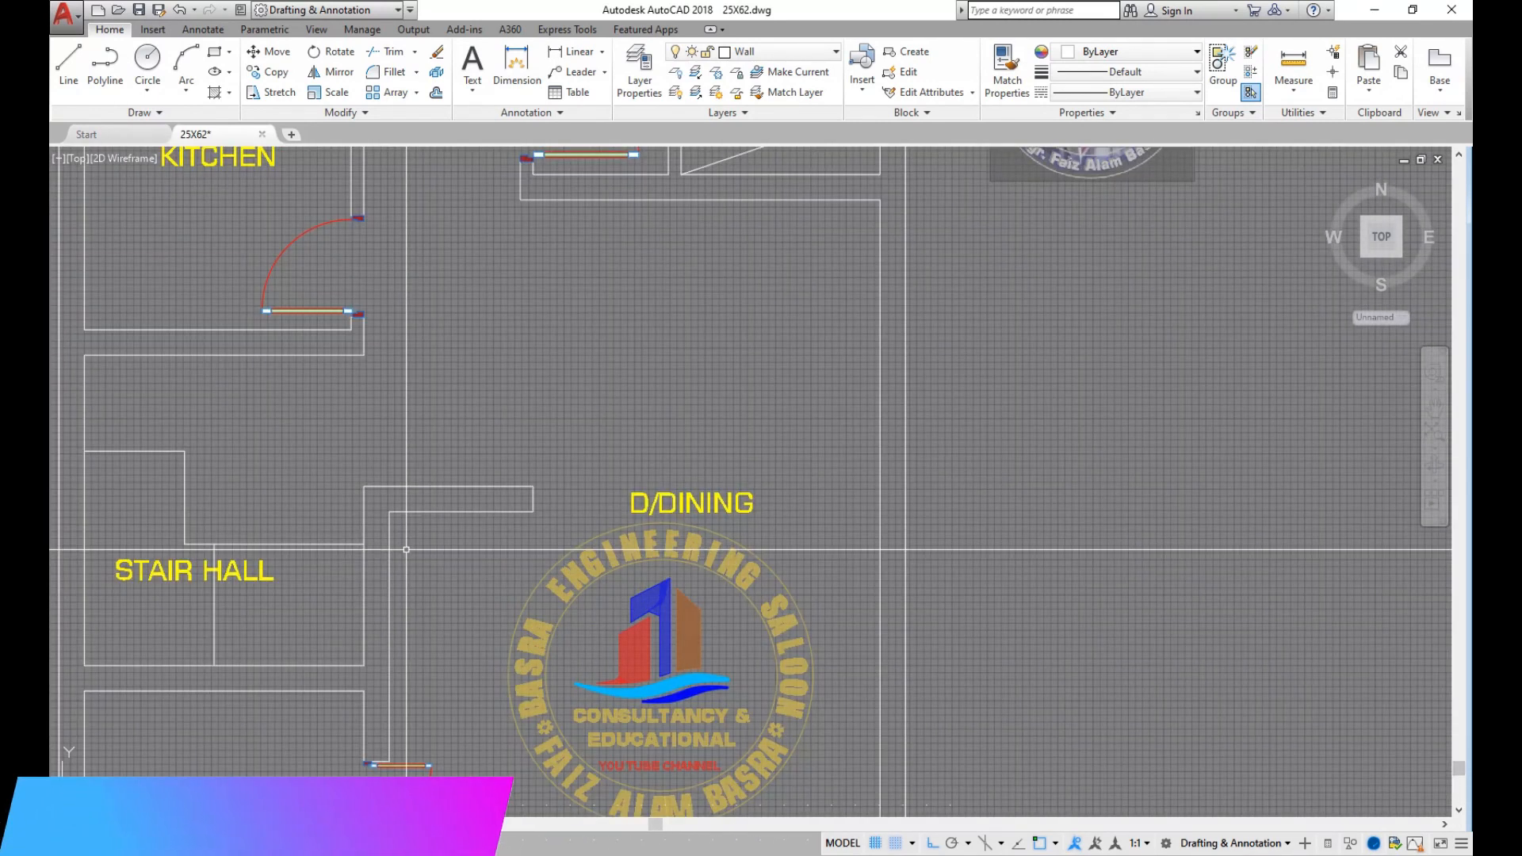
{"action": "scroll", "coordinate": [306, 491], "scroll_direction": "down", "scroll_amount": 2}
{"action": "scroll", "coordinate": [306, 491], "scroll_direction": "down", "scroll_amount": 3}
{"action": "scroll", "coordinate": [286, 539], "scroll_direction": "up", "scroll_amount": 7}
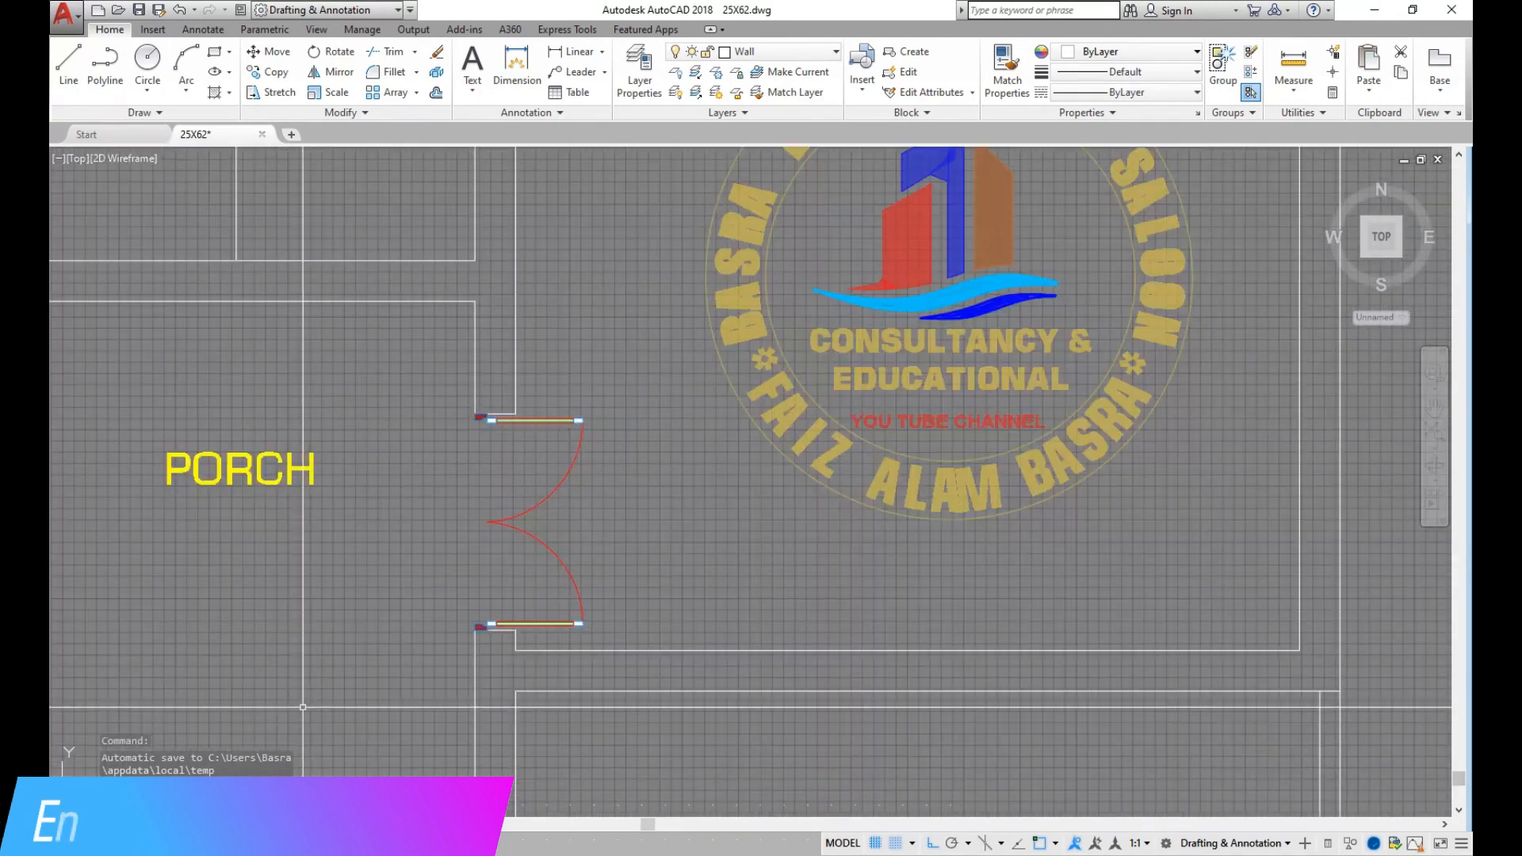
{"action": "scroll", "coordinate": [272, 565], "scroll_direction": "down", "scroll_amount": 6}
{"action": "scroll", "coordinate": [261, 555], "scroll_direction": "up", "scroll_amount": 2}
{"action": "scroll", "coordinate": [341, 452], "scroll_direction": "down", "scroll_amount": 2}
{"action": "scroll", "coordinate": [372, 574], "scroll_direction": "up", "scroll_amount": 6}
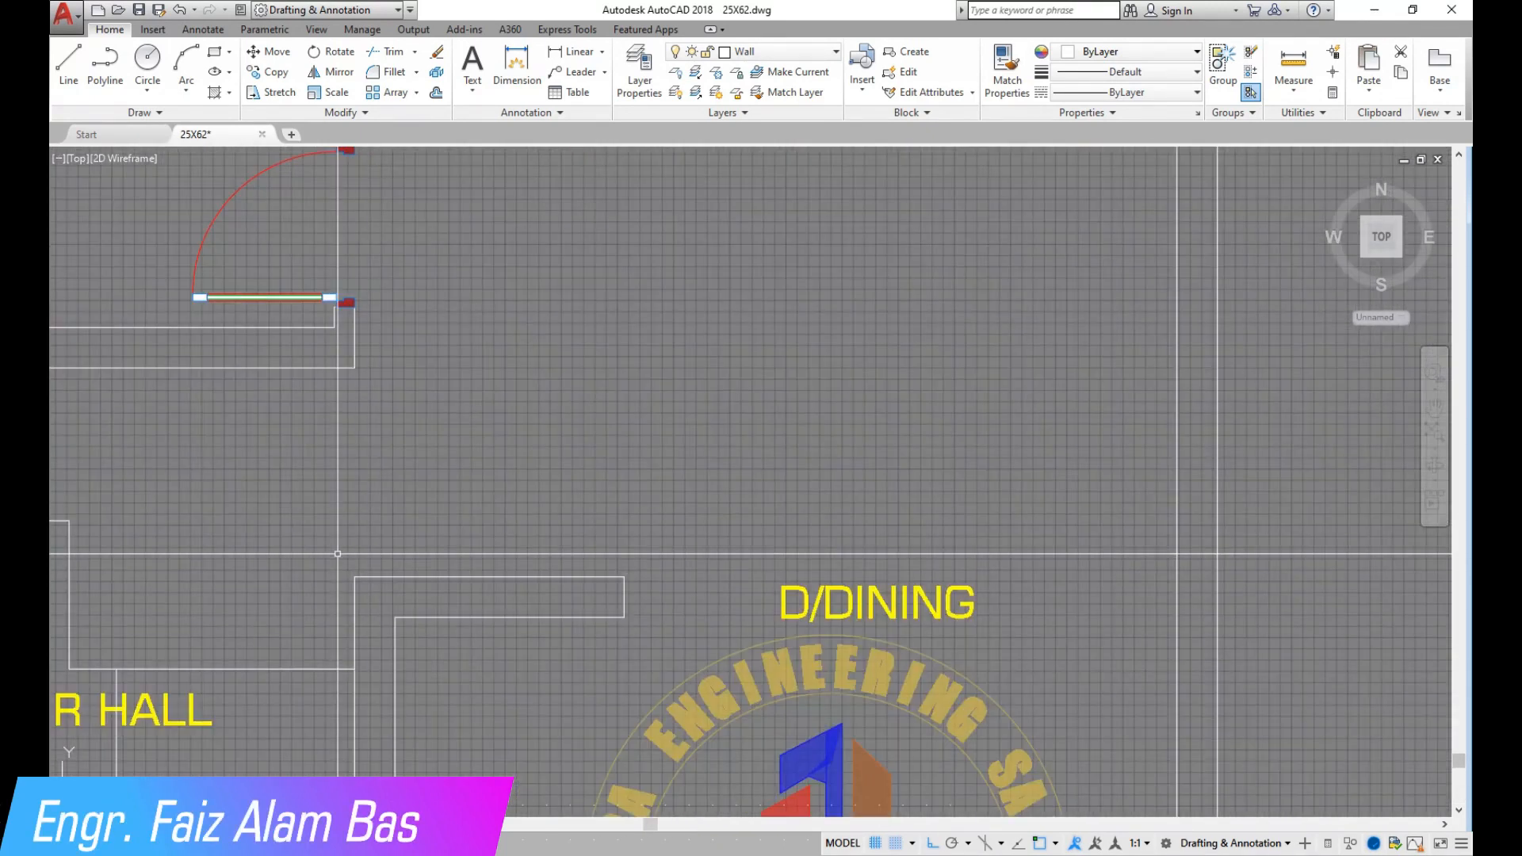
{"action": "scroll", "coordinate": [333, 559], "scroll_direction": "down", "scroll_amount": 4}
{"action": "scroll", "coordinate": [269, 594], "scroll_direction": "up", "scroll_amount": 4}
{"action": "scroll", "coordinate": [280, 596], "scroll_direction": "down", "scroll_amount": 5}
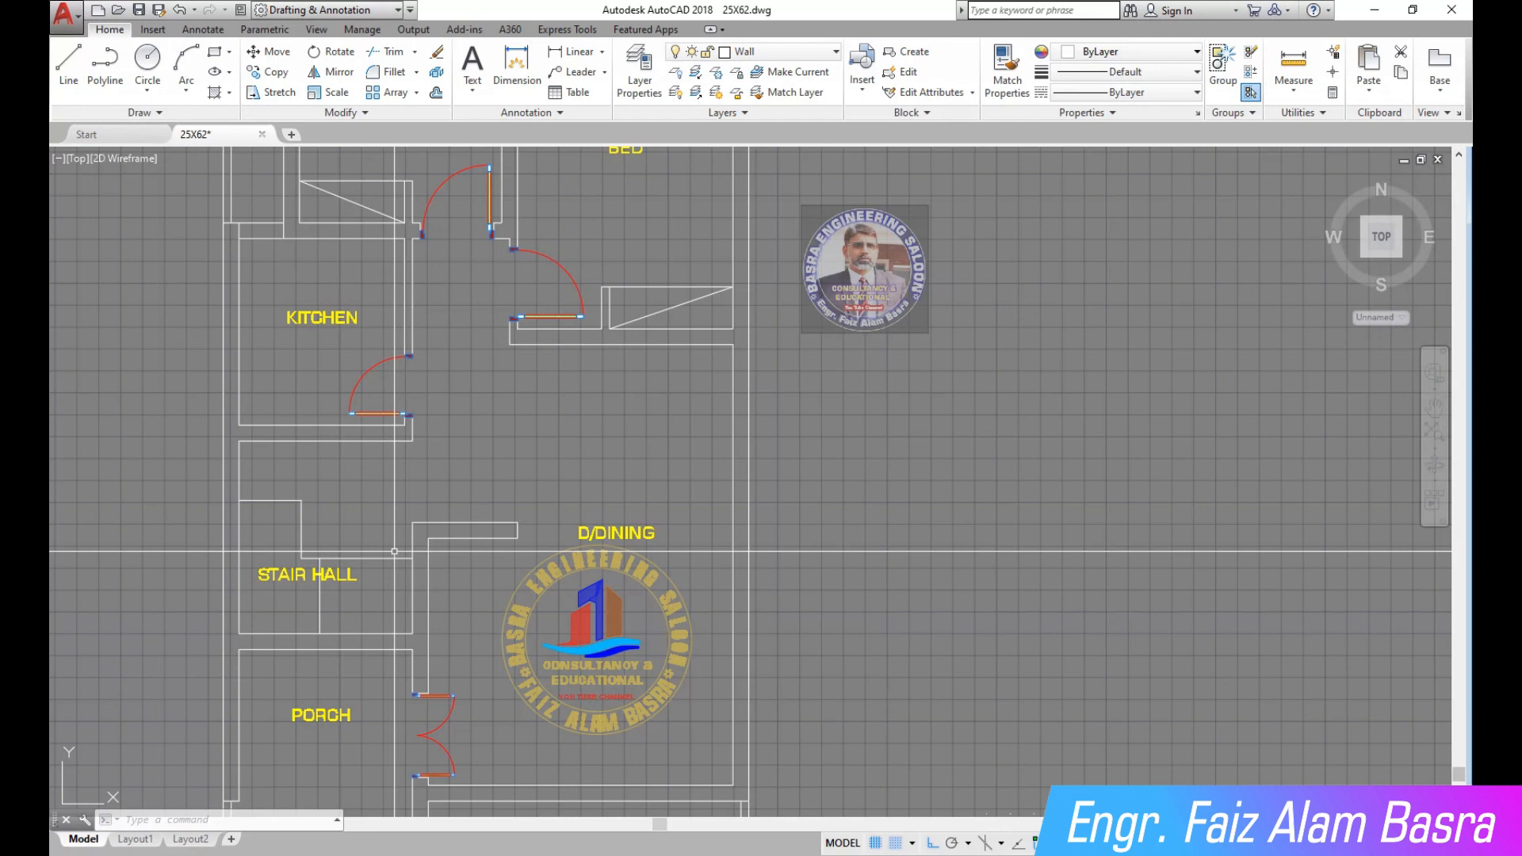
{"action": "scroll", "coordinate": [420, 480], "scroll_direction": "up", "scroll_amount": 4}
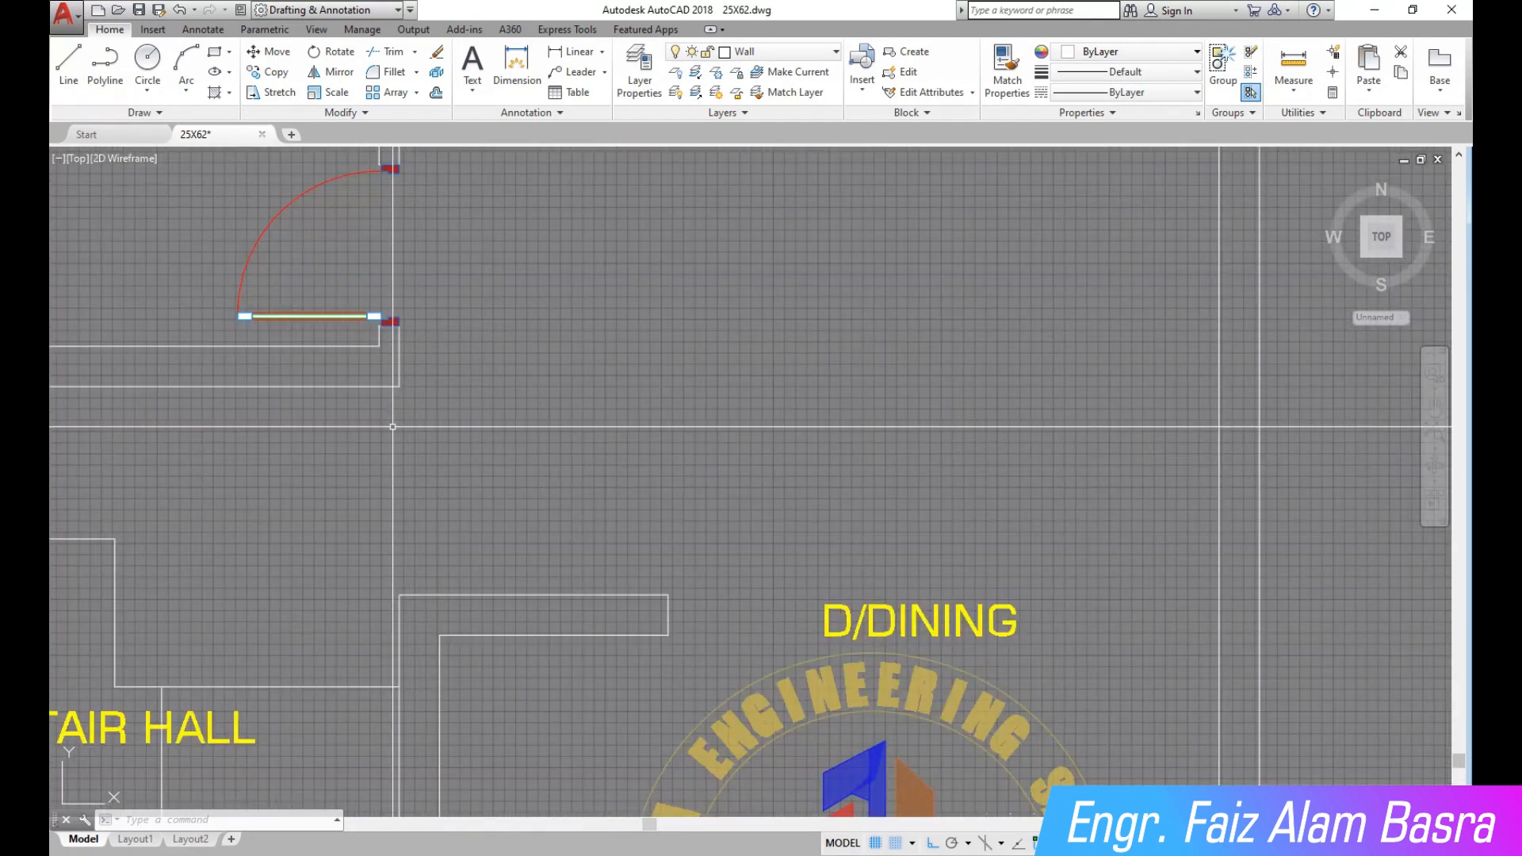
{"action": "scroll", "coordinate": [399, 427], "scroll_direction": "down", "scroll_amount": 6}
{"action": "scroll", "coordinate": [340, 527], "scroll_direction": "up", "scroll_amount": 2}
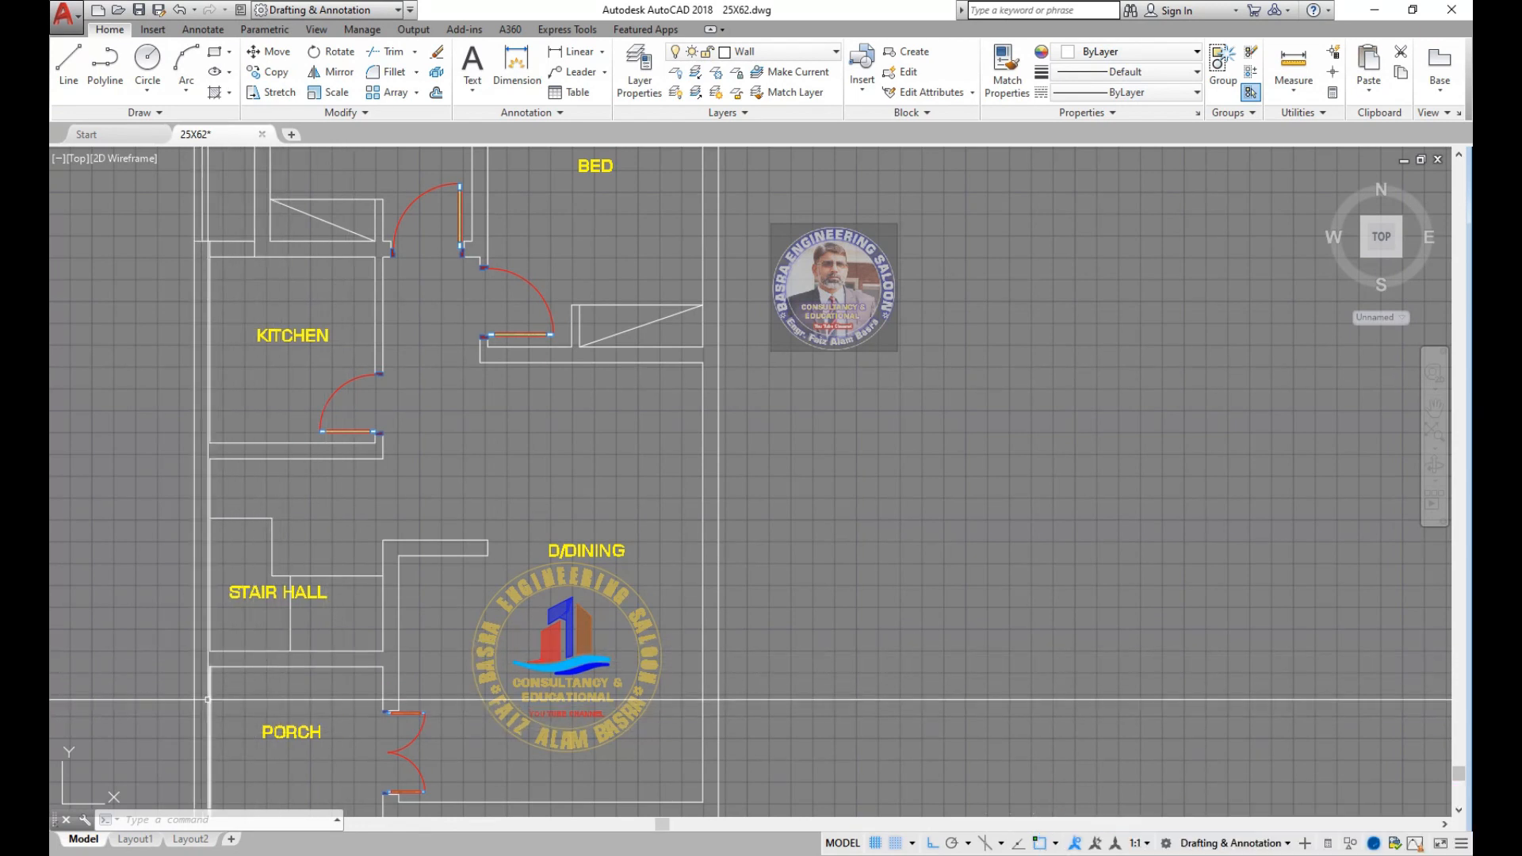
{"action": "scroll", "coordinate": [239, 714], "scroll_direction": "up", "scroll_amount": 2}
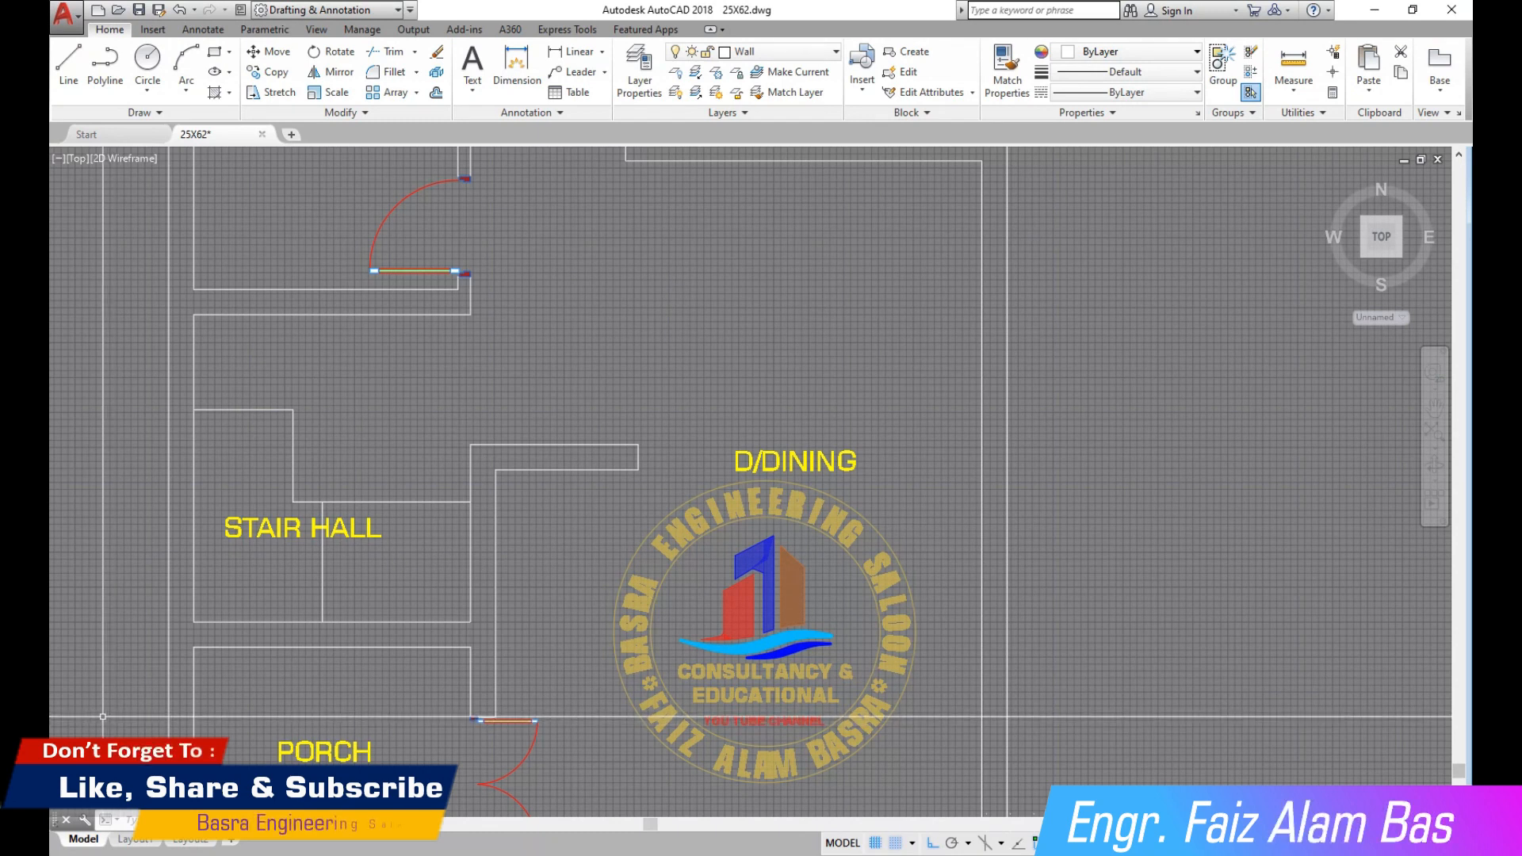
{"action": "scroll", "coordinate": [309, 652], "scroll_direction": "down", "scroll_amount": 2}
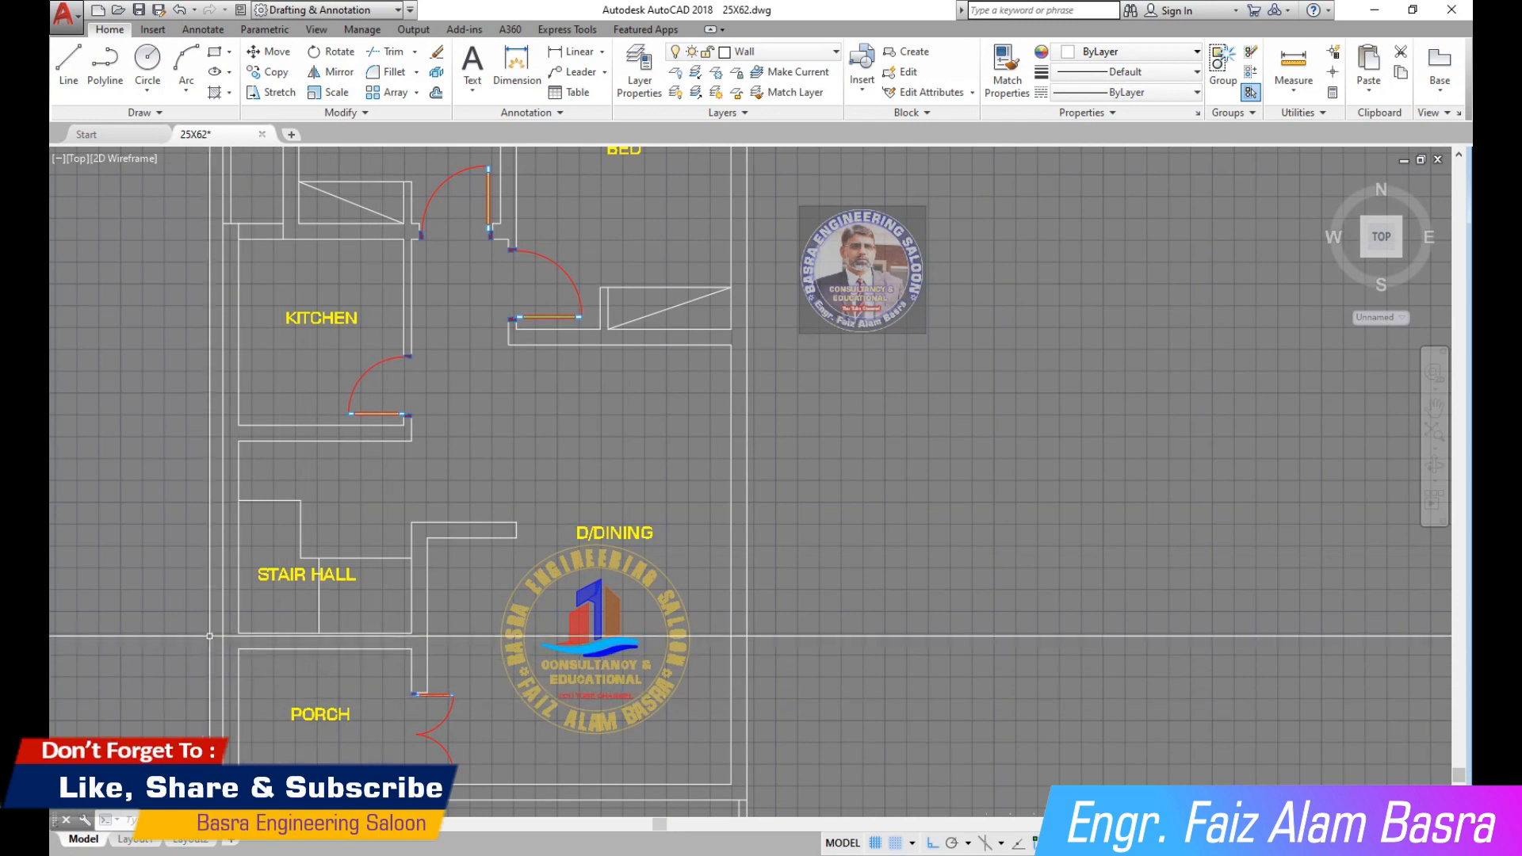
{"action": "scroll", "coordinate": [182, 626], "scroll_direction": "up", "scroll_amount": 2}
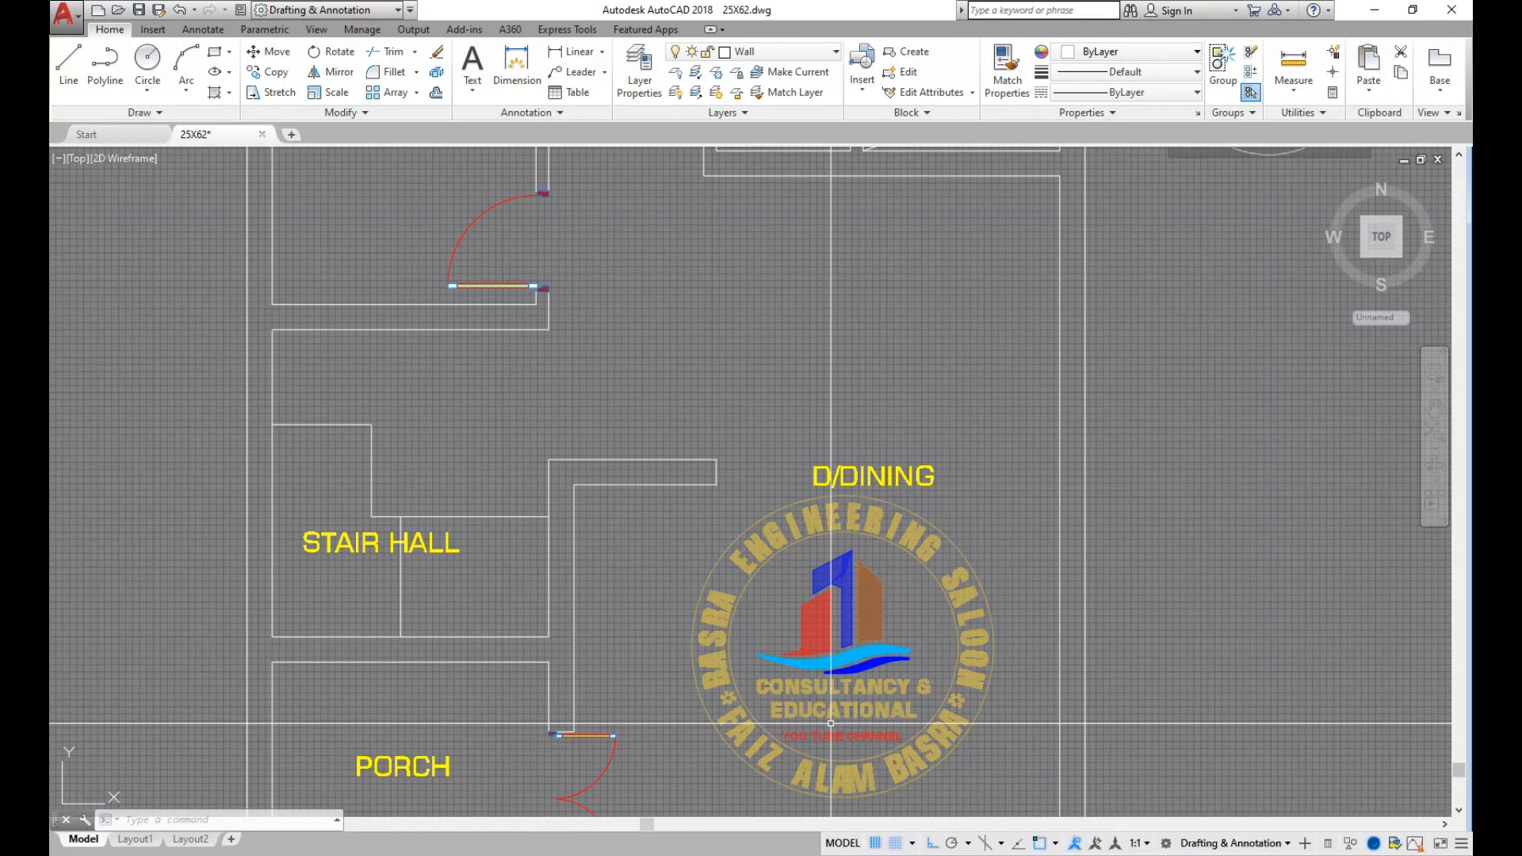
{"action": "scroll", "coordinate": [558, 509], "scroll_direction": "down", "scroll_amount": 2}
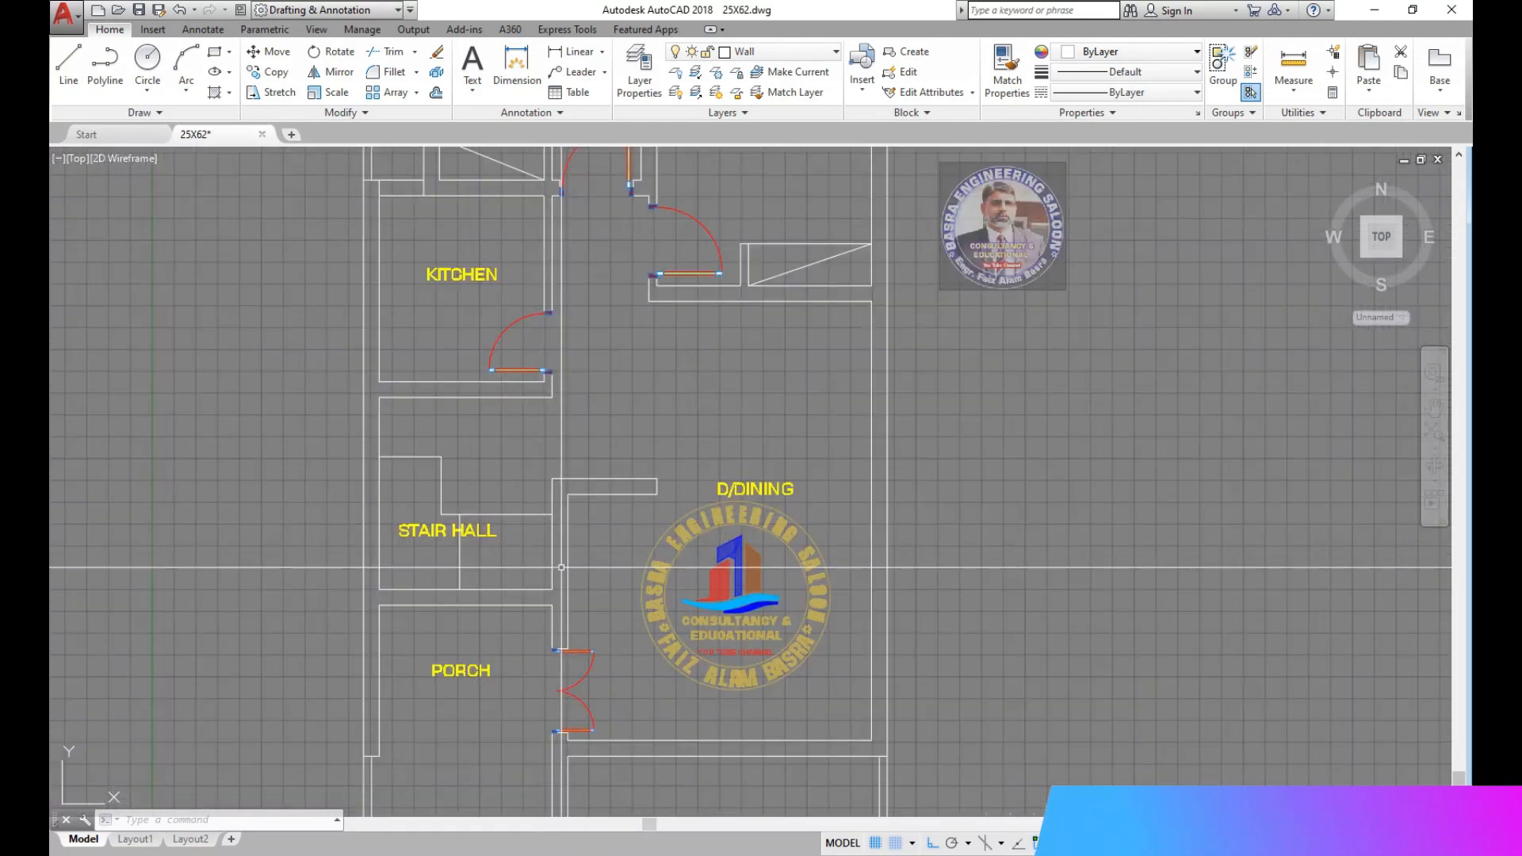
{"action": "scroll", "coordinate": [560, 555], "scroll_direction": "down", "scroll_amount": 3}
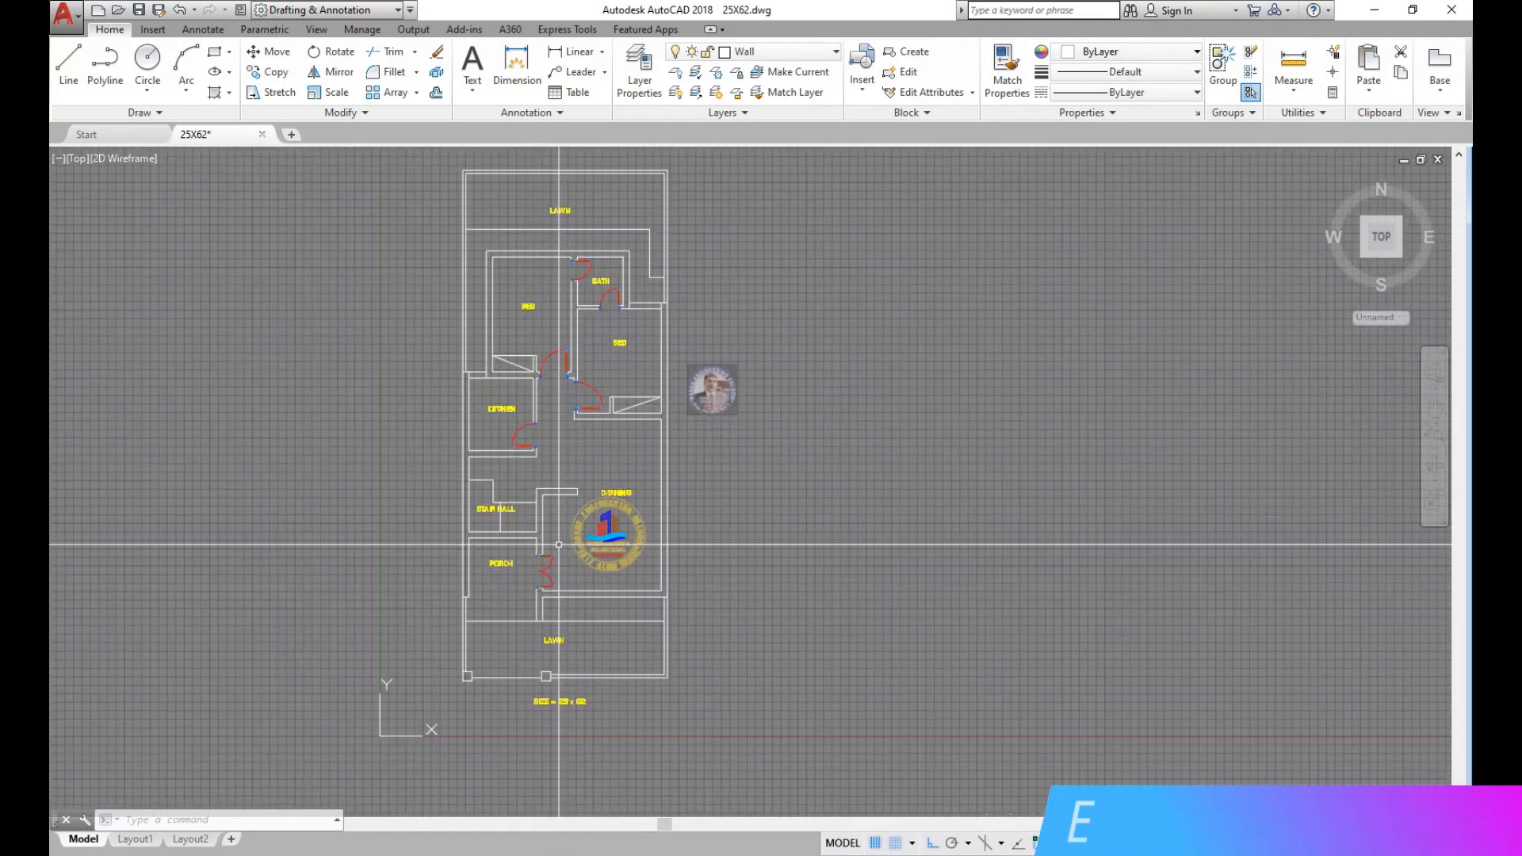
{"action": "scroll", "coordinate": [626, 278], "scroll_direction": "up", "scroll_amount": 2}
{"action": "scroll", "coordinate": [527, 309], "scroll_direction": "down", "scroll_amount": 1}
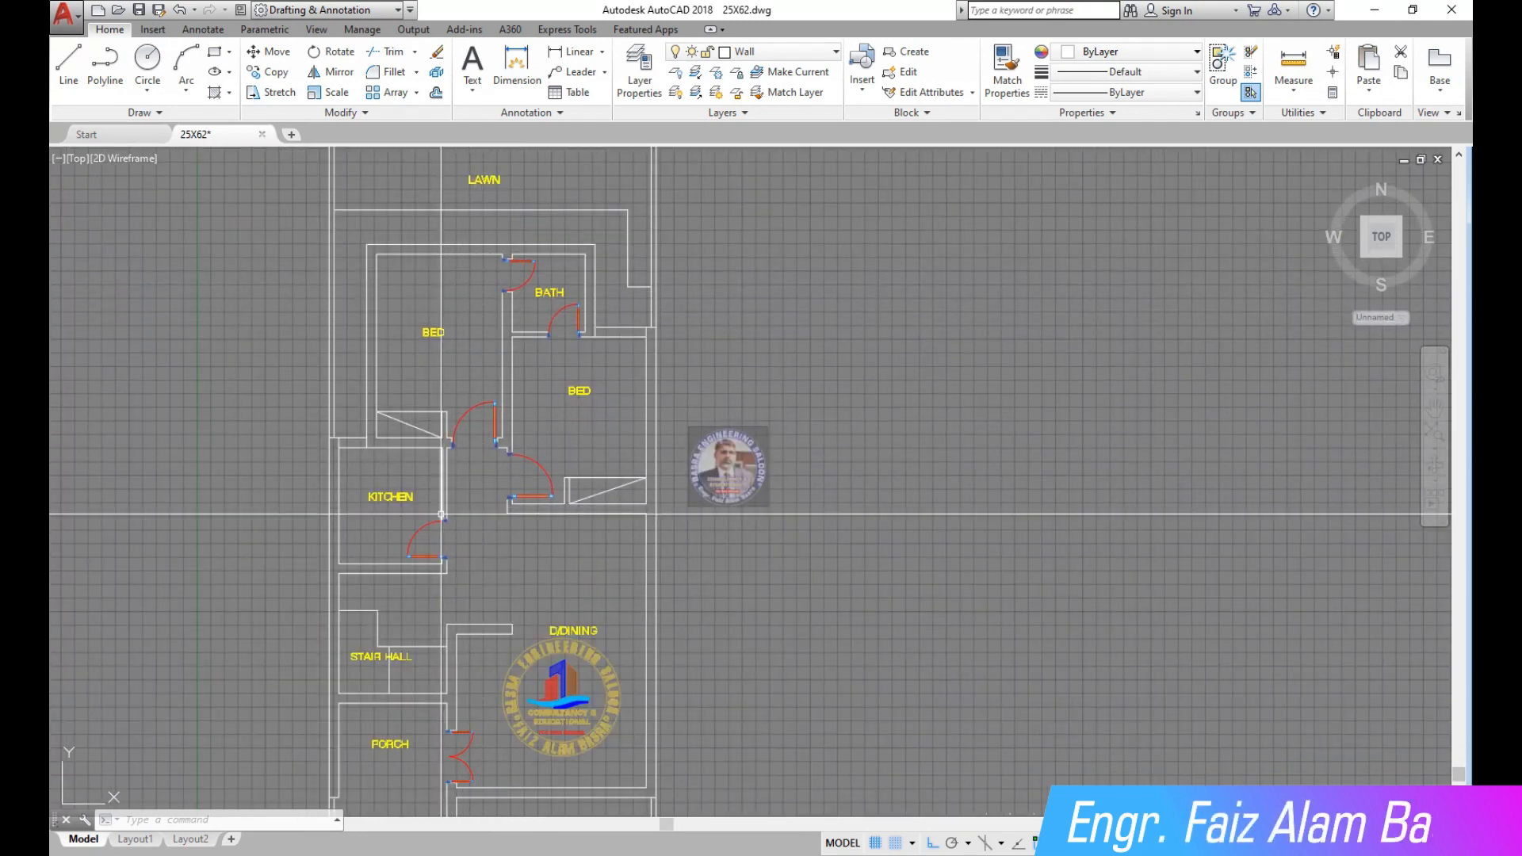
{"action": "scroll", "coordinate": [400, 429], "scroll_direction": "down", "scroll_amount": 2}
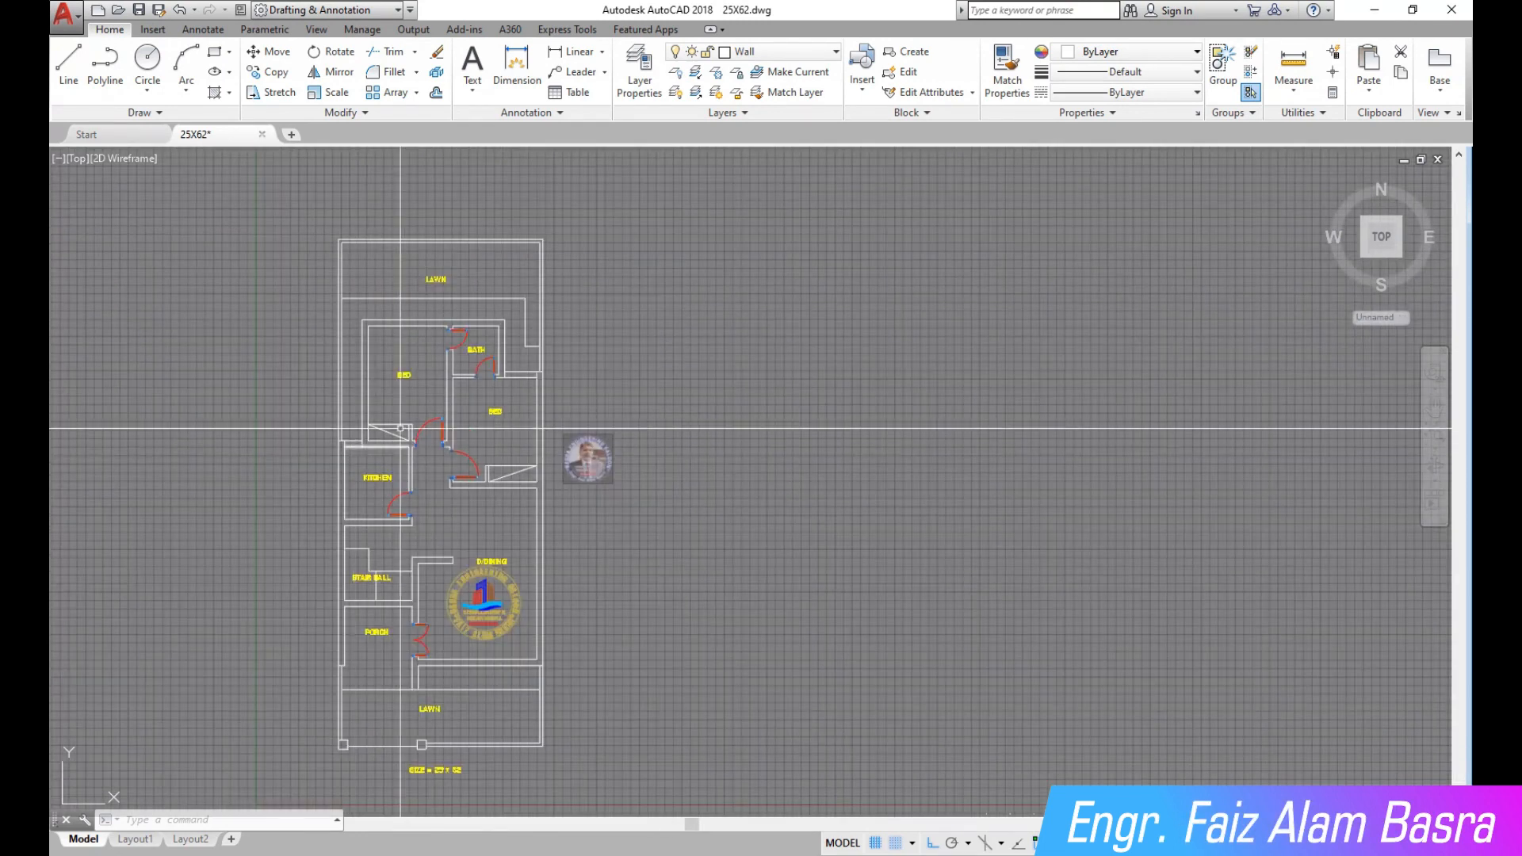
{"action": "scroll", "coordinate": [494, 325], "scroll_direction": "up", "scroll_amount": 2}
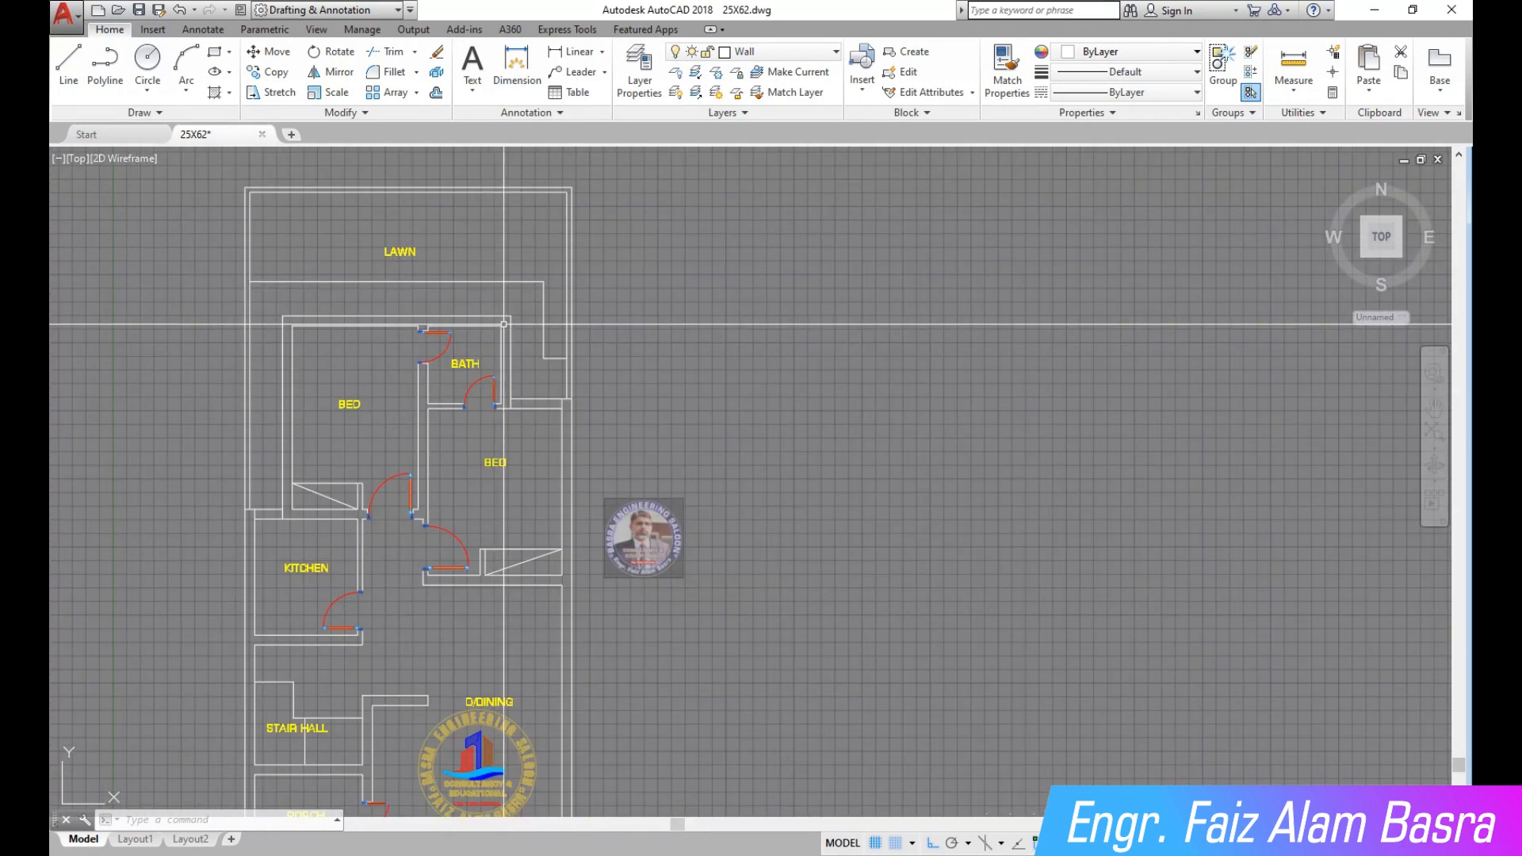
{"action": "scroll", "coordinate": [565, 393], "scroll_direction": "up", "scroll_amount": 2}
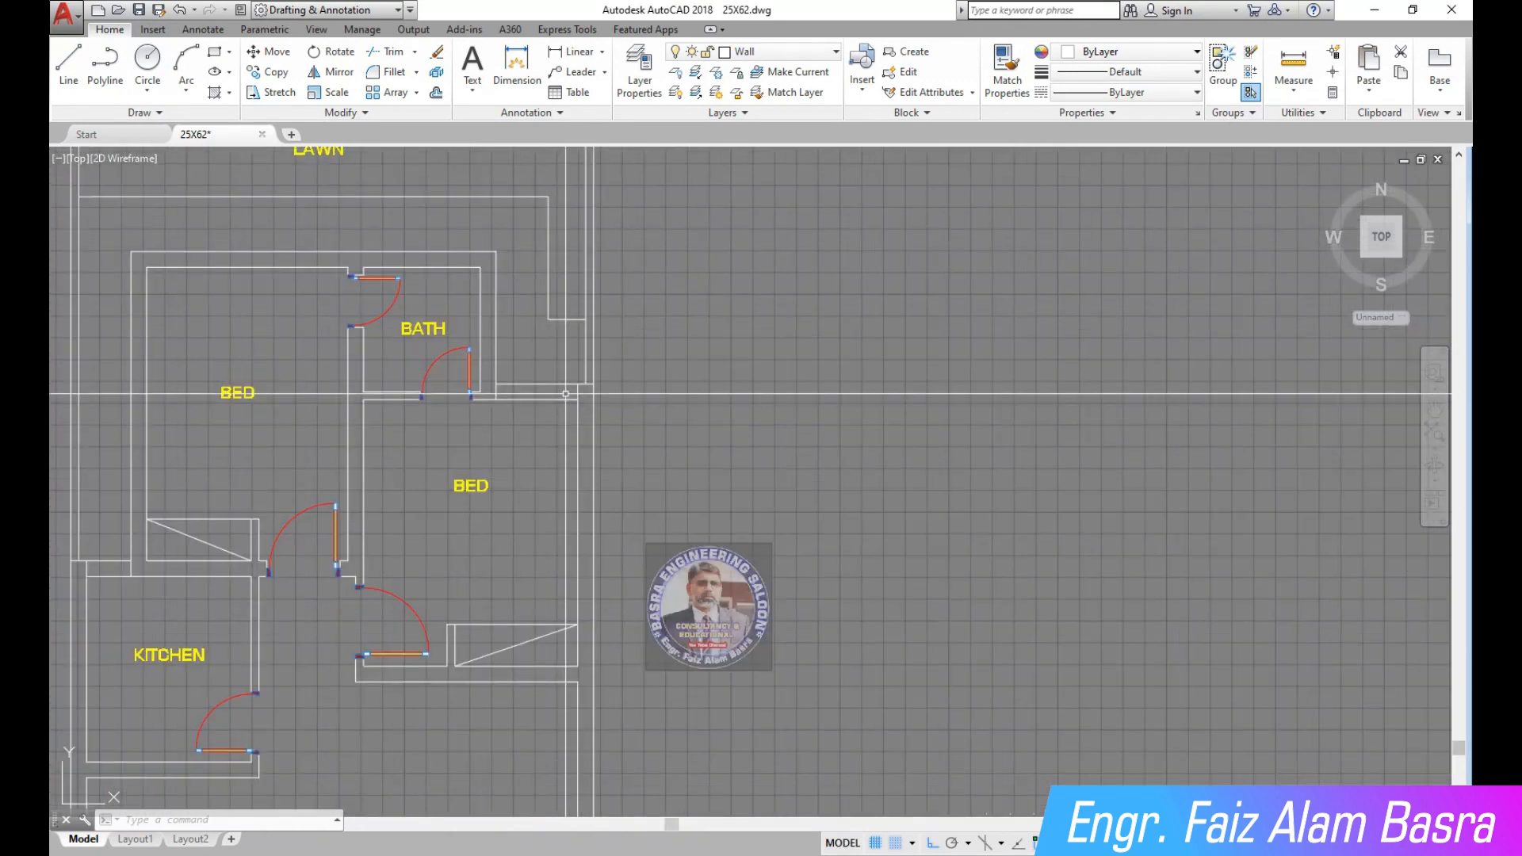
Copy the library gate together with its 10' dimension to the free area below the plan's SIZE text, with Ortho off.
{"action": "scroll", "coordinate": [565, 394], "scroll_direction": "down", "scroll_amount": 4}
{"action": "middle_click_drag", "start_coordinate": [438, 643], "coordinate": [401, 393]}
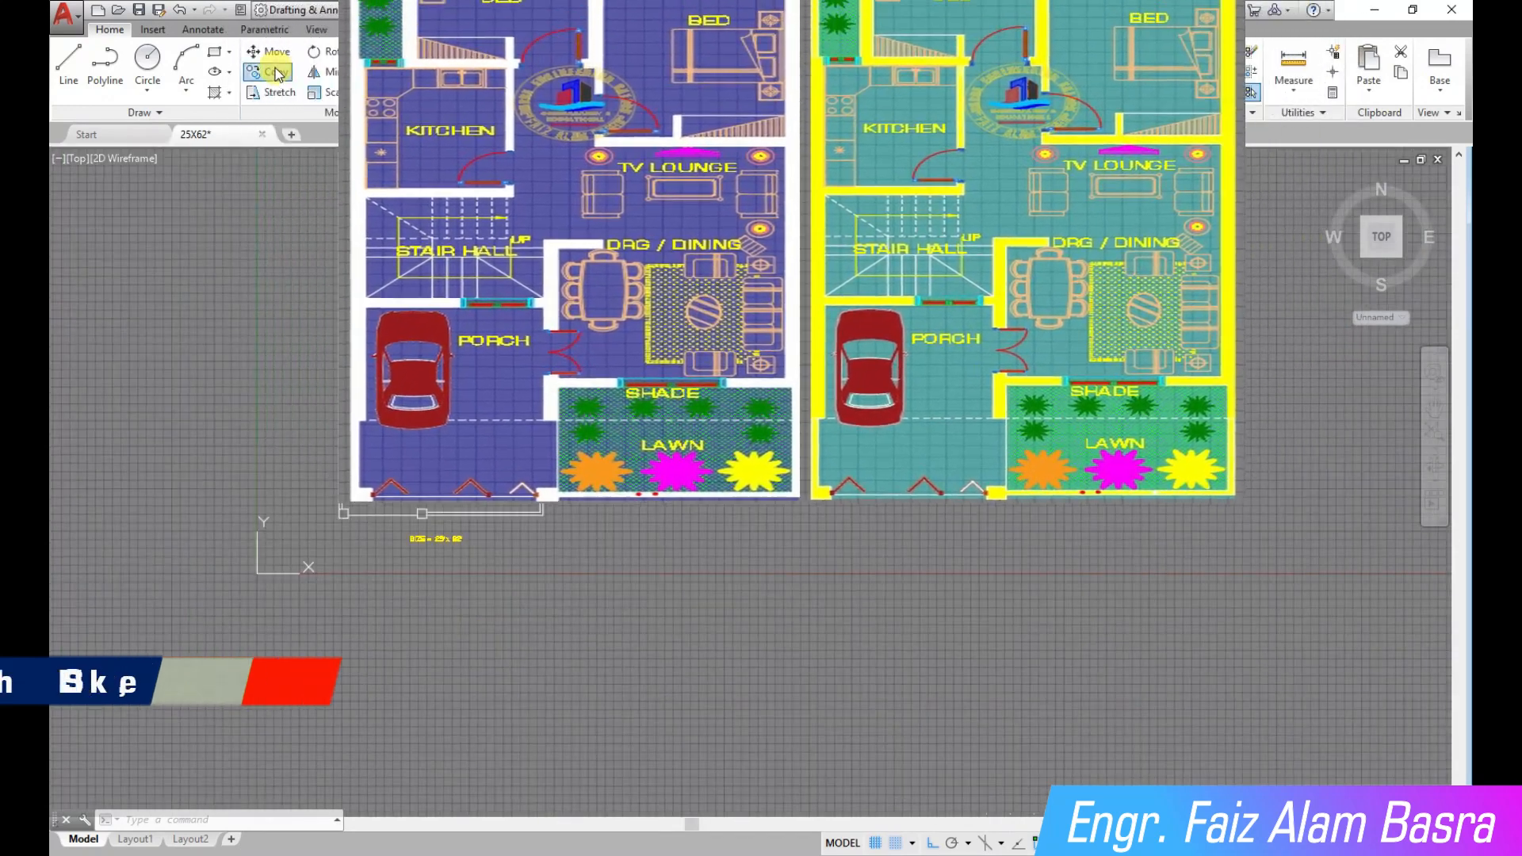
{"action": "left_click", "coordinate": [275, 72]}
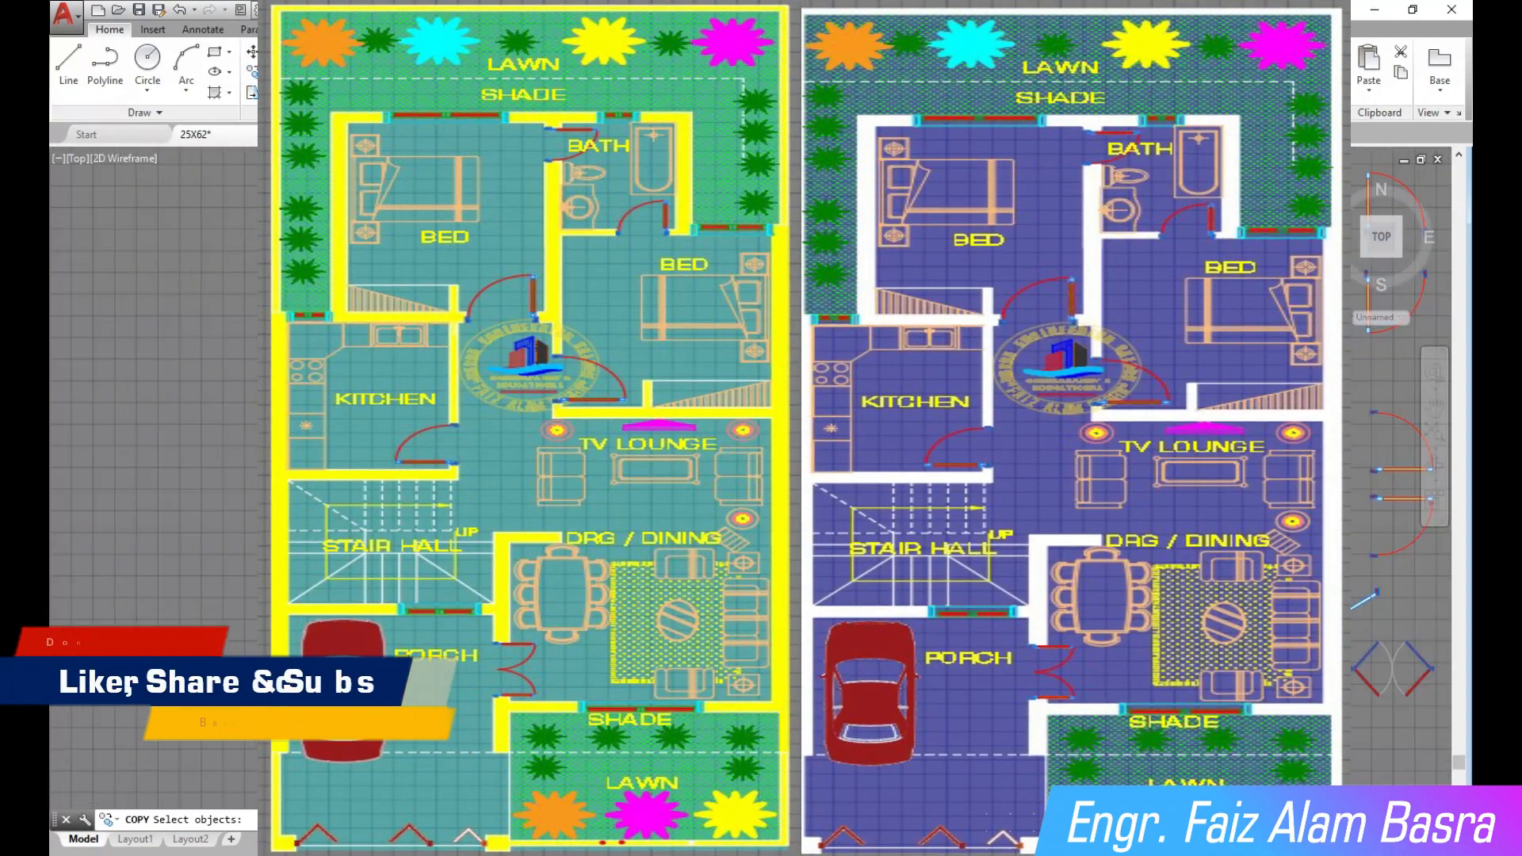
{"action": "scroll", "coordinate": [801, 428], "scroll_direction": "up", "scroll_amount": 2}
{"action": "left_click", "coordinate": [800, 435]}
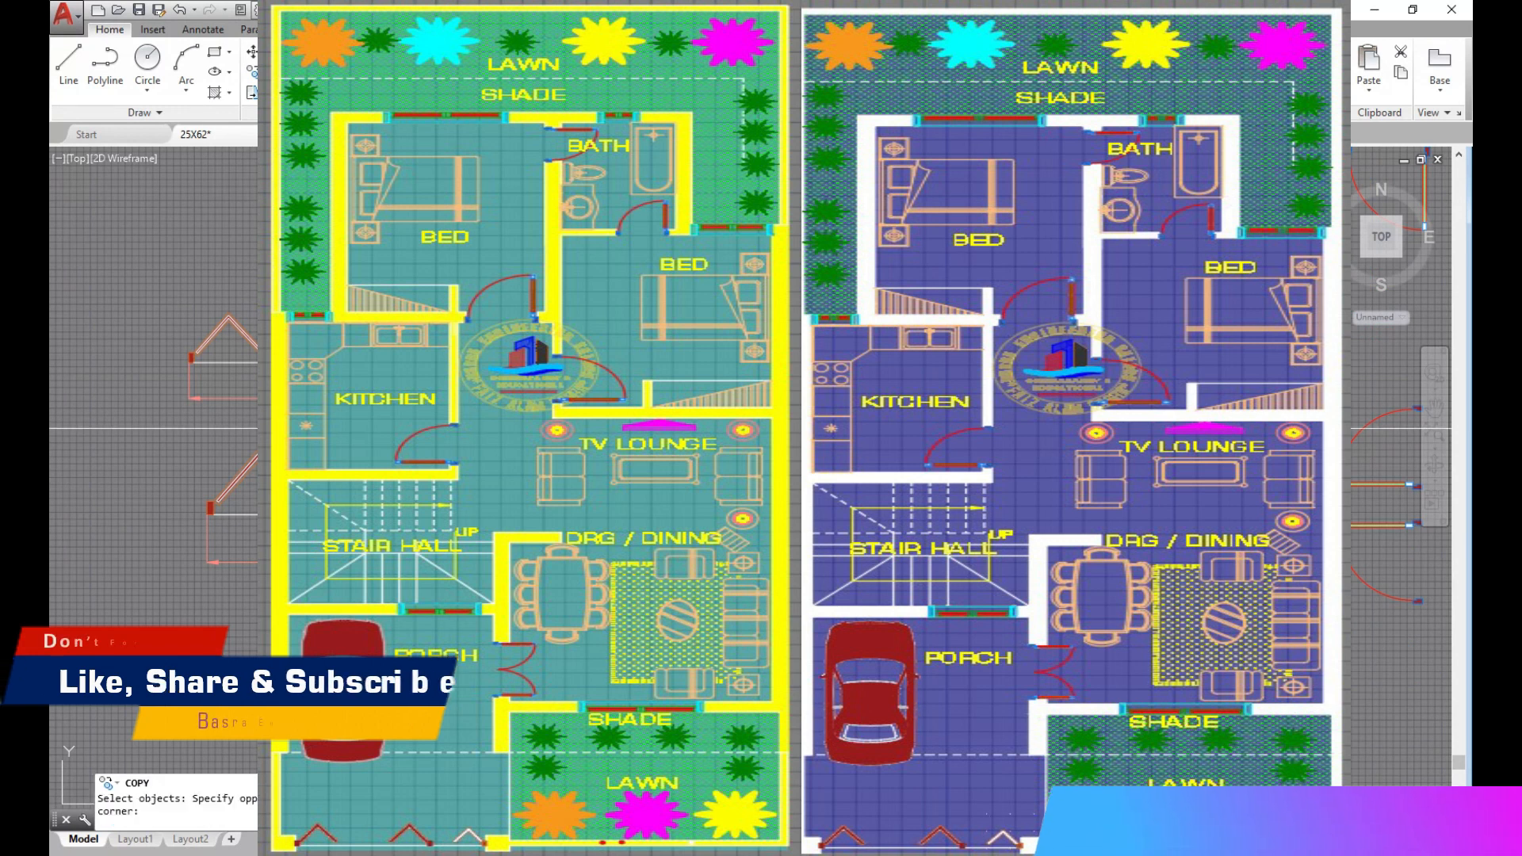
{"action": "left_click", "coordinate": [800, 428]}
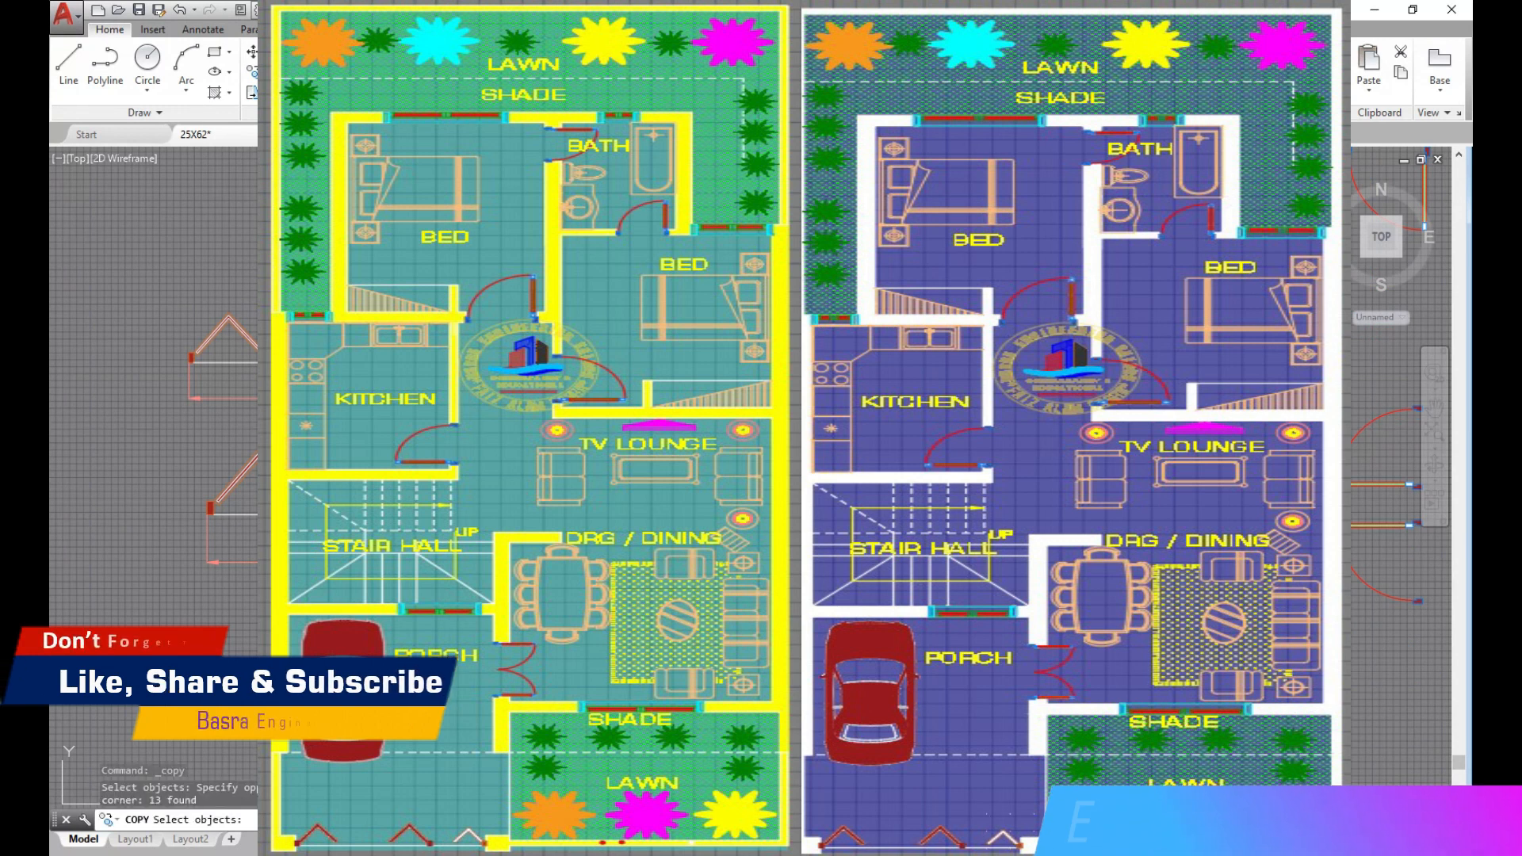
{"action": "key", "text": "Return"}
{"action": "left_click", "coordinate": [801, 547]}
{"action": "scroll", "coordinate": [800, 547], "scroll_direction": "down", "scroll_amount": 5}
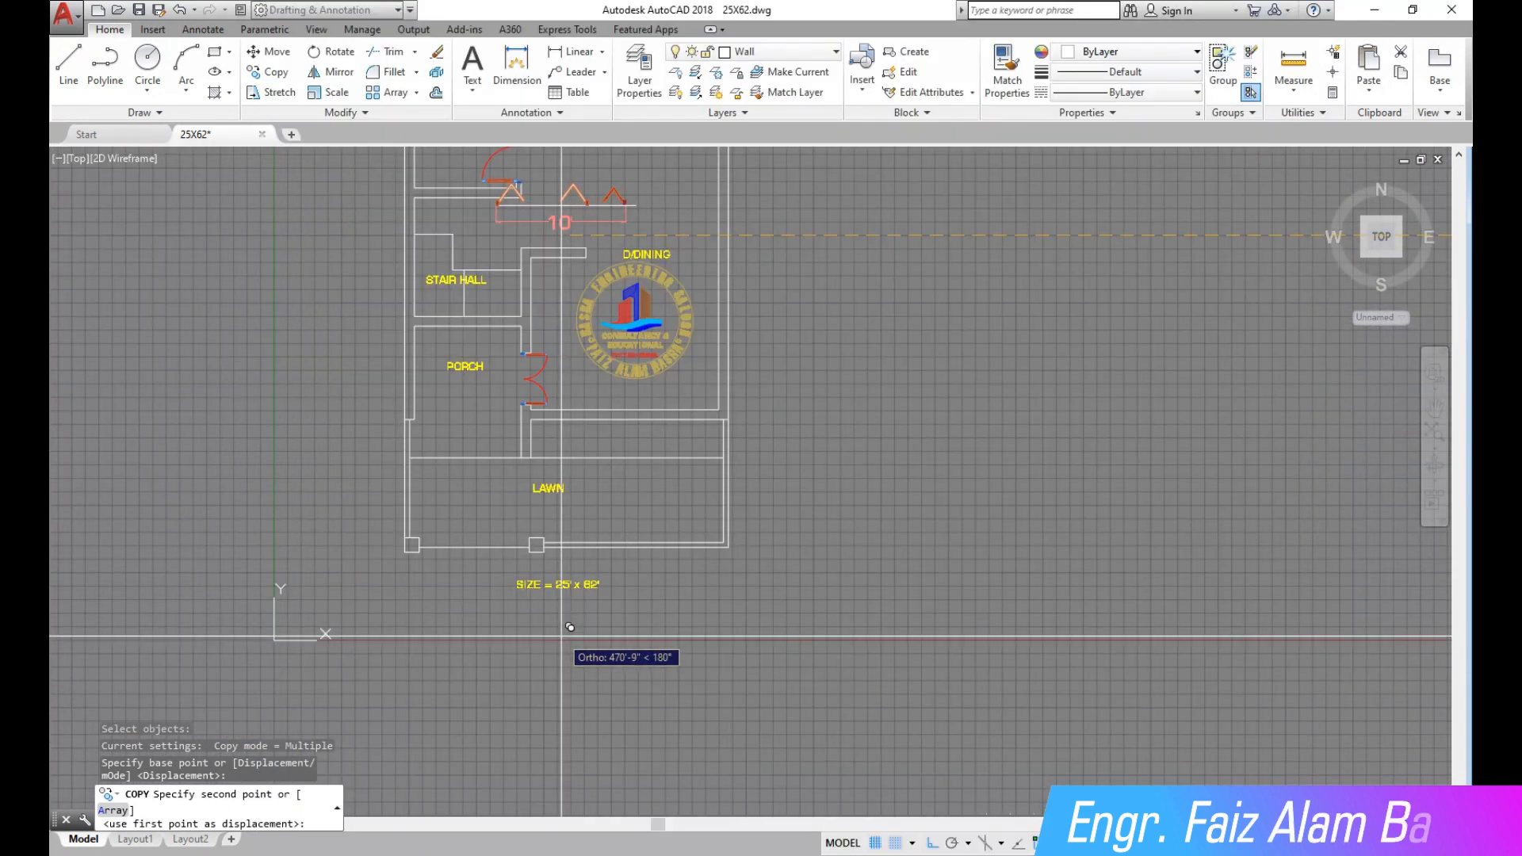
{"action": "left_click", "coordinate": [896, 837]}
{"action": "scroll", "coordinate": [576, 656], "scroll_direction": "up", "scroll_amount": 2}
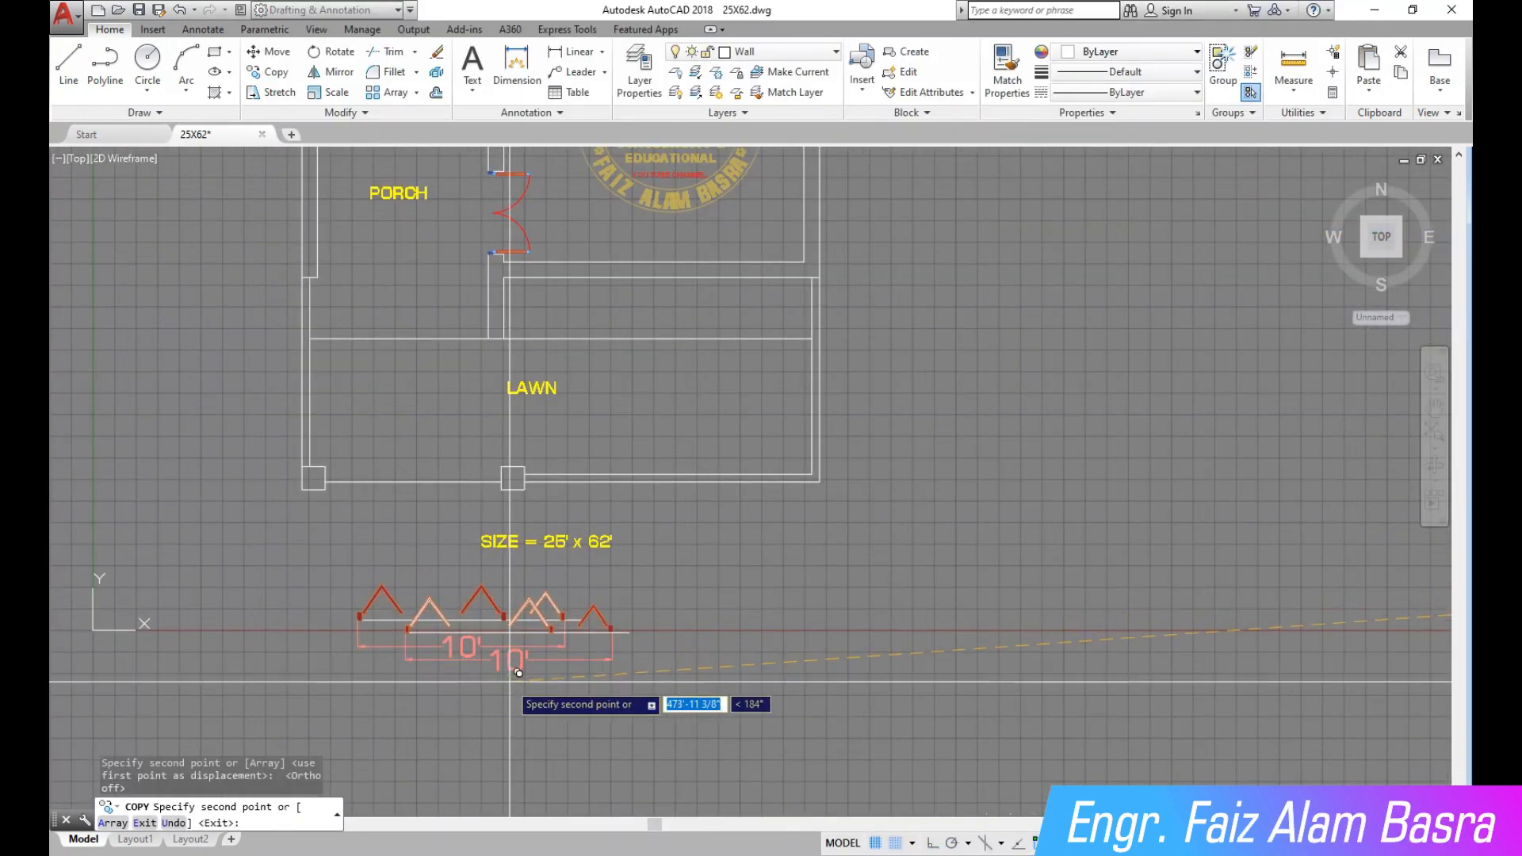
{"action": "key", "text": "Escape"}
Add a linear dimension across the porch's inside width, just below its upper wall.
{"action": "mouse_move", "coordinate": [460, 157]}
{"action": "middle_mouse_down"}
{"action": "mouse_move", "coordinate": [484, 383]}
{"action": "mouse_move", "coordinate": [453, 400]}
{"action": "middle_mouse_up"}
{"action": "scroll", "coordinate": [516, 445], "scroll_direction": "down", "scroll_amount": 4}
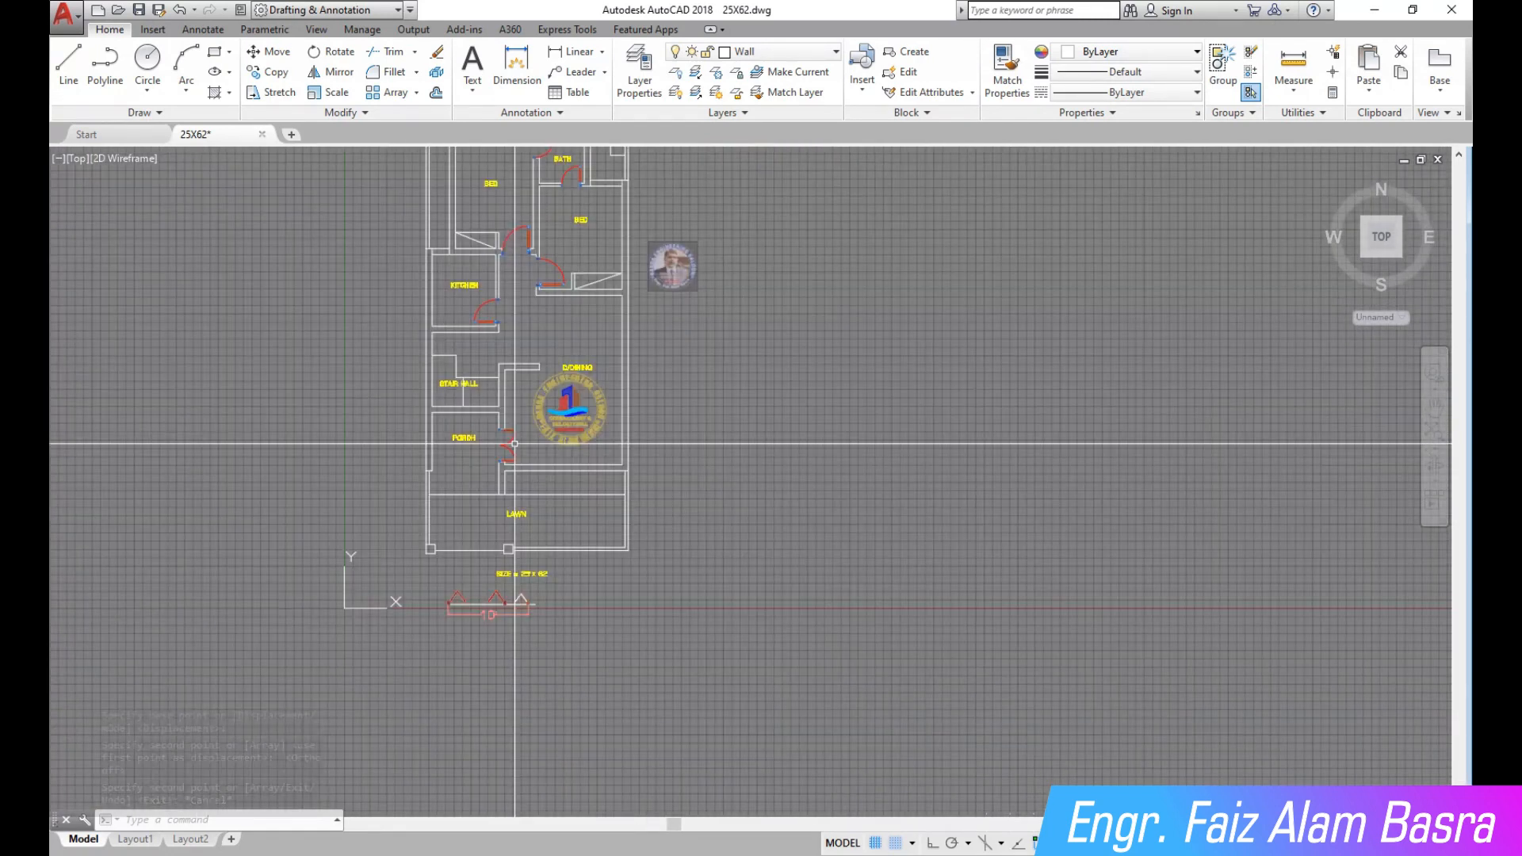
{"action": "scroll", "coordinate": [517, 327], "scroll_direction": "up", "scroll_amount": 4}
{"action": "scroll", "coordinate": [516, 327], "scroll_direction": "down", "scroll_amount": 3}
{"action": "scroll", "coordinate": [475, 450], "scroll_direction": "up", "scroll_amount": 3}
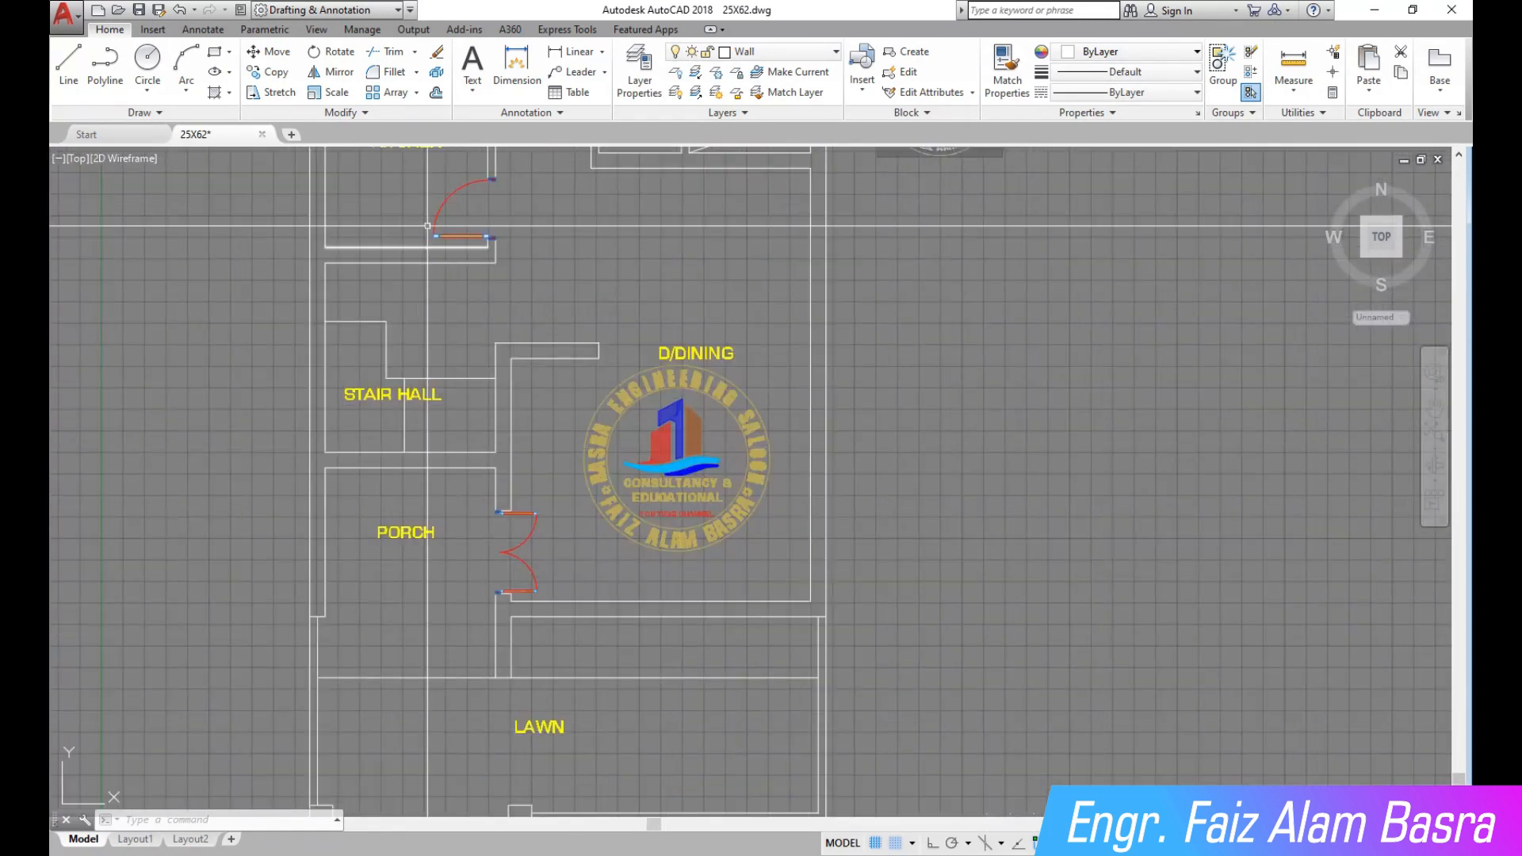
{"action": "left_click", "coordinate": [573, 52]}
{"action": "key", "text": "Return"}
{"action": "left_click", "coordinate": [412, 470]}
{"action": "left_click", "coordinate": [412, 494]}
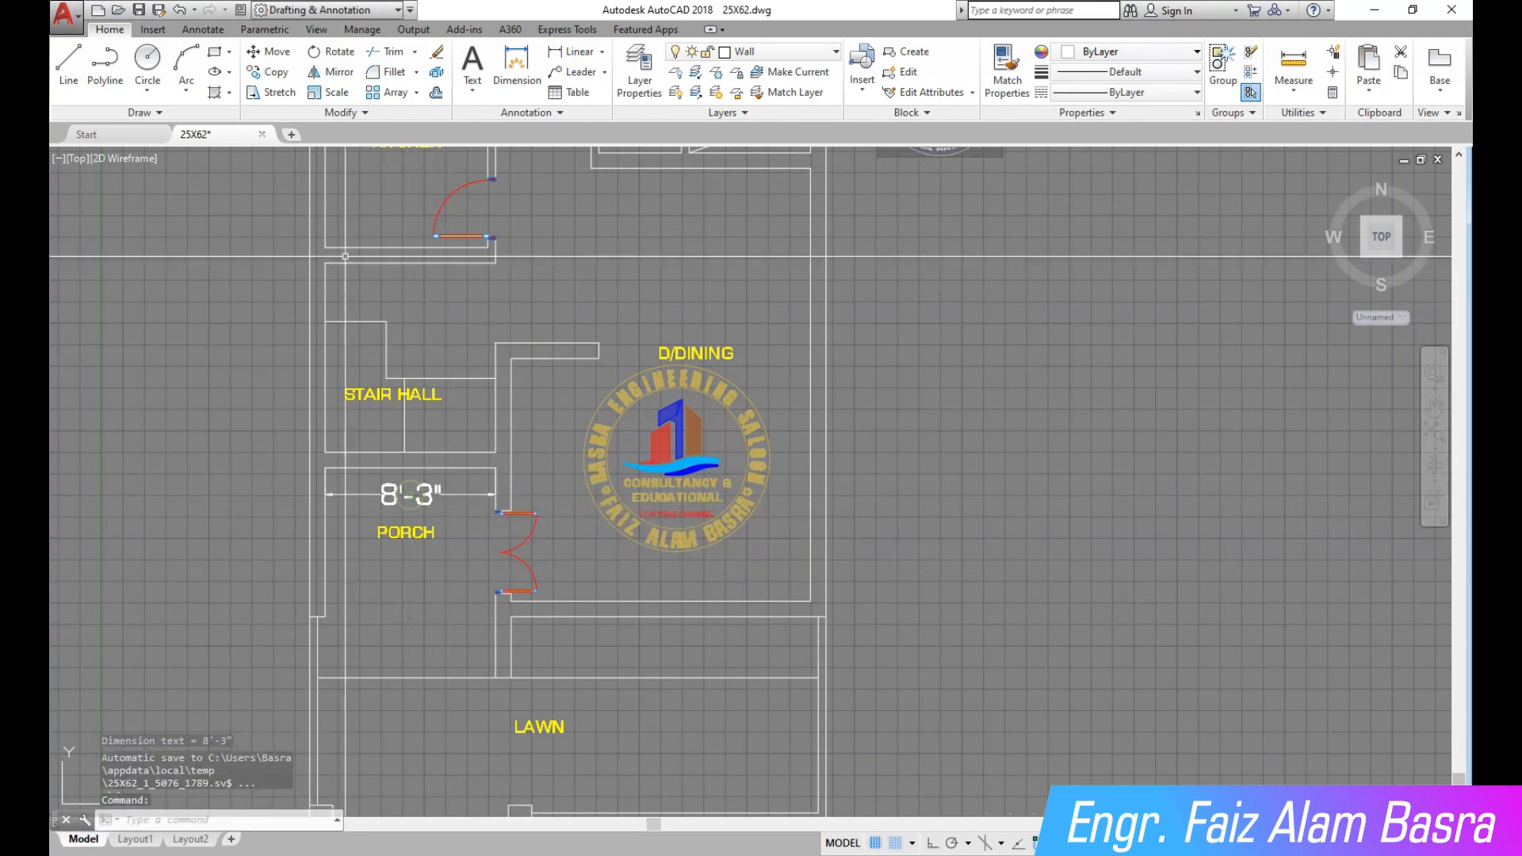
{"action": "left_click", "coordinate": [279, 92]}
{"action": "left_click", "coordinate": [536, 694]}
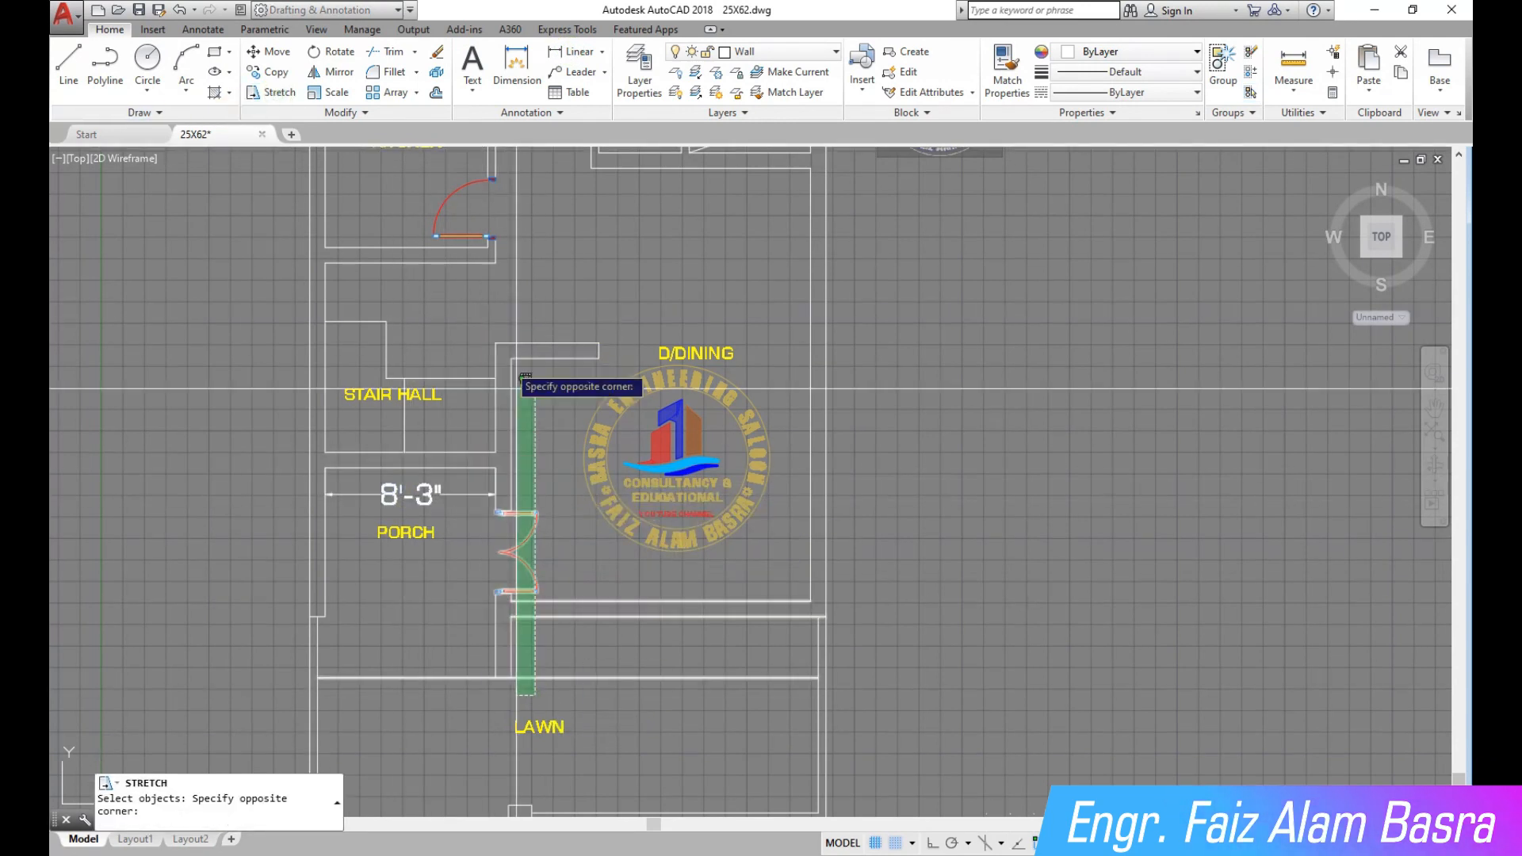
{"action": "left_click", "coordinate": [574, 713]}
{"action": "left_click", "coordinate": [567, 687]}
{"action": "left_click", "coordinate": [490, 347]}
{"action": "key", "text": "Return"}
{"action": "left_click", "coordinate": [524, 302]}
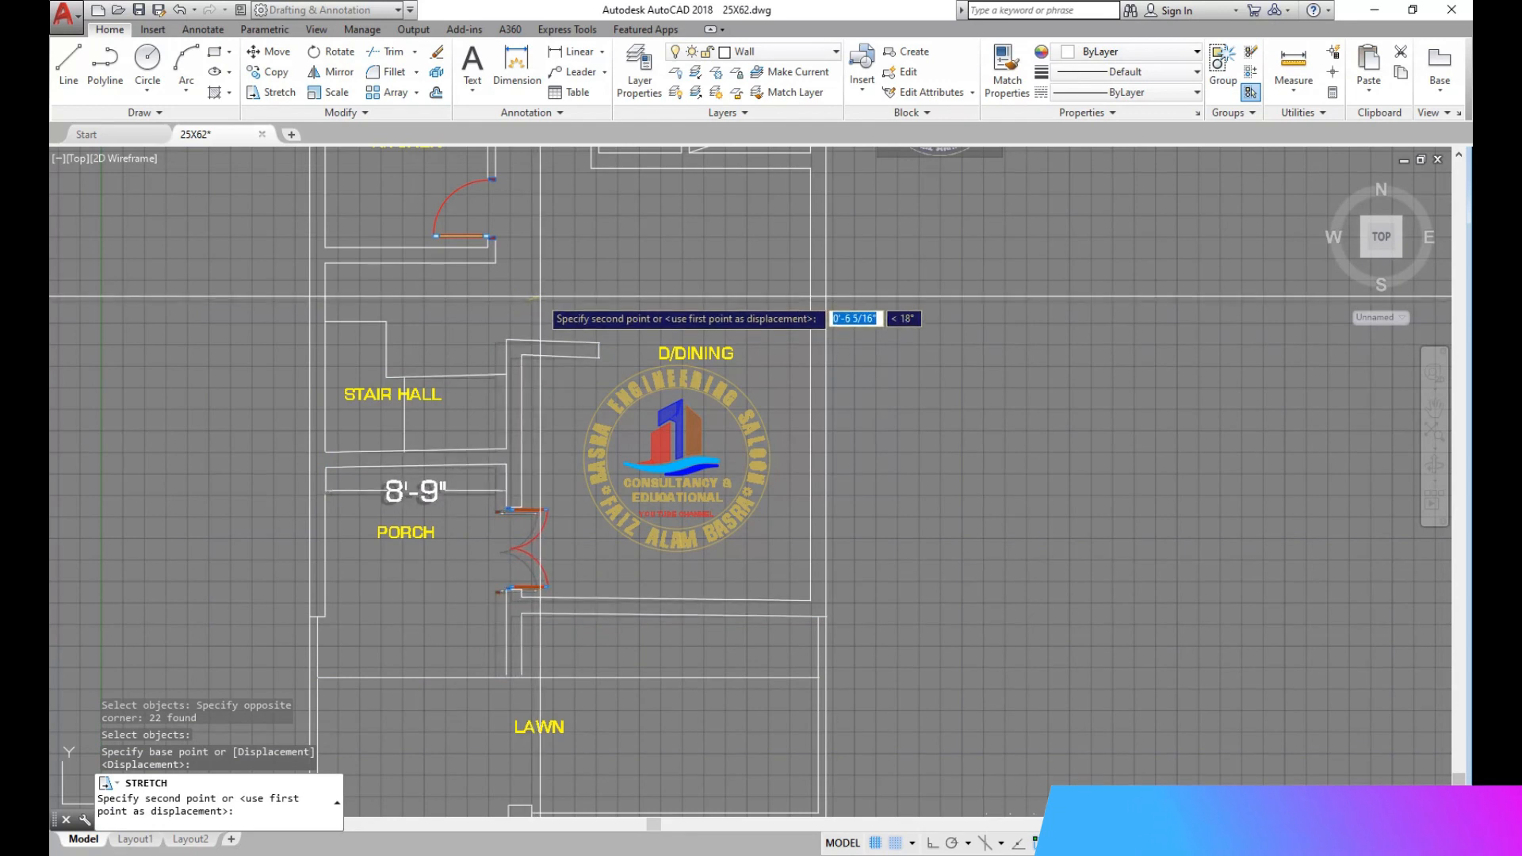
{"action": "key", "text": "Escape"}
With Ortho on, stretch the wall between porch and dining room, including its double door, horizontally to a 10' porch width.
{"action": "left_click", "coordinate": [933, 843]}
{"action": "left_click", "coordinate": [284, 93]}
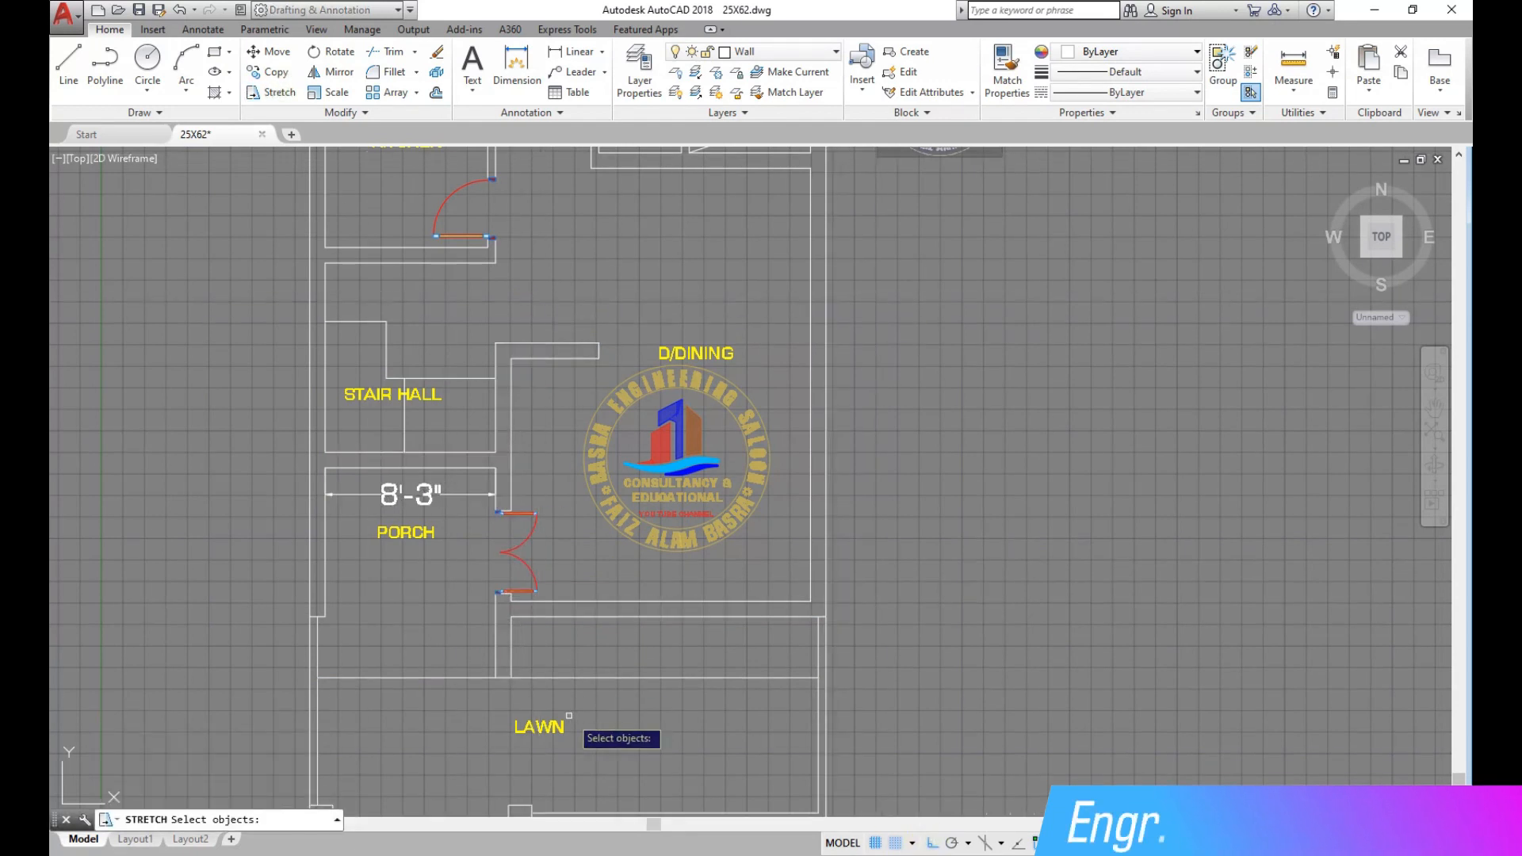
{"action": "left_click", "coordinate": [545, 694]}
{"action": "left_click", "coordinate": [468, 294]}
{"action": "key", "text": "Return"}
{"action": "left_click", "coordinate": [527, 294]}
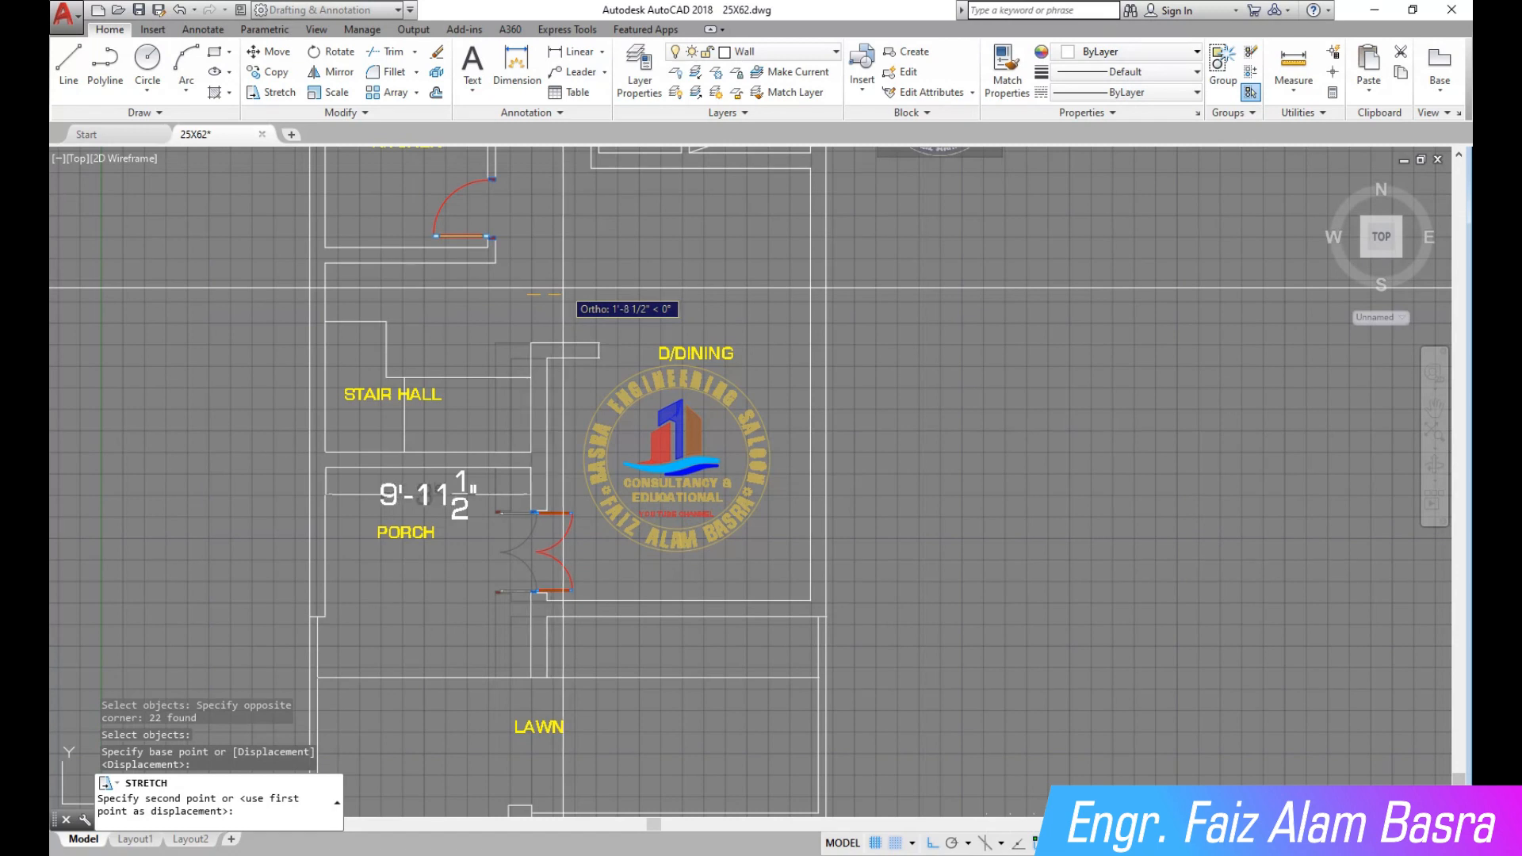
{"action": "left_click", "coordinate": [563, 287]}
Draw a vertical guide line from the lower end of the porch wall's dining-room side down past the front boundary wall.
{"action": "scroll", "coordinate": [515, 396], "scroll_direction": "down", "scroll_amount": 5}
{"action": "scroll", "coordinate": [482, 495], "scroll_direction": "up", "scroll_amount": 5}
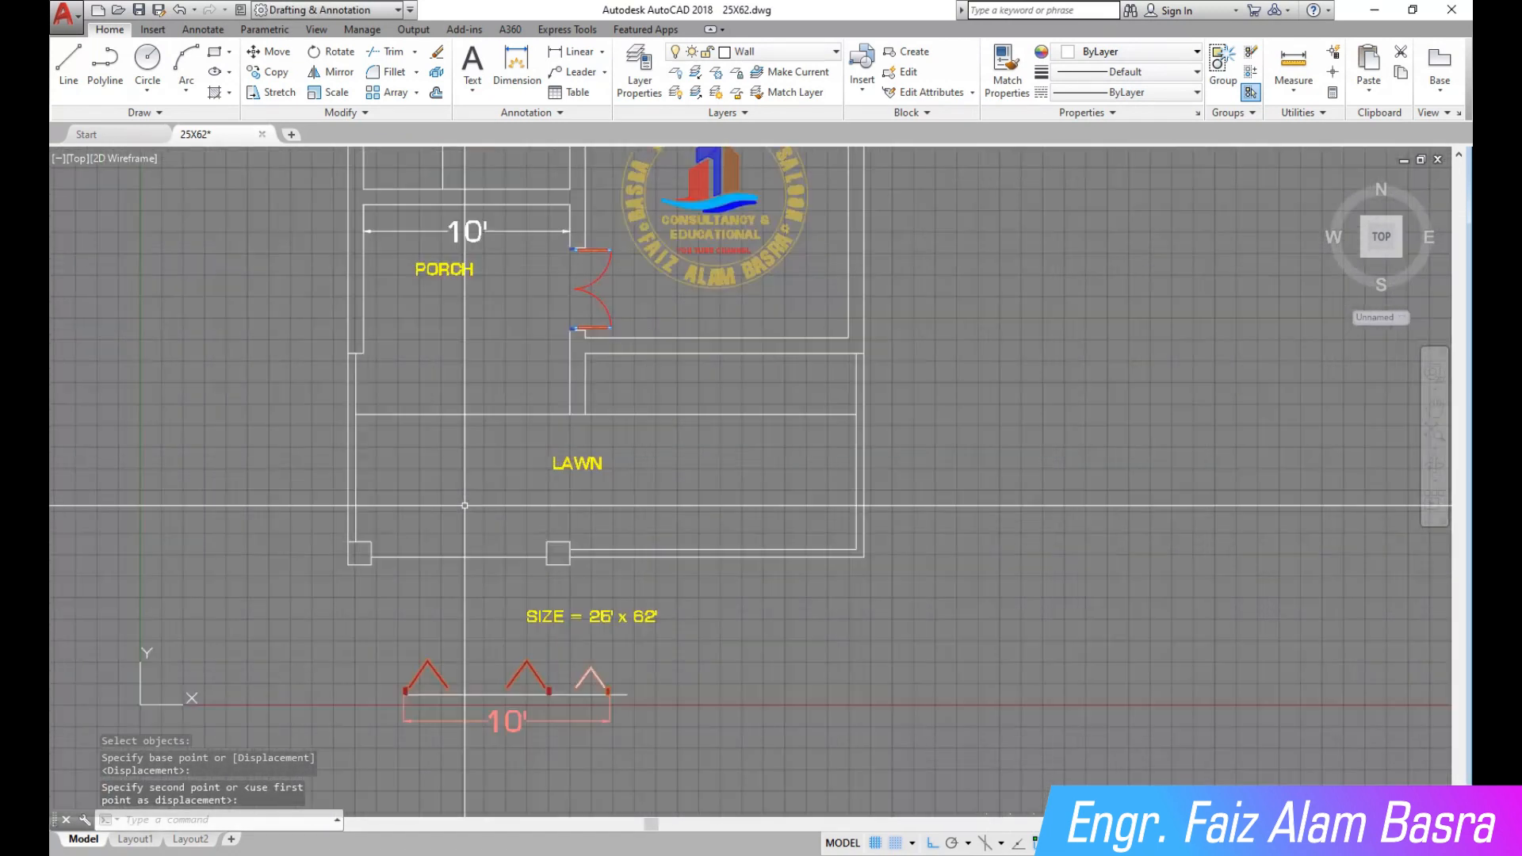
{"action": "scroll", "coordinate": [482, 495], "scroll_direction": "down", "scroll_amount": 1}
{"action": "scroll", "coordinate": [440, 445], "scroll_direction": "down", "scroll_amount": 3}
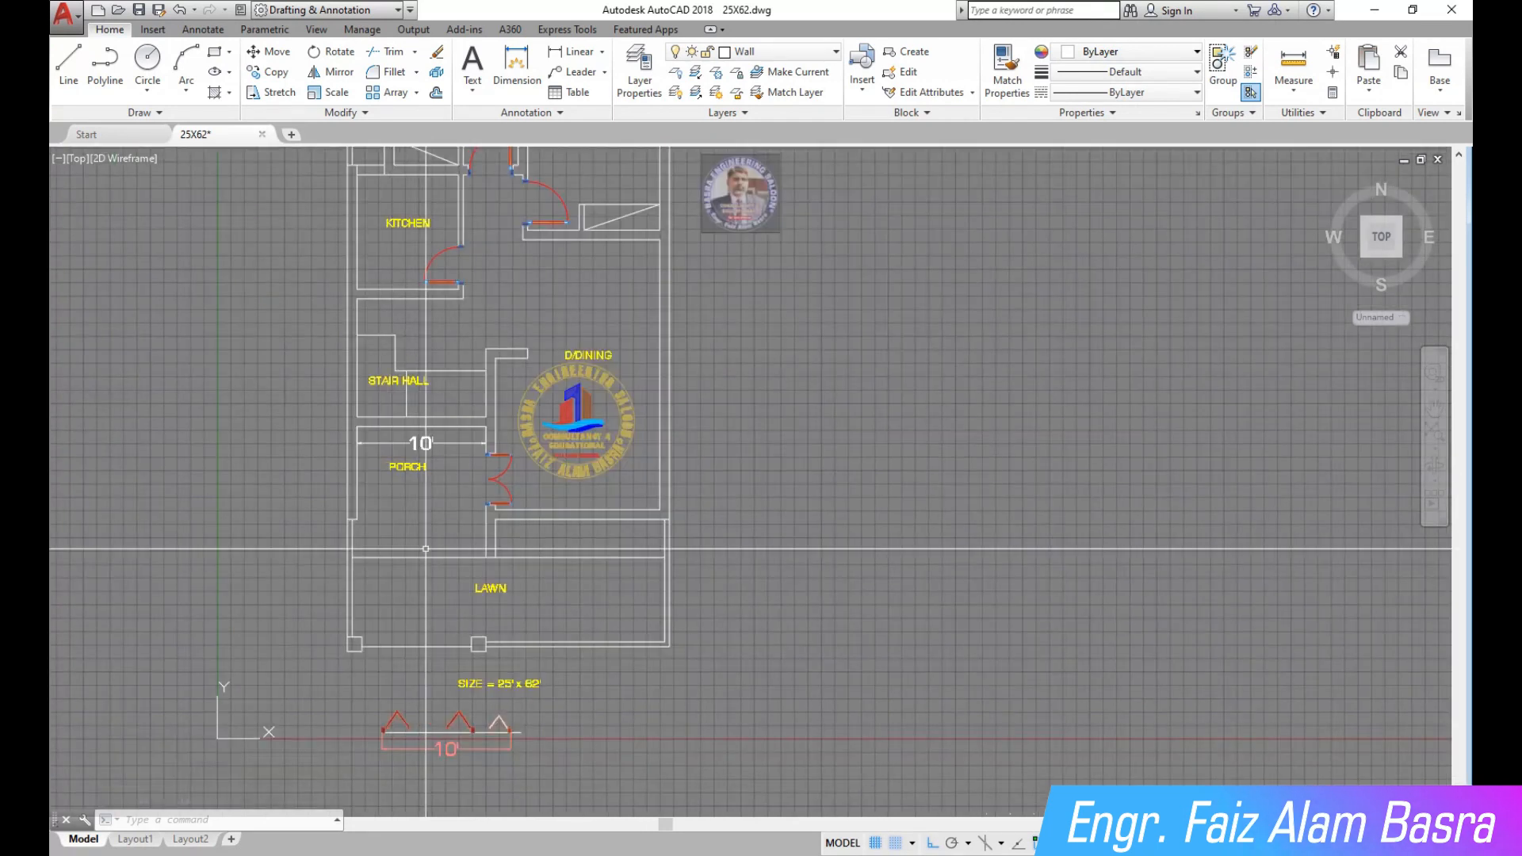
{"action": "scroll", "coordinate": [476, 634], "scroll_direction": "up", "scroll_amount": 4}
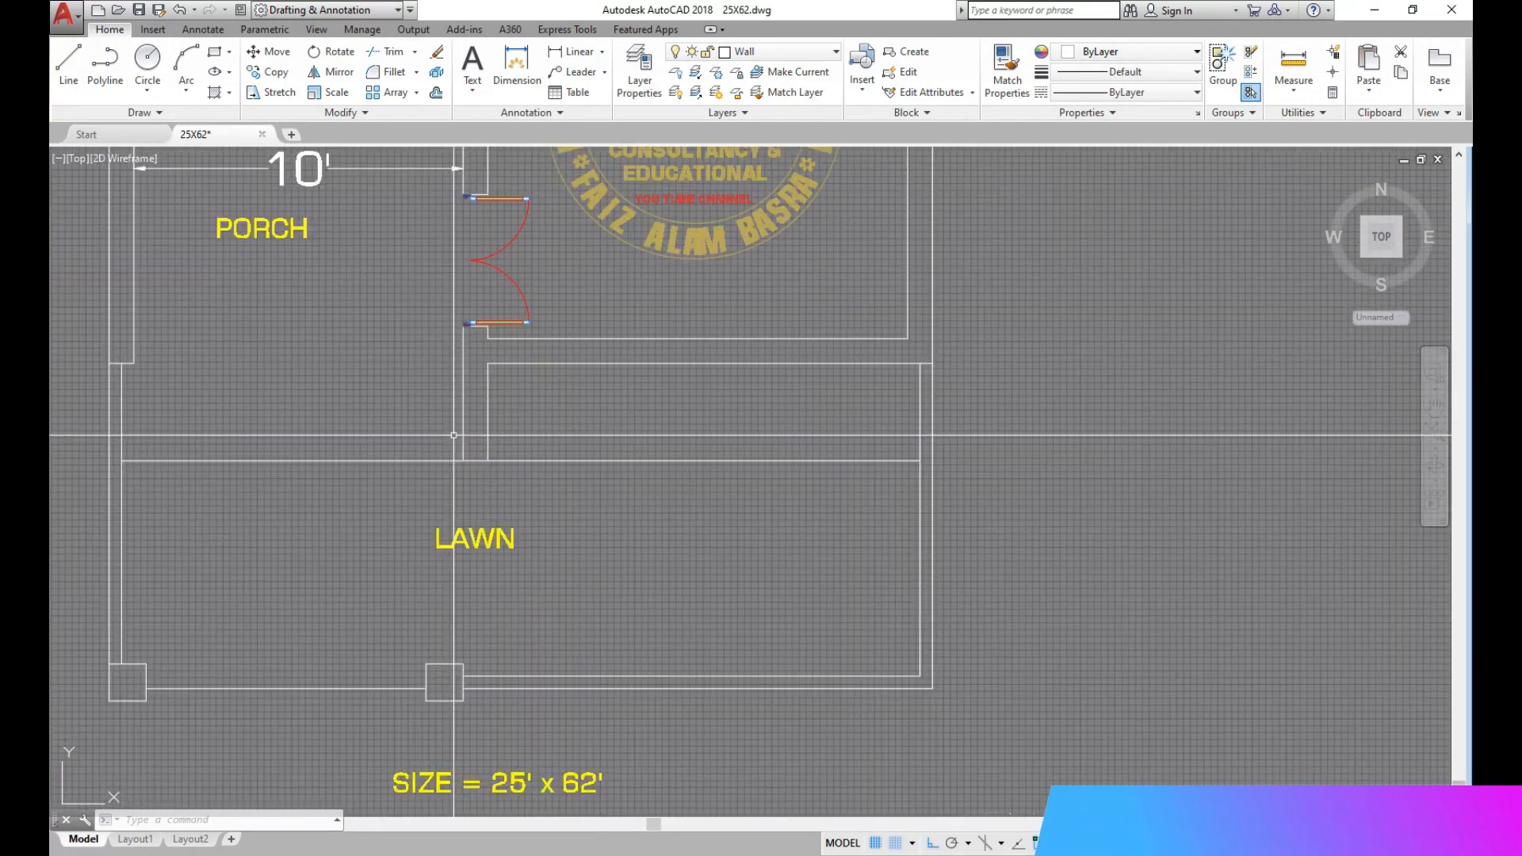
{"action": "left_click", "coordinate": [72, 60]}
{"action": "left_click", "coordinate": [488, 460]}
{"action": "left_click", "coordinate": [519, 724]}
{"action": "right_click", "coordinate": [522, 724]}
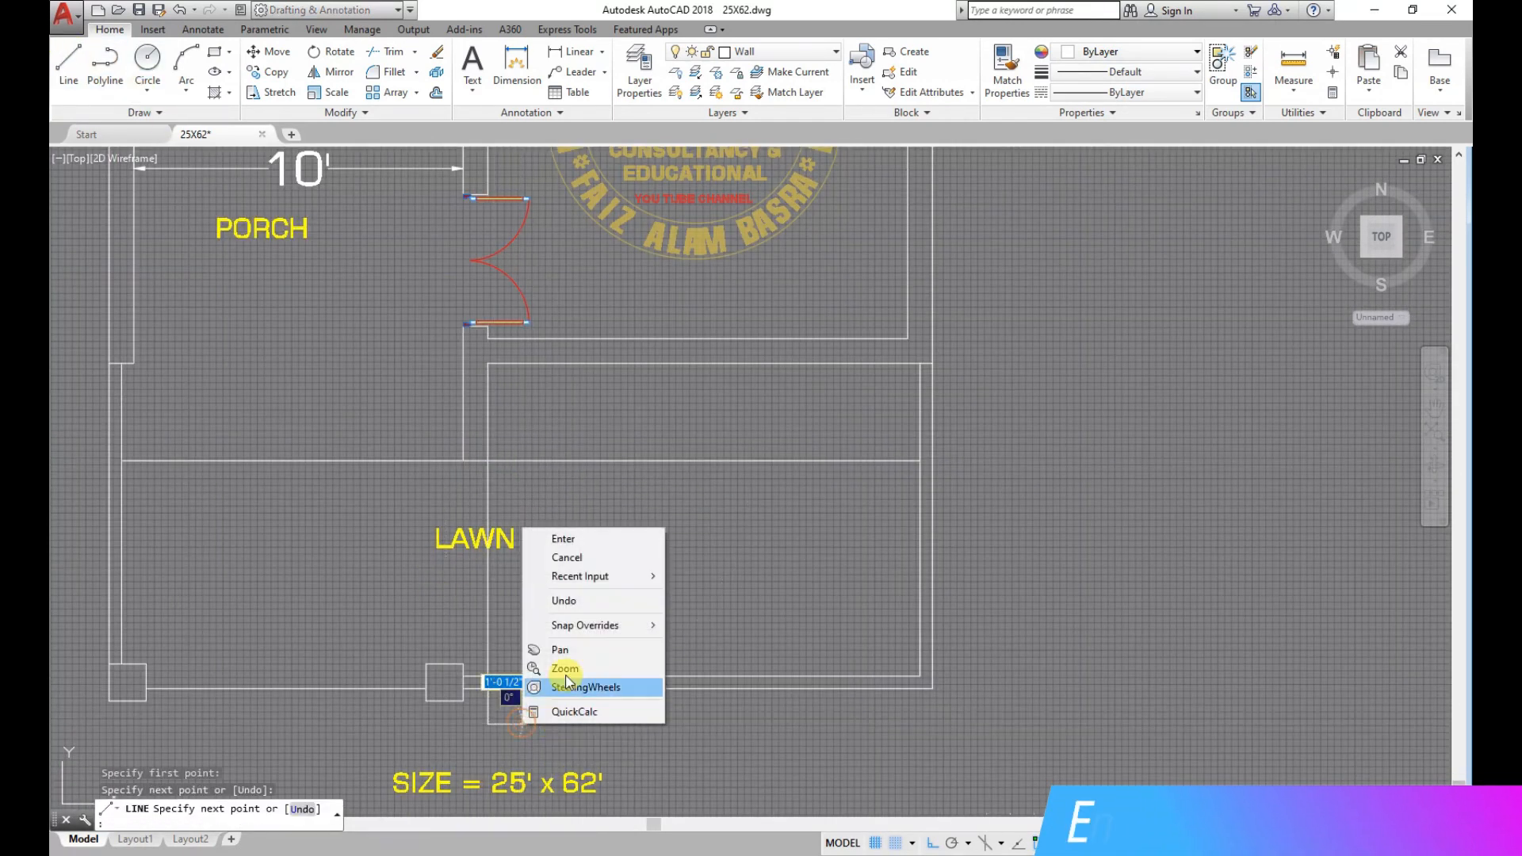
{"action": "left_click", "coordinate": [561, 538]}
Stretch the gate pillar nearest the lawn horizontally so its outer edge meets the vertical guide line.
{"action": "scroll", "coordinate": [504, 743], "scroll_direction": "up", "scroll_amount": 2}
{"action": "left_click", "coordinate": [270, 92]}
{"action": "left_click", "coordinate": [463, 700]}
{"action": "left_click", "coordinate": [451, 591]}
{"action": "key", "text": "Return"}
{"action": "left_click", "coordinate": [449, 615]}
{"action": "scroll", "coordinate": [398, 649], "scroll_direction": "down", "scroll_amount": 2}
Add a linear dimension across the gate opening between the two pillars.
{"action": "left_click", "coordinate": [573, 52]}
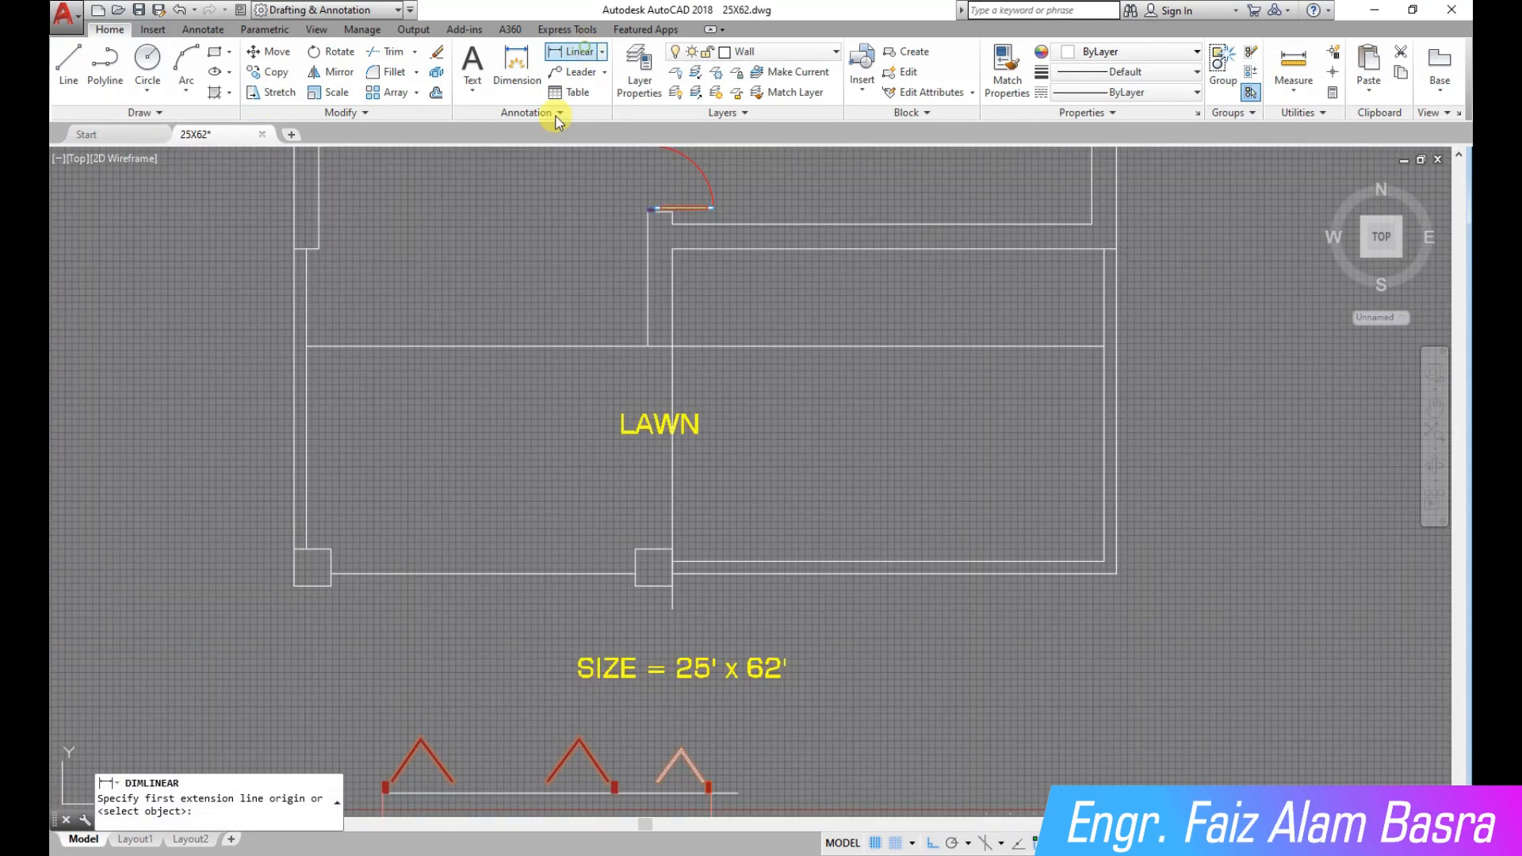
{"action": "left_click", "coordinate": [331, 549]}
{"action": "left_click", "coordinate": [637, 549]}
{"action": "left_click", "coordinate": [635, 485]}
{"action": "scroll", "coordinate": [523, 618], "scroll_direction": "down", "scroll_amount": 3}
{"action": "scroll", "coordinate": [523, 618], "scroll_direction": "up", "scroll_amount": 2}
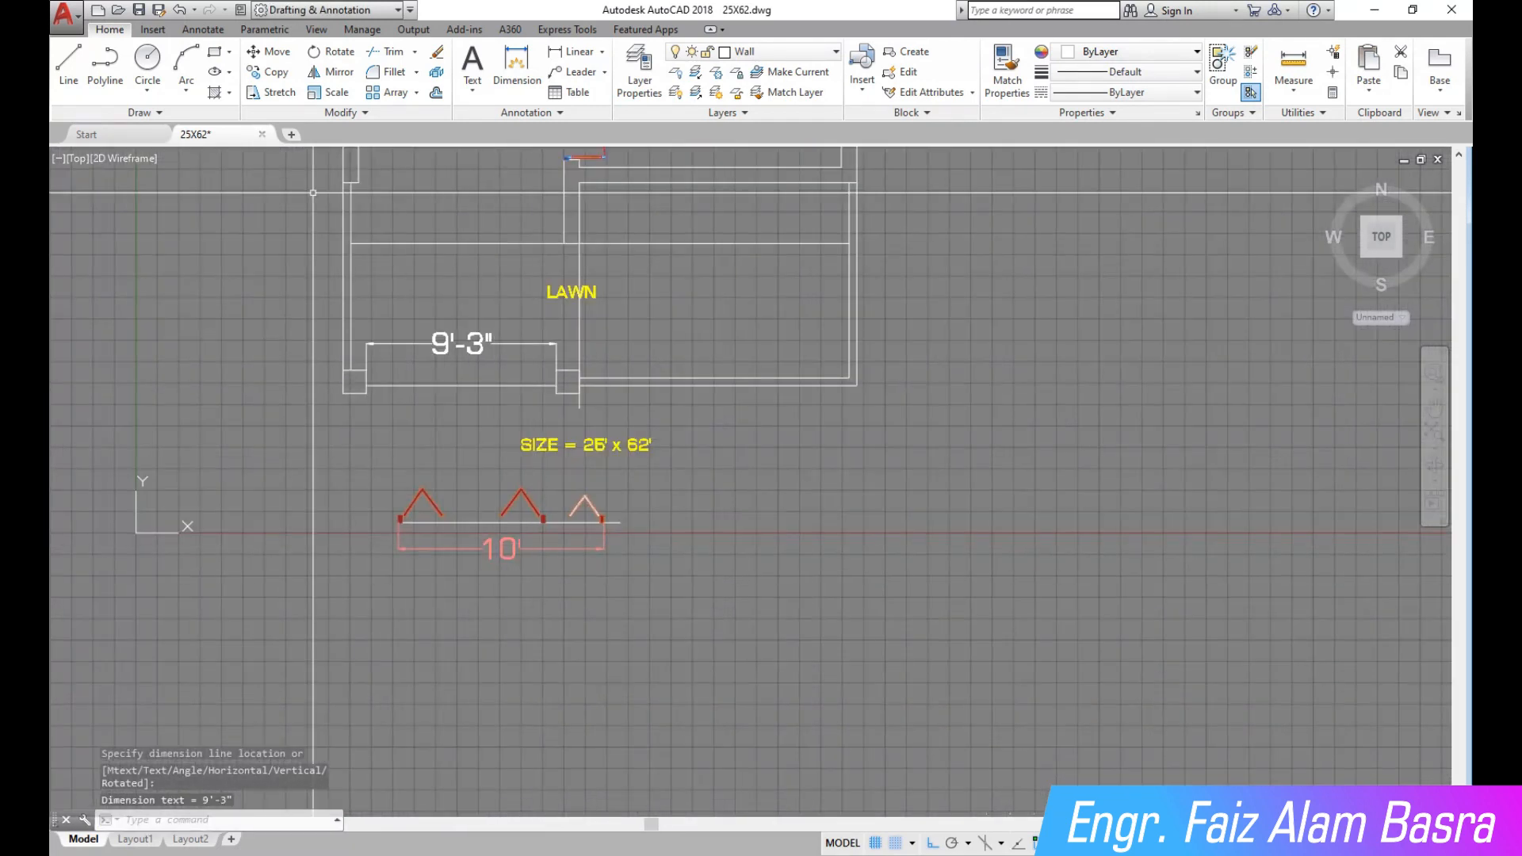
Erase the copied gate's 10' dimension and undo that erasure.
{"action": "left_click", "coordinate": [524, 618]}
{"action": "left_click", "coordinate": [459, 536]}
{"action": "left_click", "coordinate": [436, 53]}
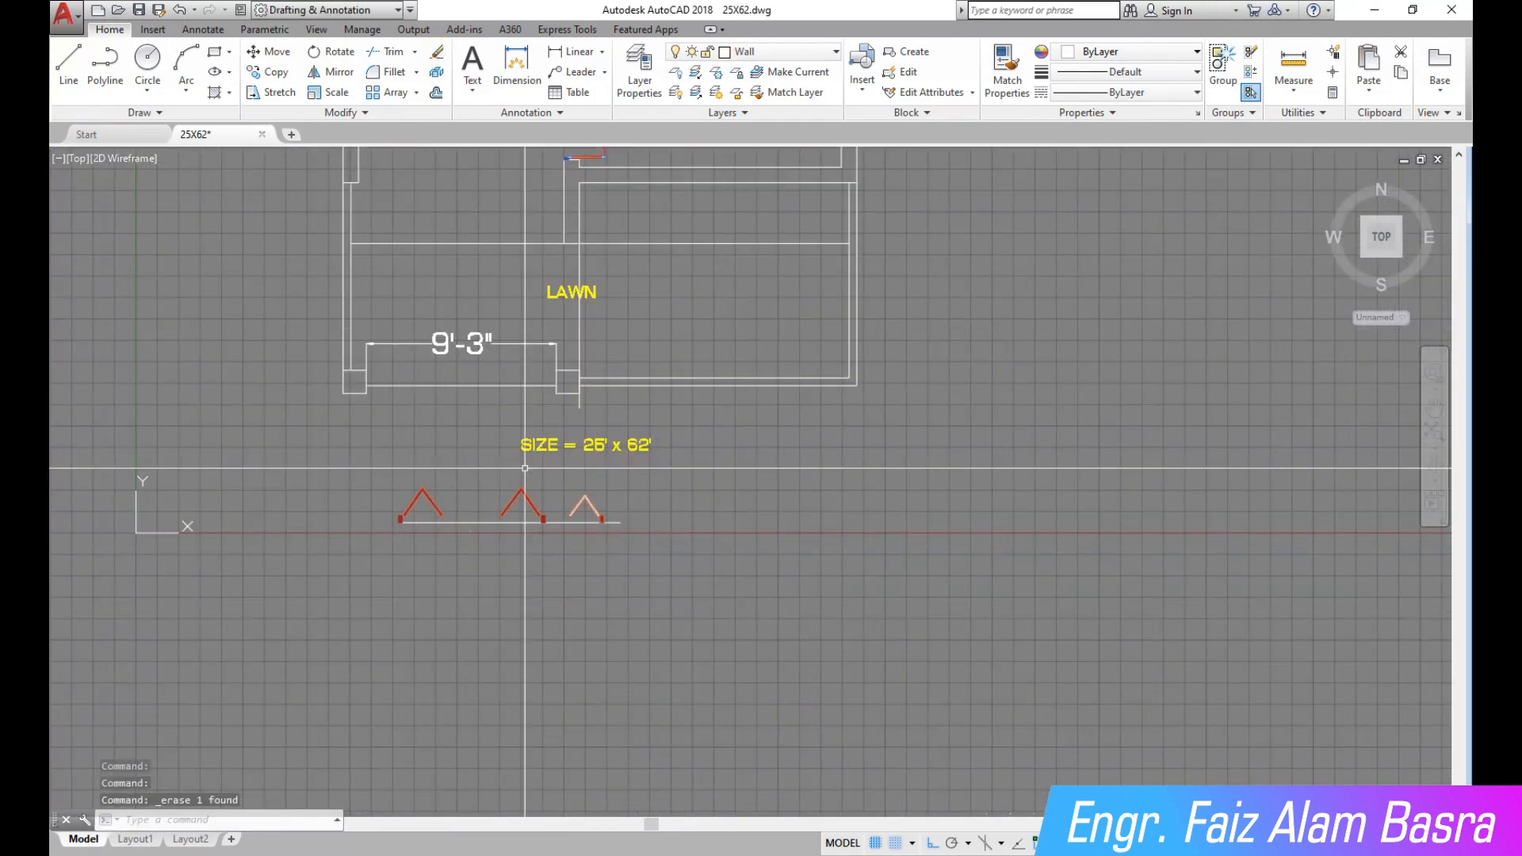
{"action": "scroll", "coordinate": [528, 461], "scroll_direction": "up", "scroll_amount": 1}
{"action": "key", "text": "ctrl+z"}
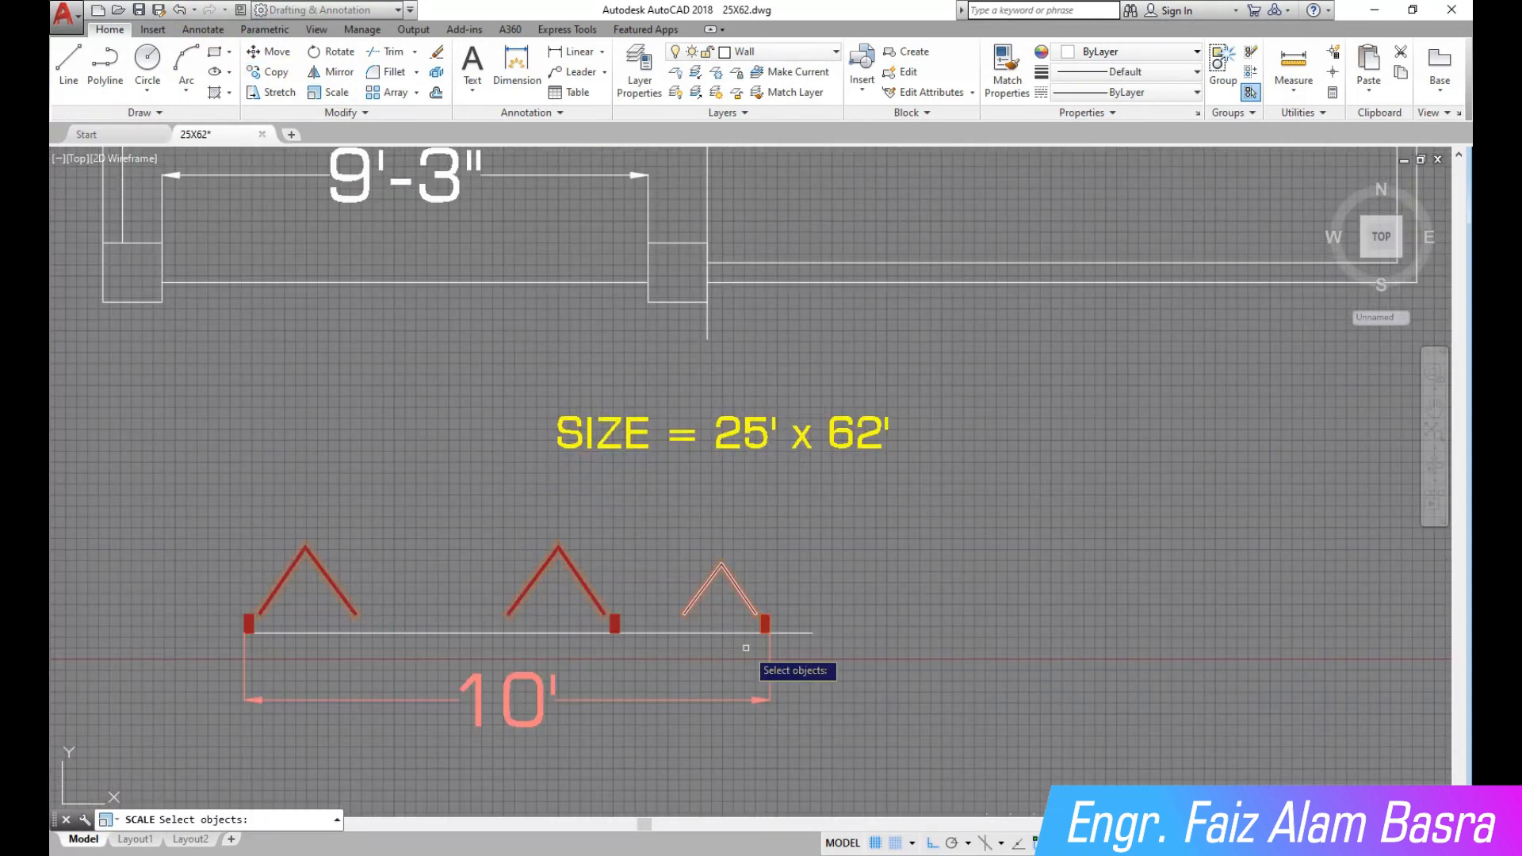
{"action": "left_click", "coordinate": [782, 653]}
{"action": "left_click", "coordinate": [191, 503]}
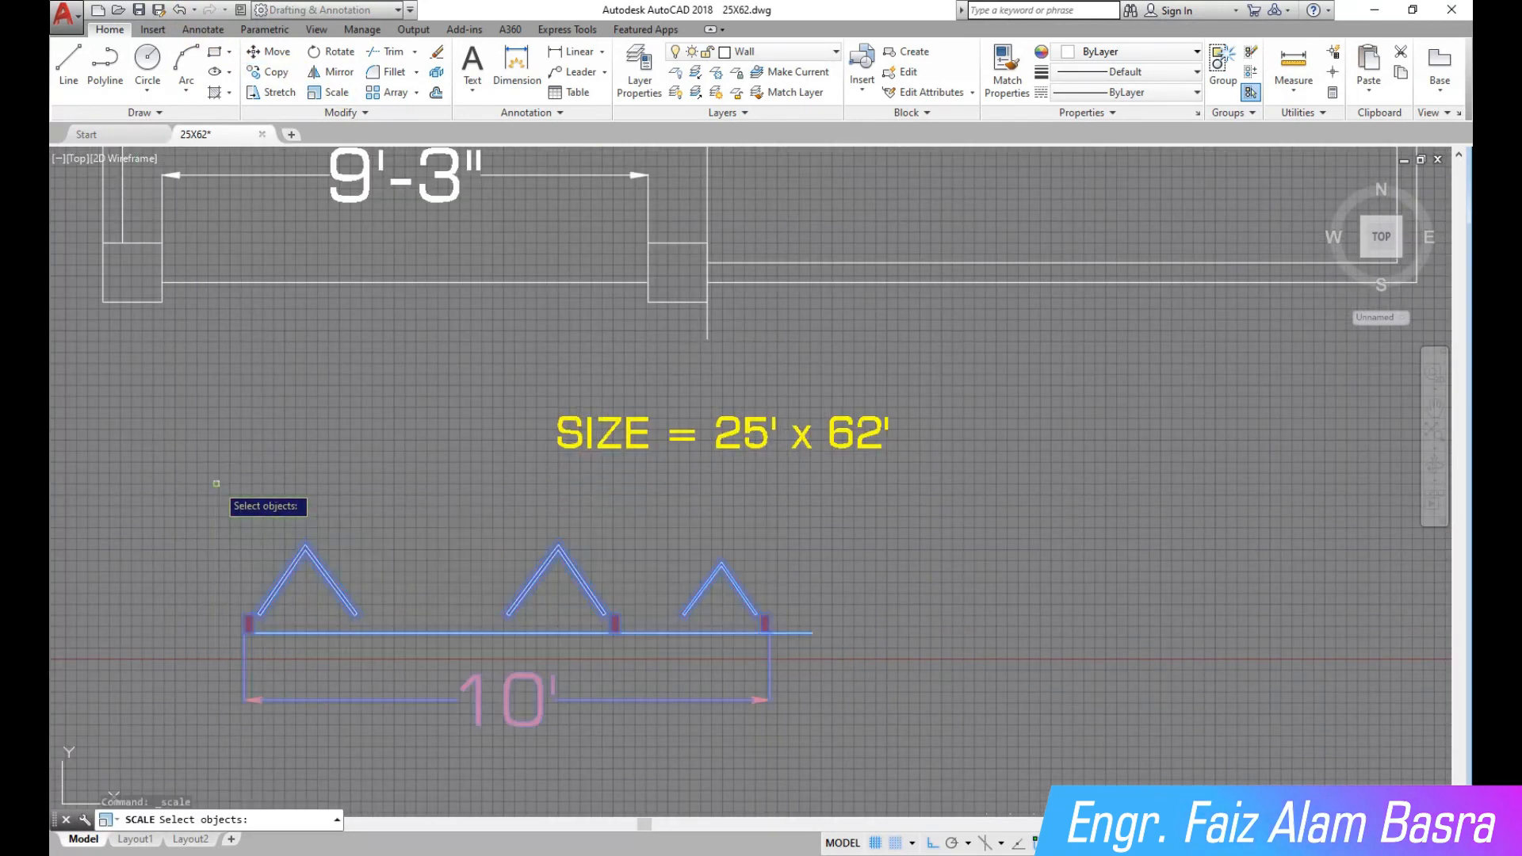
{"action": "key", "text": "Return"}
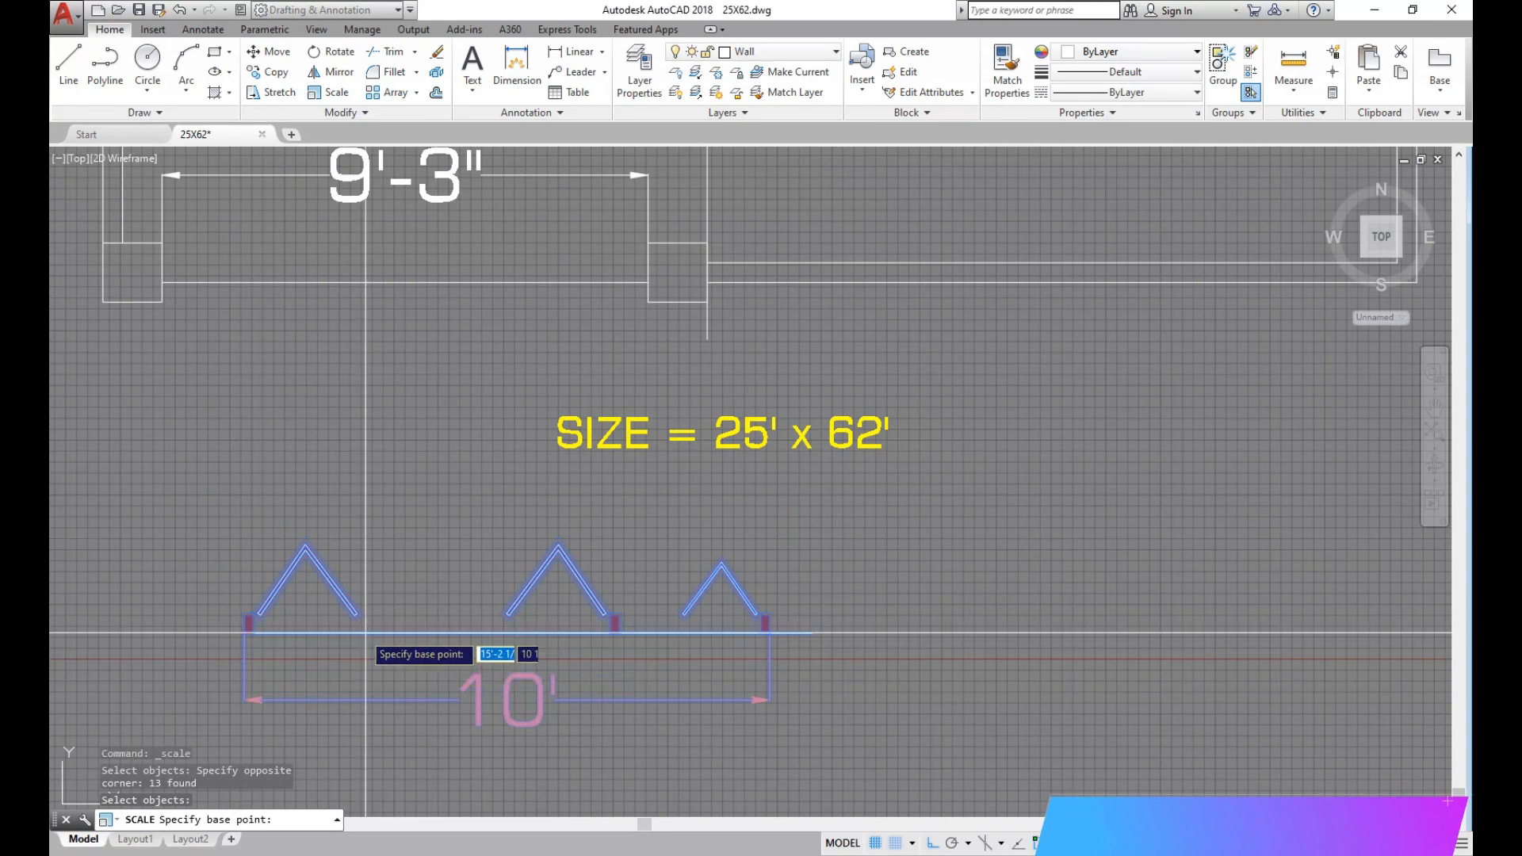
{"action": "left_click", "coordinate": [244, 632]}
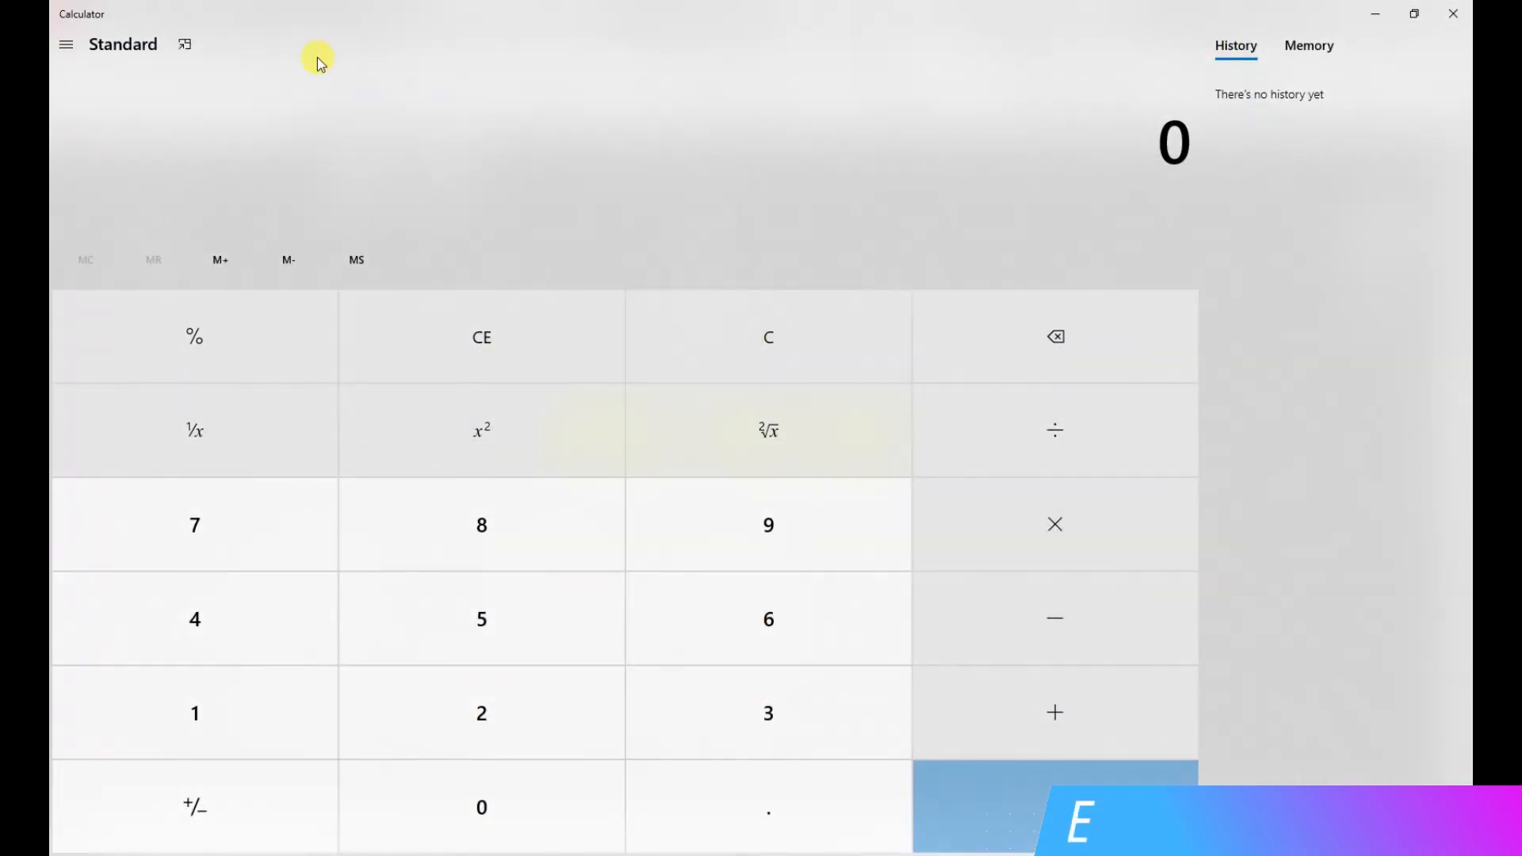
Work out the scale factor in Calculator, and scale the gate with its dimension by .925 about its leftmost post's lower outer corner.
{"action": "left_click", "coordinate": [185, 44]}
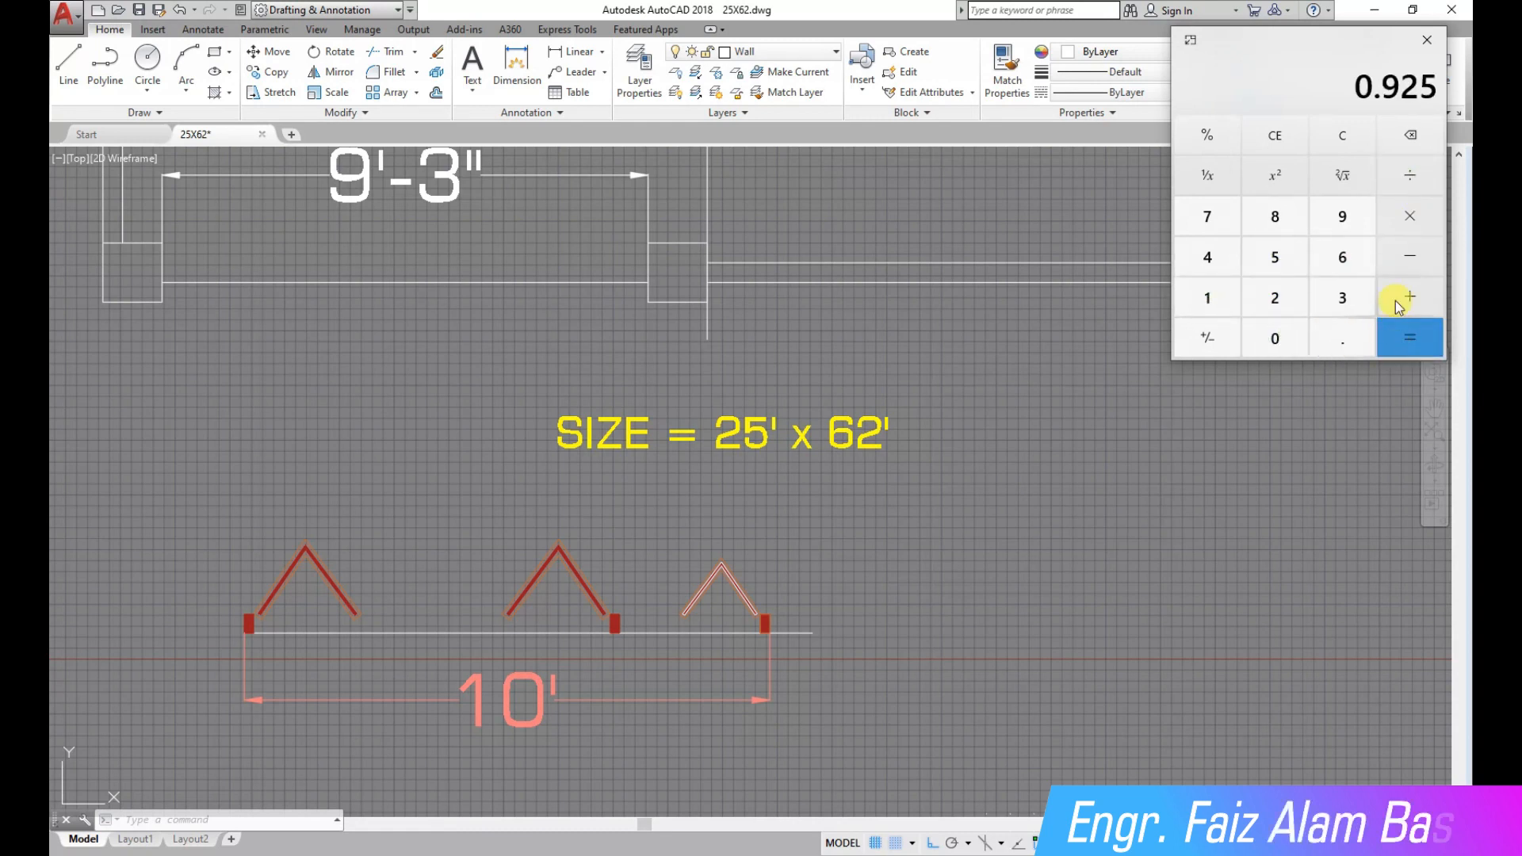
{"action": "left_click", "coordinate": [1427, 40]}
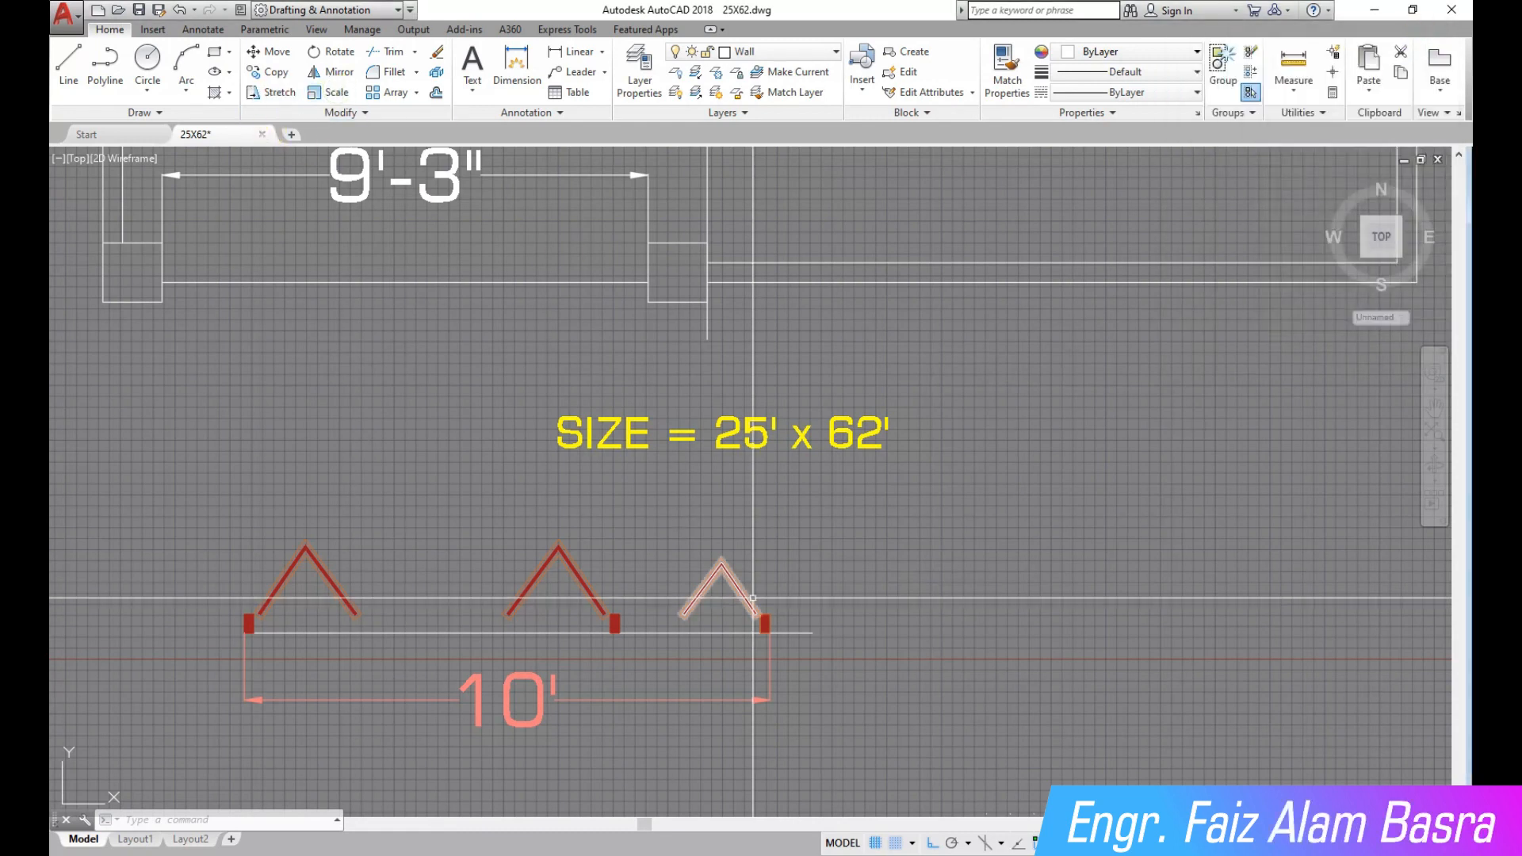
{"action": "left_click", "coordinate": [777, 634]}
{"action": "left_click", "coordinate": [178, 535]}
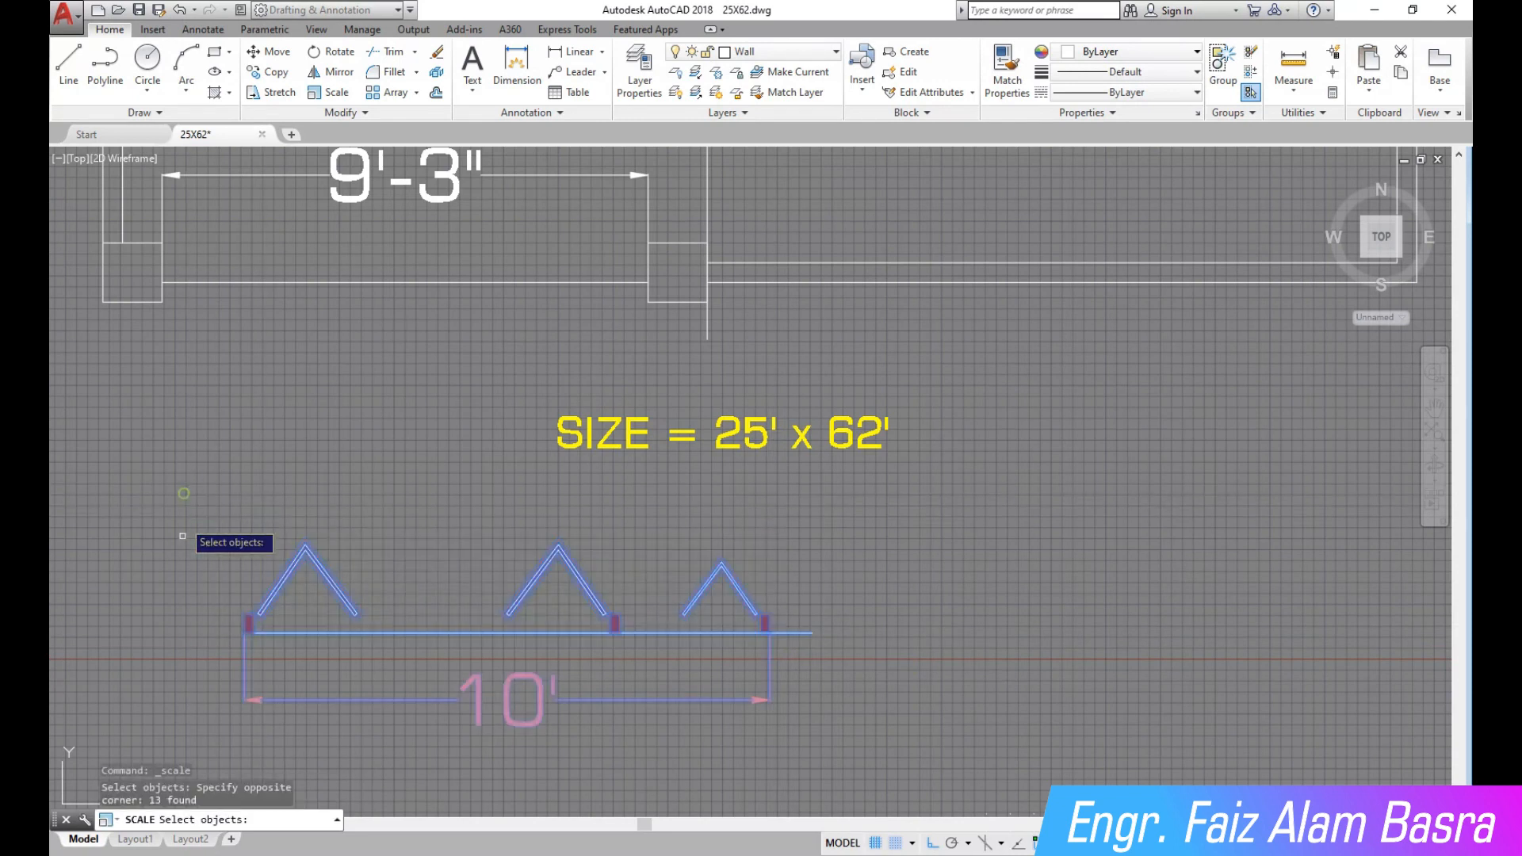
{"action": "key", "text": "Return"}
{"action": "scroll", "coordinate": [246, 626], "scroll_direction": "up", "scroll_amount": 4}
{"action": "left_click", "coordinate": [243, 622]}
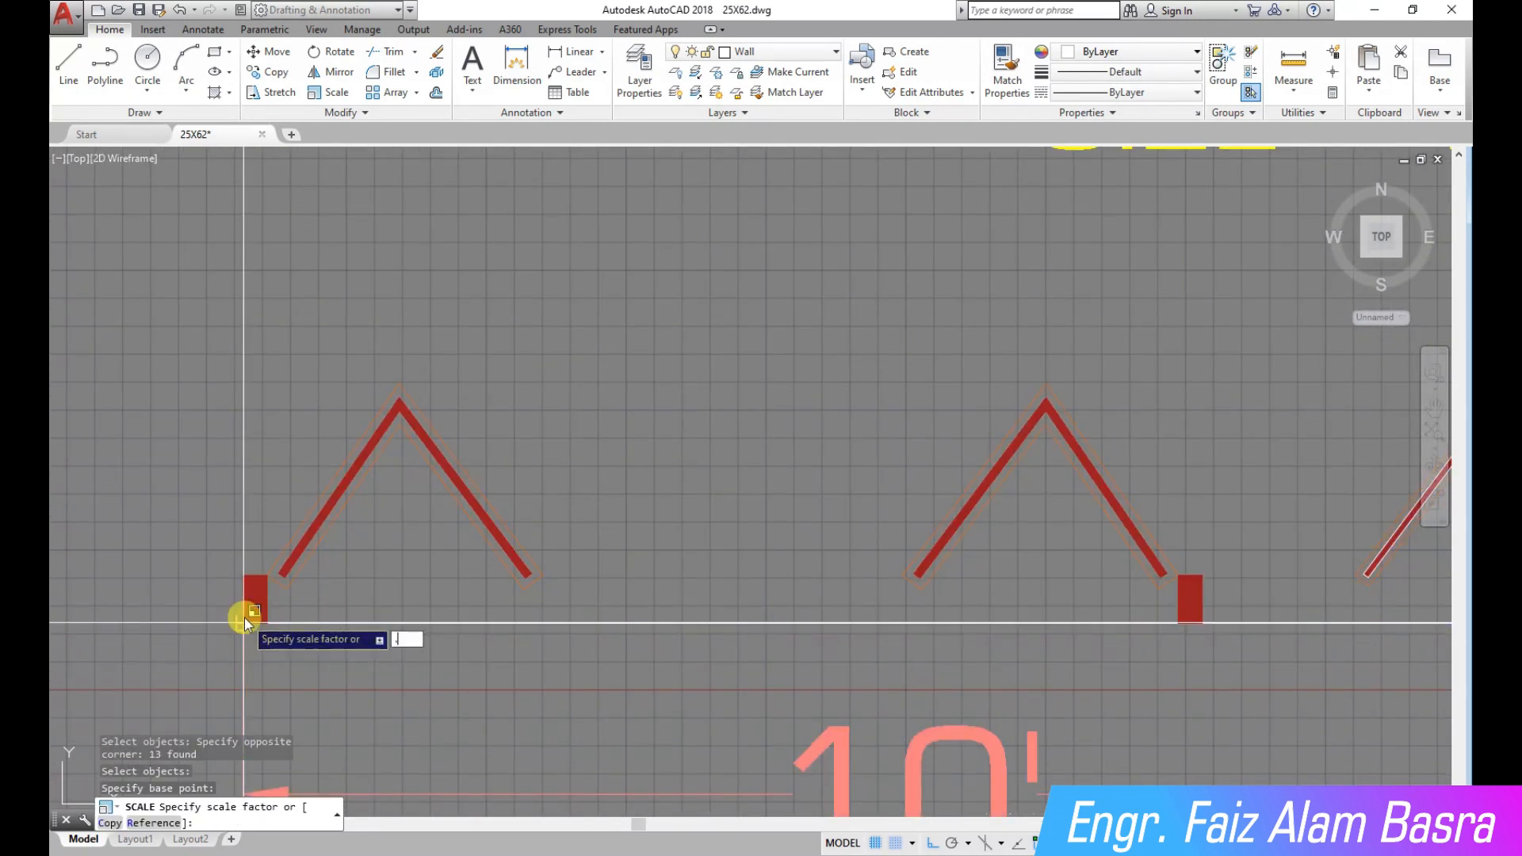
{"action": "key", "text": "Return"}
{"action": "scroll", "coordinate": [401, 173], "scroll_direction": "down", "scroll_amount": 4}
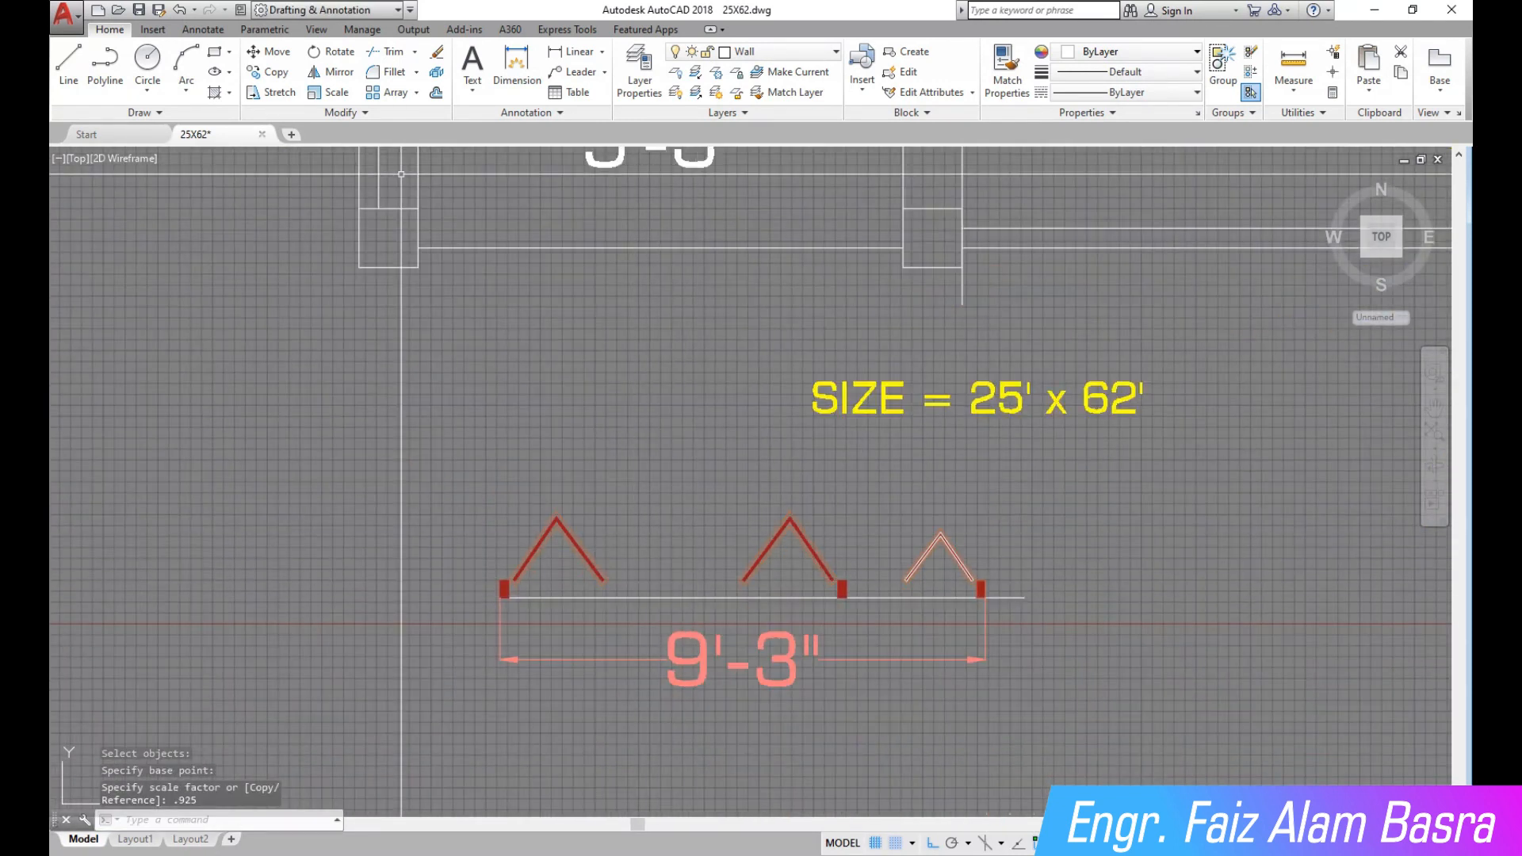
Move the scaled gate by its leftmost post's lower outer corner into the opening between the two pillars.
{"action": "left_click", "coordinate": [275, 55]}
{"action": "left_click", "coordinate": [393, 470]}
{"action": "left_click", "coordinate": [996, 612]}
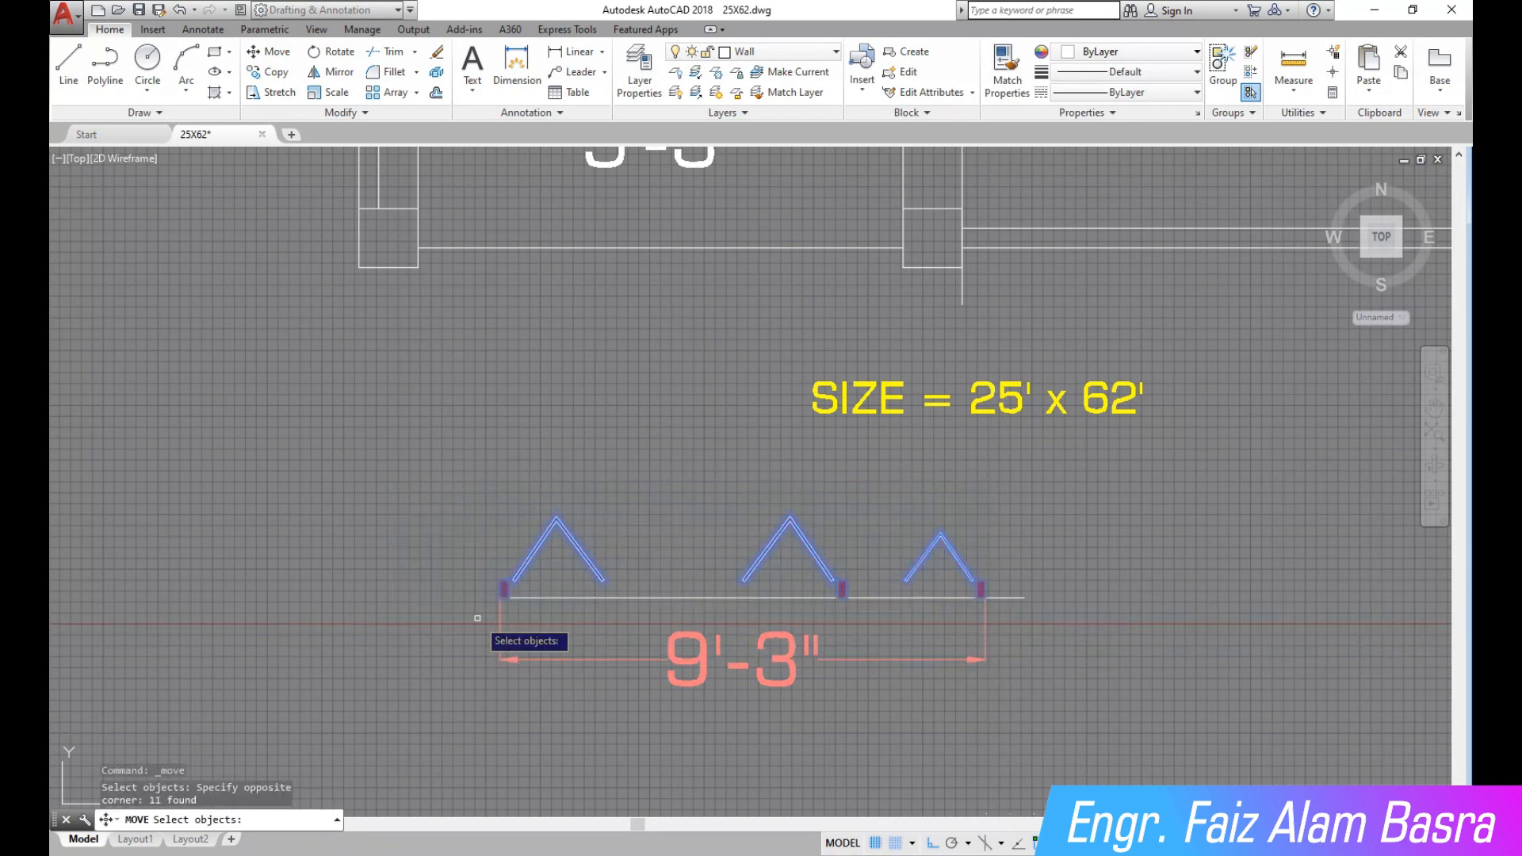
{"action": "key", "text": "Return"}
{"action": "scroll", "coordinate": [507, 600], "scroll_direction": "up", "scroll_amount": 3}
{"action": "scroll", "coordinate": [507, 601], "scroll_direction": "up", "scroll_amount": 2}
{"action": "left_click", "coordinate": [509, 591]}
{"action": "scroll", "coordinate": [554, 690], "scroll_direction": "down", "scroll_amount": 5}
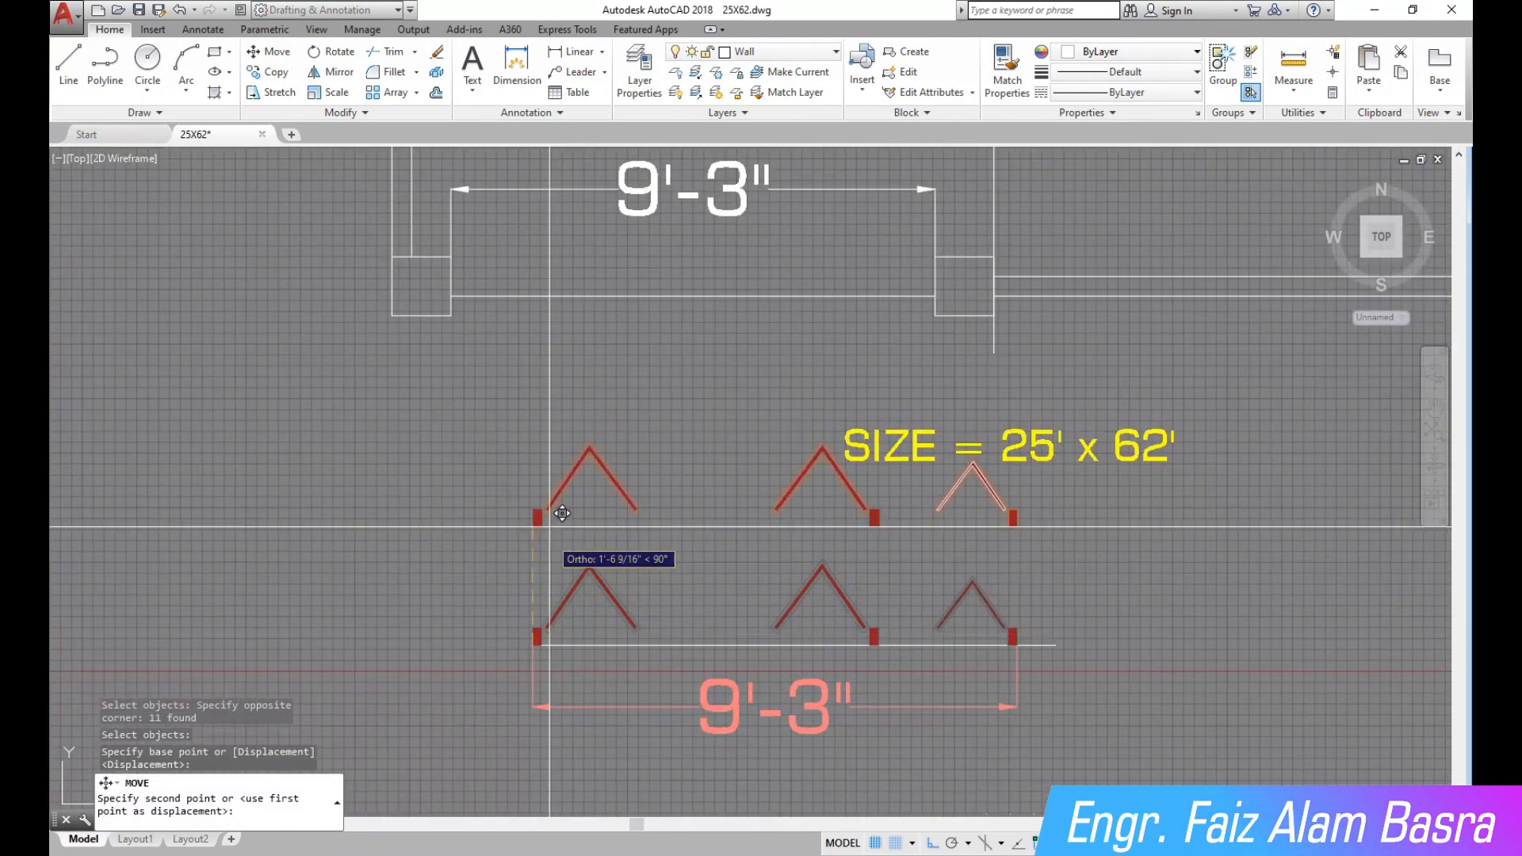
{"action": "left_click", "coordinate": [456, 291]}
Erase the gate's own dimension and the dimension across the gate opening.
{"action": "scroll", "coordinate": [495, 492], "scroll_direction": "down", "scroll_amount": 2}
{"action": "scroll", "coordinate": [541, 403], "scroll_direction": "up", "scroll_amount": 4}
{"action": "left_click", "coordinate": [541, 396]}
{"action": "left_click", "coordinate": [520, 491]}
{"action": "scroll", "coordinate": [518, 650], "scroll_direction": "down", "scroll_amount": 4}
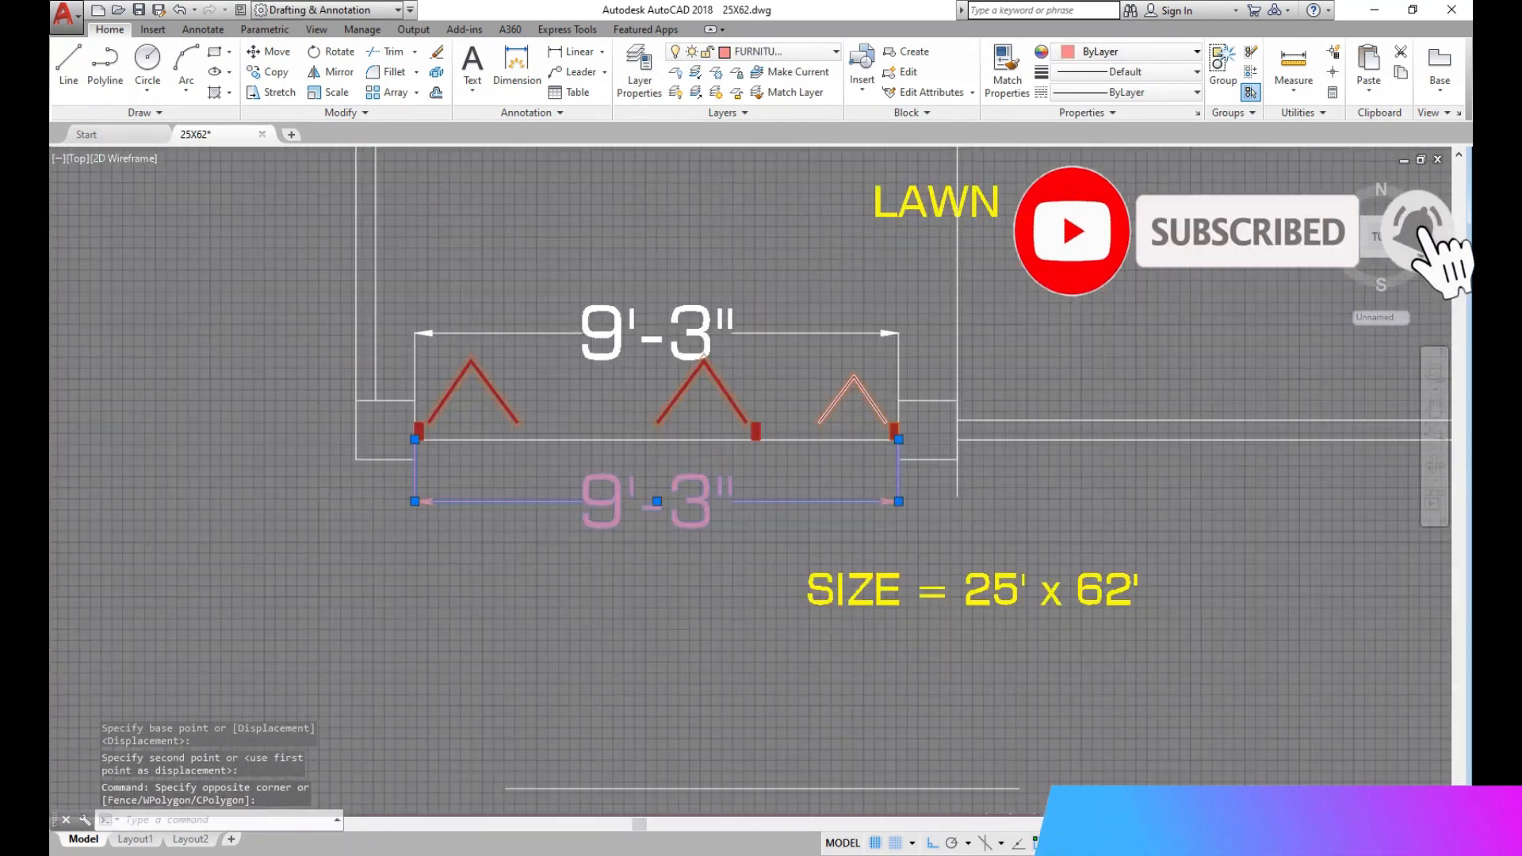
{"action": "left_click", "coordinate": [586, 464]}
{"action": "left_click", "coordinate": [437, 52]}
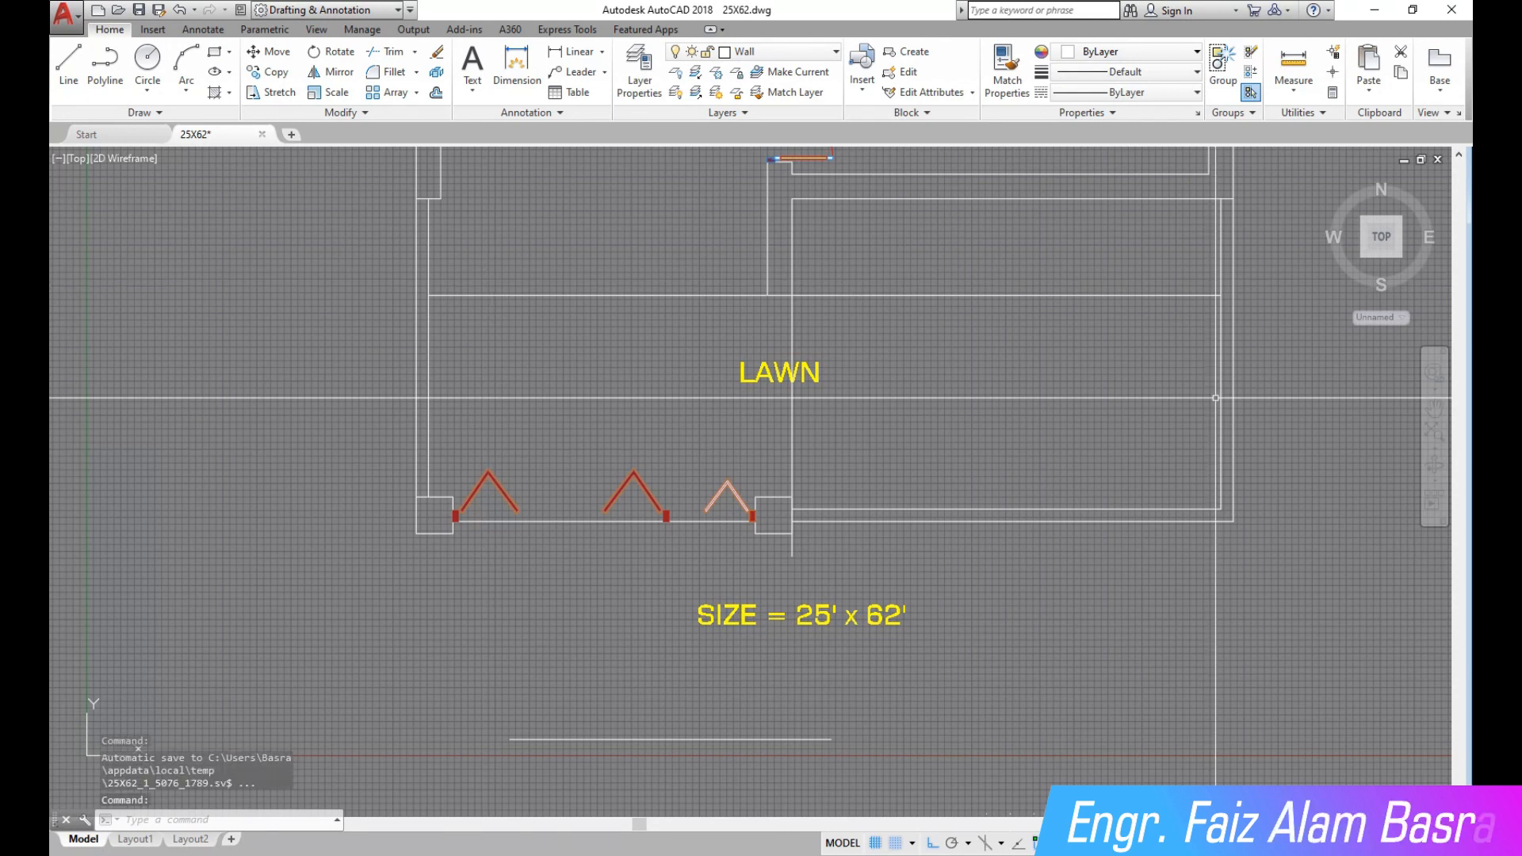
{"action": "scroll", "coordinate": [780, 525], "scroll_direction": "up", "scroll_amount": 2}
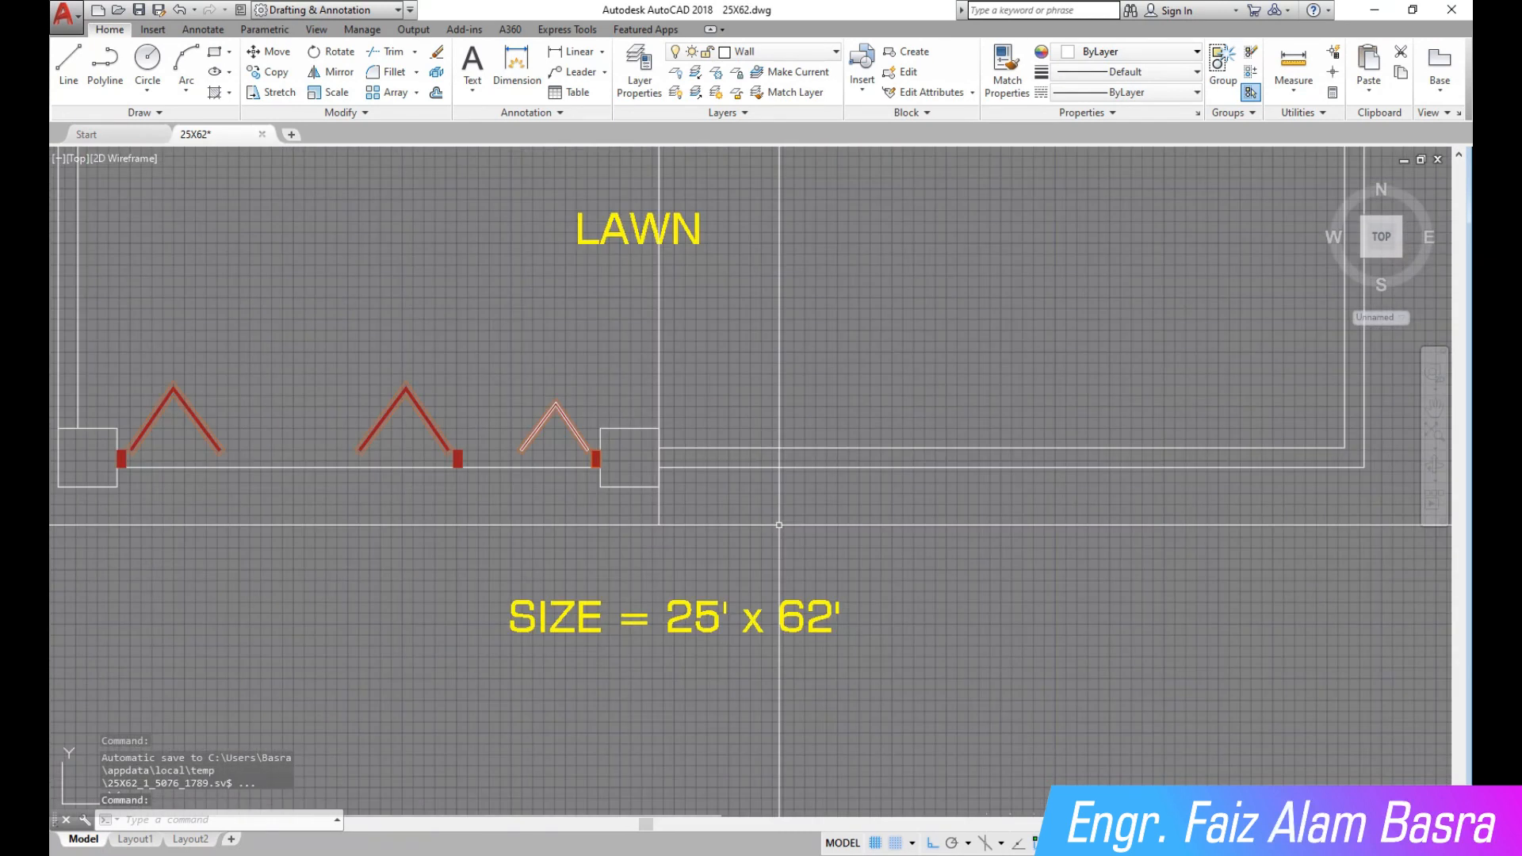
{"action": "left_click", "coordinate": [386, 51]}
{"action": "key", "text": "Return"}
{"action": "scroll", "coordinate": [658, 512], "scroll_direction": "up", "scroll_amount": 3}
{"action": "key", "text": "Escape"}
Erase the vertical guide line running along the gate pillar's outer edge.
{"action": "left_click", "coordinate": [675, 505]}
{"action": "left_click", "coordinate": [647, 527]}
{"action": "left_click", "coordinate": [436, 52]}
{"action": "scroll", "coordinate": [663, 496], "scroll_direction": "down", "scroll_amount": 3}
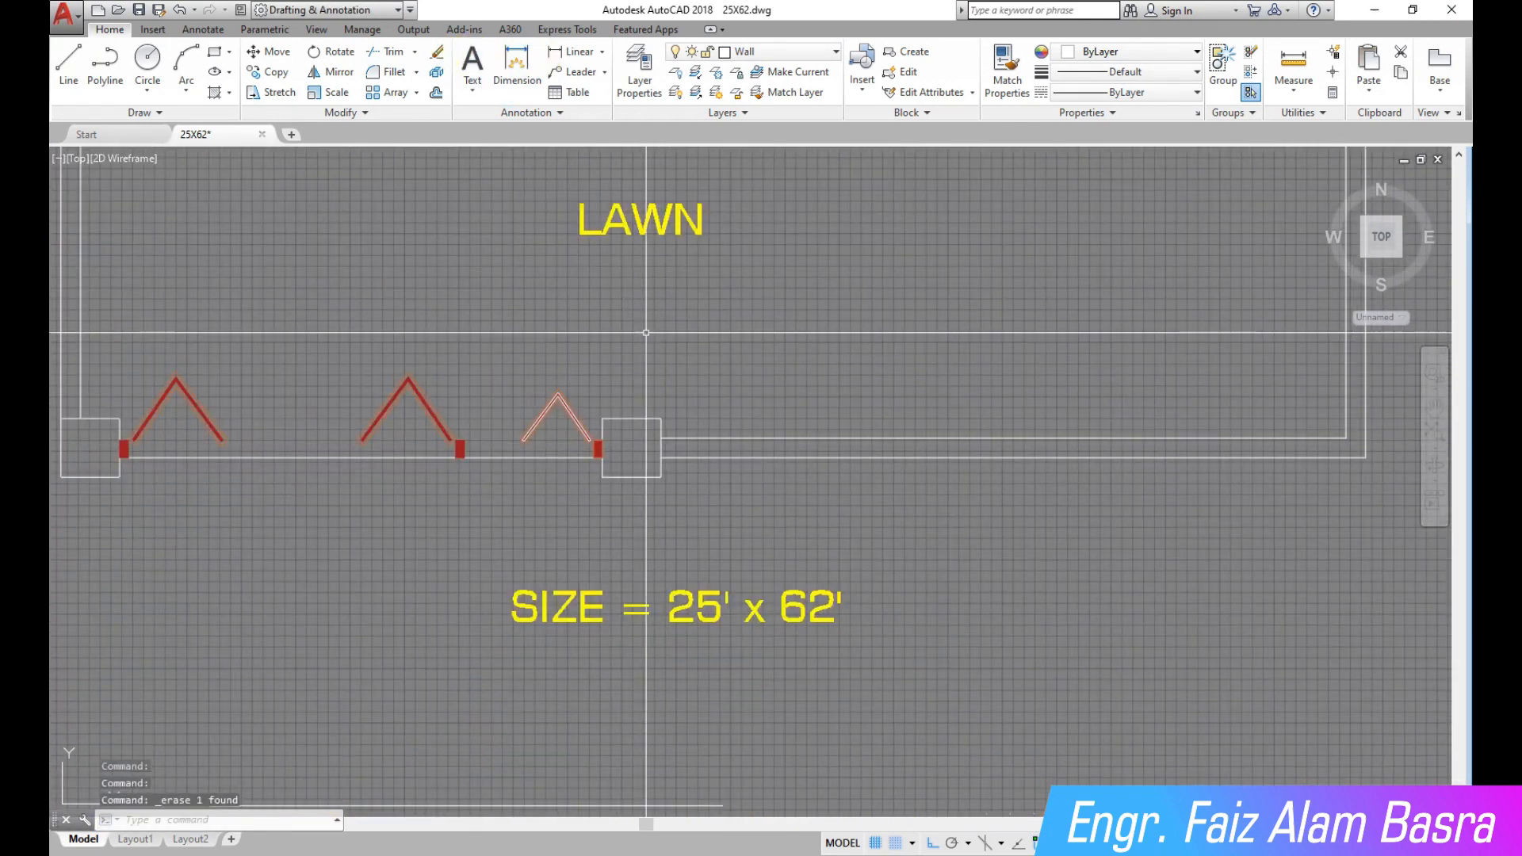
Move the front LAWN label horizontally away from the gate, toward the middle of the lawn area.
{"action": "scroll", "coordinate": [658, 257], "scroll_direction": "up", "scroll_amount": 2}
{"action": "left_click", "coordinate": [264, 54]}
{"action": "left_click", "coordinate": [605, 363]}
{"action": "left_click", "coordinate": [510, 283]}
{"action": "key", "text": "Return"}
{"action": "left_click", "coordinate": [286, 302]}
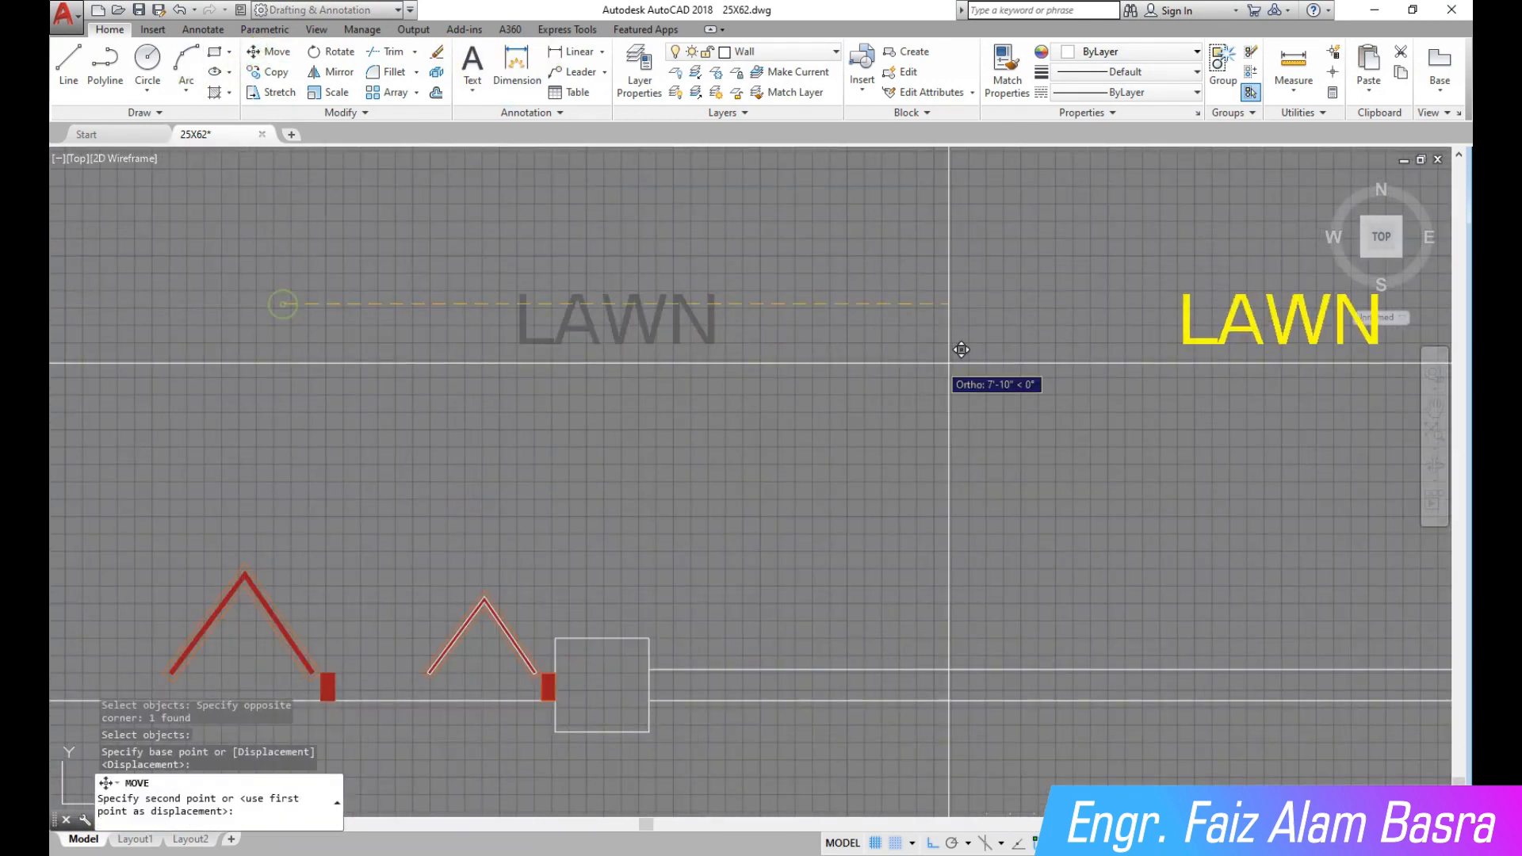
{"action": "left_click", "coordinate": [949, 357]}
Draw a vertical line between the porch and the front lawn, from the porch's cross line down to the adjoining gate pillar.
{"action": "scroll", "coordinate": [352, 440], "scroll_direction": "down", "scroll_amount": 2}
{"action": "left_click", "coordinate": [68, 63]}
{"action": "left_click", "coordinate": [469, 314]}
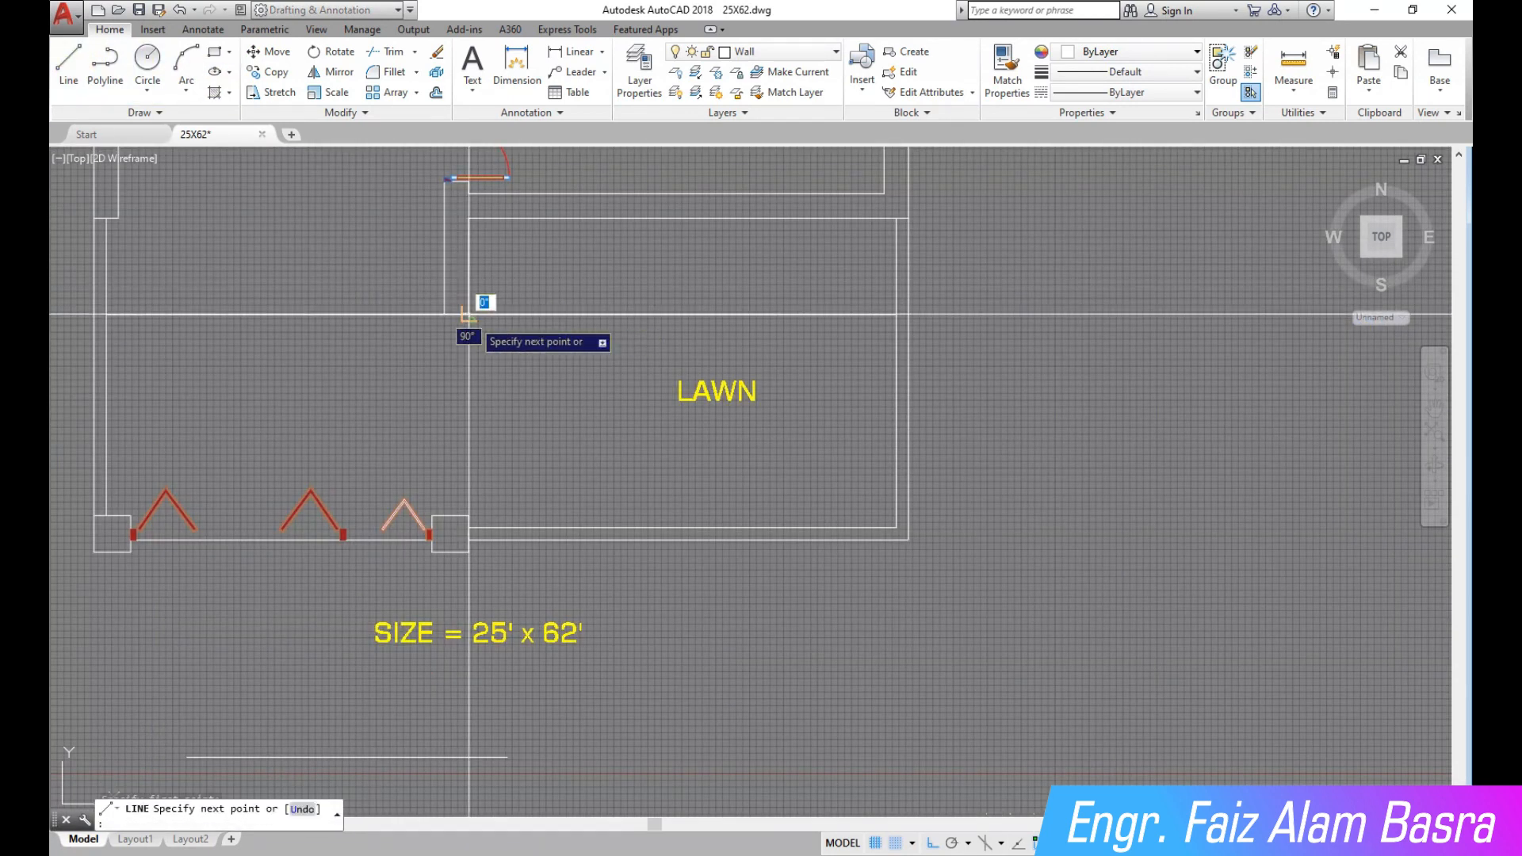
{"action": "right_click", "coordinate": [476, 511]}
{"action": "left_click", "coordinate": [516, 520]}
{"action": "scroll", "coordinate": [385, 452], "scroll_direction": "down", "scroll_amount": 3}
{"action": "scroll", "coordinate": [367, 415], "scroll_direction": "up", "scroll_amount": 3}
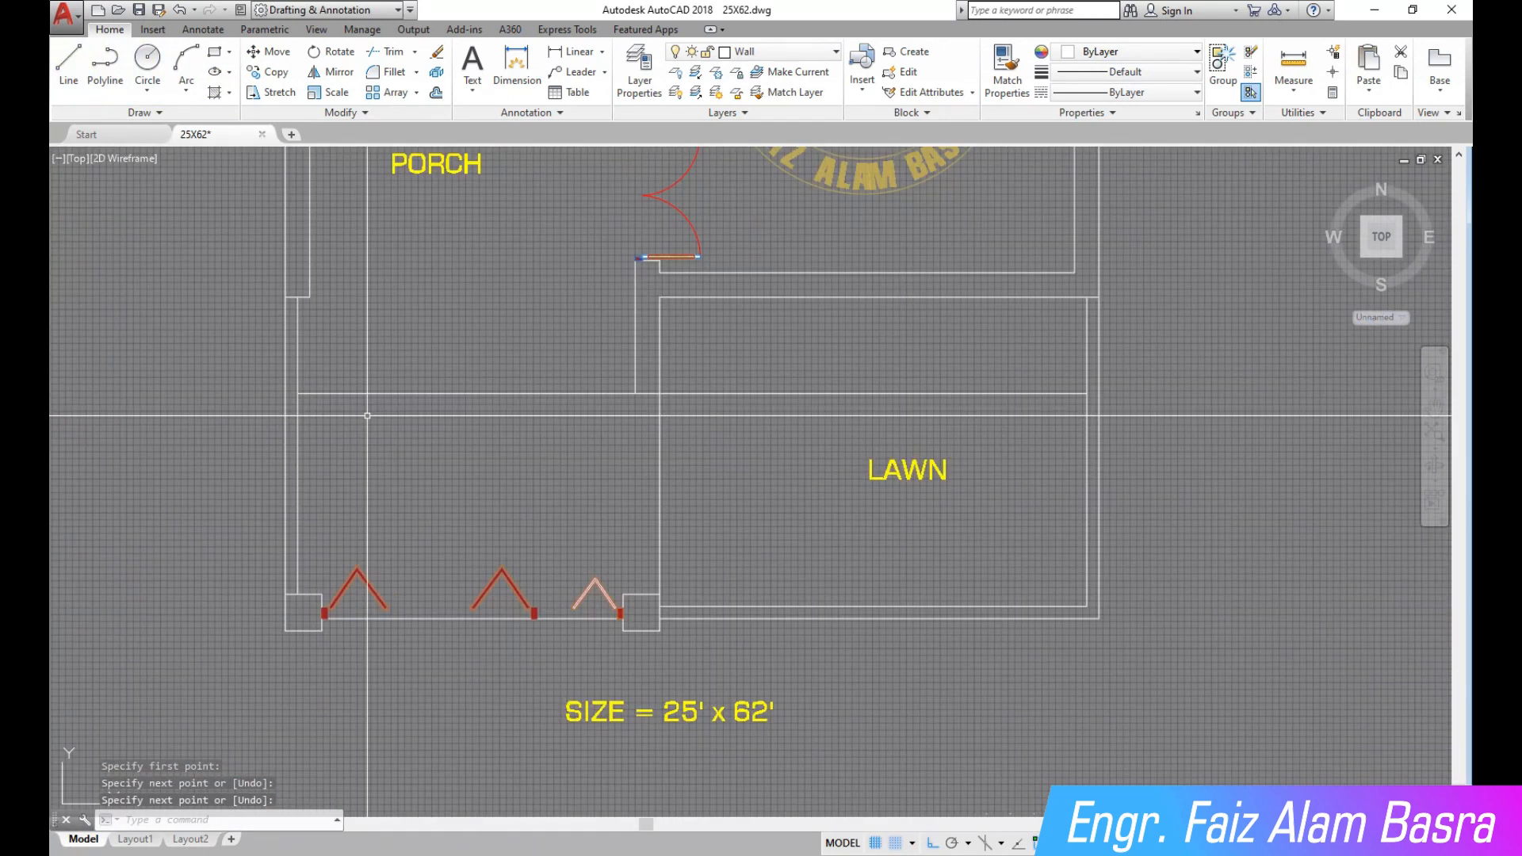
Erase the stray horizontal line below the SIZE = 25' x 62' text.
{"action": "scroll", "coordinate": [338, 415], "scroll_direction": "down", "scroll_amount": 2}
{"action": "left_click_drag", "start_coordinate": [341, 662], "coordinate": [579, 694]}
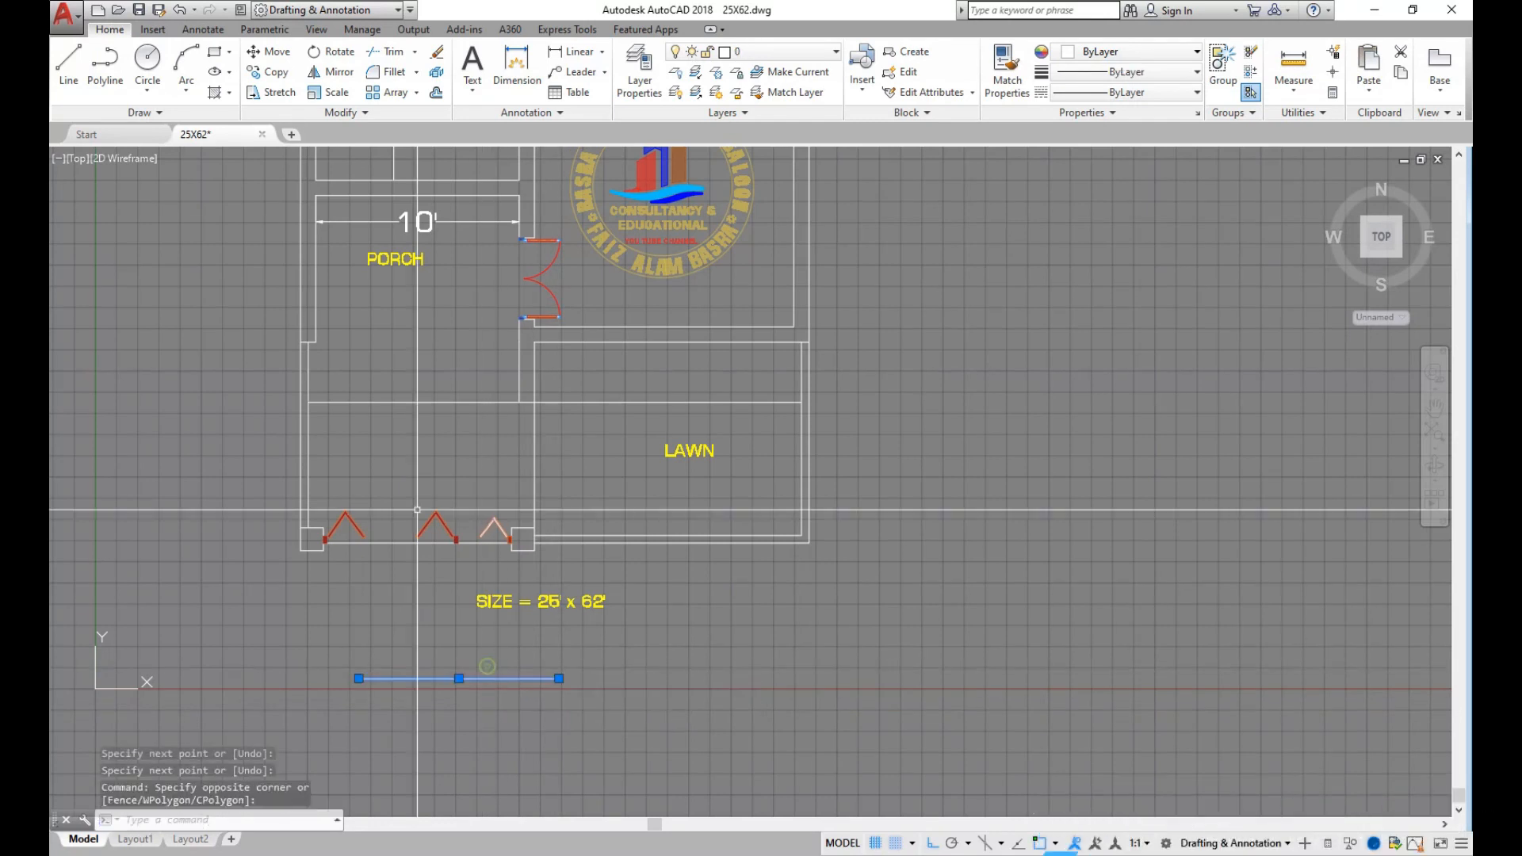
{"action": "left_click", "coordinate": [437, 52]}
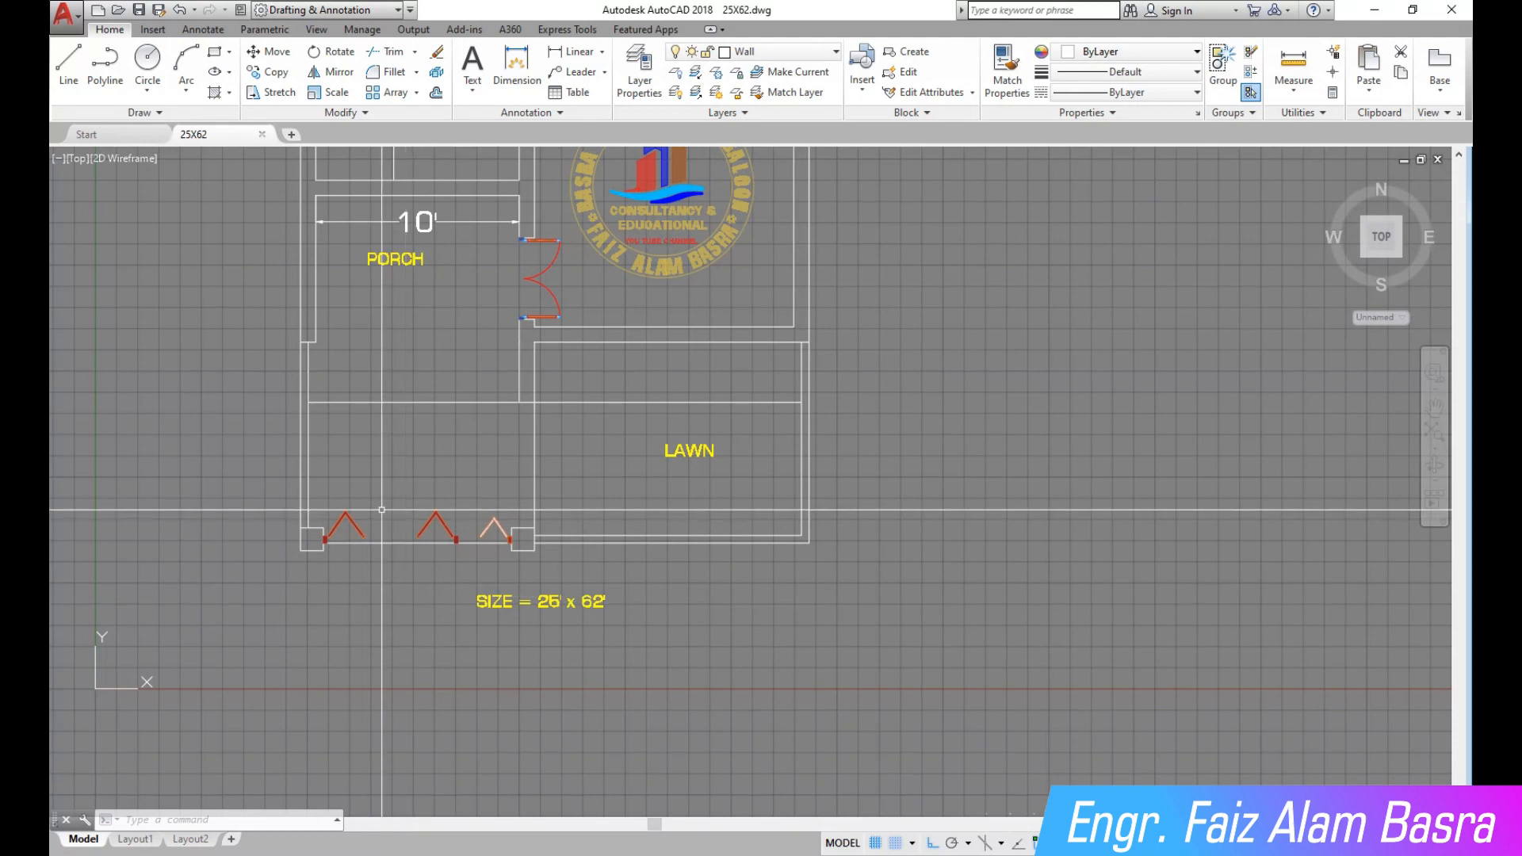
Erase the 10' dimension across the porch.
{"action": "scroll", "coordinate": [355, 569], "scroll_direction": "up", "scroll_amount": 4}
{"action": "scroll", "coordinate": [276, 537], "scroll_direction": "down", "scroll_amount": 5}
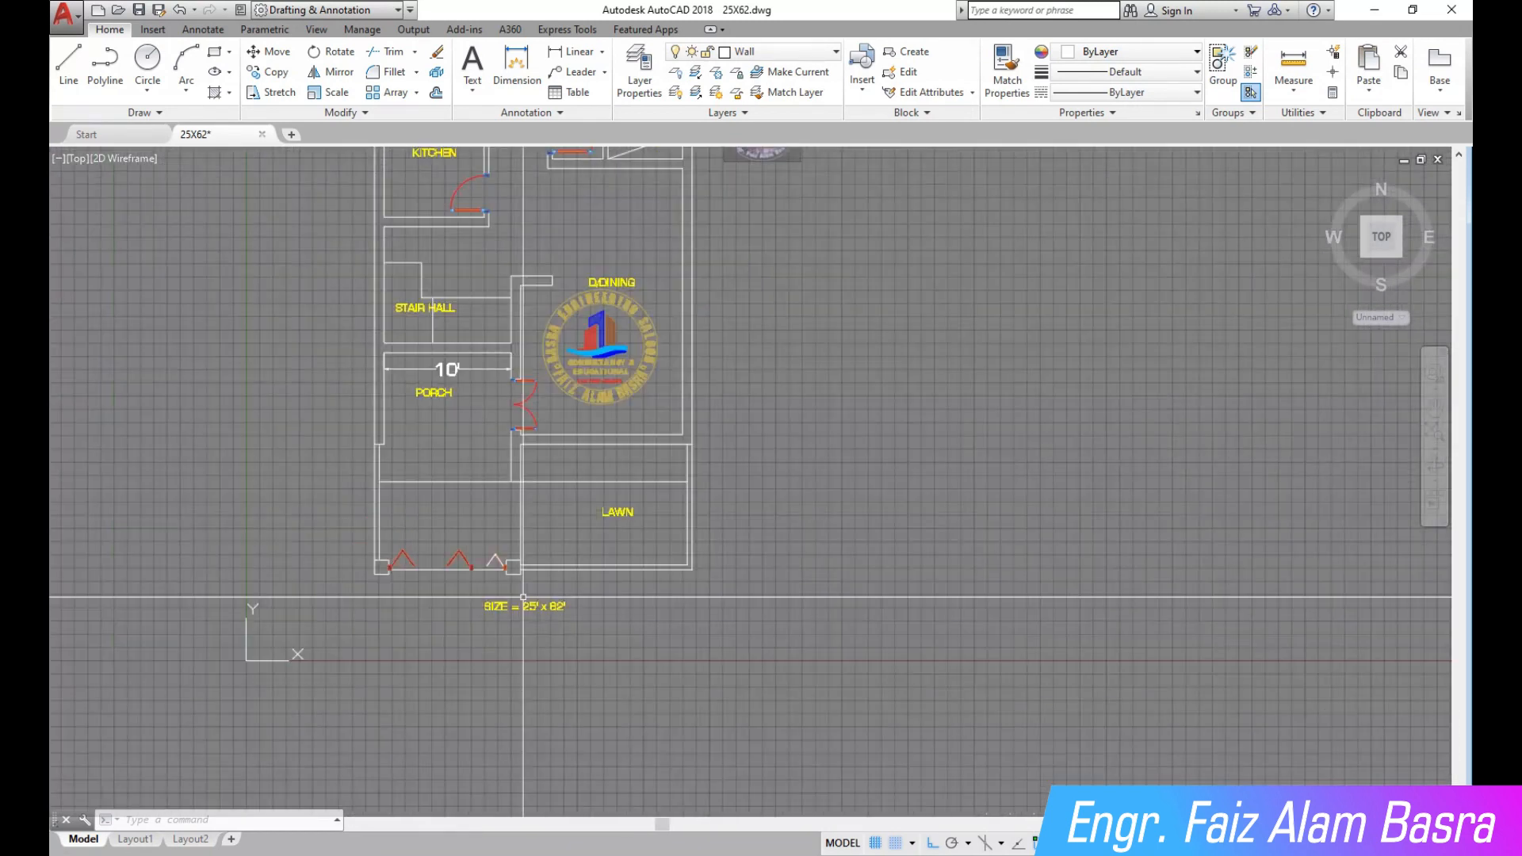
{"action": "scroll", "coordinate": [435, 379], "scroll_direction": "up", "scroll_amount": 4}
{"action": "left_click", "coordinate": [420, 332]}
{"action": "left_click", "coordinate": [403, 359]}
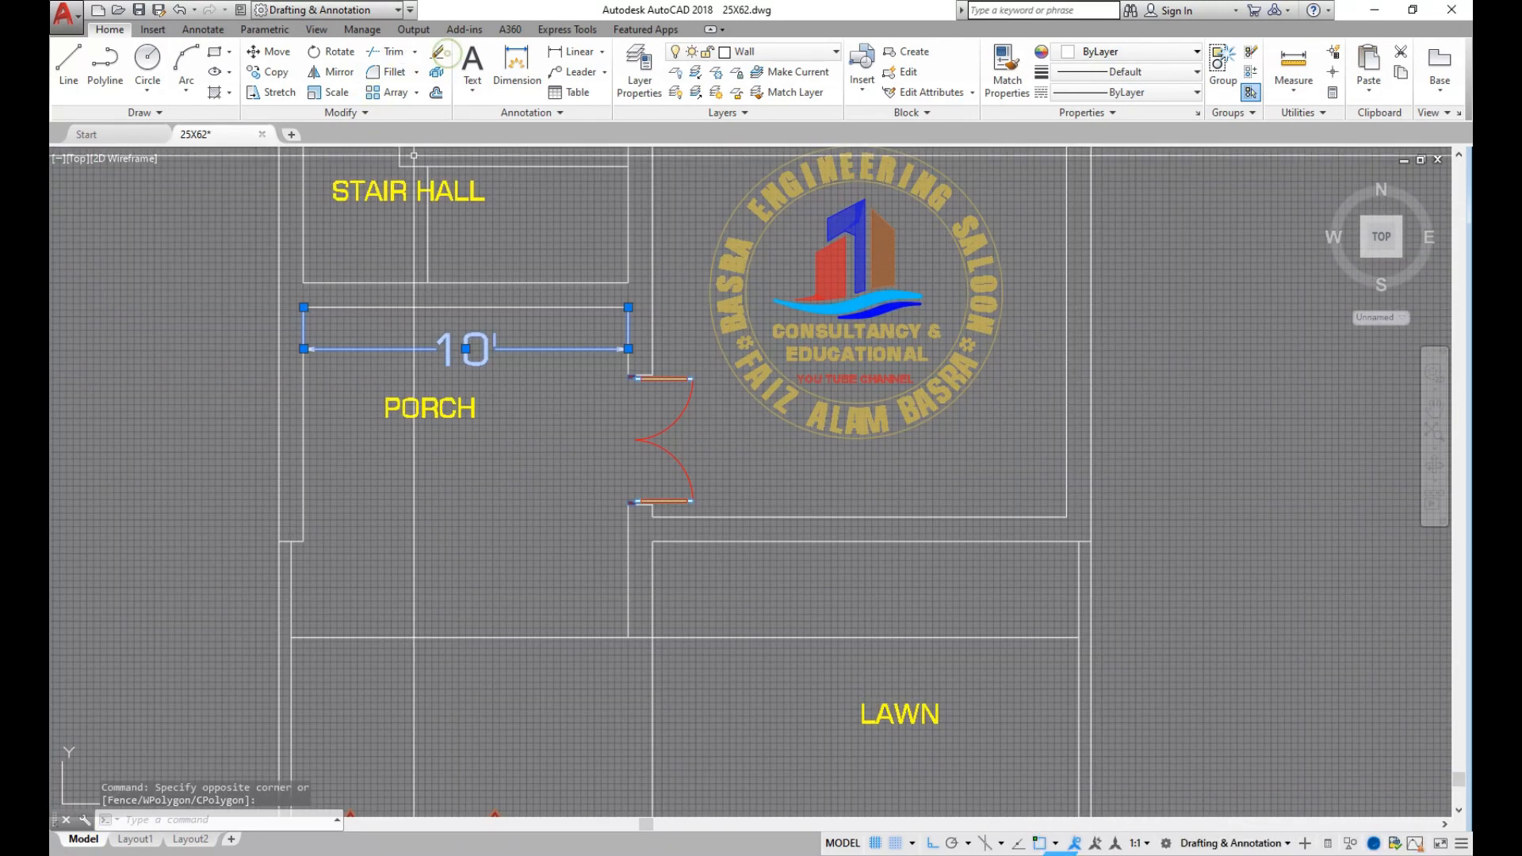
{"action": "left_click", "coordinate": [435, 63]}
Review the floor plan from the front gate and porch up to the bedrooms, bath and rear lawn.
{"action": "scroll", "coordinate": [555, 396], "scroll_direction": "down", "scroll_amount": 4}
{"action": "scroll", "coordinate": [485, 352], "scroll_direction": "up", "scroll_amount": 2}
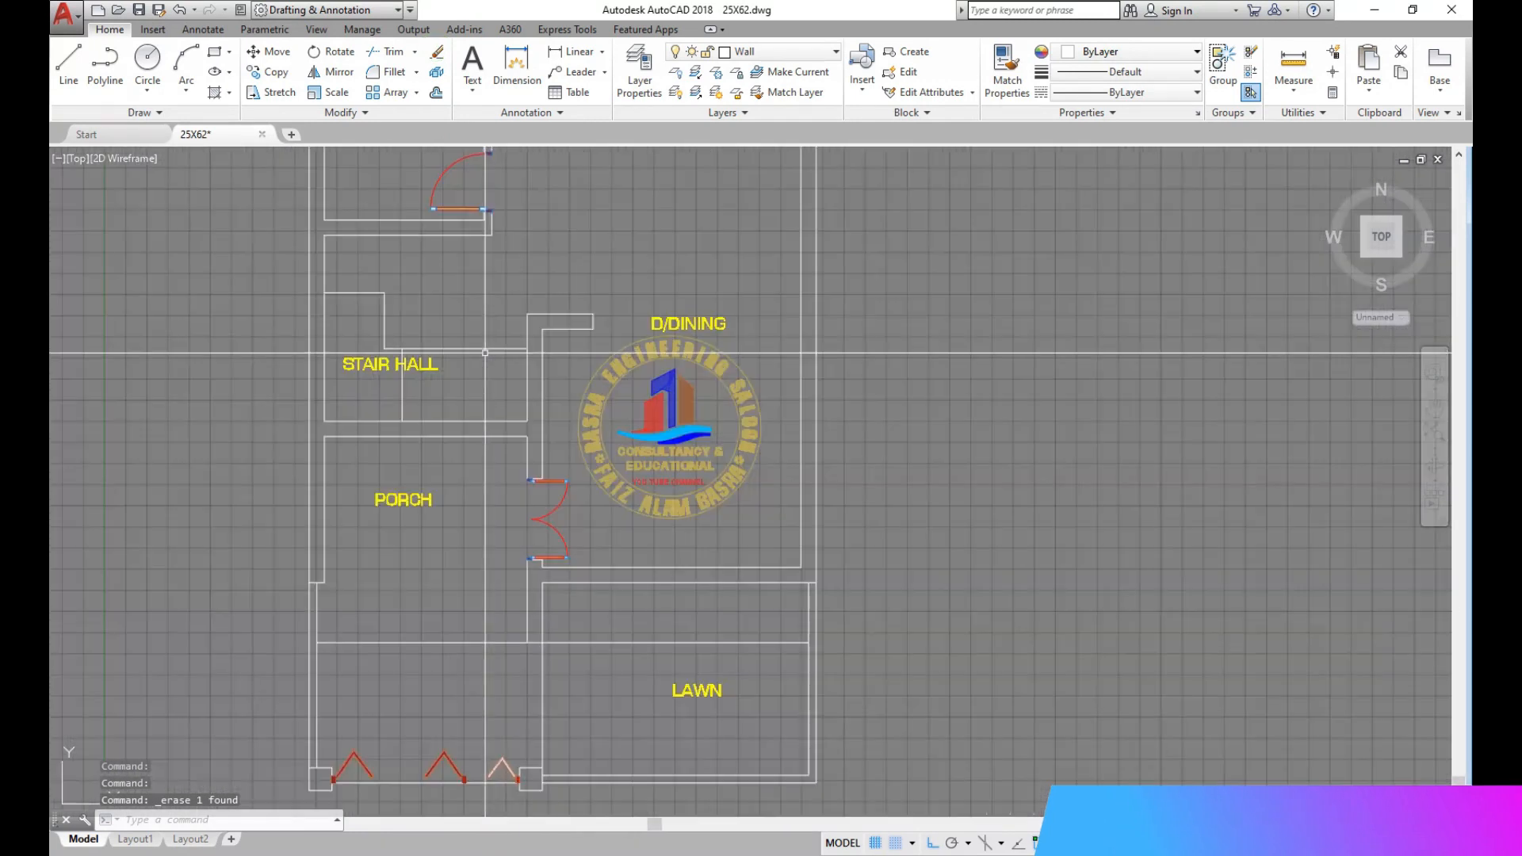
{"action": "scroll", "coordinate": [408, 336], "scroll_direction": "down", "scroll_amount": 6}
{"action": "scroll", "coordinate": [408, 326], "scroll_direction": "up", "scroll_amount": 2}
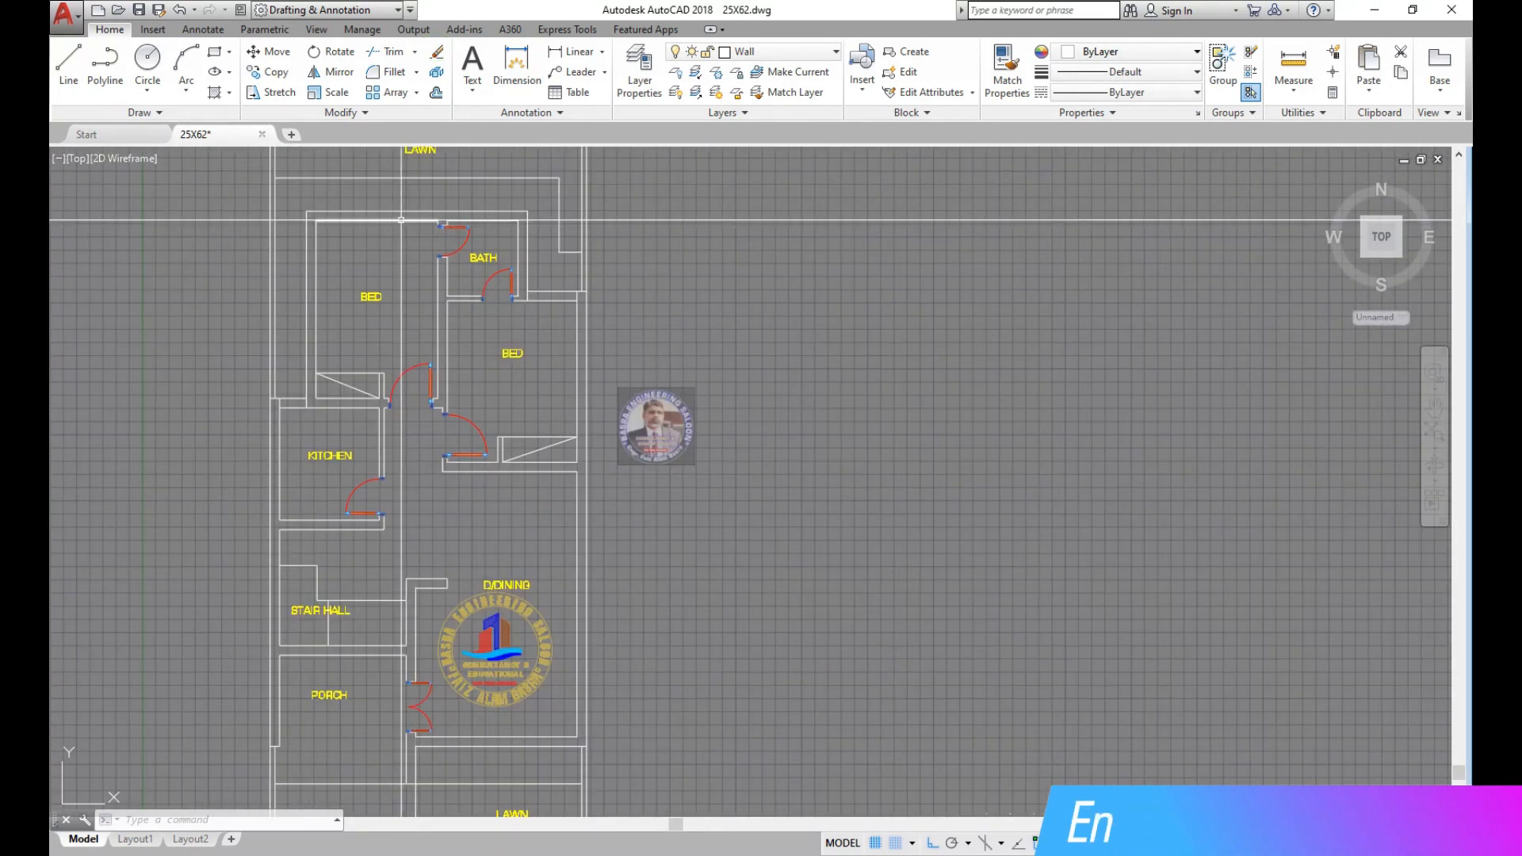
{"action": "scroll", "coordinate": [369, 654], "scroll_direction": "up", "scroll_amount": 2}
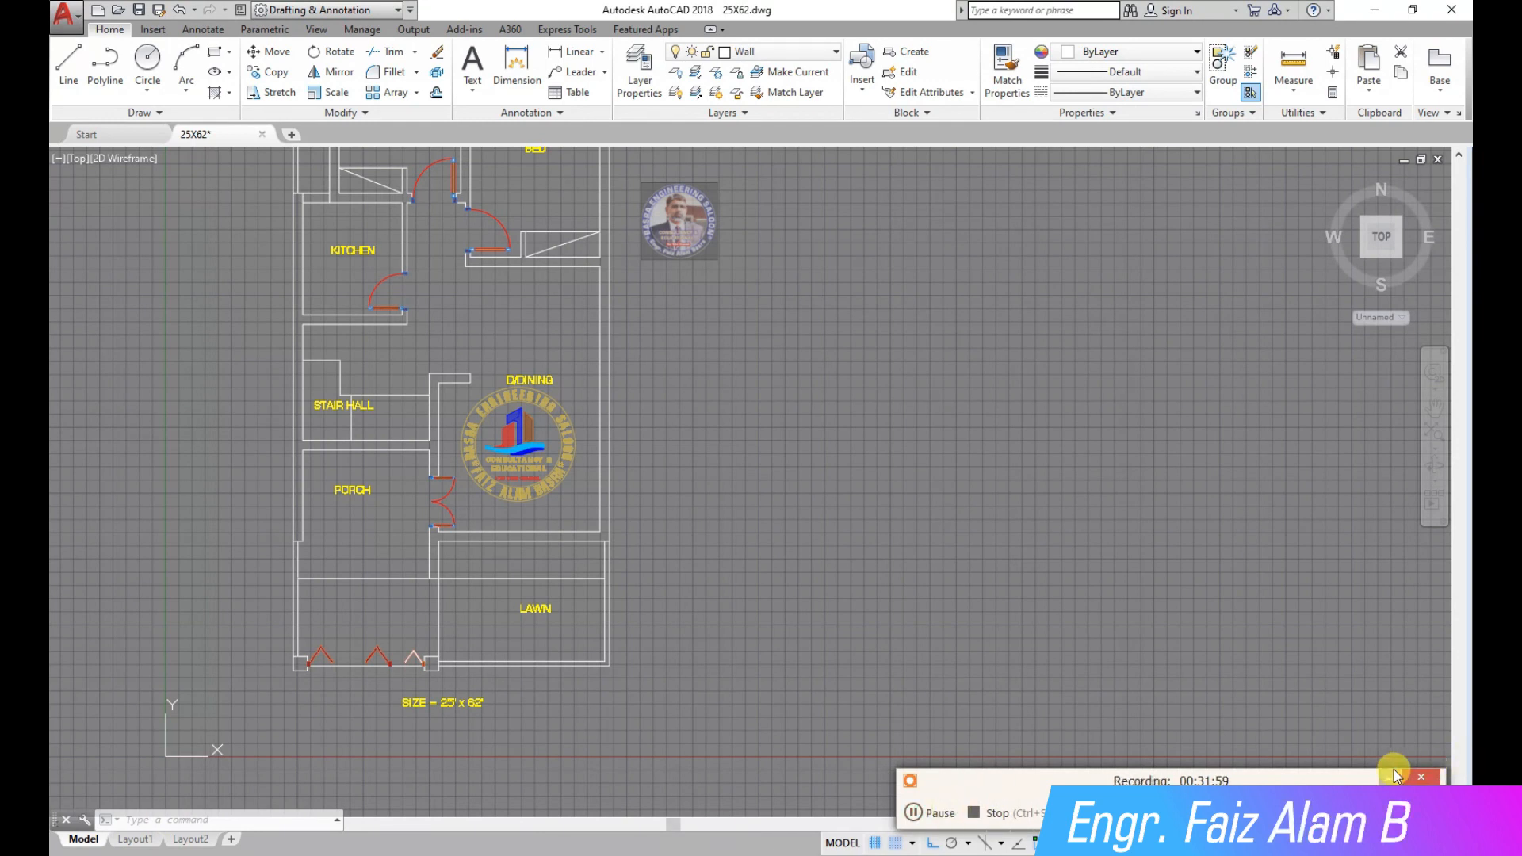
{"action": "left_click", "coordinate": [1396, 776]}
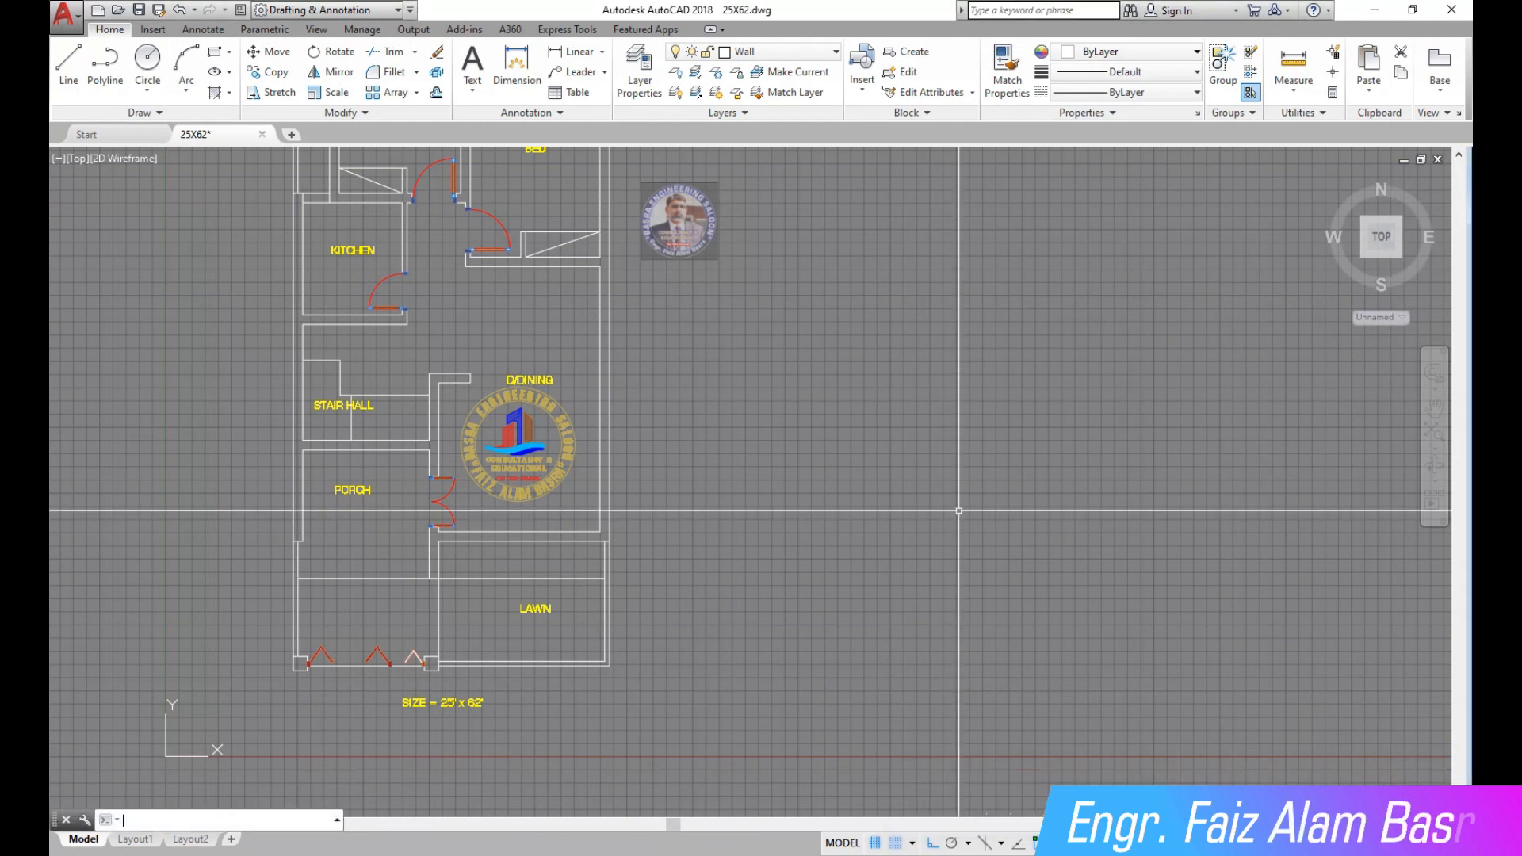
{"action": "scroll", "coordinate": [260, 523], "scroll_direction": "down", "scroll_amount": 2}
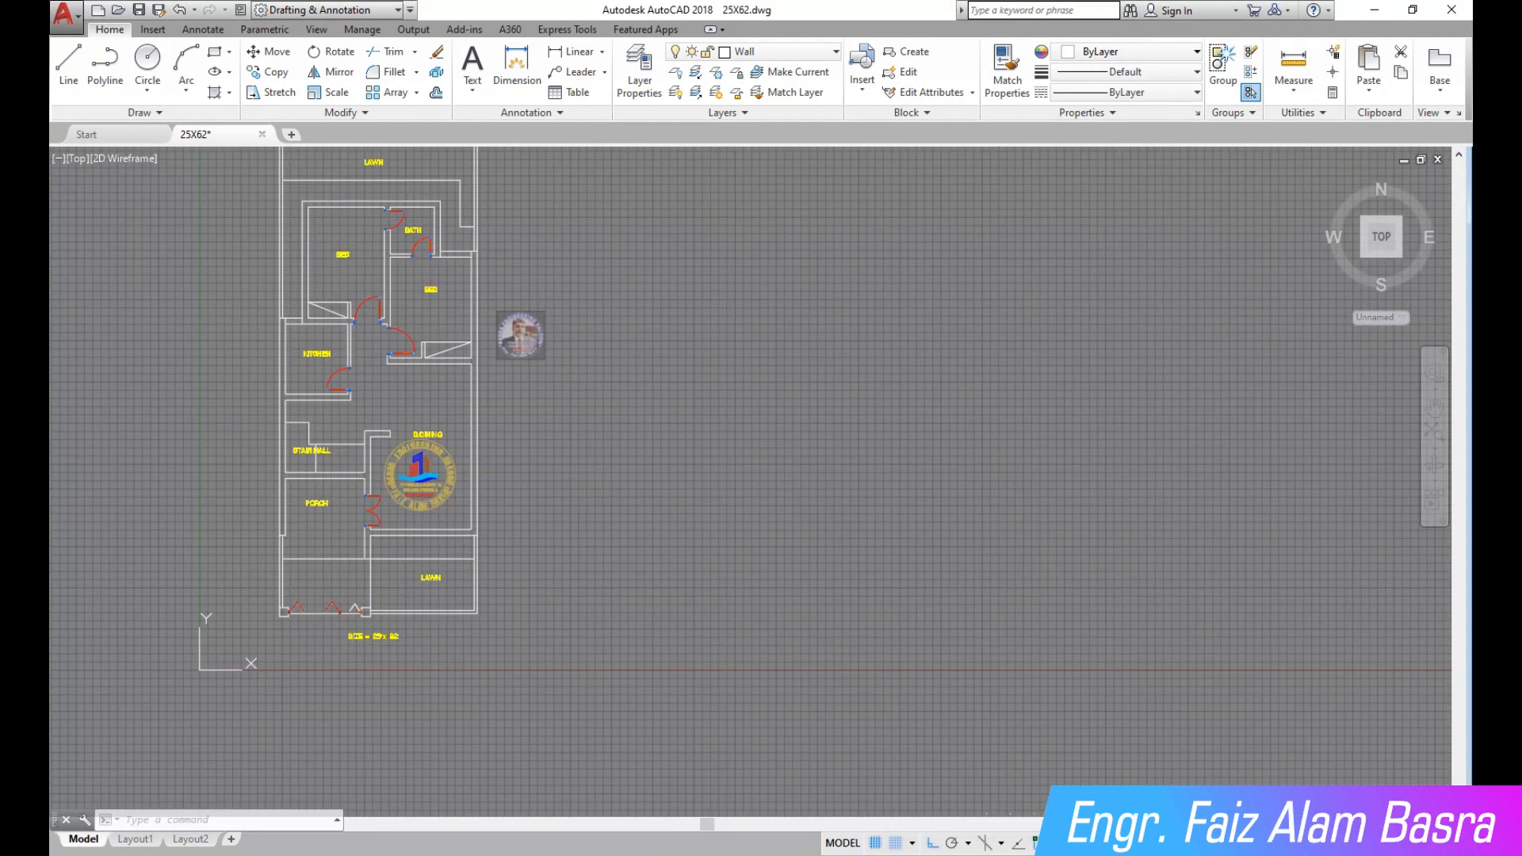
{"action": "mouse_move", "coordinate": [314, 487]}
{"action": "middle_mouse_down"}
{"action": "mouse_move", "coordinate": [463, 378]}
{"action": "mouse_move", "coordinate": [525, 556]}
{"action": "mouse_move", "coordinate": [537, 485]}
{"action": "middle_mouse_up"}
{"action": "scroll", "coordinate": [590, 270], "scroll_direction": "up", "scroll_amount": 2}
{"action": "scroll", "coordinate": [481, 287], "scroll_direction": "down", "scroll_amount": 1}
{"action": "scroll", "coordinate": [387, 230], "scroll_direction": "up", "scroll_amount": 1}
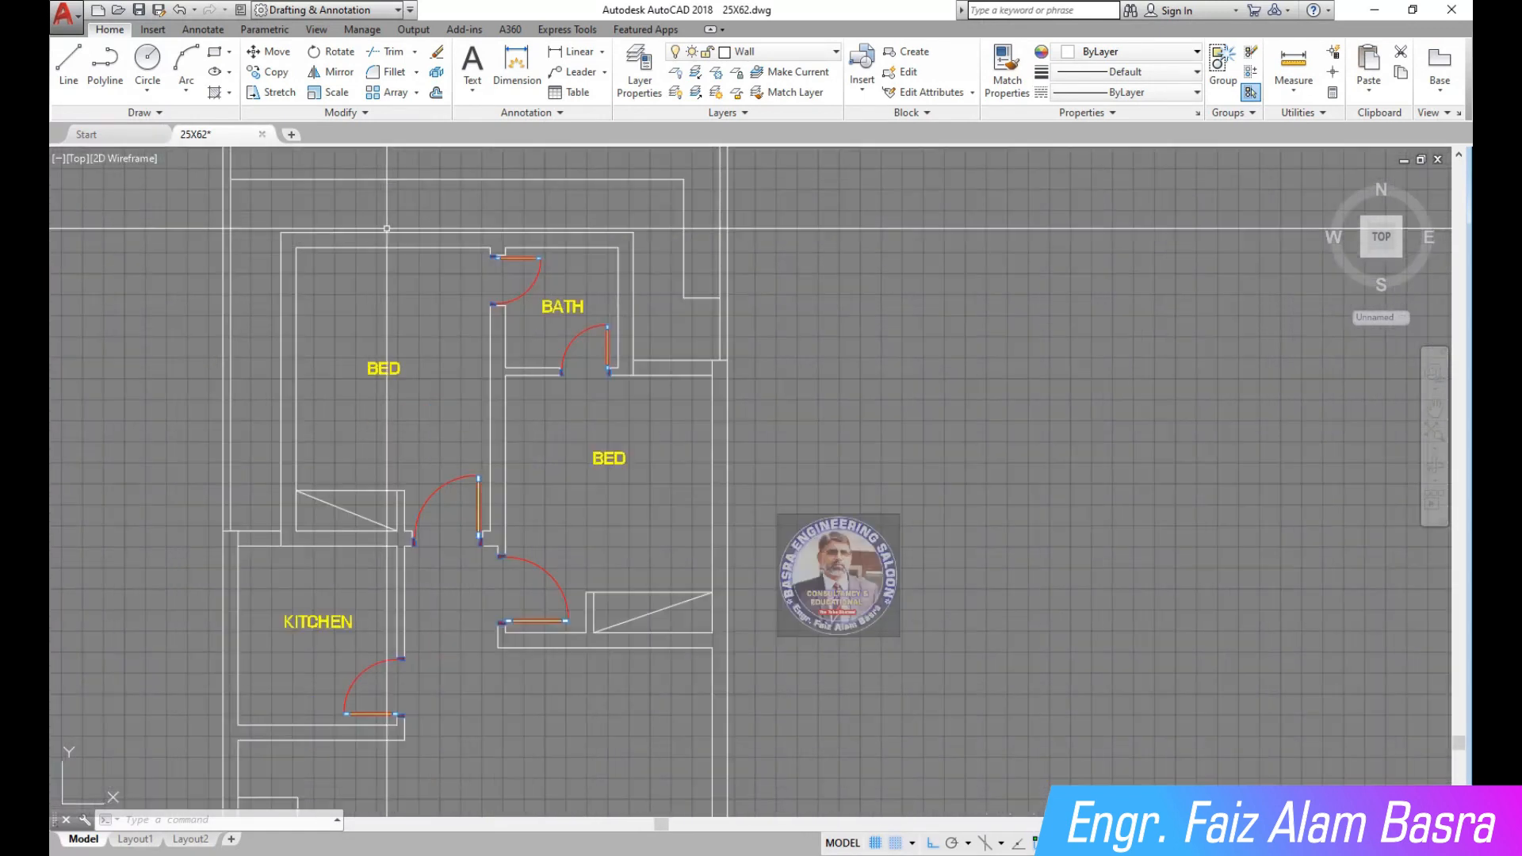
{"action": "scroll", "coordinate": [443, 261], "scroll_direction": "down", "scroll_amount": 2}
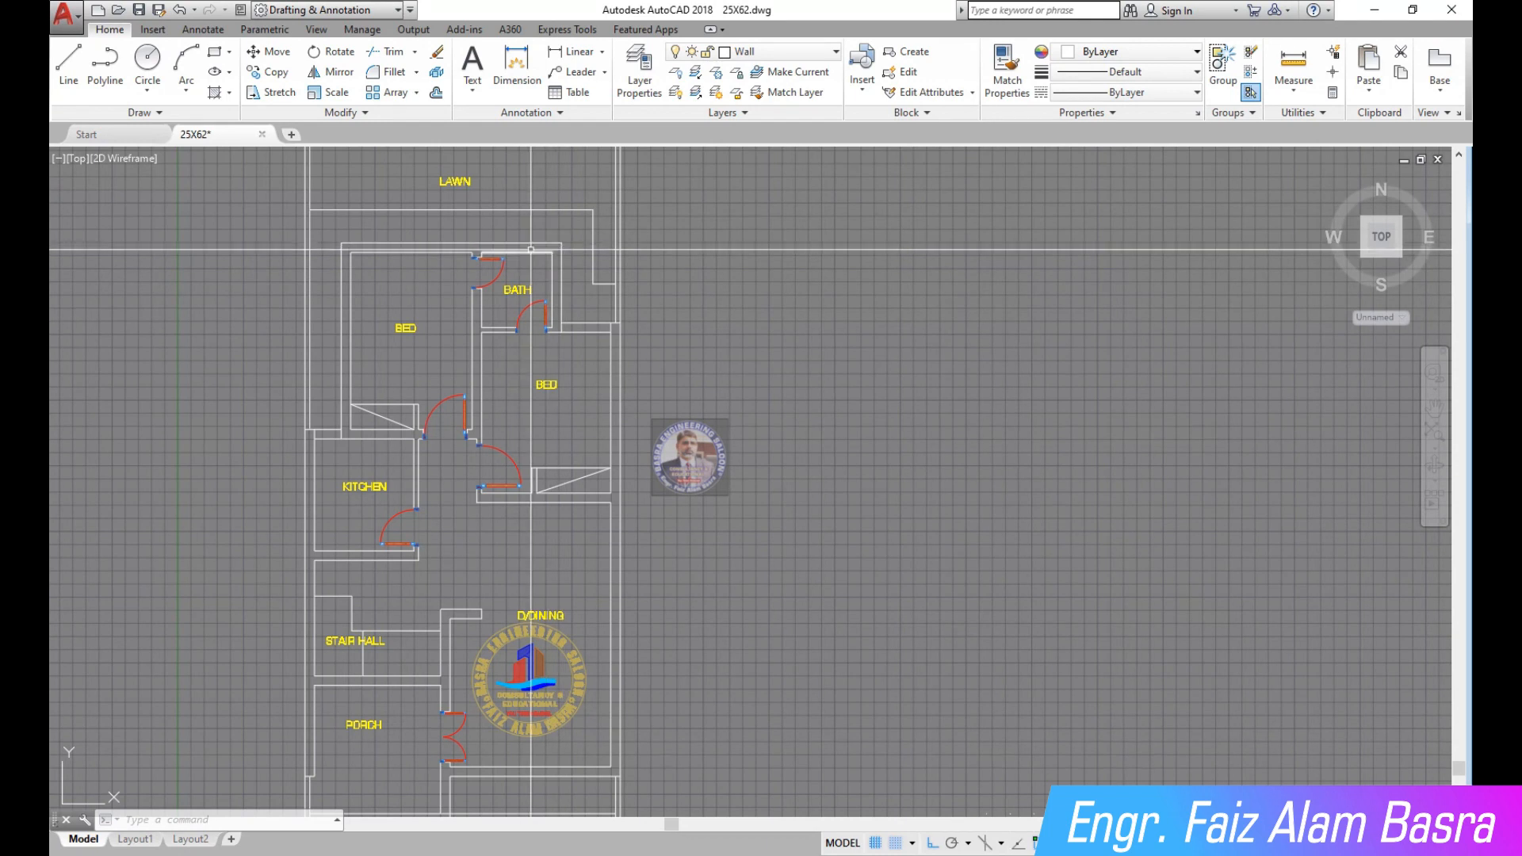
Copy the upper groups of horizontal and vertical window blocks from the library to beside the floor plan, turning Ortho off for placement.
{"action": "scroll", "coordinate": [474, 258], "scroll_direction": "down", "scroll_amount": 2}
{"action": "left_click", "coordinate": [277, 73]}
{"action": "scroll", "coordinate": [254, 367], "scroll_direction": "down", "scroll_amount": 4}
{"action": "middle_click_drag", "start_coordinate": [339, 398], "coordinate": [390, 397]}
{"action": "scroll", "coordinate": [622, 382], "scroll_direction": "down", "scroll_amount": 3}
{"action": "scroll", "coordinate": [1023, 371], "scroll_direction": "up", "scroll_amount": 3}
{"action": "scroll", "coordinate": [757, 428], "scroll_direction": "up", "scroll_amount": 4}
{"action": "scroll", "coordinate": [849, 555], "scroll_direction": "down", "scroll_amount": 2}
{"action": "scroll", "coordinate": [864, 428], "scroll_direction": "up", "scroll_amount": 2}
{"action": "left_click", "coordinate": [1194, 543]}
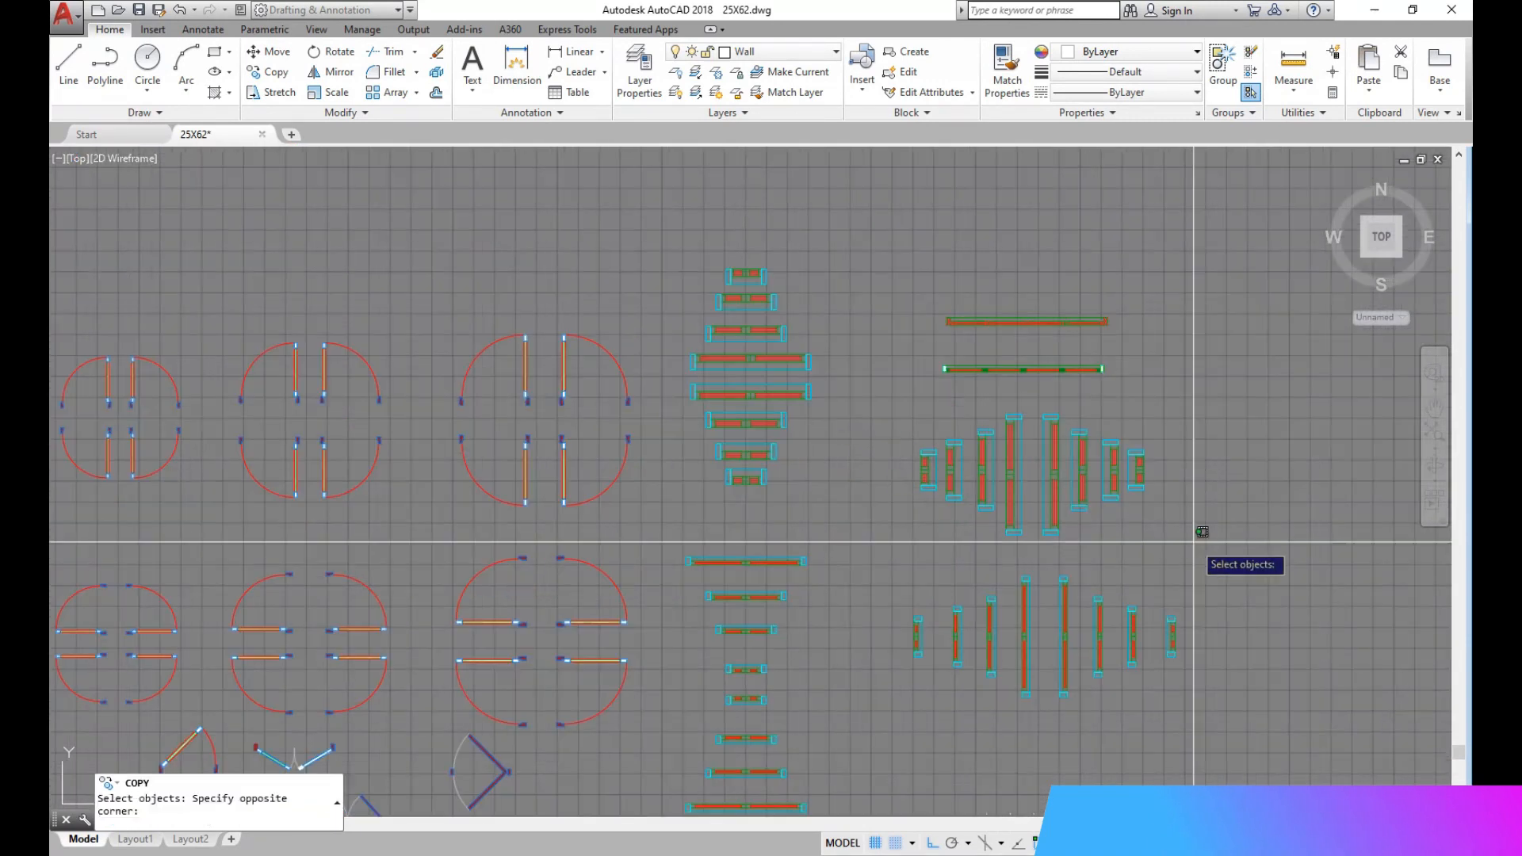
{"action": "left_click", "coordinate": [901, 404]}
{"action": "left_click", "coordinate": [846, 492]}
{"action": "left_click", "coordinate": [685, 216]}
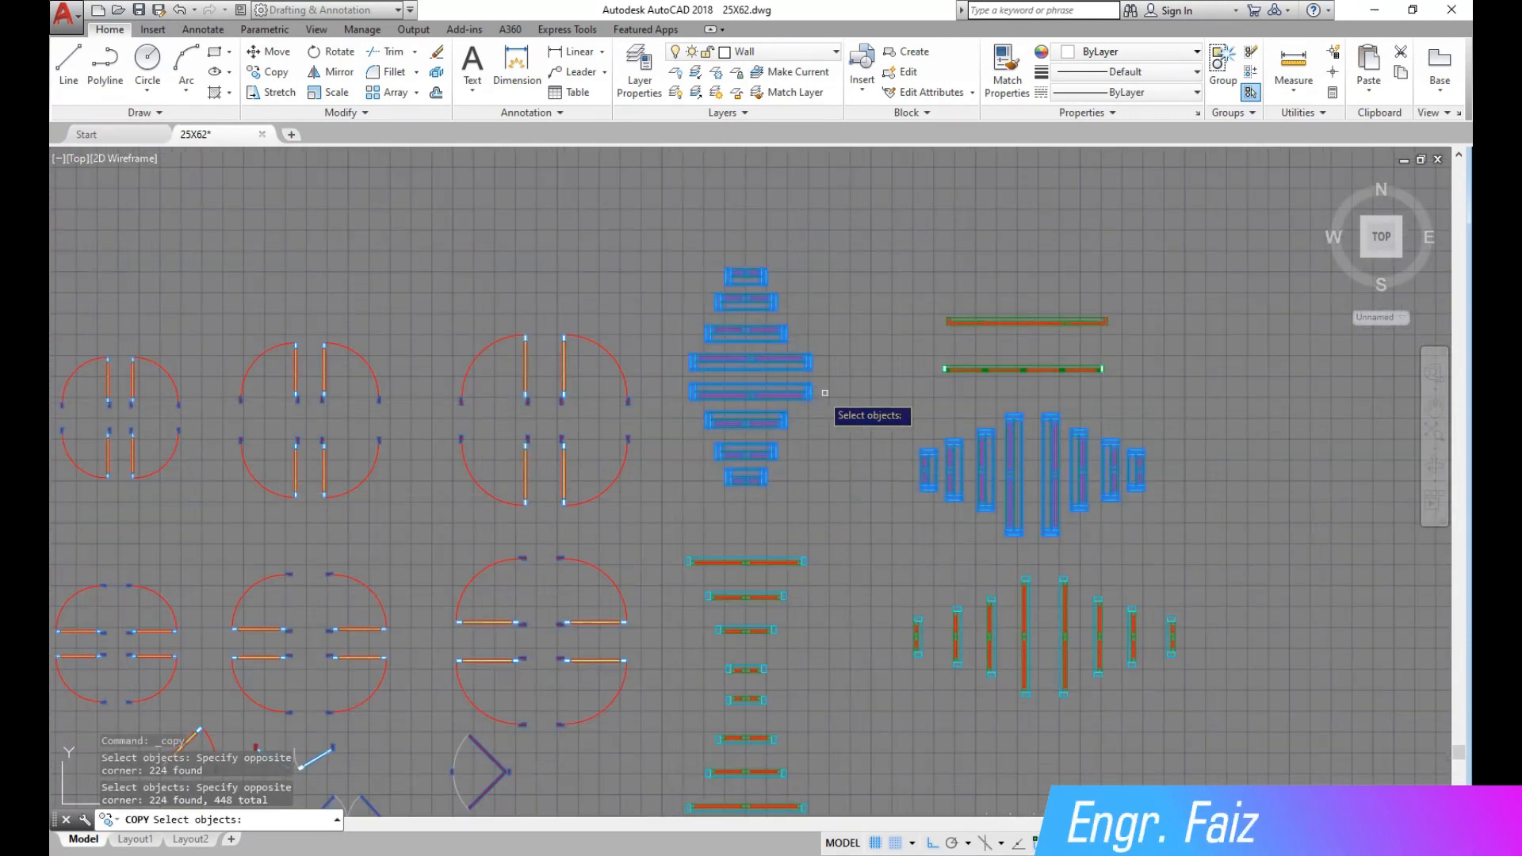
{"action": "key", "text": "Return"}
{"action": "left_click", "coordinate": [825, 389]}
{"action": "scroll", "coordinate": [825, 389], "scroll_direction": "down", "scroll_amount": 8}
{"action": "scroll", "coordinate": [330, 385], "scroll_direction": "up", "scroll_amount": 5}
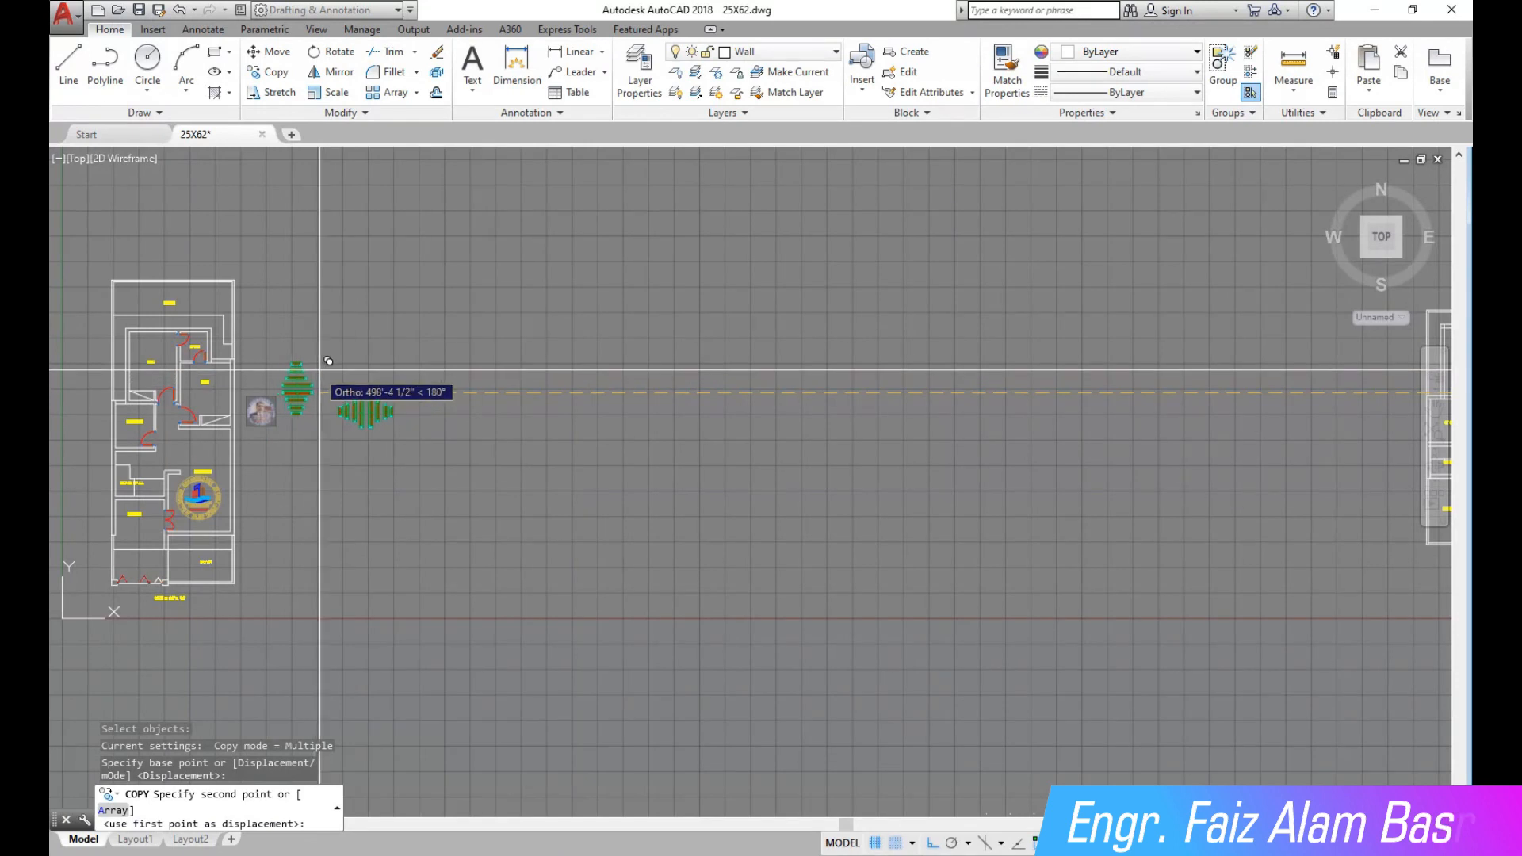
{"action": "left_click", "coordinate": [929, 843]}
{"action": "left_click", "coordinate": [296, 358]}
{"action": "right_click", "coordinate": [296, 359]}
{"action": "left_click", "coordinate": [343, 368]}
Copy the upper of the two longest horizontal windows by its lower edge midpoint into the upper wall of the bedroom beside the bath.
{"action": "scroll", "coordinate": [90, 365], "scroll_direction": "up", "scroll_amount": 1}
{"action": "scroll", "coordinate": [219, 370], "scroll_direction": "up", "scroll_amount": 3}
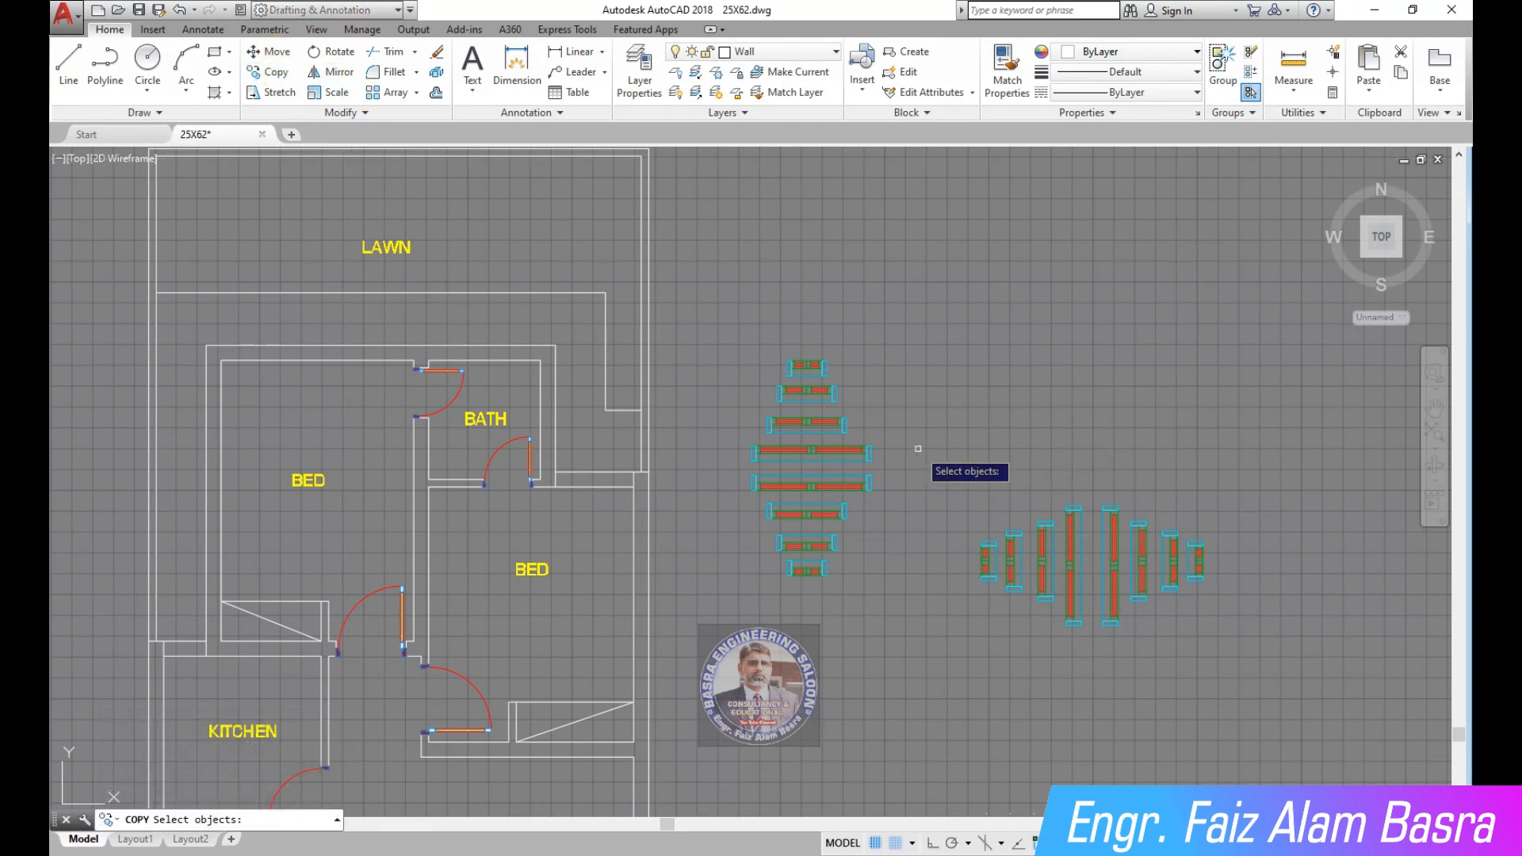
{"action": "scroll", "coordinate": [773, 460], "scroll_direction": "up", "scroll_amount": 2}
{"action": "left_click", "coordinate": [873, 463]}
{"action": "left_click", "coordinate": [756, 444]}
{"action": "key", "text": "Return"}
{"action": "left_click", "coordinate": [815, 454]}
{"action": "scroll", "coordinate": [844, 450], "scroll_direction": "down", "scroll_amount": 2}
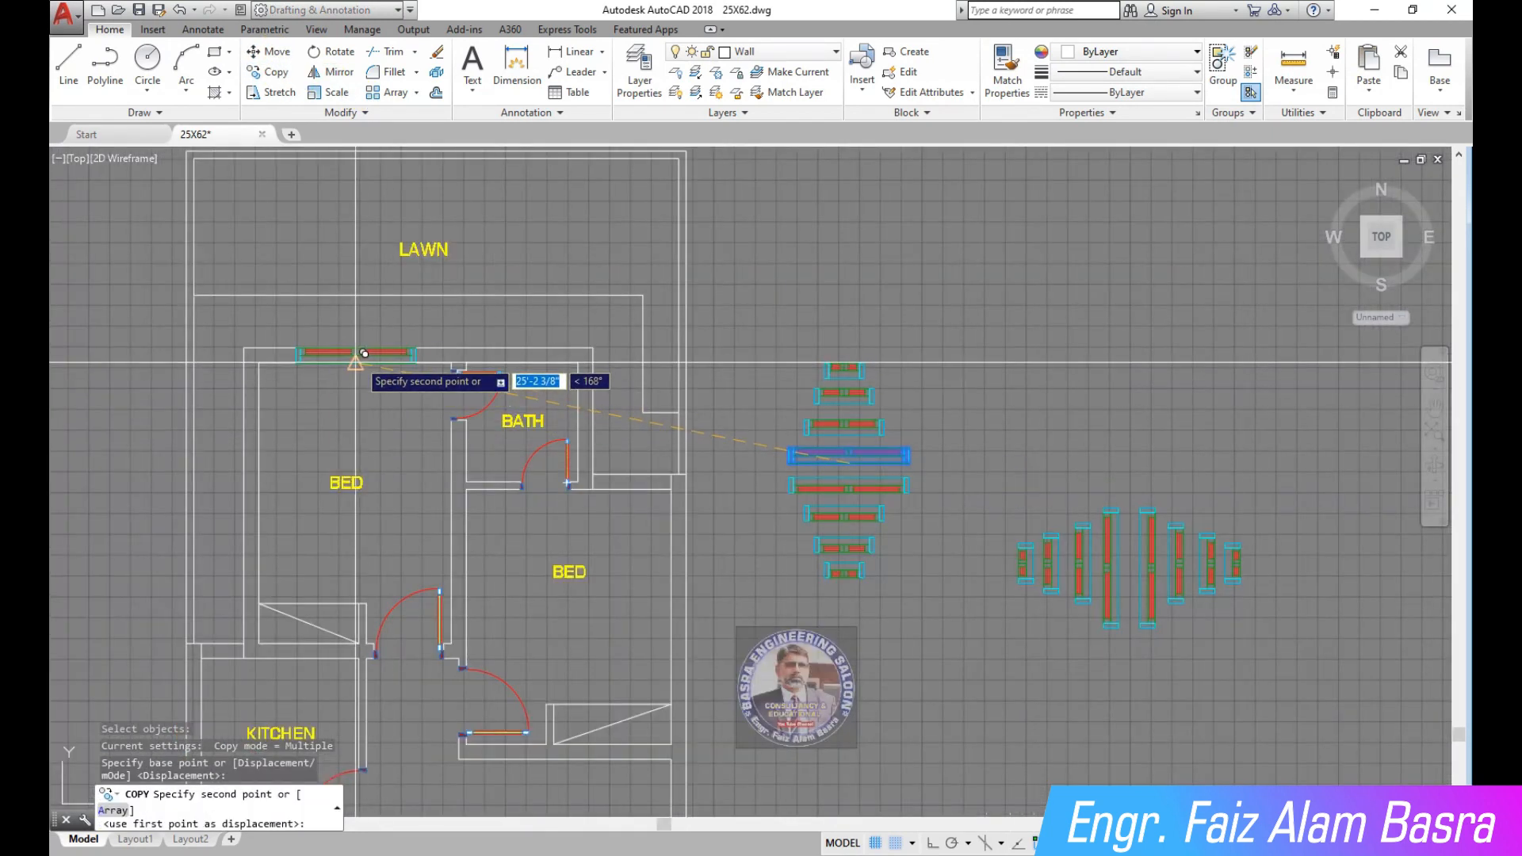
{"action": "left_click", "coordinate": [358, 353]}
{"action": "scroll", "coordinate": [412, 373], "scroll_direction": "down", "scroll_amount": 2}
{"action": "key", "text": "Escape"}
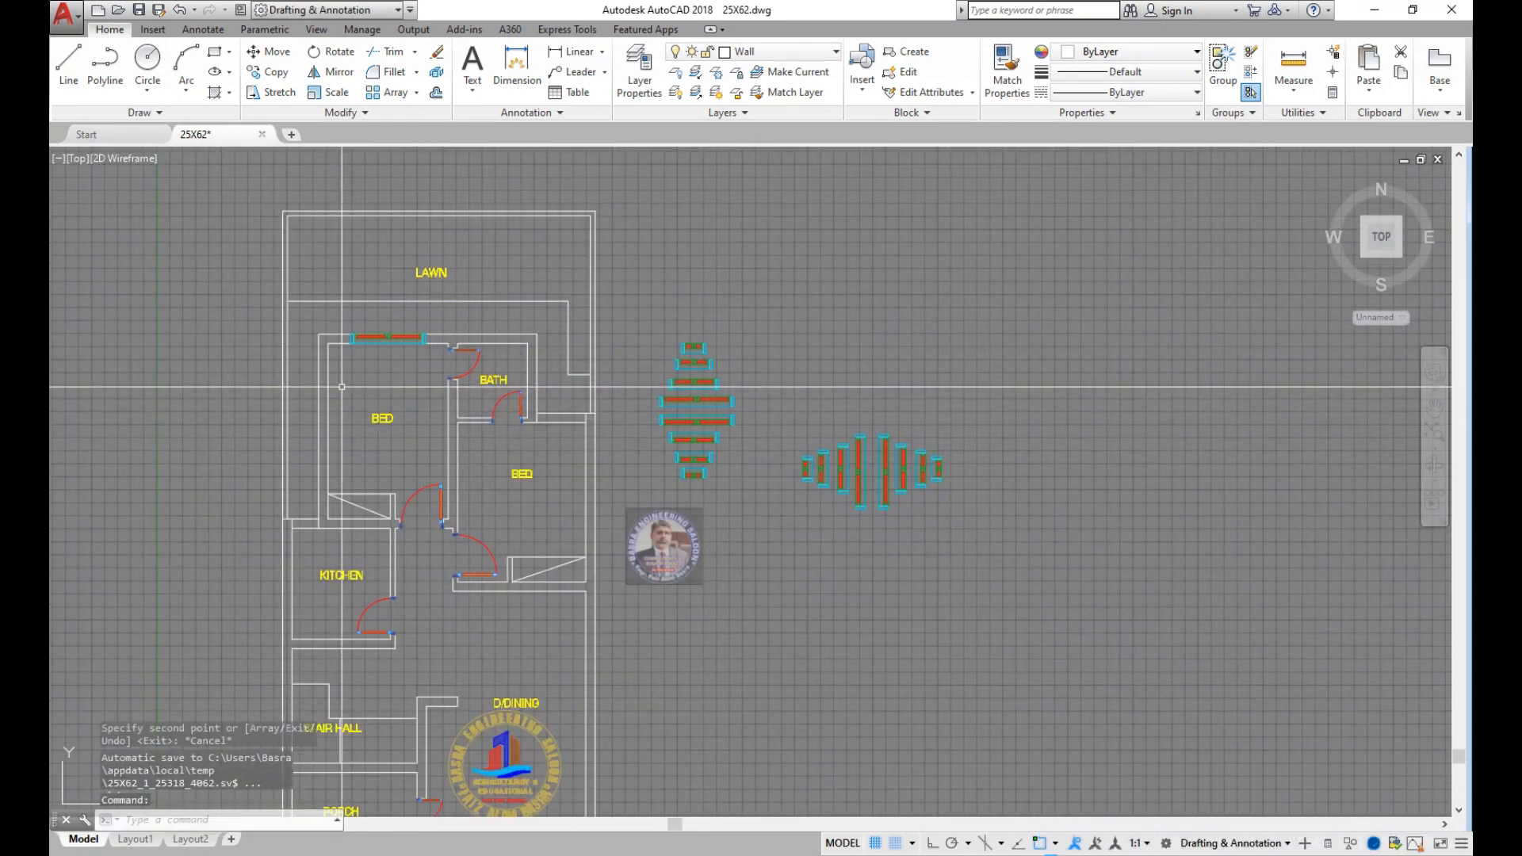
Copy the topmost, shortest horizontal window by its lower edge midpoint to the middle of the bath's upper wall.
{"action": "scroll", "coordinate": [353, 281], "scroll_direction": "up", "scroll_amount": 2}
{"action": "key", "text": "Return"}
{"action": "scroll", "coordinate": [855, 377], "scroll_direction": "up", "scroll_amount": 2}
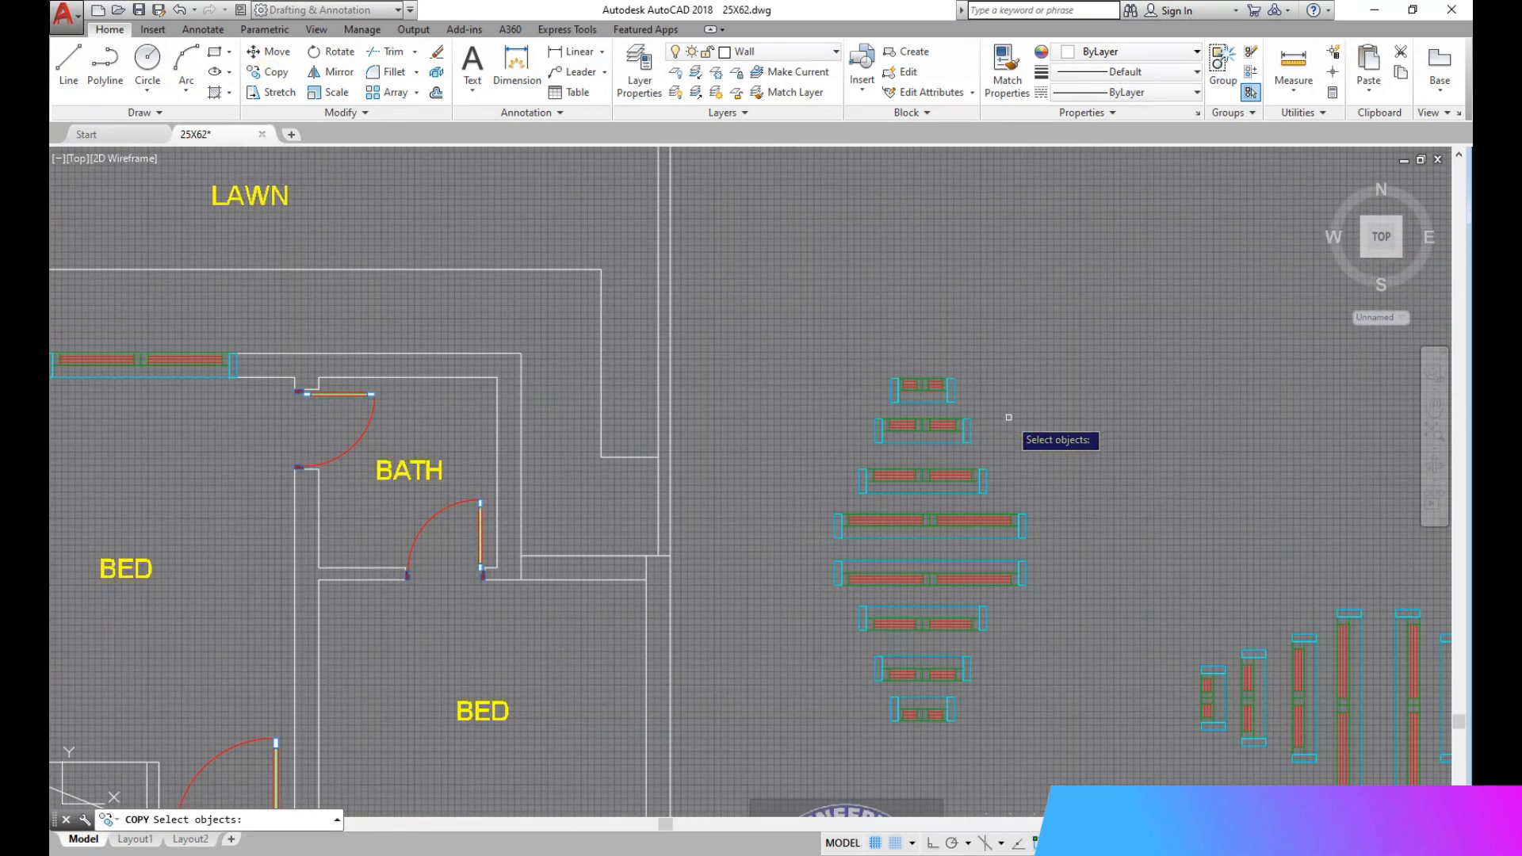
{"action": "key", "text": "Return"}
{"action": "left_click", "coordinate": [923, 402]}
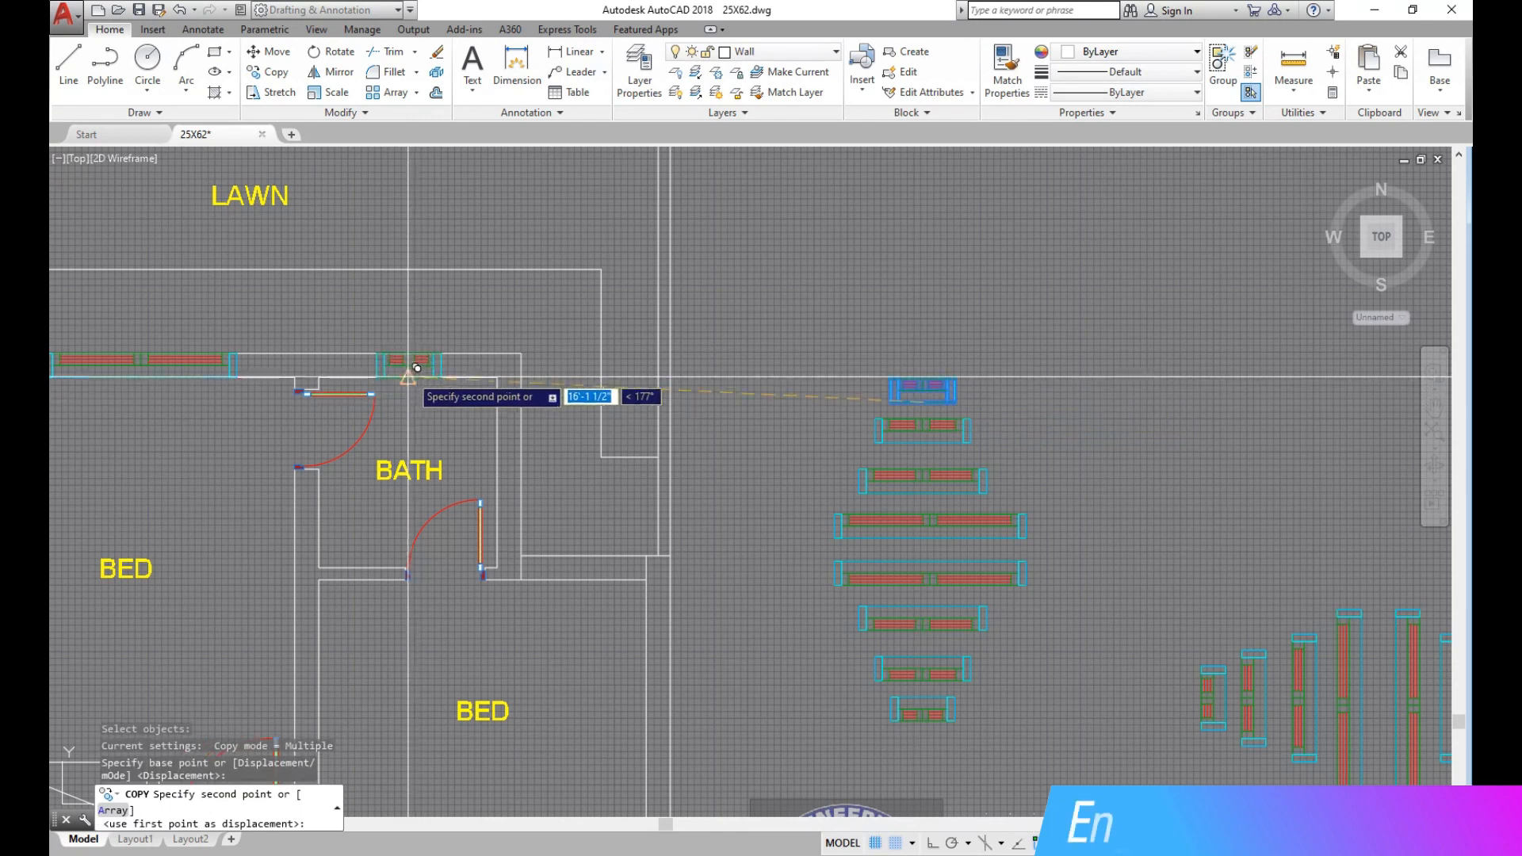
{"action": "scroll", "coordinate": [678, 292], "scroll_direction": "down", "scroll_amount": 2}
{"action": "key", "text": "Escape"}
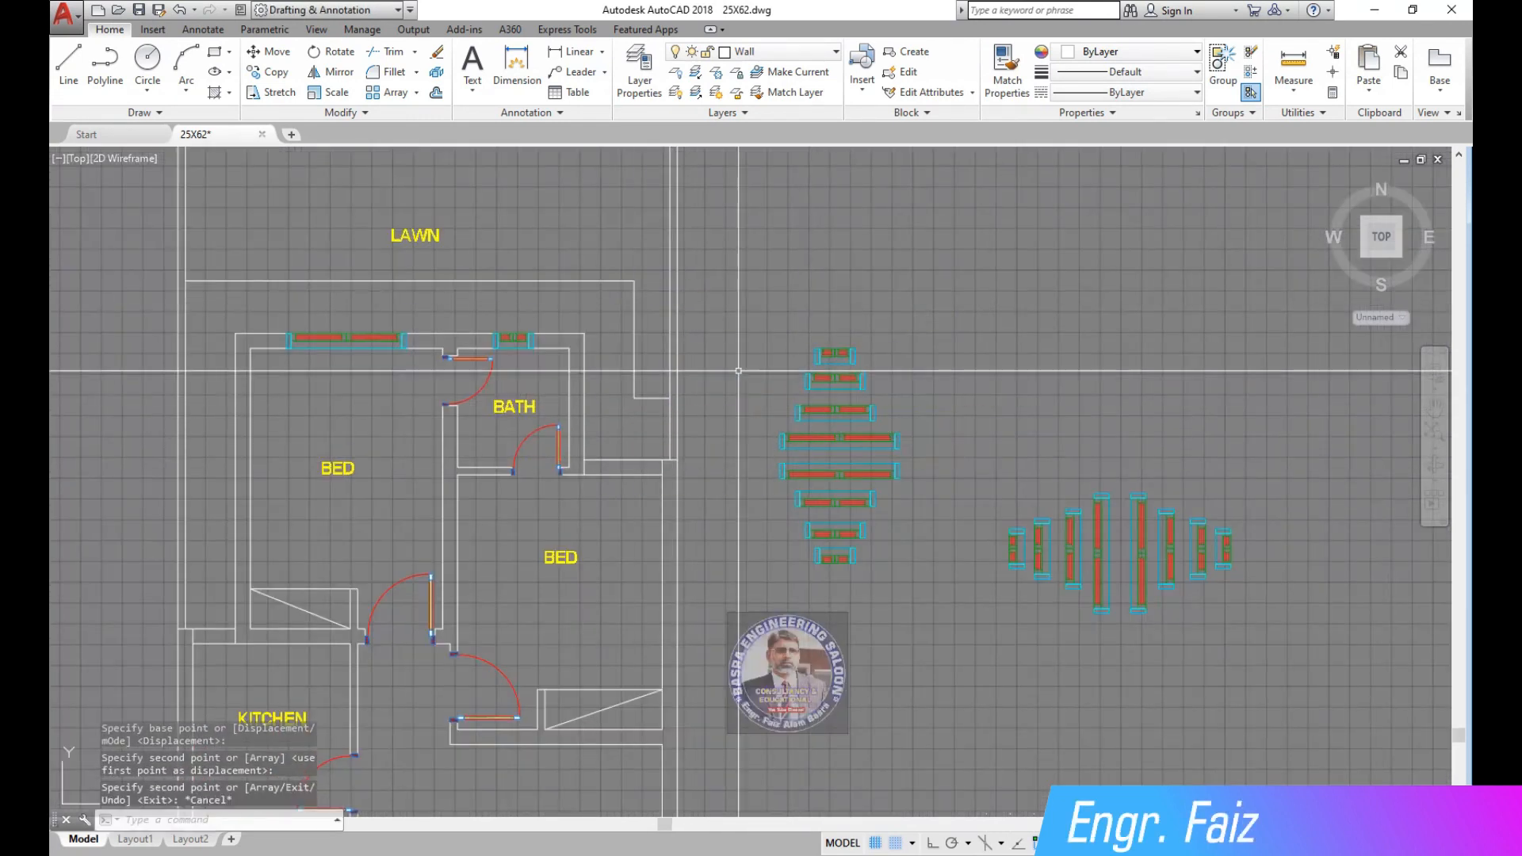
Copy the third horizontal window by its lower-left corner into the upper wall of the bedroom below the bath, starting at the wall corner.
{"action": "left_click", "coordinate": [304, 74]}
{"action": "scroll", "coordinate": [841, 396], "scroll_direction": "up", "scroll_amount": 4}
{"action": "left_click", "coordinate": [938, 374]}
{"action": "left_click", "coordinate": [983, 408]}
{"action": "left_click", "coordinate": [972, 469]}
{"action": "left_click", "coordinate": [727, 403]}
{"action": "key", "text": "Return"}
{"action": "left_click", "coordinate": [740, 458]}
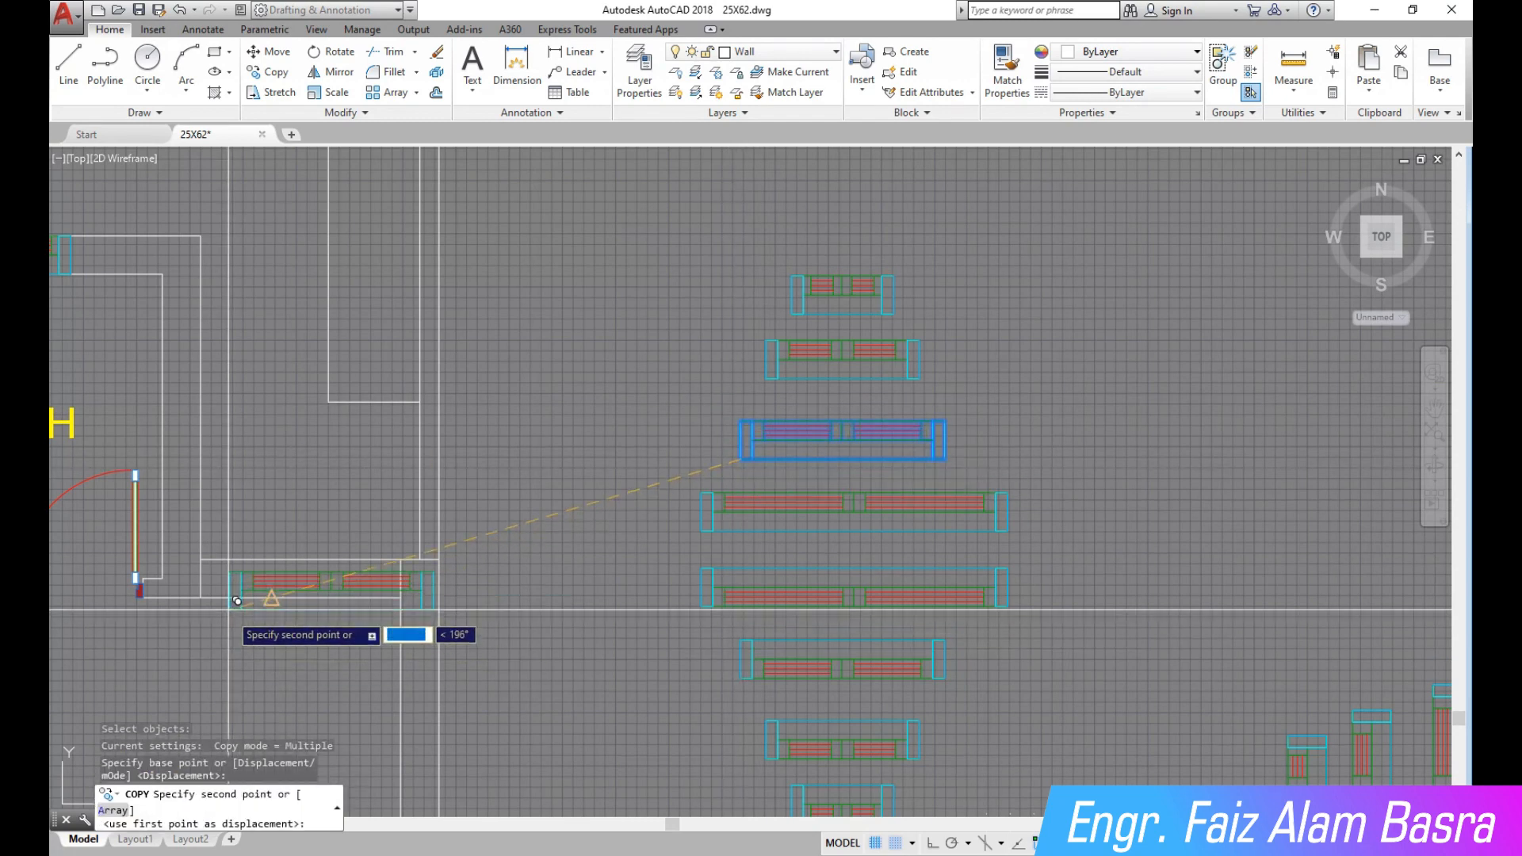
{"action": "left_click", "coordinate": [201, 598]}
{"action": "right_click", "coordinate": [246, 620]}
{"action": "left_click", "coordinate": [354, 374]}
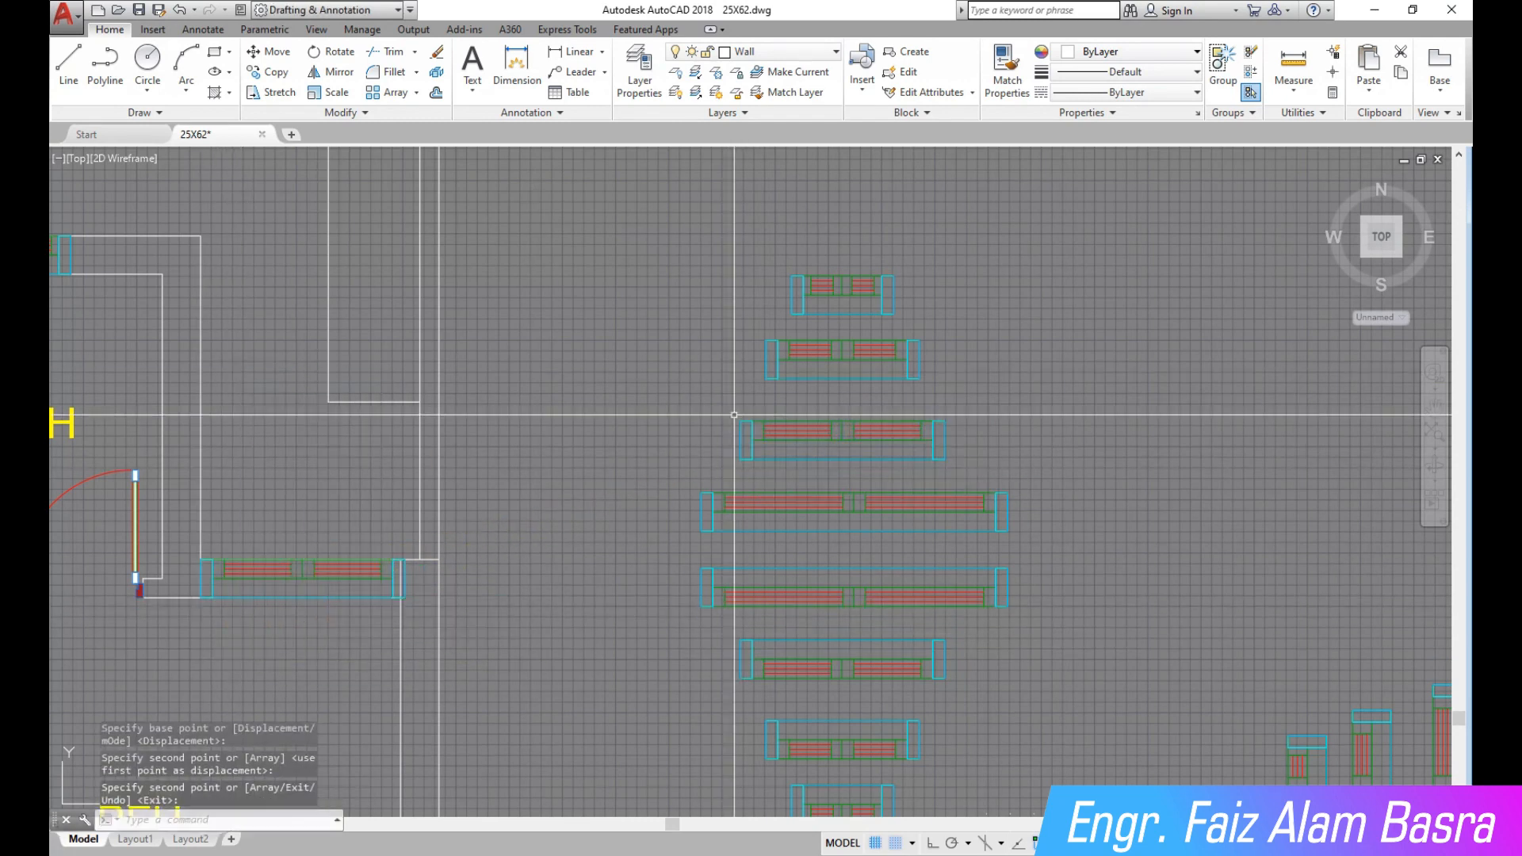
Copy the topmost, shortest horizontal window by its lower-left corner to the kitchen's upper-left inner corner, within the upper wall.
{"action": "scroll", "coordinate": [819, 424], "scroll_direction": "down", "scroll_amount": 2}
{"action": "key", "text": "Return"}
{"action": "scroll", "coordinate": [849, 380], "scroll_direction": "up", "scroll_amount": 5}
{"action": "left_click", "coordinate": [867, 435]}
{"action": "left_click", "coordinate": [628, 317]}
{"action": "key", "text": "Return"}
{"action": "left_click", "coordinate": [690, 427]}
{"action": "scroll", "coordinate": [1031, 397], "scroll_direction": "down", "scroll_amount": 5}
{"action": "scroll", "coordinate": [557, 601], "scroll_direction": "up", "scroll_amount": 5}
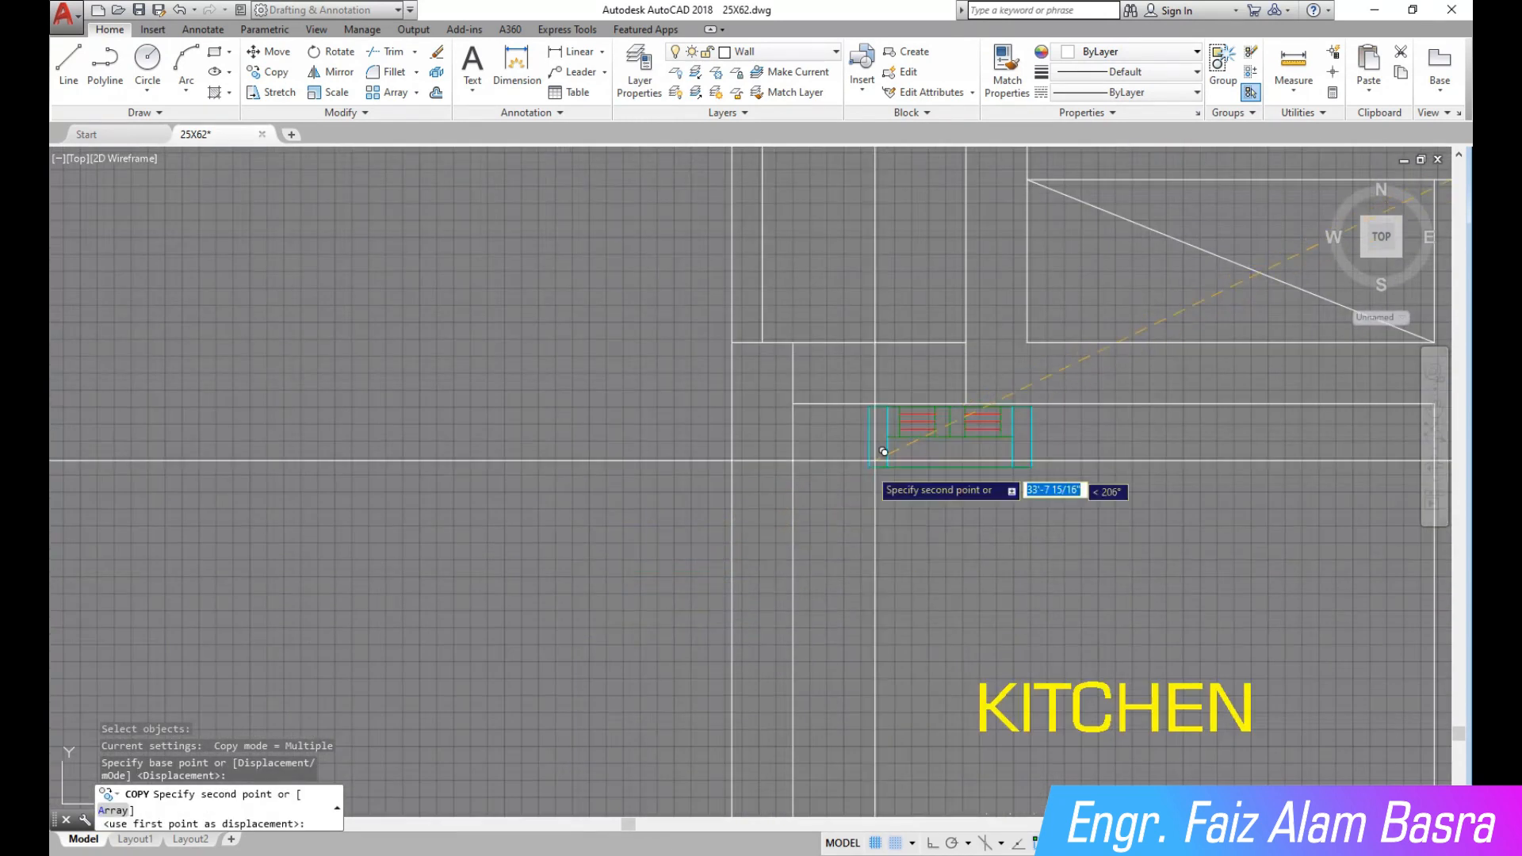
{"action": "left_click", "coordinate": [794, 401]}
{"action": "scroll", "coordinate": [312, 492], "scroll_direction": "down", "scroll_amount": 4}
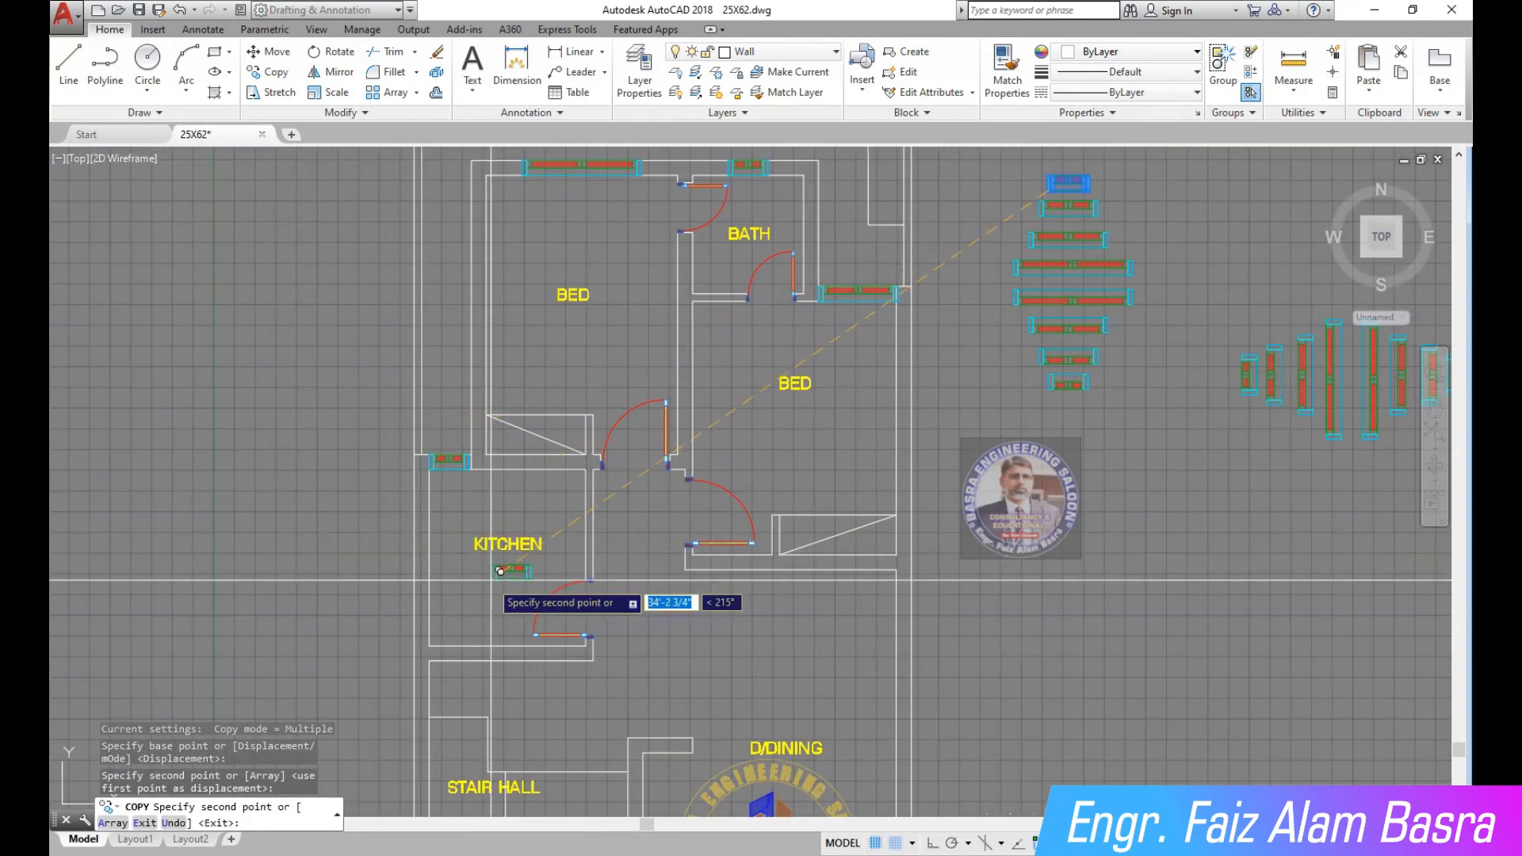
{"action": "key", "text": "Escape"}
Copy the lower of the two longest horizontal windows by its upper edge midpoint onto the front lawn's boundary wall.
{"action": "scroll", "coordinate": [682, 611], "scroll_direction": "down", "scroll_amount": 2}
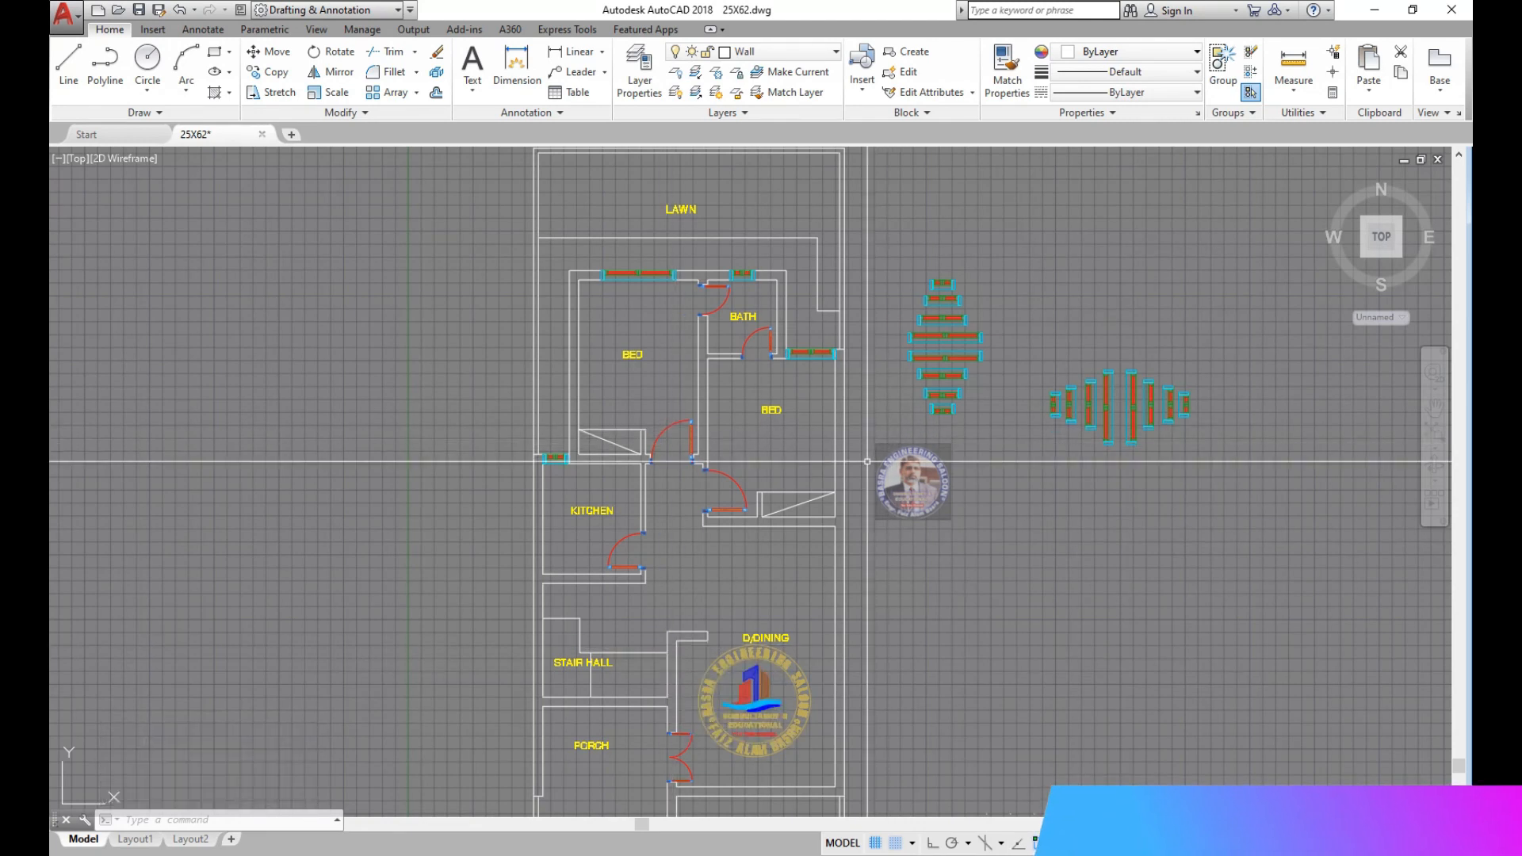
{"action": "scroll", "coordinate": [748, 302], "scroll_direction": "up", "scroll_amount": 5}
{"action": "scroll", "coordinate": [622, 315], "scroll_direction": "down", "scroll_amount": 4}
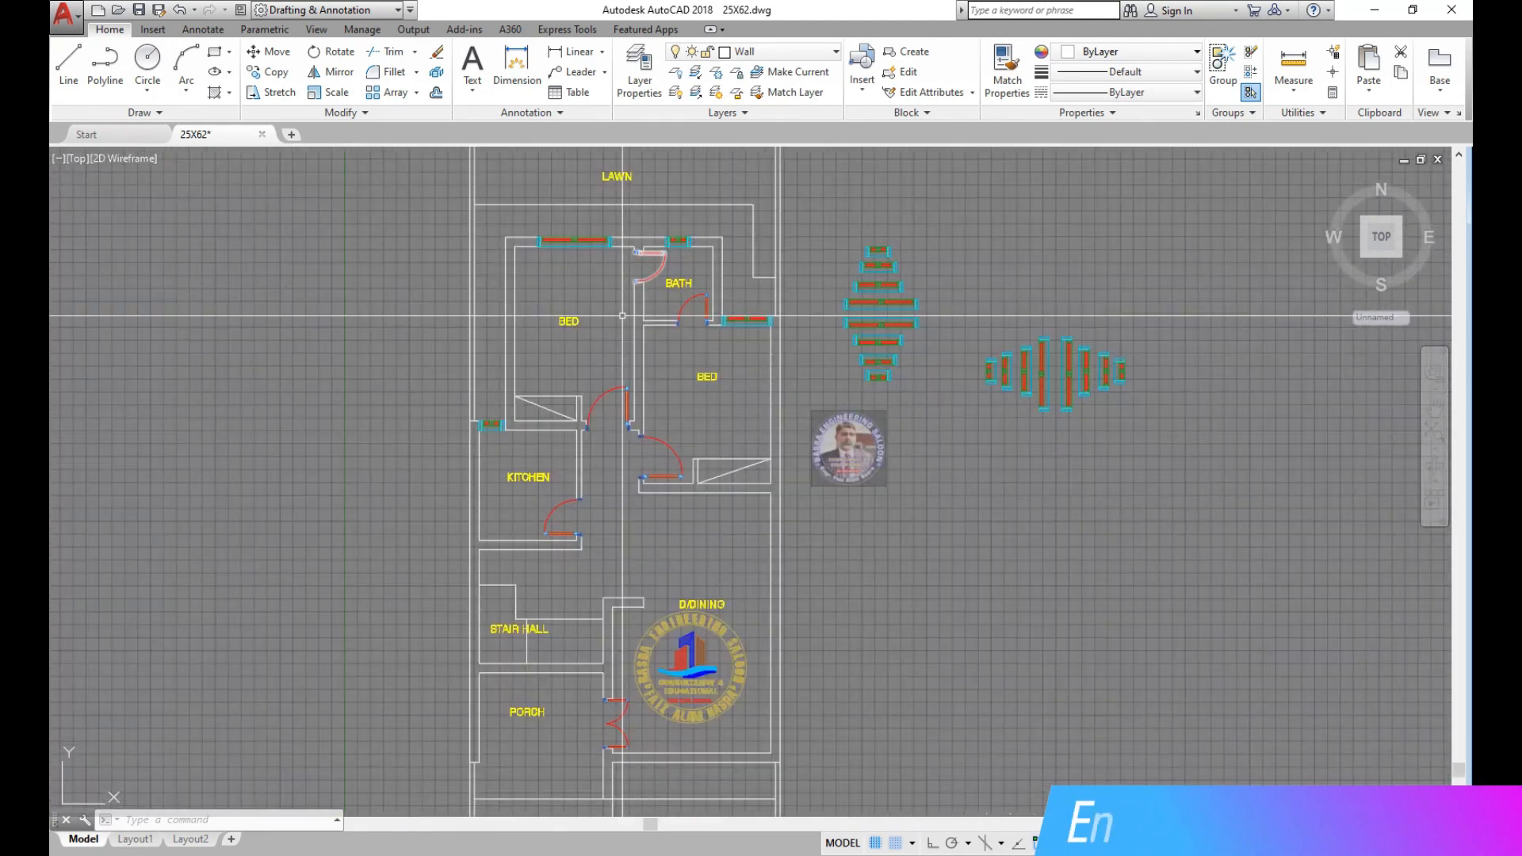
{"action": "scroll", "coordinate": [555, 659], "scroll_direction": "up", "scroll_amount": 2}
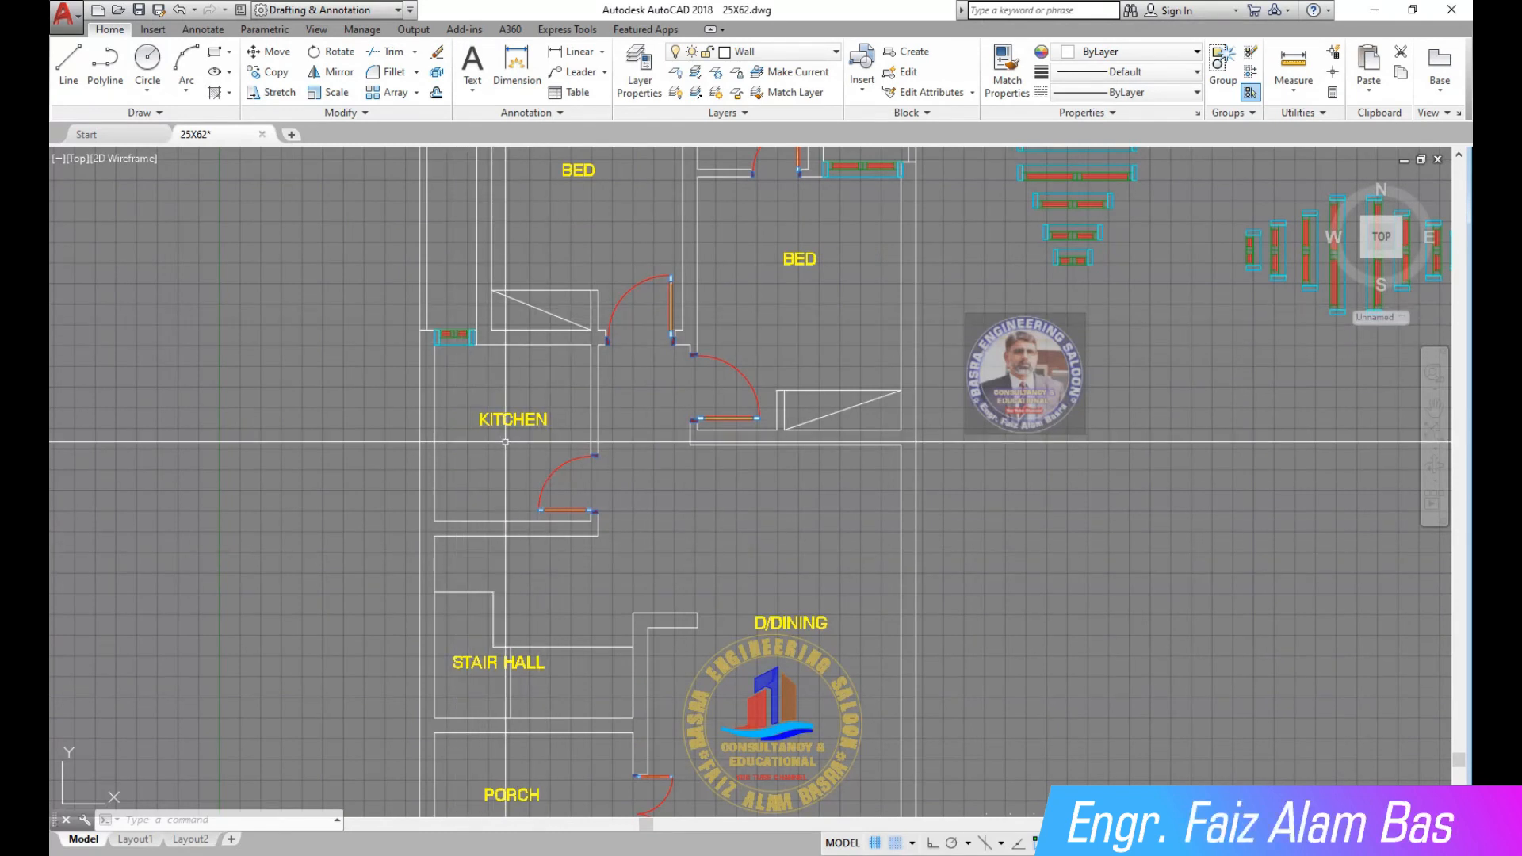
{"action": "scroll", "coordinate": [505, 441], "scroll_direction": "down", "scroll_amount": 2}
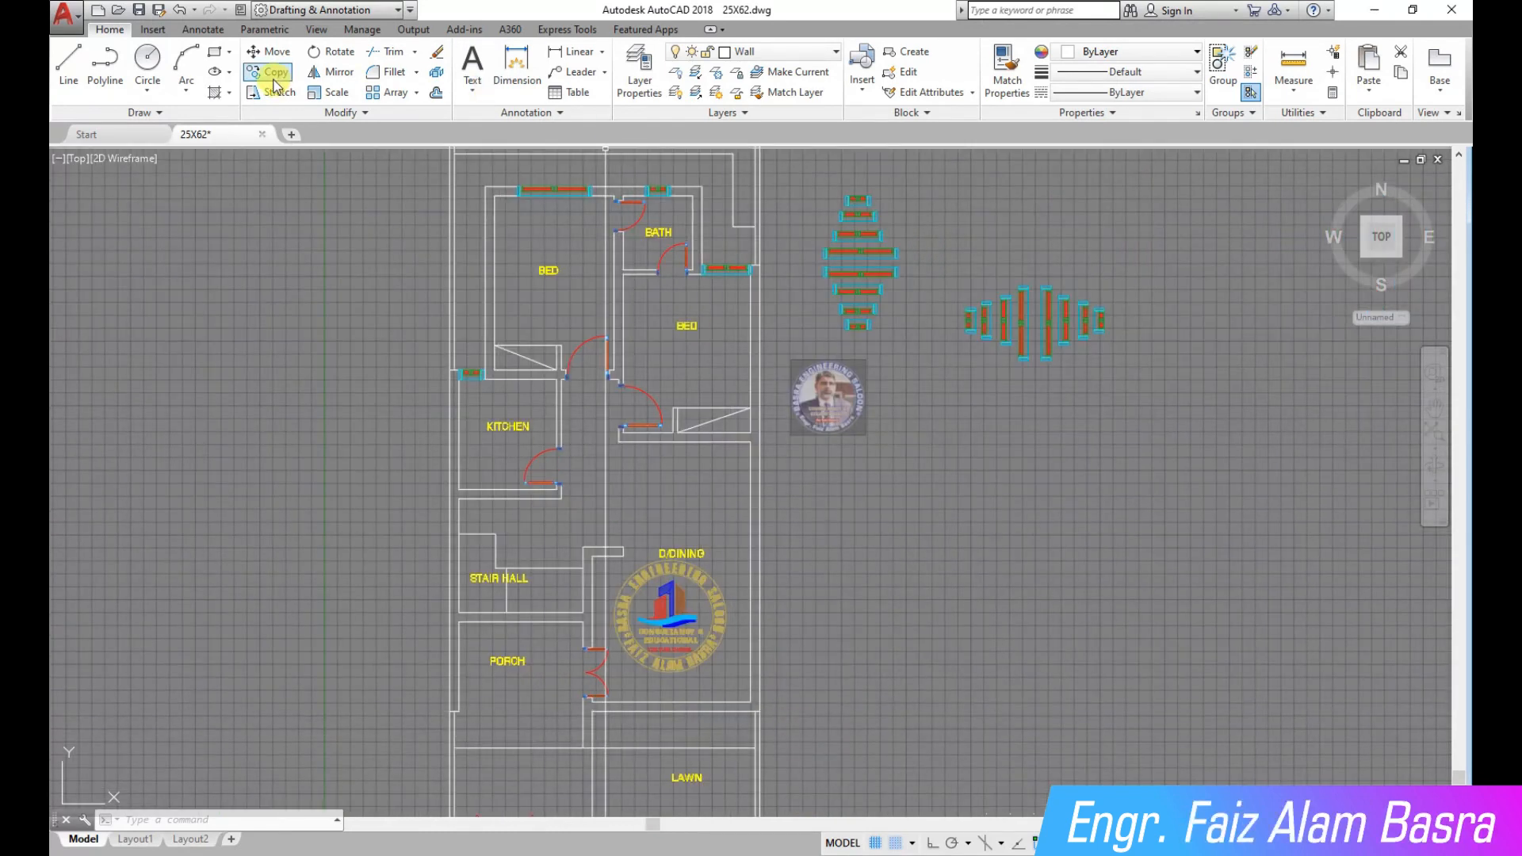
{"action": "scroll", "coordinate": [912, 212], "scroll_direction": "up", "scroll_amount": 3}
{"action": "left_click", "coordinate": [887, 491]}
{"action": "left_click", "coordinate": [632, 415]}
{"action": "key", "text": "Return"}
{"action": "left_click", "coordinate": [699, 441]}
{"action": "scroll", "coordinate": [714, 428], "scroll_direction": "down", "scroll_amount": 4}
{"action": "scroll", "coordinate": [714, 420], "scroll_direction": "up", "scroll_amount": 5}
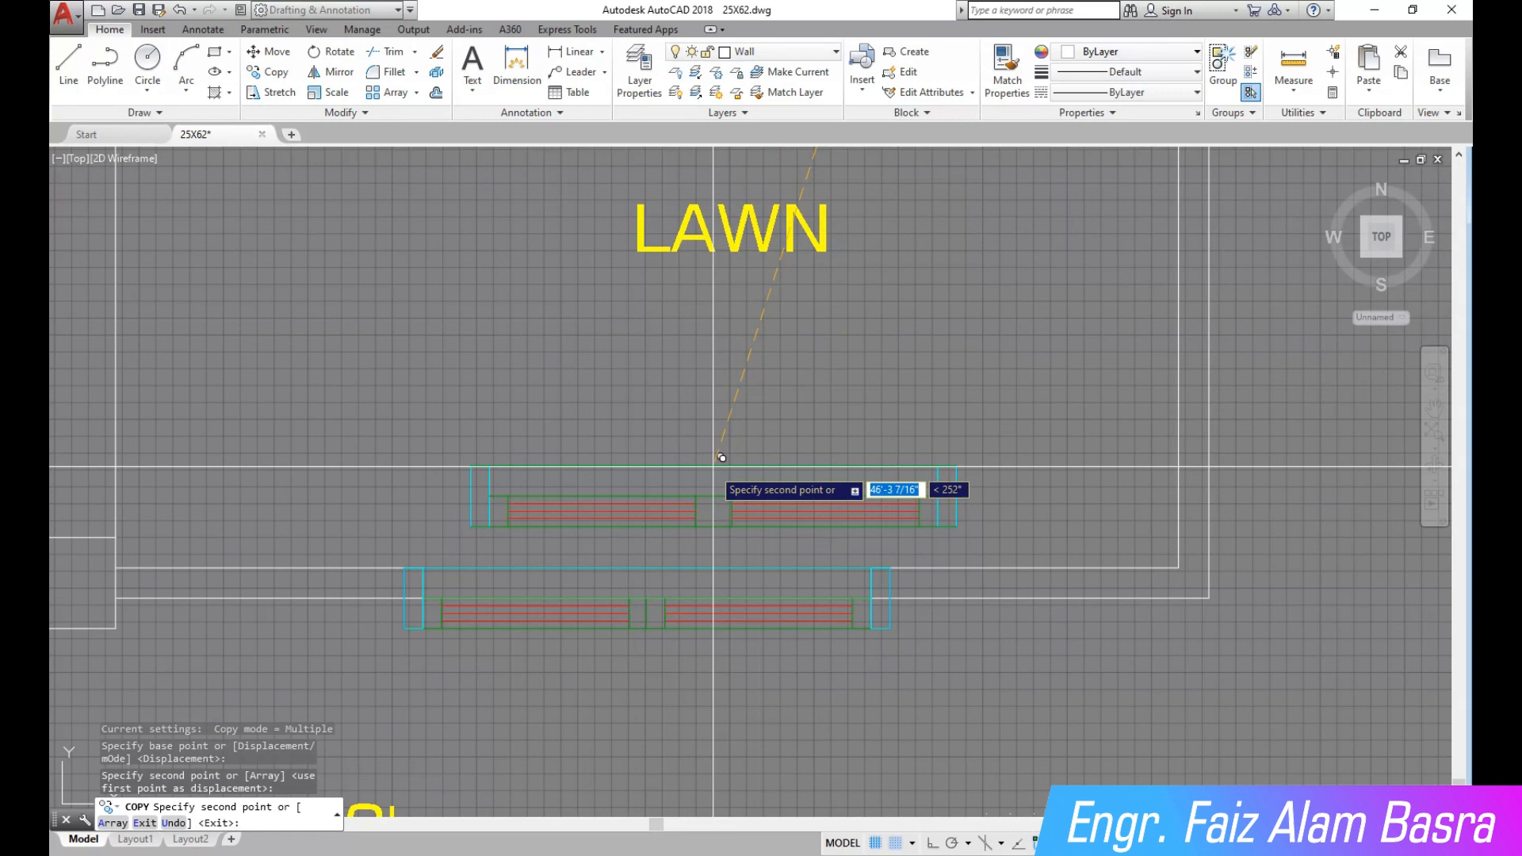
Place another copy of the long window at the middle of the wall between D/DINING and the front lawn.
{"action": "scroll", "coordinate": [721, 460], "scroll_direction": "down", "scroll_amount": 4}
{"action": "scroll", "coordinate": [718, 336], "scroll_direction": "up", "scroll_amount": 5}
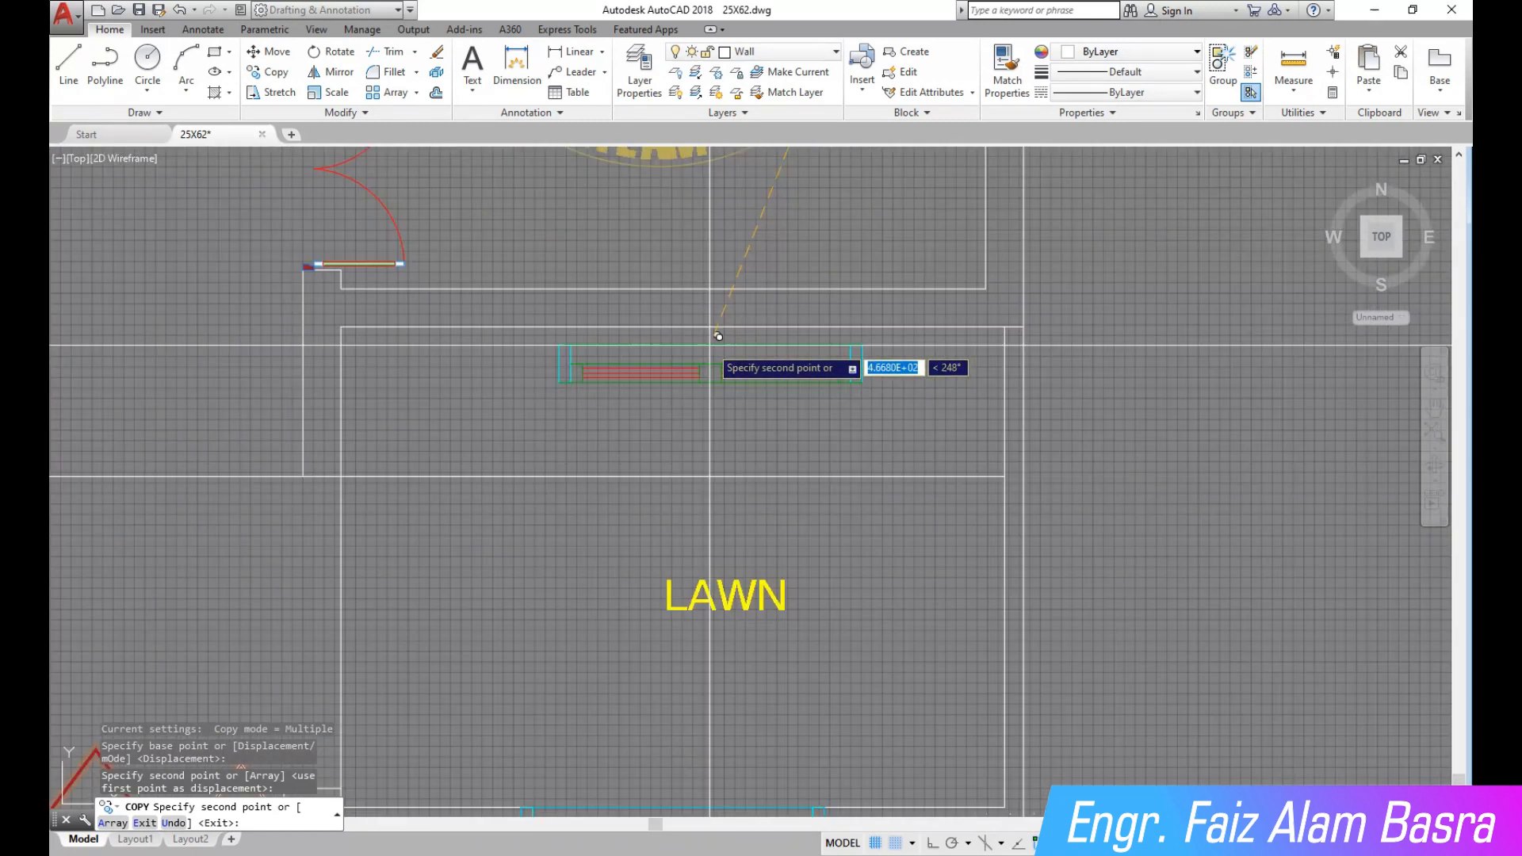
{"action": "left_click", "coordinate": [671, 288]}
{"action": "key", "text": "Return"}
{"action": "scroll", "coordinate": [709, 353], "scroll_direction": "down", "scroll_amount": 3}
{"action": "scroll", "coordinate": [668, 448], "scroll_direction": "up", "scroll_amount": 2}
Erase the window copy placed on the front lawn's boundary wall.
{"action": "left_click", "coordinate": [639, 459]}
{"action": "left_click", "coordinate": [883, 544]}
{"action": "key", "text": "Escape"}
{"action": "left_click", "coordinate": [609, 460]}
{"action": "left_click", "coordinate": [883, 542]}
{"action": "key", "text": "Delete"}
{"action": "scroll", "coordinate": [876, 527], "scroll_direction": "down", "scroll_amount": 3}
{"action": "scroll", "coordinate": [730, 535], "scroll_direction": "up", "scroll_amount": 3}
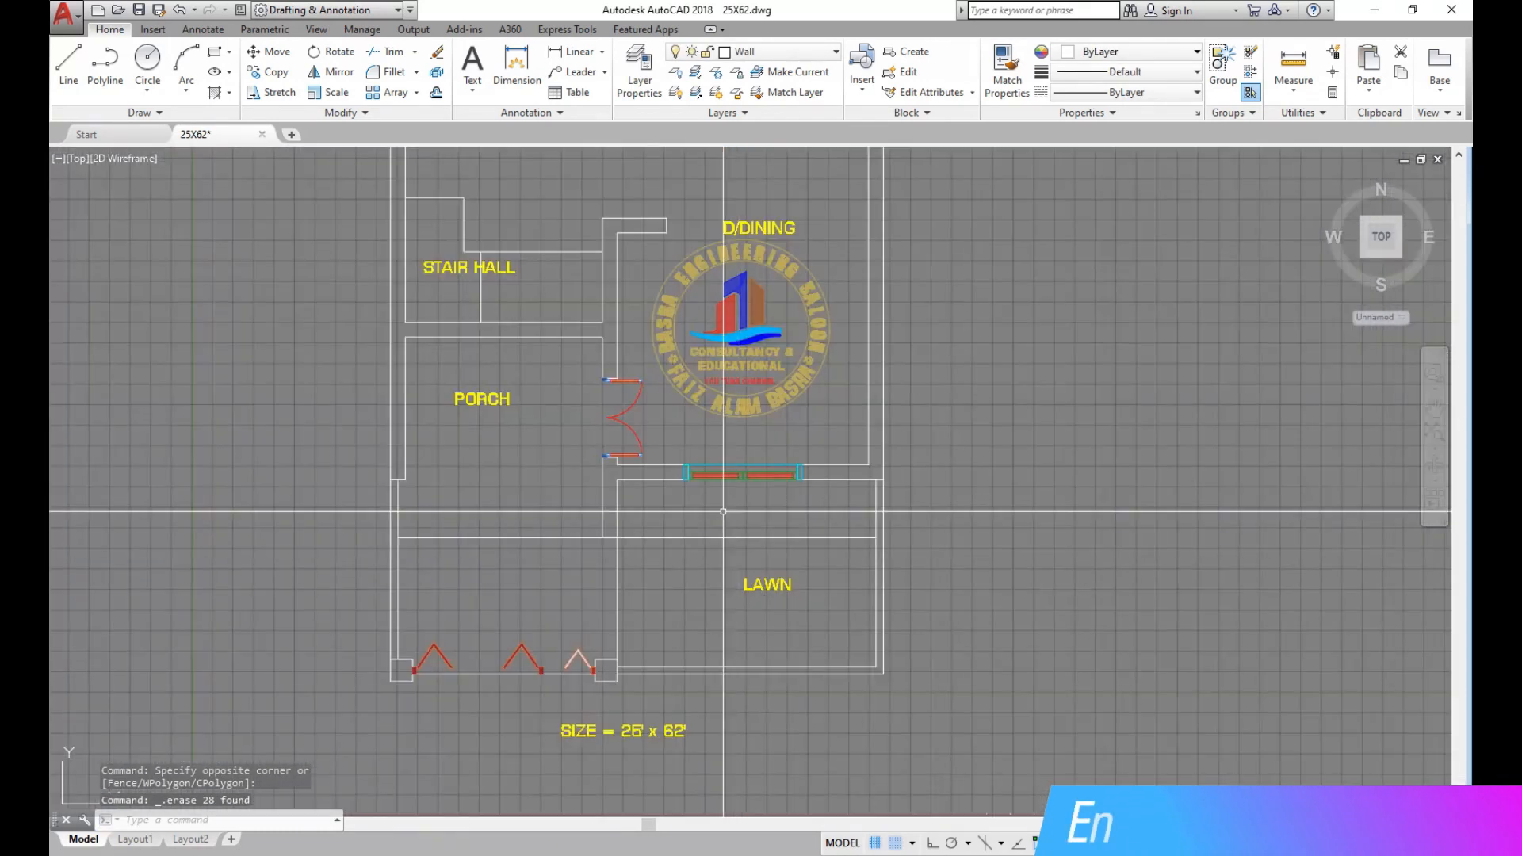
{"action": "scroll", "coordinate": [726, 476], "scroll_direction": "up", "scroll_amount": 2}
{"action": "scroll", "coordinate": [745, 521], "scroll_direction": "down", "scroll_amount": 4}
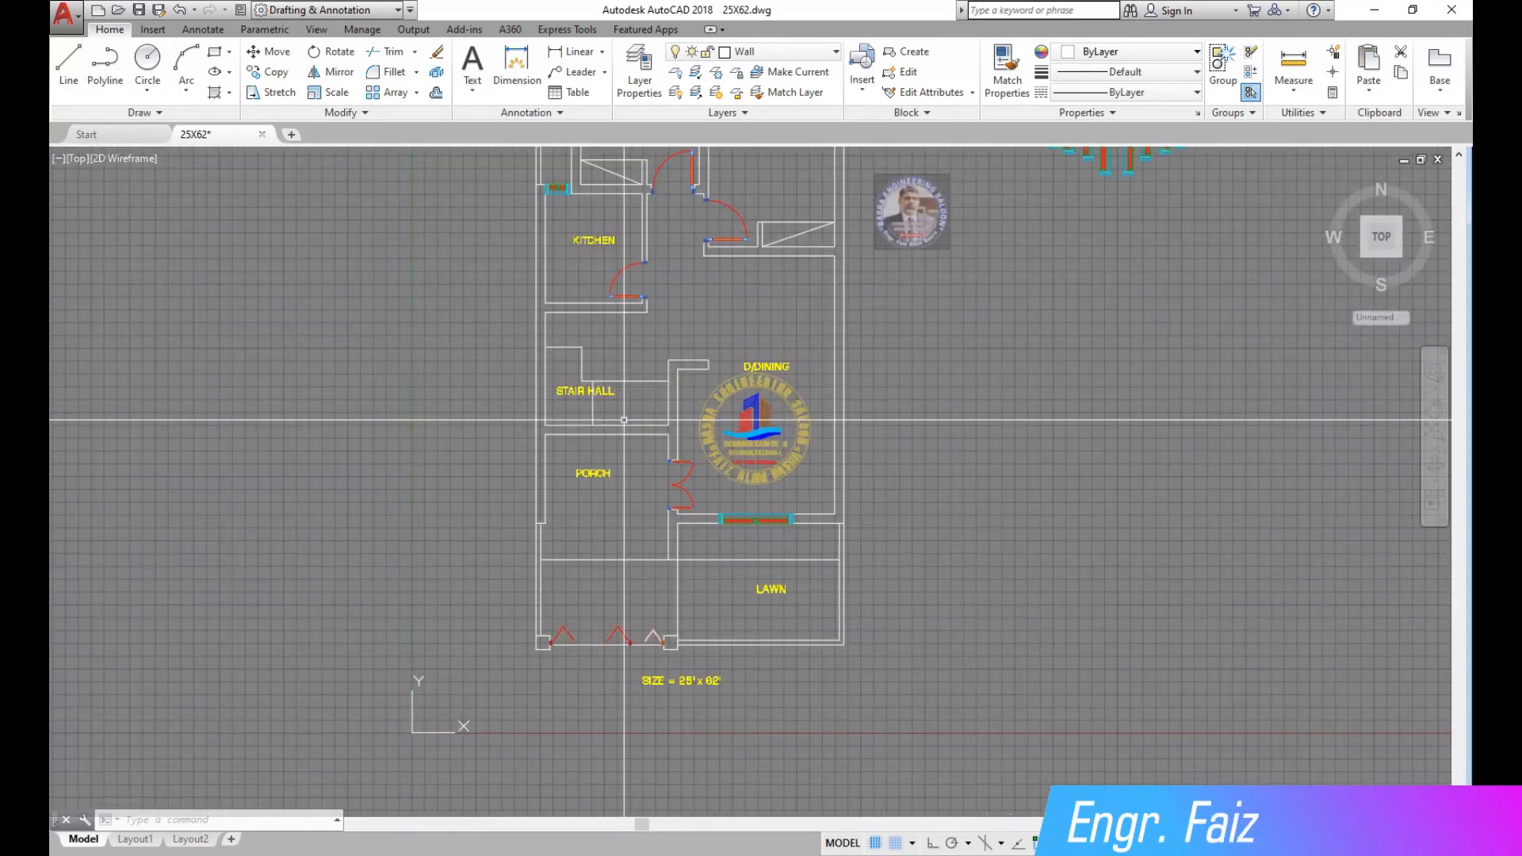
Copy the library window just below the two longest horizontal ones by its upper edge midpoint to the middle of the stair hall–porch wall's upper line.
{"action": "scroll", "coordinate": [624, 420], "scroll_direction": "up", "scroll_amount": 2}
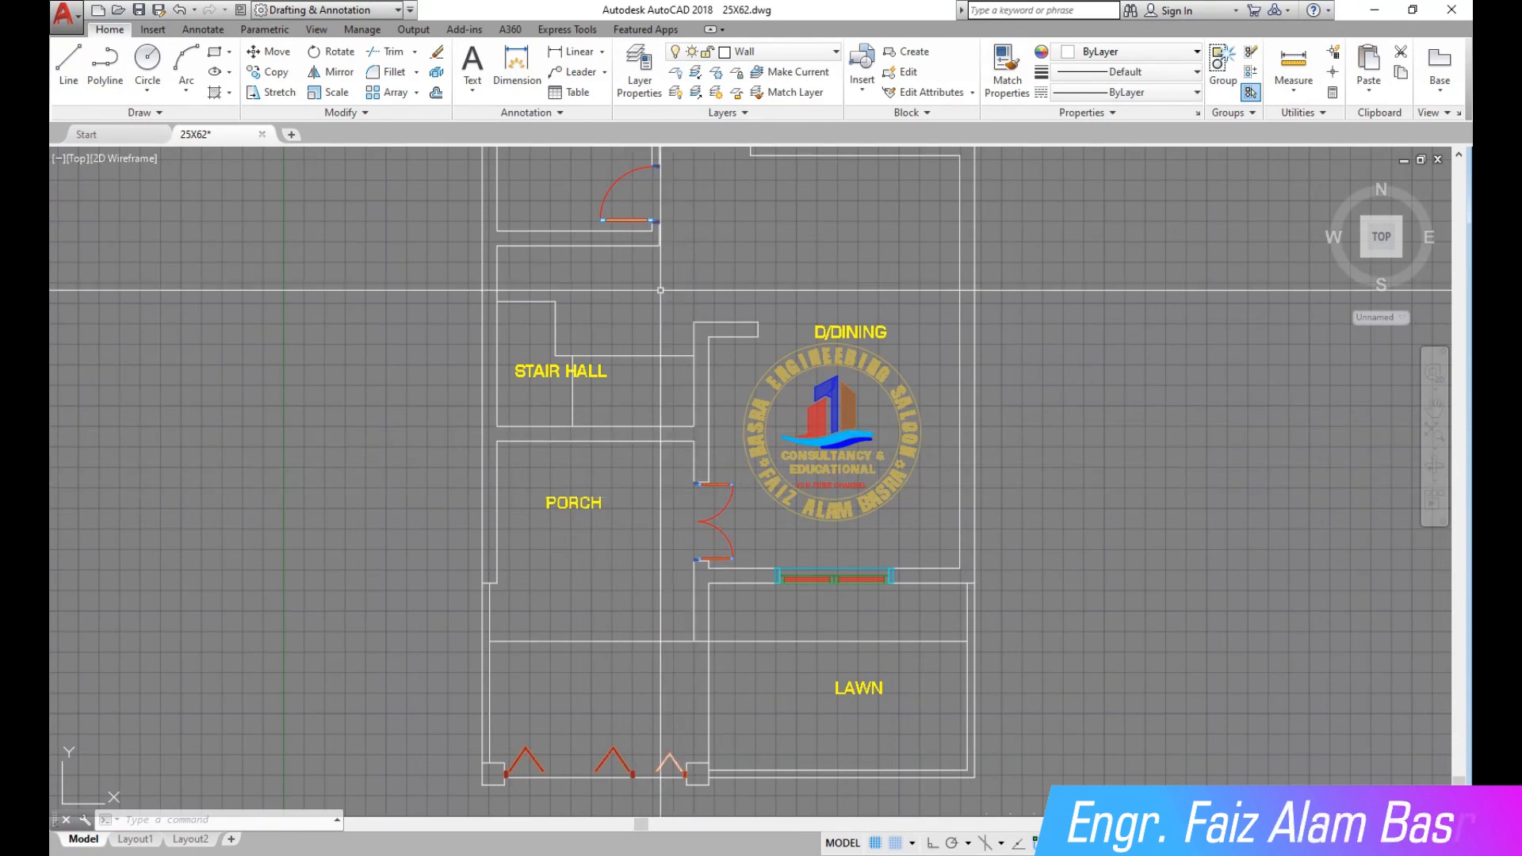
{"action": "left_click", "coordinate": [287, 77]}
{"action": "scroll", "coordinate": [534, 526], "scroll_direction": "down", "scroll_amount": 3}
{"action": "scroll", "coordinate": [781, 401], "scroll_direction": "down", "scroll_amount": 3}
{"action": "scroll", "coordinate": [709, 385], "scroll_direction": "up", "scroll_amount": 8}
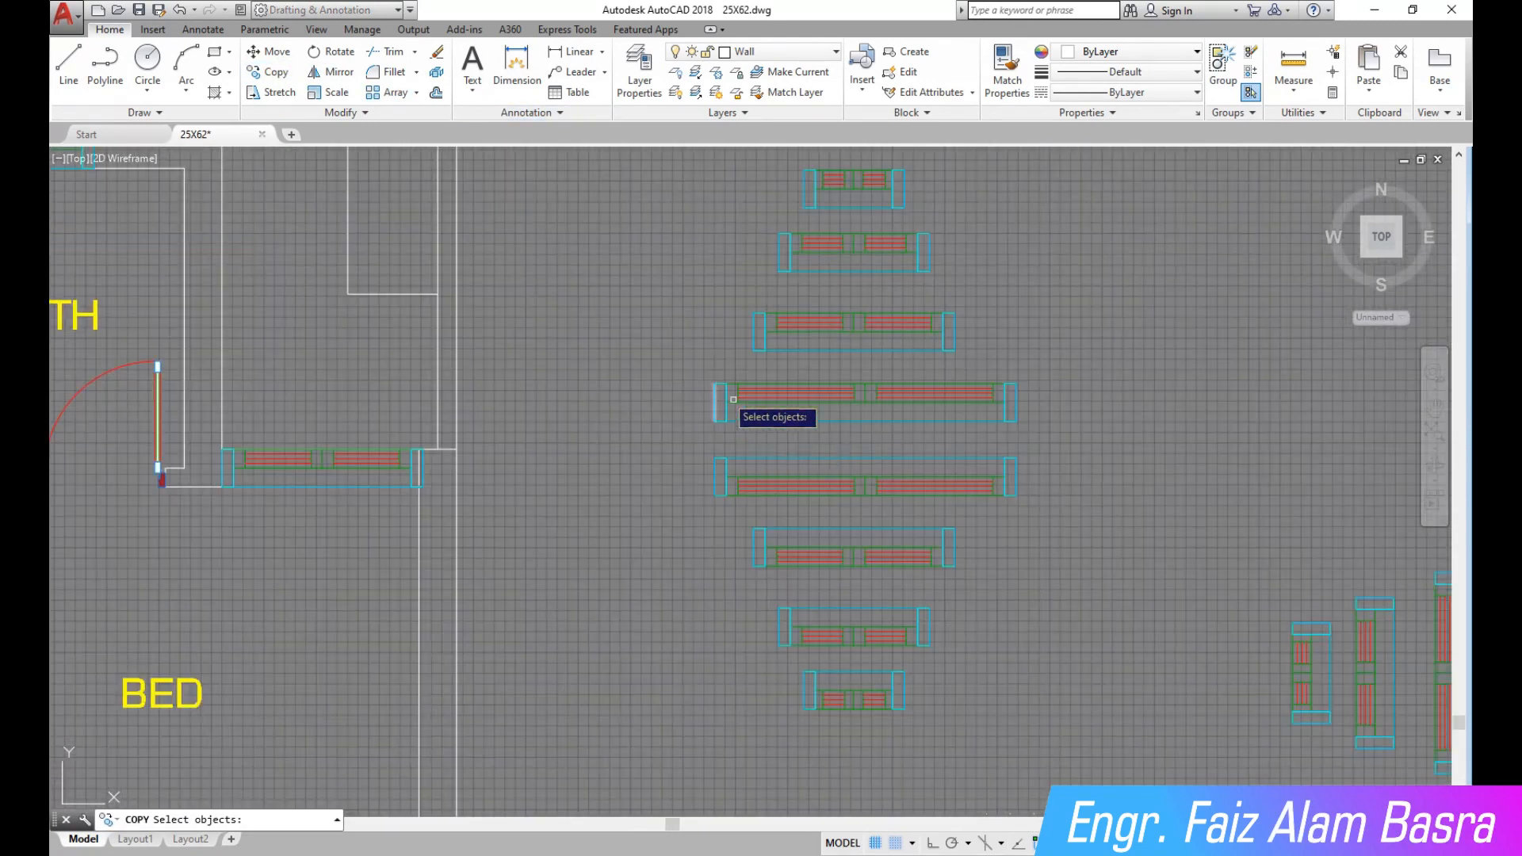
{"action": "left_click", "coordinate": [730, 521]}
{"action": "left_click", "coordinate": [986, 569]}
{"action": "right_click", "coordinate": [955, 578]}
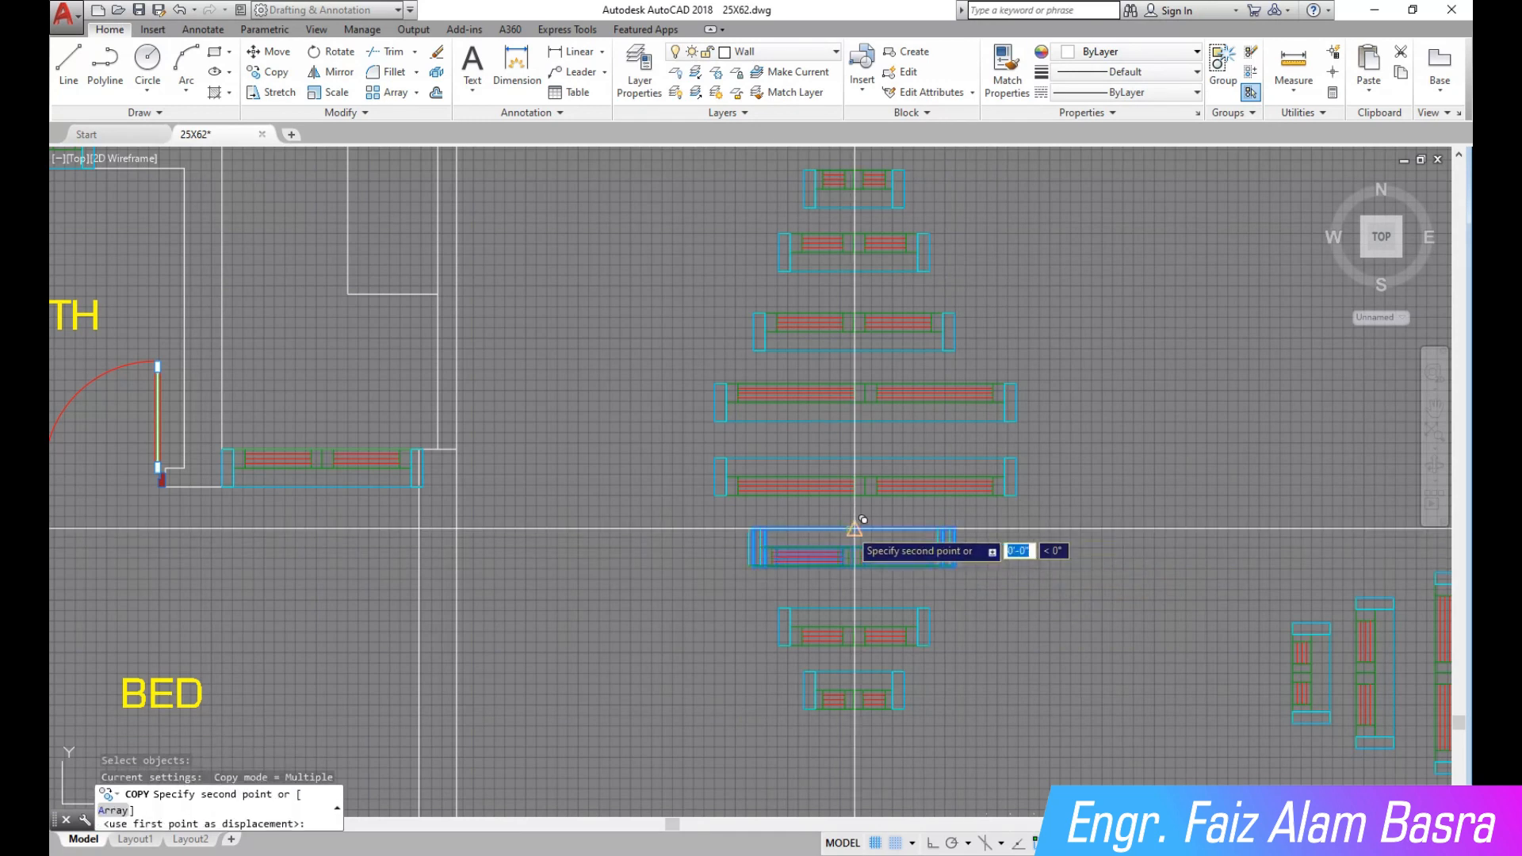
{"action": "left_click", "coordinate": [854, 528]}
{"action": "scroll", "coordinate": [858, 384], "scroll_direction": "down", "scroll_amount": 6}
{"action": "scroll", "coordinate": [549, 739], "scroll_direction": "up", "scroll_amount": 8}
{"action": "scroll", "coordinate": [534, 404], "scroll_direction": "down", "scroll_amount": 4}
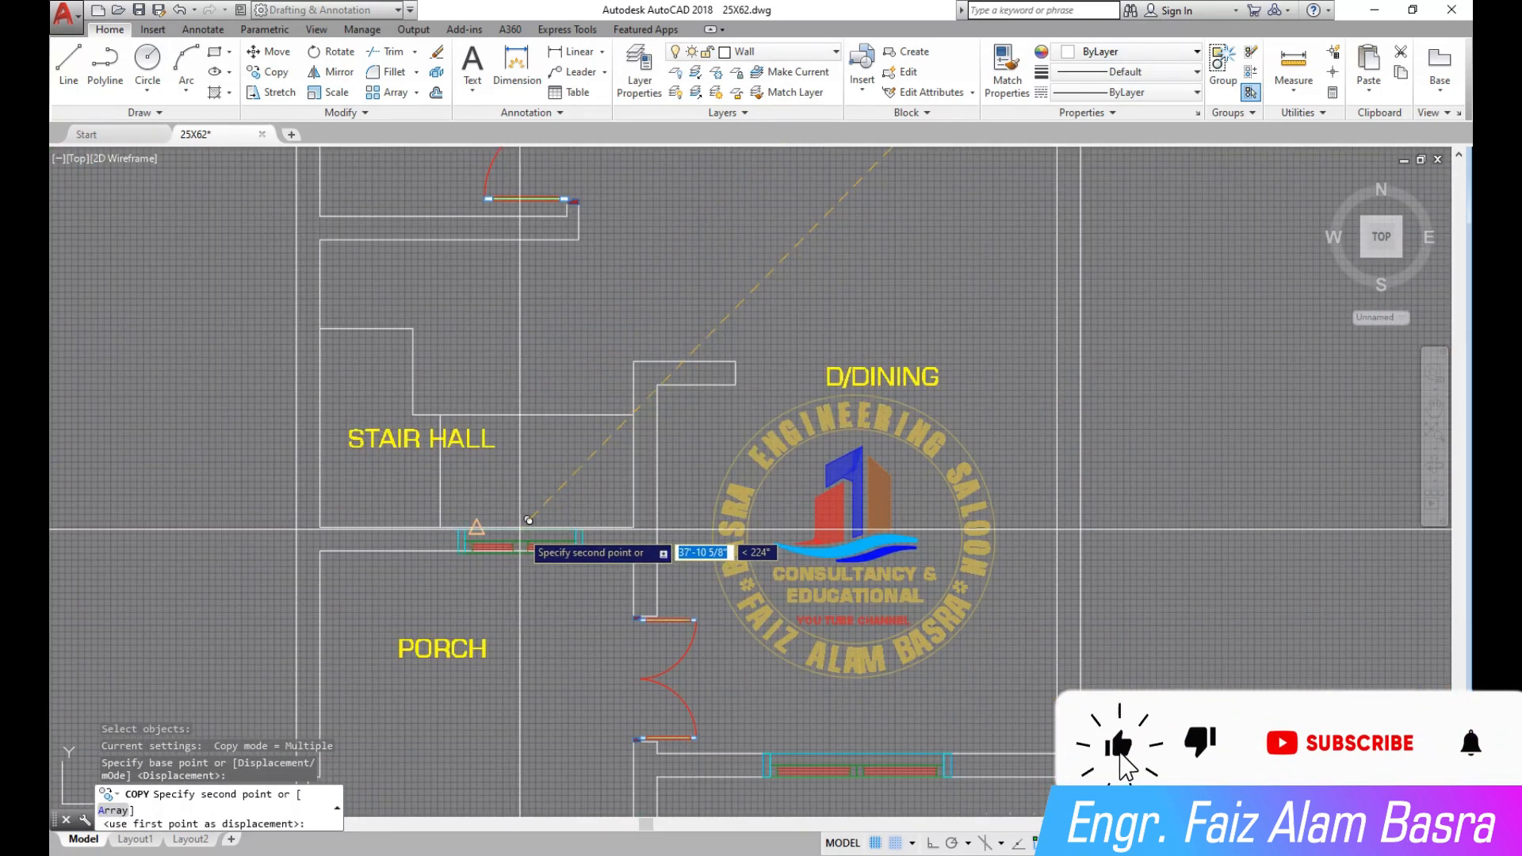
{"action": "left_click", "coordinate": [477, 527]}
{"action": "key", "text": "Escape"}
Move the new window about 2'-5" to the right along the wall between the stair hall and porch, with ortho on.
{"action": "scroll", "coordinate": [438, 571], "scroll_direction": "up", "scroll_amount": 2}
{"action": "left_click", "coordinate": [270, 52]}
{"action": "left_click", "coordinate": [353, 463]}
{"action": "left_click", "coordinate": [669, 591]}
{"action": "right_click", "coordinate": [520, 611]}
{"action": "left_click", "coordinate": [507, 611]}
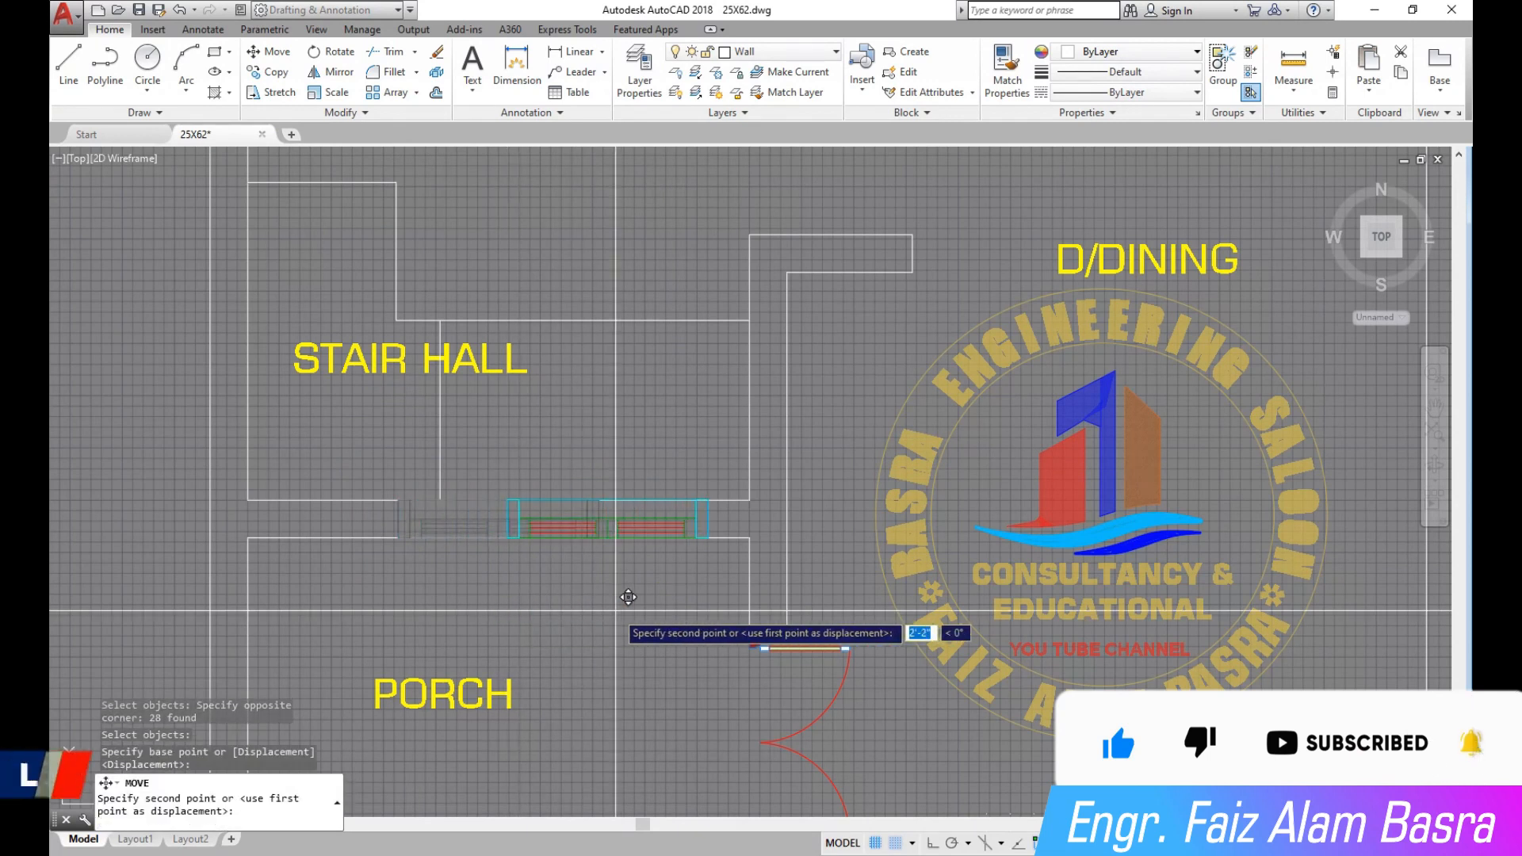
{"action": "key", "text": "F8"}
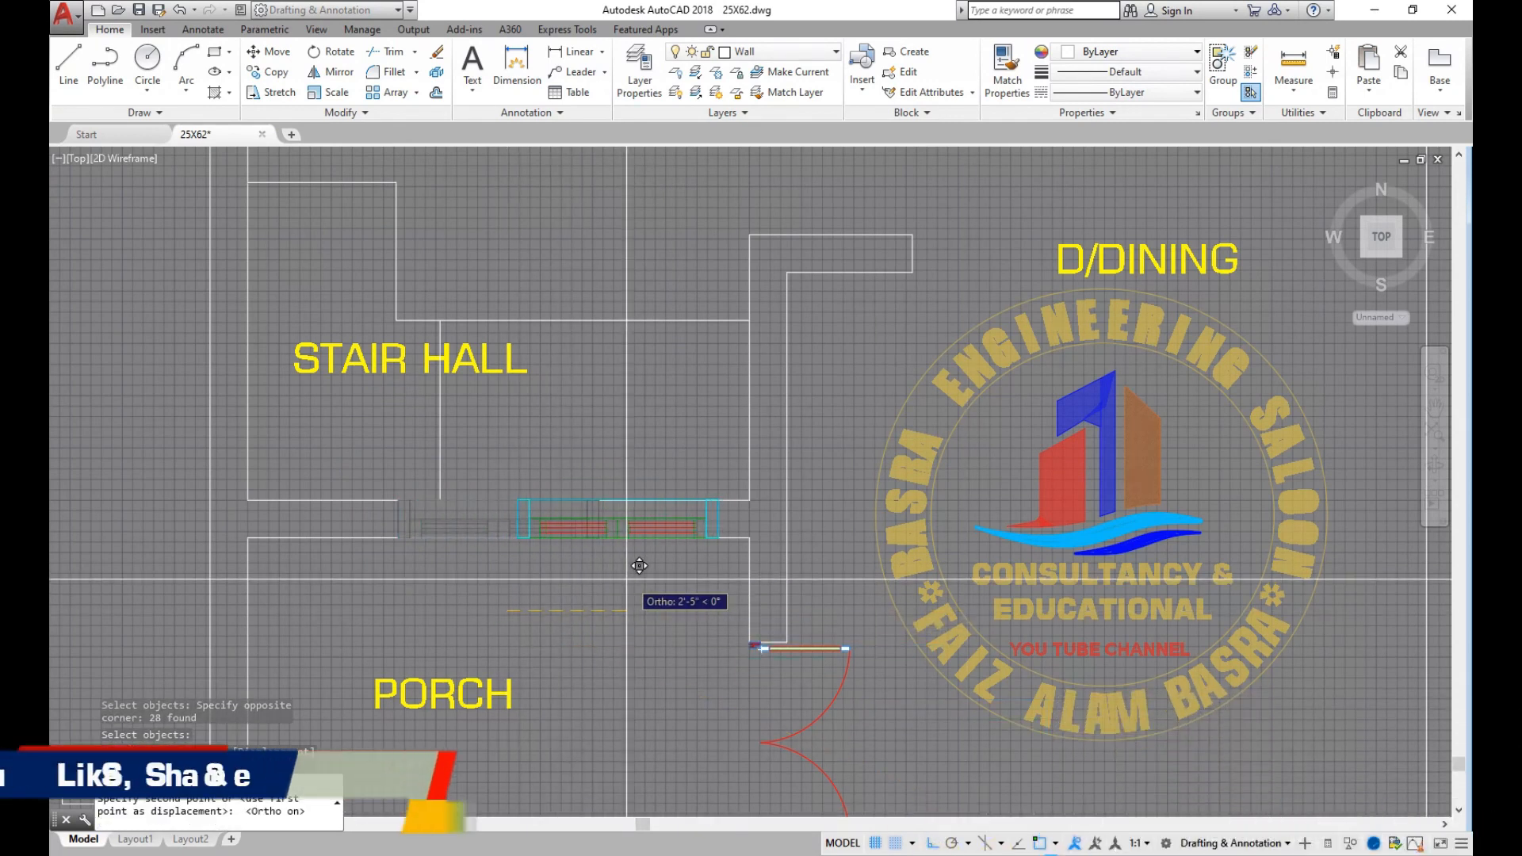
{"action": "left_click", "coordinate": [639, 566]}
{"action": "scroll", "coordinate": [607, 434], "scroll_direction": "down", "scroll_amount": 5}
{"action": "scroll", "coordinate": [607, 434], "scroll_direction": "down", "scroll_amount": 3}
{"action": "scroll", "coordinate": [622, 503], "scroll_direction": "up", "scroll_amount": 3}
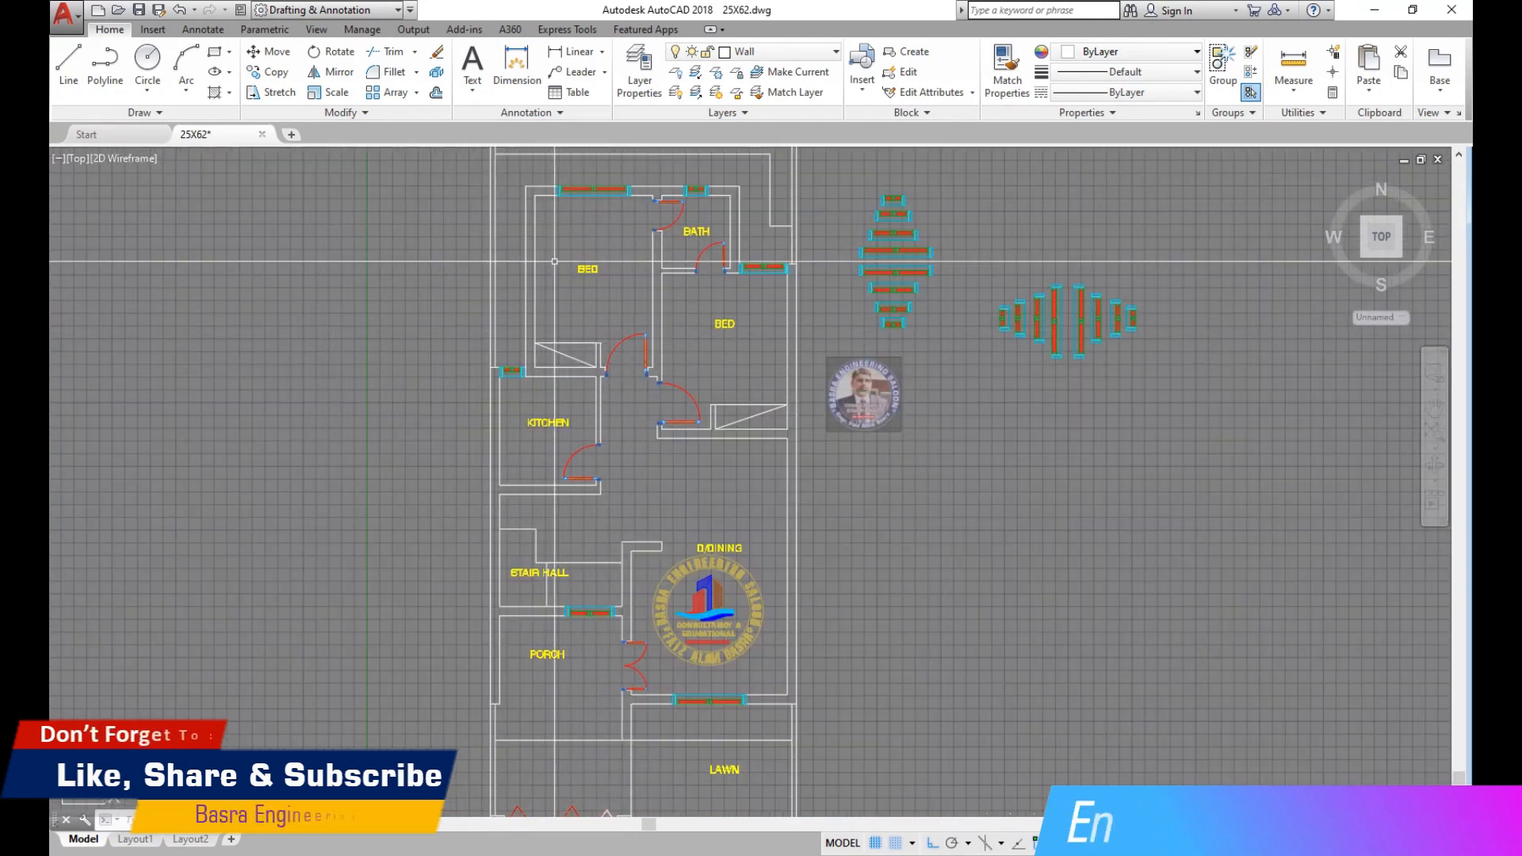
{"action": "scroll", "coordinate": [555, 290], "scroll_direction": "up", "scroll_amount": 2}
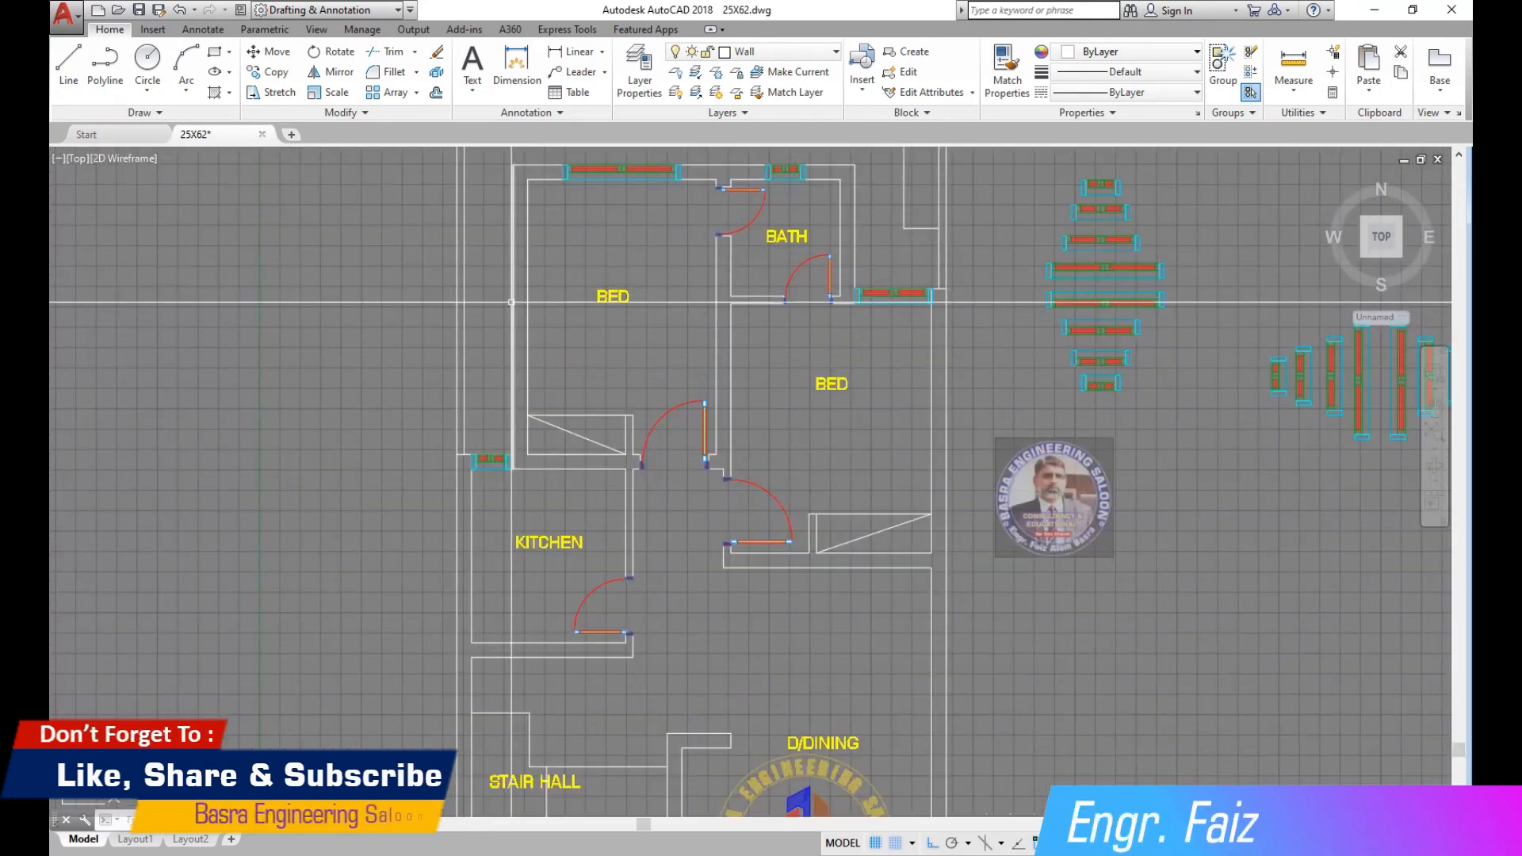